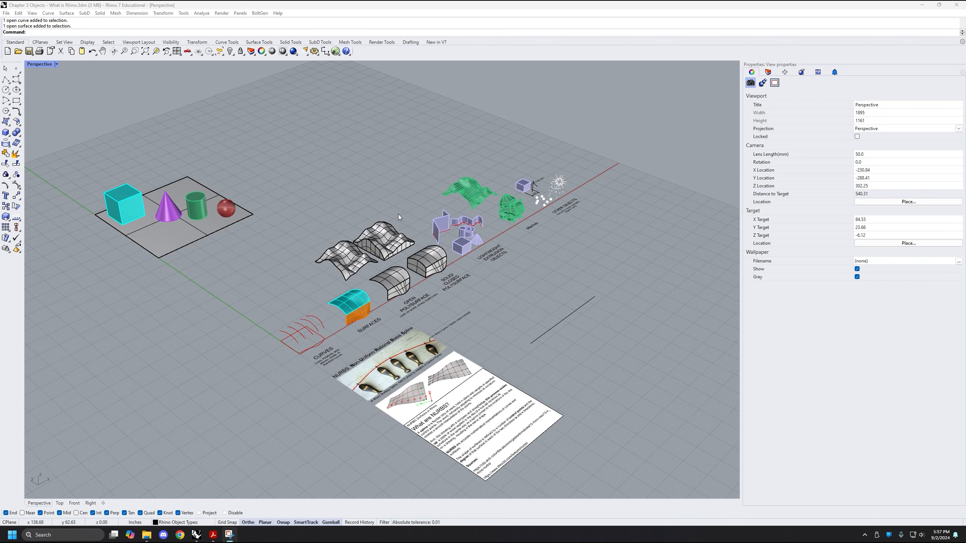
Select the purple cone among the four sample solids and zoom the view to the selection using the ZS alias
shift+right_drag(306, 177, 379, 213)
scroll(465, 235, down, 2)
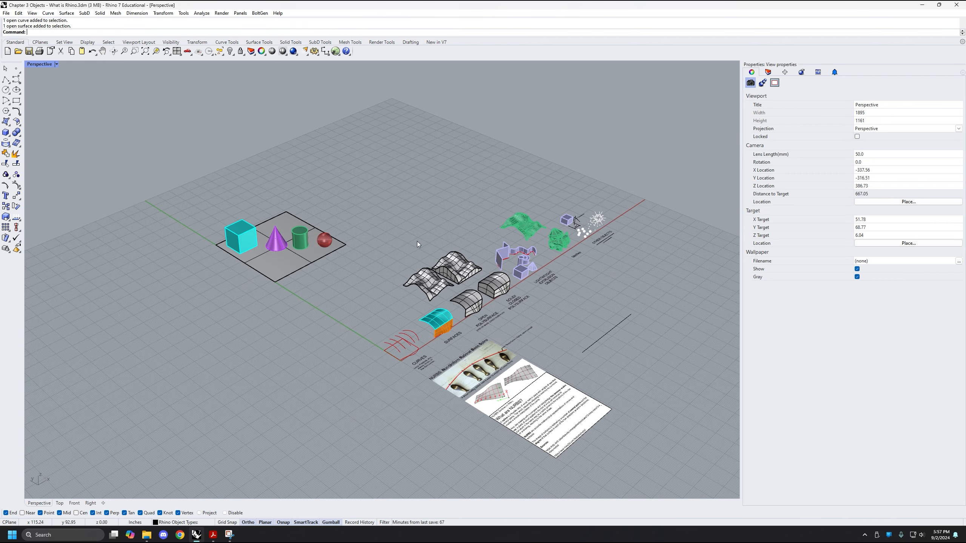
shift+right_drag(416, 241, 530, 251)
scroll(323, 237, up, 5)
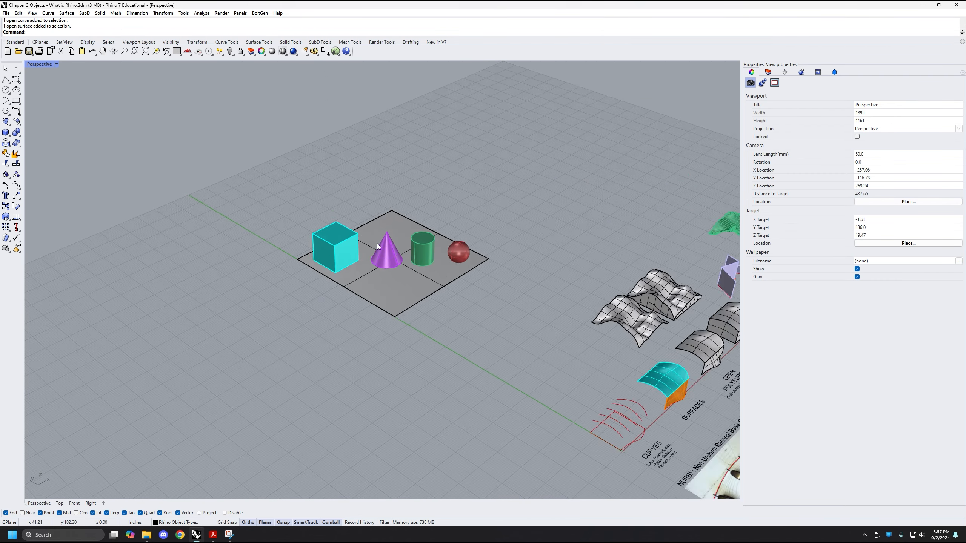
scroll(332, 296, up, 4)
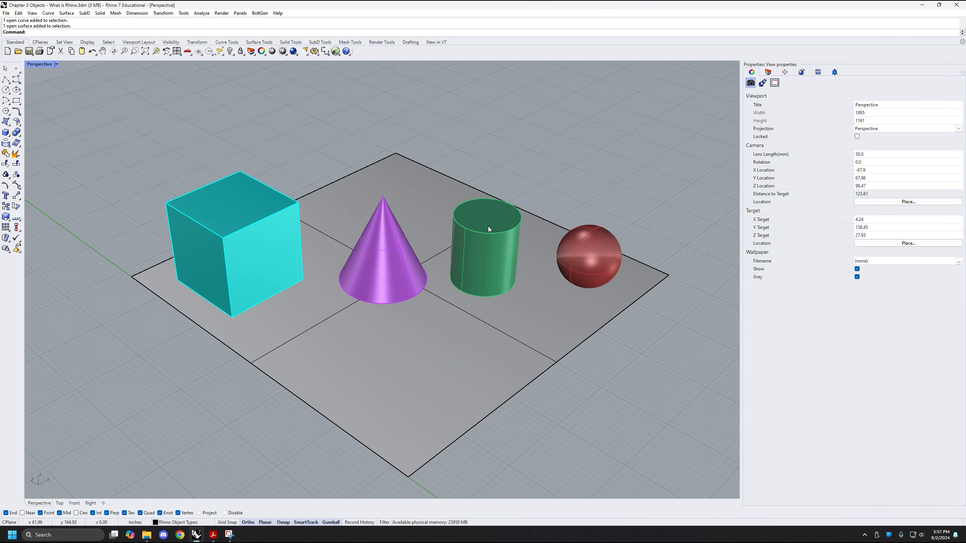
scroll(504, 195, down, 5)
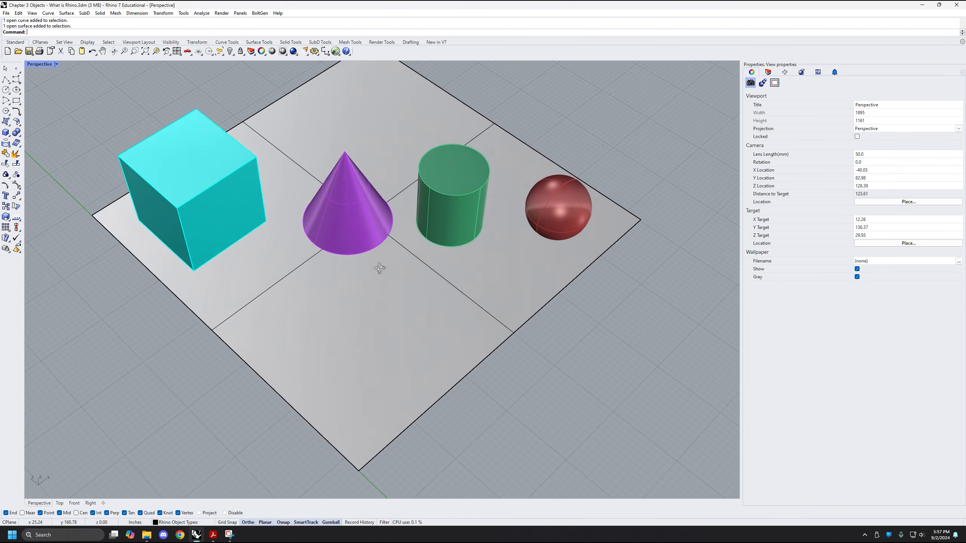
scroll(316, 268, up, 2)
click(320, 267)
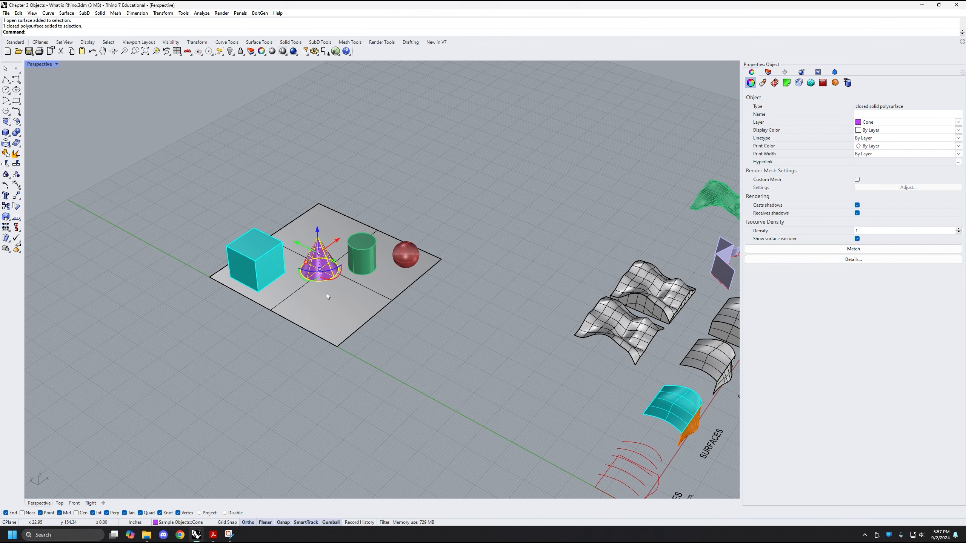
text(ZS)
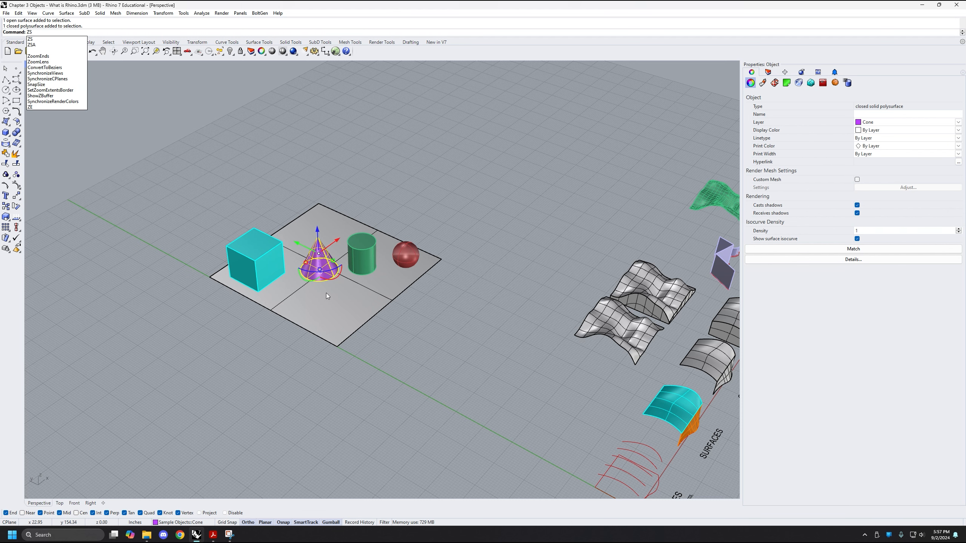
key(Return)
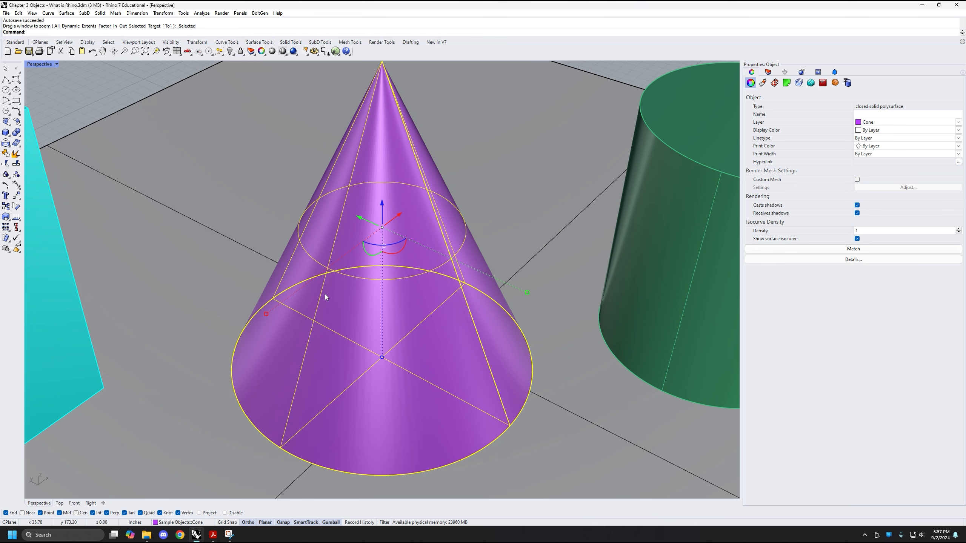
Practise Zoom Selected on the cone several times with ZS, starting from different zoomed-out and orbited views
scroll(292, 285, down, 10)
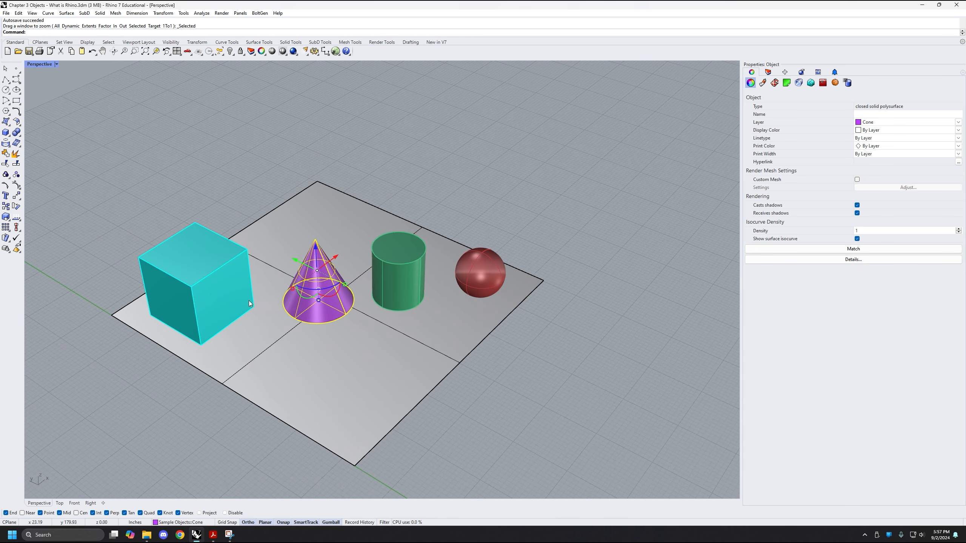
scroll(249, 301, down, 4)
shift+right_drag(248, 309, 290, 323)
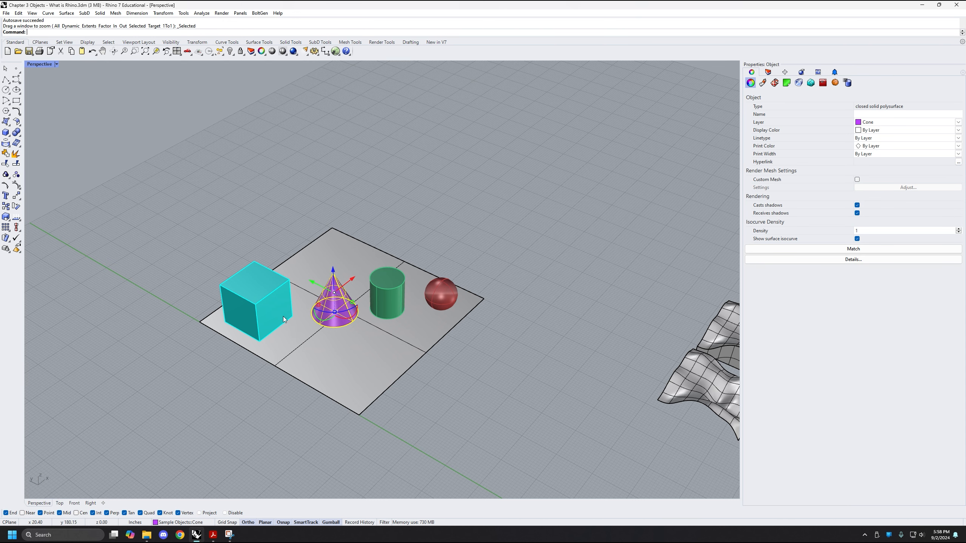
scroll(283, 316, down, 2)
text(ZS)
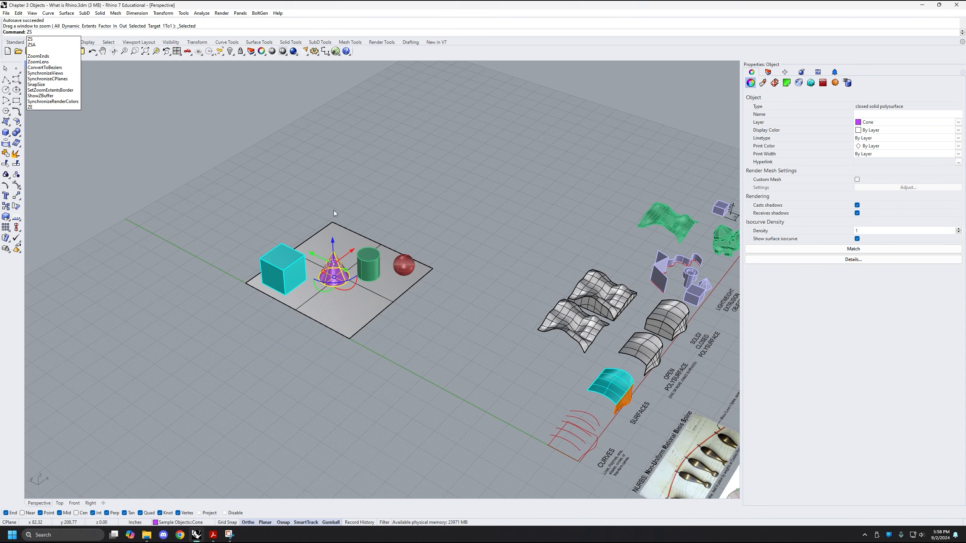
key(Return)
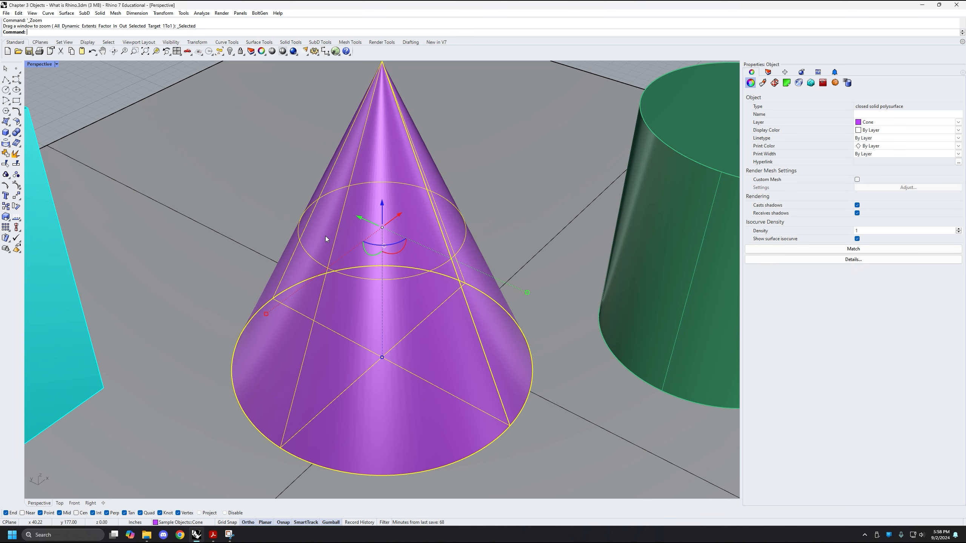
scroll(325, 235, down, 6)
scroll(327, 319, down, 5)
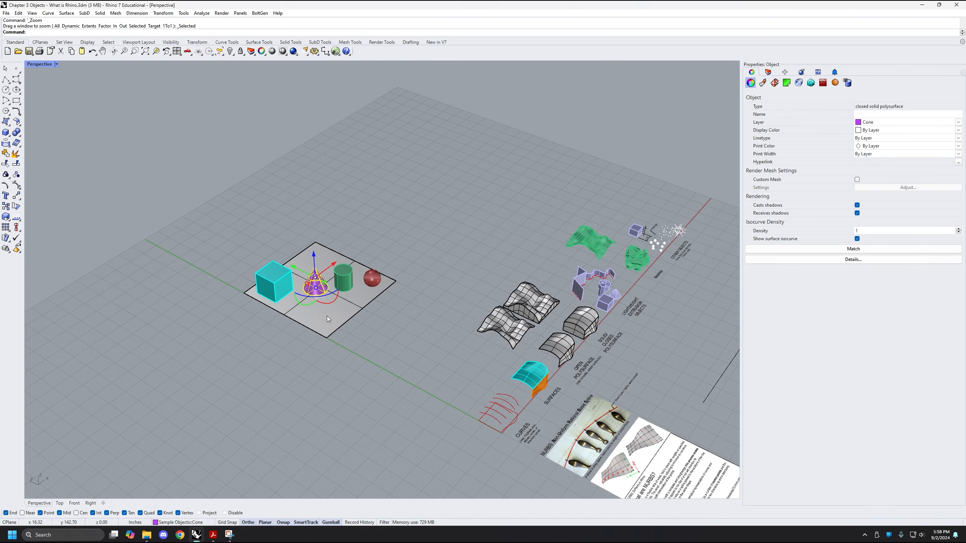
text(ZS)
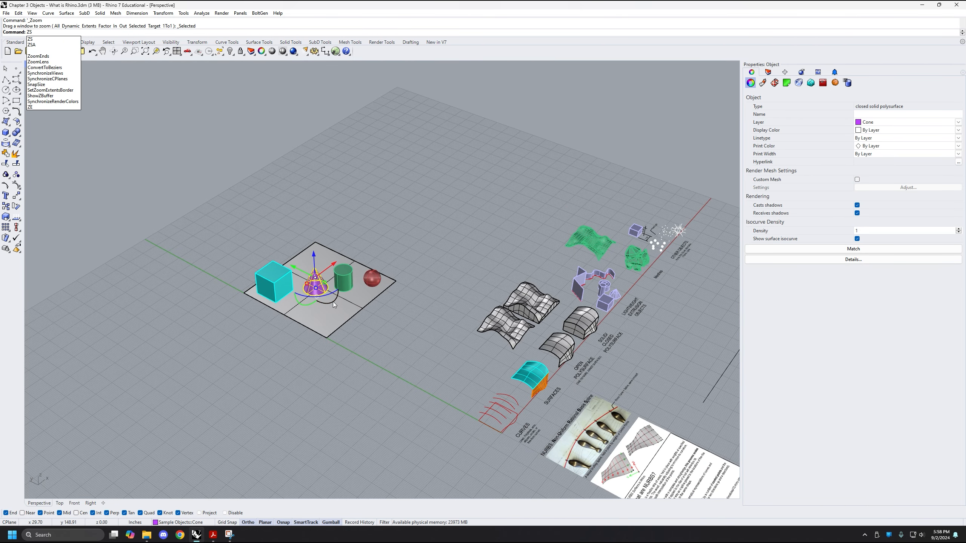
right_drag(333, 303, 329, 310)
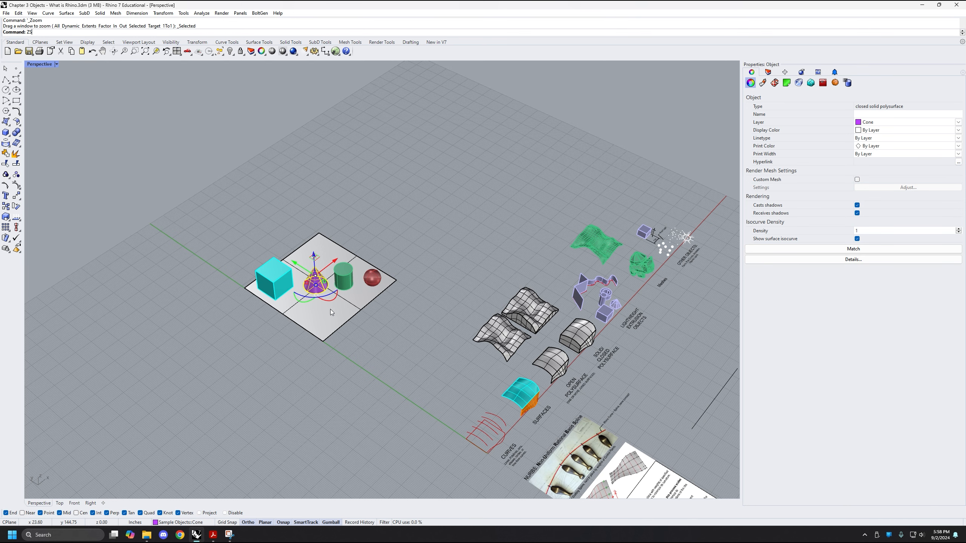
key(Return)
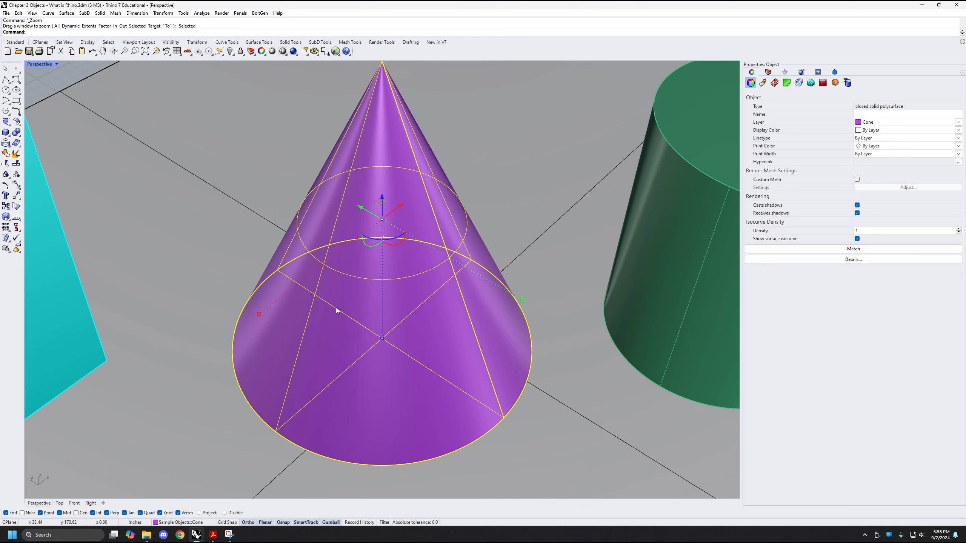
scroll(337, 310, down, 6)
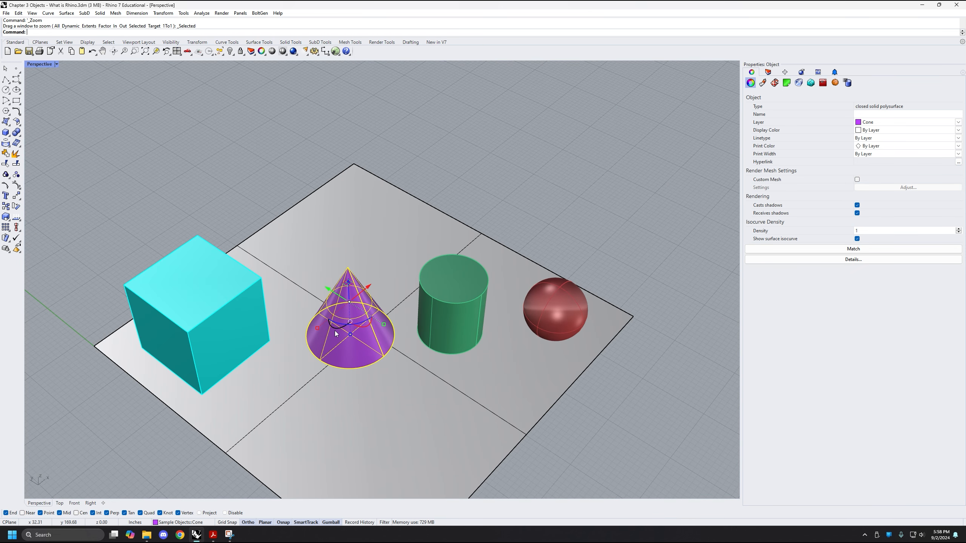
scroll(382, 253, down, 2)
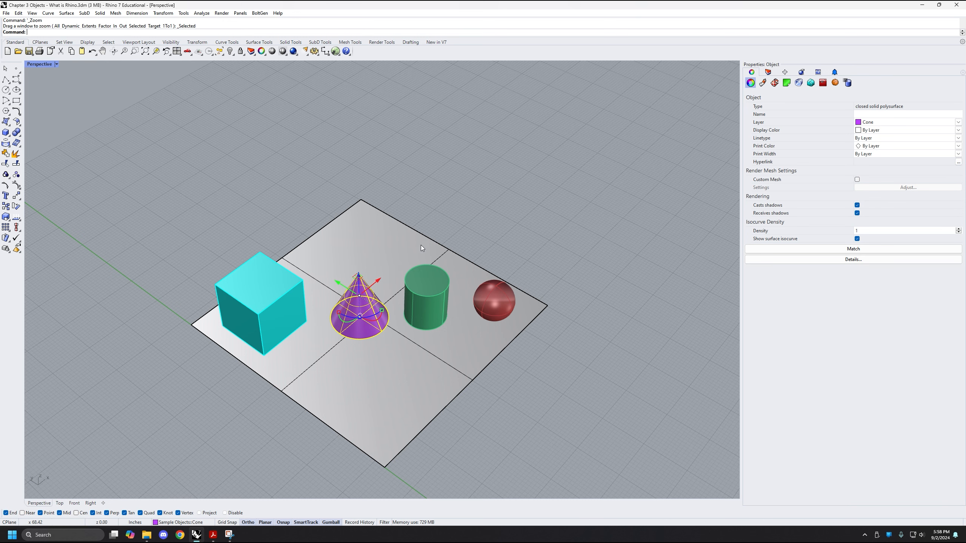
shift+right_drag(405, 314, 410, 254)
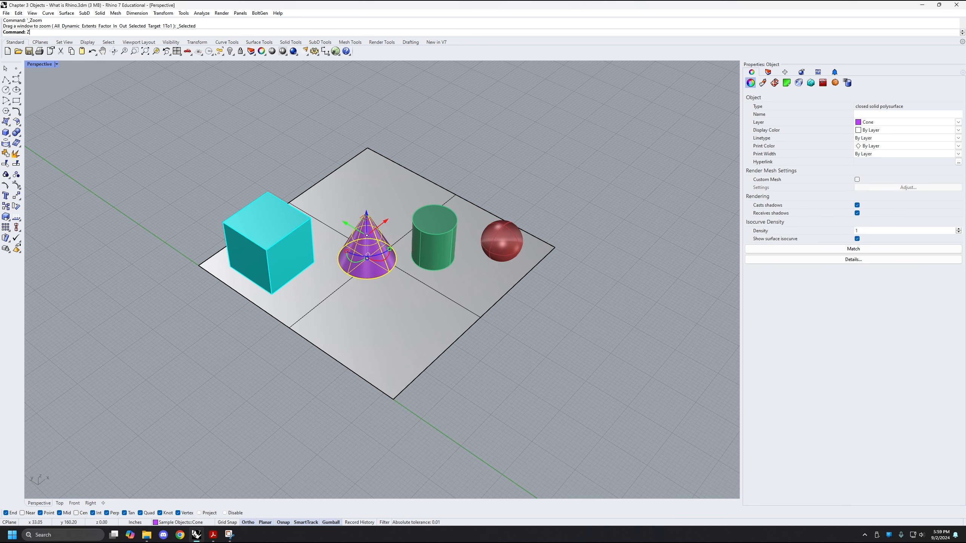
key(Return)
Deselect the cone and examine the box, cone, cylinder and sphere from several angles
right_drag(425, 301, 359, 266)
scroll(358, 266, down, 9)
shift+right_drag(450, 295, 366, 265)
shift+right_drag(366, 265, 359, 296)
key(Escape)
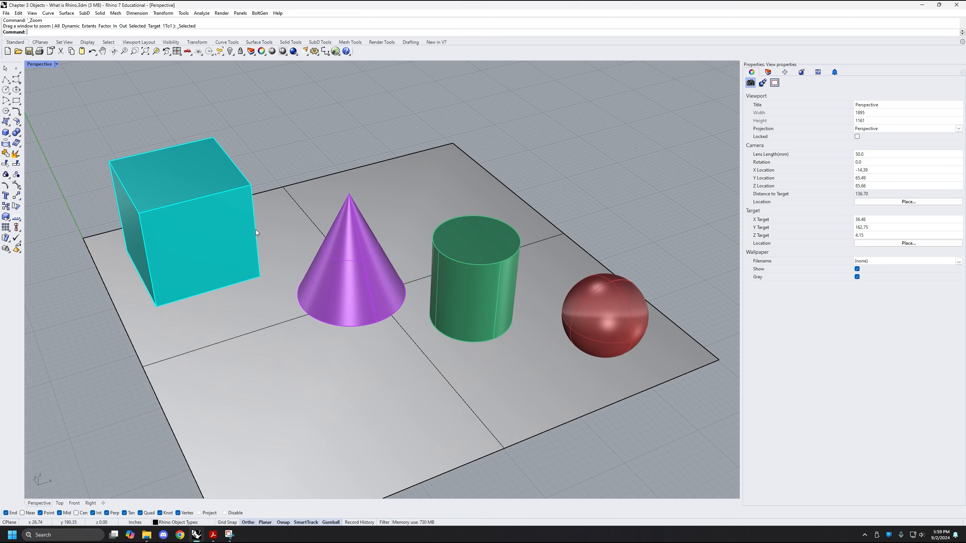
scroll(255, 229, down, 4)
right_drag(252, 200, 300, 229)
shift+right_drag(301, 229, 274, 212)
shift+right_drag(406, 317, 301, 286)
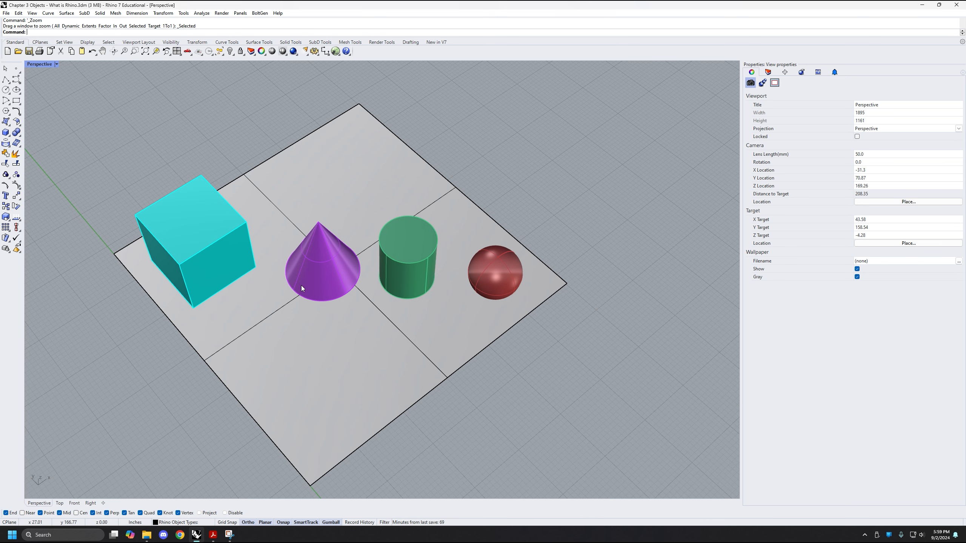
right_drag(279, 262, 304, 279)
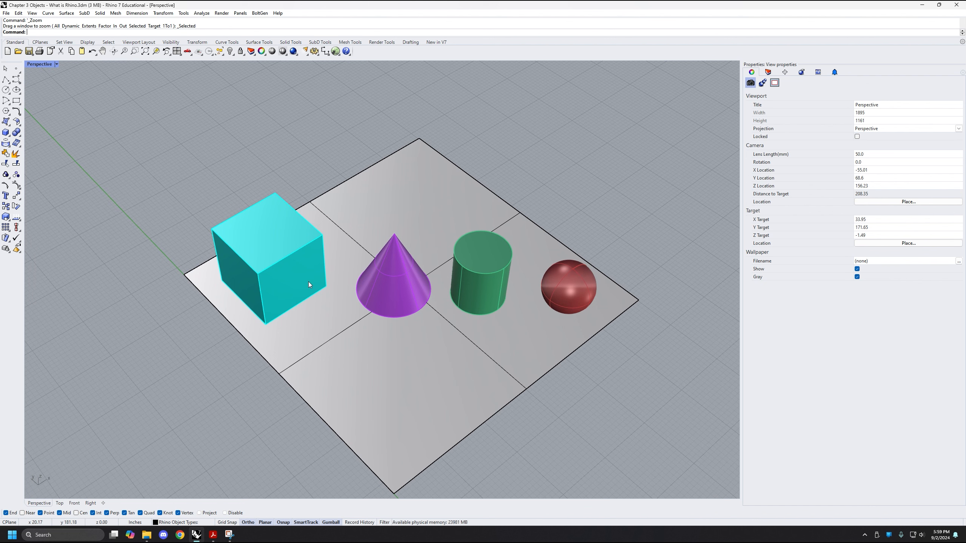
Select the cyan box, turn the Gumball off, and clear the selection
click(281, 273)
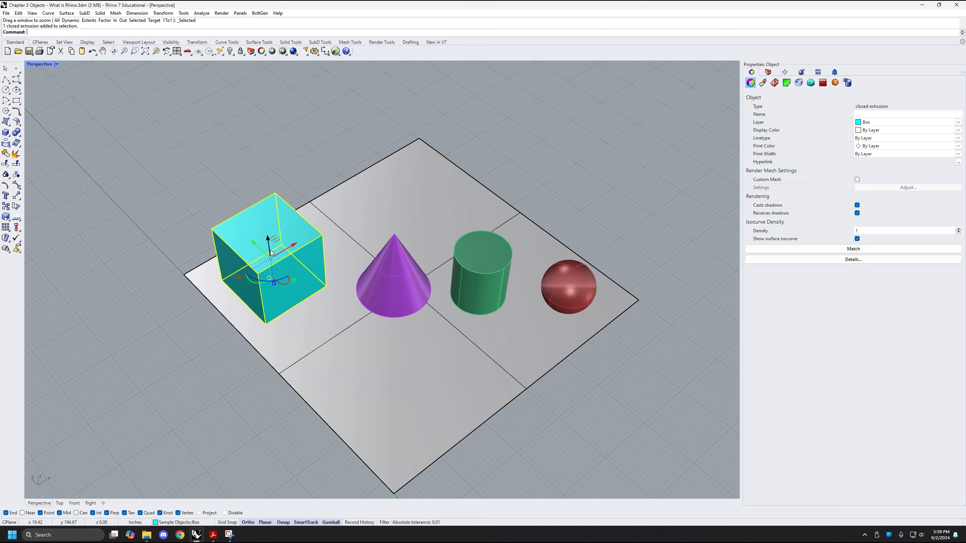
click(332, 523)
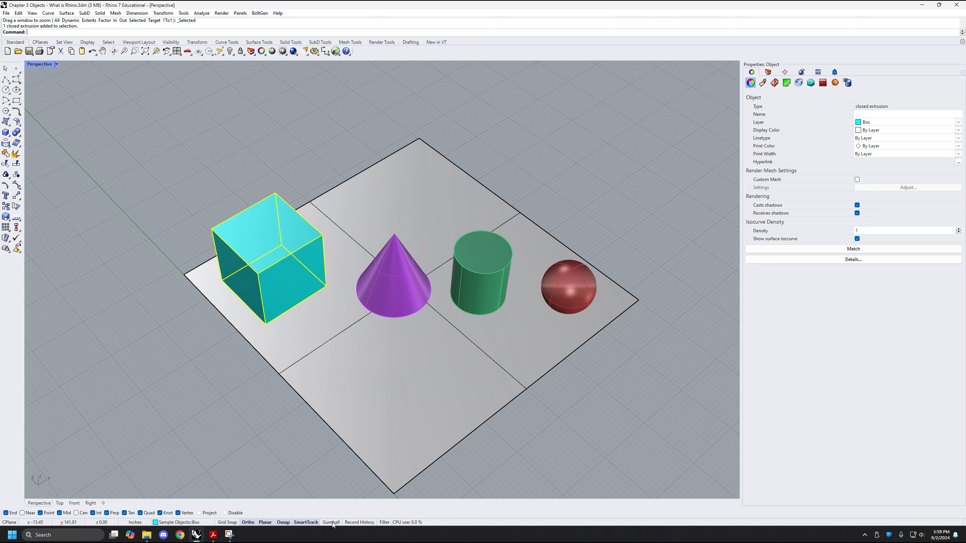
key(Escape)
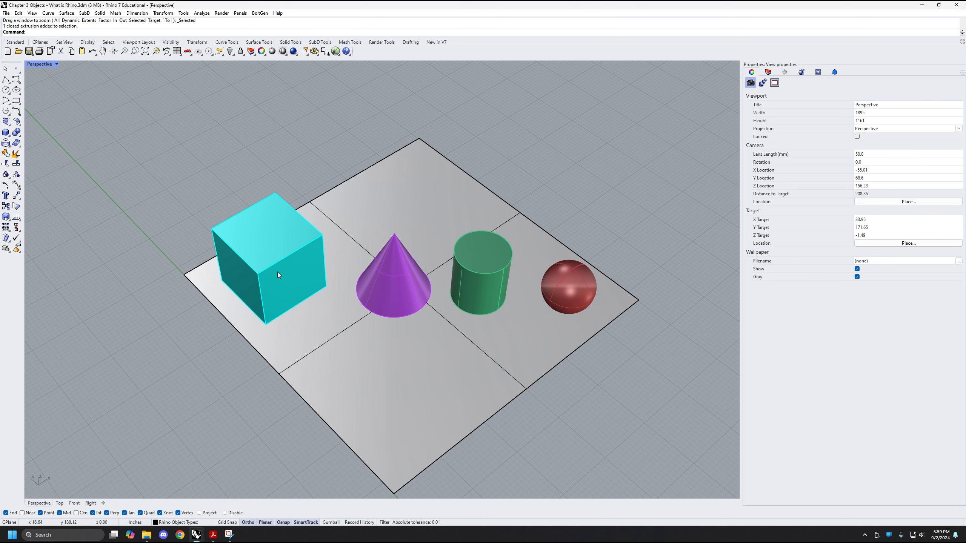
Move the box slightly and the cone around the gray plane, placing the cone back between box and cylinder with Ortho off
drag(277, 271, 315, 217)
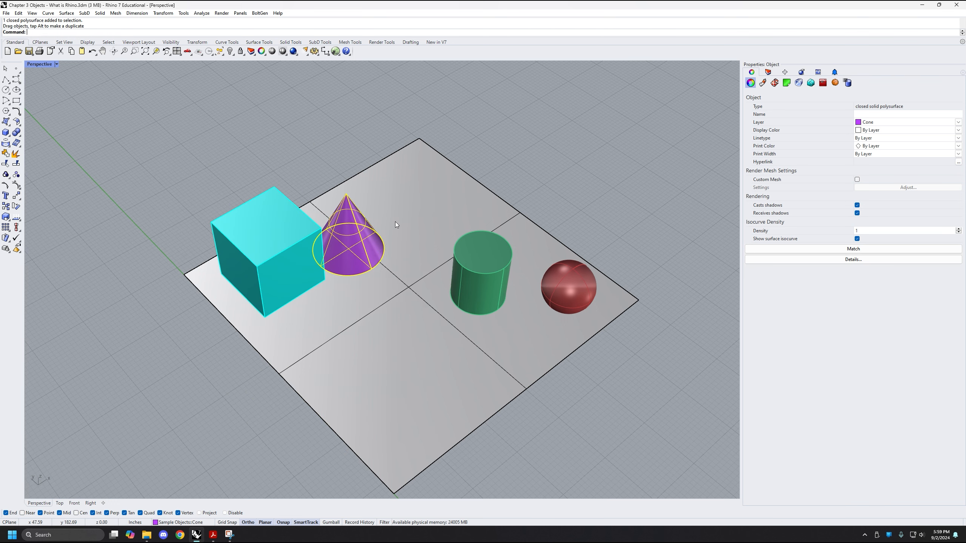
drag(354, 243, 412, 224)
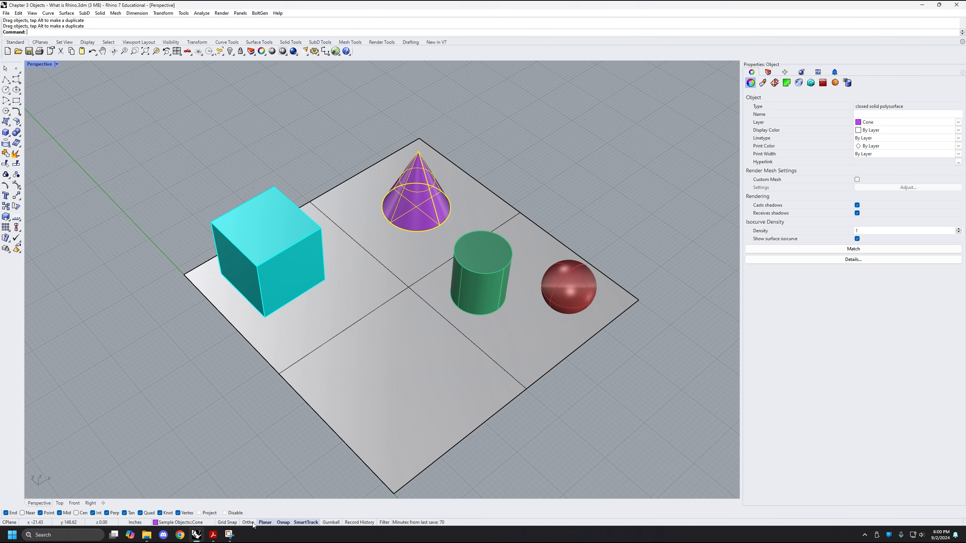
drag(424, 208, 390, 287)
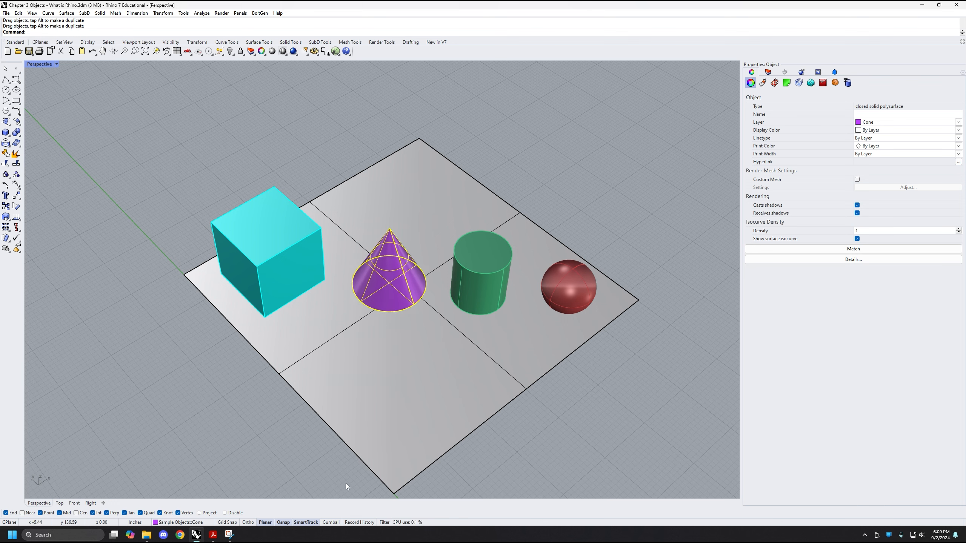
Turn Ortho and the Gumball back on and deselect the cone
click(248, 522)
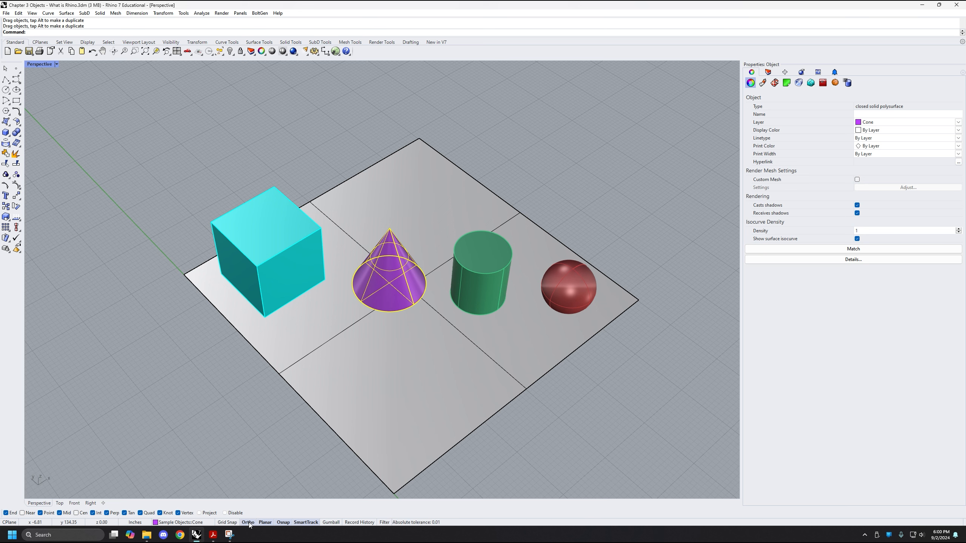
click(326, 525)
click(346, 175)
Select the cyan box and examine its gumball arrows, arcs and handles up close from several angles
right_drag(378, 266, 462, 285)
right_drag(443, 324, 300, 258)
click(295, 257)
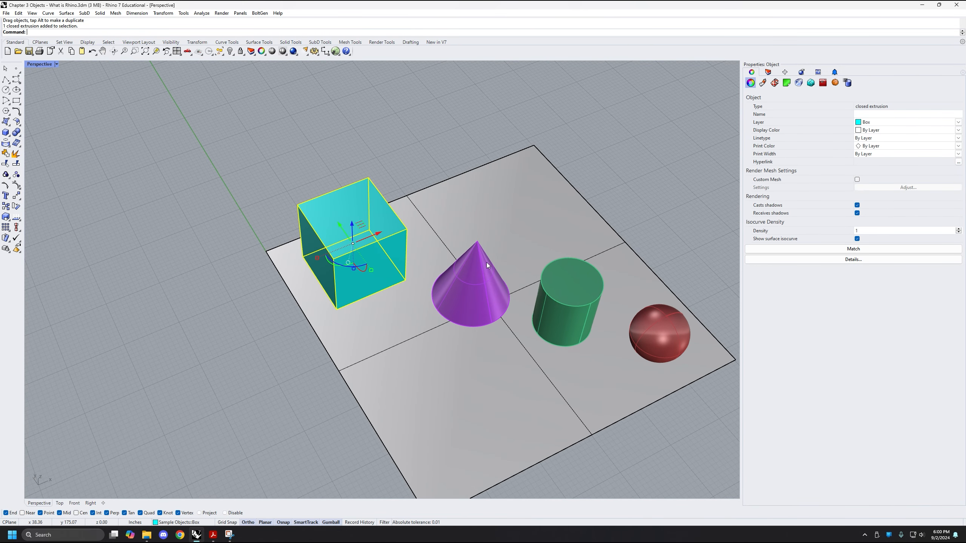
scroll(347, 240, up, 3)
scroll(347, 240, up, 1)
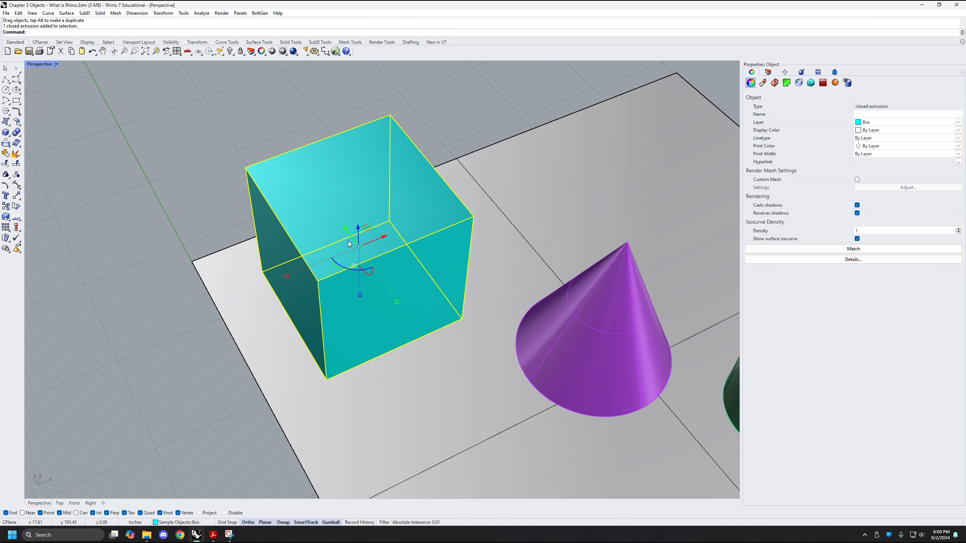
right_drag(348, 240, 396, 301)
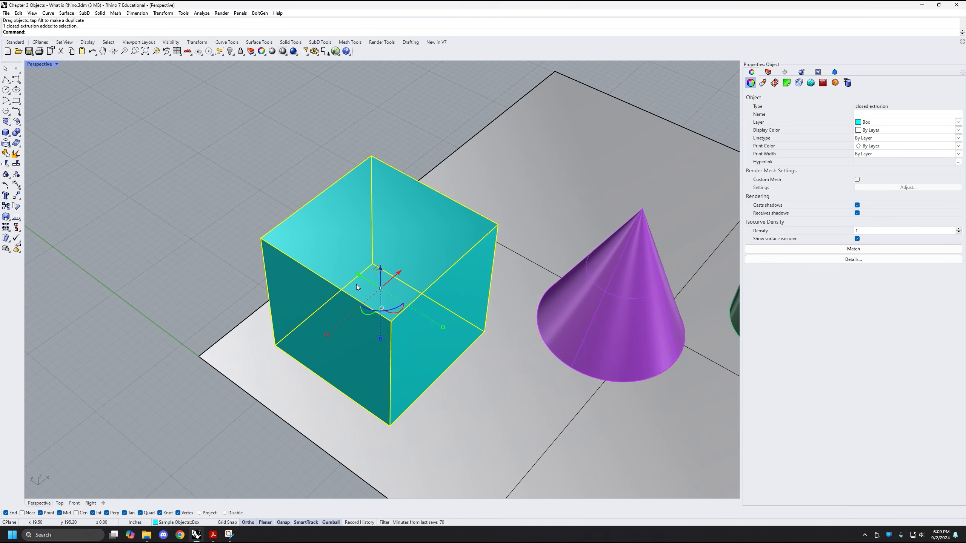
right_drag(356, 286, 350, 338)
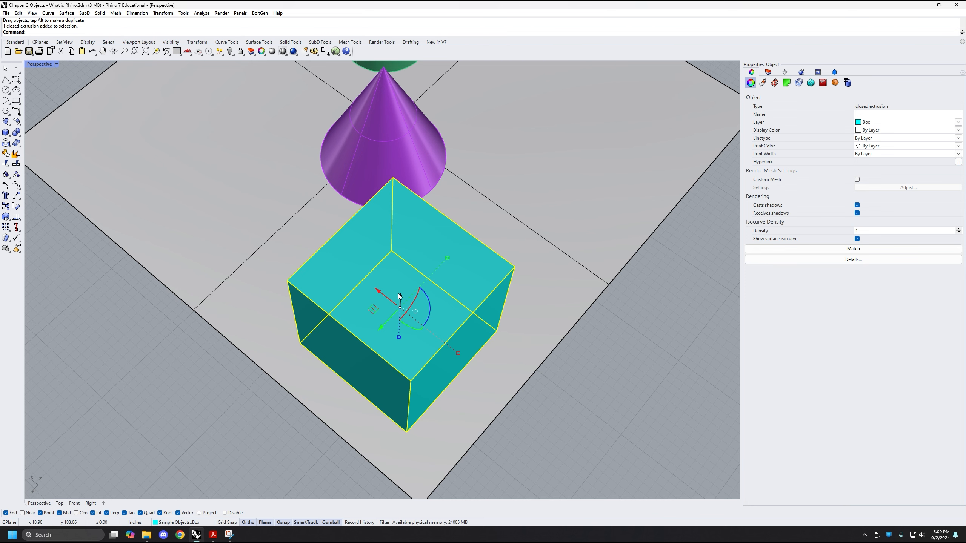
right_drag(400, 297, 443, 366)
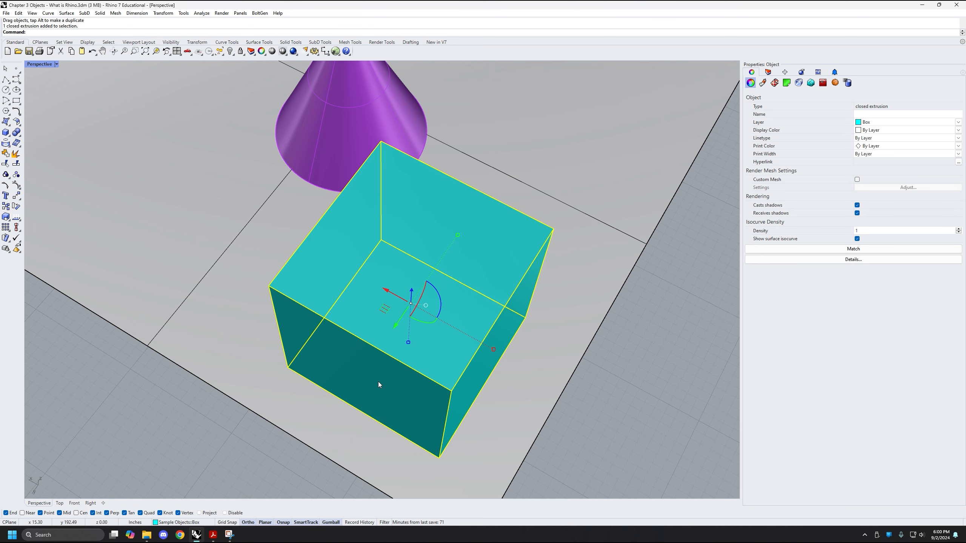
right_drag(372, 324, 415, 306)
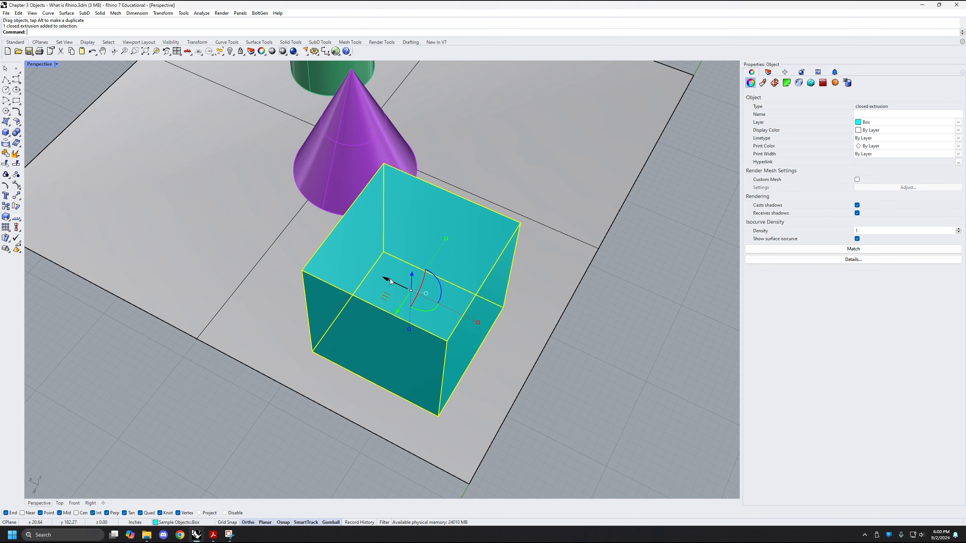
Move the selected box along its gumball axes, including upward along Z so it sits above the gray plane
drag(399, 285, 361, 274)
right_drag(547, 247, 367, 269)
shift+right_drag(389, 251, 389, 287)
drag(387, 282, 362, 232)
mouse_move(357, 258)
right_down()
mouse_move(346, 283)
mouse_move(257, 241)
mouse_move(358, 257)
right_up()
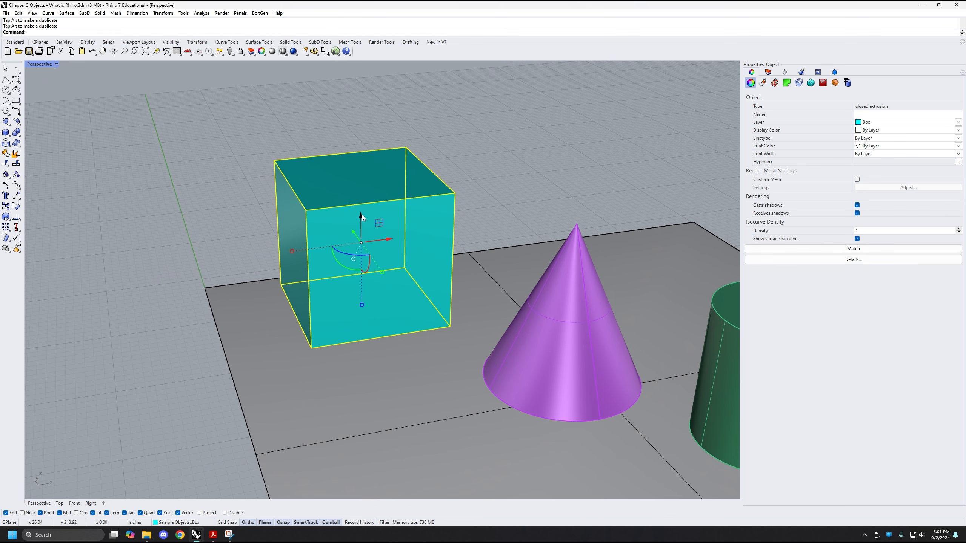
drag(362, 214, 379, 176)
right_drag(382, 171, 390, 232)
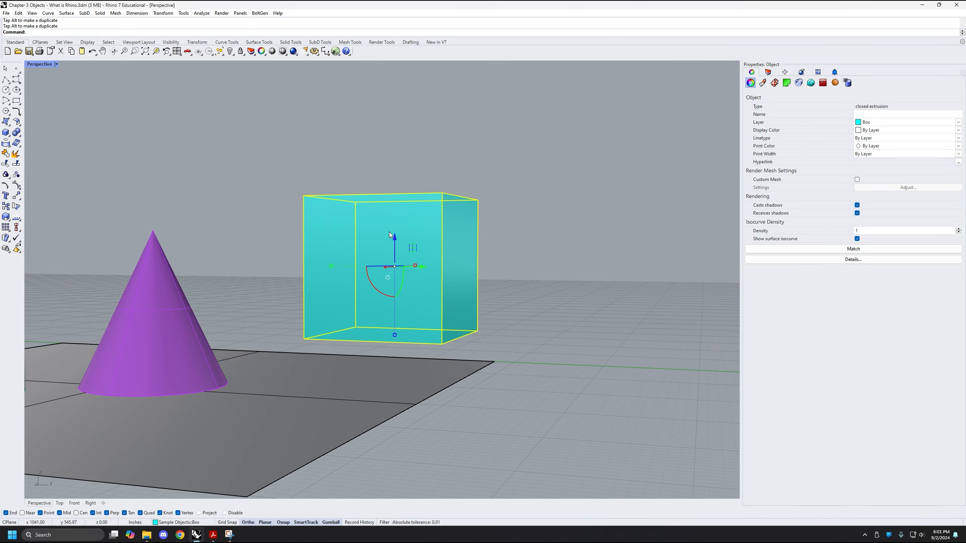
Move the cyan box upward along Z and back and forth along Y with its gumball arrows
drag(395, 239, 490, 196)
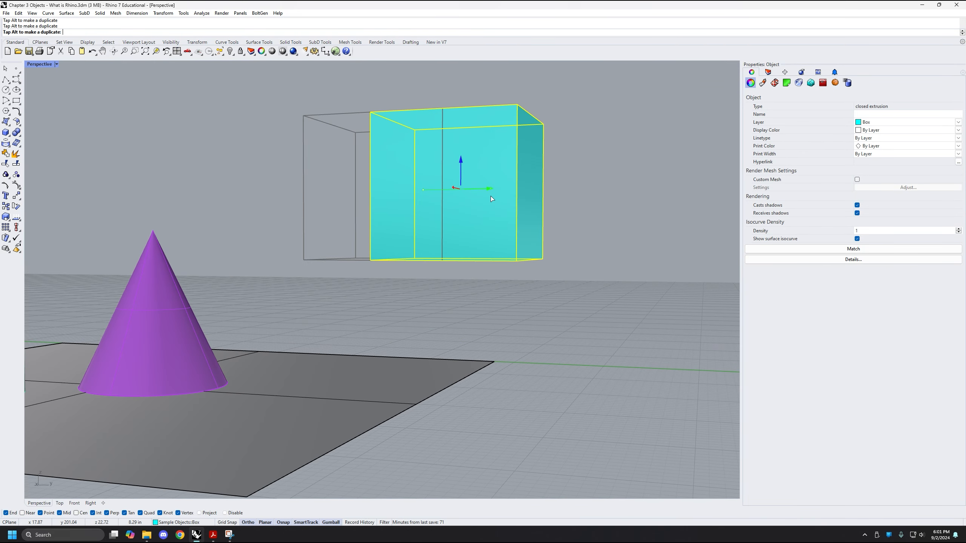
right_drag(490, 196, 426, 217)
drag(432, 212, 358, 255)
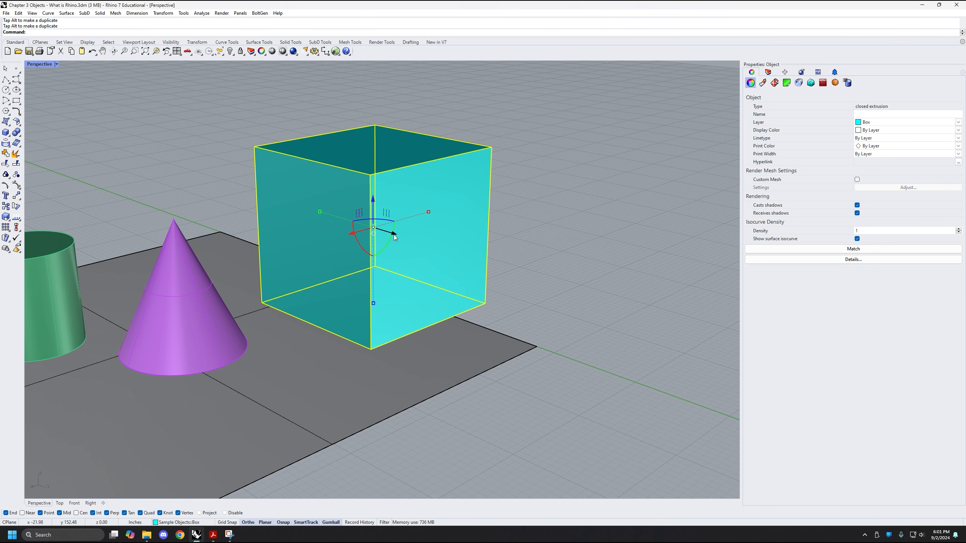
right_drag(363, 279, 358, 257)
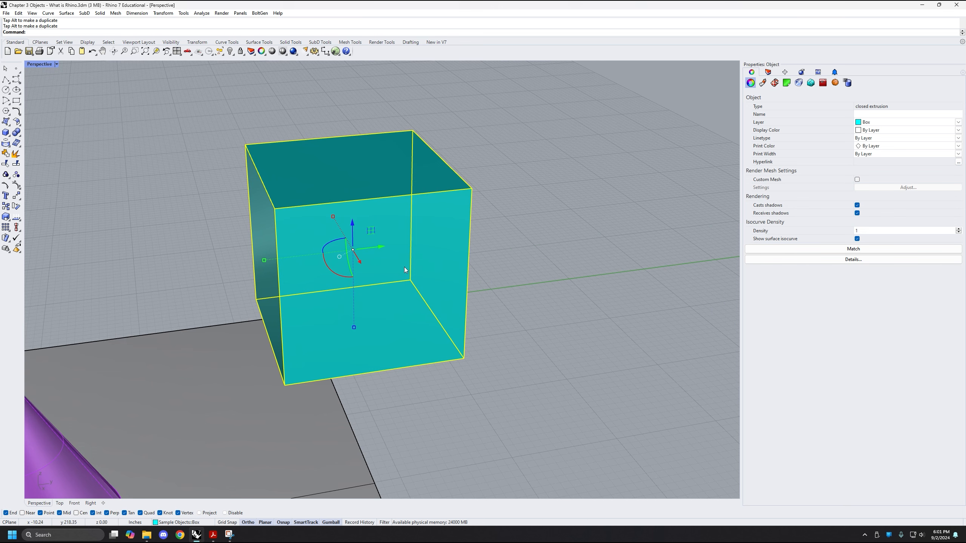
Deselect and reselect the box so its gumball returns, and shift it slightly along the gumball's Y axis
click(506, 293)
right_drag(505, 293, 560, 317)
click(438, 301)
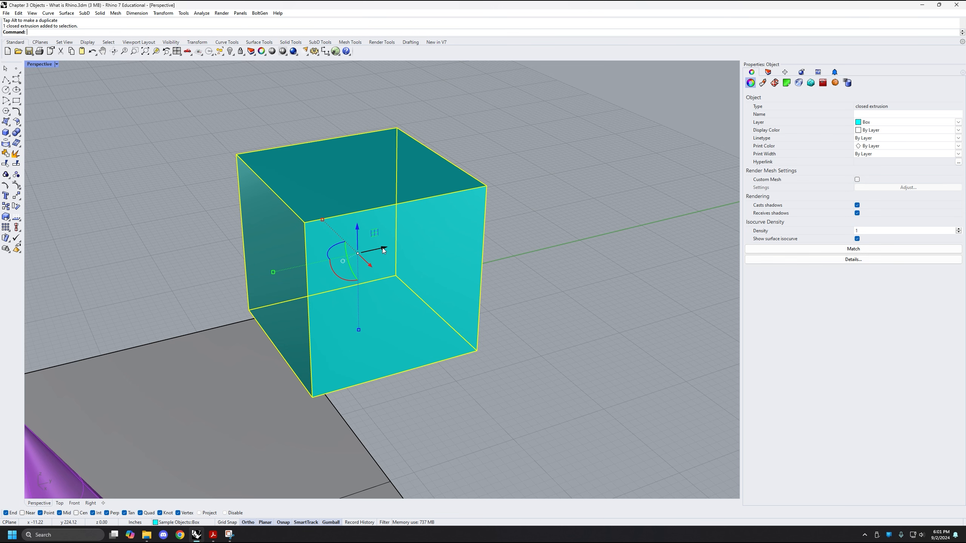
right_drag(406, 260, 384, 241)
mouse_move(383, 245)
mouse_down()
mouse_move(492, 233)
mouse_move(384, 242)
mouse_up()
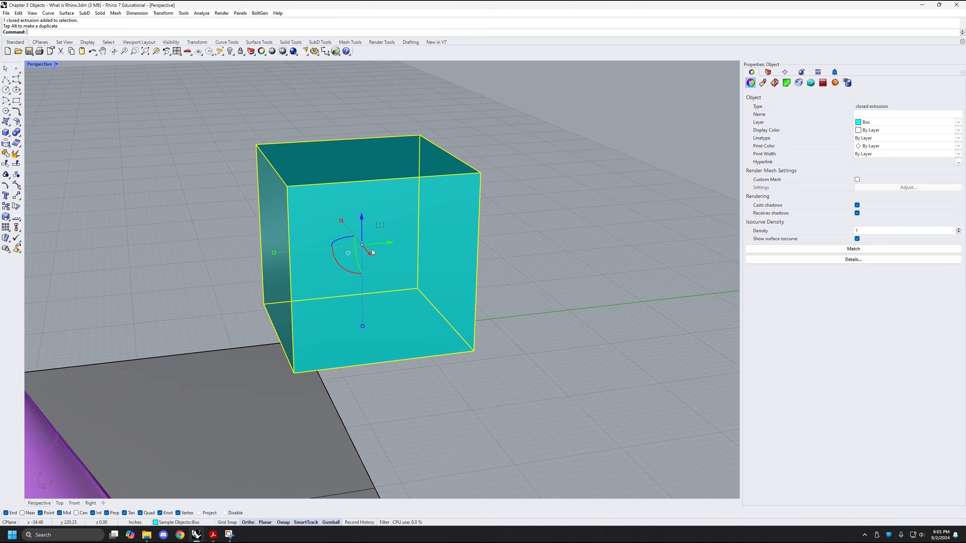
right_drag(385, 243, 417, 275)
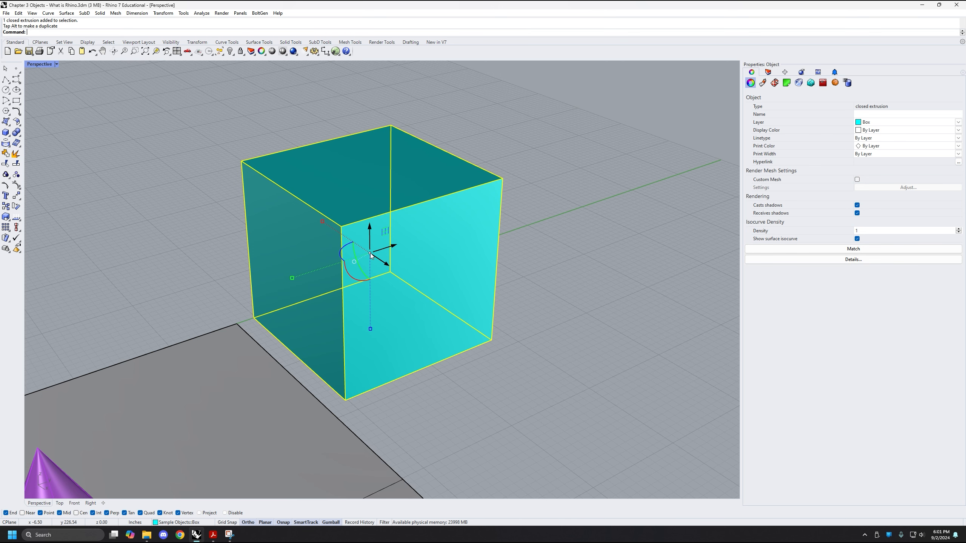
Move the box freely in several directions by the center point of its gumball
mouse_move(371, 255)
mouse_down()
mouse_move(354, 259)
mouse_move(318, 232)
mouse_move(281, 281)
mouse_move(430, 337)
mouse_move(495, 213)
mouse_move(239, 221)
mouse_move(374, 264)
mouse_up()
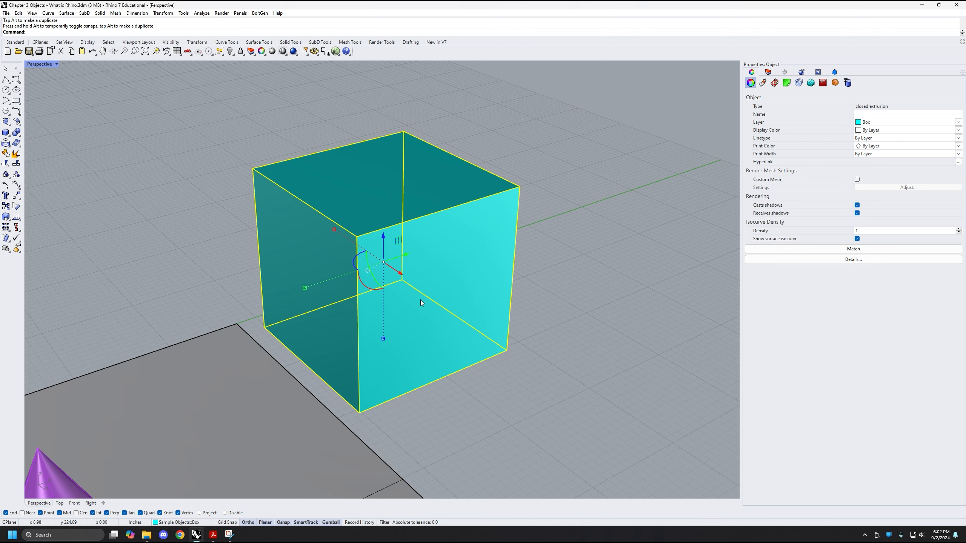
drag(383, 264, 303, 227)
right_drag(499, 241, 494, 253)
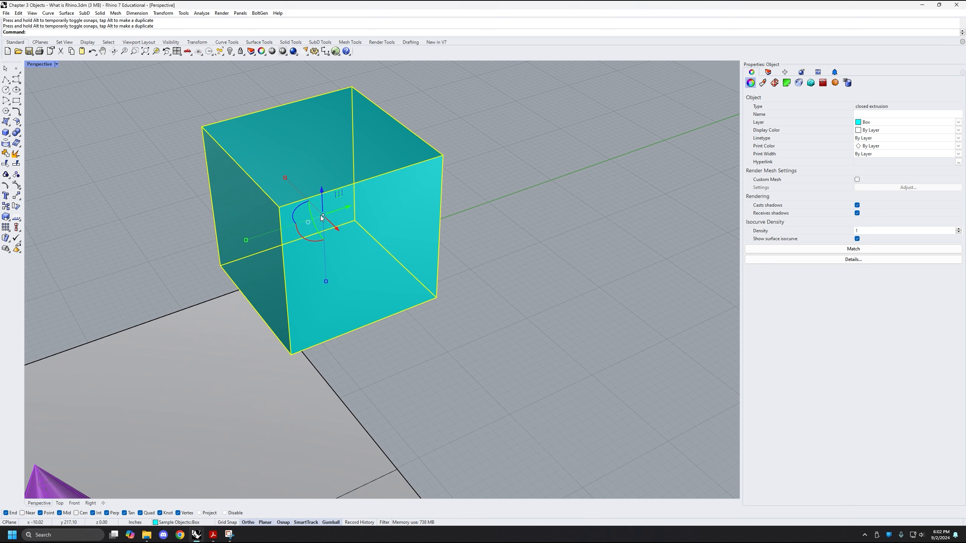
drag(323, 215, 384, 245)
right_drag(384, 245, 420, 247)
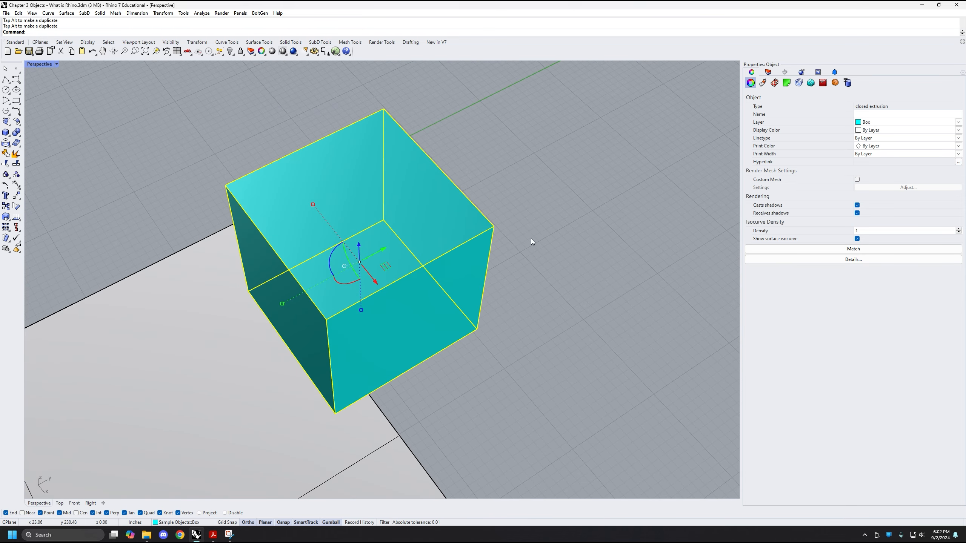
Move the box within the XY plane only, using the gumball's planar move handle
right_drag(499, 293, 520, 280)
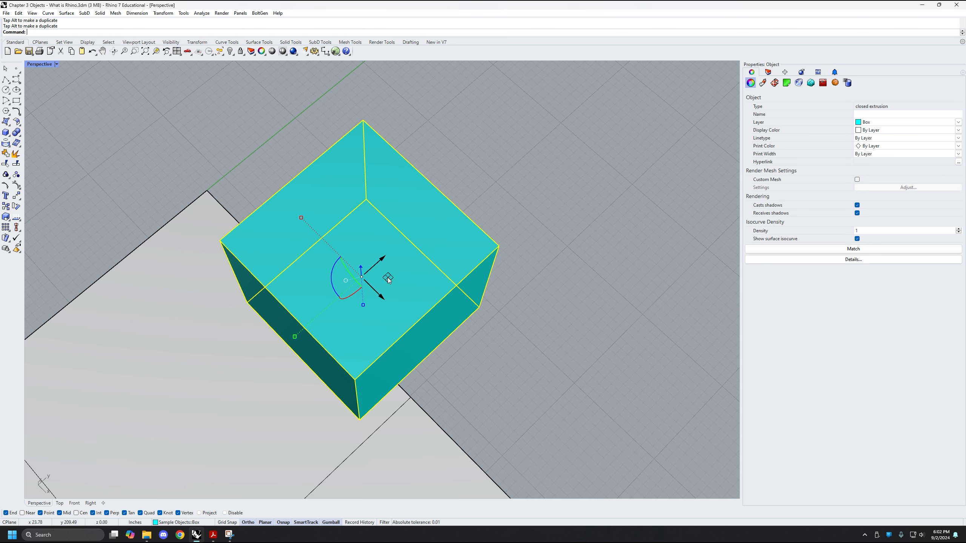
mouse_move(388, 278)
mouse_down()
mouse_move(414, 260)
mouse_move(404, 203)
mouse_move(274, 231)
mouse_move(363, 366)
mouse_move(522, 270)
mouse_move(321, 211)
mouse_move(327, 335)
mouse_move(409, 266)
mouse_move(342, 234)
mouse_move(452, 225)
mouse_move(396, 258)
mouse_move(474, 253)
mouse_move(360, 231)
mouse_move(377, 313)
mouse_move(391, 263)
mouse_up()
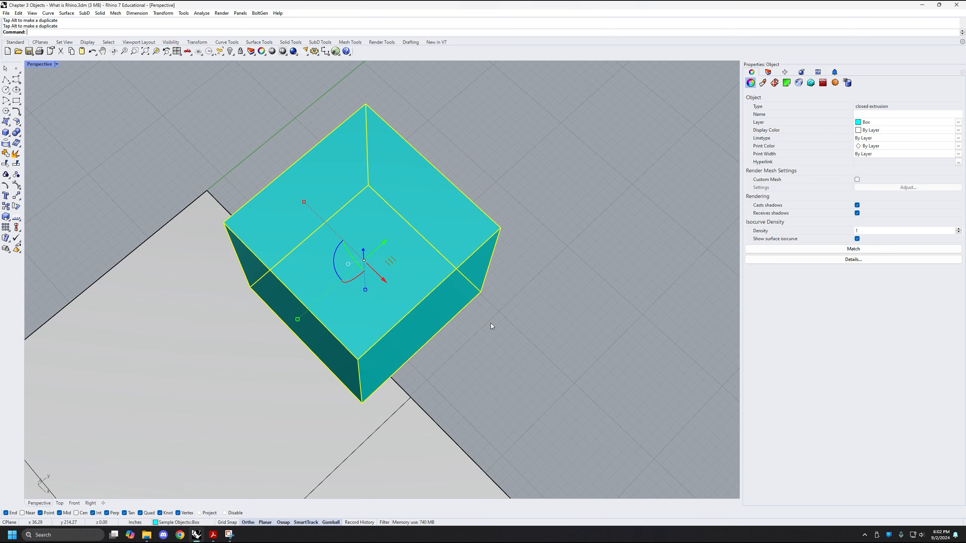
right_drag(560, 368, 523, 281)
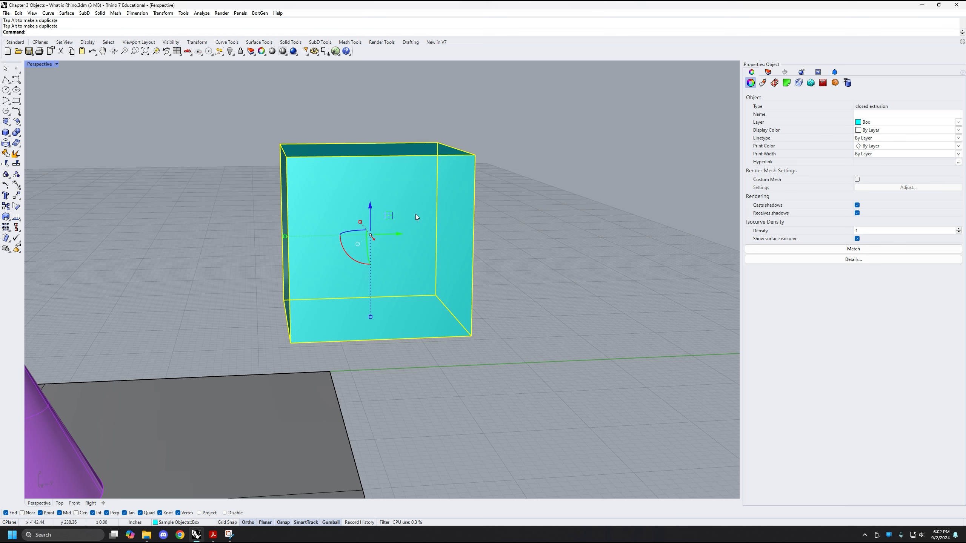
Move the box slightly within the YZ plane and the XZ plane using the gumball's planar move handles
mouse_move(389, 215)
mouse_down()
mouse_move(286, 199)
mouse_move(327, 253)
mouse_move(471, 199)
mouse_move(297, 228)
mouse_move(403, 199)
mouse_move(409, 263)
mouse_move(370, 261)
mouse_move(389, 204)
mouse_up()
right_drag(371, 215, 464, 222)
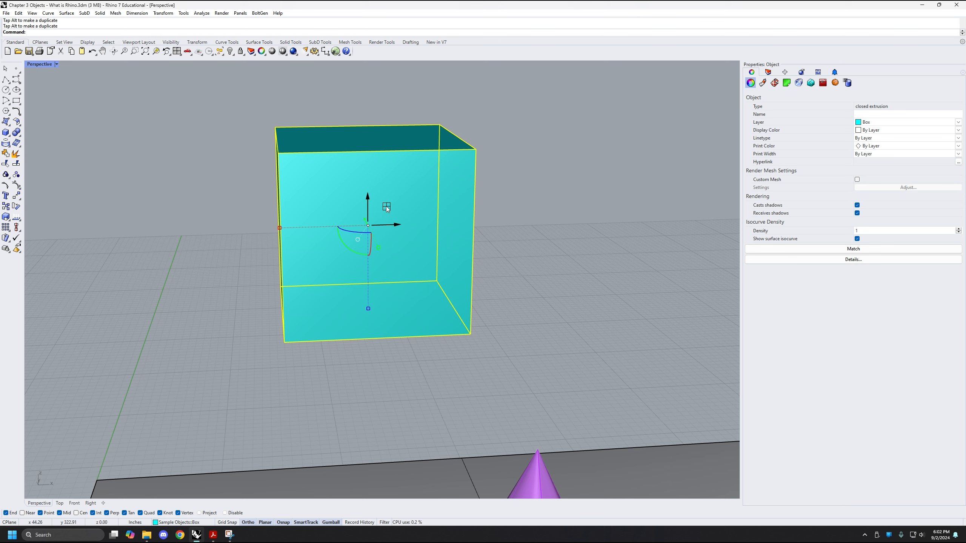
mouse_move(386, 206)
mouse_down()
mouse_move(373, 162)
mouse_move(333, 208)
mouse_move(437, 216)
mouse_move(393, 185)
mouse_move(388, 226)
mouse_move(391, 169)
mouse_move(411, 215)
mouse_move(386, 200)
mouse_up()
right_drag(492, 209, 404, 257)
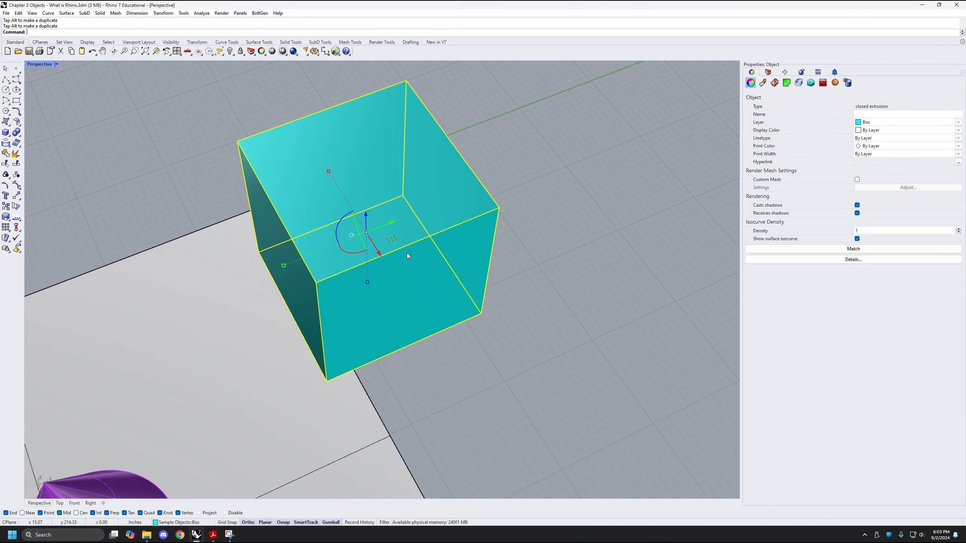
Check the gumball's handles from several angles and nudge the box slightly along its Y axis
right_drag(399, 240, 398, 220)
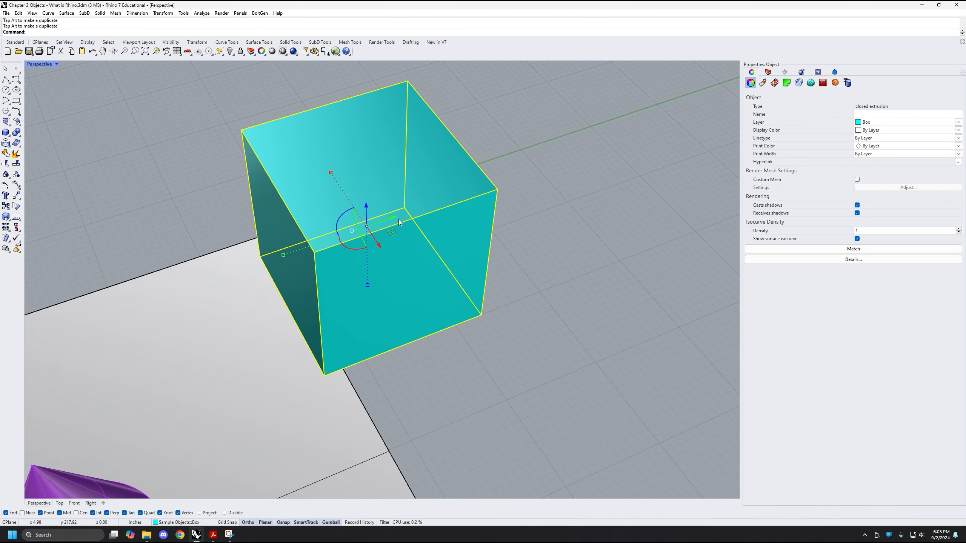
drag(394, 218, 370, 250)
right_drag(384, 261, 393, 299)
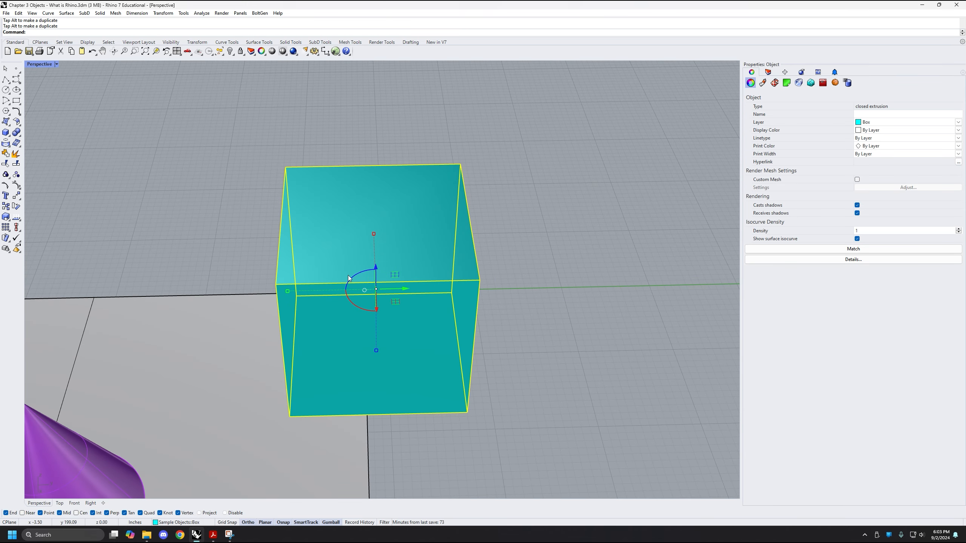
right_drag(349, 278, 384, 265)
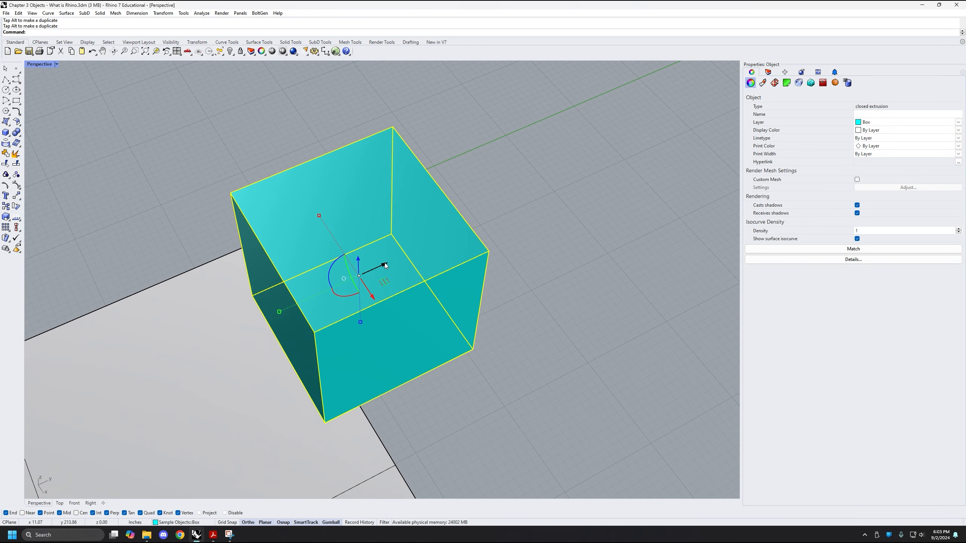
mouse_move(385, 265)
mouse_down()
mouse_move(408, 253)
mouse_move(398, 257)
mouse_up()
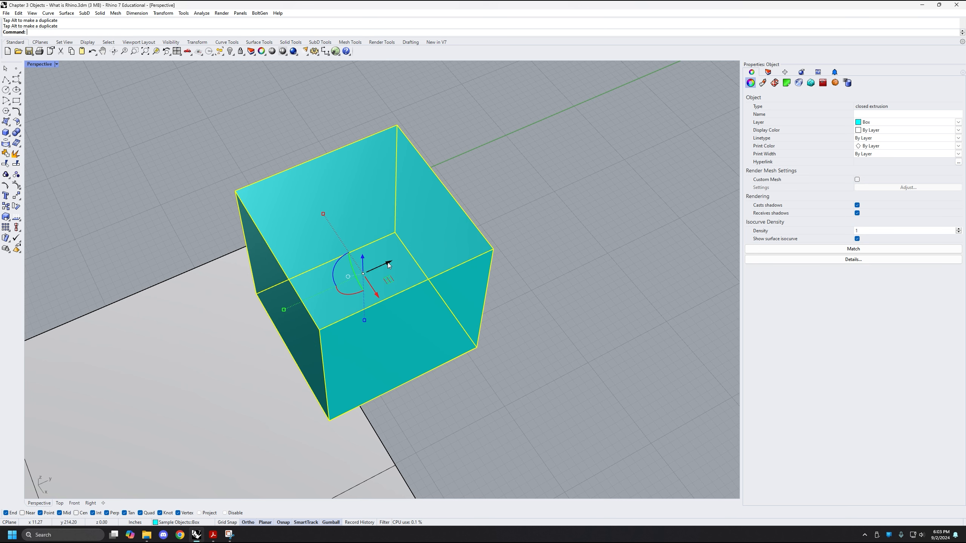
Move the box exactly 10 inches along the gumball's Y axis
click(389, 265)
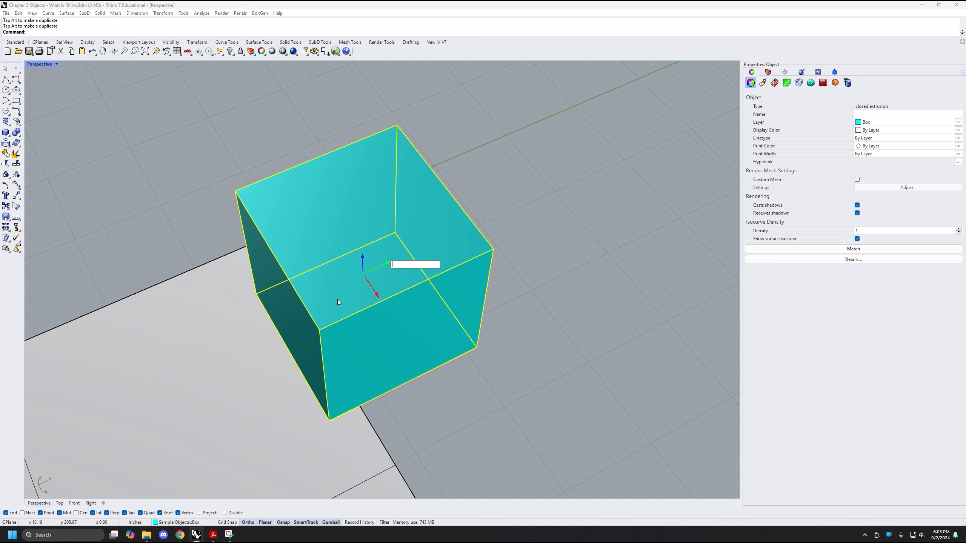
text(10)
key(Return)
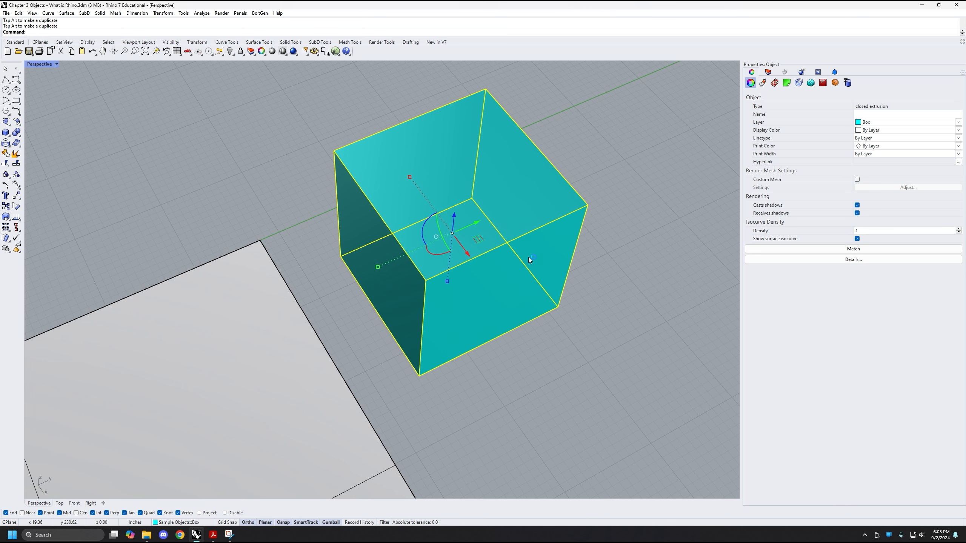
Move the box -10 inches along the gumball's Y axis, back toward the gray plane
right_drag(612, 179, 495, 321)
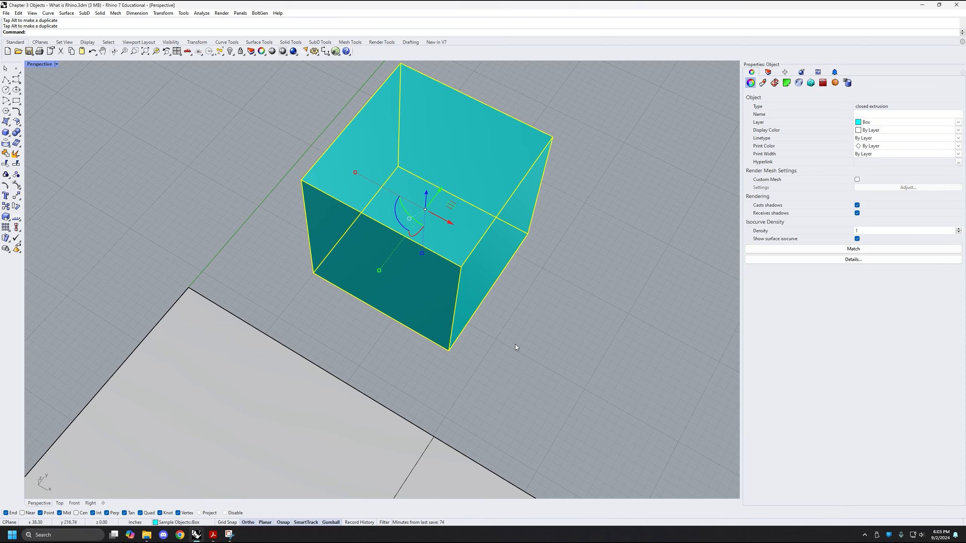
right_drag(515, 347, 470, 228)
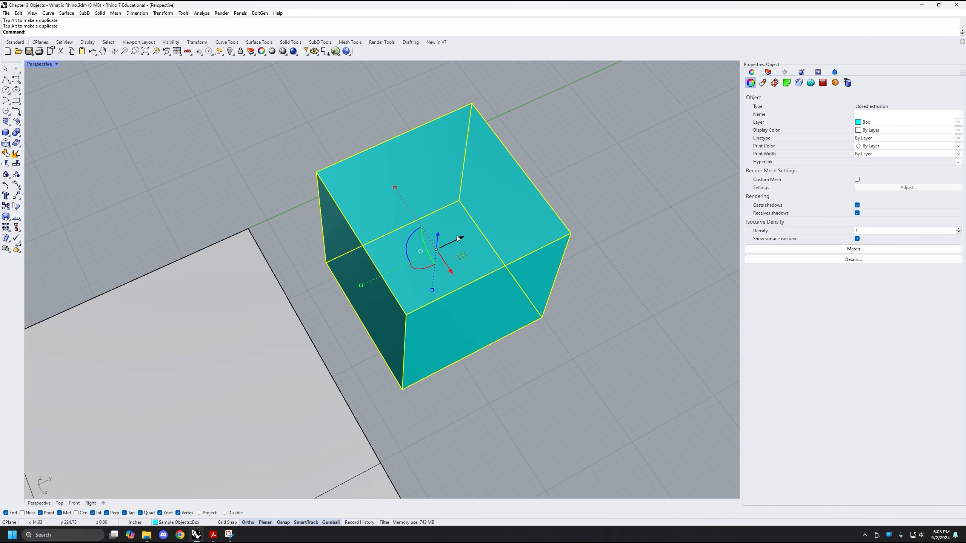
click(458, 238)
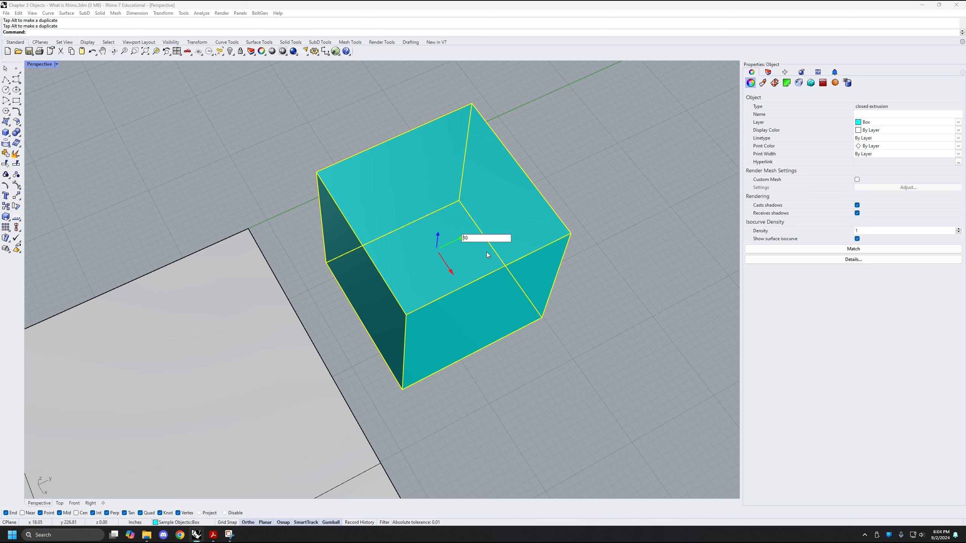
text(-)
key(Return)
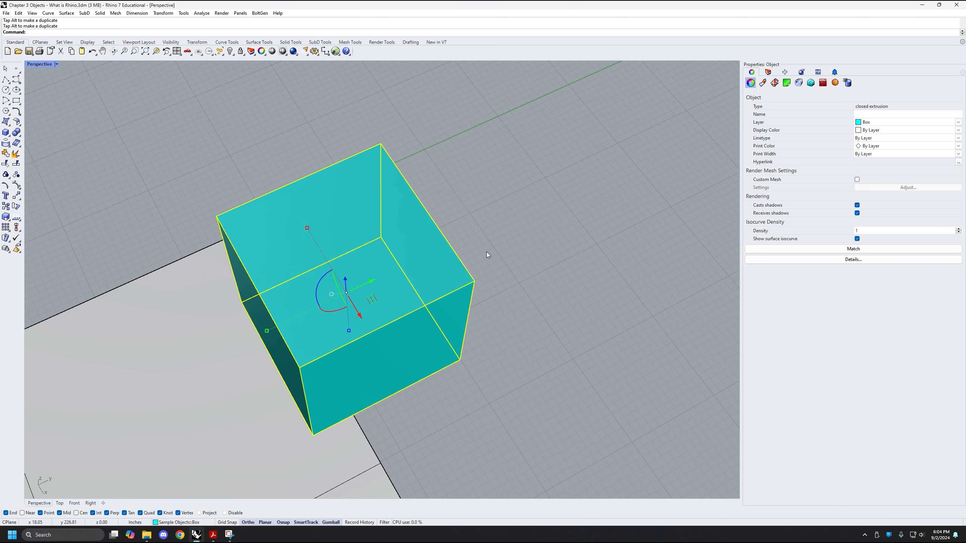
Move the box -10 inches along the gumball's X axis
right_drag(533, 281, 387, 294)
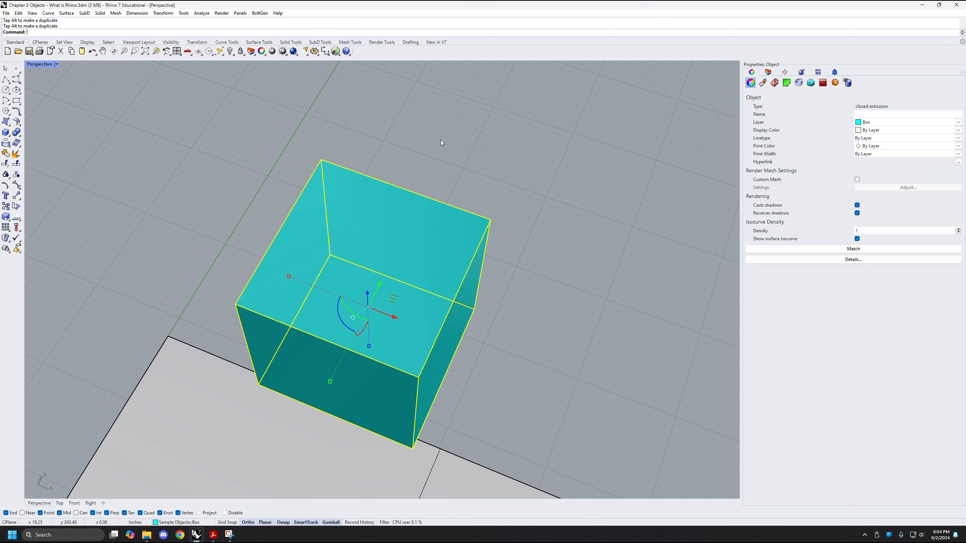
click(397, 317)
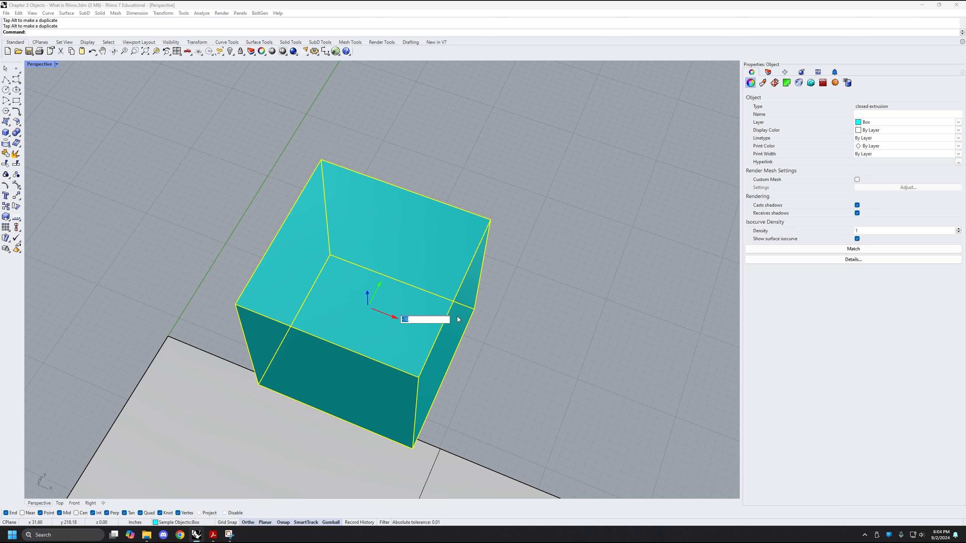
key(Return)
scroll(393, 322, down, 2)
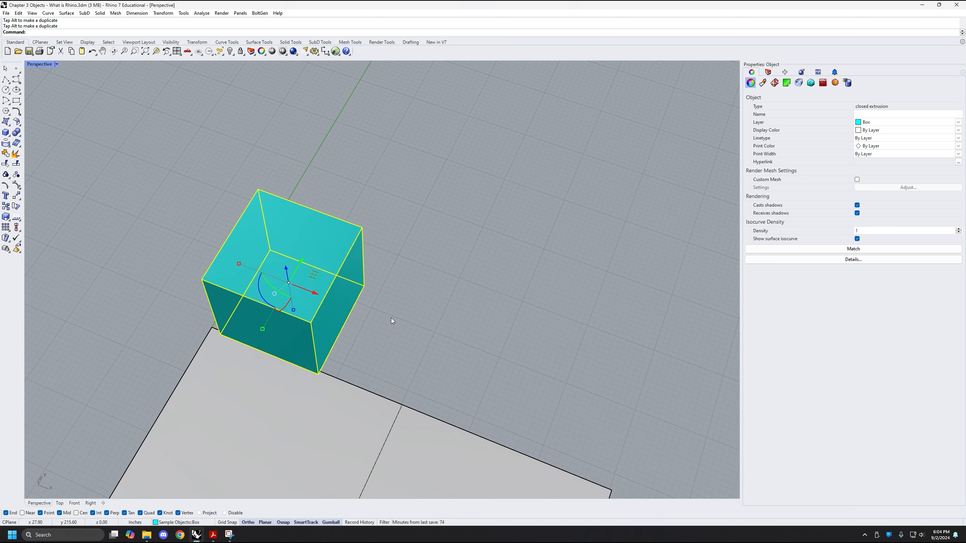
Deselect and reselect the box, and move it 30 inches along the gumball's X axis
text(z)
key(Escape)
key(Escape)
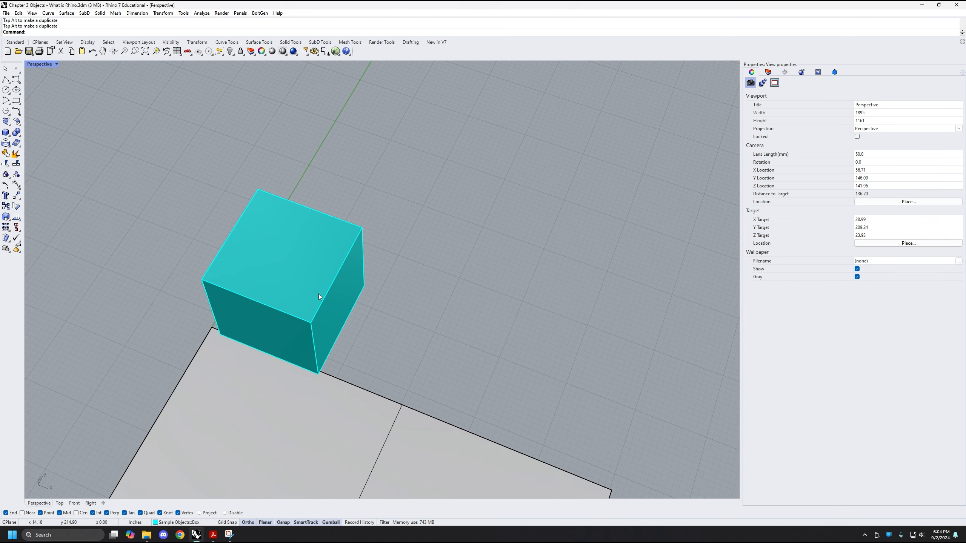
click(321, 323)
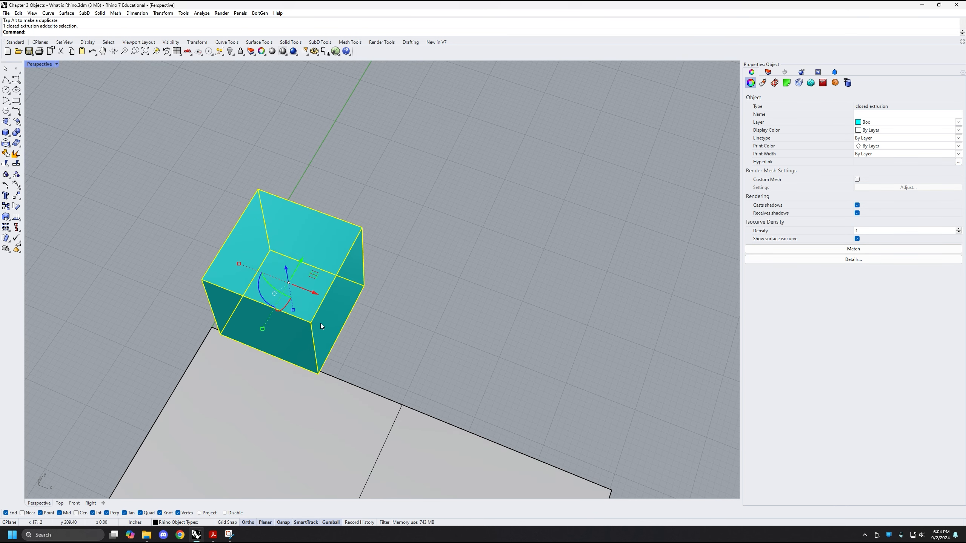
click(316, 293)
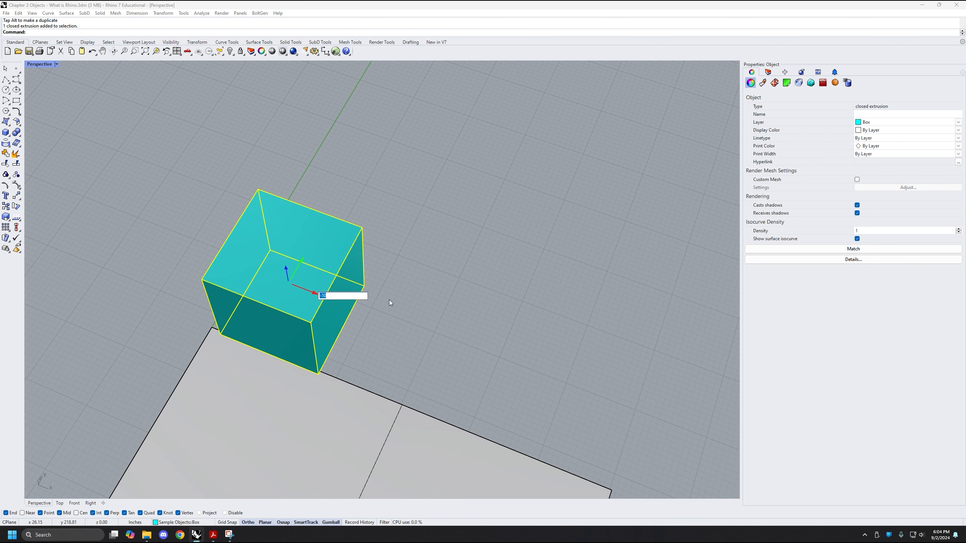
text(30)
key(Return)
Examine the rotation arcs of the box's gumball, and select the purple cone on the gray plane
right_drag(390, 300, 413, 250)
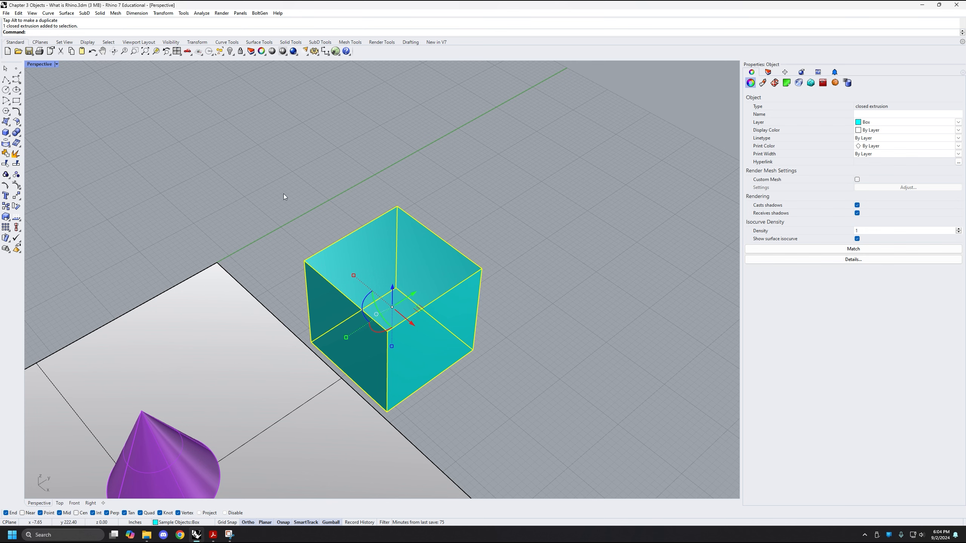
right_drag(495, 332, 382, 302)
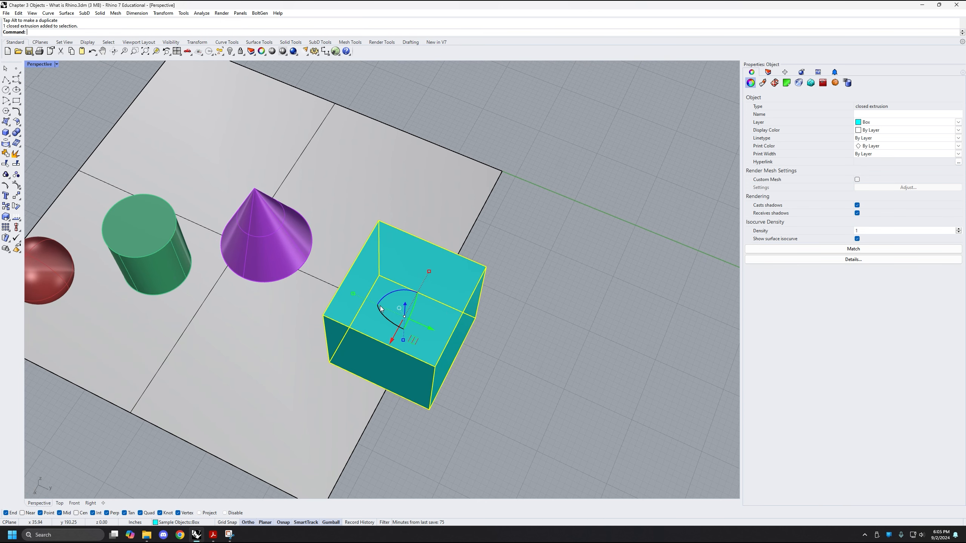
right_drag(380, 314, 410, 285)
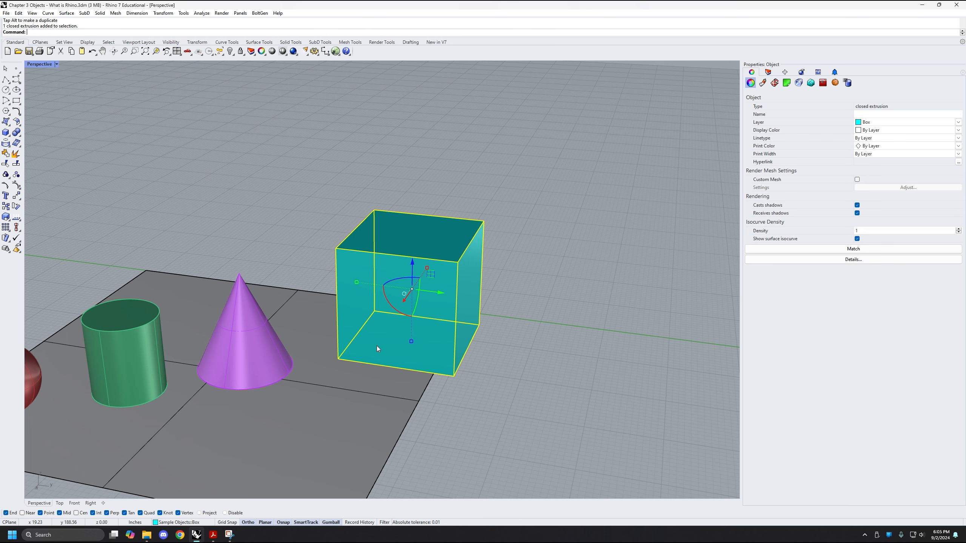
shift+right_drag(445, 259, 473, 238)
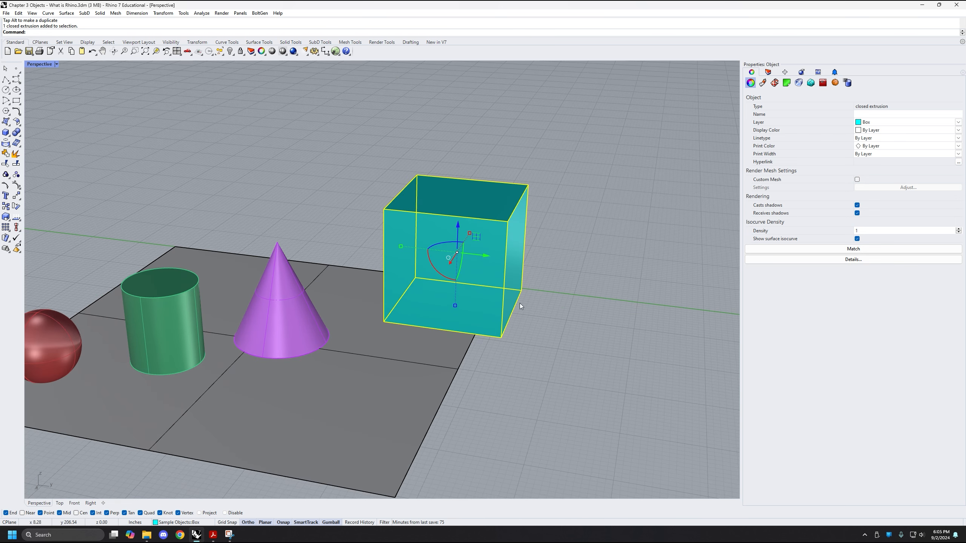
right_drag(519, 304, 528, 276)
shift+right_drag(358, 345, 464, 331)
click(368, 267)
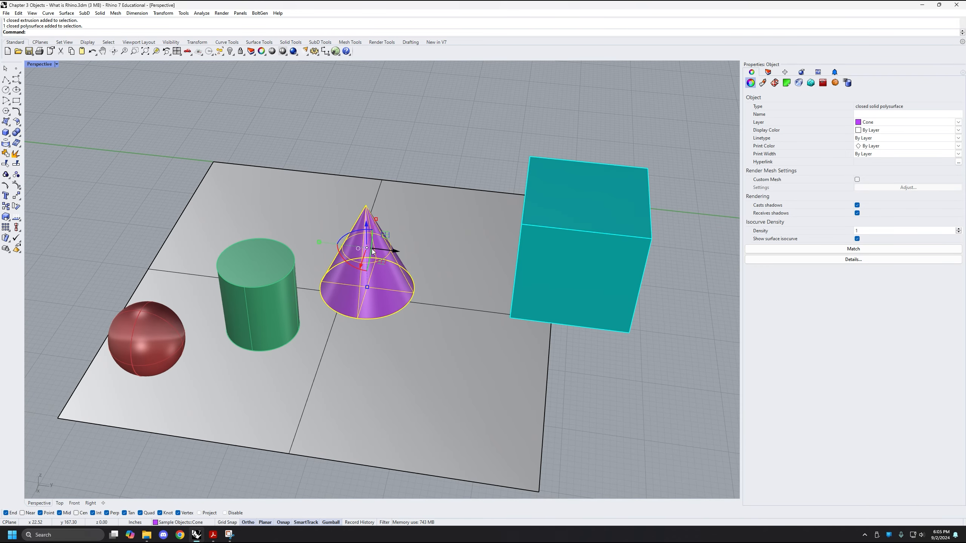
Move the purple cone off the gray plane along the gumball's X axis into an empty area
right_drag(615, 245, 602, 231)
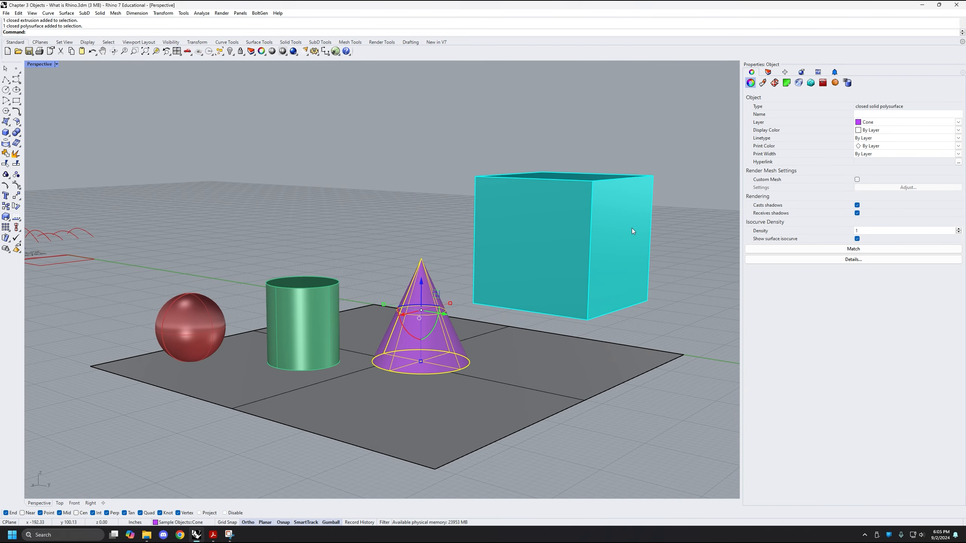
right_drag(482, 246, 307, 355)
scroll(308, 355, down, 3)
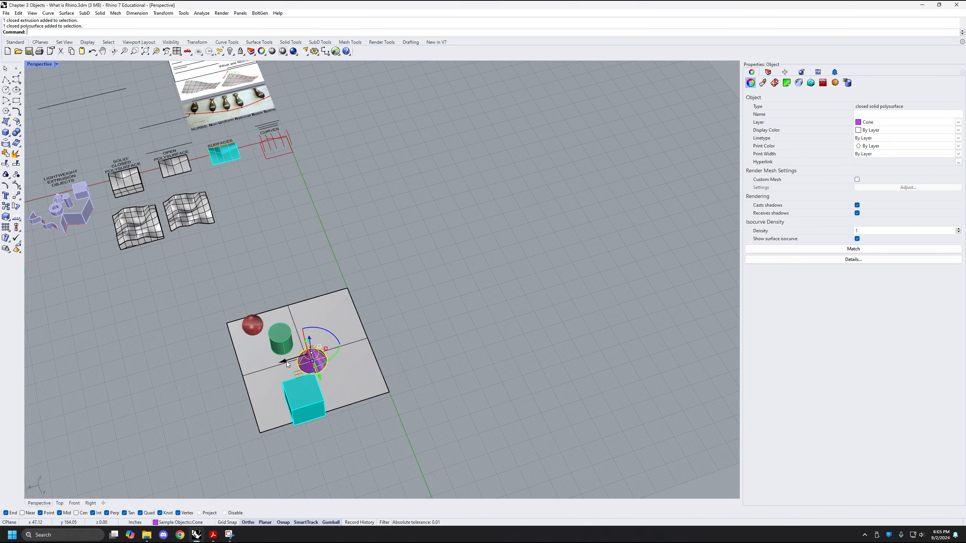
drag(286, 361, 442, 320)
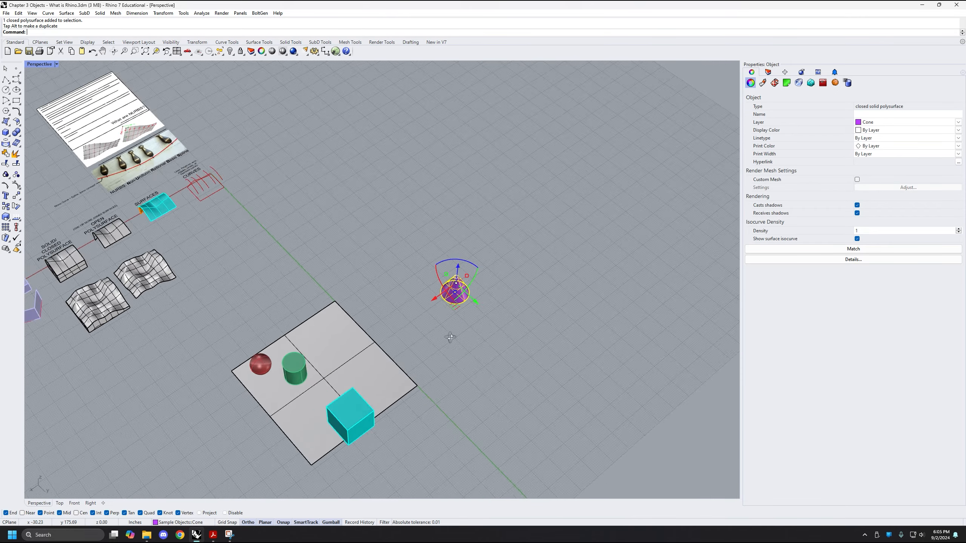
Zoom to the selected cone and examine the rotation arcs of its gumball
scroll(447, 305, up, 8)
scroll(444, 331, up, 1)
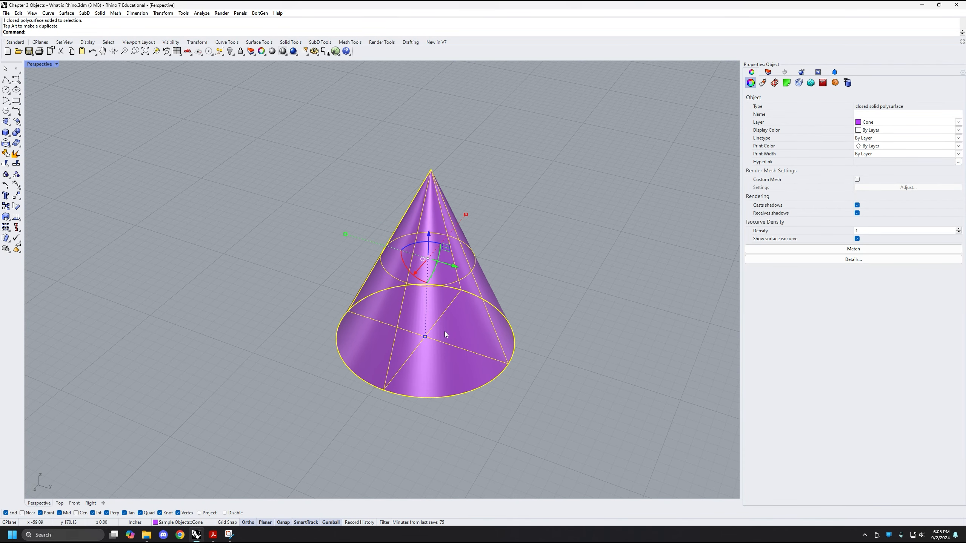
text(zs)
key(Return)
scroll(380, 329, down, 3)
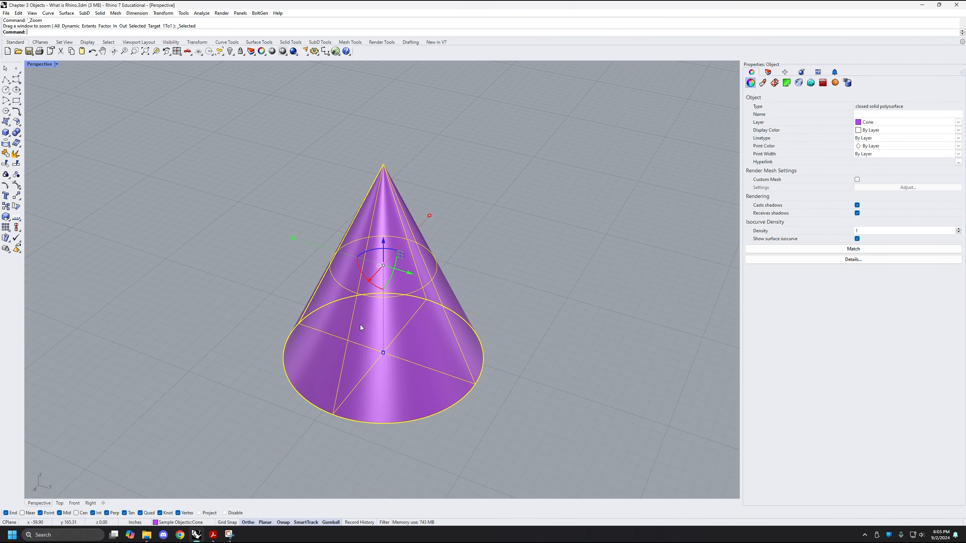
scroll(402, 347, up, 1)
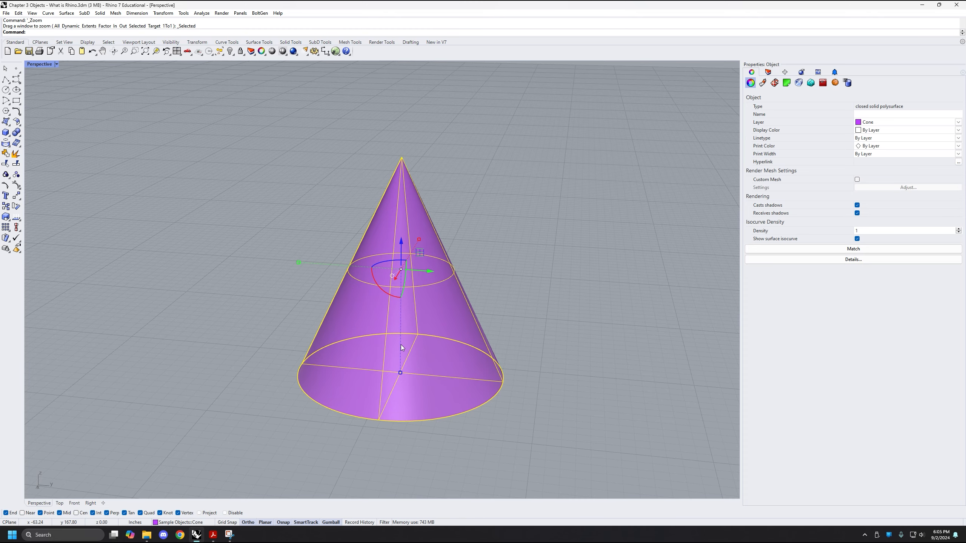
right_drag(401, 347, 380, 297)
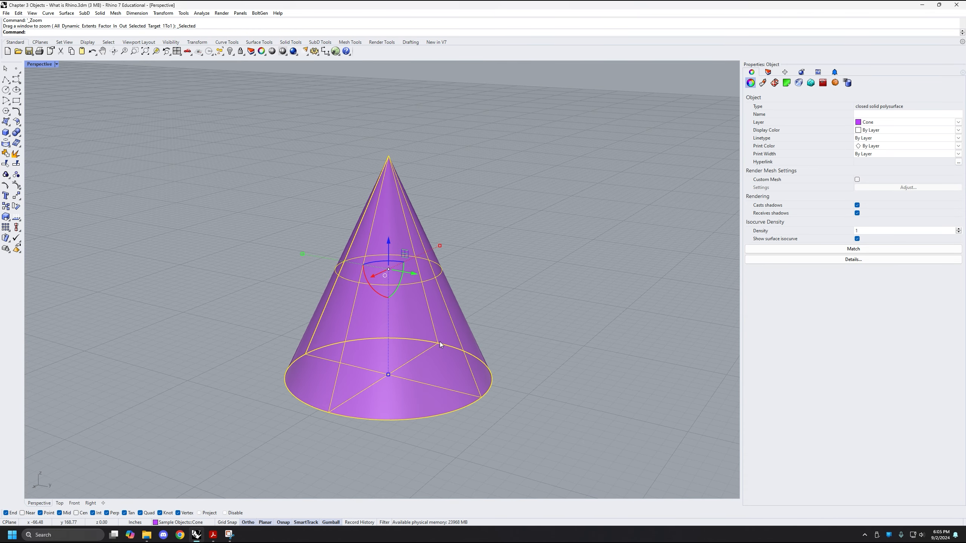
right_drag(439, 344, 475, 336)
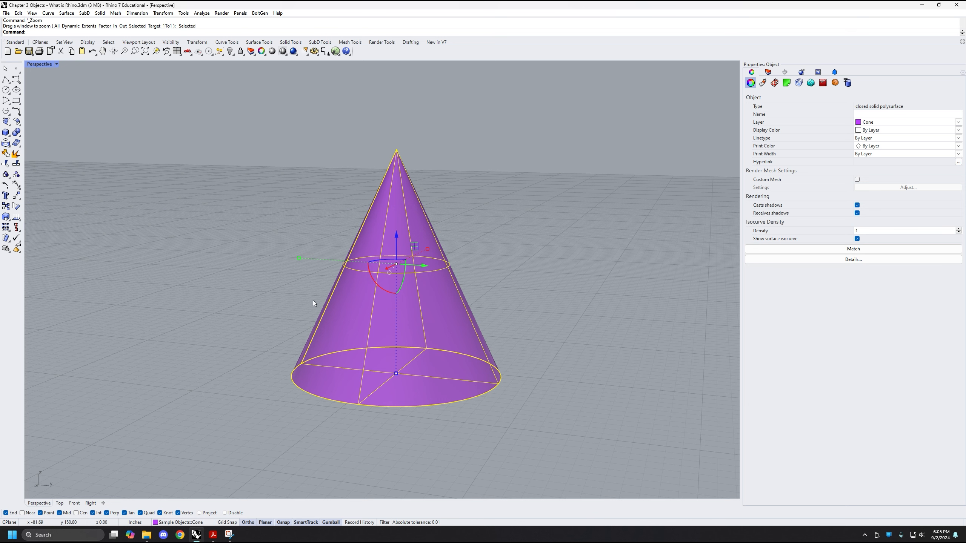
right_drag(312, 301, 365, 287)
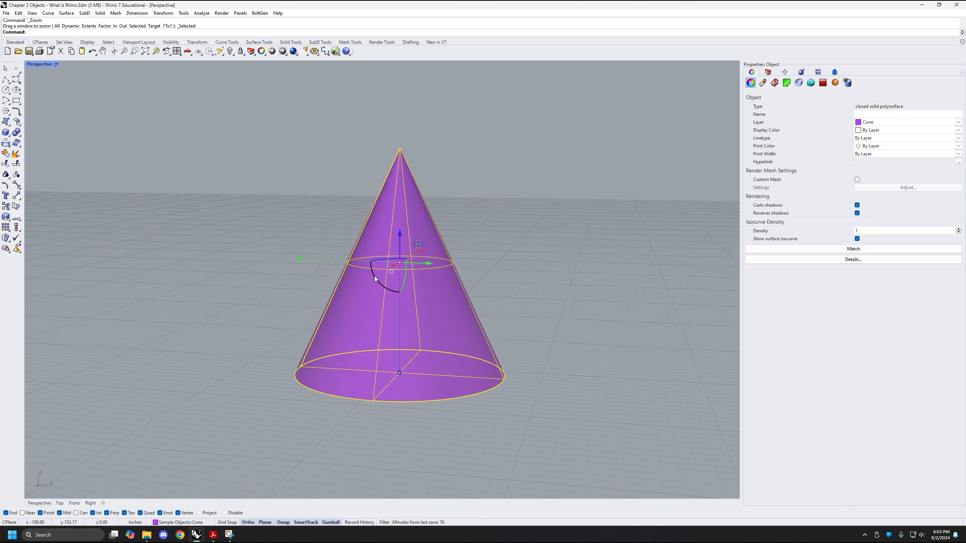
Try rotating the cone about the gumball's X axis with the red arc while Ortho is on
mouse_move(374, 275)
mouse_down()
mouse_move(404, 289)
mouse_move(429, 264)
mouse_move(369, 240)
mouse_move(368, 268)
mouse_move(414, 290)
mouse_move(419, 250)
mouse_move(408, 236)
mouse_move(386, 239)
mouse_move(383, 280)
mouse_up()
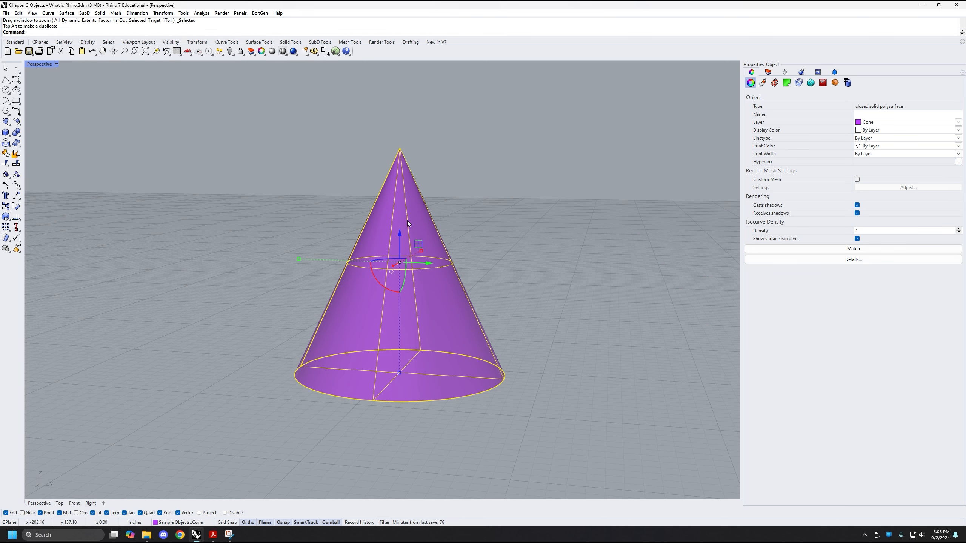
right_drag(451, 262, 353, 292)
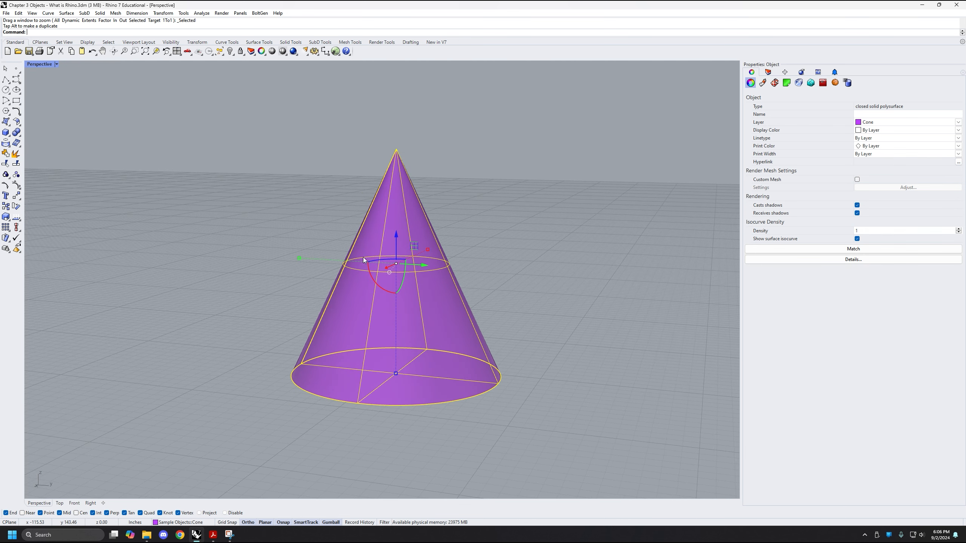
right_drag(364, 260, 370, 294)
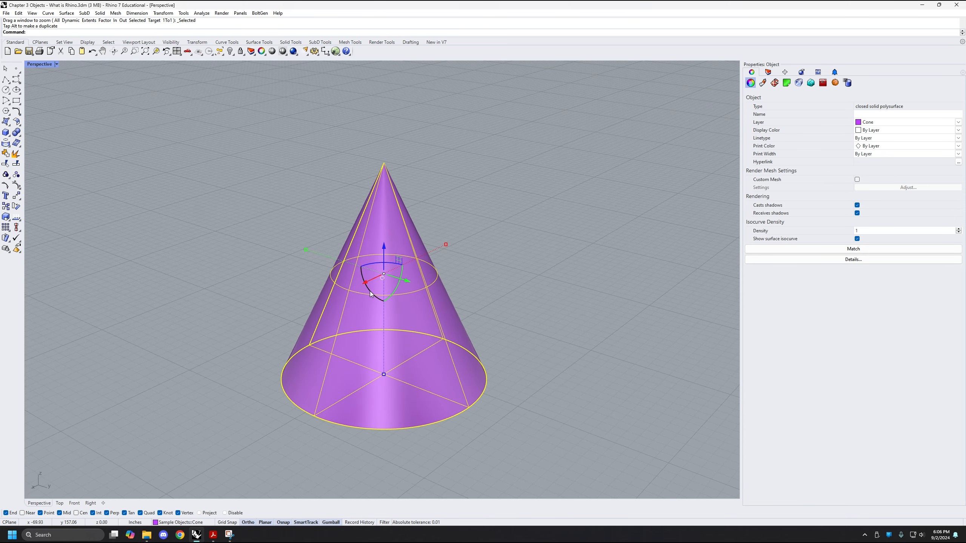
drag(370, 291, 332, 312)
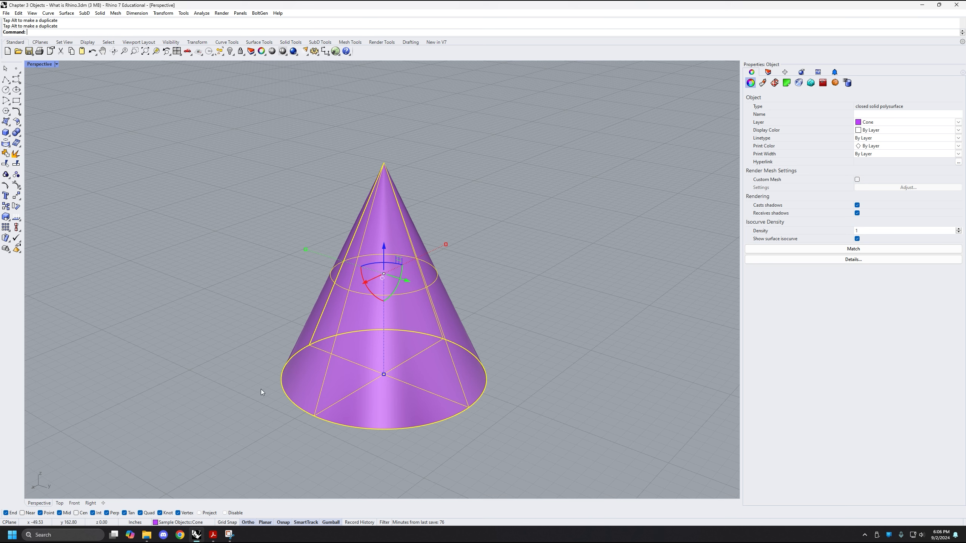
Rotate the cone freely about the gumball's X axis with Ortho off, and undo that rotation
click(248, 524)
drag(373, 291, 370, 265)
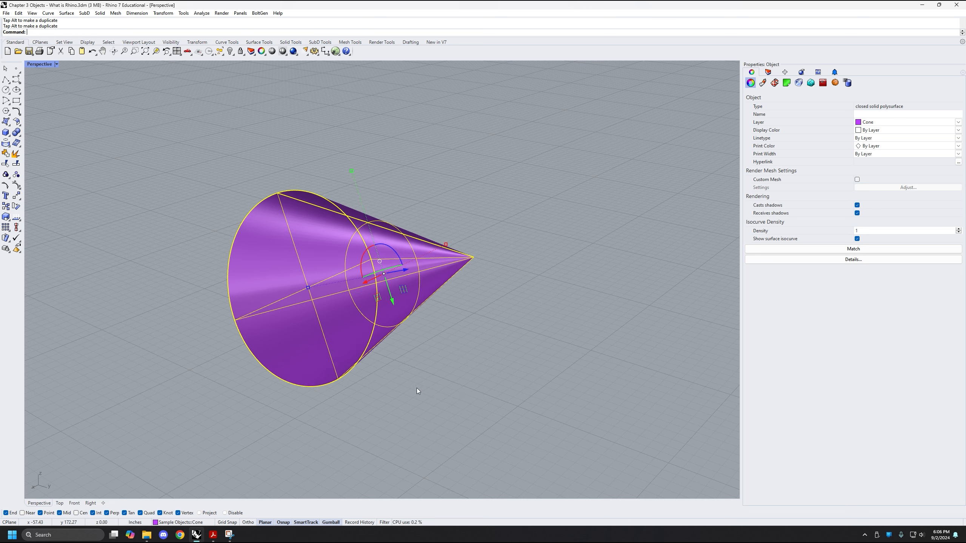
key(ctrl+z)
key(Escape)
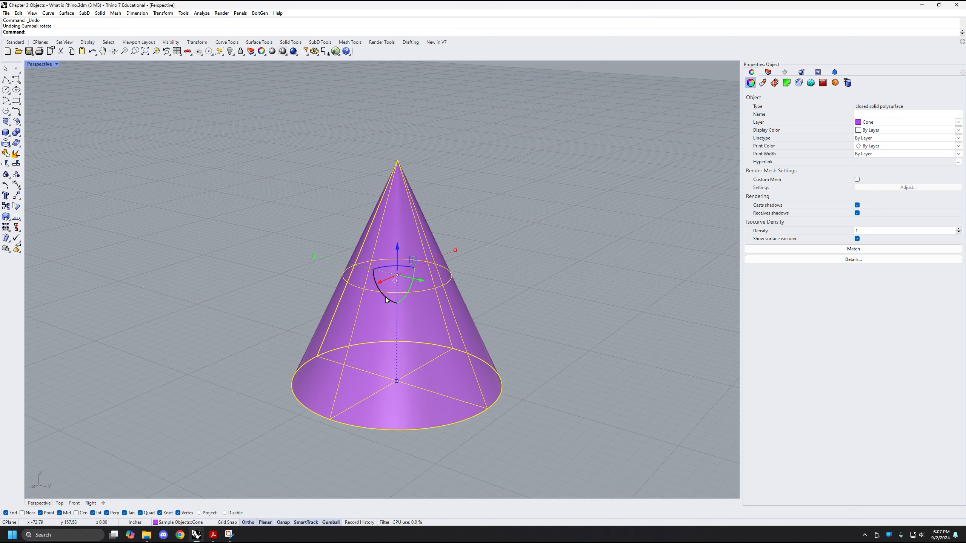
Try an Ortho-constrained rotation with the gumball's red arc again, and deselect the cone
mouse_move(385, 299)
mouse_down()
mouse_move(413, 295)
mouse_move(413, 250)
mouse_move(430, 281)
mouse_move(403, 325)
mouse_move(368, 319)
mouse_move(362, 305)
mouse_move(369, 283)
mouse_move(393, 302)
mouse_move(414, 286)
mouse_move(400, 303)
mouse_up()
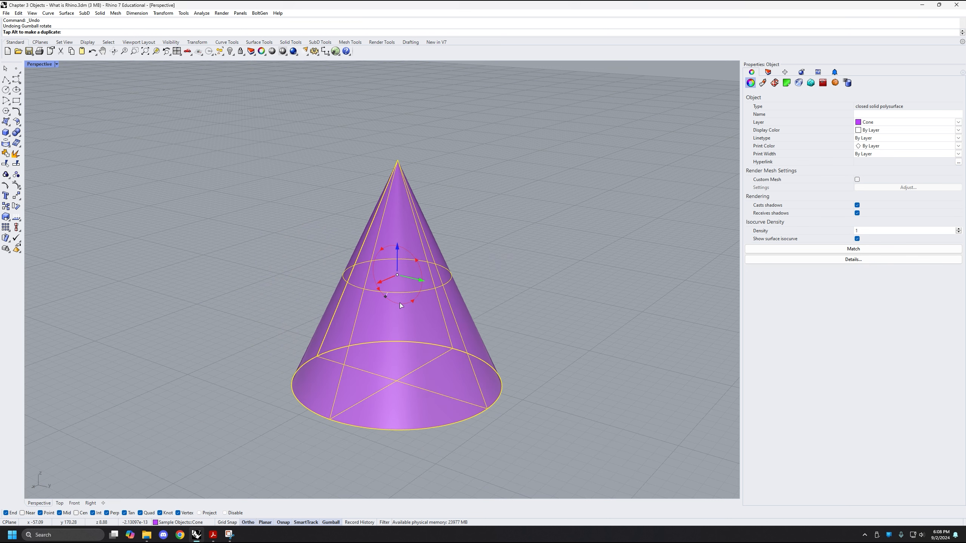
drag(427, 277, 408, 375)
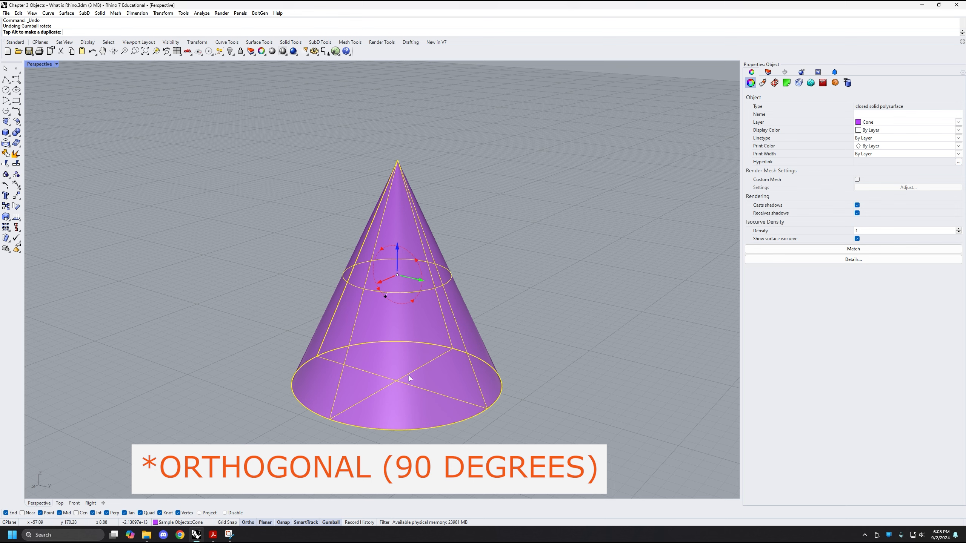
drag(409, 377, 388, 400)
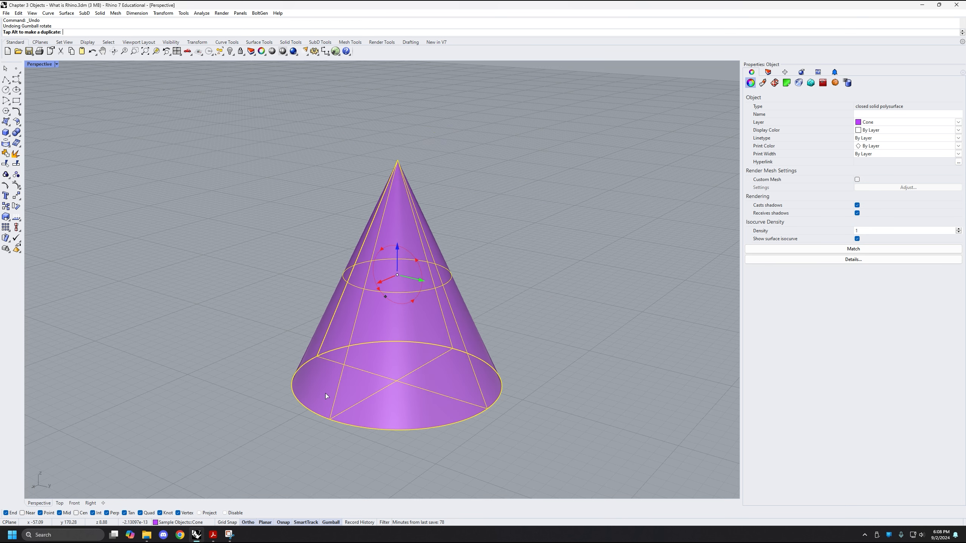
drag(325, 393, 326, 393)
click(563, 312)
right_drag(563, 311, 563, 318)
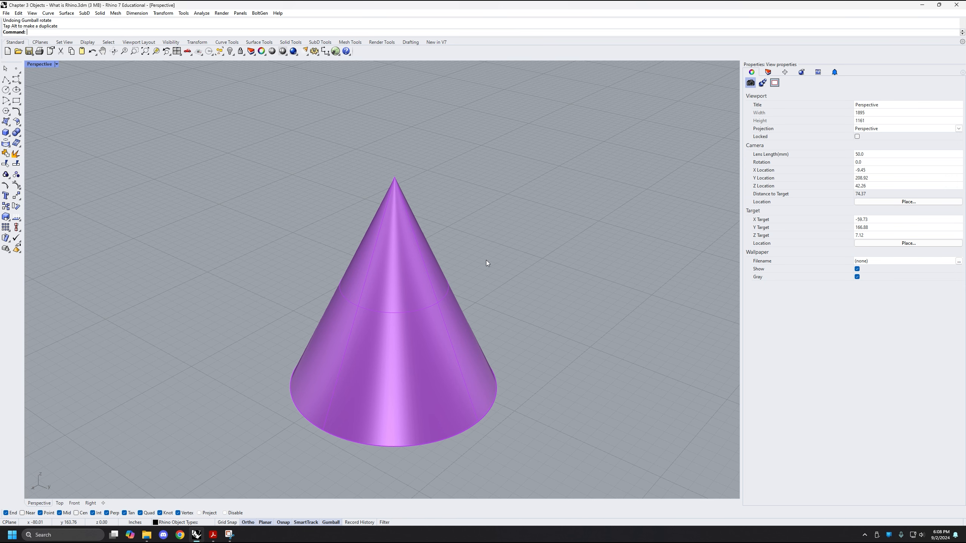
Reselect the cone and rotate it 90 degrees about the gumball's Y axis so that it lies on its side
click(397, 319)
right_drag(466, 376, 354, 234)
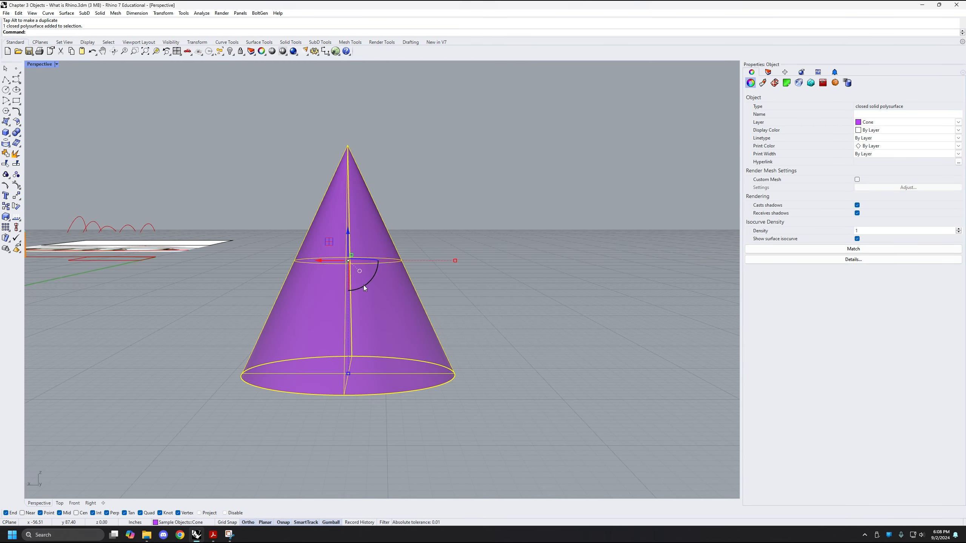
drag(364, 286, 418, 235)
right_drag(516, 250, 334, 278)
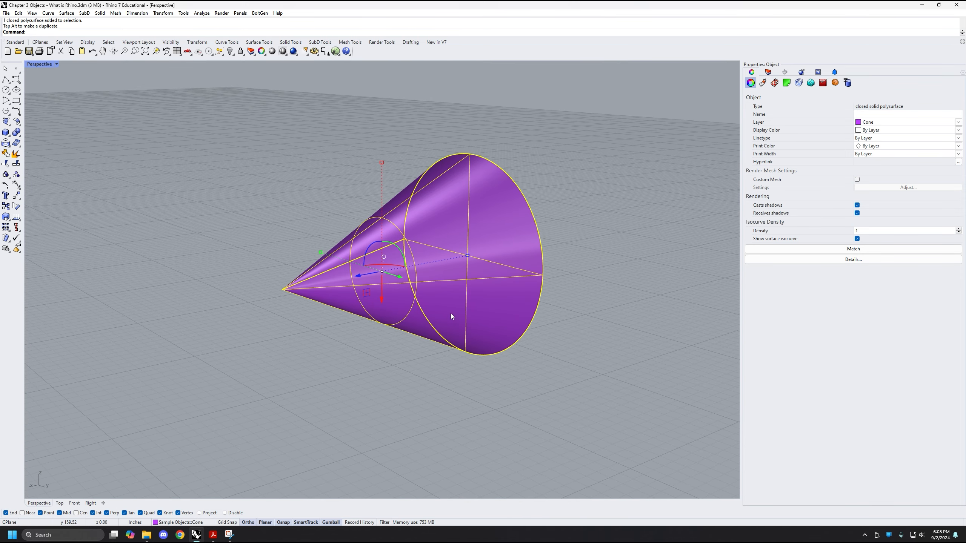
Examine the axis directions of the sideways cone's gumball and try out its blue arrow
right_drag(451, 315, 391, 308)
right_drag(318, 205, 320, 241)
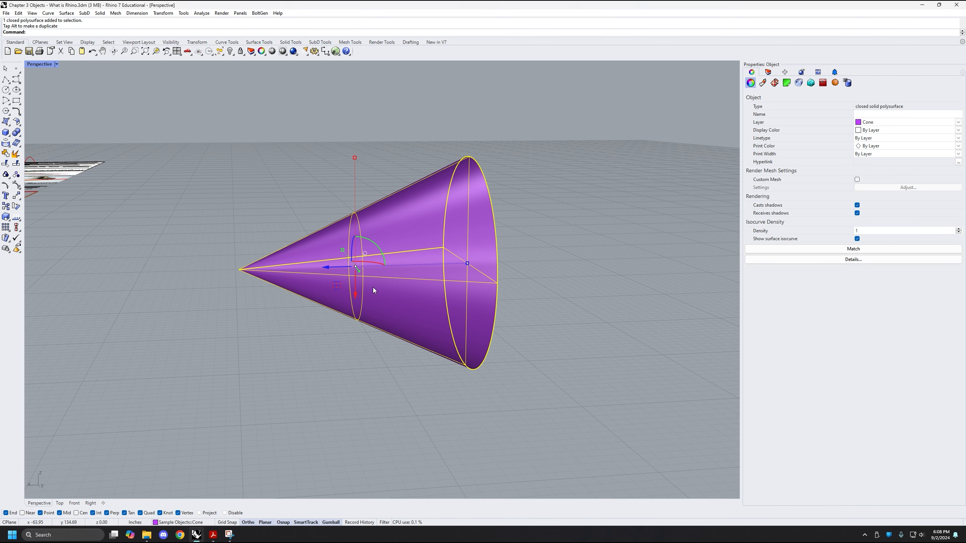
right_drag(362, 259, 380, 274)
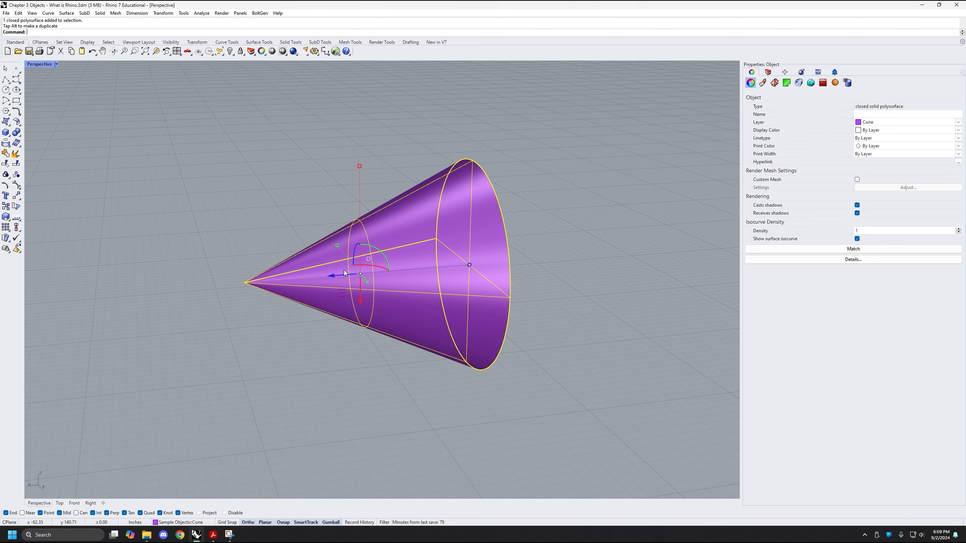
mouse_move(333, 275)
mouse_down()
mouse_move(329, 283)
mouse_move(380, 268)
mouse_move(312, 278)
mouse_move(326, 276)
mouse_up()
scroll(453, 271, down, 5)
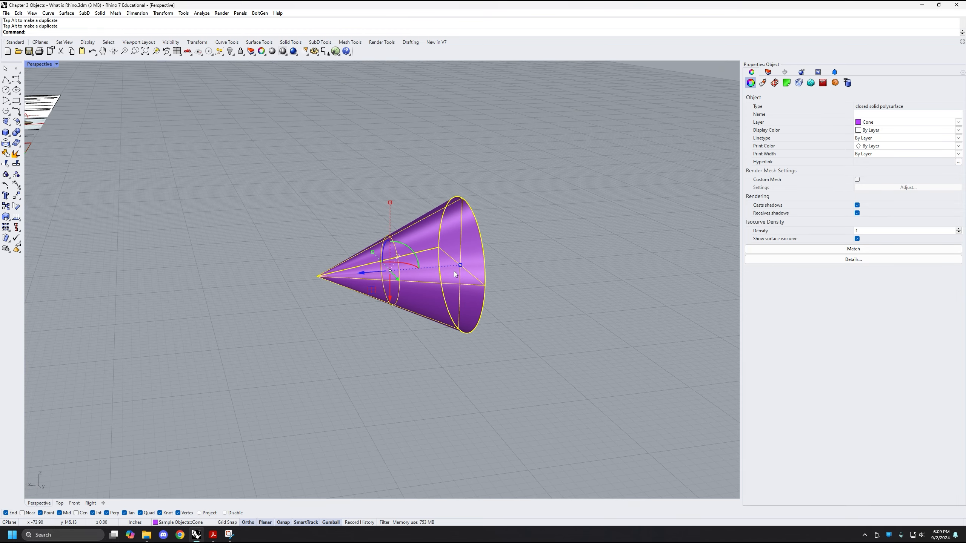
right_drag(426, 366, 496, 418)
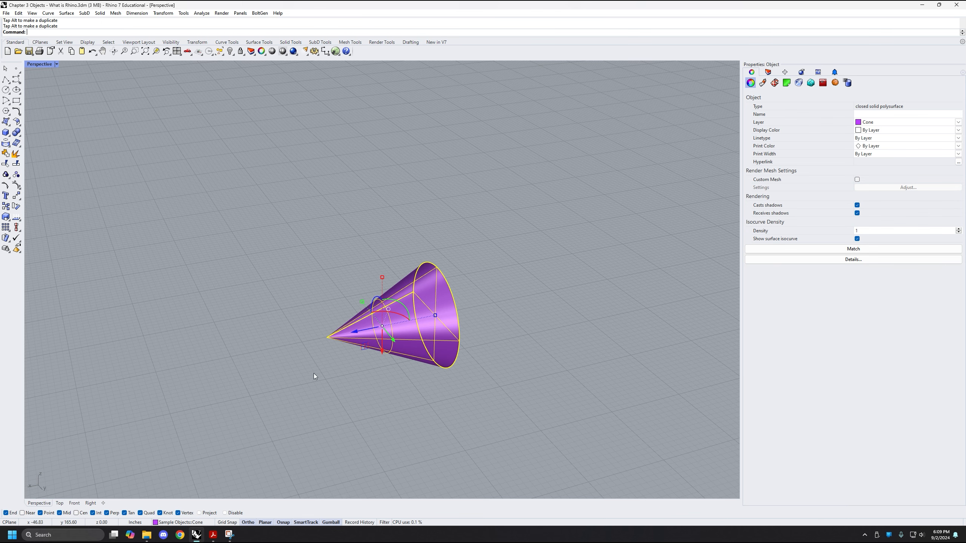
scroll(390, 388, up, 2)
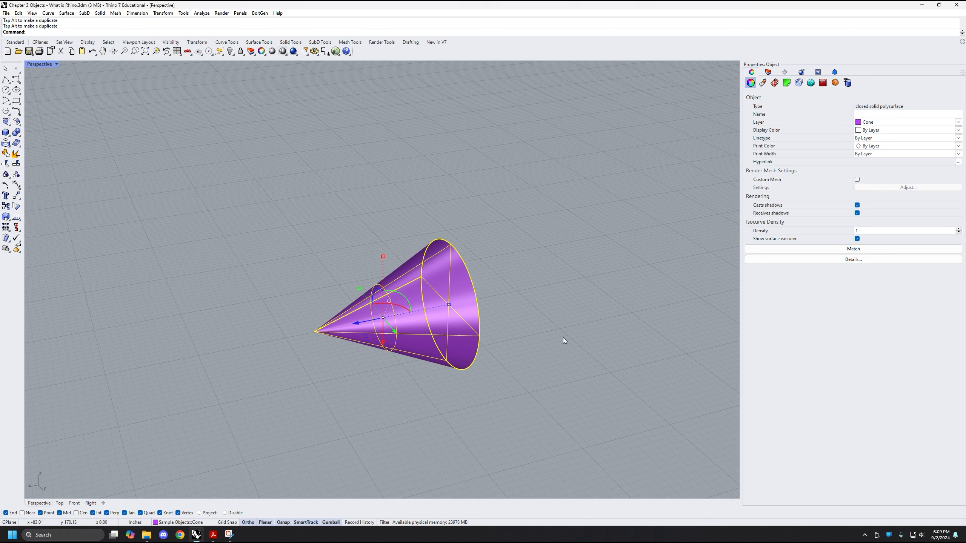
Deselect and reselect the sideways cone to reset its gumball to the world axes, and examine the new axis directions
click(608, 330)
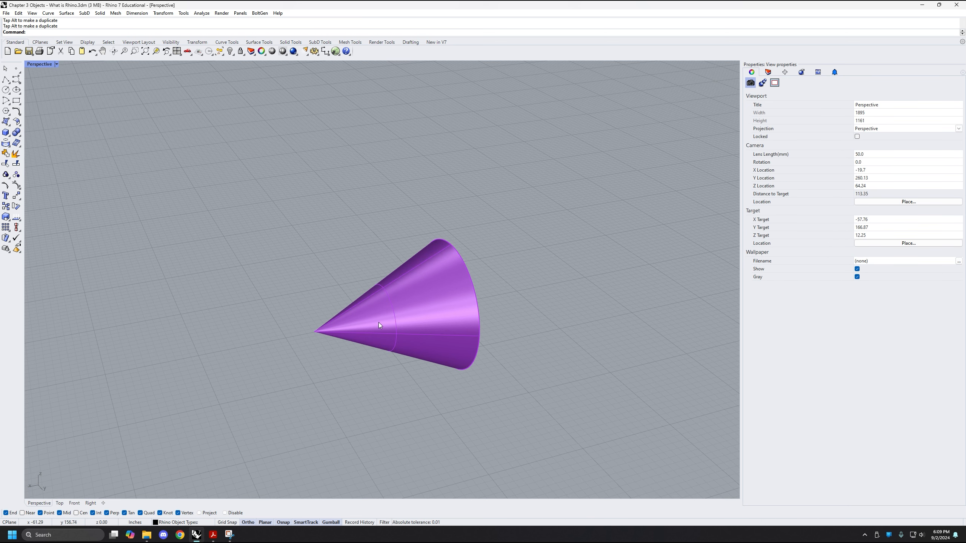
click(420, 308)
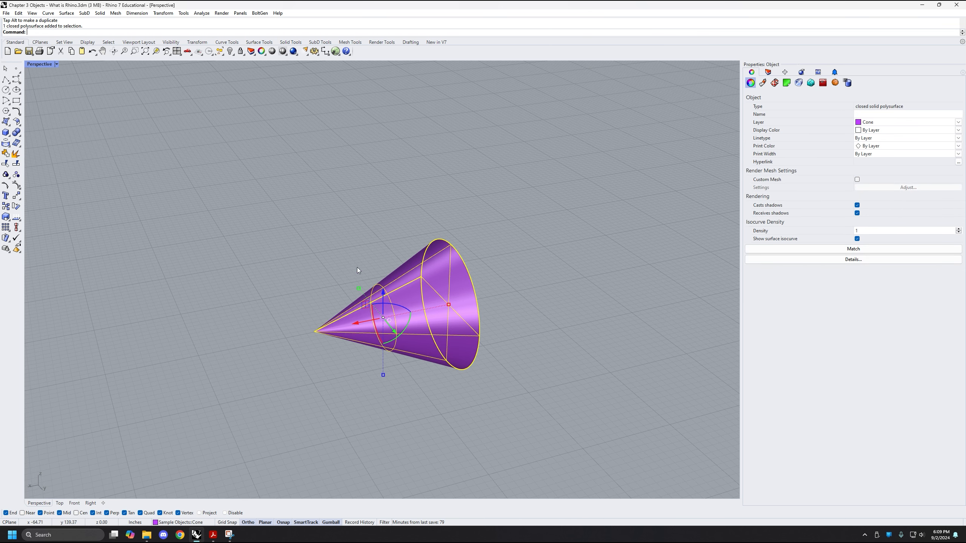
mouse_move(386, 317)
right_down()
mouse_move(416, 312)
mouse_move(382, 303)
right_up()
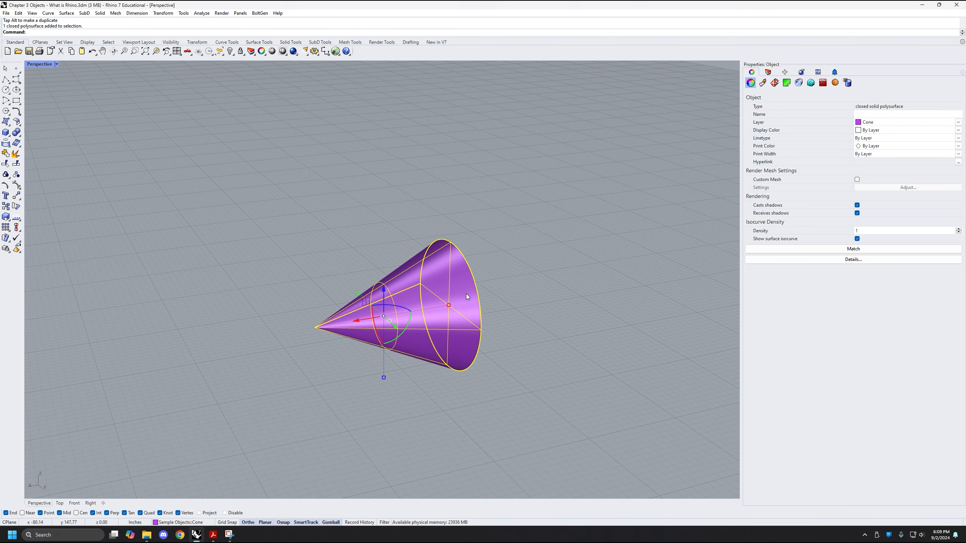
right_drag(464, 292, 458, 247)
right_drag(417, 336, 428, 370)
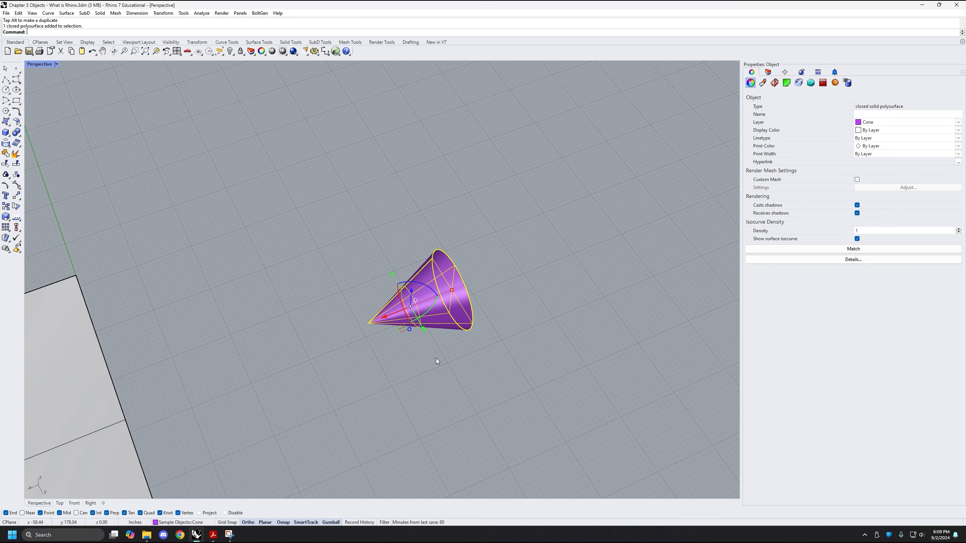
scroll(422, 292, up, 4)
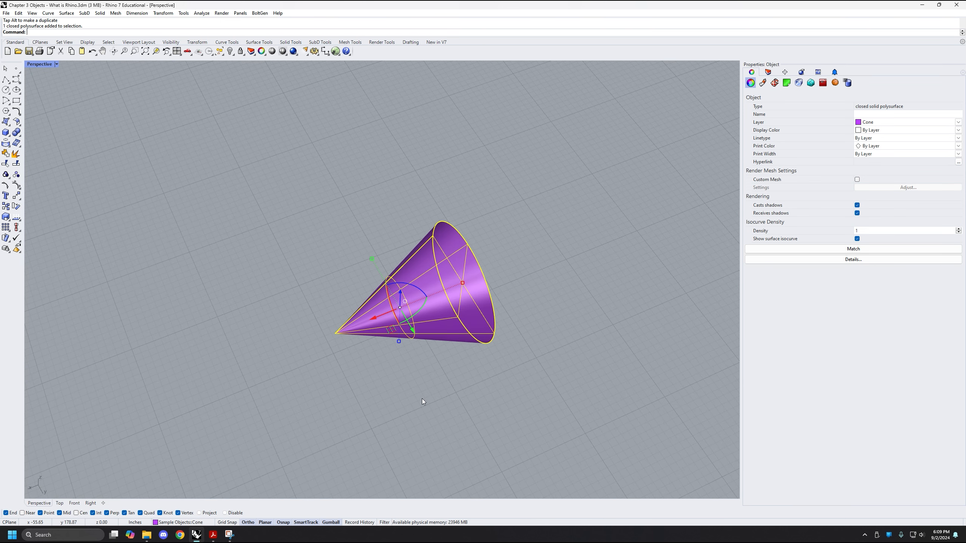
click(446, 403)
click(445, 322)
right_drag(450, 375, 401, 323)
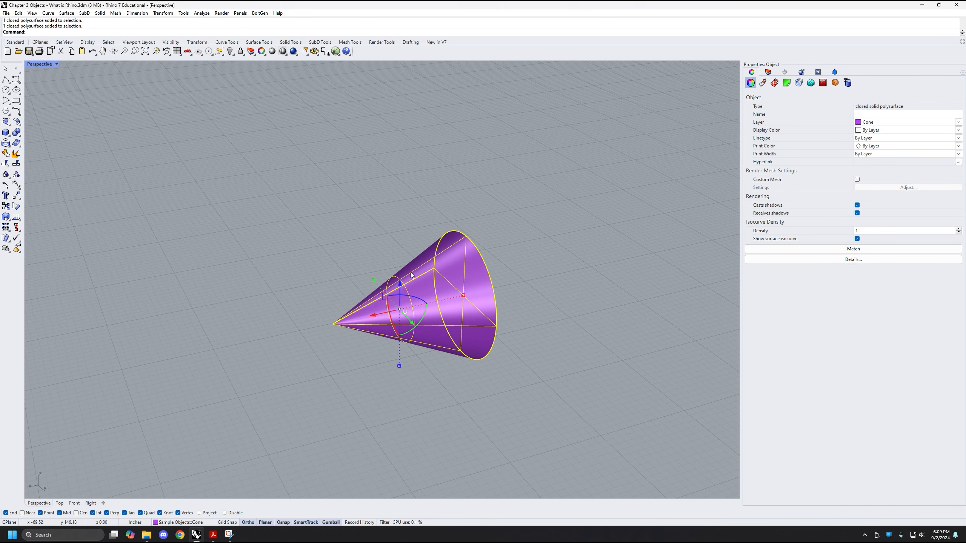
scroll(407, 286, up, 2)
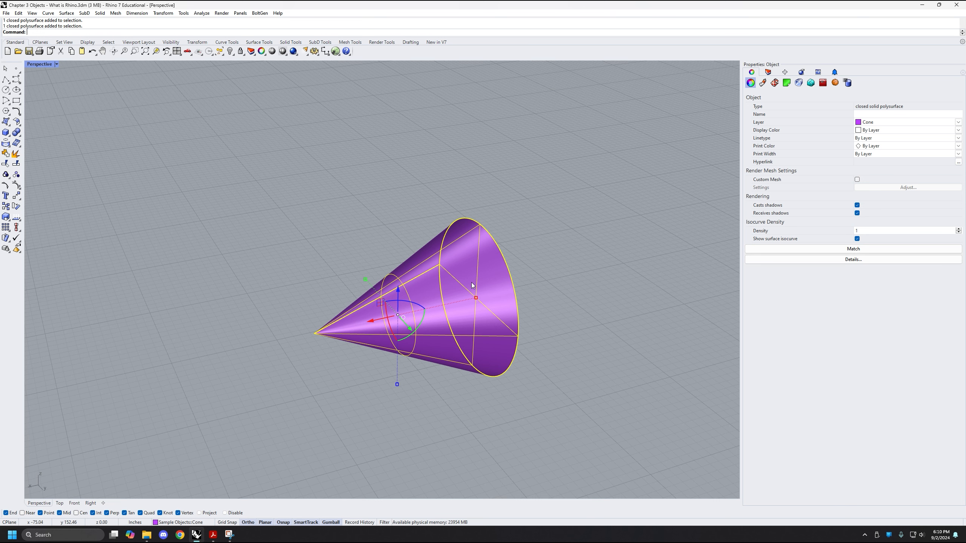
Rotate the sideways cone about the gumball's Z axis with the blue arc, and deselect and reselect it
right_drag(454, 316, 417, 284)
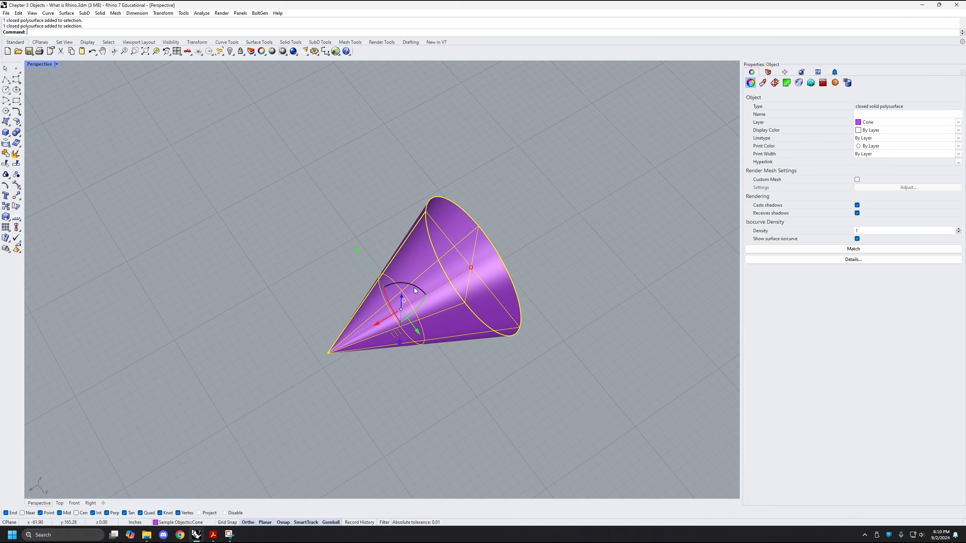
drag(414, 288, 429, 235)
click(542, 427)
right_drag(538, 423, 361, 283)
click(480, 354)
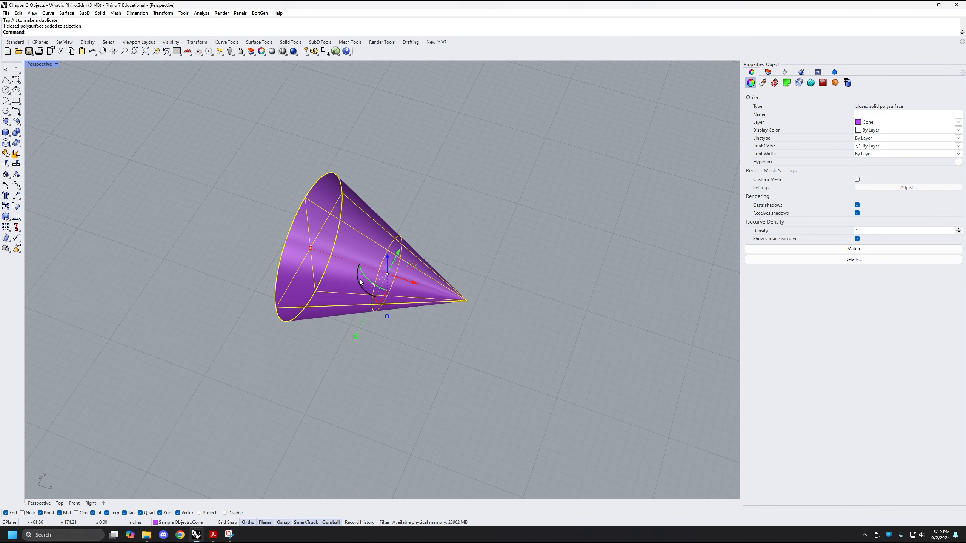
Select the cyan box next to the white plane and zoom the view to it
right_drag(453, 346, 332, 338)
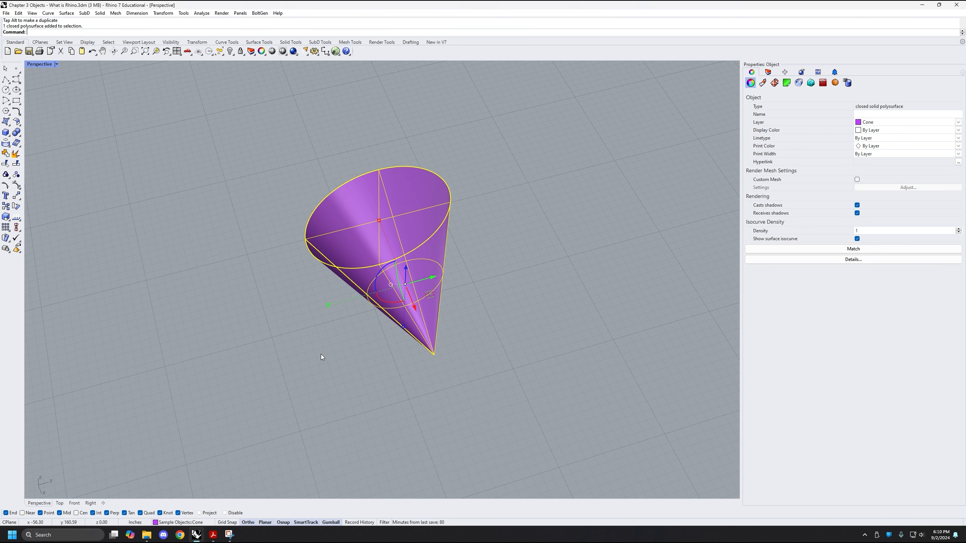
right_drag(320, 353, 273, 345)
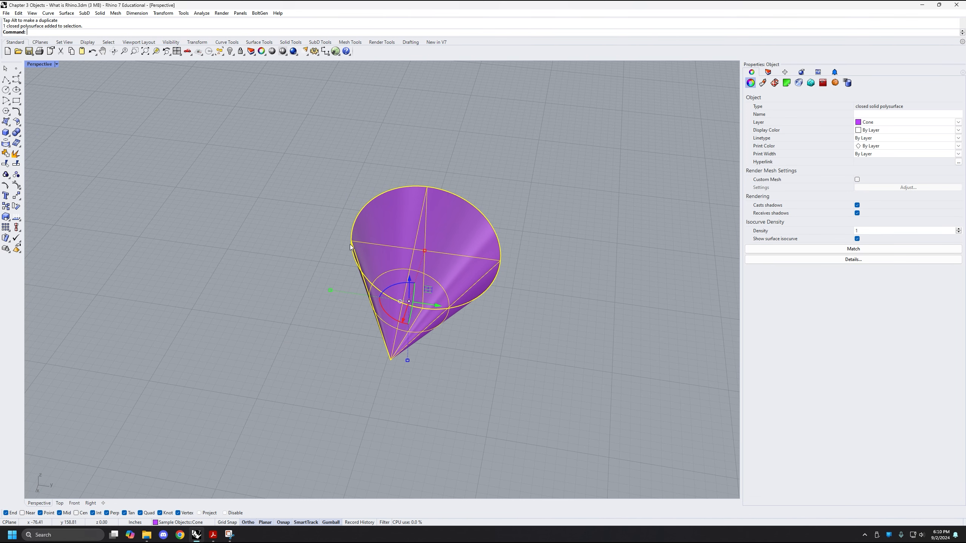
scroll(435, 285, down, 6)
shift+right_drag(446, 318, 428, 261)
scroll(406, 299, up, 2)
shift+right_drag(406, 299, 308, 213)
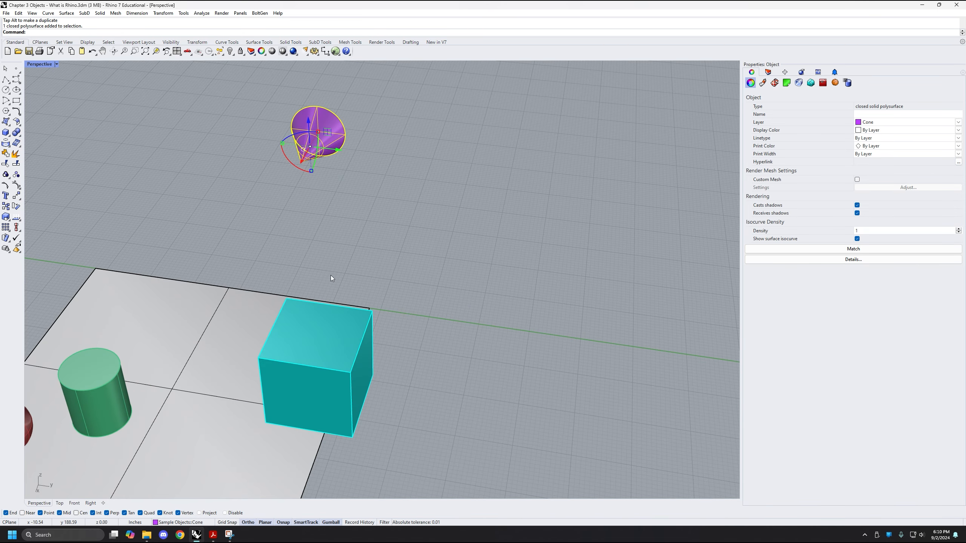
right_drag(330, 278, 518, 274)
click(490, 261)
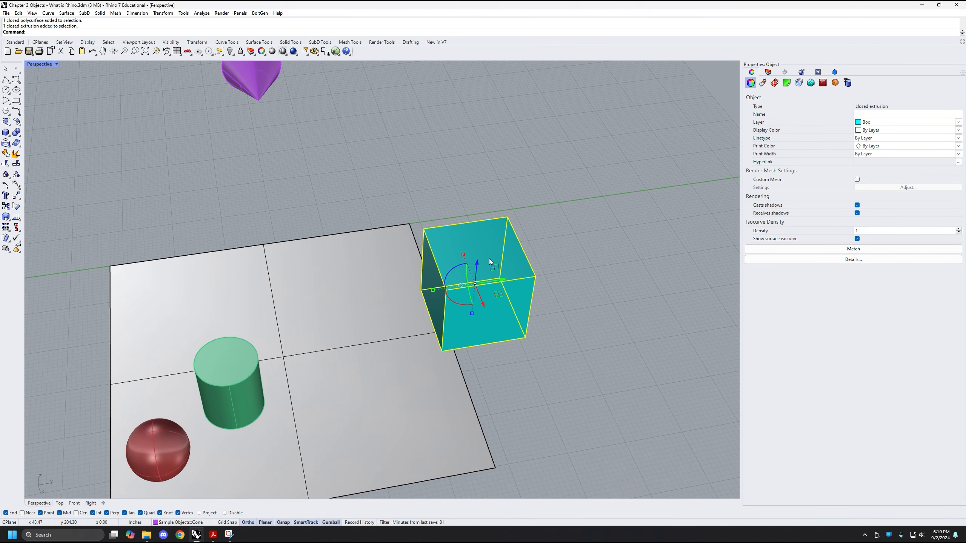
key(ctrl+shift+e)
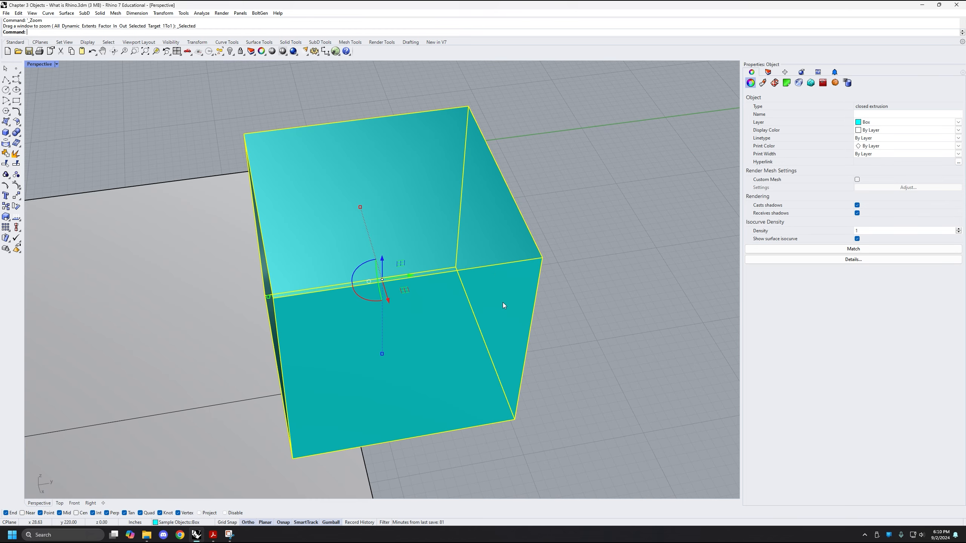
Try shrinking and stretching the box freehand along the gumball's Y axis only
right_drag(495, 296, 511, 304)
scroll(511, 303, down, 3)
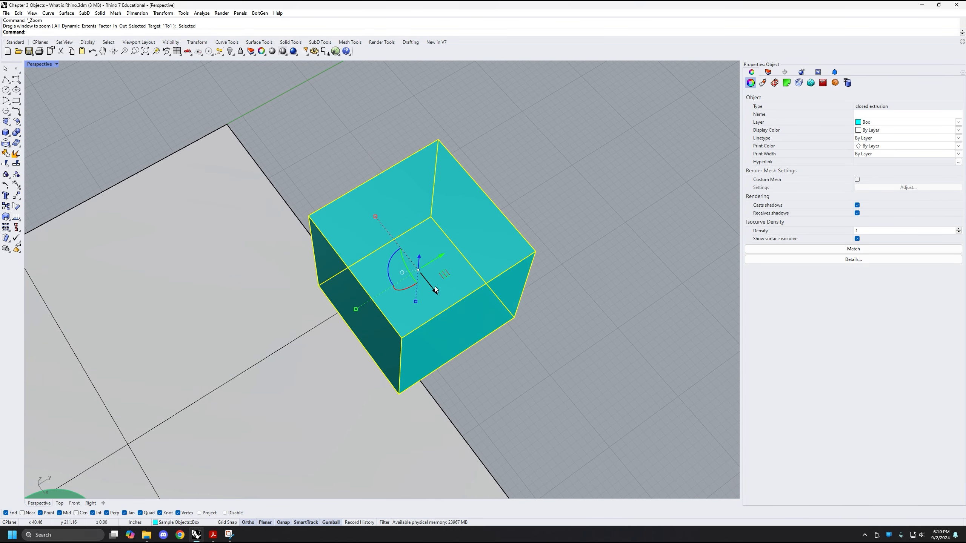
right_drag(430, 283, 425, 325)
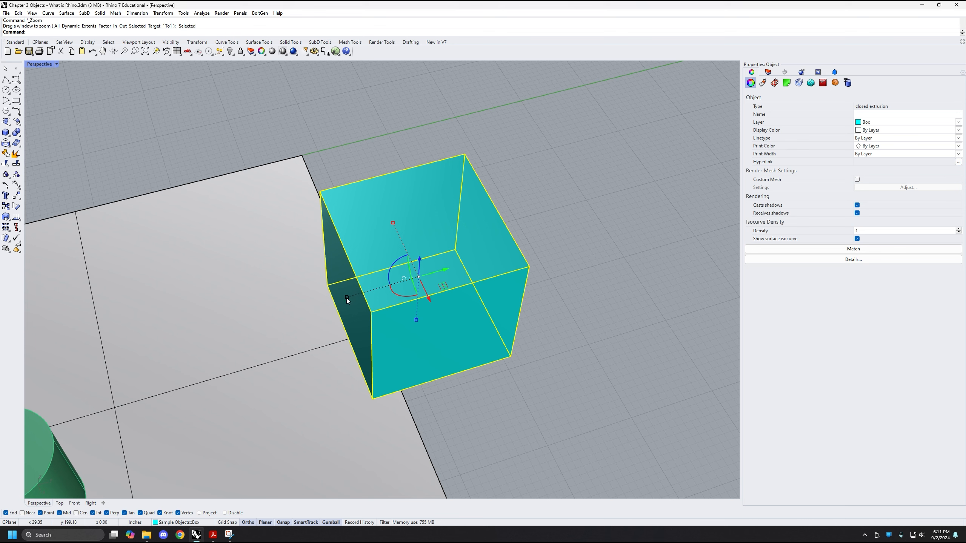
drag(347, 298, 375, 281)
scroll(330, 287, down, 5)
mouse_move(447, 210)
right_down()
mouse_move(398, 239)
mouse_move(445, 194)
mouse_move(441, 207)
right_up()
right_drag(273, 228, 240, 289)
drag(371, 284, 313, 289)
right_drag(441, 317, 338, 299)
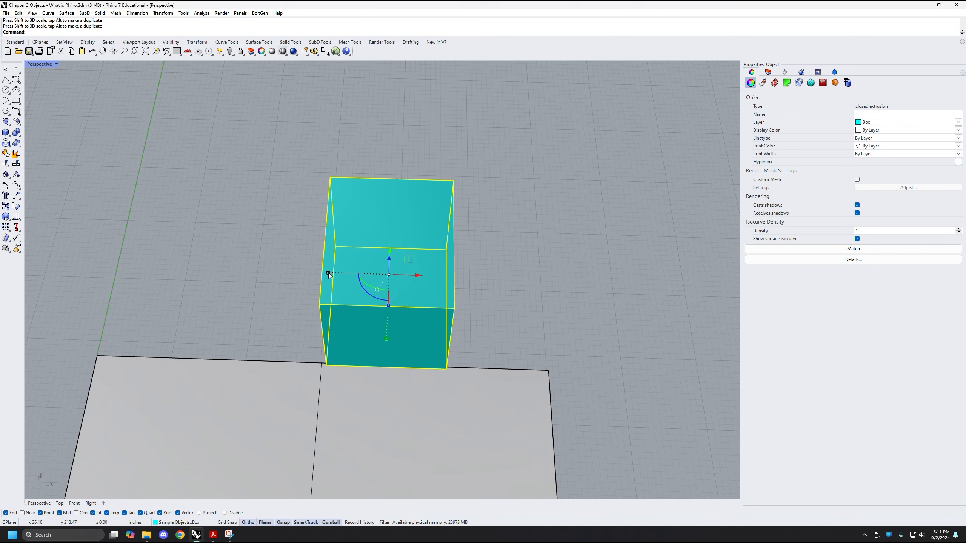
Stretch the box lengthwise along the gumball's X axis and flatten it along the Z axis
drag(329, 273, 227, 273)
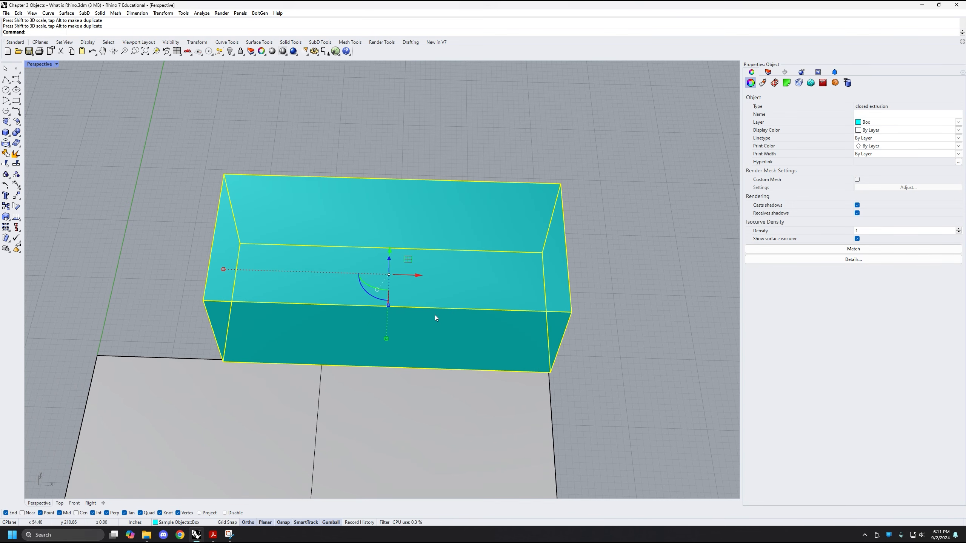
right_drag(435, 315, 402, 346)
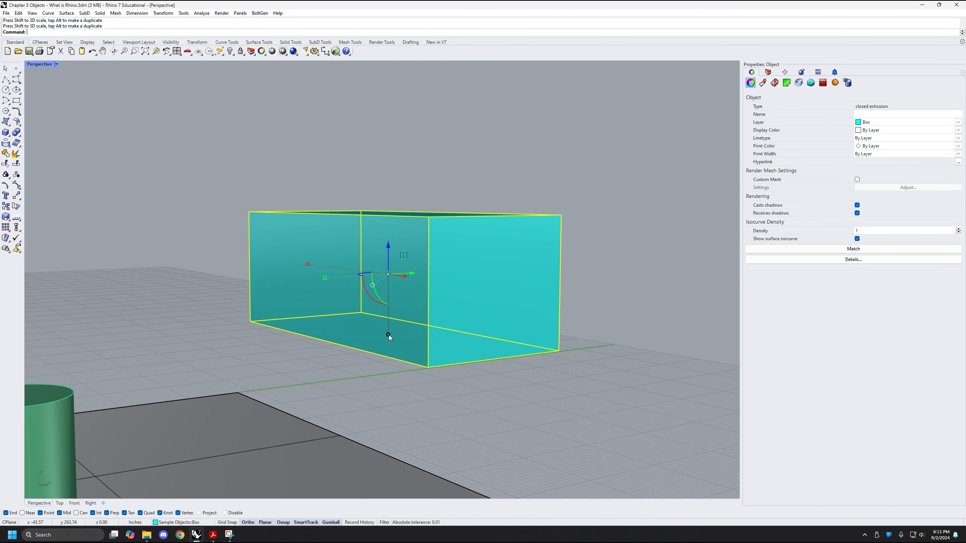
drag(389, 335, 388, 289)
right_drag(417, 315, 446, 269)
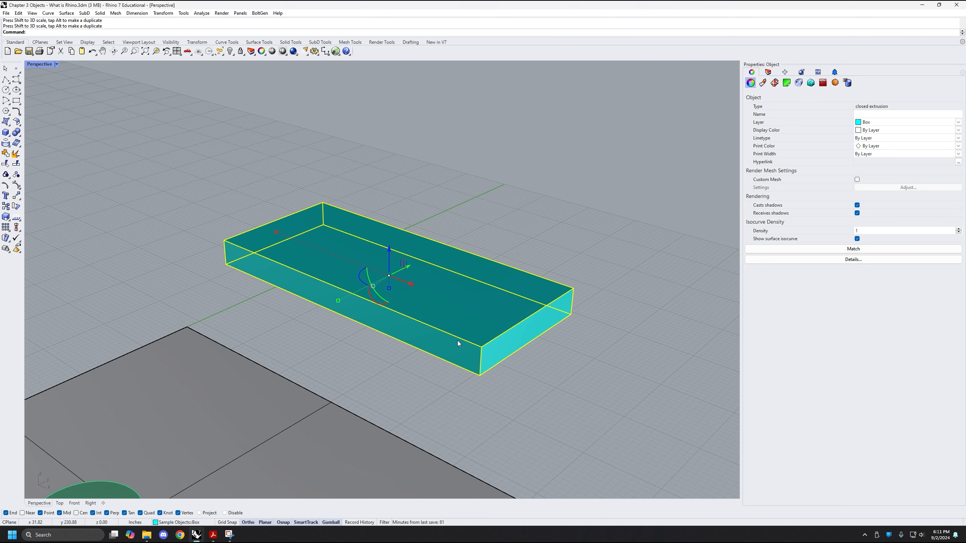
Scale the flattened box down and back up uniformly in all three directions with the gumball
right_drag(325, 207, 205, 267)
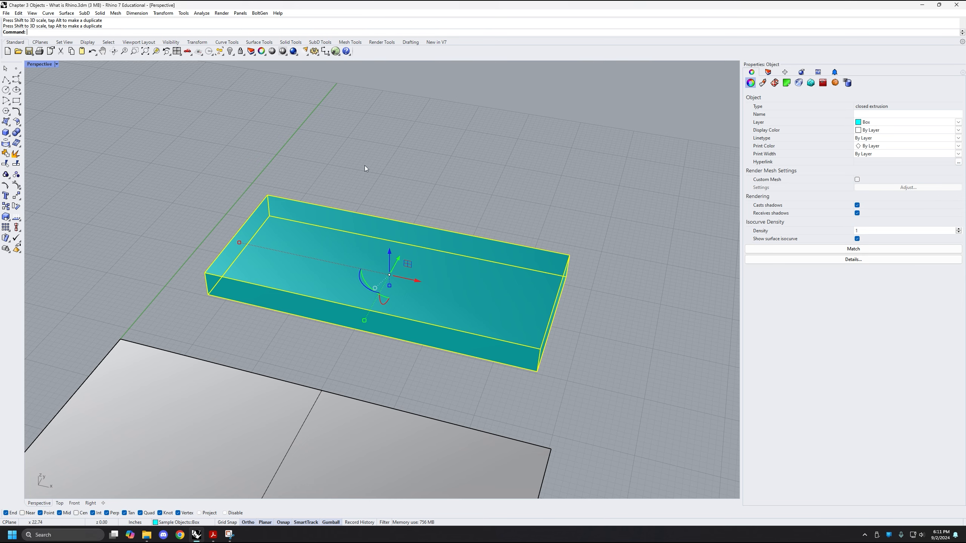
right_drag(365, 165, 388, 254)
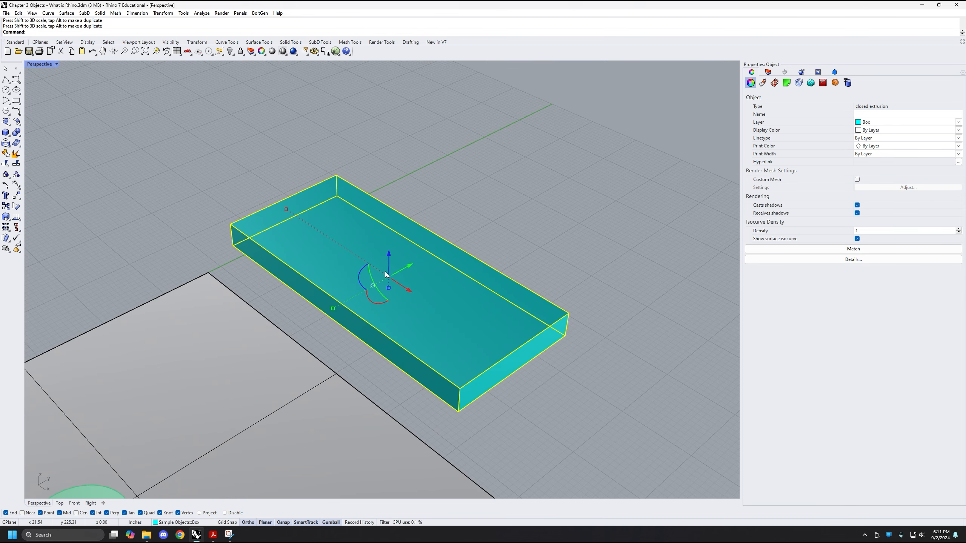
right_drag(348, 286, 446, 214)
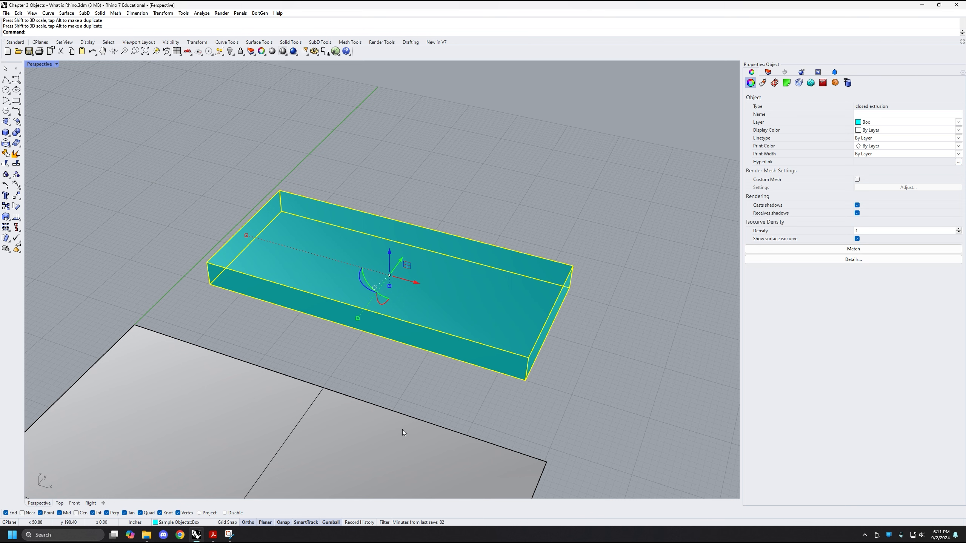
right_drag(503, 154, 355, 292)
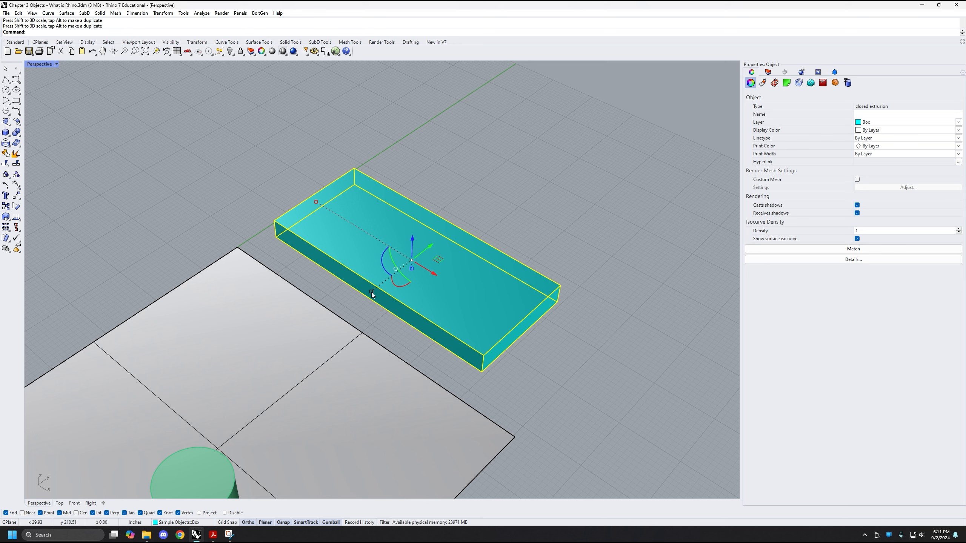
drag(371, 292, 400, 280)
right_drag(391, 276, 373, 226)
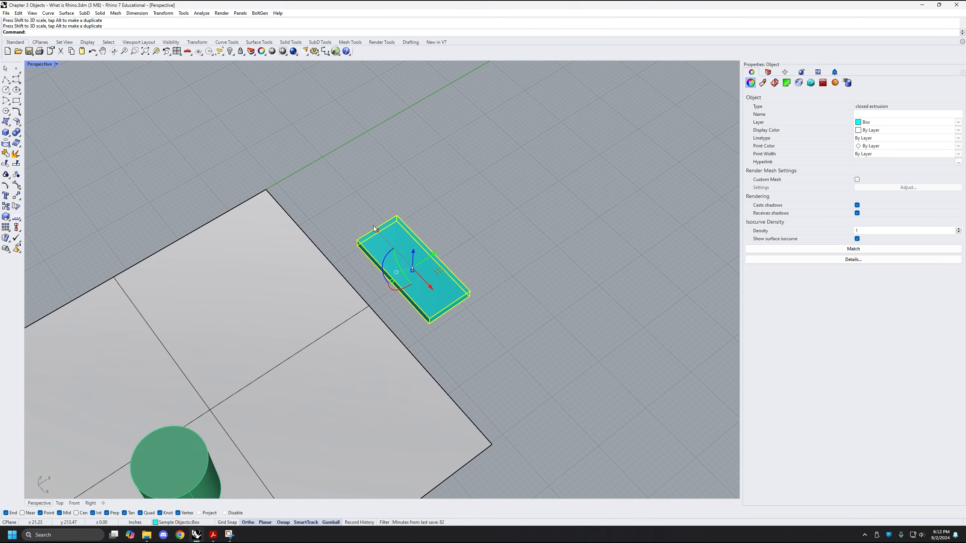
shift+drag(377, 230, 327, 176)
right_drag(425, 322, 393, 247)
Stretch the flattened box along the gumball's Z axis to make it taller
drag(411, 271, 411, 285)
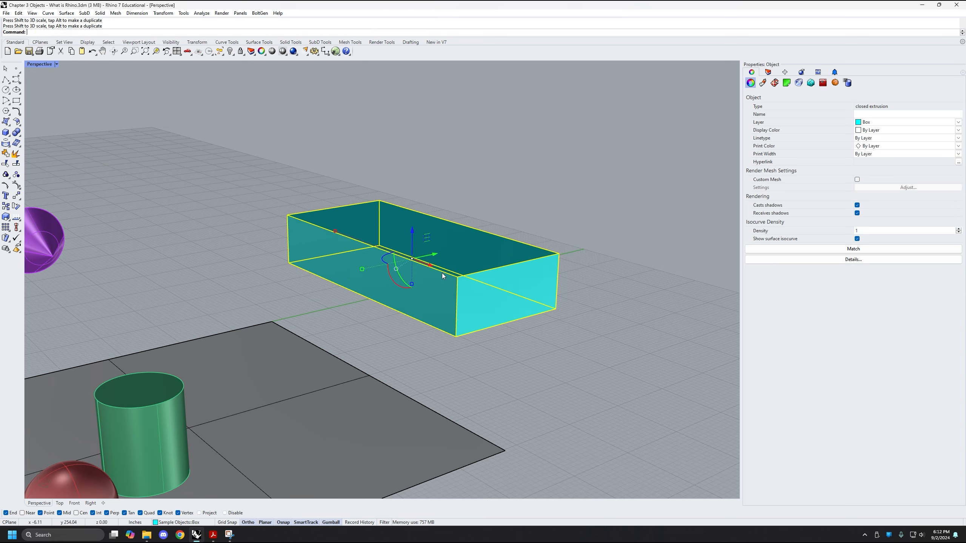
right_drag(443, 273, 299, 331)
right_drag(390, 296, 384, 294)
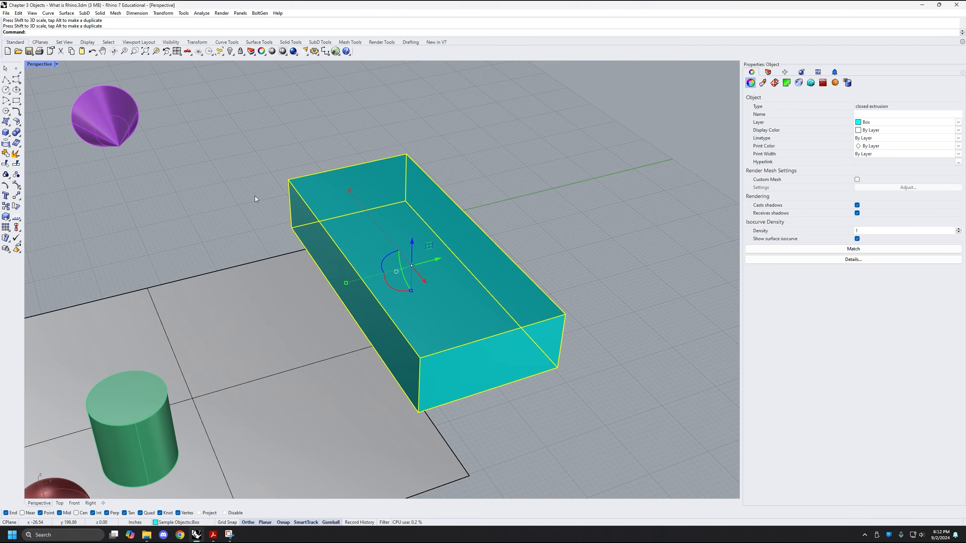
right_drag(255, 197, 227, 283)
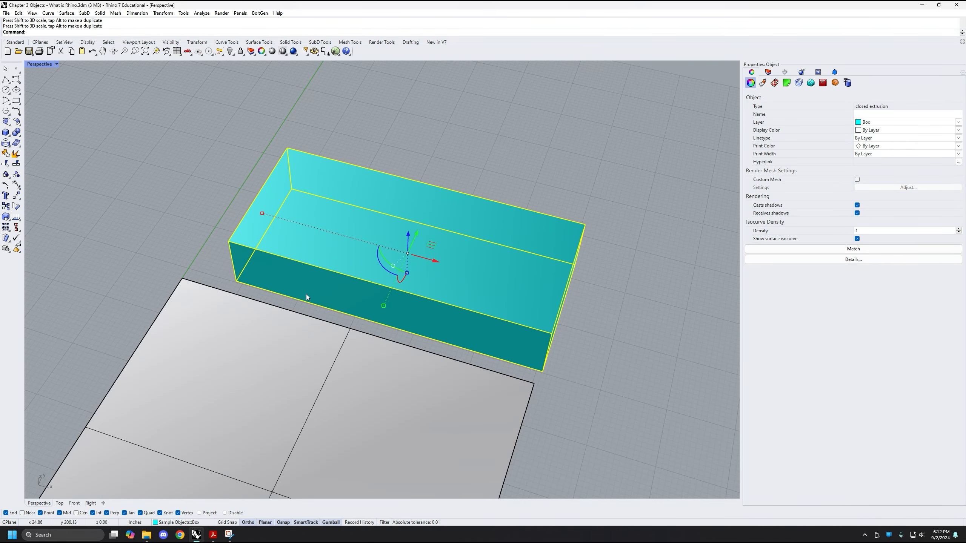
right_drag(287, 273, 328, 220)
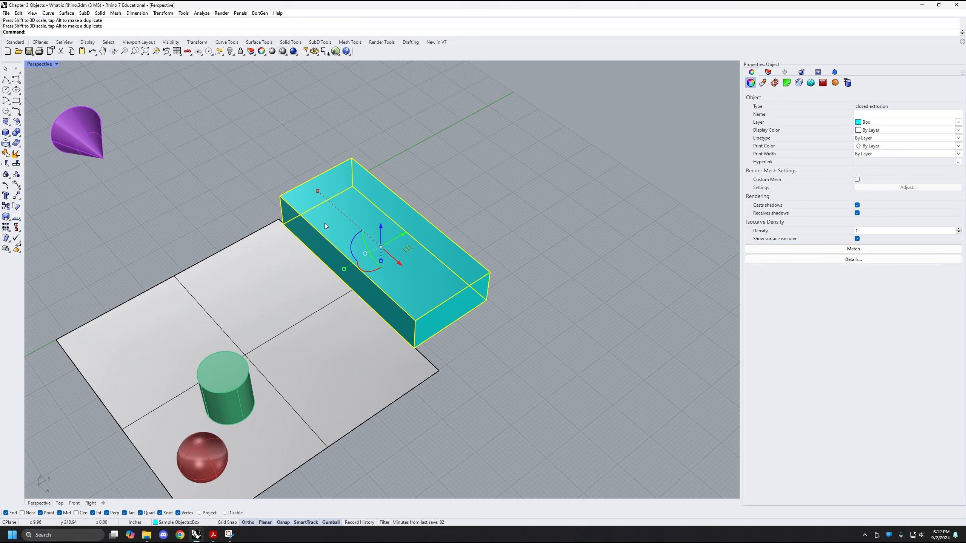
Undo the gumball scalings back to the original cube and deselect the box
key(ctrl+z)
key(ctrl+z)
key(ctrl+z)
key(ctrl+z)
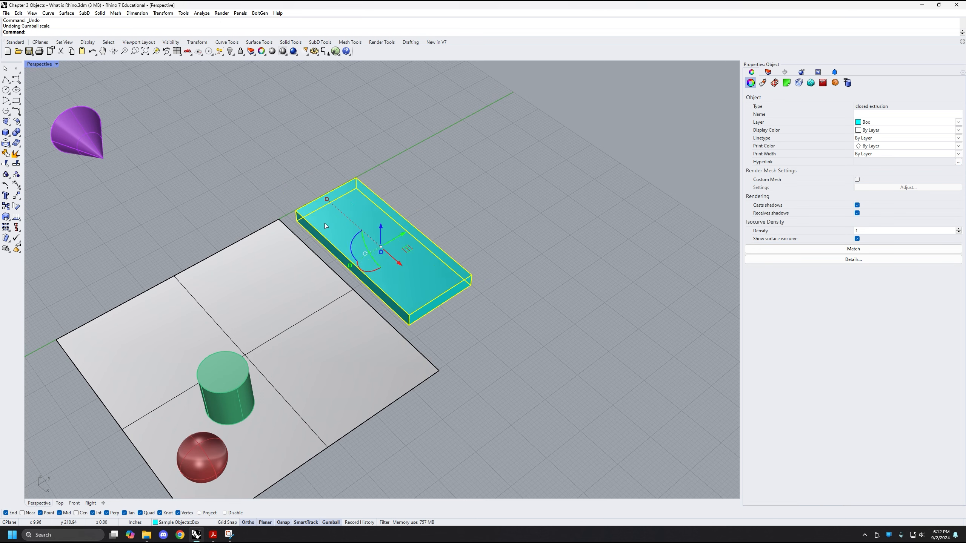
key(ctrl+z)
key(ctrl+z)
key(ctrl+z)
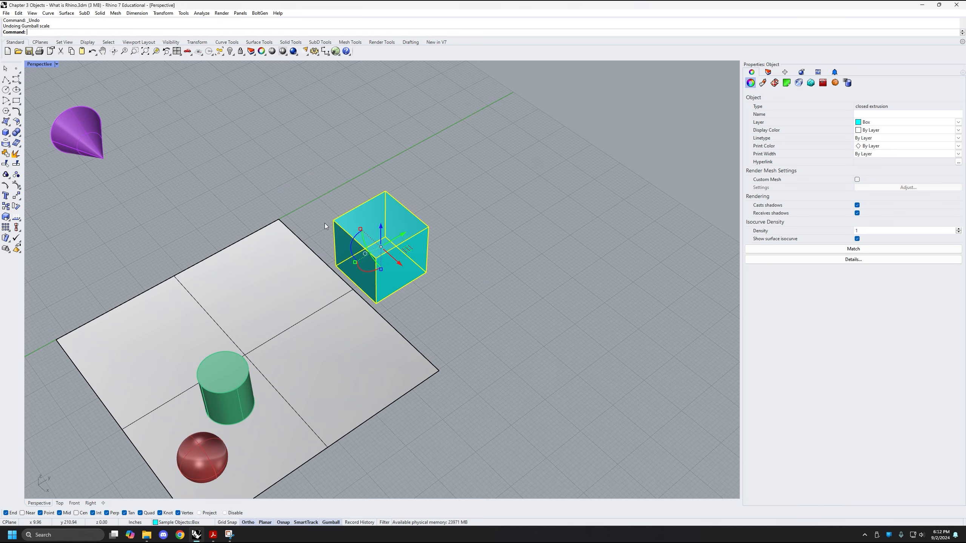
click(530, 333)
Reselect the box and scale it by an exact factor of 2 along the gumball's Y axis
right_drag(355, 273, 371, 235)
scroll(369, 235, up, 4)
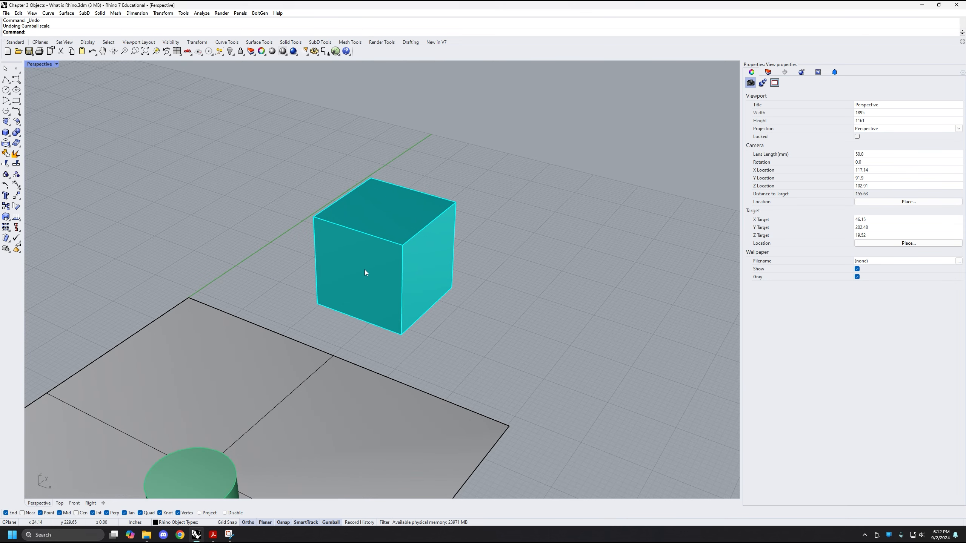
right_drag(421, 154, 418, 260)
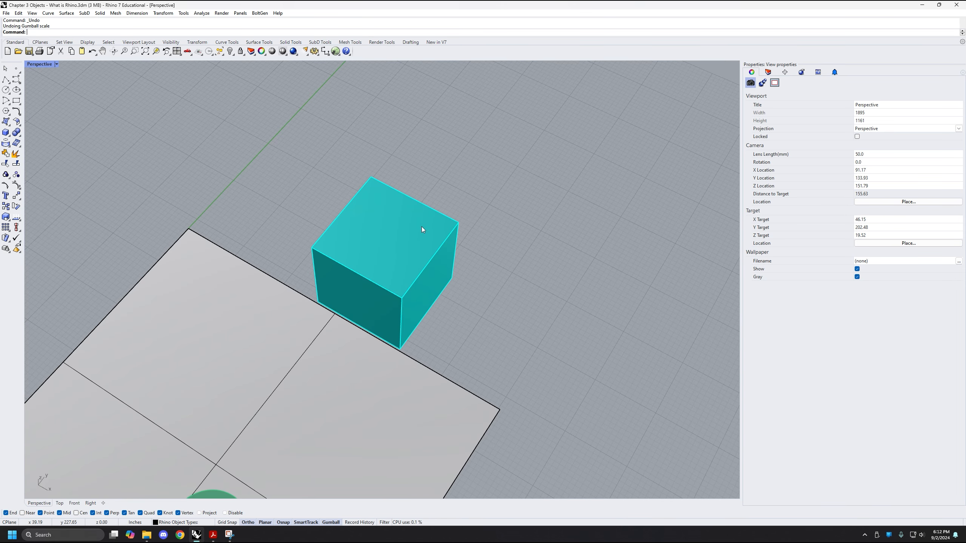
right_drag(421, 226, 402, 286)
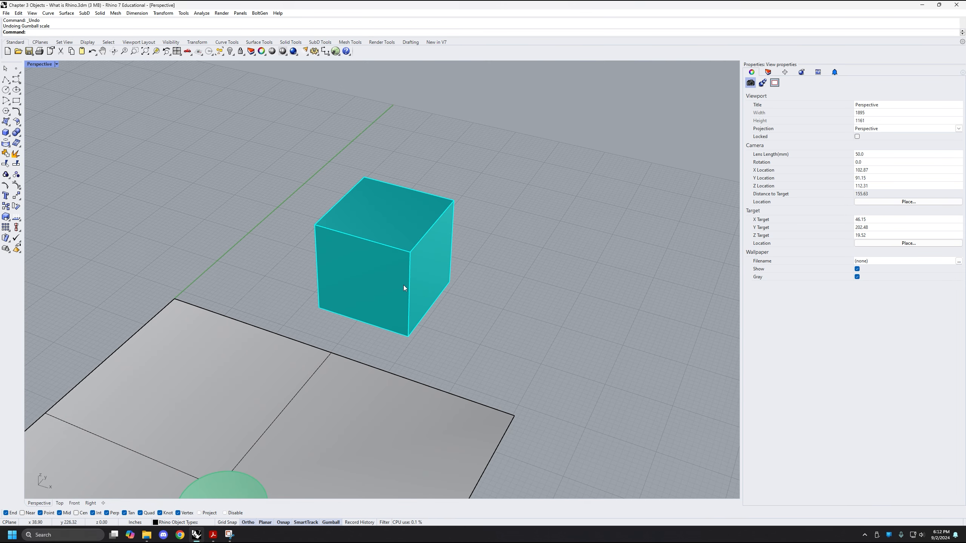
click(365, 270)
right_drag(466, 271, 456, 285)
right_drag(365, 299, 385, 313)
scroll(333, 313, down, 4)
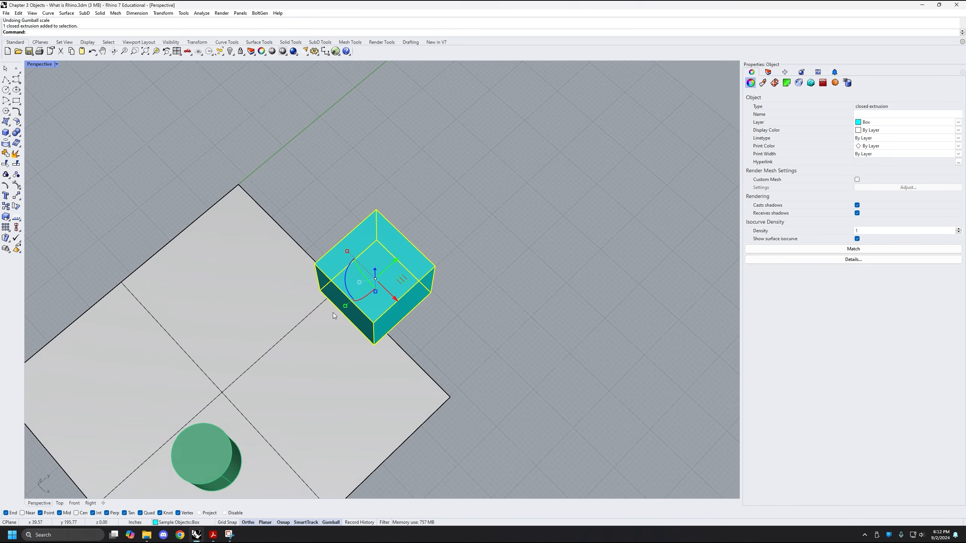
scroll(316, 345, up, 4)
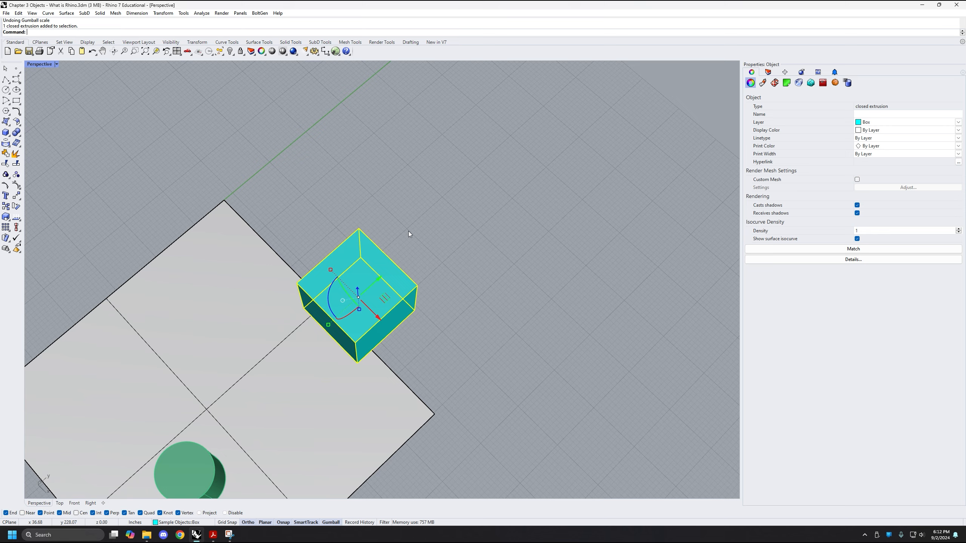
click(328, 323)
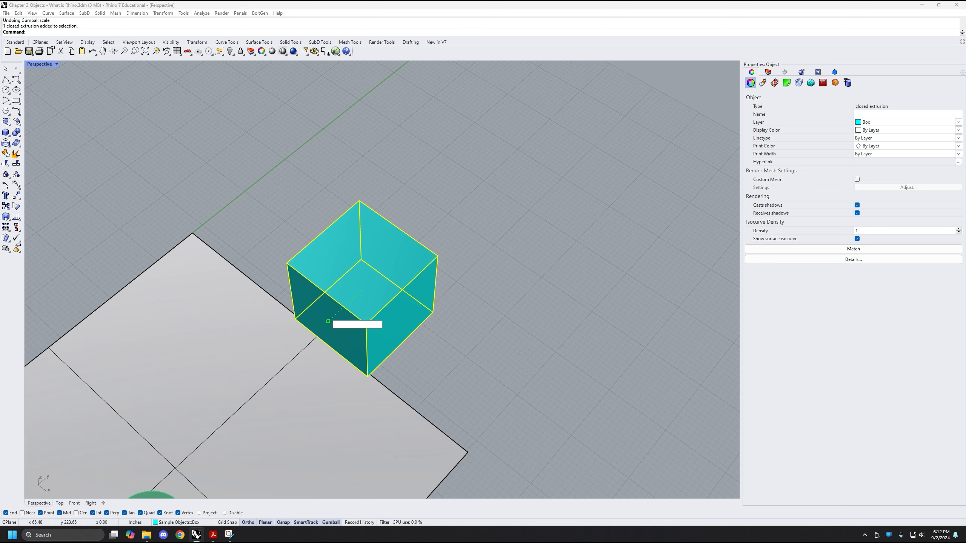
text(2)
key(Return)
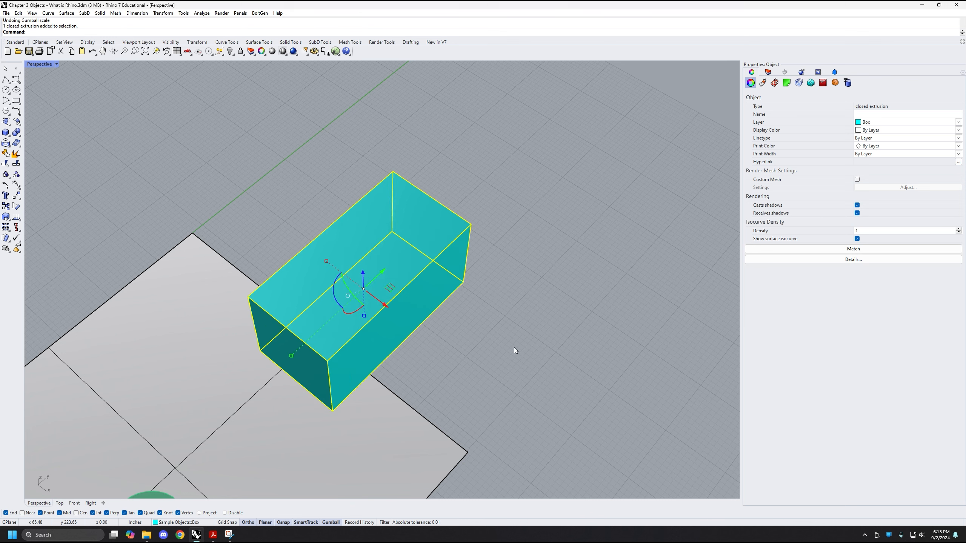
Scale the elongated box by a factor of .5 along the gumball's Y axis
mouse_move(514, 347)
right_down()
mouse_move(481, 330)
mouse_move(477, 346)
mouse_move(518, 345)
mouse_move(506, 346)
right_up()
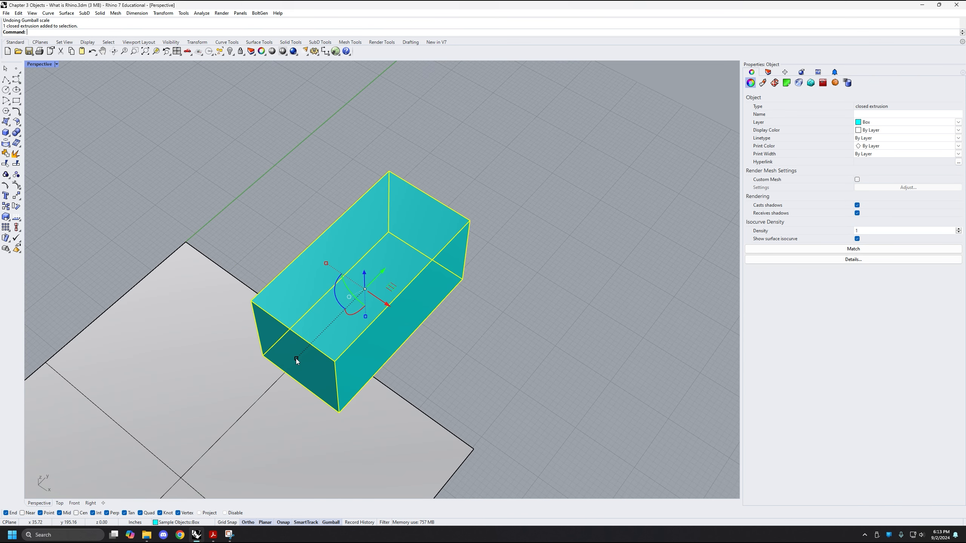
click(296, 359)
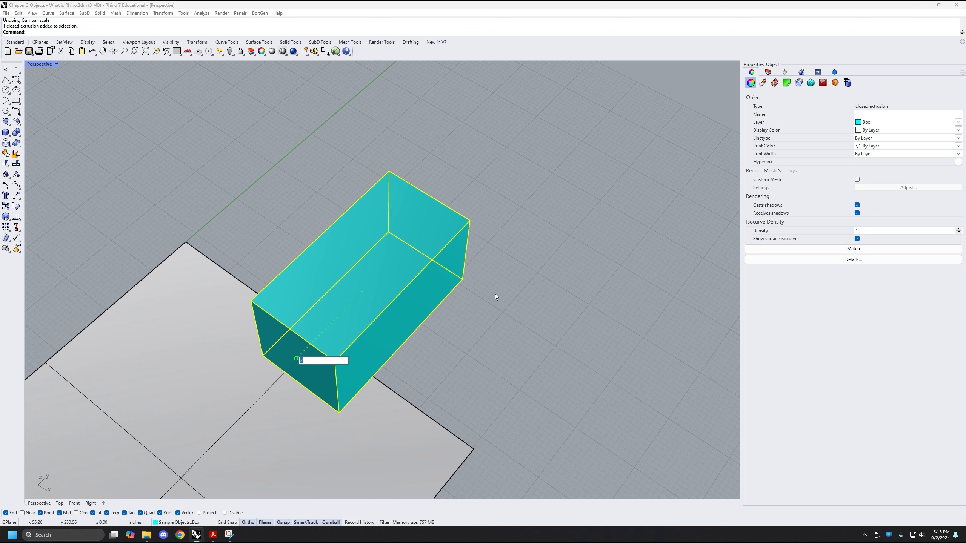
click(527, 337)
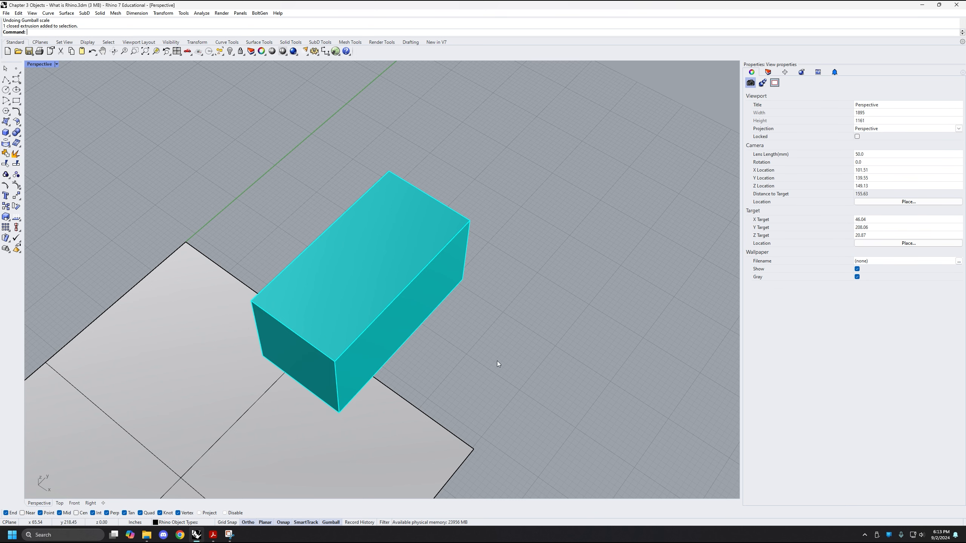
click(417, 289)
click(296, 359)
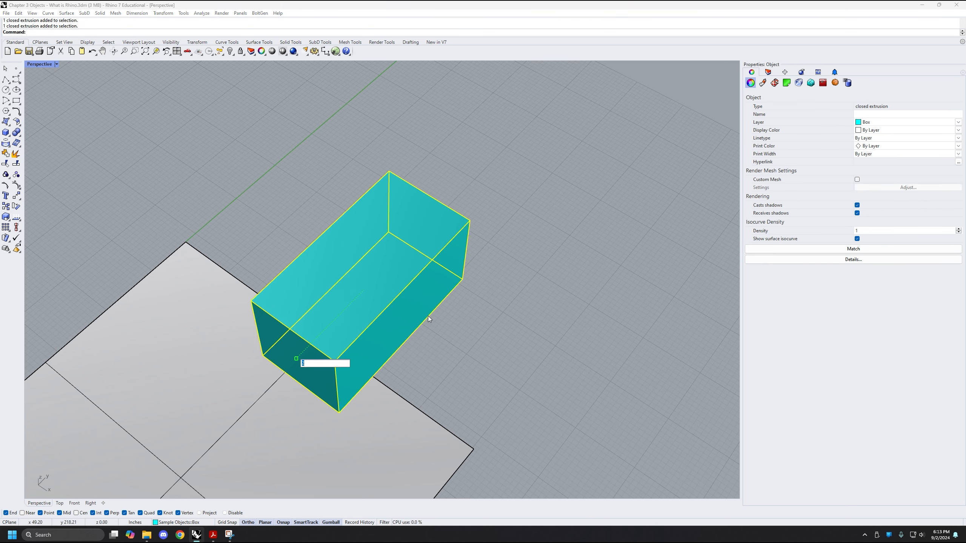
text(.5)
key(Return)
Scale the box by a factor of .25 along the gumball's Y axis to make it a thin slab
right_drag(477, 390, 363, 326)
click(338, 326)
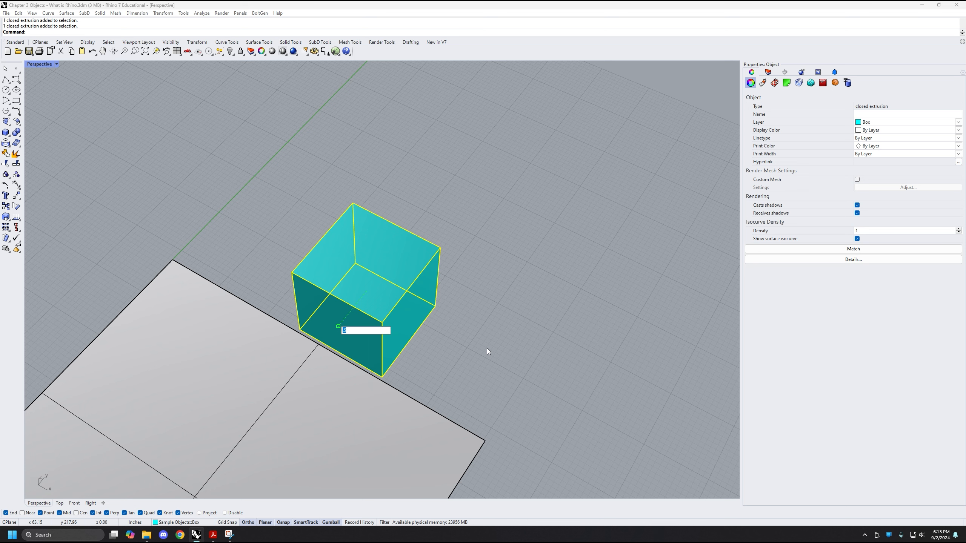
text(-)
text(.)
text(25)
key(Return)
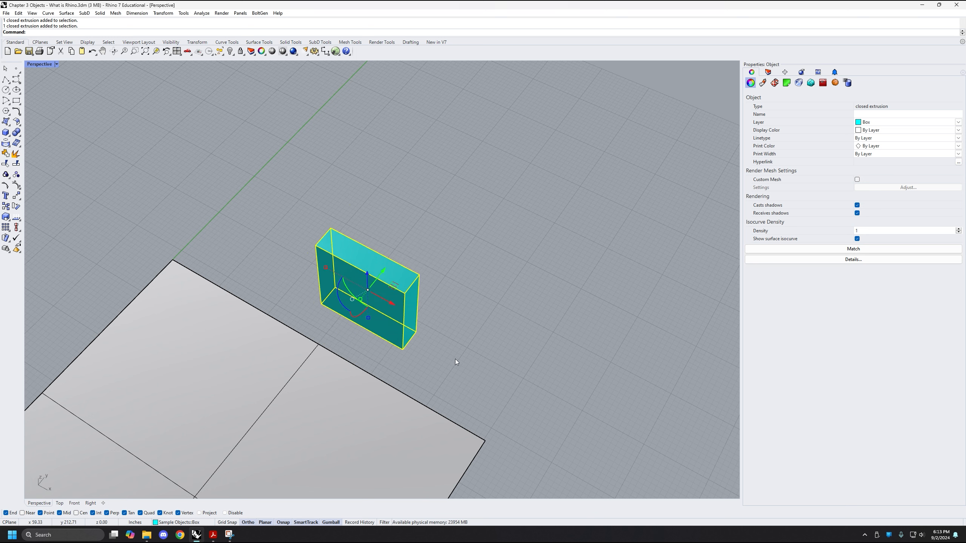
Reselect the box and scale it by a factor of .5 along the gumball's Y axis to halve its thickness
click(462, 312)
right_drag(422, 307, 317, 279)
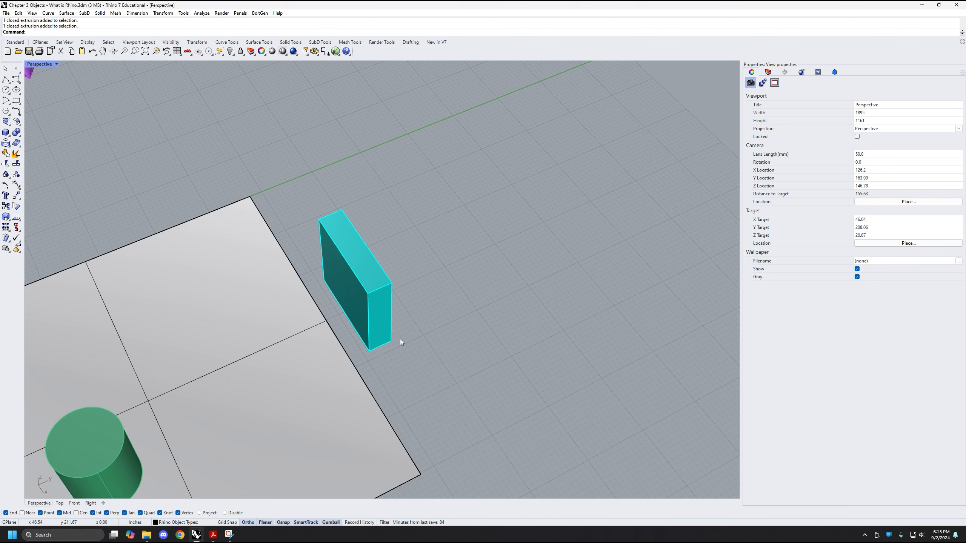
click(390, 335)
right_drag(390, 334, 361, 299)
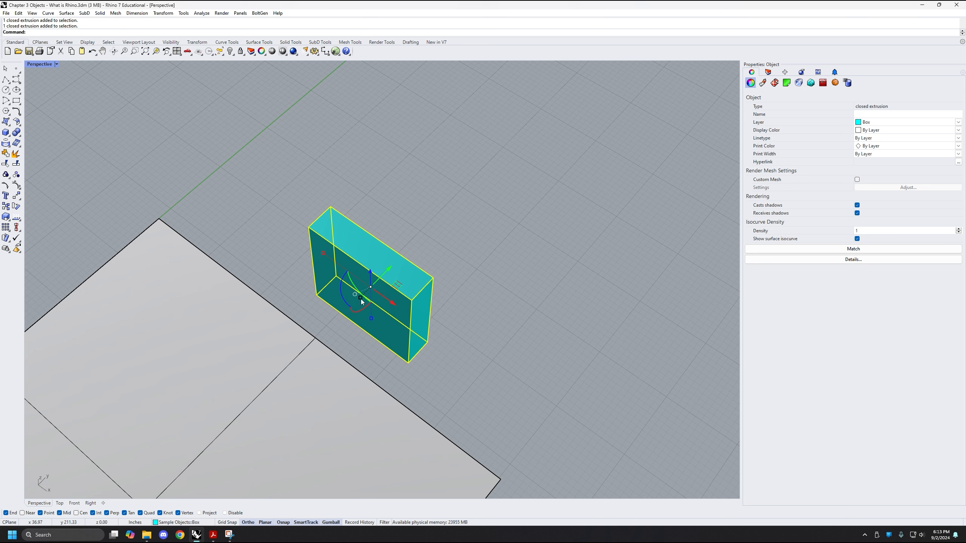
drag(360, 298, 360, 300)
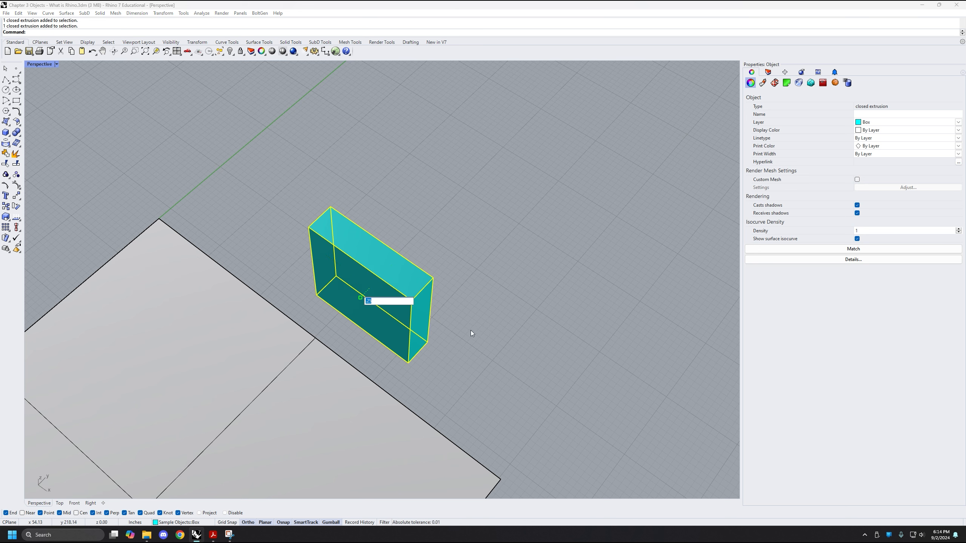
key(BackSpace)
text(.5)
key(Return)
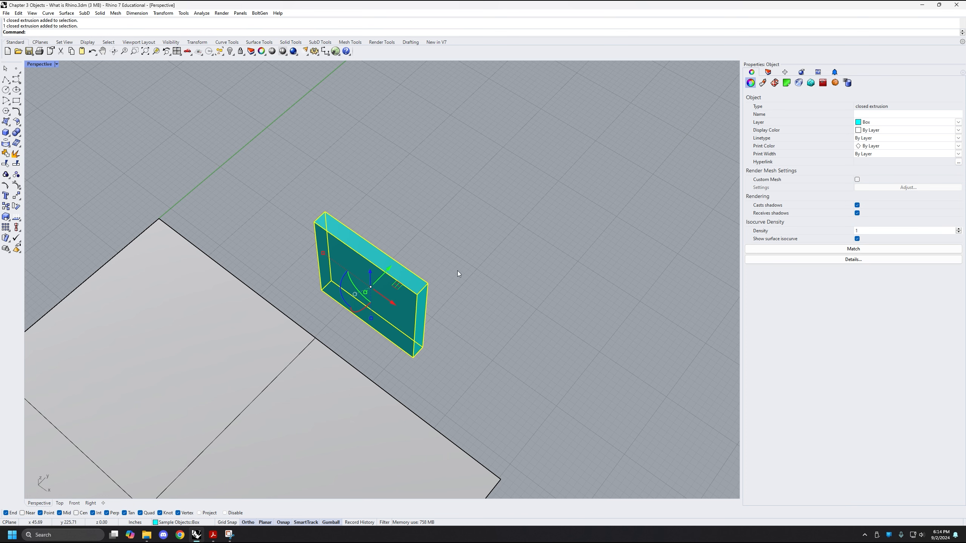
click(535, 257)
click(399, 289)
scroll(437, 236, down, 2)
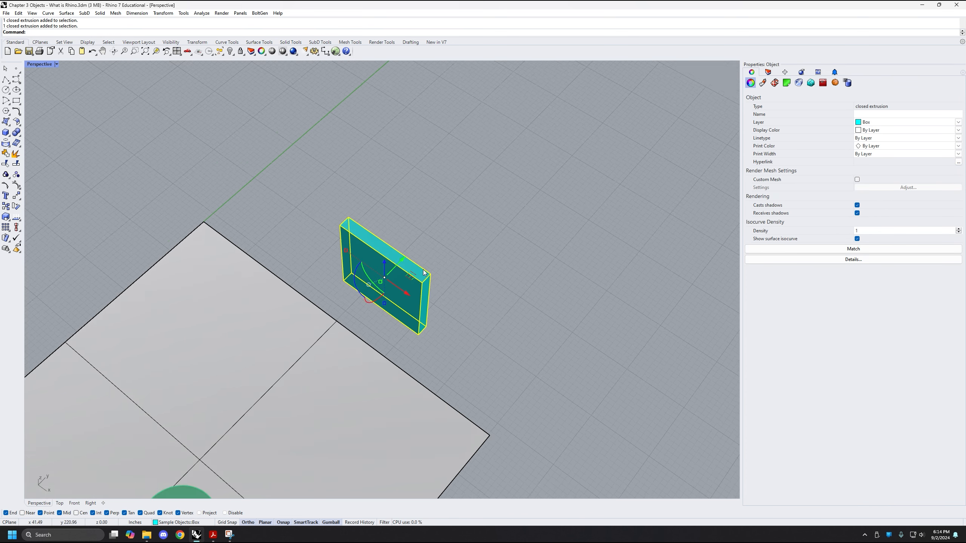
scroll(389, 302, up, 4)
shift+right_drag(509, 287, 485, 316)
right_drag(419, 324, 448, 304)
right_drag(363, 272, 340, 287)
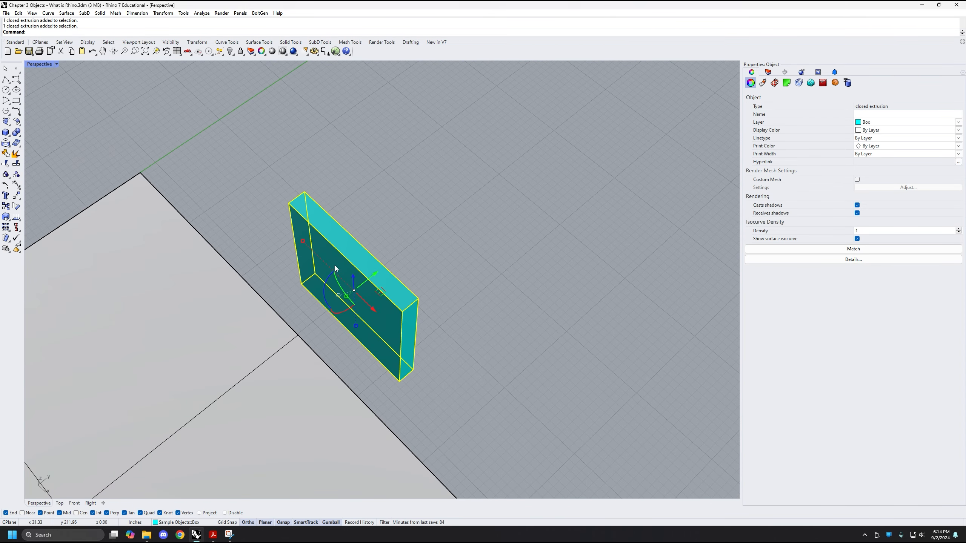
click(326, 283)
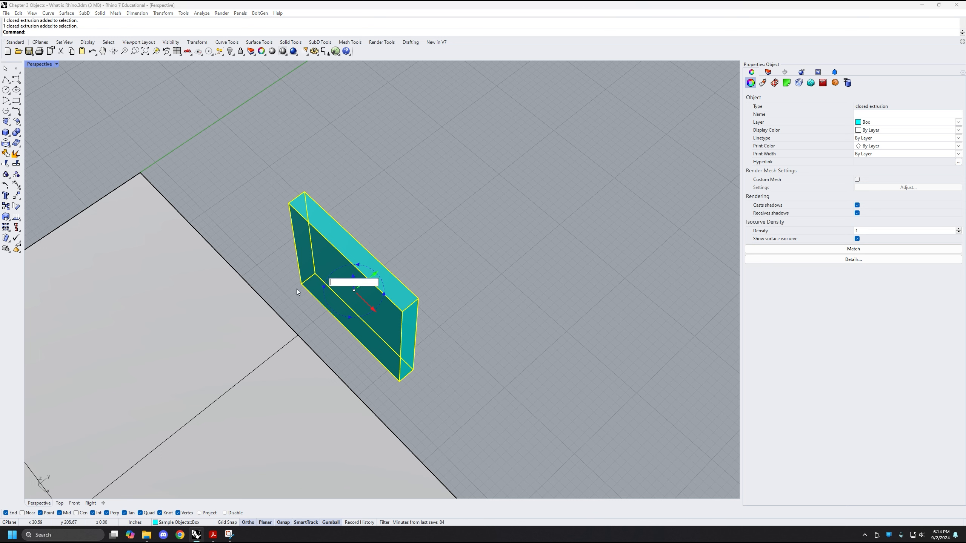
key(Escape)
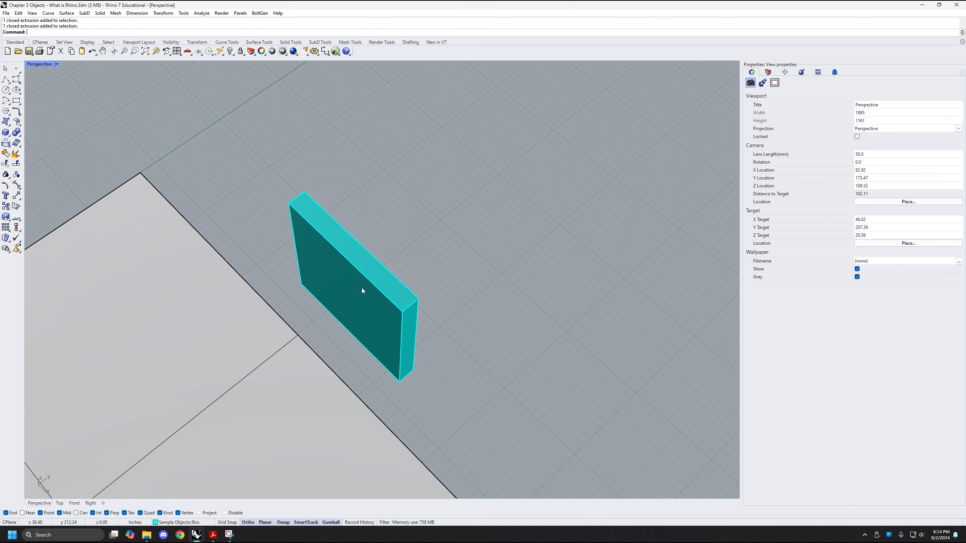
Select the thin slab and rotate it 45 degrees about the gumball's Z axis
click(362, 287)
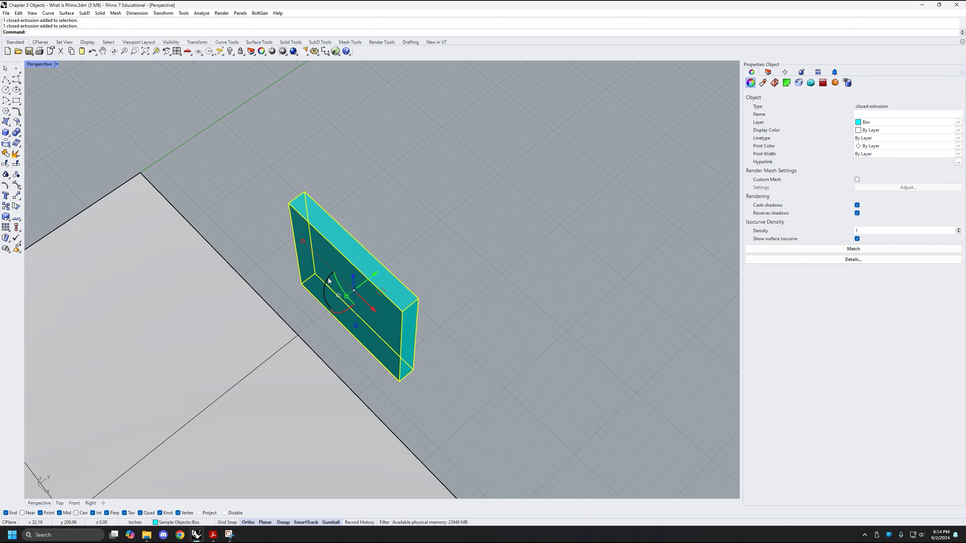
click(329, 281)
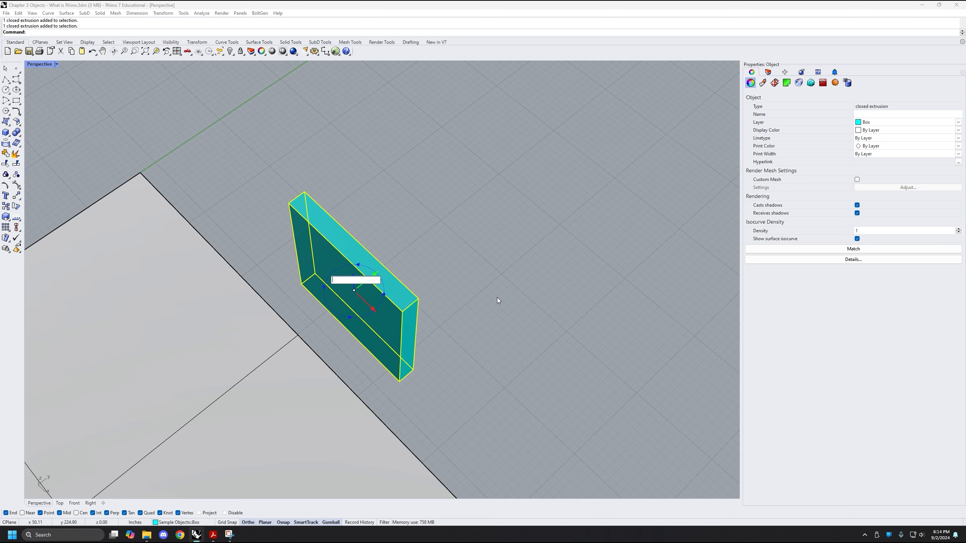
text(45)
key(Return)
right_drag(401, 318, 471, 333)
click(419, 304)
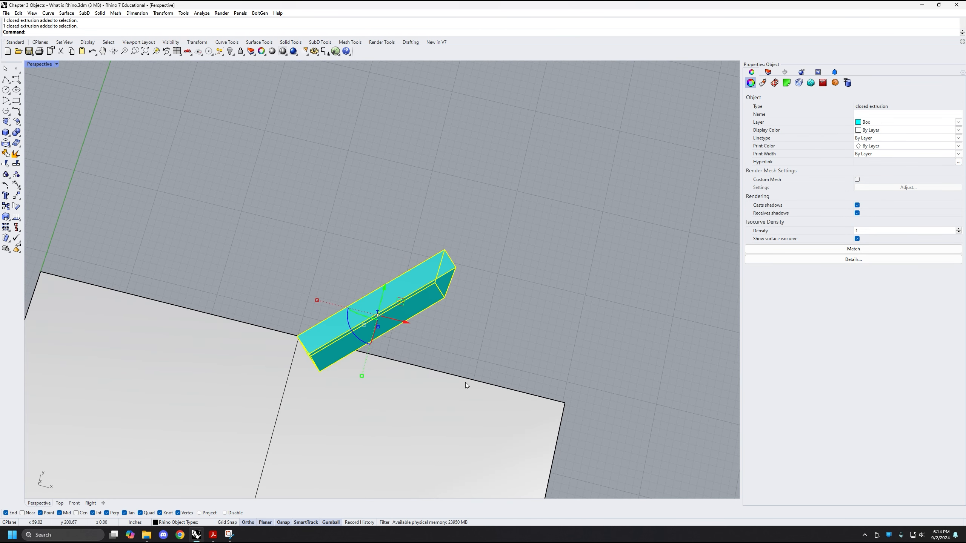
Rotate the slab by -45 degrees about the gumball's Z axis and deselect it
click(360, 340)
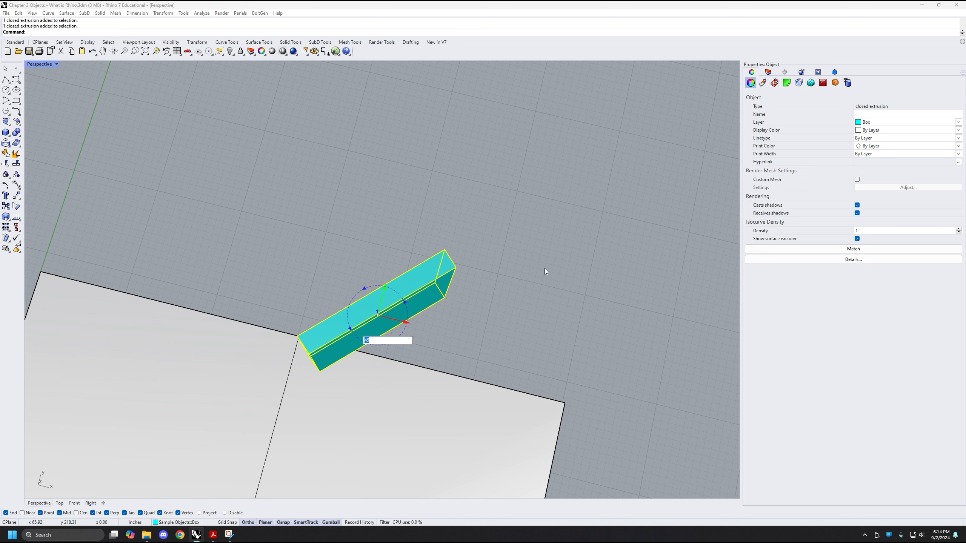
text(-45)
key(Return)
key(Escape)
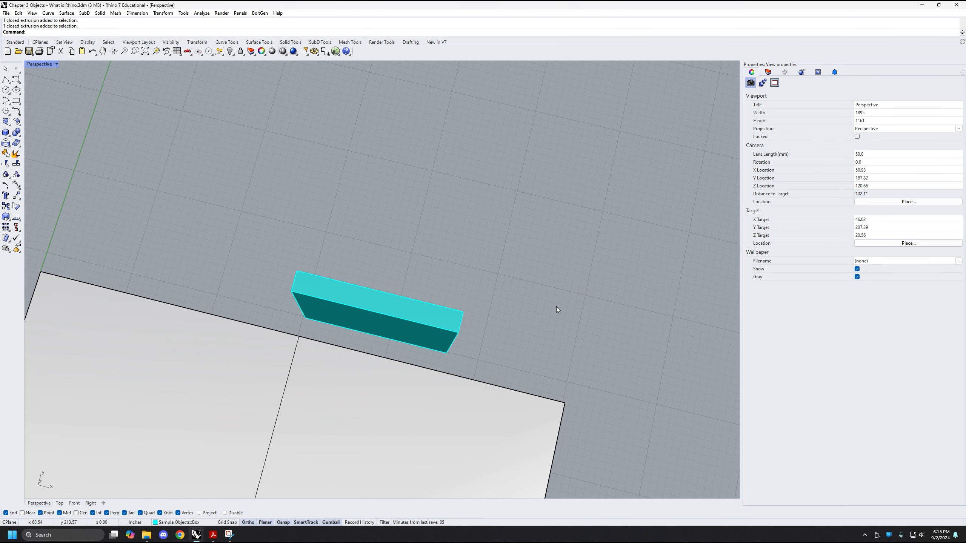
Reselect the slab and move it freehand a short distance along the gumball's negative Y direction
right_drag(556, 307, 464, 243)
click(429, 293)
right_drag(353, 338, 298, 317)
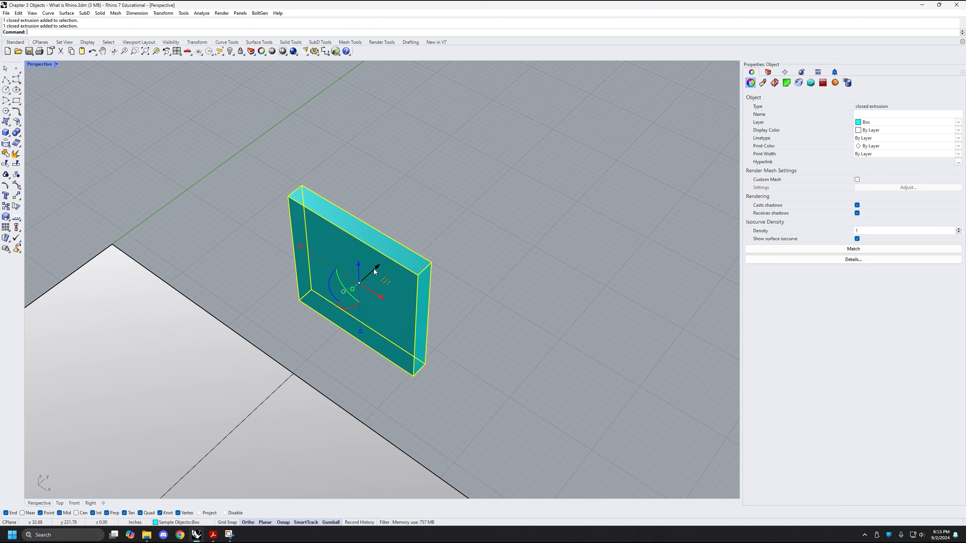
mouse_move(350, 310)
mouse_down()
mouse_move(410, 227)
mouse_move(369, 308)
mouse_move(404, 320)
mouse_move(365, 314)
mouse_up()
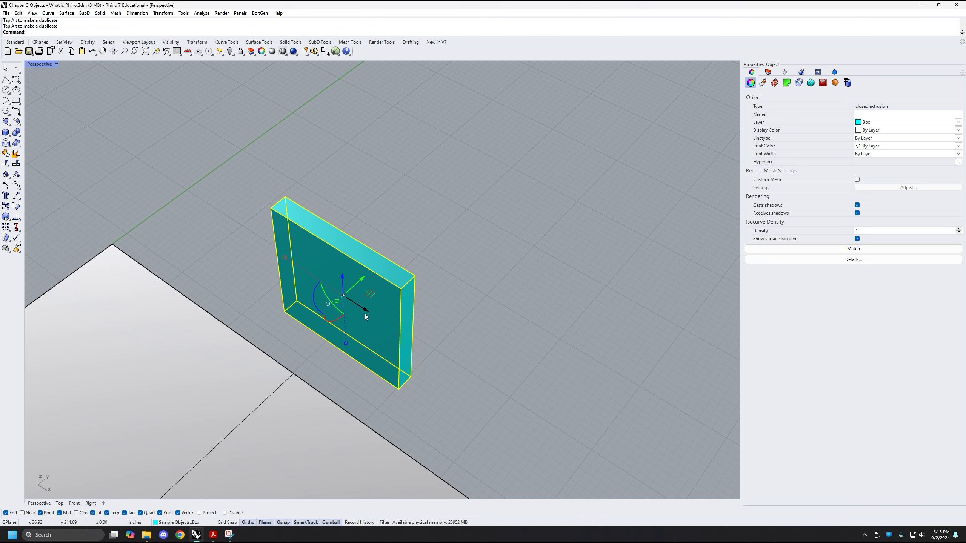
click(364, 313)
key(Escape)
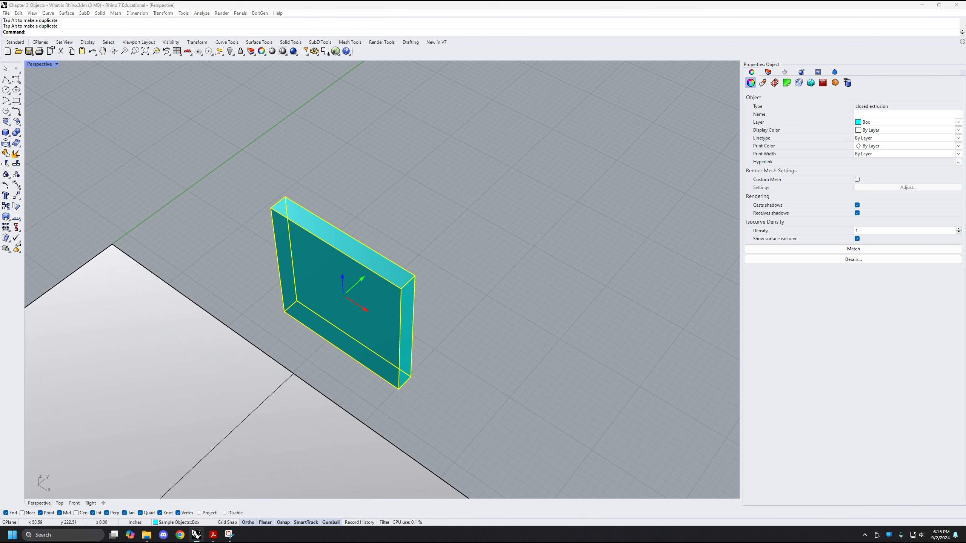
shift+right_drag(531, 363, 498, 329)
scroll(498, 330, up, 1)
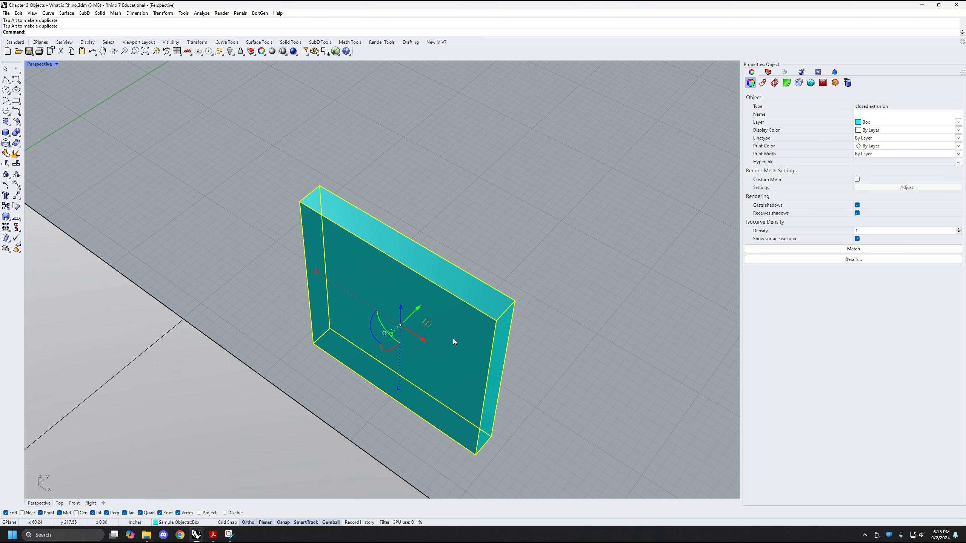
drag(371, 323, 411, 352)
right_drag(420, 350, 369, 378)
click(365, 387)
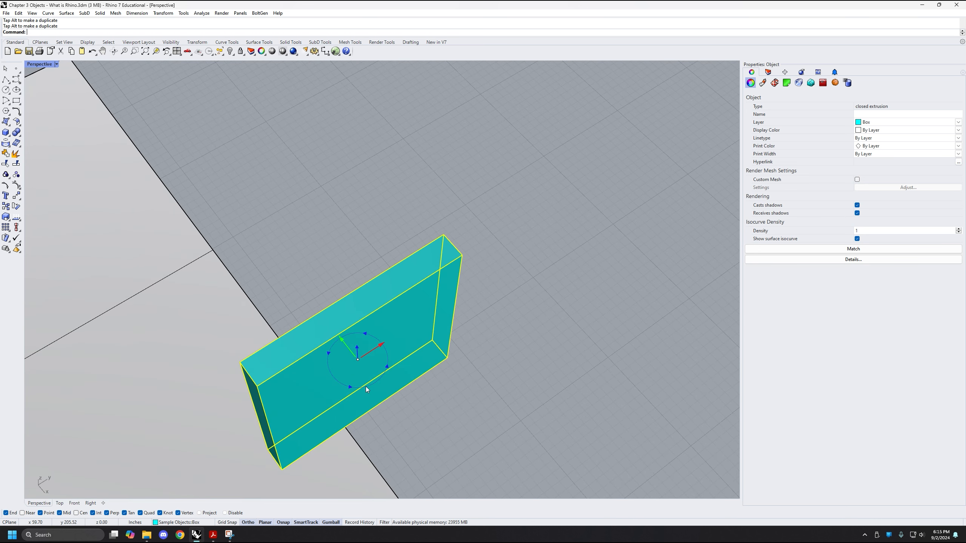
click(650, 336)
Reselect the slab and reduce its height freehand by scaling it along the gumball's Z axis
right_drag(530, 387, 533, 354)
click(448, 311)
right_drag(449, 311, 406, 334)
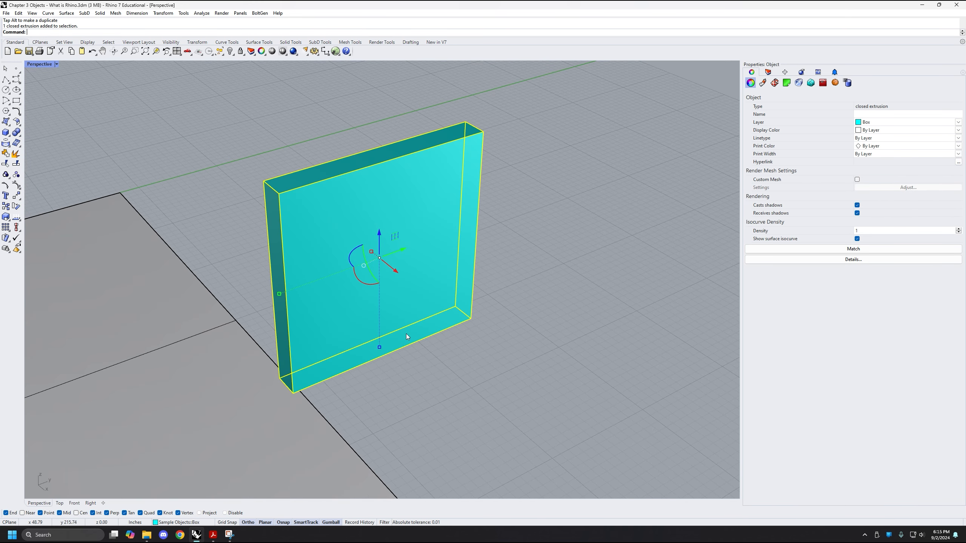
drag(377, 351, 379, 284)
Scale the bar freehand, shortening it along the gumball's Y axis and lengthening it along the X axis
right_drag(453, 303, 424, 361)
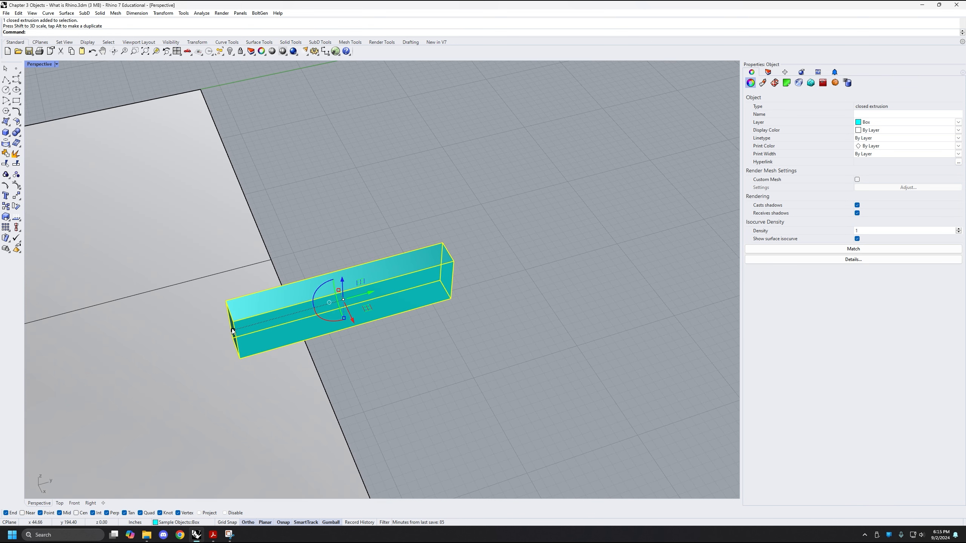
drag(233, 330, 279, 323)
scroll(286, 325, down, 4)
right_drag(291, 327, 359, 339)
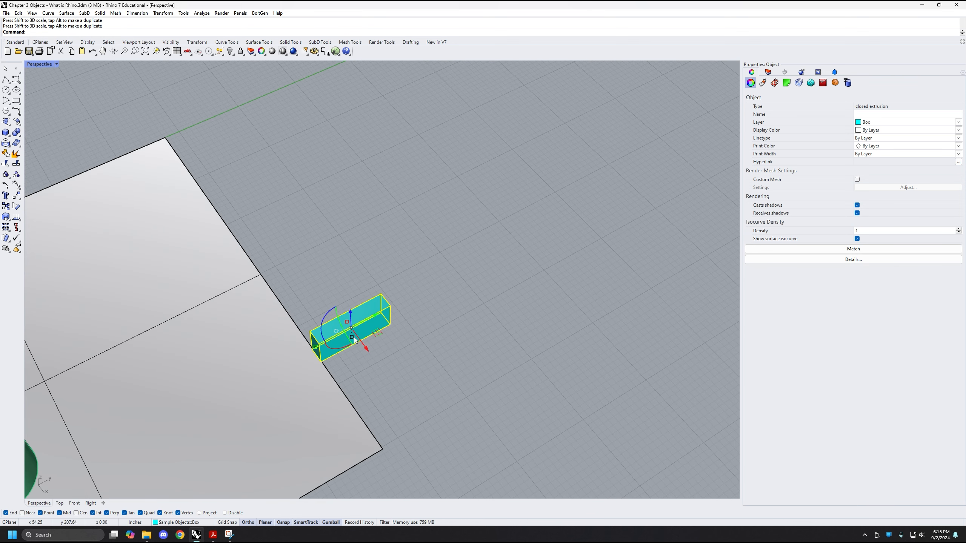
drag(346, 322, 330, 303)
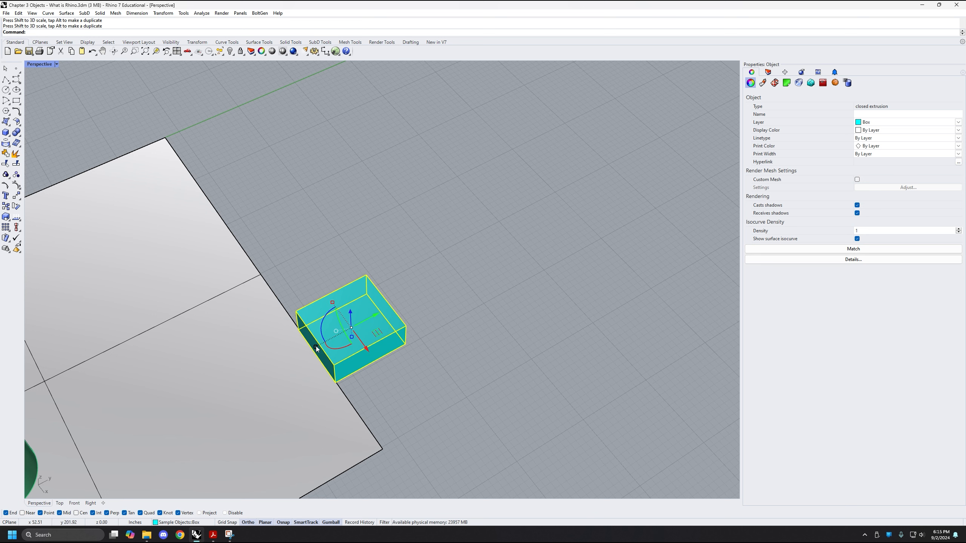
Enlarge the box freehand with a uniform 3D gumball scale, followed by a uniform 3D scale by a factor of 0.5
mouse_move(316, 347)
shift+mouse_down()
mouse_move(282, 367)
mouse_move(318, 348)
mouse_move(302, 359)
shift+mouse_up()
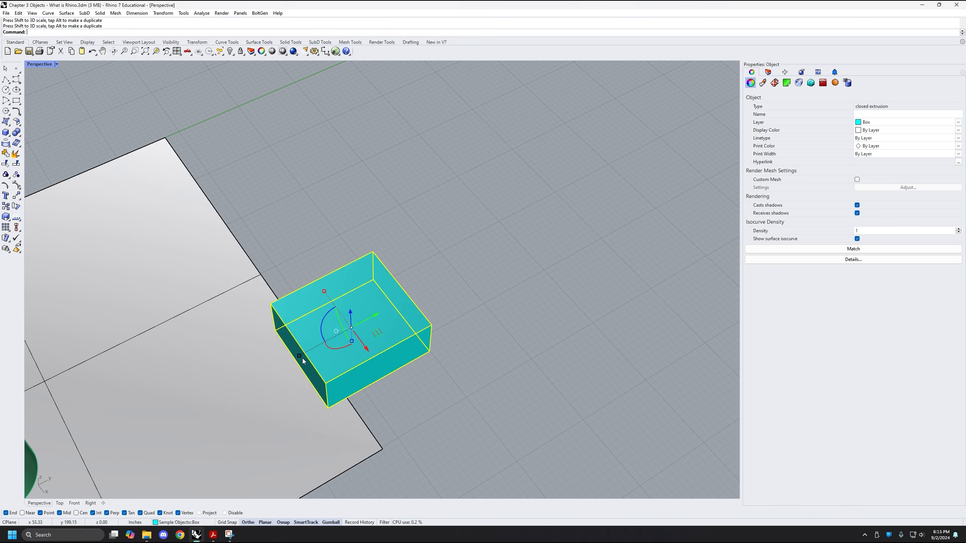
click(299, 356)
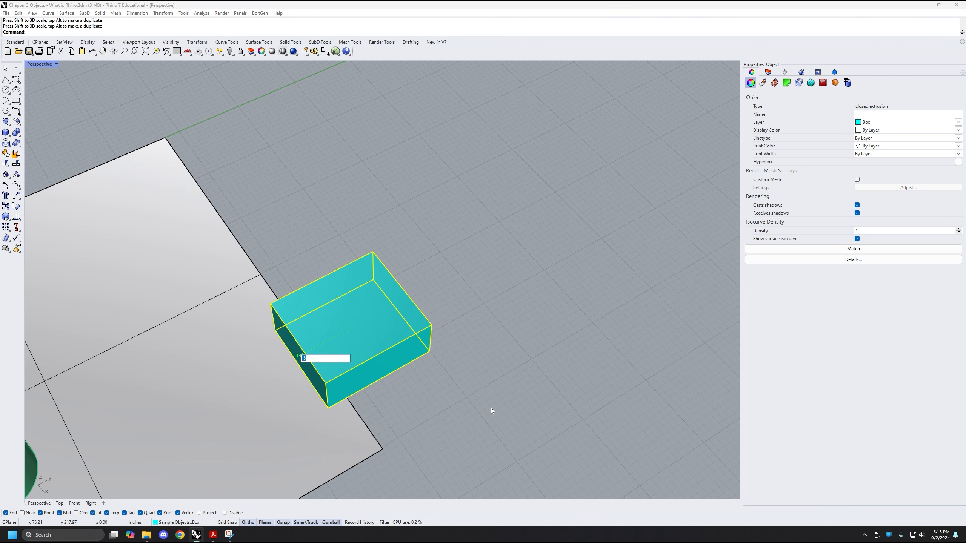
text(0.5)
key(Return)
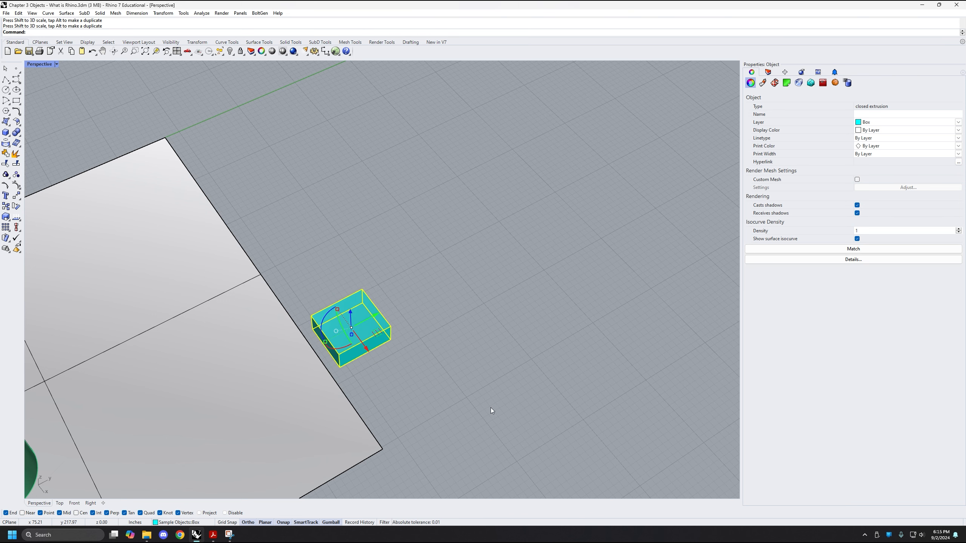
Scale the box uniformly in 3D by a numeric factor to about twice its size, using the gumball's X-axis scale handle, and deselect it
scroll(334, 331, up, 5)
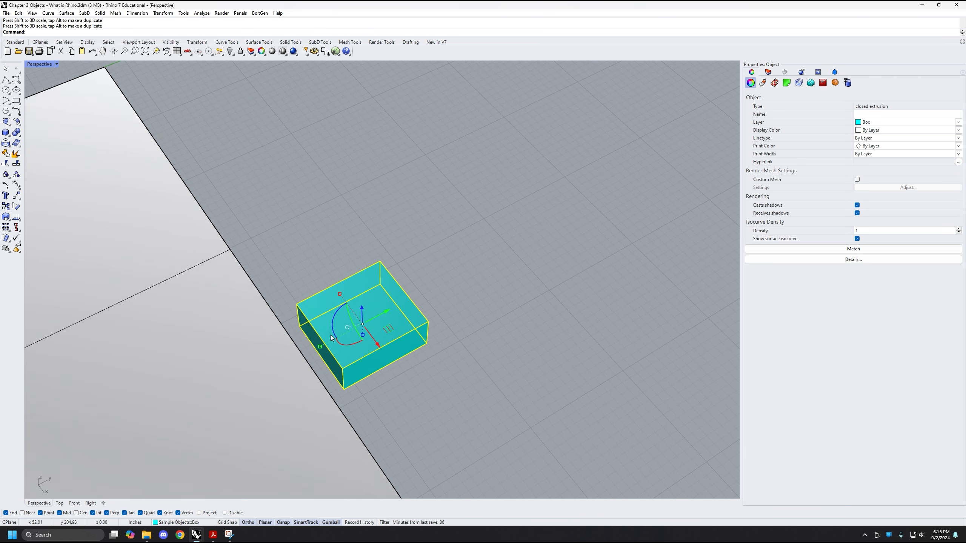
right_drag(333, 330, 371, 295)
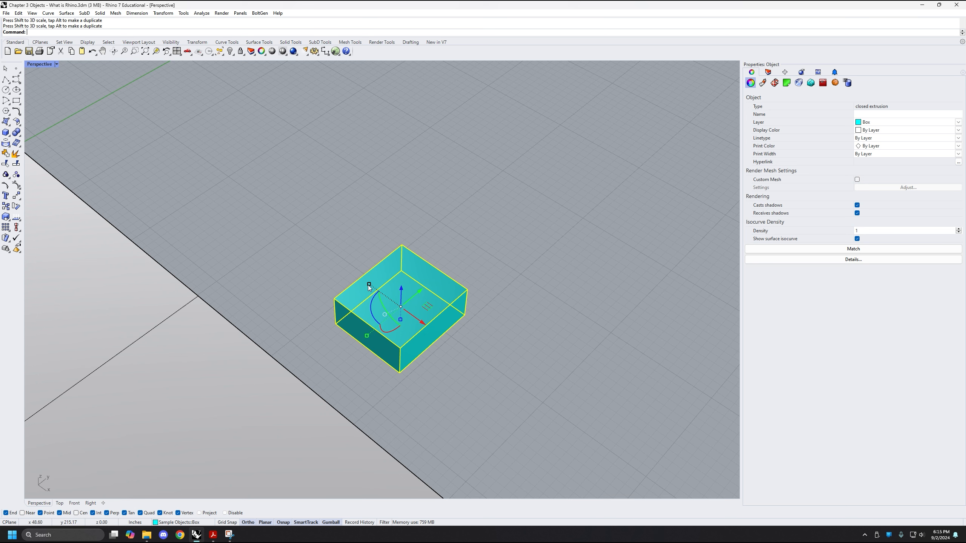
click(369, 285)
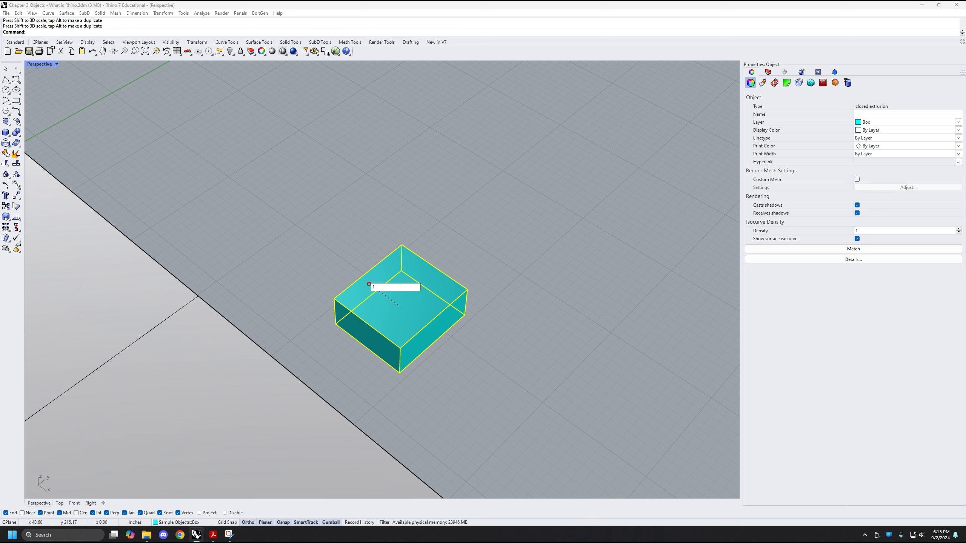
text(1)
key(Return)
click(368, 285)
key(Return)
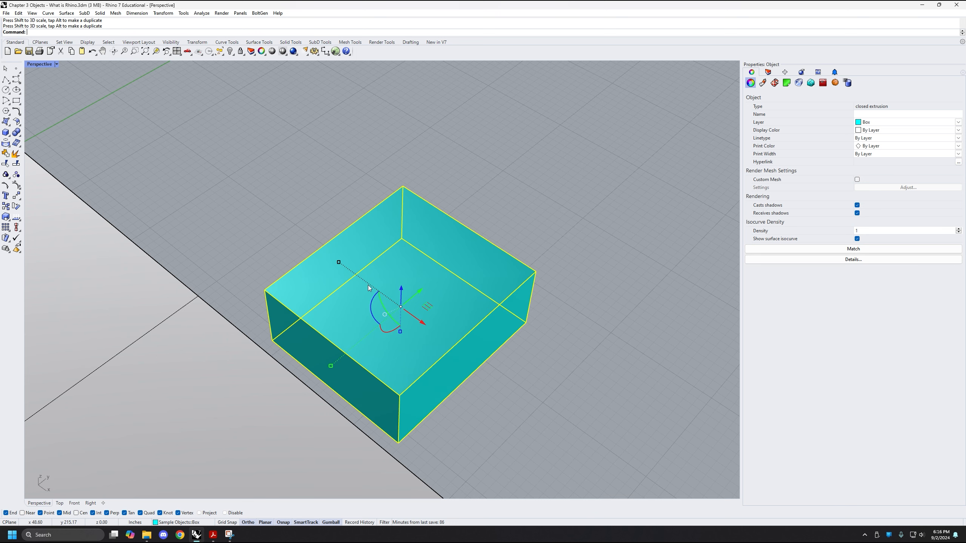
click(583, 302)
scroll(445, 324, down, 2)
click(459, 333)
right_drag(511, 369, 407, 273)
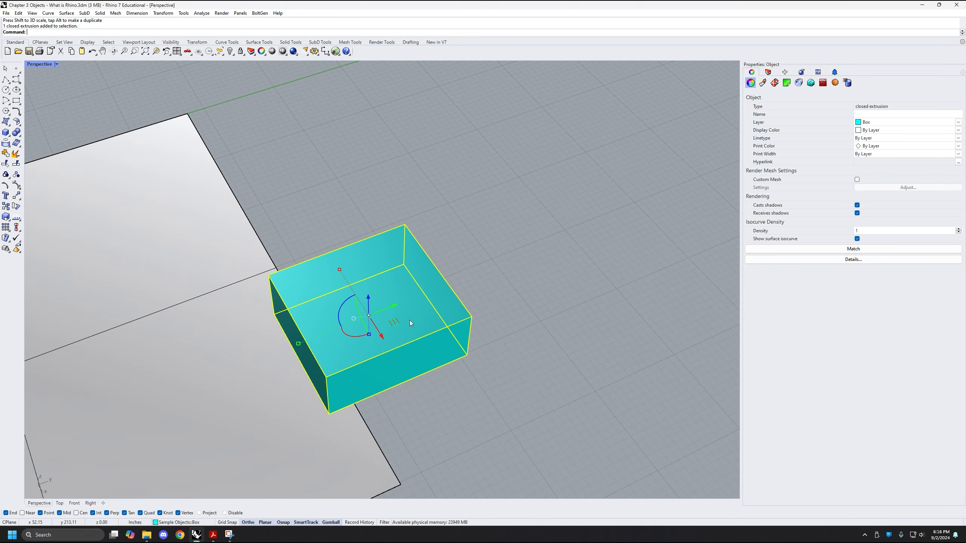
right_drag(325, 353, 267, 309)
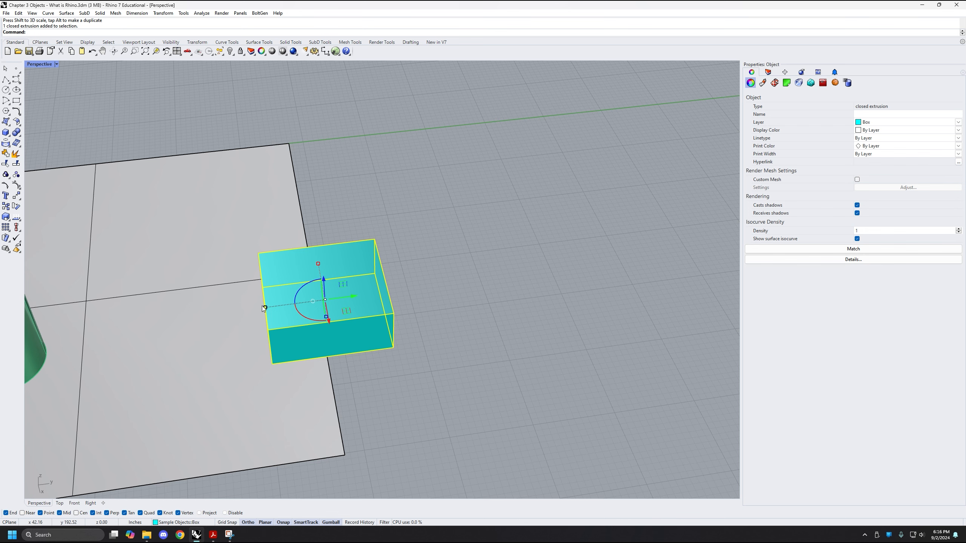
right_drag(424, 272, 446, 279)
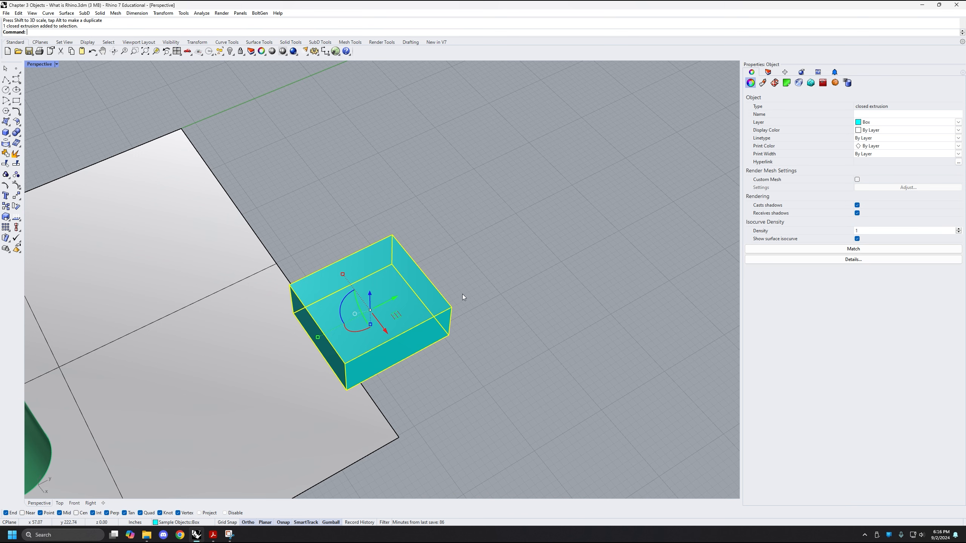
right_drag(485, 267, 495, 265)
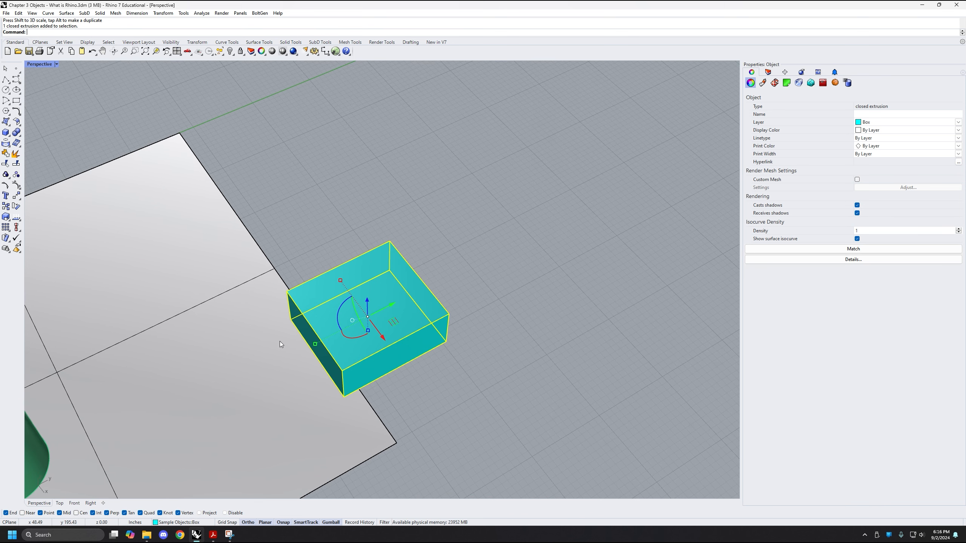
right_drag(471, 269, 455, 240)
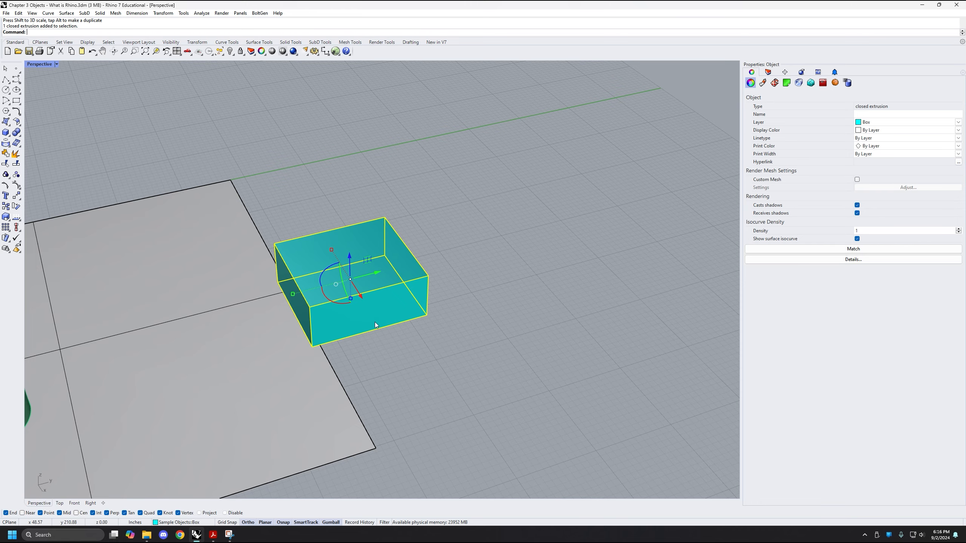
right_drag(374, 321, 365, 303)
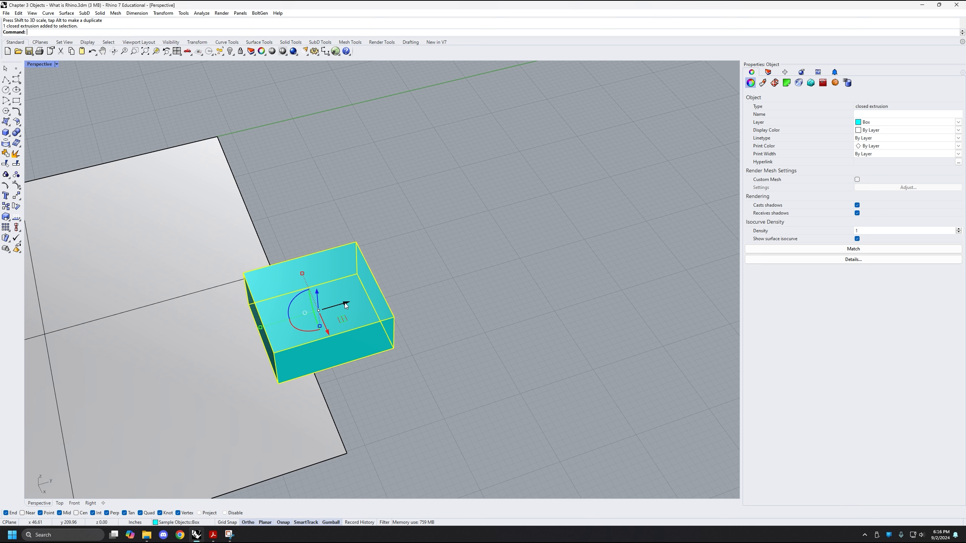
Duplicate the selected box about 20 inches along the gumball's Y axis
drag(344, 303, 502, 266)
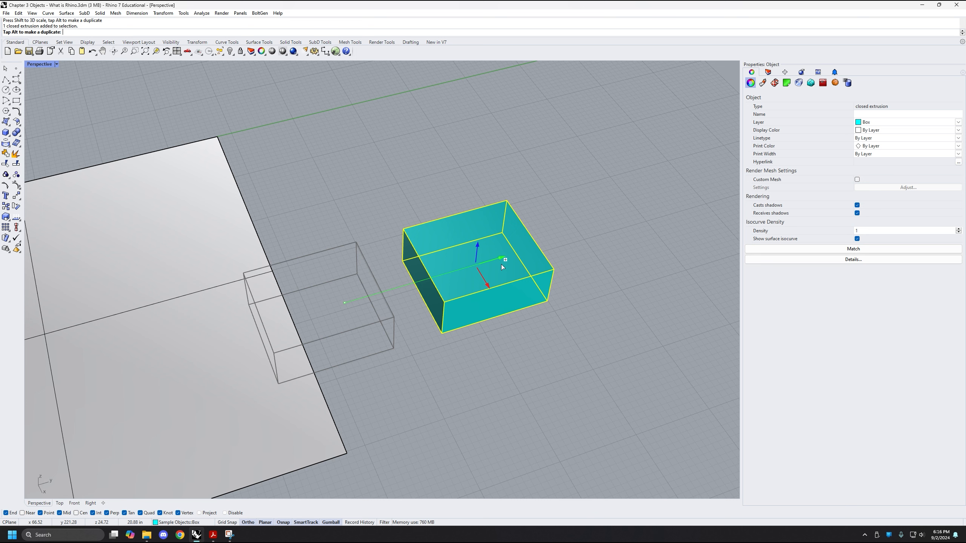
mouse_move(501, 265)
mouse_down()
mouse_move(510, 270)
mouse_move(498, 271)
mouse_up()
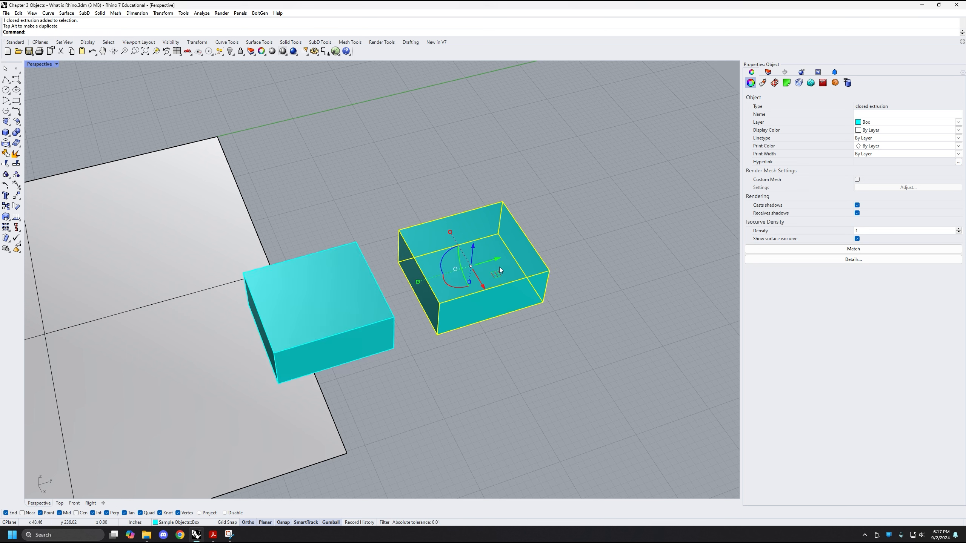
scroll(622, 284, down, 2)
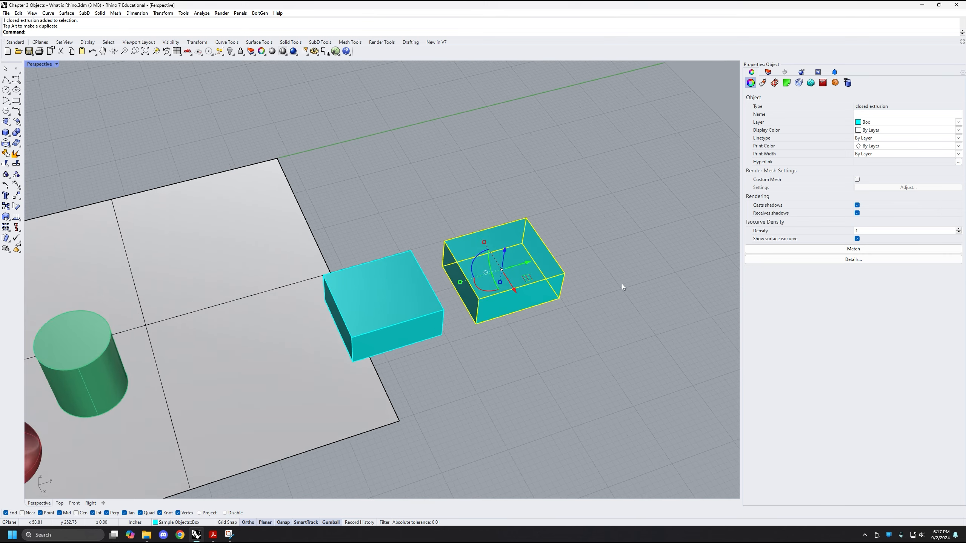
shift+right_drag(621, 284, 476, 311)
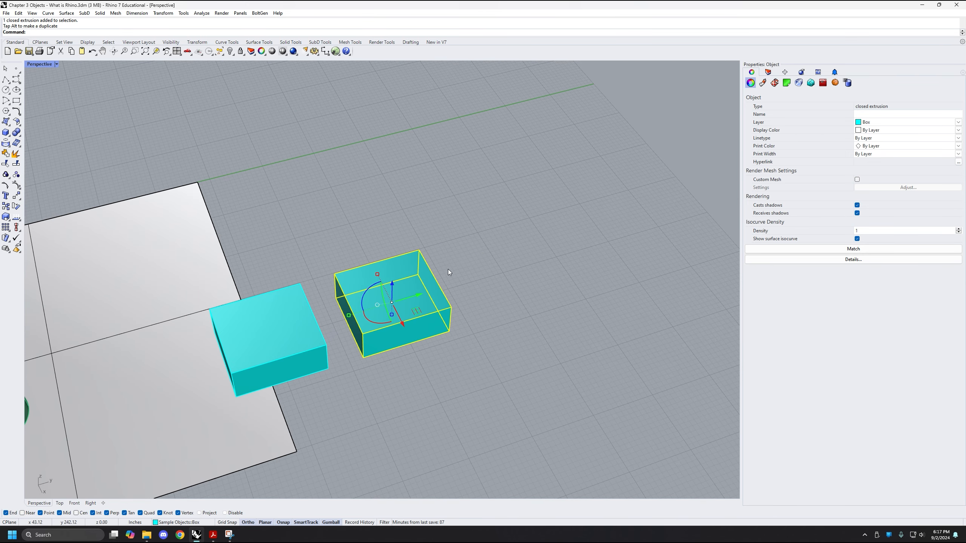
scroll(449, 271, up, 1)
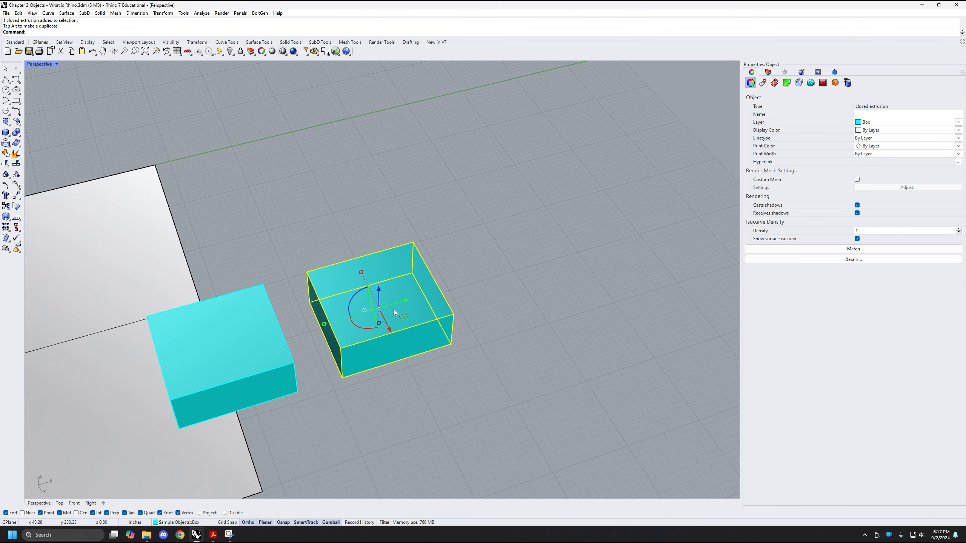
Duplicate the copied box about 16 inches upward along the gumball's Z axis
right_drag(406, 302, 407, 298)
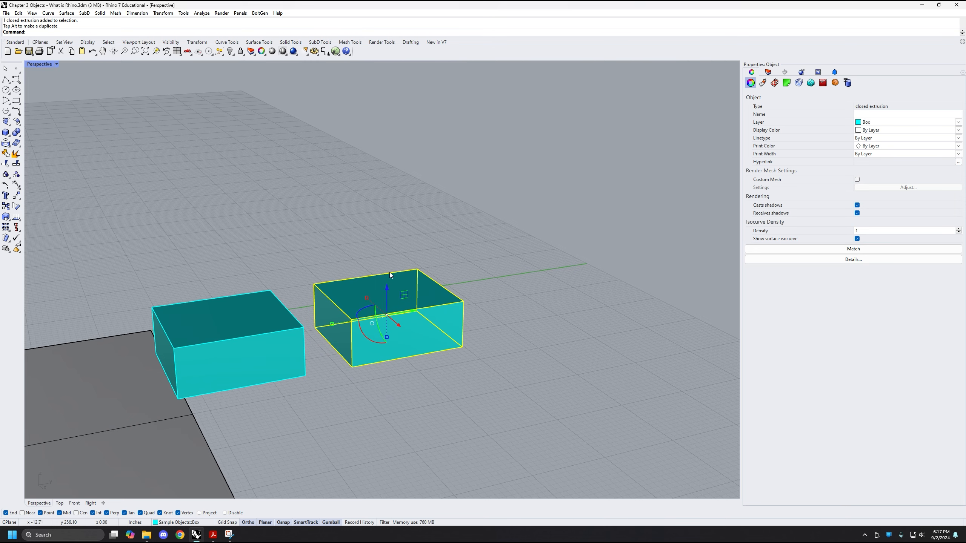
scroll(408, 302, down, 3)
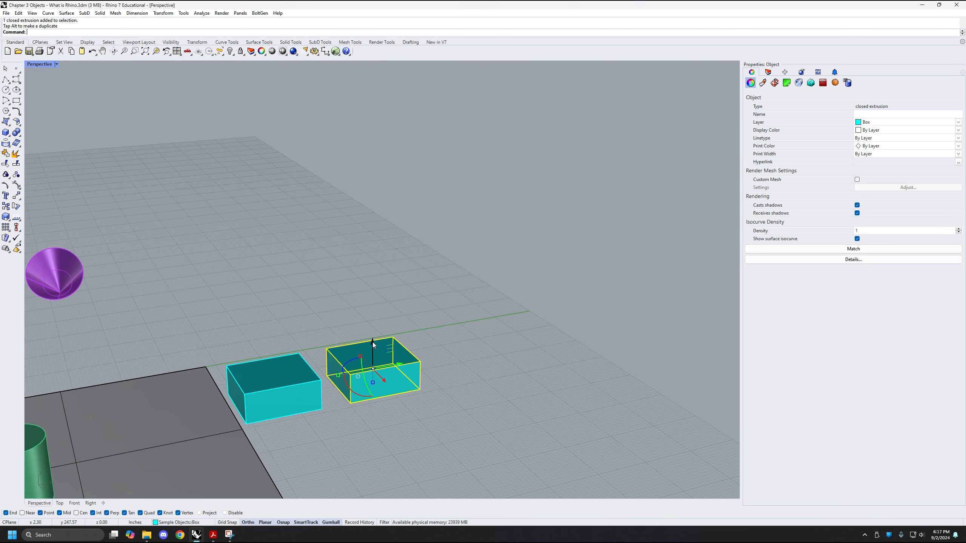
drag(375, 348, 378, 265)
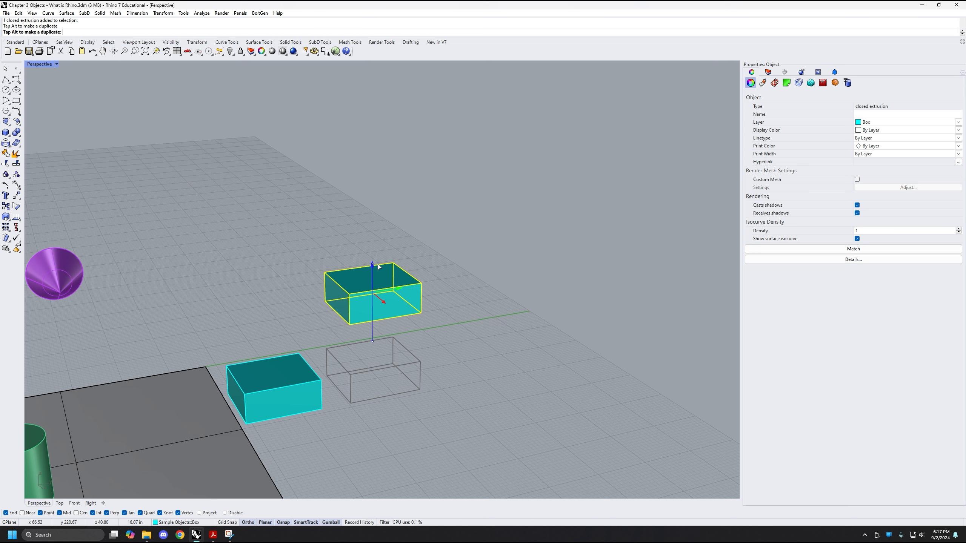
key(alt)
drag(377, 265, 377, 265)
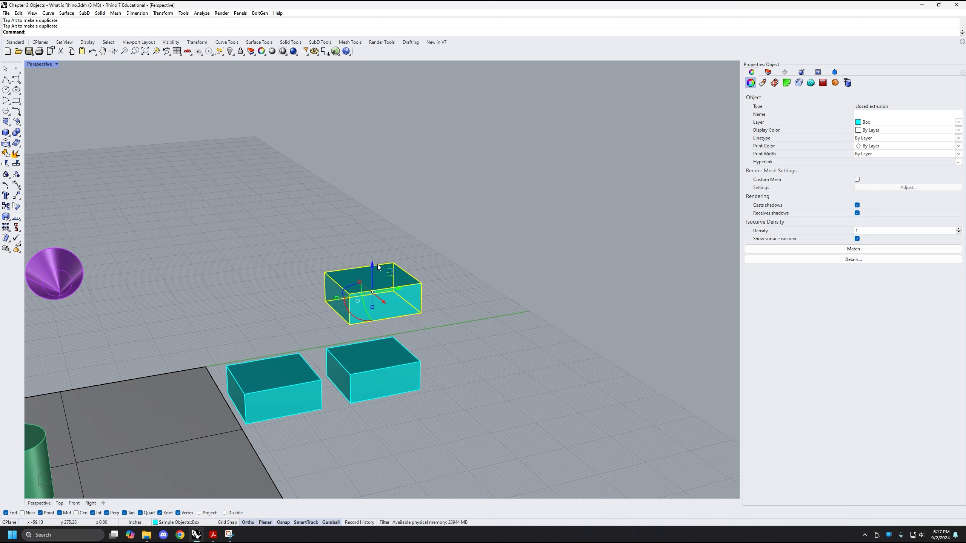
Select all three boxes and duplicate them together in the negative direction of the gumball's X axis
click(489, 343)
mouse_move(490, 345)
right_down()
mouse_move(517, 371)
mouse_move(506, 345)
right_up()
drag(480, 410, 378, 252)
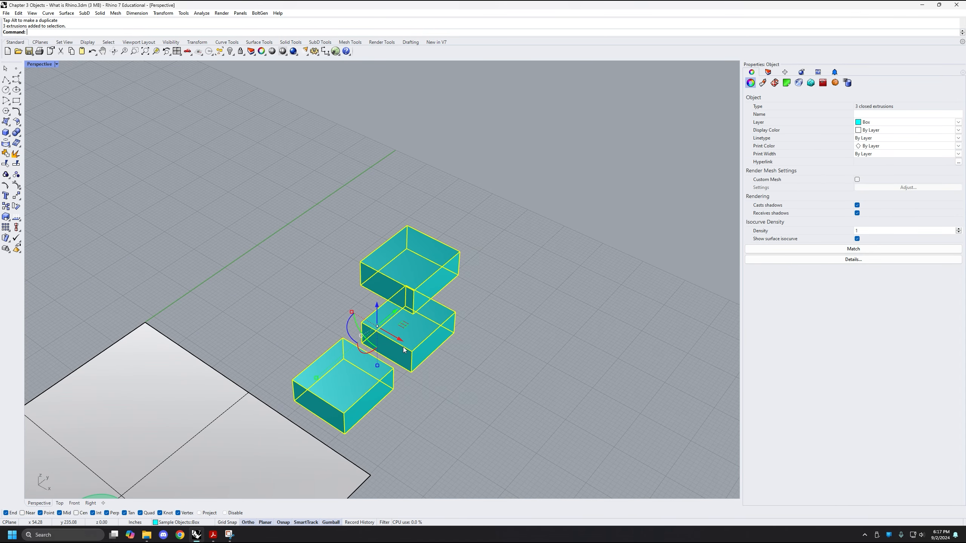
drag(401, 342, 321, 276)
Select all six boxes and duplicate them together along the gumball's Y axis, ending with nothing selected
drag(475, 384, 271, 235)
scroll(371, 244, down, 2)
right_drag(394, 236, 325, 333)
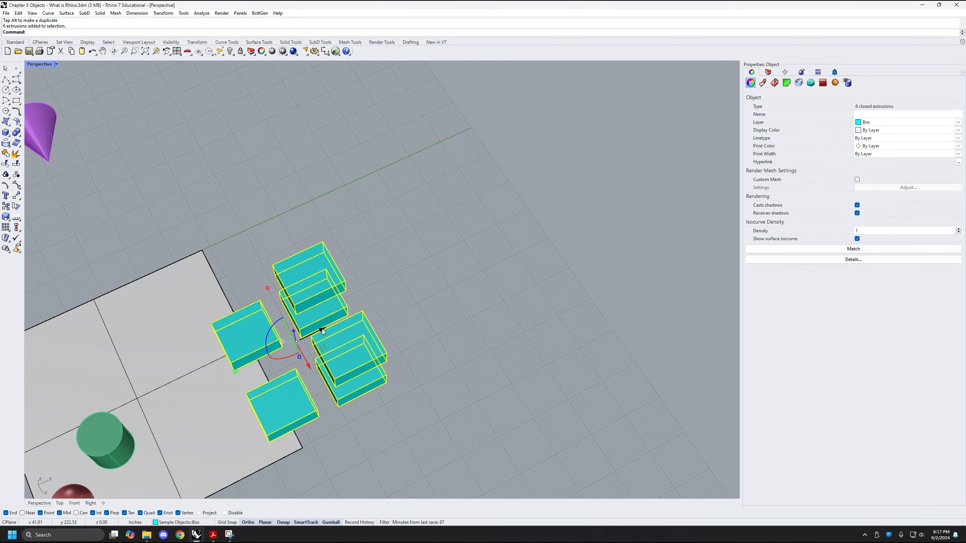
drag(321, 329, 476, 254)
click(518, 397)
Select one low box in the newest group and duplicate it freehand along the gumball's X axis
right_drag(517, 397, 542, 353)
right_drag(456, 368, 502, 292)
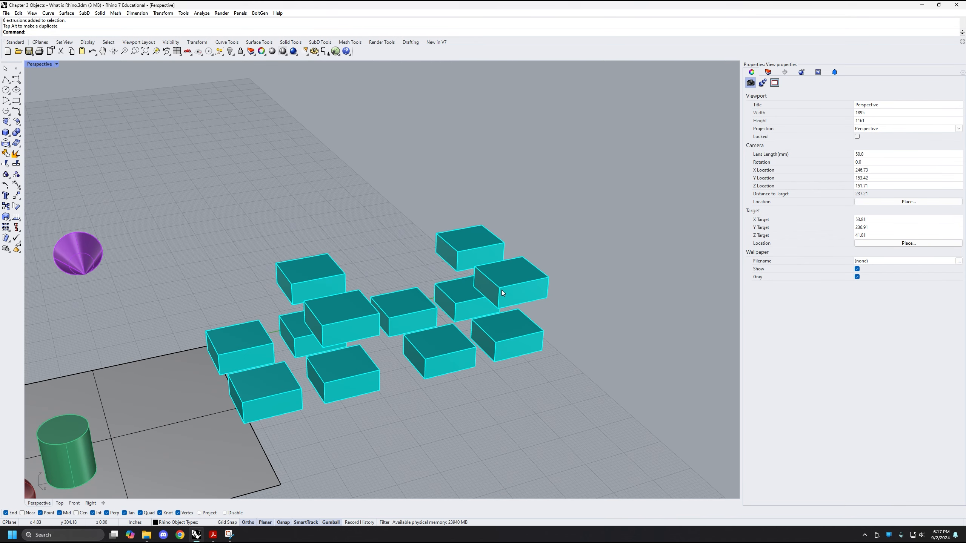
right_drag(432, 334, 449, 316)
click(476, 343)
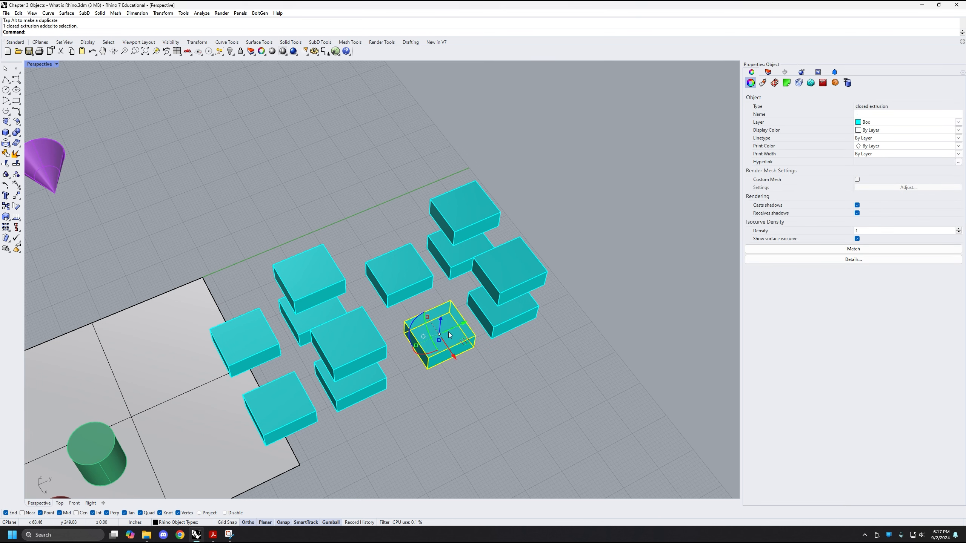
drag(461, 359, 501, 417)
click(587, 398)
right_drag(587, 397, 464, 369)
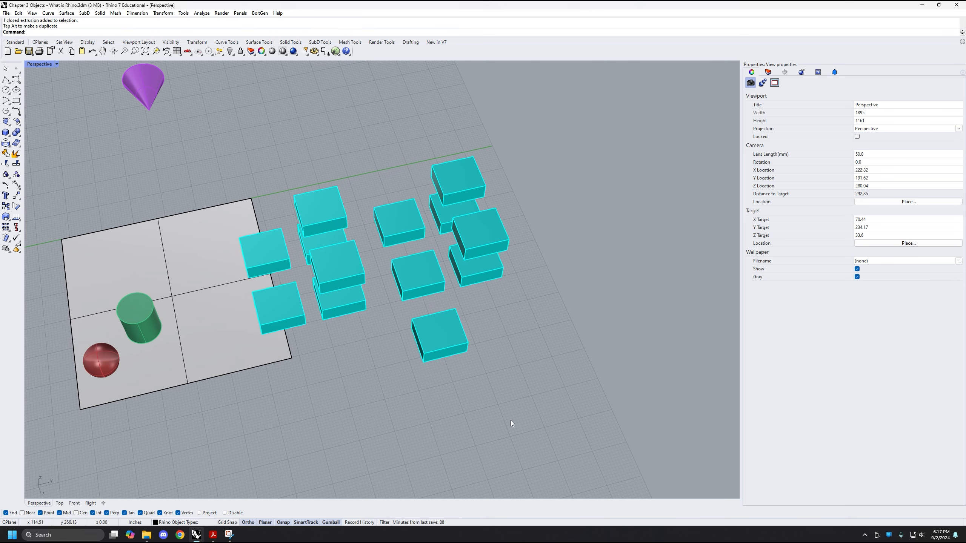
Select the eleven outer box copies and delete them, sparing the two boxes nearest the flat surface
mouse_move(510, 420)
shift+right_down()
mouse_move(393, 405)
mouse_move(437, 380)
mouse_move(472, 377)
mouse_move(499, 424)
mouse_move(513, 427)
shift+right_up()
drag(513, 427, 315, 197)
right_drag(448, 345, 472, 372)
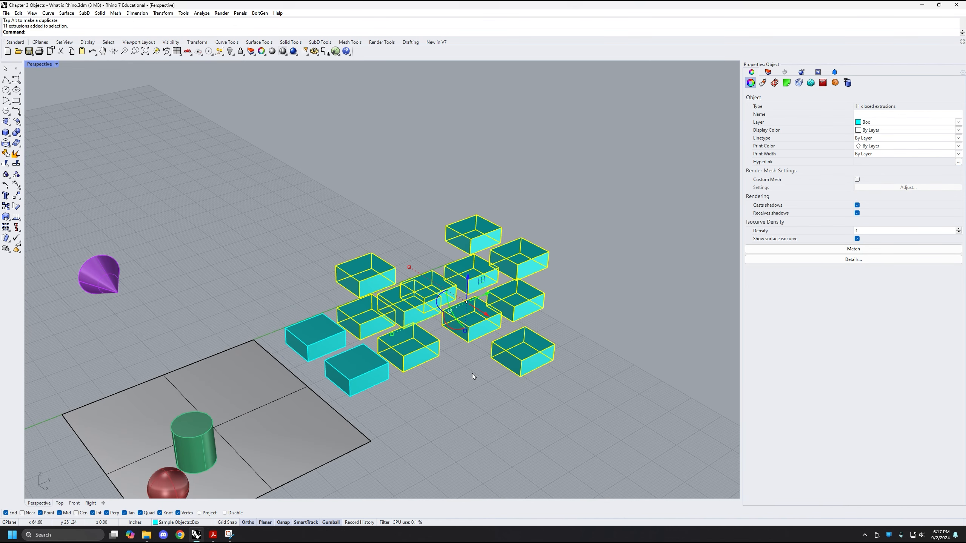
key(Delete)
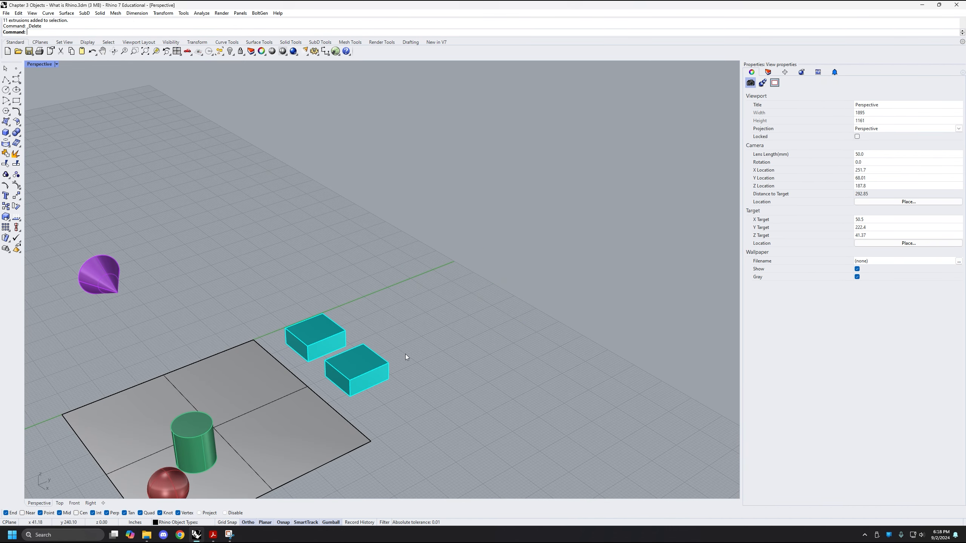
Delete the original box, the one of the remaining pair farther along the X axis
drag(433, 278, 279, 421)
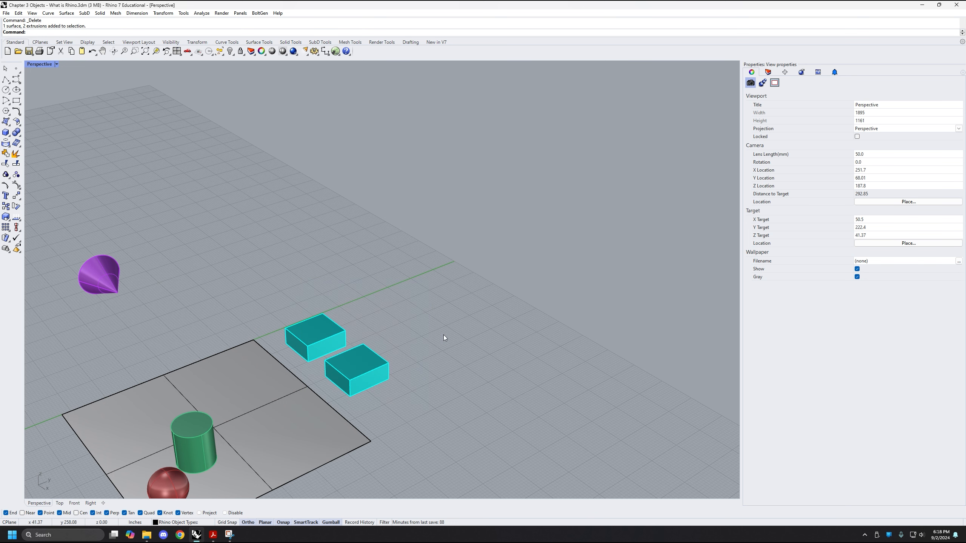
click(361, 369)
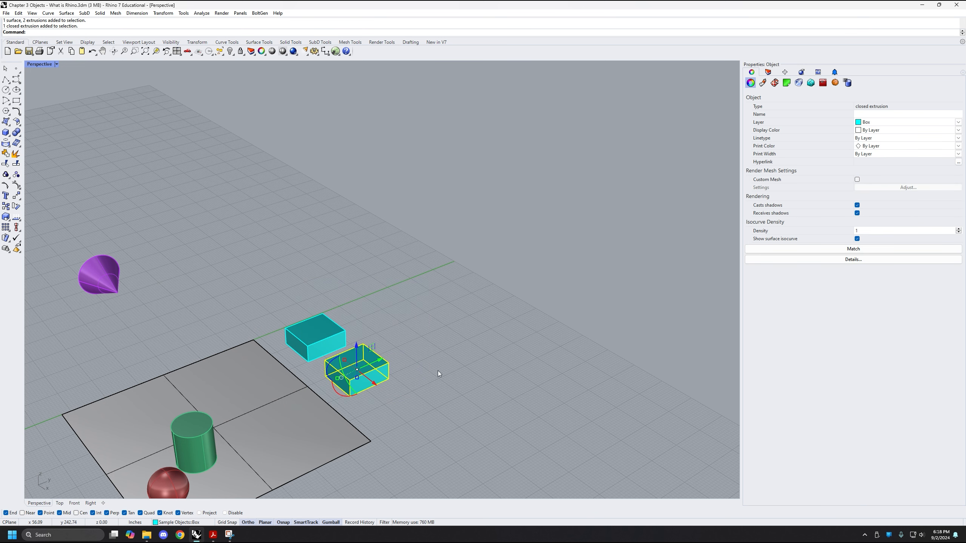
key(Delete)
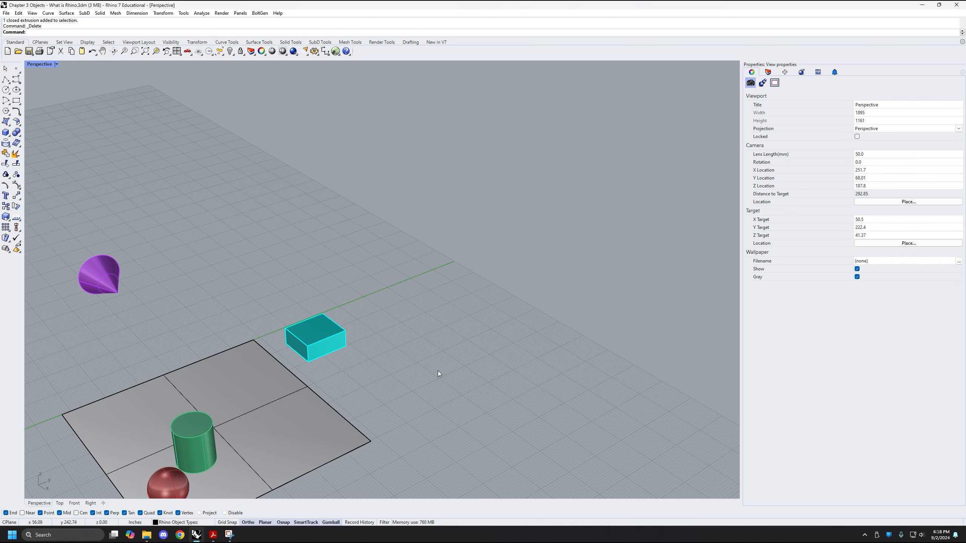
Select the purple cone and move it freehand along the gumball's X axis to over the flat surface
right_drag(361, 321, 351, 339)
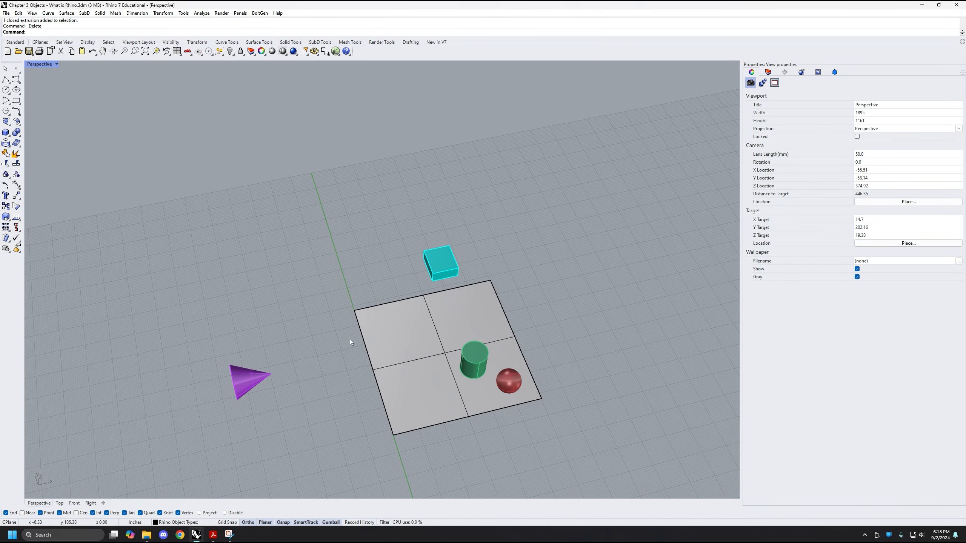
click(267, 363)
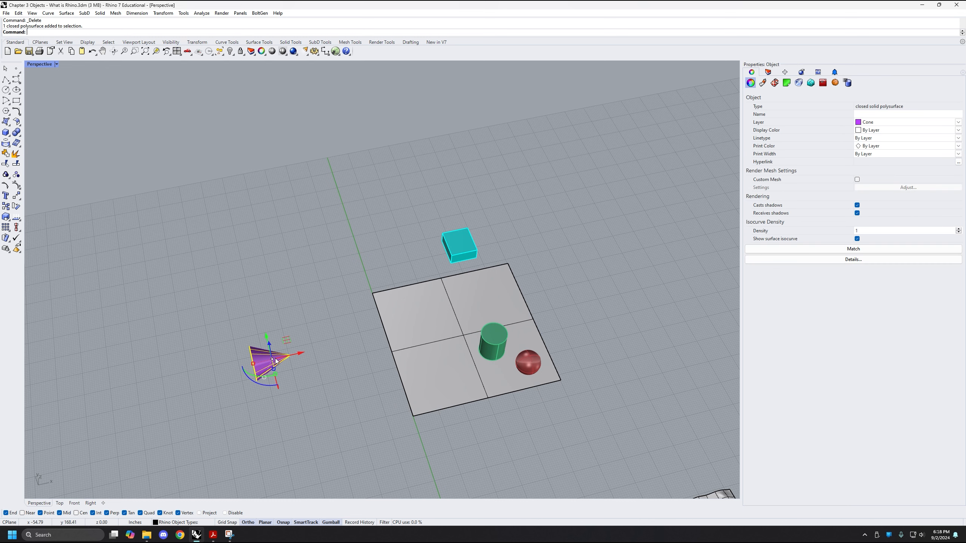
drag(304, 353, 479, 312)
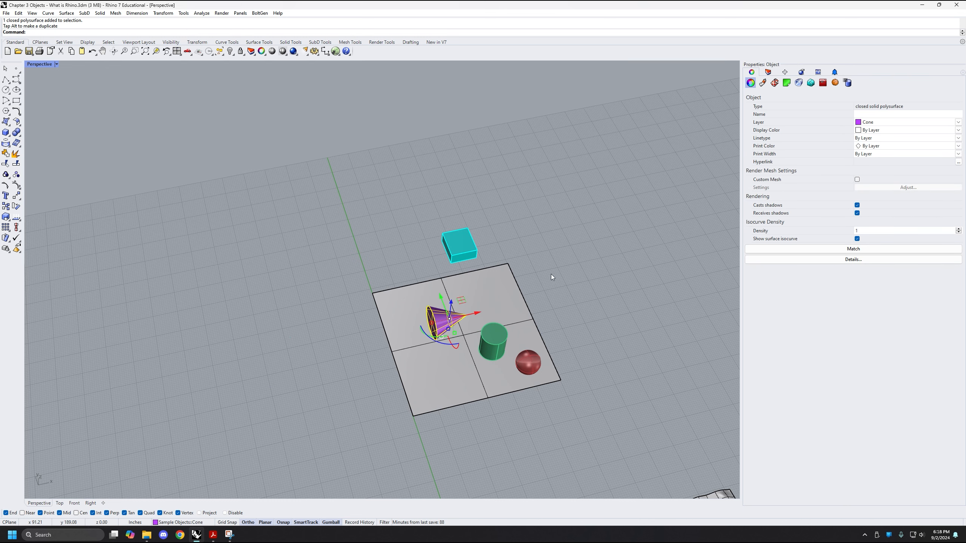
shift+right_drag(333, 346, 334, 313)
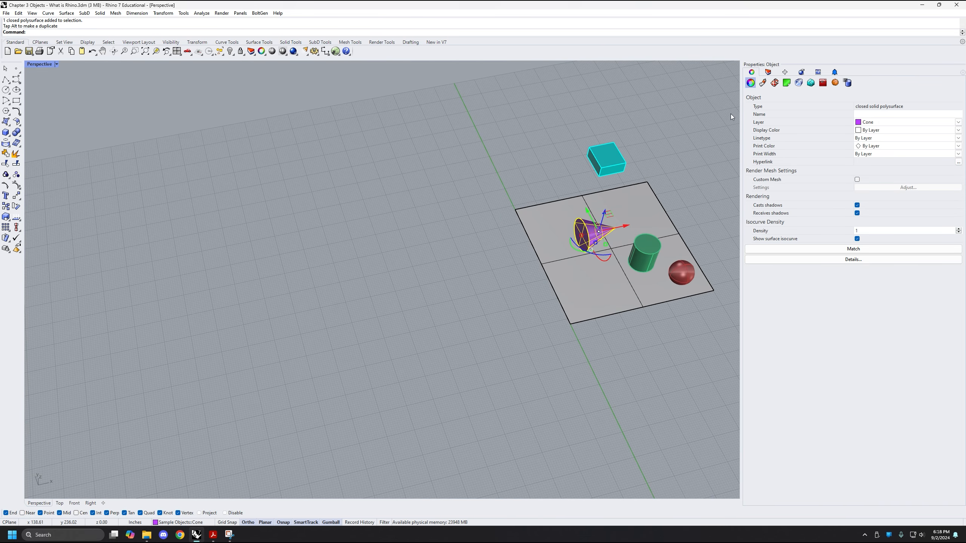
Make the Box layer under Sample Objects current and deselect the cone
click(766, 73)
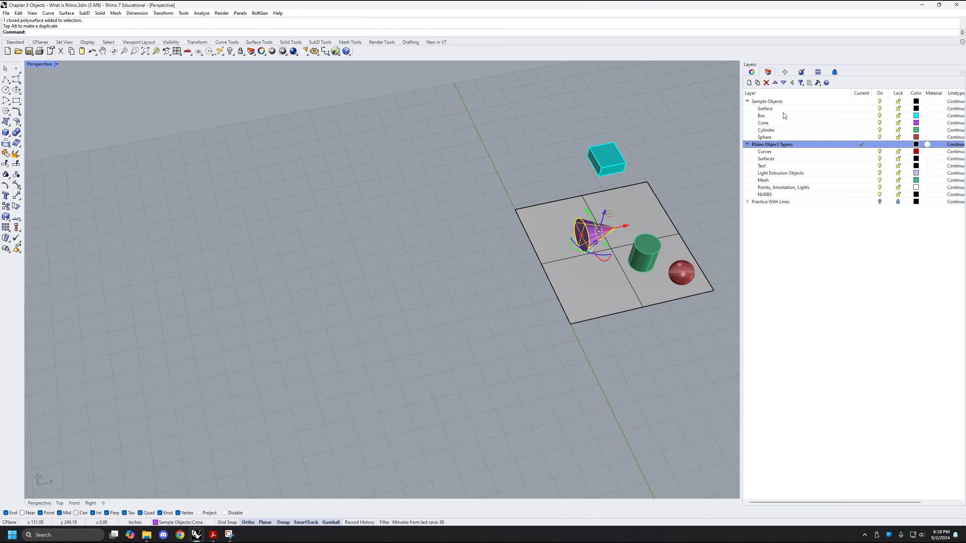
click(862, 116)
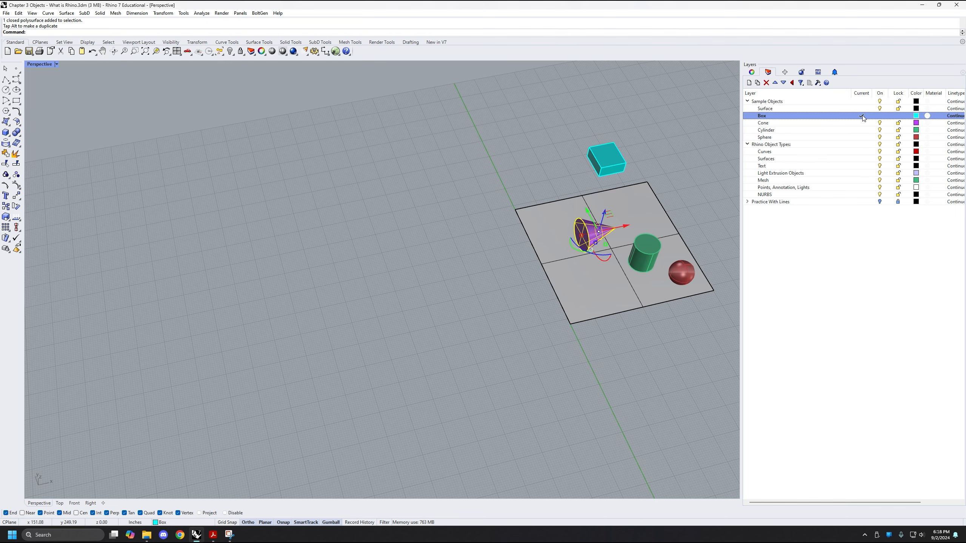
shift+right_drag(466, 225, 500, 222)
right_drag(289, 283, 366, 279)
click(332, 291)
Draw a tall corner-to-corner box freehand on the empty ground plane beside the flat surface, with a narrow rectangular base
shift+right_drag(412, 251, 410, 256)
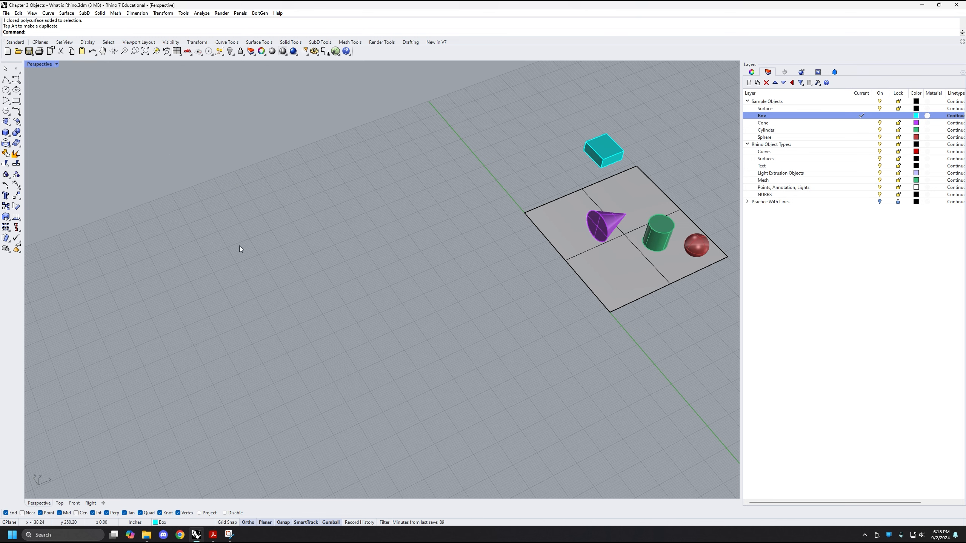
shift+right_drag(374, 283, 353, 269)
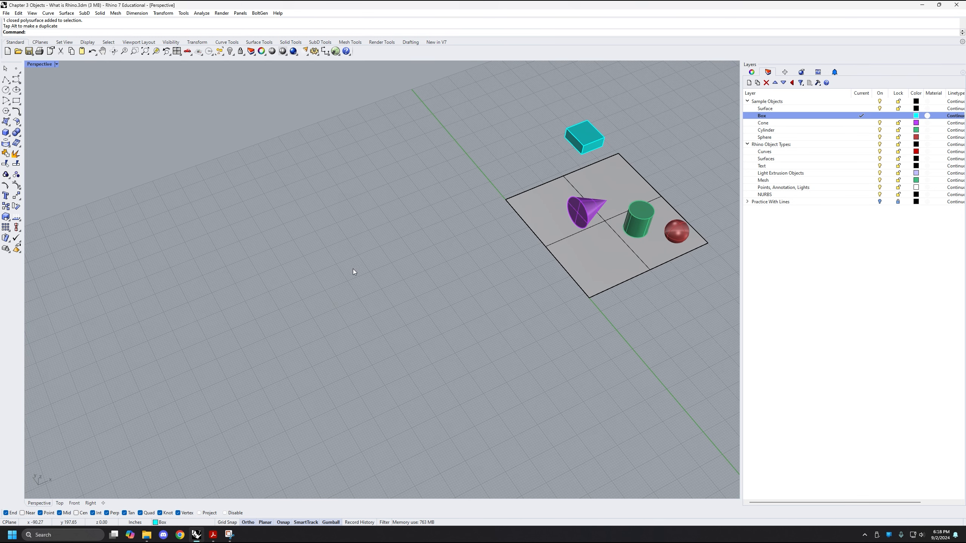
click(5, 133)
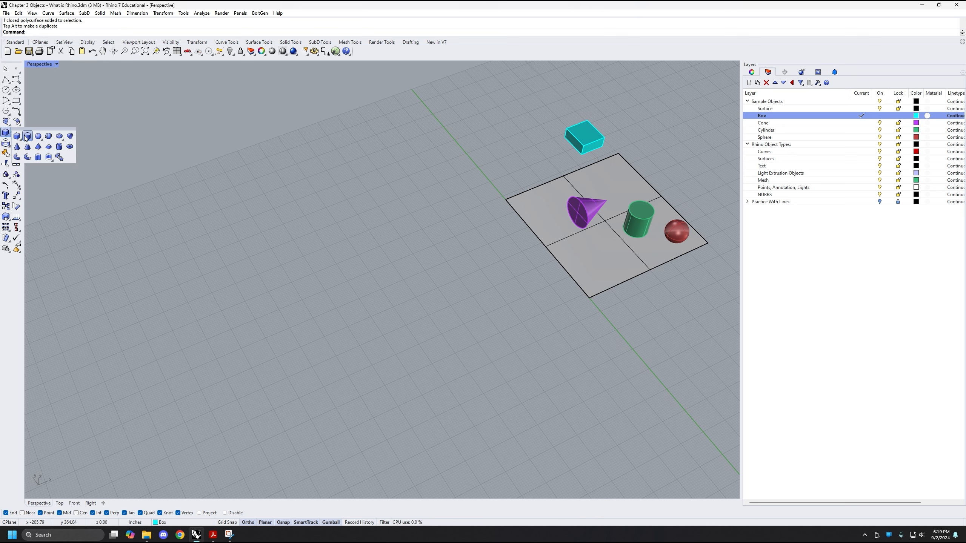
click(6, 133)
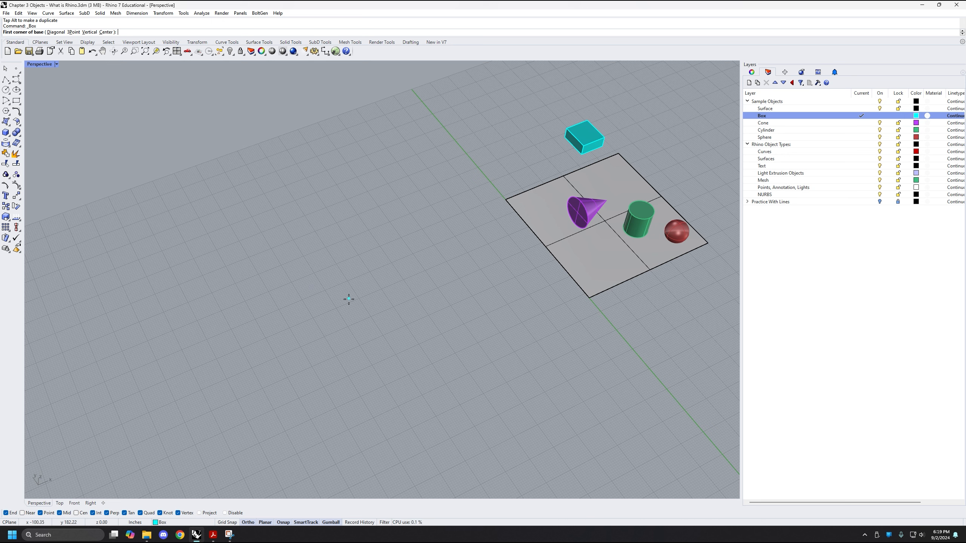
click(286, 304)
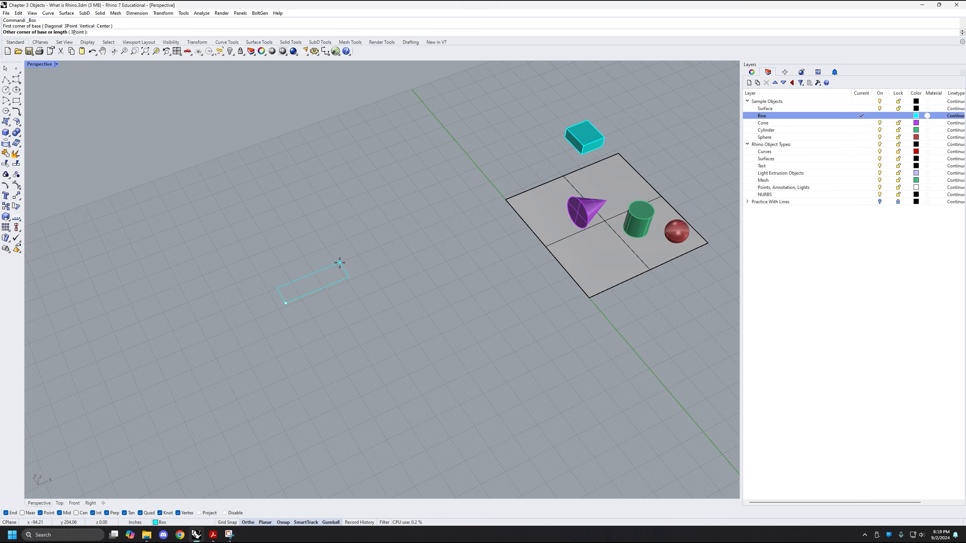
scroll(339, 263, up, 4)
click(374, 280)
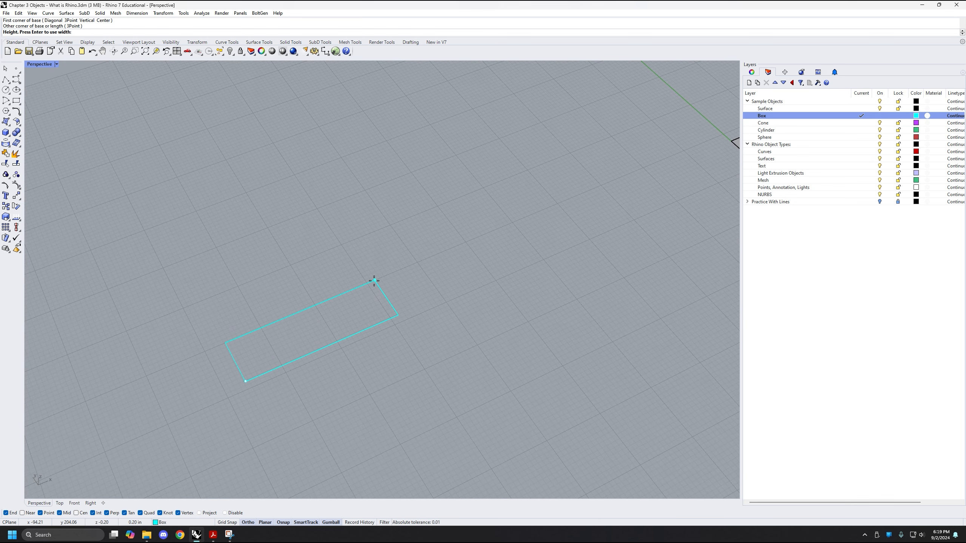
right_drag(374, 280, 367, 263)
click(388, 113)
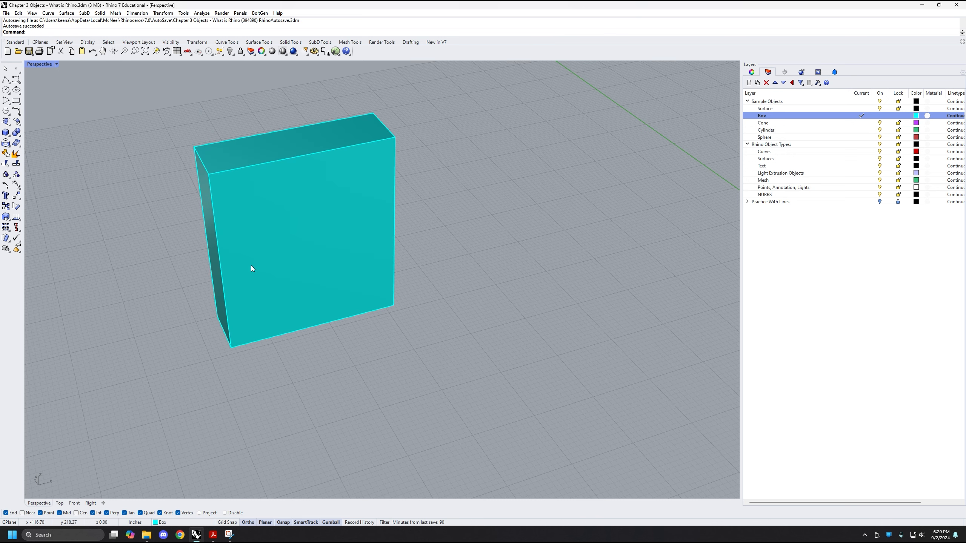
Enter the Box command by name for another box near the tall one
mouse_move(251, 265)
right_down()
mouse_move(321, 274)
mouse_move(375, 303)
mouse_move(383, 267)
right_up()
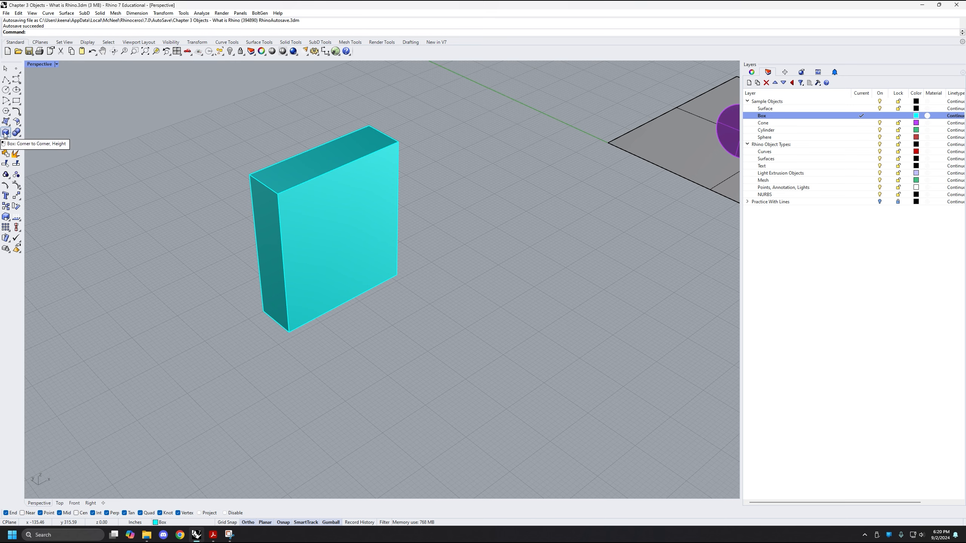
shift+right_drag(435, 321, 420, 311)
scroll(414, 314, down, 3)
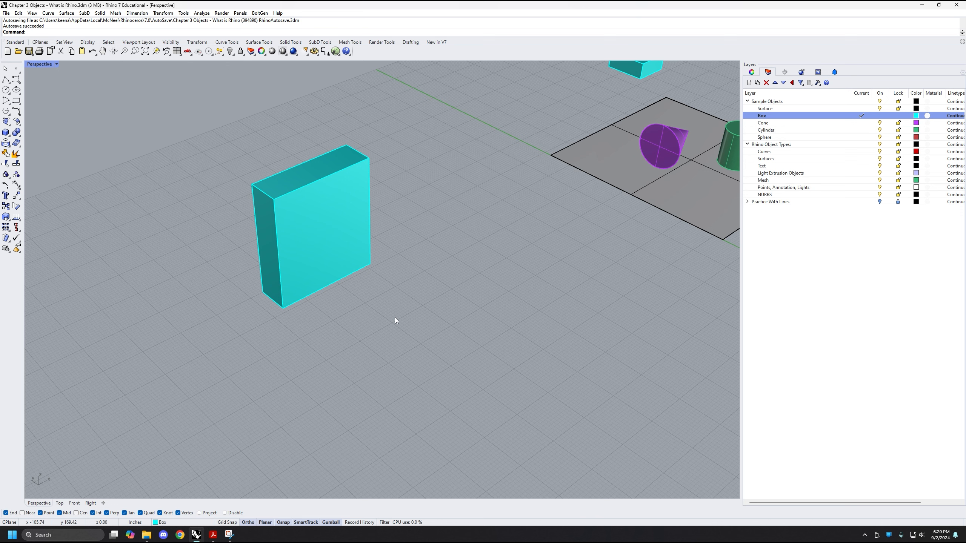
key(Up)
text(x)
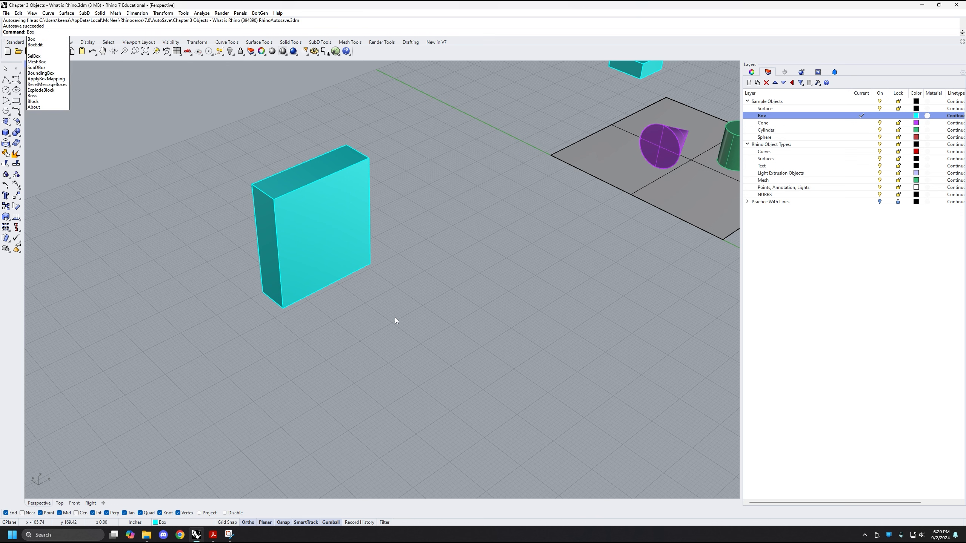
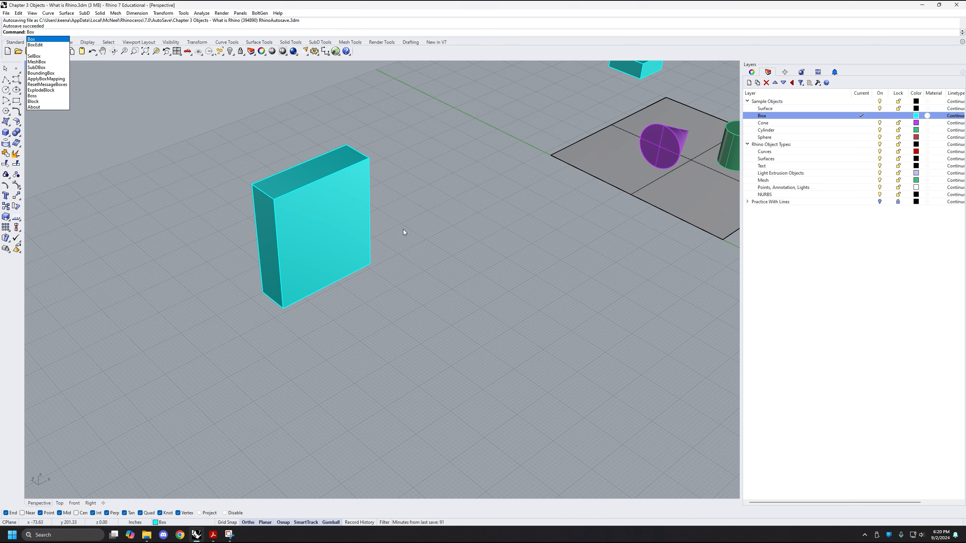
Draw a long corner-to-corner box freehand on the ground plane beside the tall box, lower than it
key(Return)
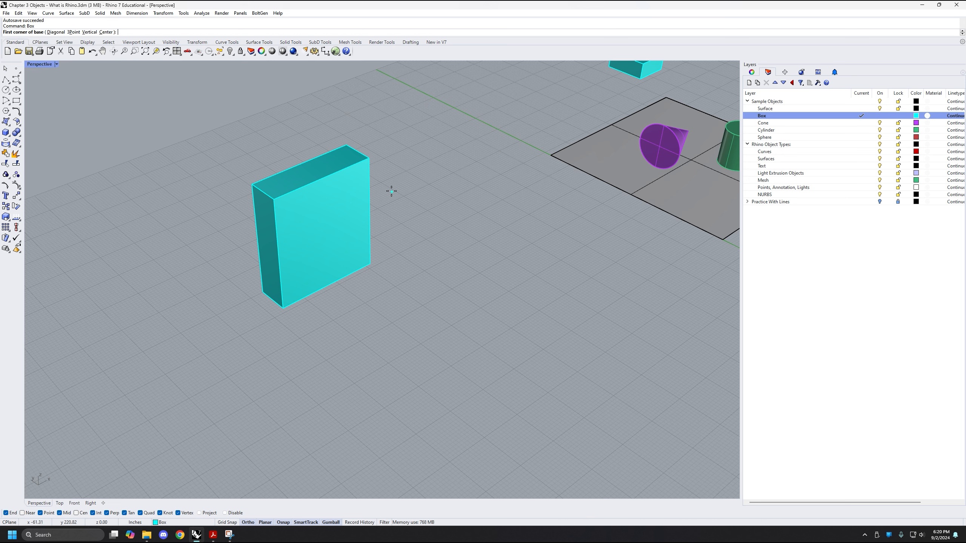
click(406, 219)
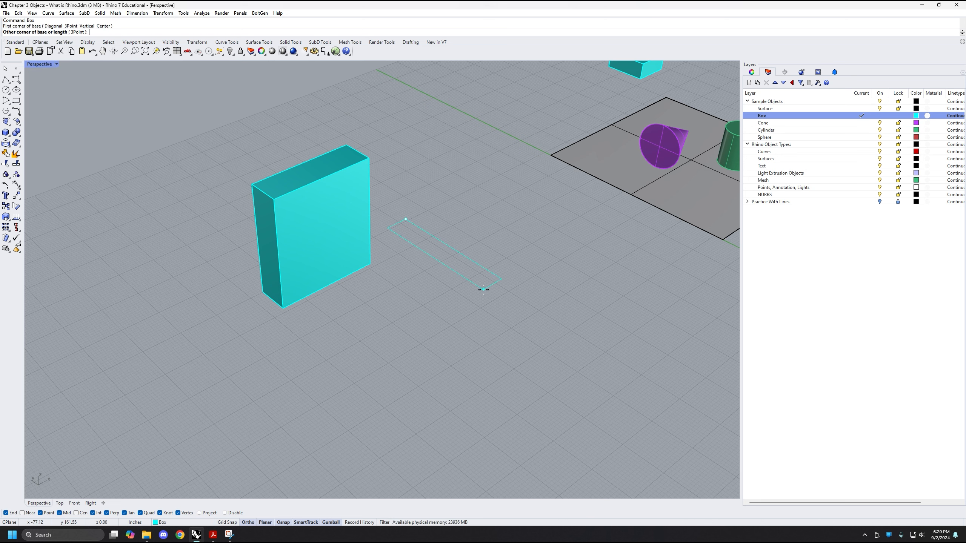
click(498, 322)
click(481, 269)
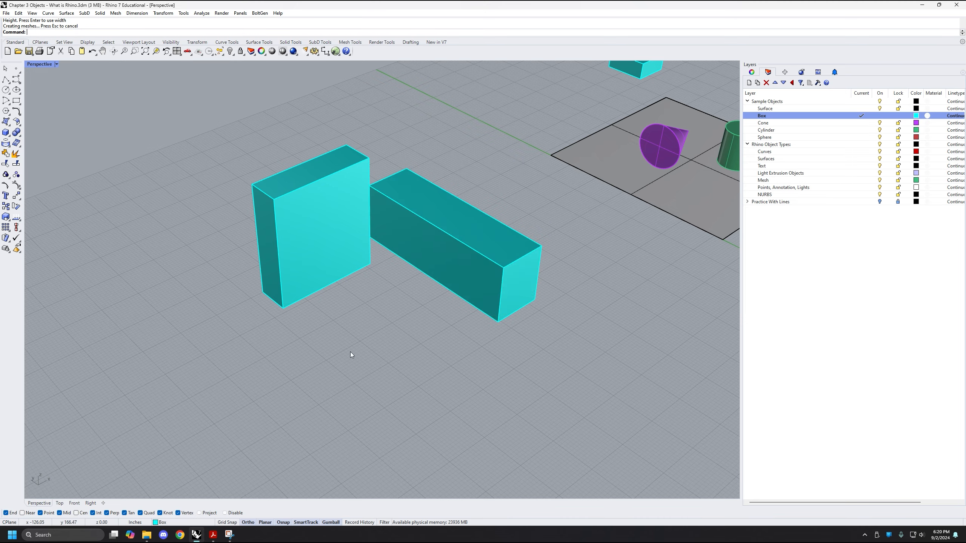
Draw a third box freehand with the Box command's Center option, centring its long base on the empty ground in front of the other two
shift+right_drag(350, 352, 388, 365)
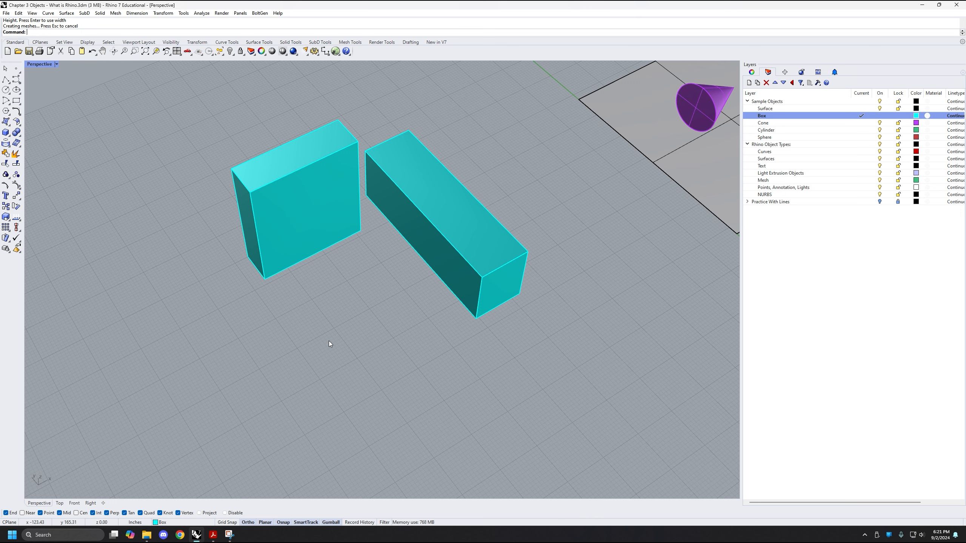
text(box)
key(Return)
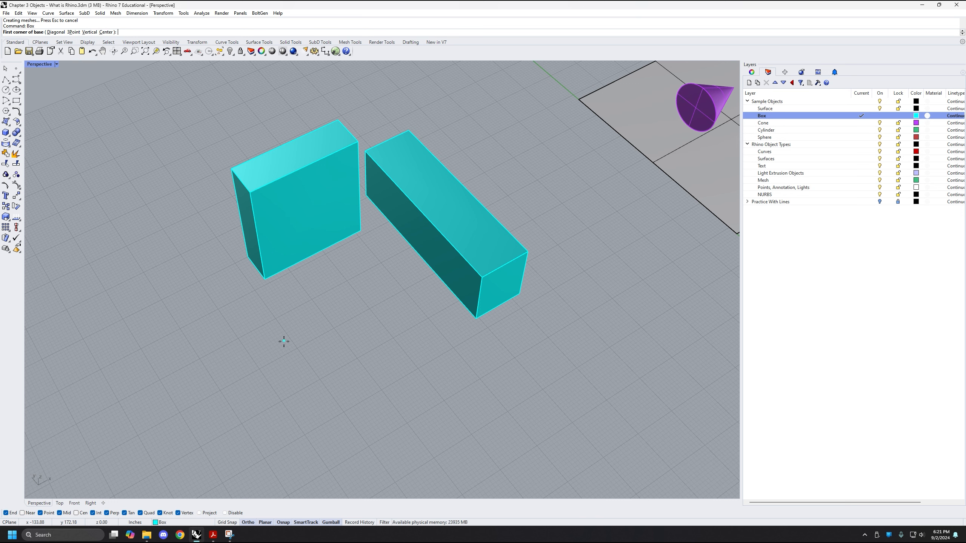
click(106, 33)
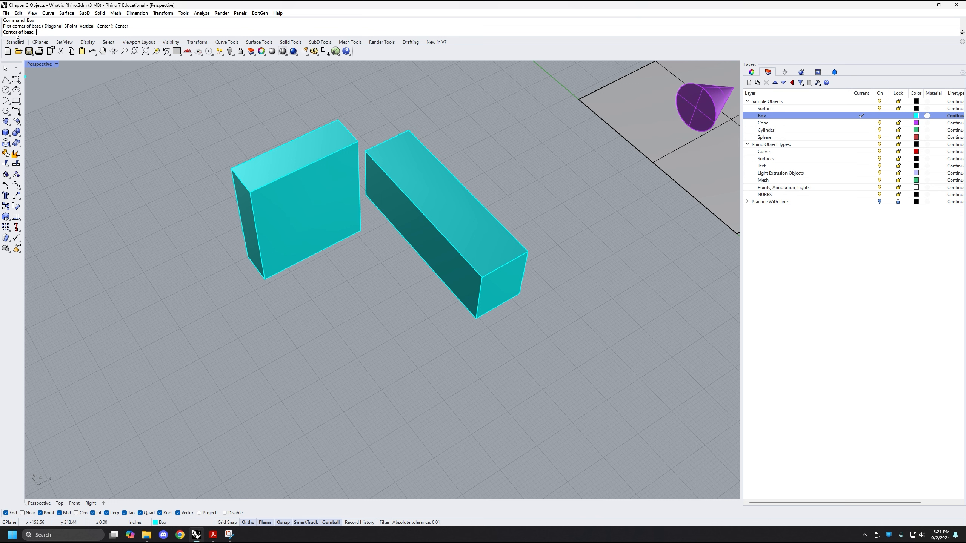
click(343, 411)
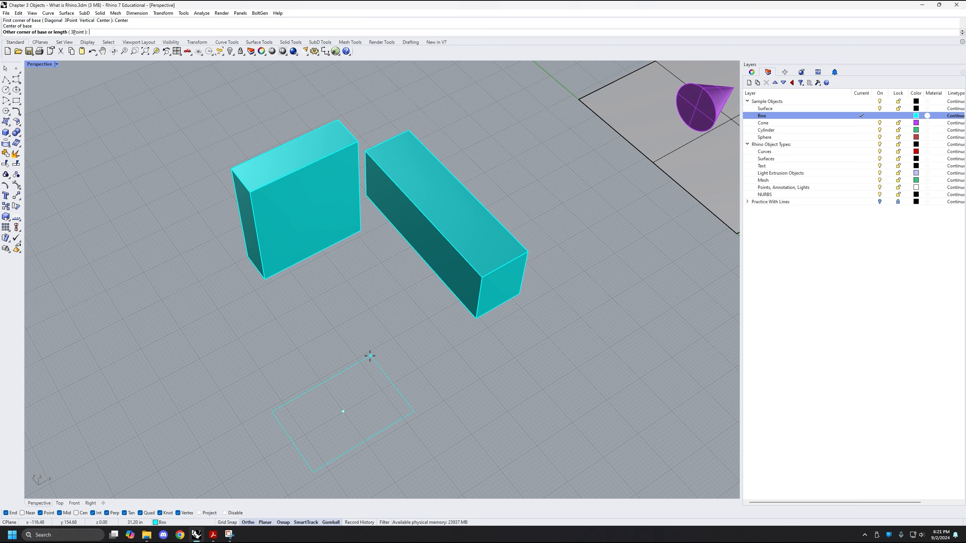
click(393, 365)
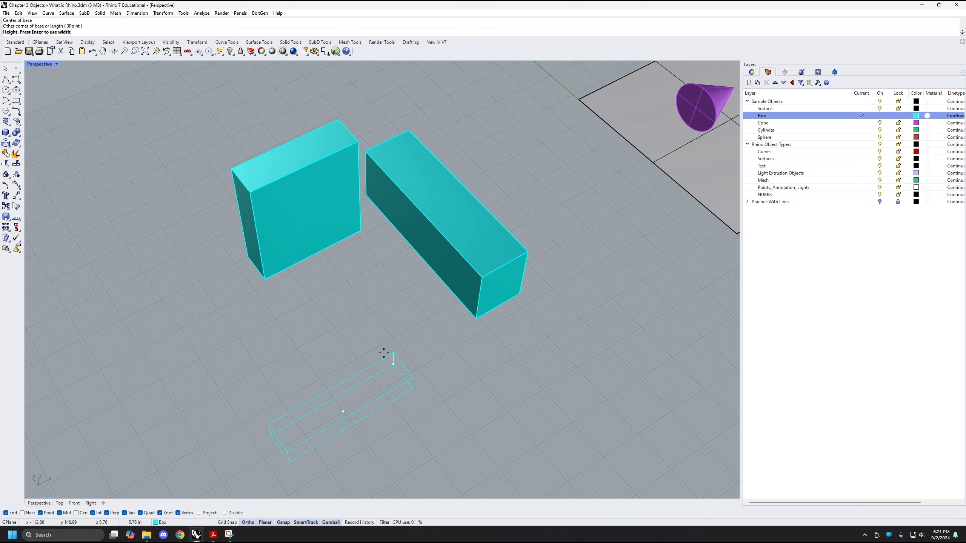
right_drag(389, 324, 302, 323)
click(386, 271)
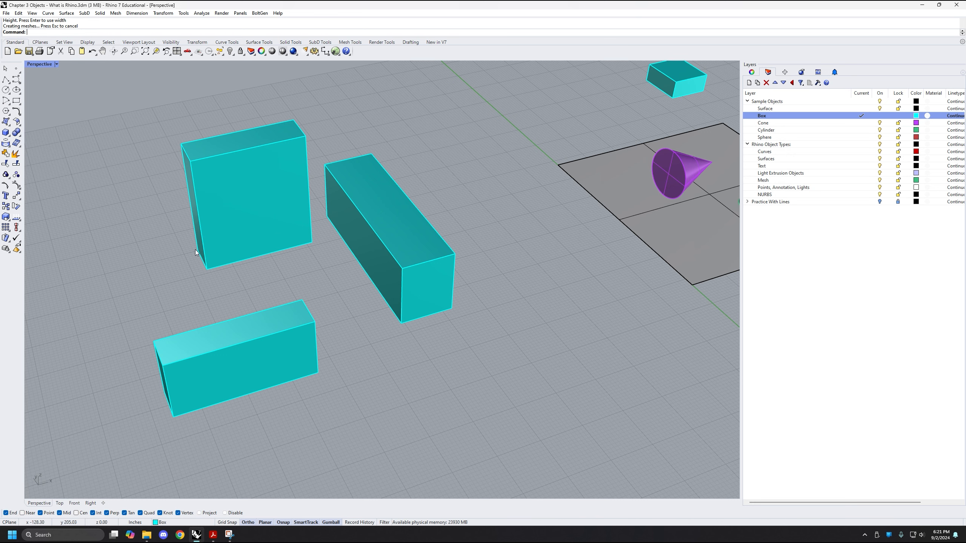
Select the third, centre-based box and move it freehand across the ground plane closer to the other two boxes
scroll(338, 295, down, 2)
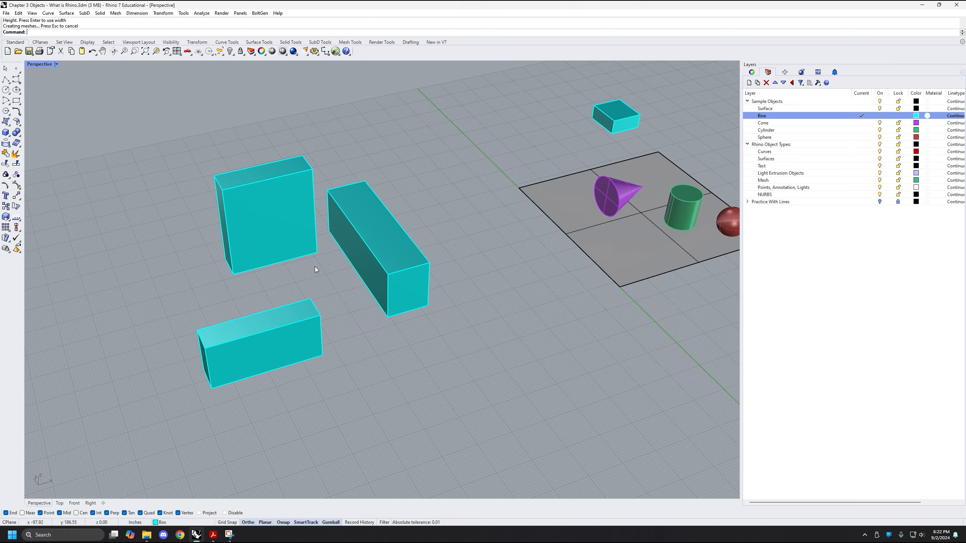
right_drag(314, 266, 334, 256)
right_drag(330, 291, 336, 319)
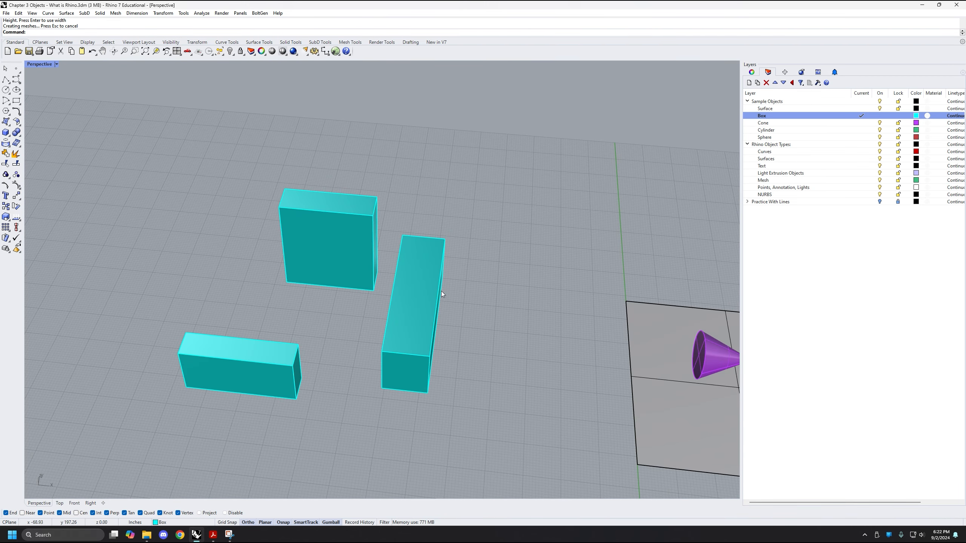
right_drag(441, 292, 391, 401)
click(366, 426)
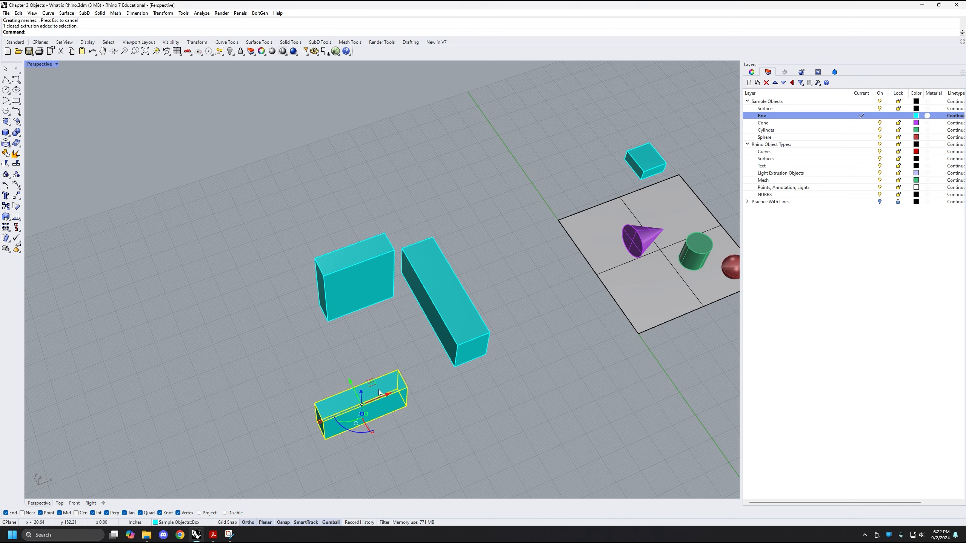
drag(370, 382, 389, 338)
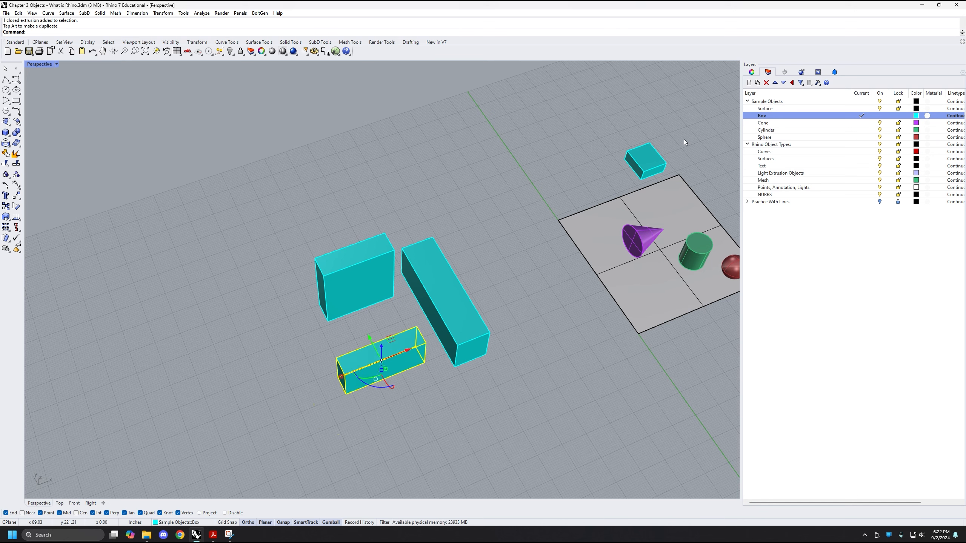
Check the object type of the new boxes in their object properties, selecting them one after another, and clear the selection
click(751, 72)
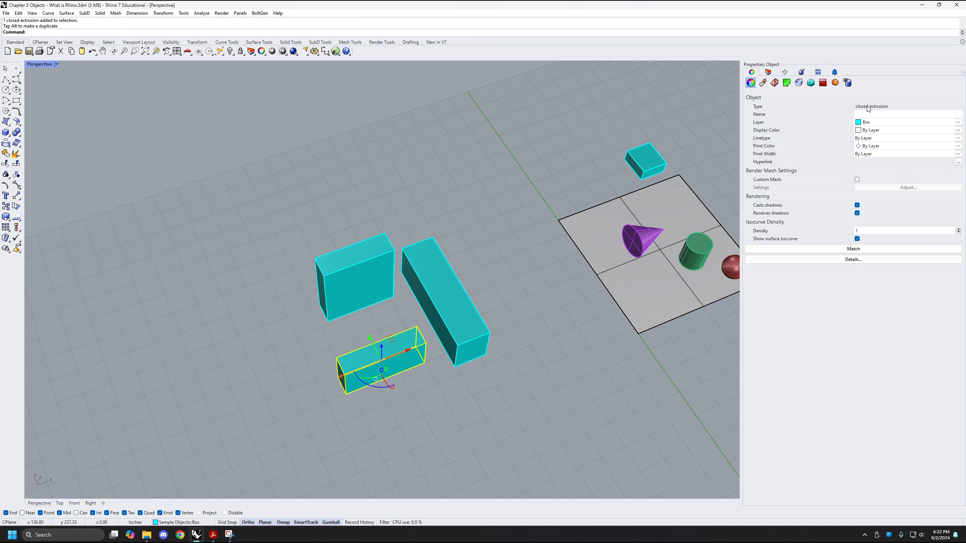
click(469, 382)
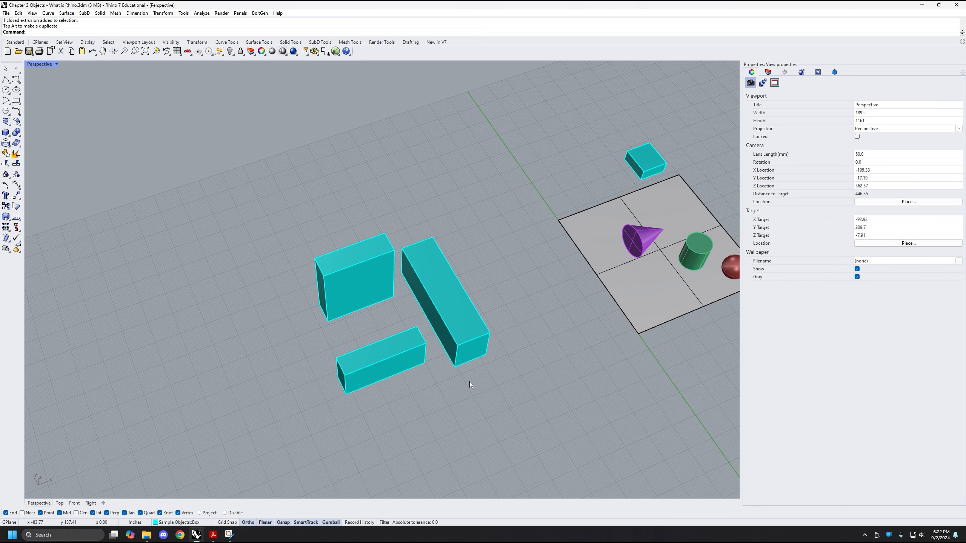
click(464, 345)
click(354, 285)
click(409, 364)
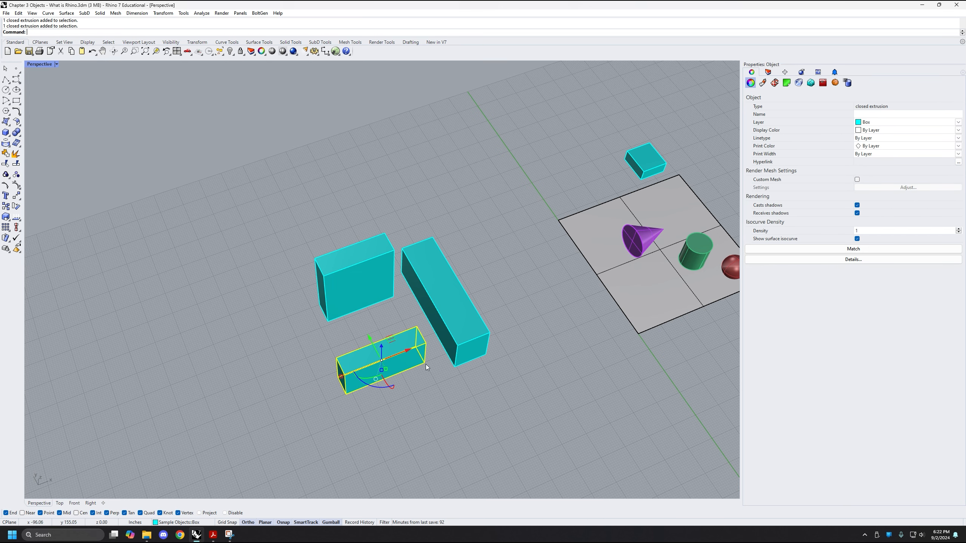
right_drag(486, 315, 501, 347)
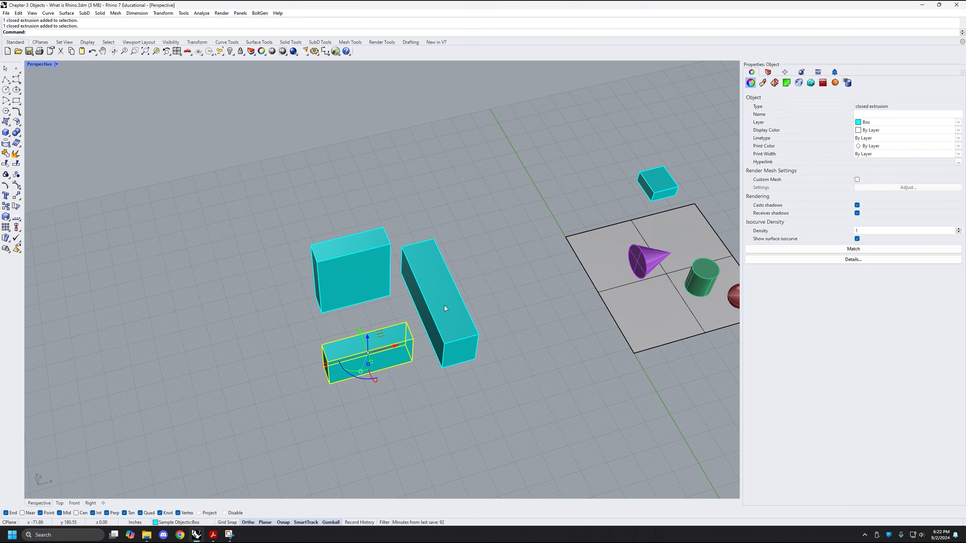
right_drag(436, 371, 501, 319)
click(480, 416)
Start a vertical solid cone with its base centre on the empty ground beside the boxes and a base radius of 10 inches
shift+right_drag(480, 416, 460, 389)
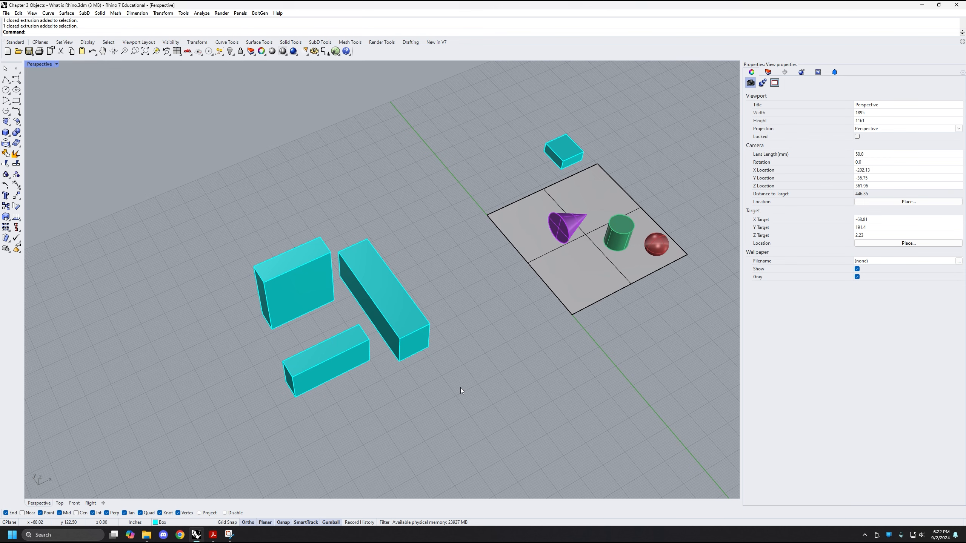
shift+right_drag(543, 418, 536, 396)
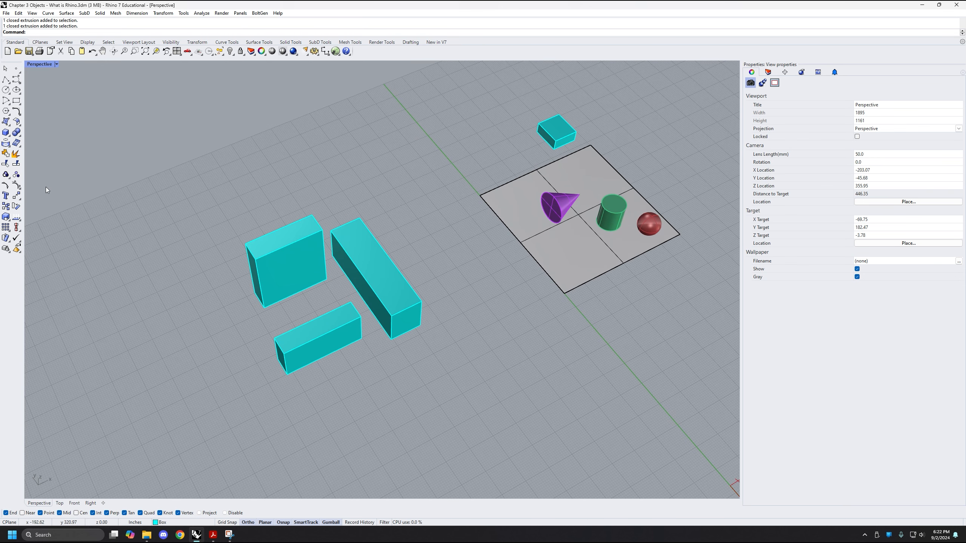
click(9, 138)
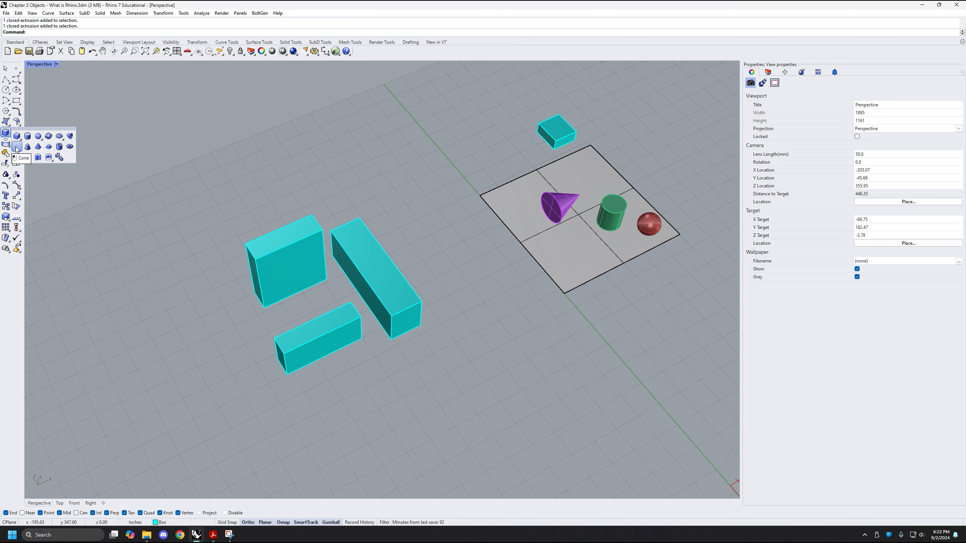
click(17, 147)
shift+right_drag(242, 378, 315, 341)
shift+right_drag(246, 314, 290, 346)
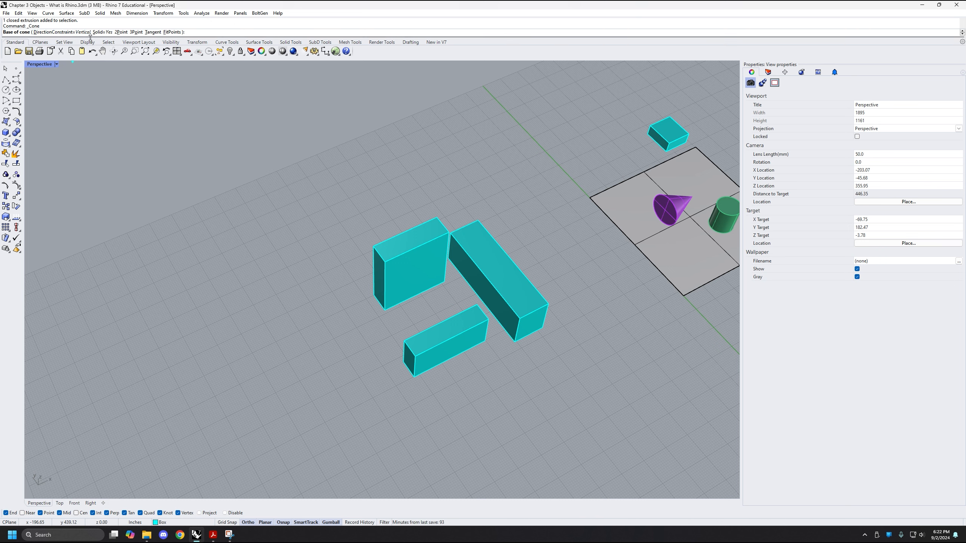
click(279, 389)
scroll(278, 388, up, 6)
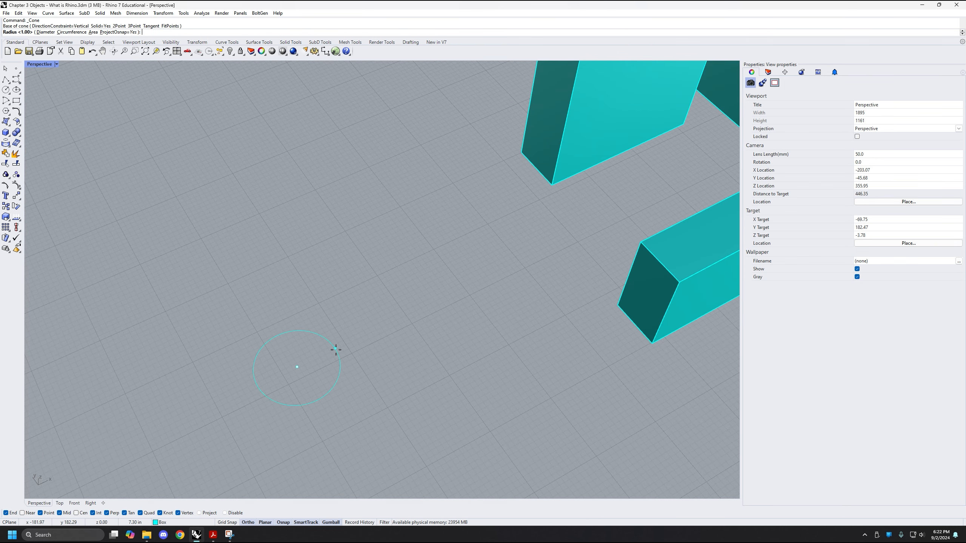
scroll(336, 349, down, 4)
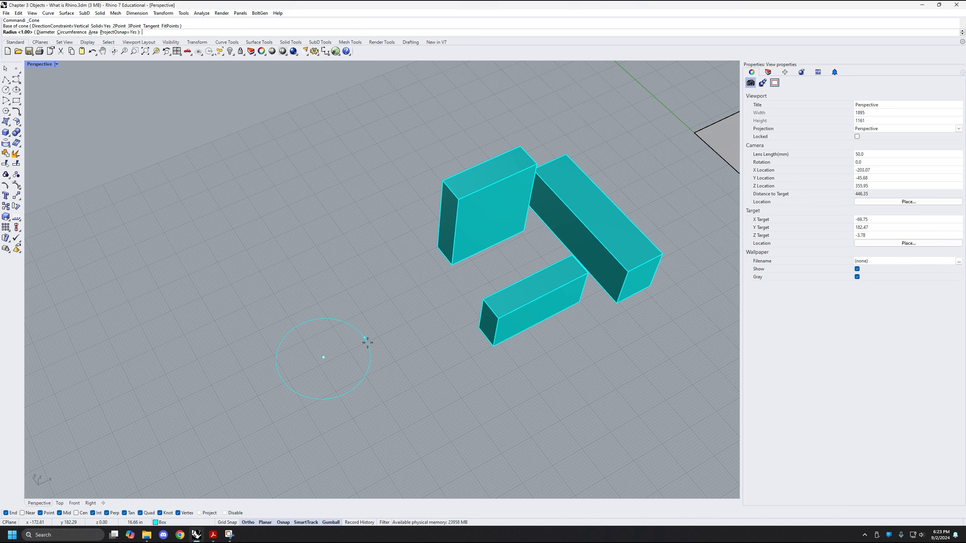
text(10)
key(Return)
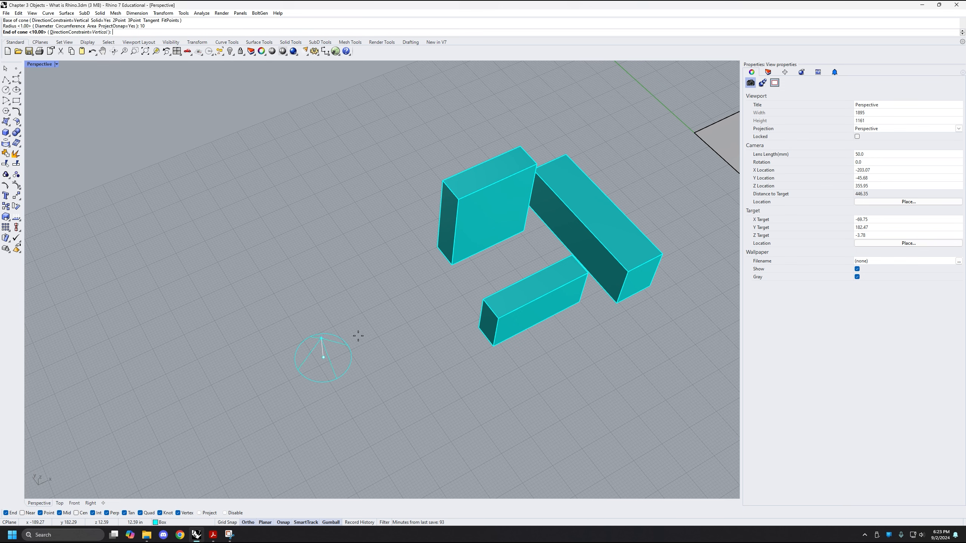
Finish the cone with a height of 40 inches
right_drag(357, 334, 352, 293)
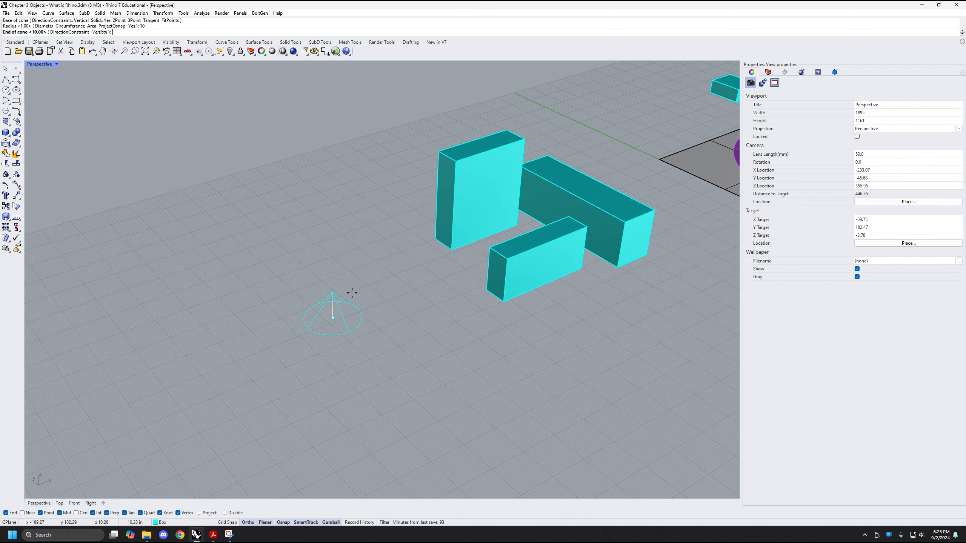
scroll(336, 290, up, 3)
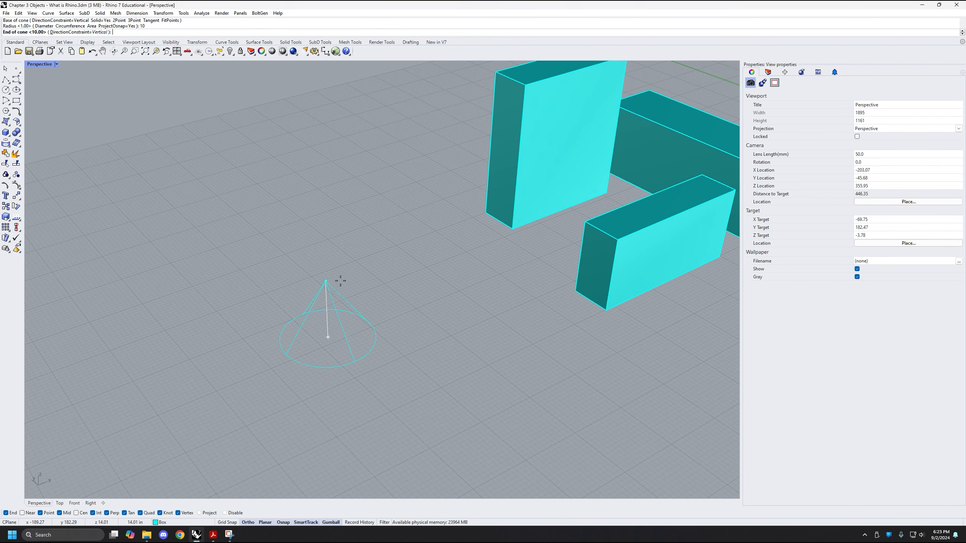
right_drag(355, 263, 371, 218)
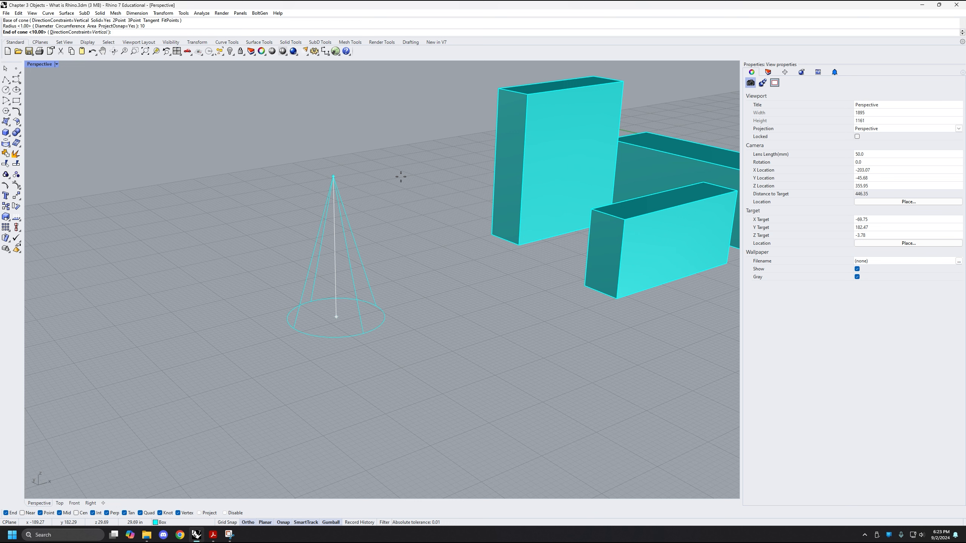
text(40)
key(Return)
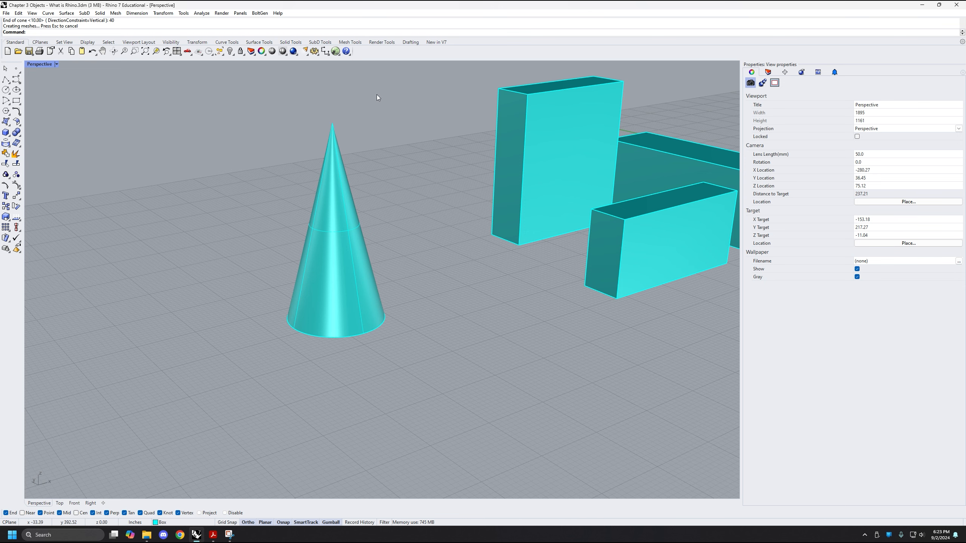
Start a corner-to-corner box on the empty ground in front of the cone with a base length of 50 inches
right_drag(428, 208, 397, 218)
scroll(375, 202, down, 4)
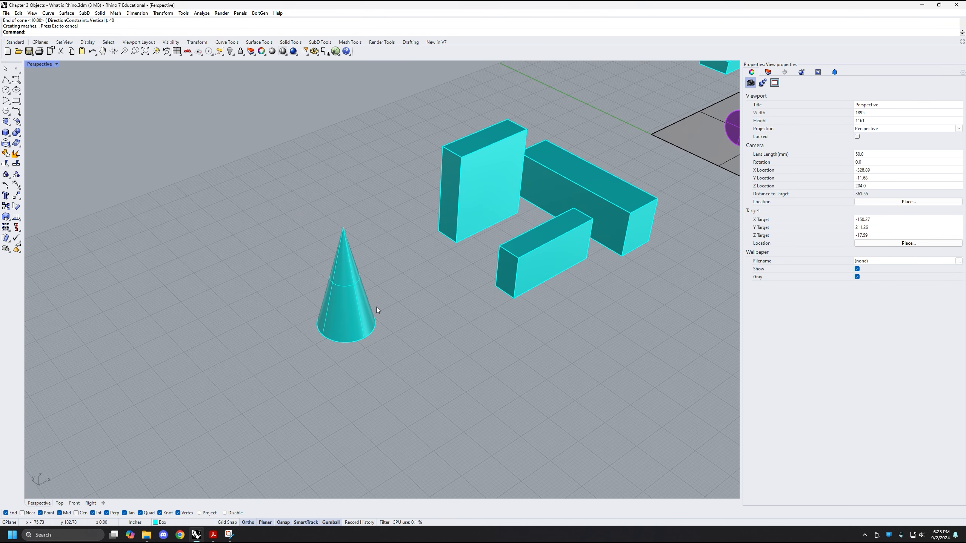
click(5, 134)
shift+right_drag(390, 407, 367, 354)
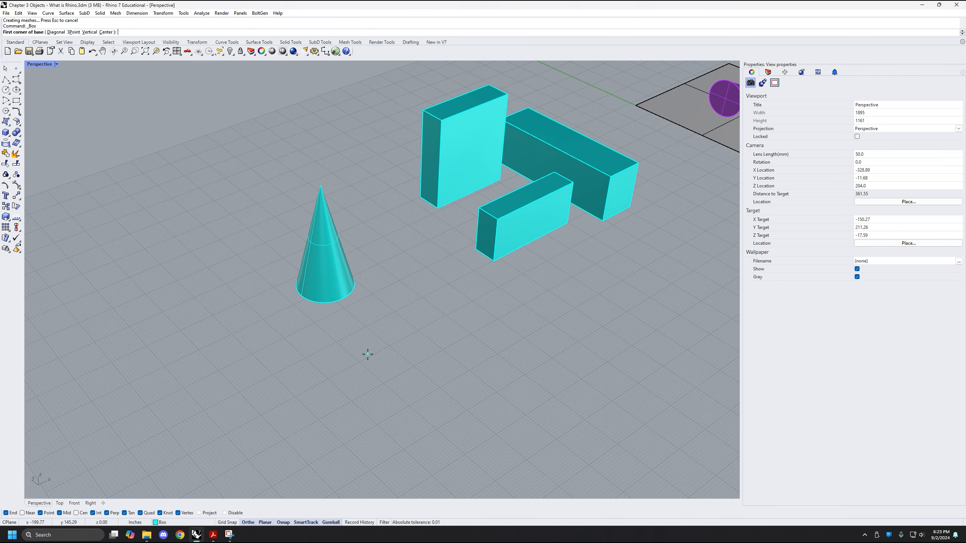
click(398, 429)
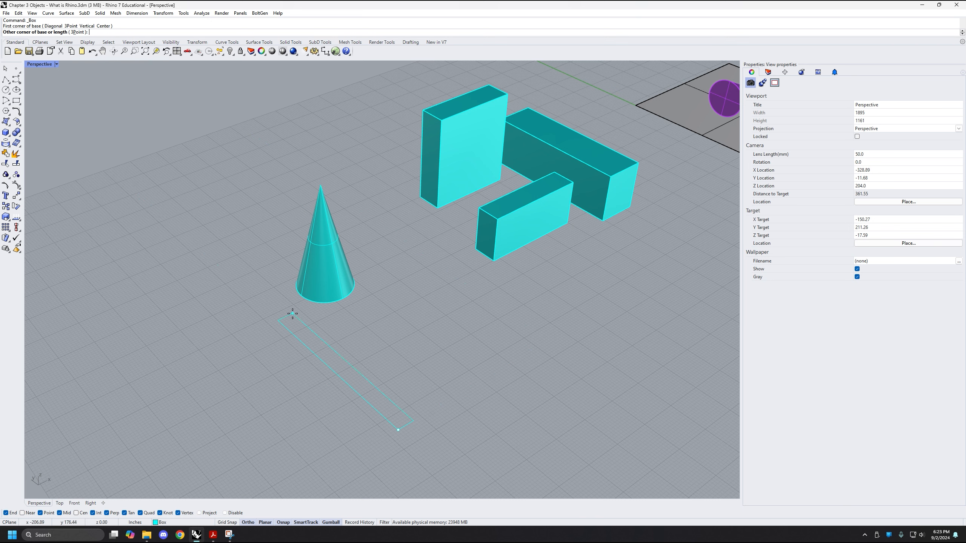
right_drag(450, 397, 339, 371)
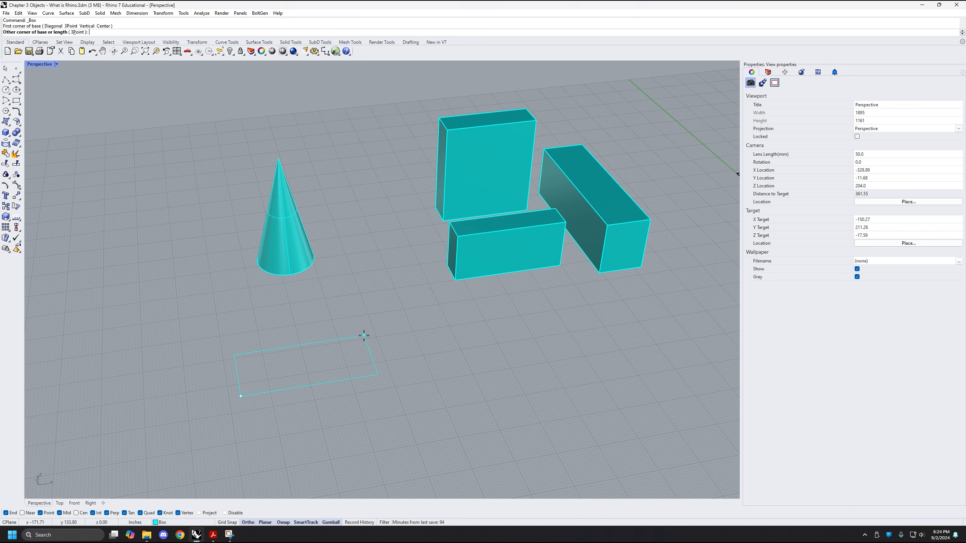
text(50)
scroll(384, 326, down, 5)
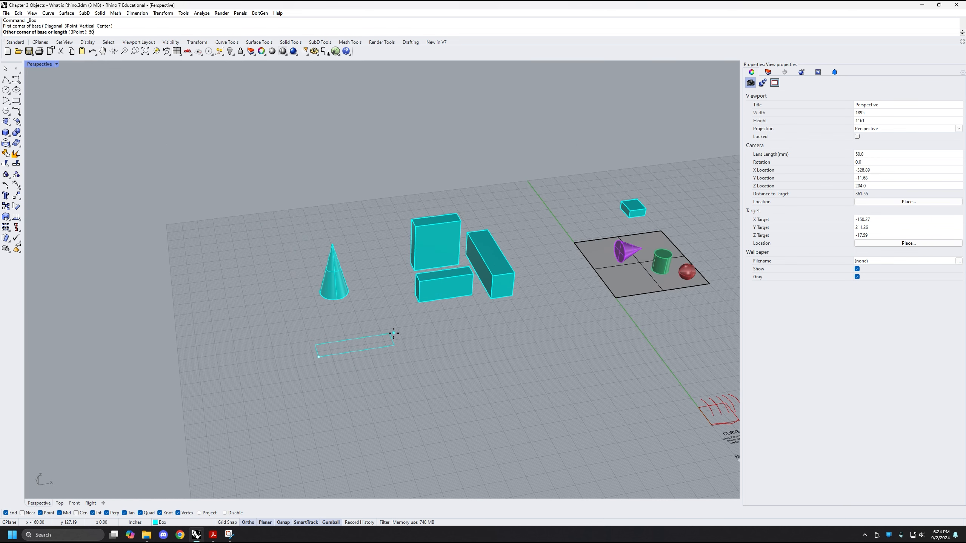
scroll(322, 333, down, 4)
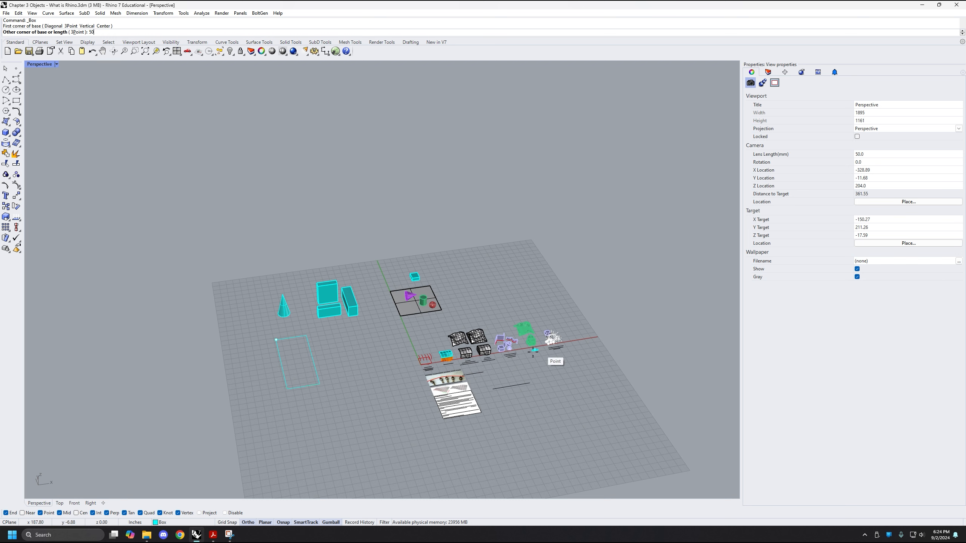
scroll(294, 326, up, 4)
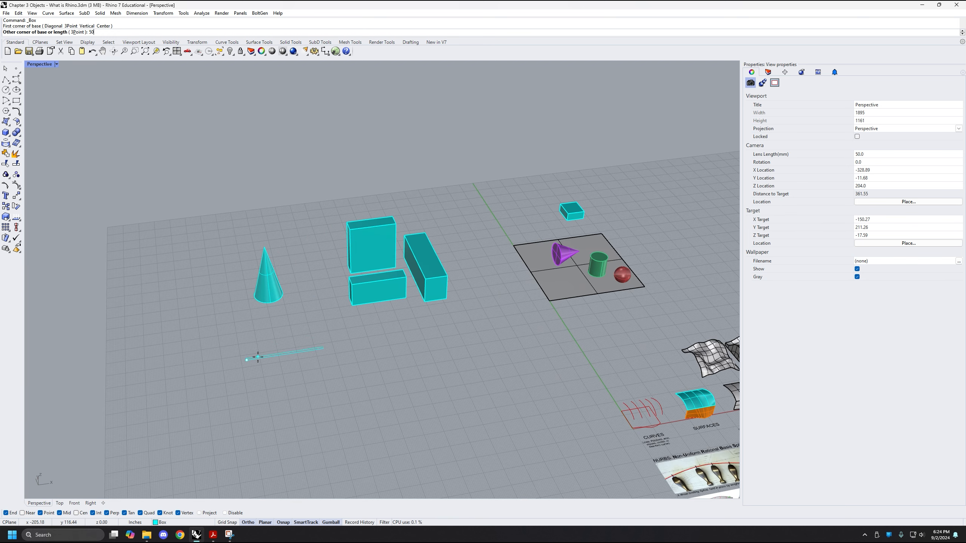
scroll(323, 347, up, 4)
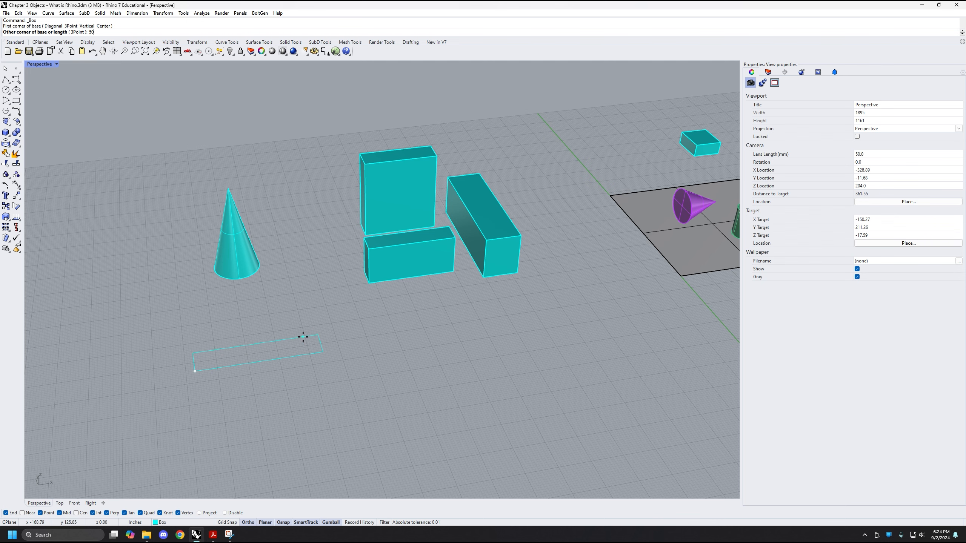
scroll(306, 339, up, 2)
shift+right_drag(279, 337, 358, 350)
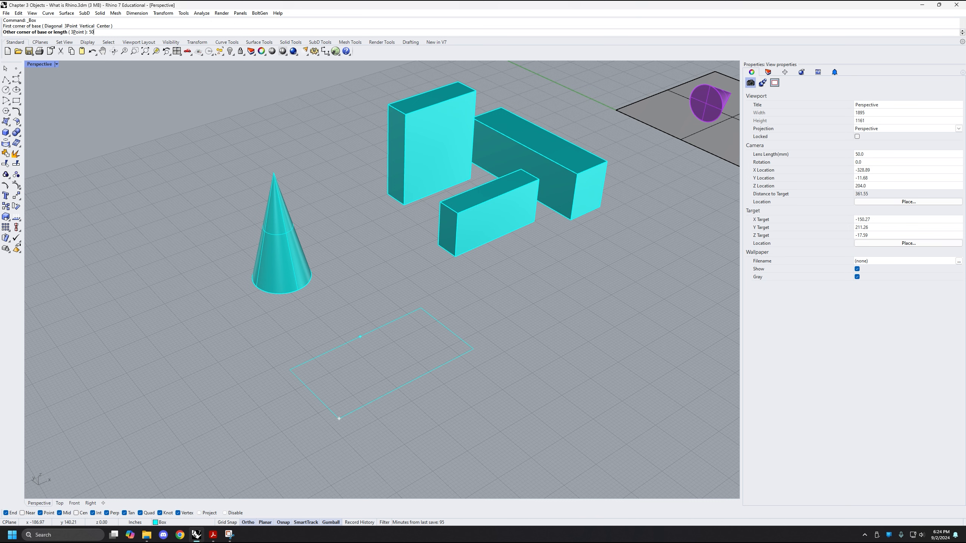
key(Return)
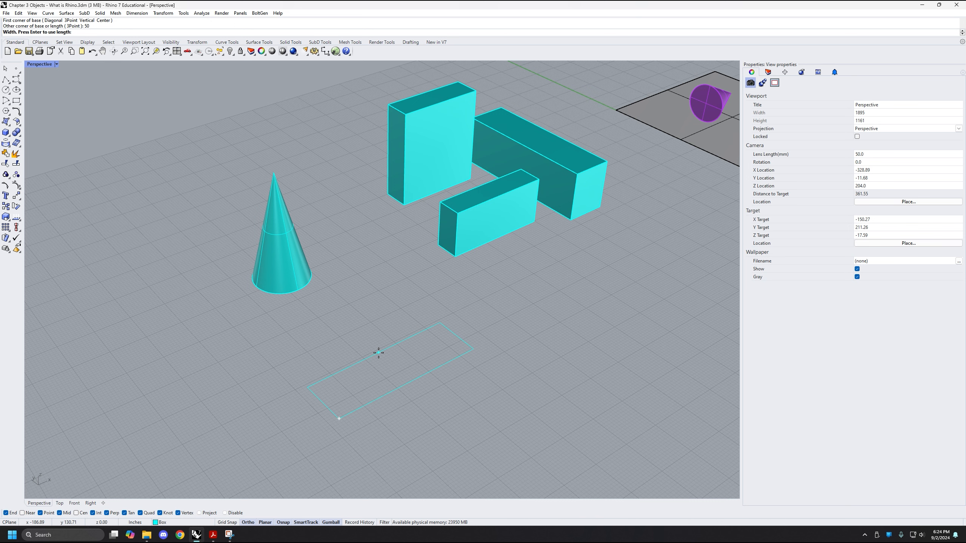
Finish the box with a width of 30 inches and a height of 10 inches
text(30)
key(Return)
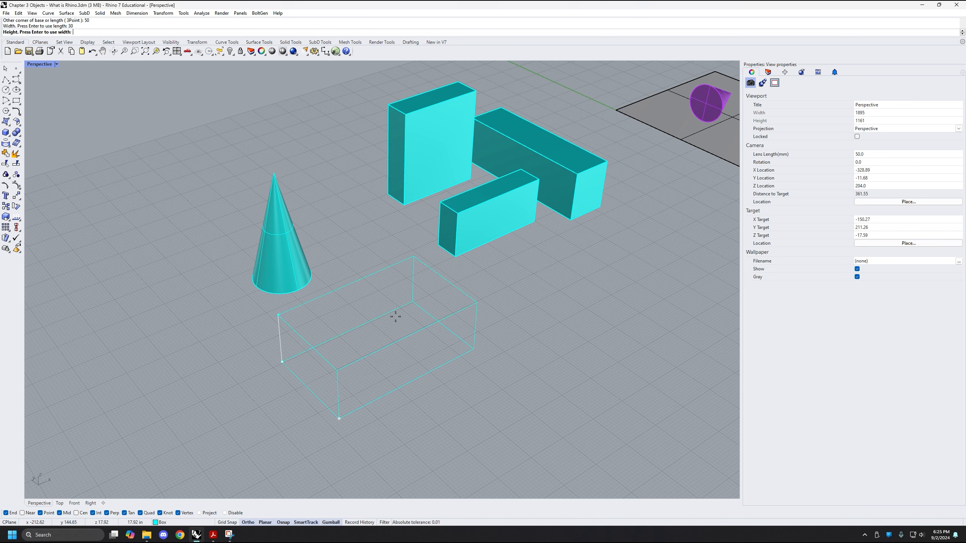
text(10)
key(Return)
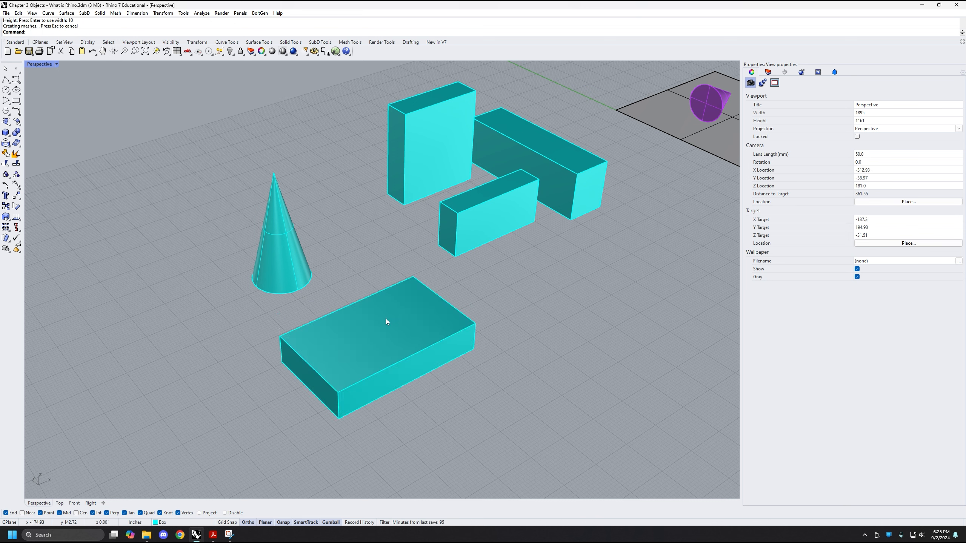
Check the object type of the new flat box and of the three earlier boxes in their object properties
click(458, 357)
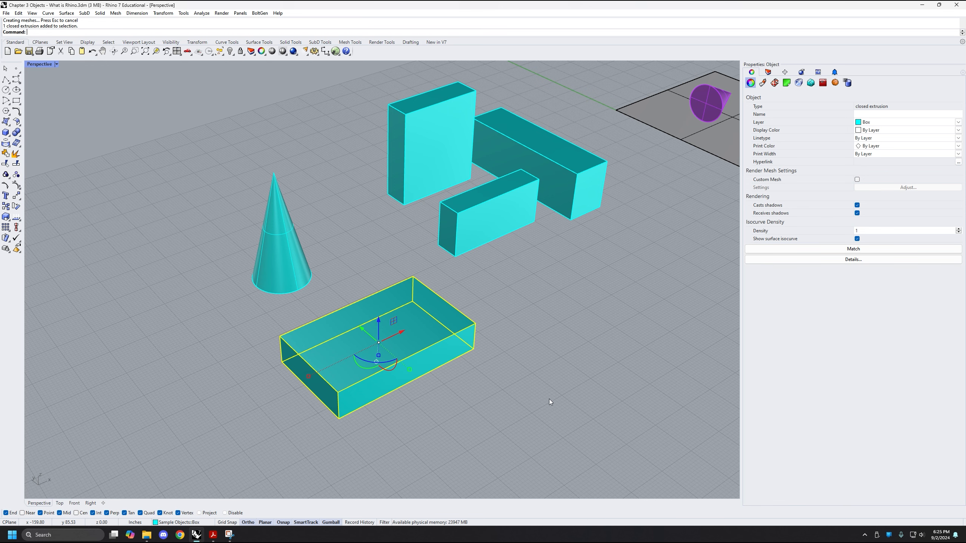
scroll(550, 399, down, 5)
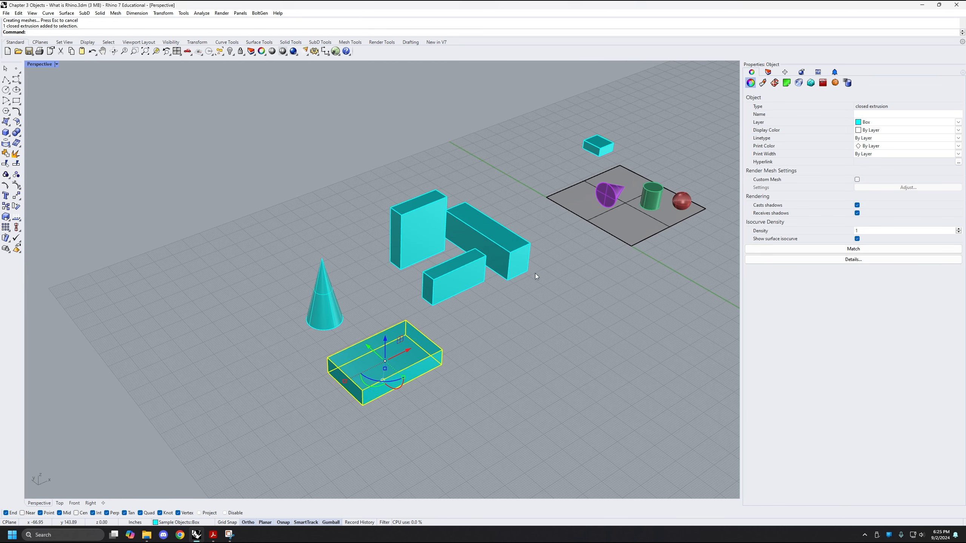
scroll(494, 247, up, 3)
drag(467, 225, 394, 279)
shift+right_drag(409, 332, 521, 182)
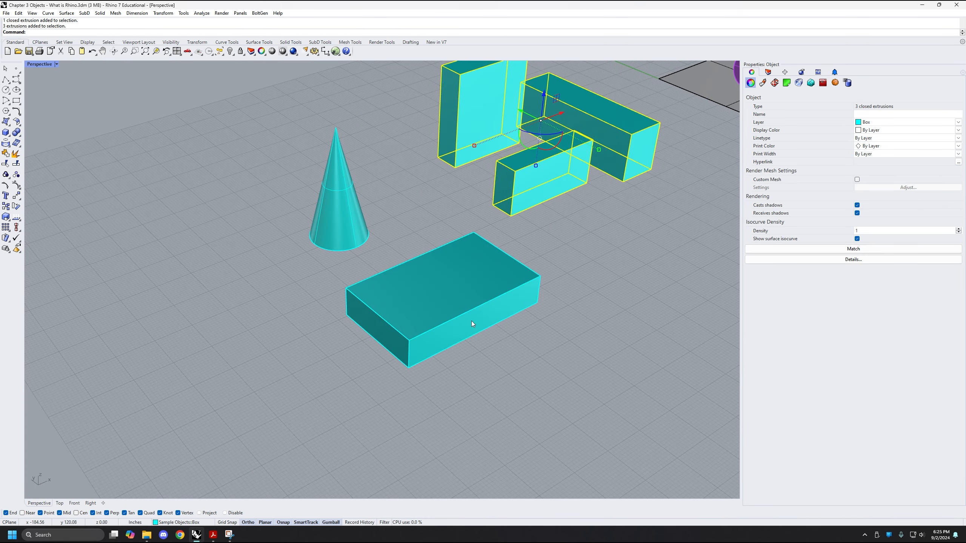
click(470, 321)
Check the cone's object type in its object properties and clear the selection
mouse_move(423, 275)
right_down()
mouse_move(410, 249)
mouse_move(424, 273)
mouse_move(402, 287)
mouse_move(427, 358)
mouse_move(421, 318)
right_up()
click(312, 243)
click(409, 292)
click(397, 308)
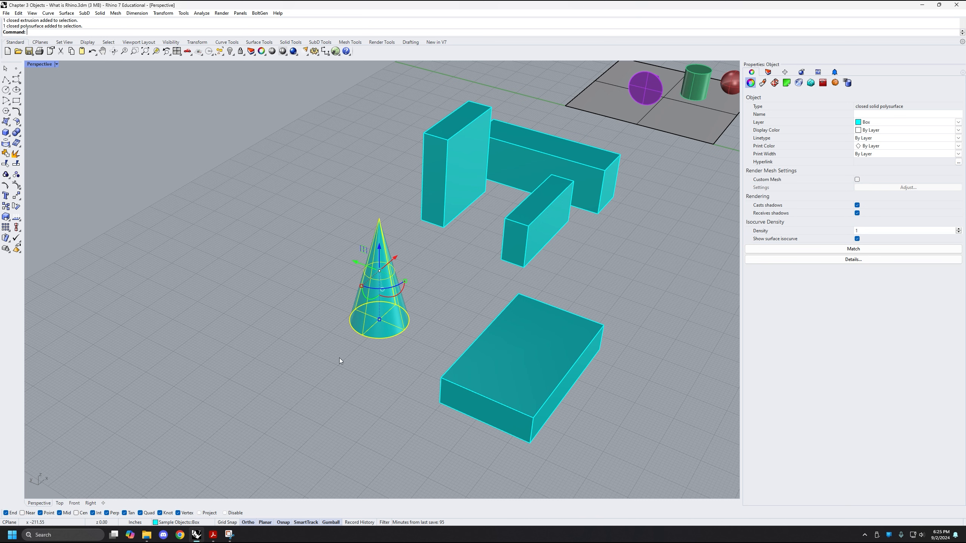
click(333, 370)
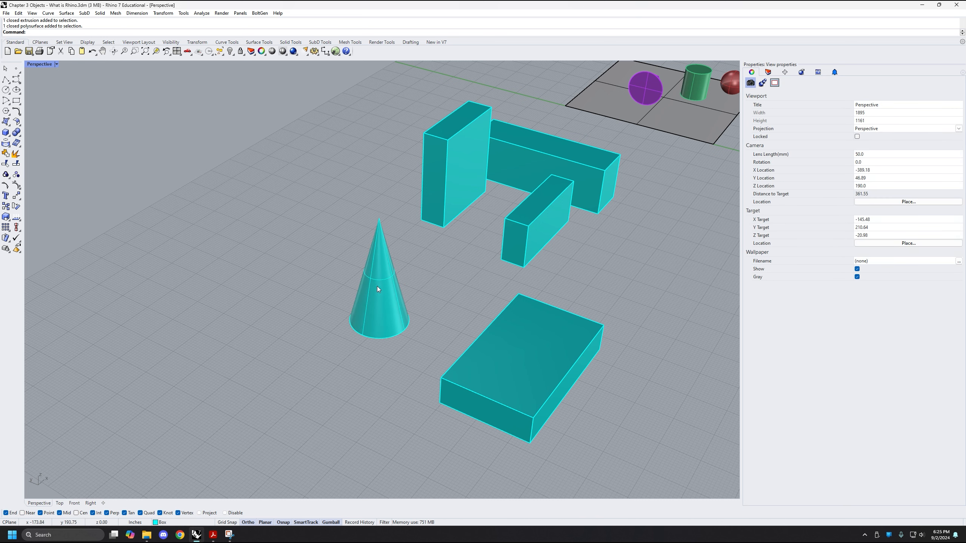
click(382, 271)
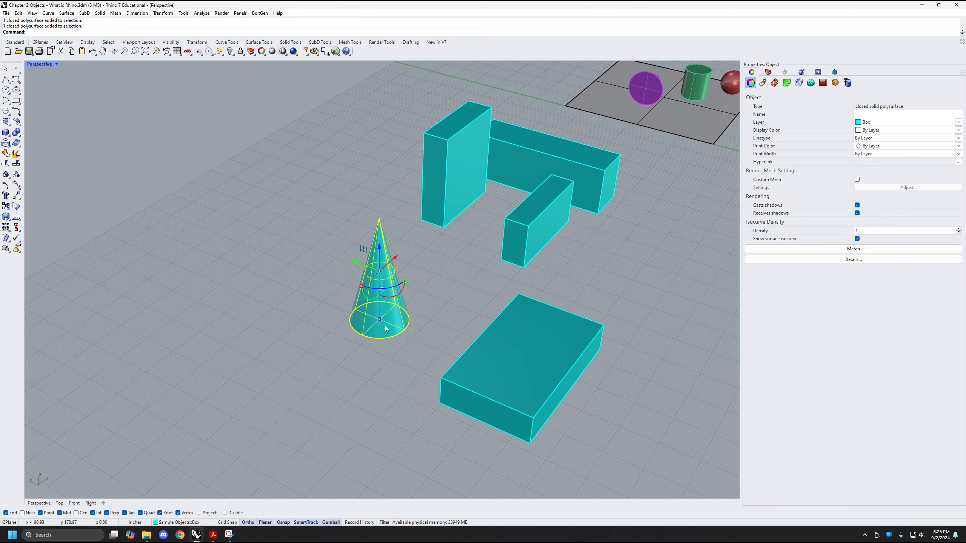
right_drag(386, 320, 362, 350)
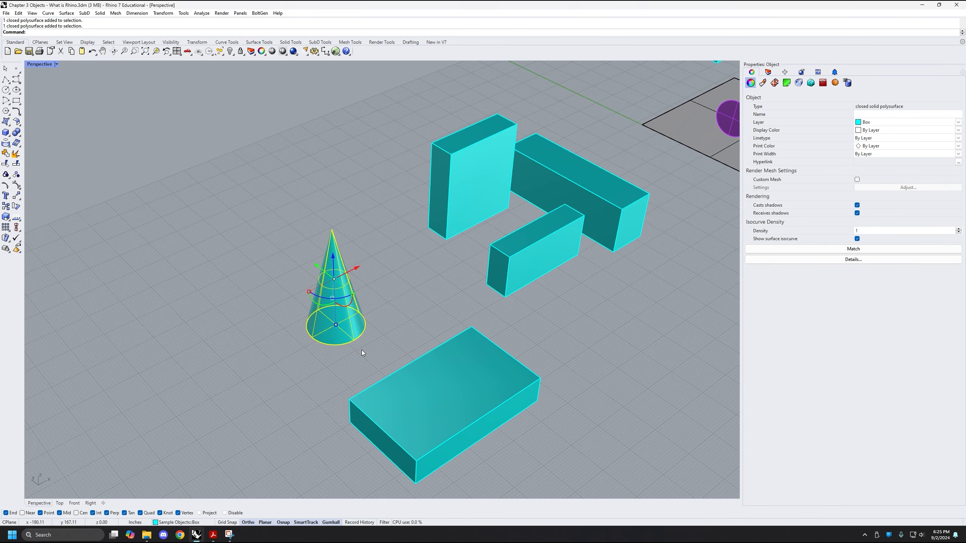
click(307, 363)
right_drag(278, 356, 289, 347)
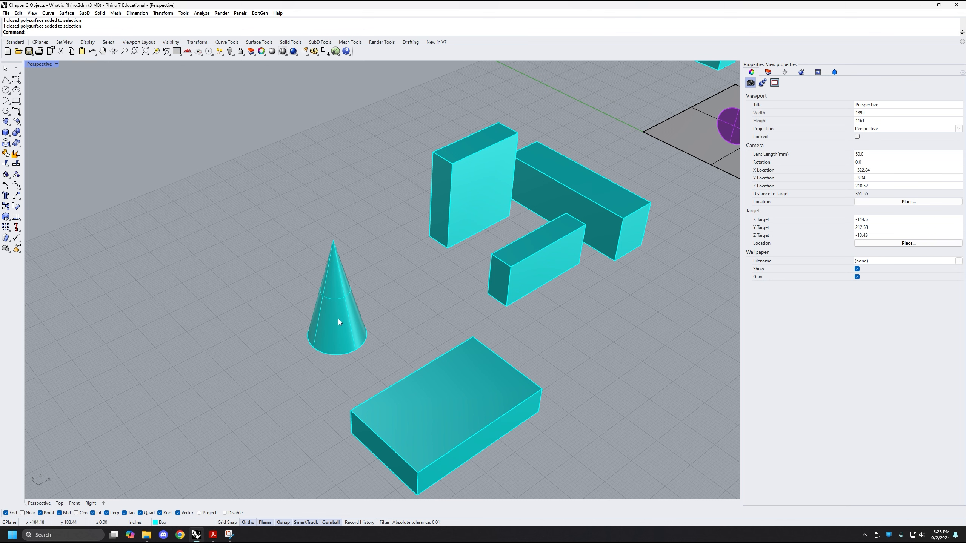
Select the upright cone and reassign it from the Box layer to the Cone layer
click(336, 301)
scroll(335, 301, up, 3)
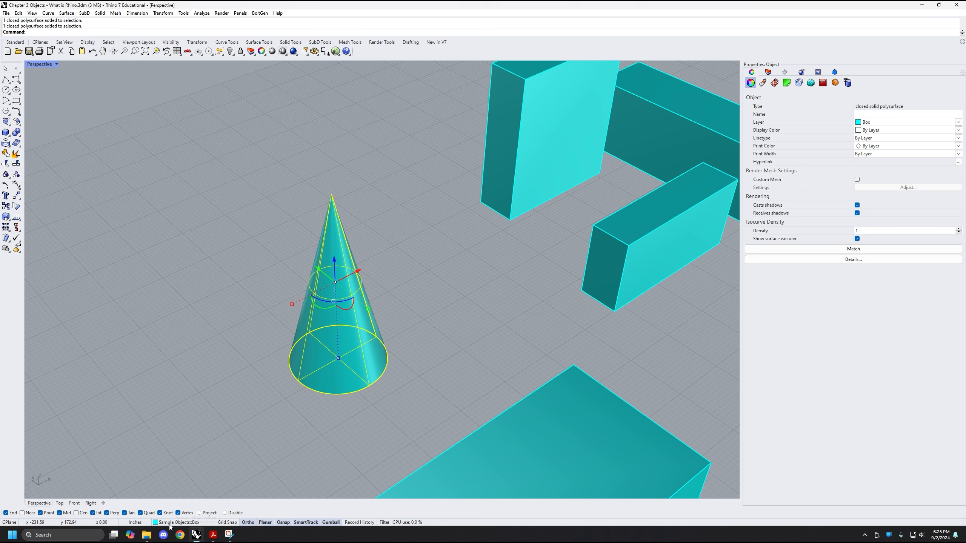
click(200, 523)
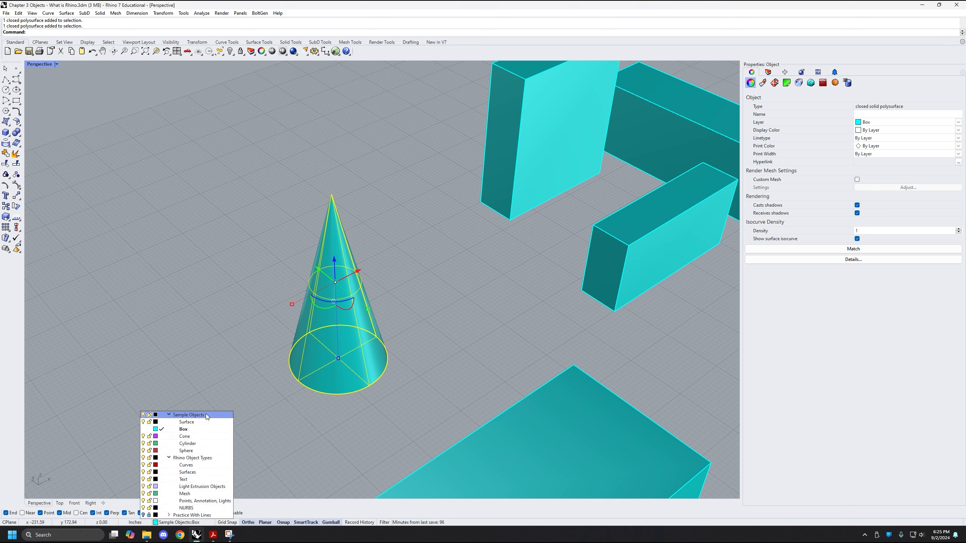
click(184, 436)
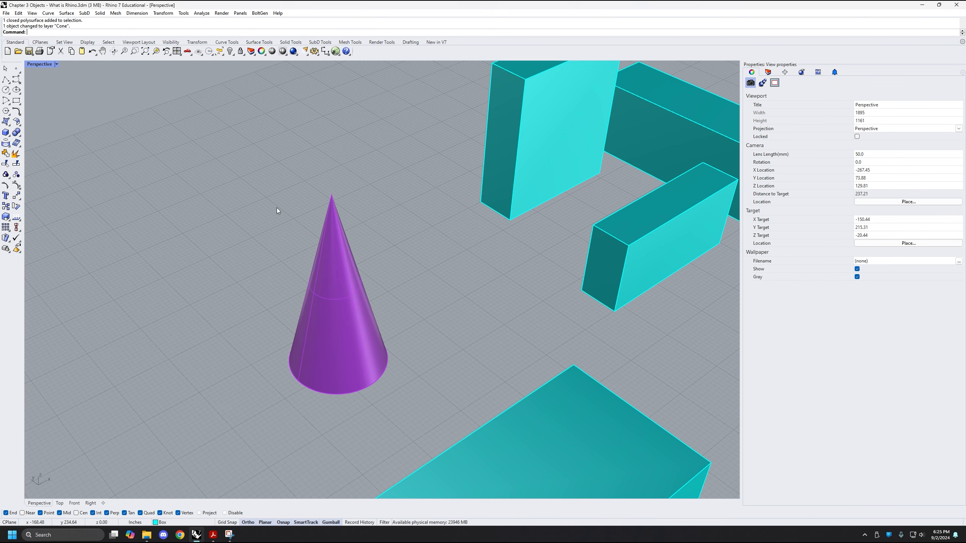
Show the layer list, select the three grouped boxes behind the flat box, and change their object layer to Cone
scroll(359, 287, down, 4)
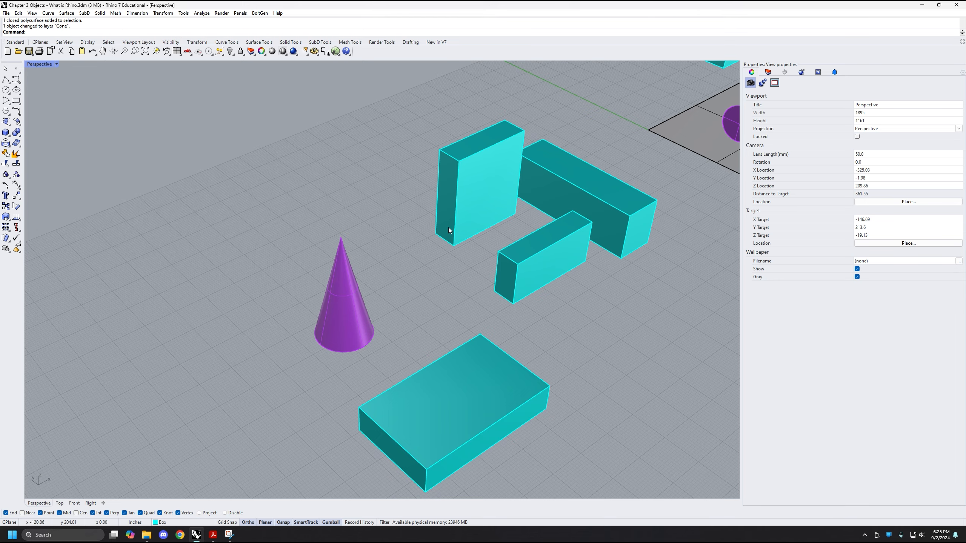
shift+right_drag(448, 227, 359, 247)
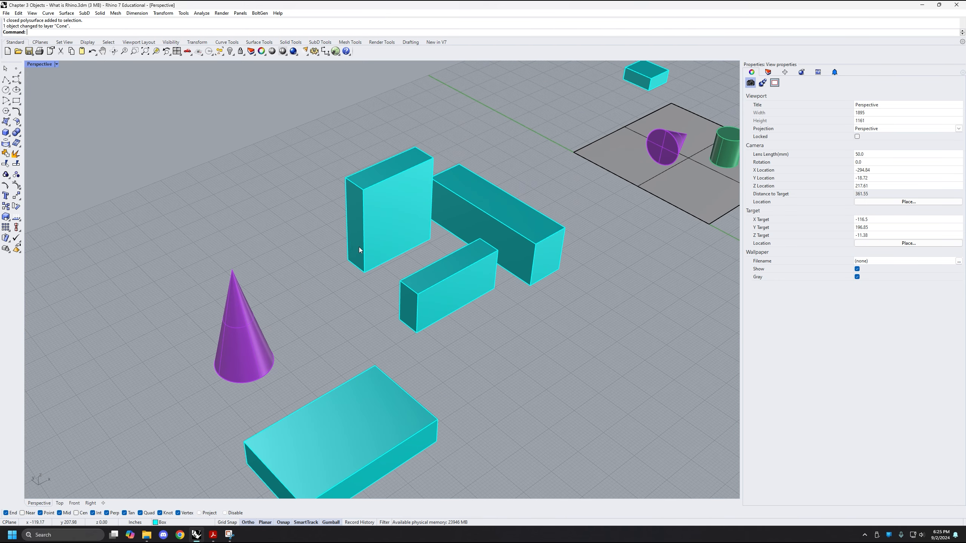
click(768, 73)
scroll(566, 178, down, 3)
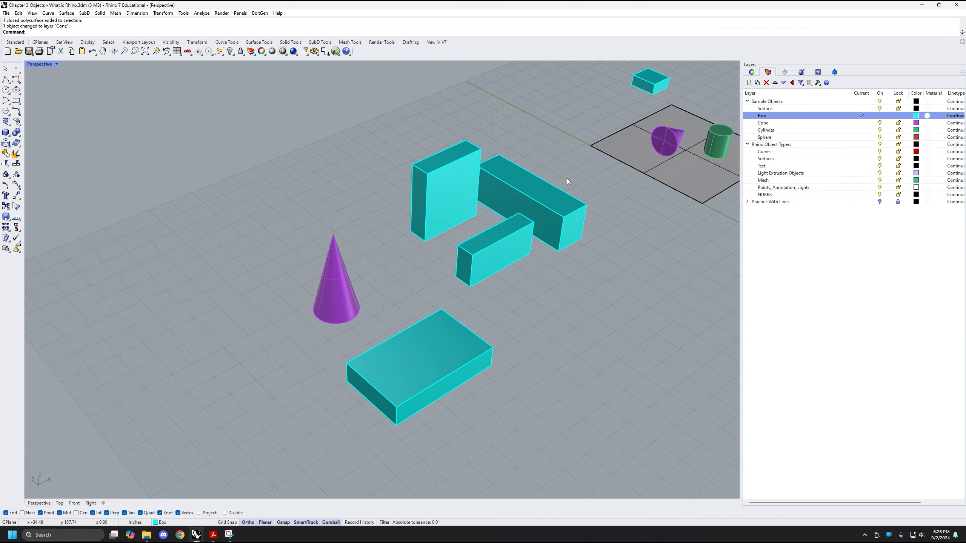
shift+right_drag(566, 178, 394, 240)
shift+right_drag(366, 309, 306, 307)
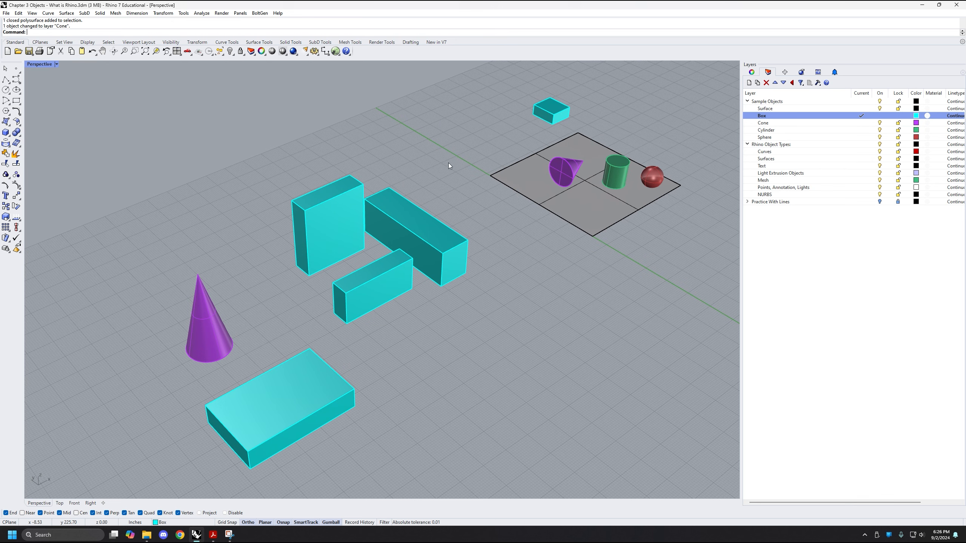
drag(448, 163, 337, 285)
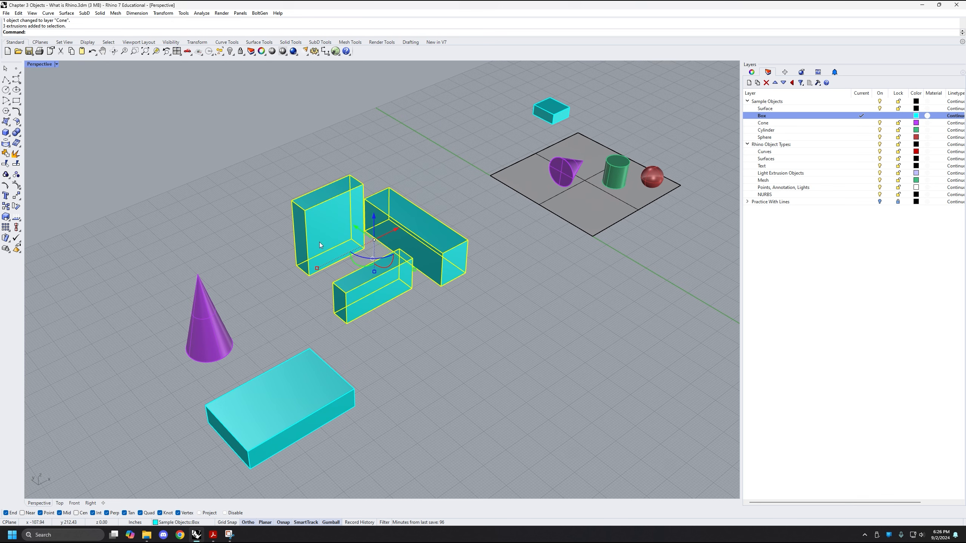
shift+right_drag(388, 223, 367, 255)
scroll(368, 257, up, 3)
scroll(382, 279, down, 2)
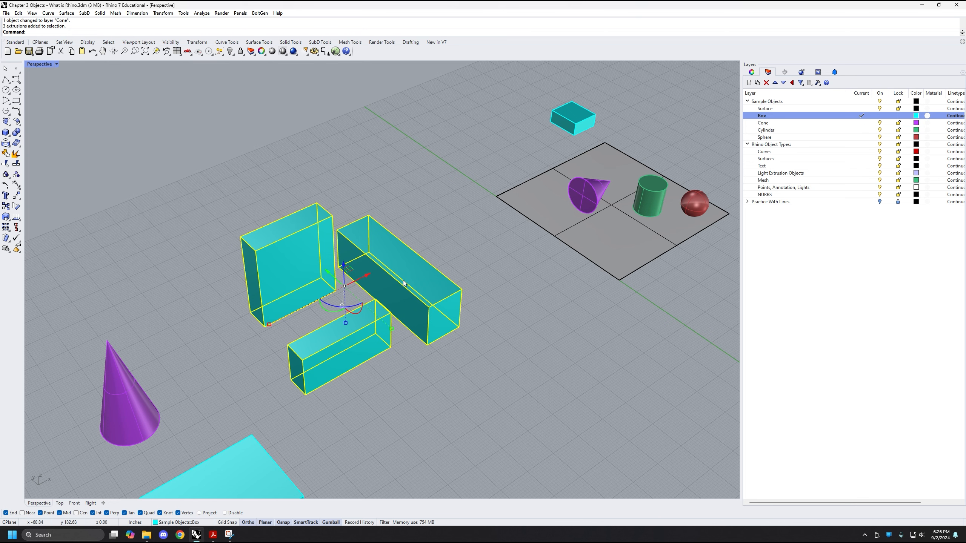
right_drag(399, 265, 476, 265)
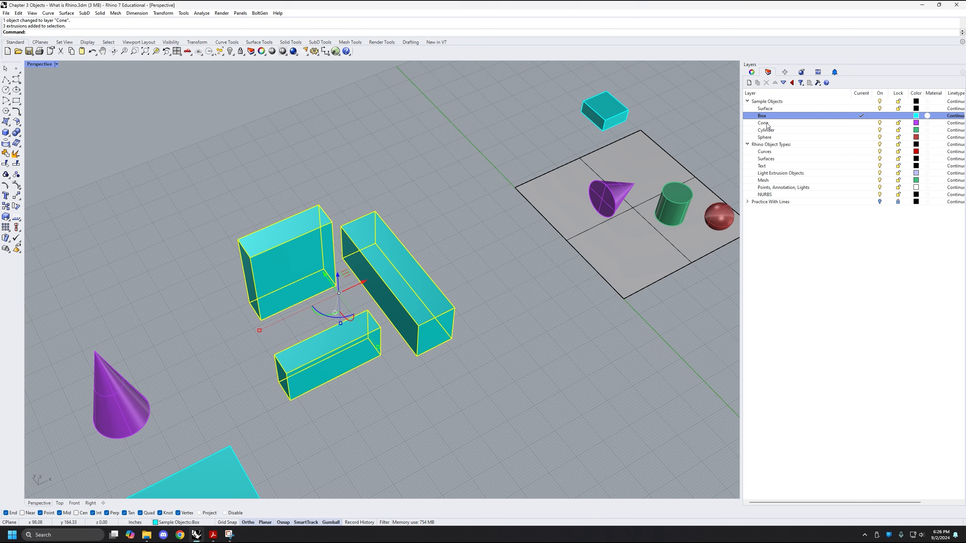
right_click(768, 125)
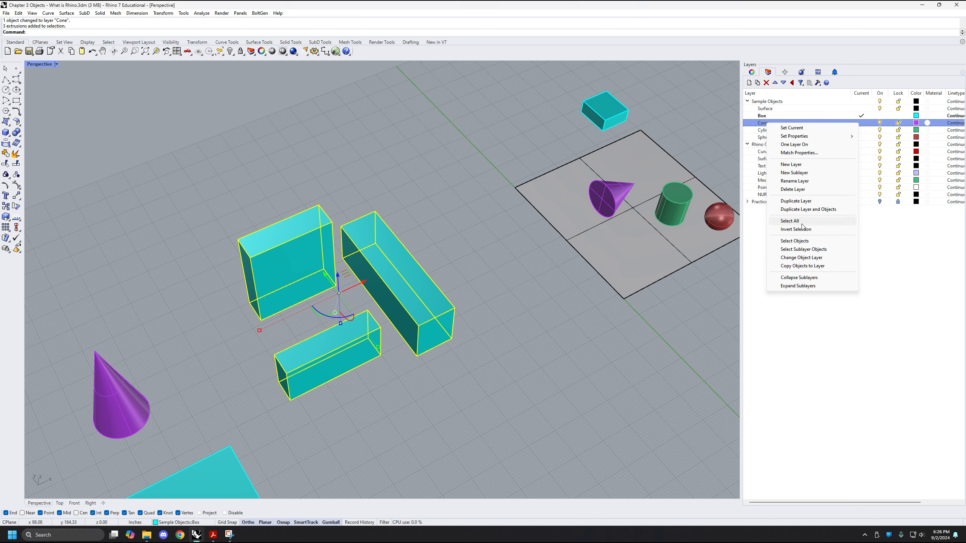
click(810, 258)
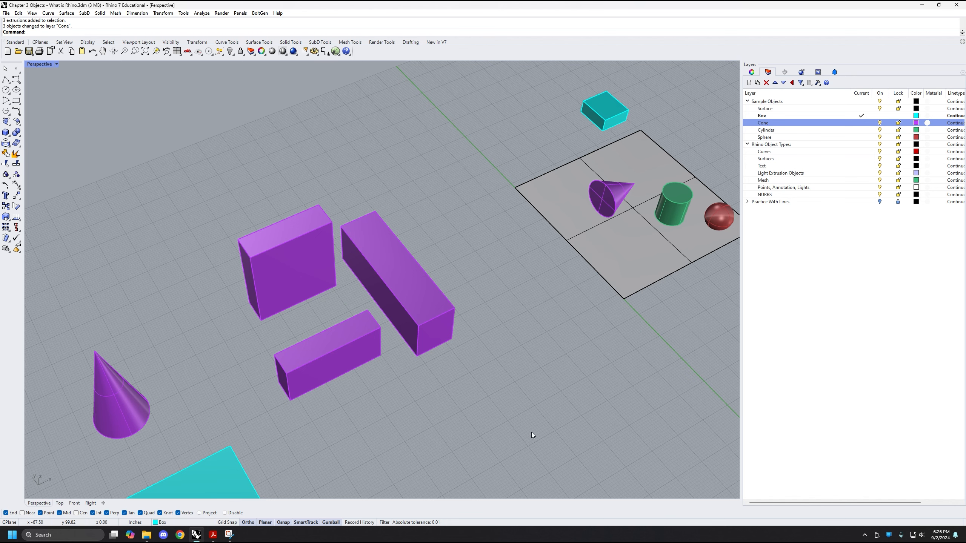
Select the three grouped boxes, reassign them from the Cone layer to the Box layer, and clear the selection
right_drag(451, 267, 464, 252)
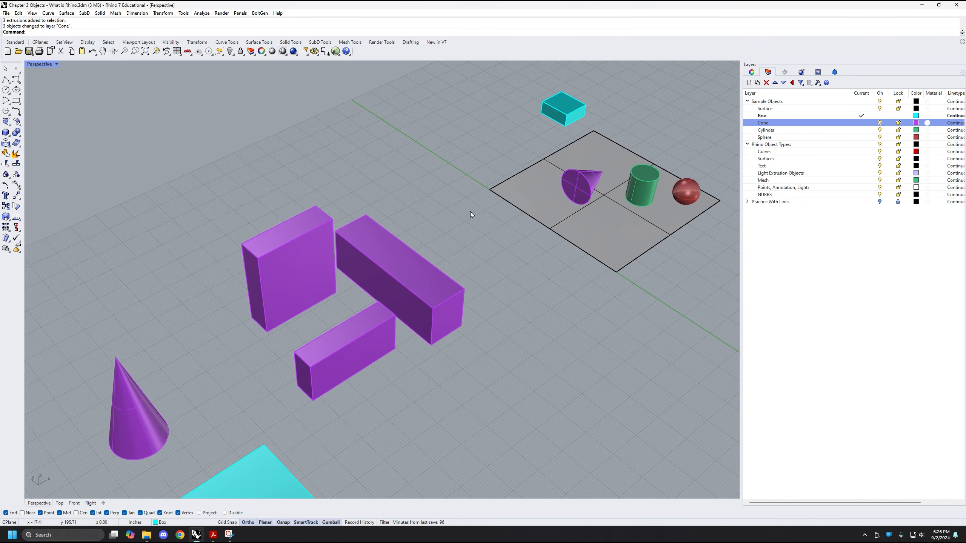
right_drag(471, 209, 461, 213)
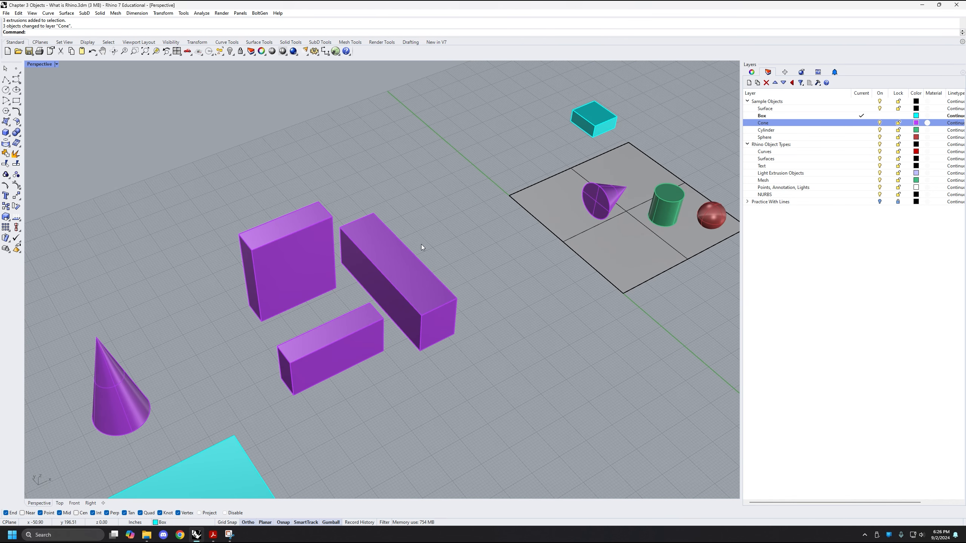
shift+right_drag(421, 244, 459, 217)
drag(477, 182, 308, 353)
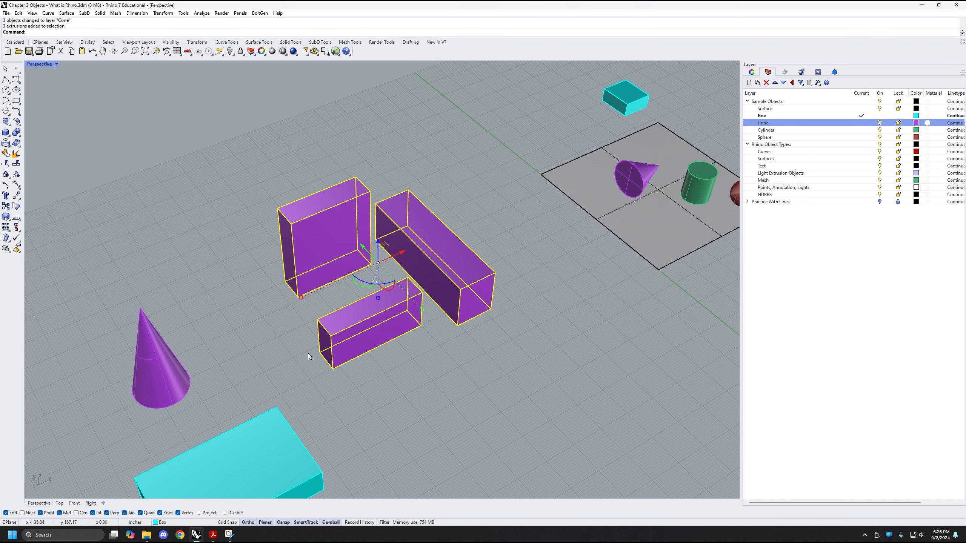
click(179, 522)
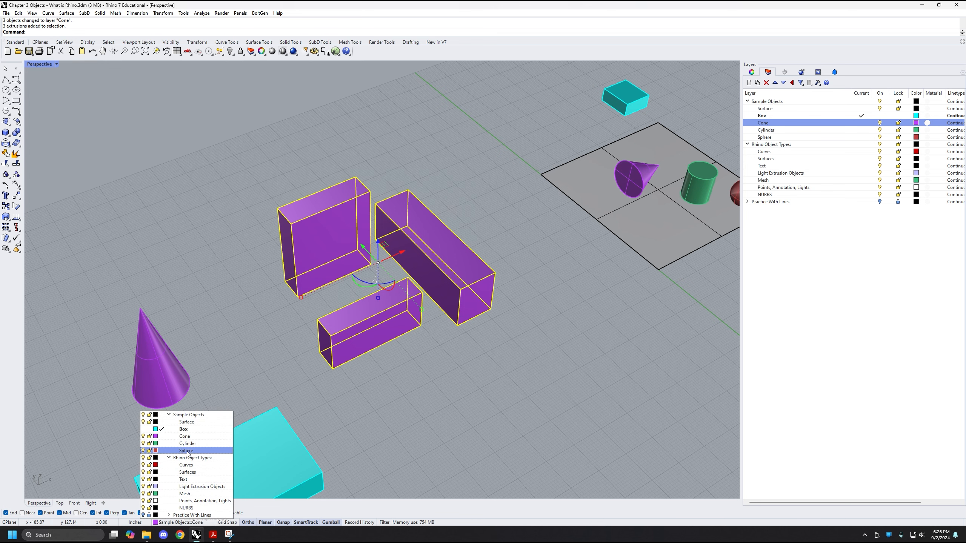
click(195, 429)
click(495, 372)
Reassign the three grouped boxes to the Cone layer with the ChangeLayer command and deselect them
right_drag(494, 371, 557, 375)
right_drag(493, 318, 420, 394)
right_drag(471, 154, 475, 182)
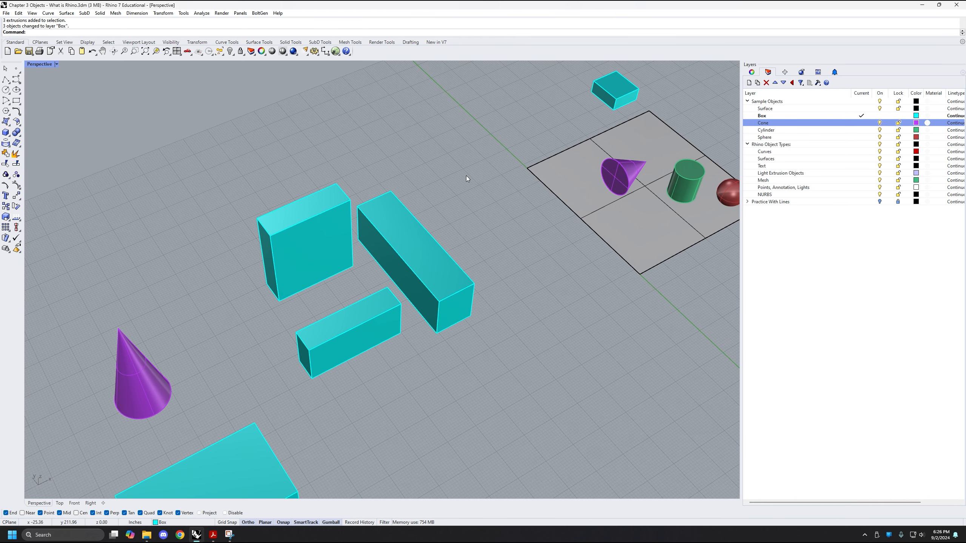
drag(460, 183, 329, 328)
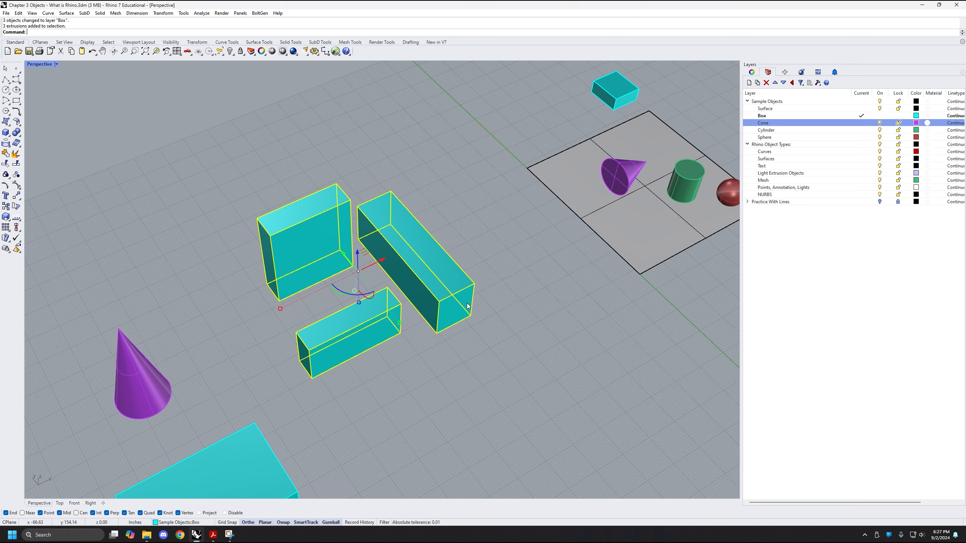
text(ChangeLayer)
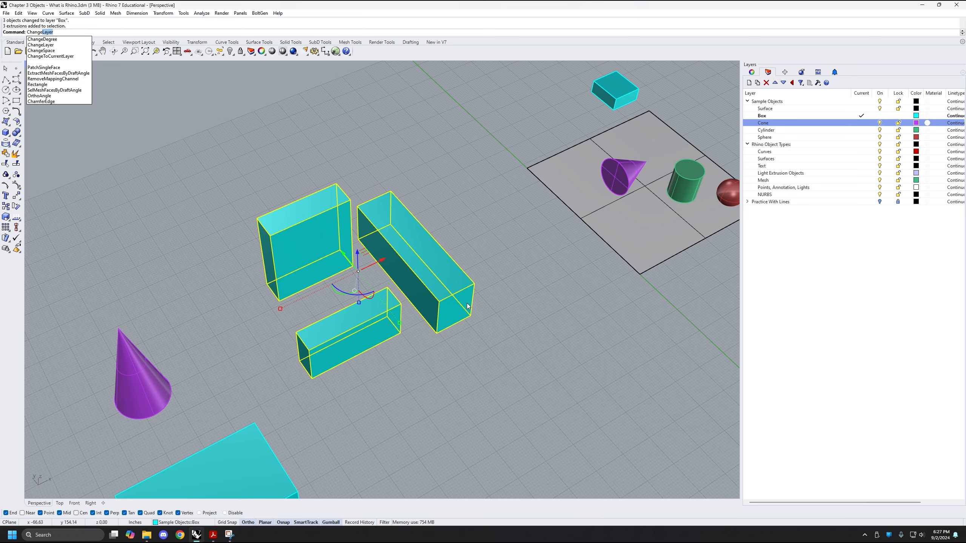
key(Return)
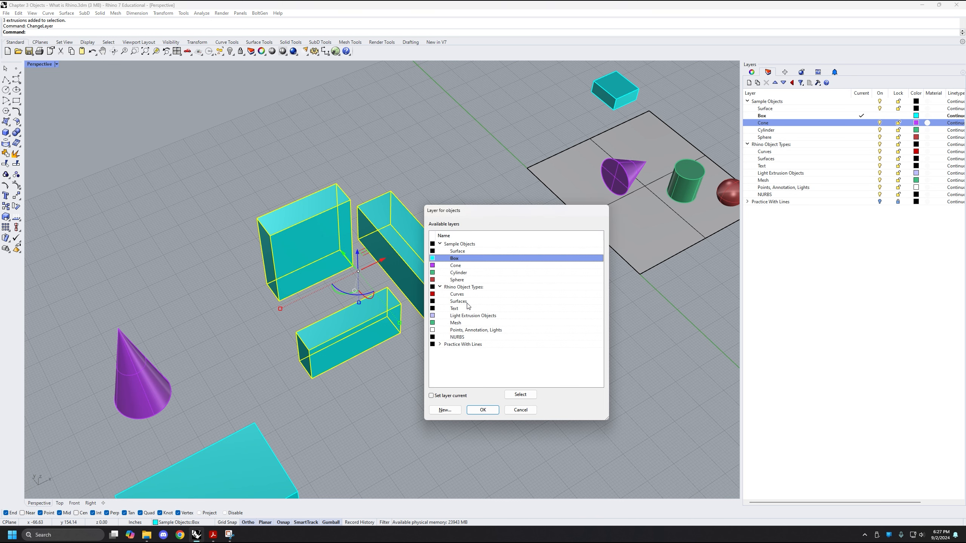
drag(461, 212, 424, 182)
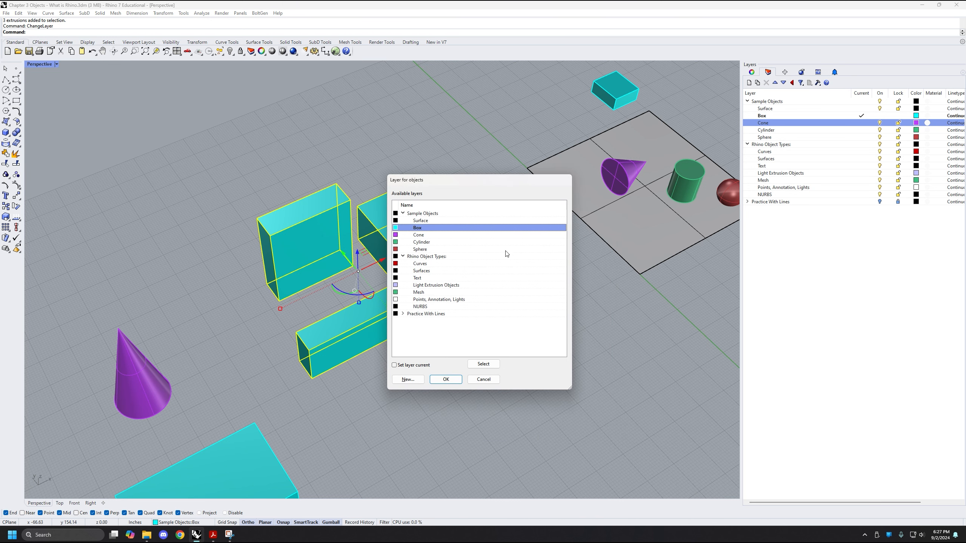
click(417, 236)
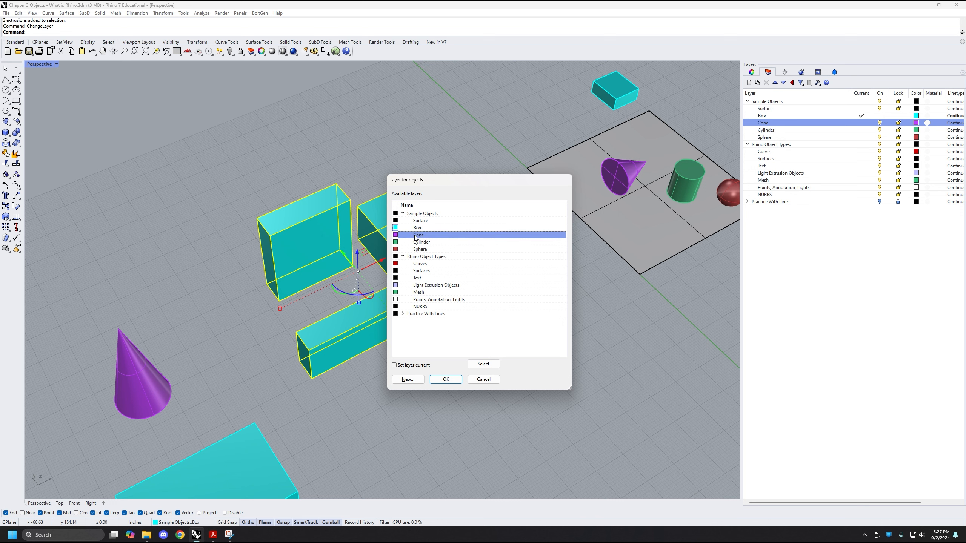
click(447, 379)
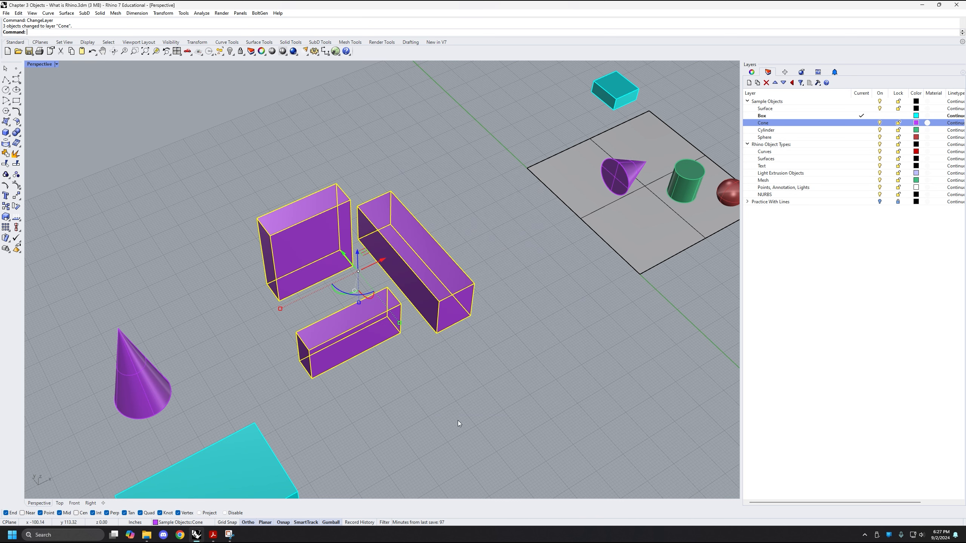
click(450, 420)
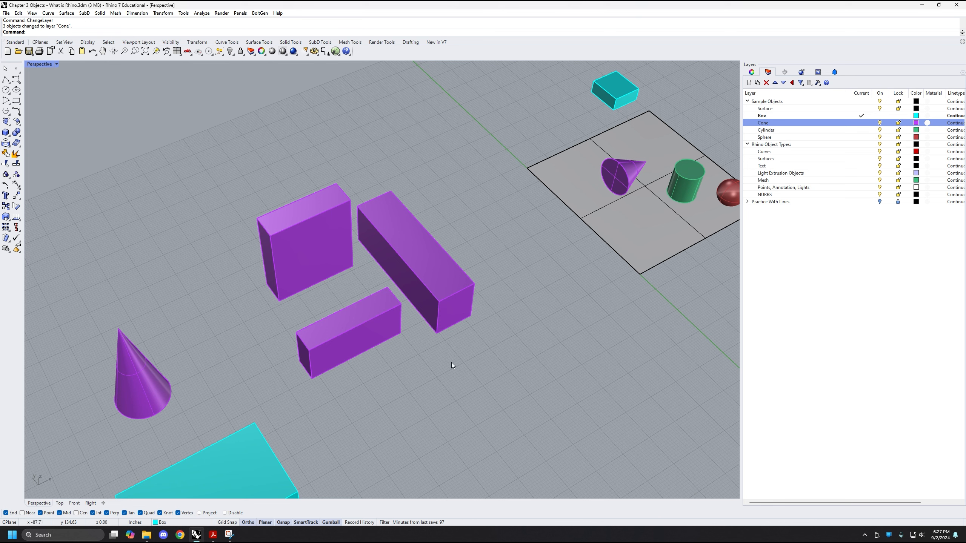
Select the three purple boxes, set their object layer back to Box, and deselect them
drag(474, 172, 334, 369)
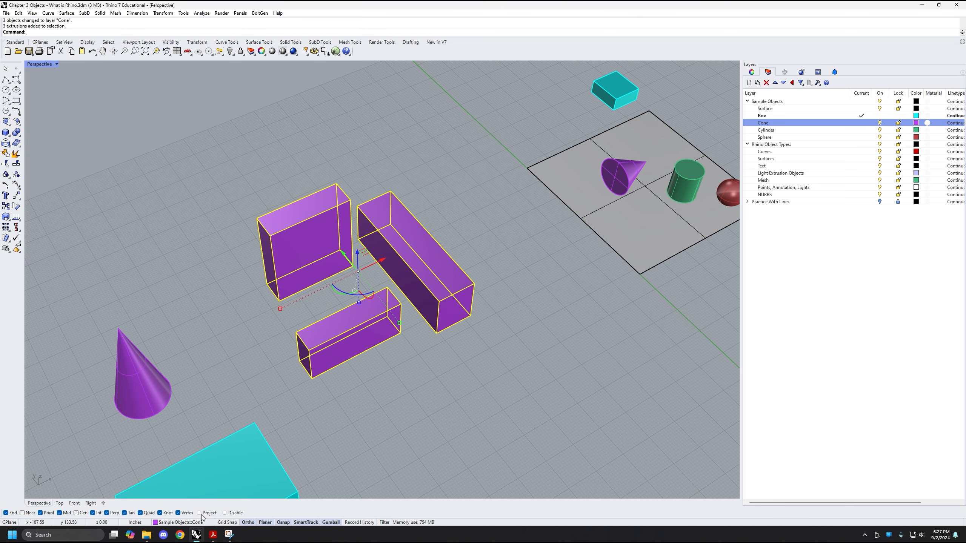
click(198, 526)
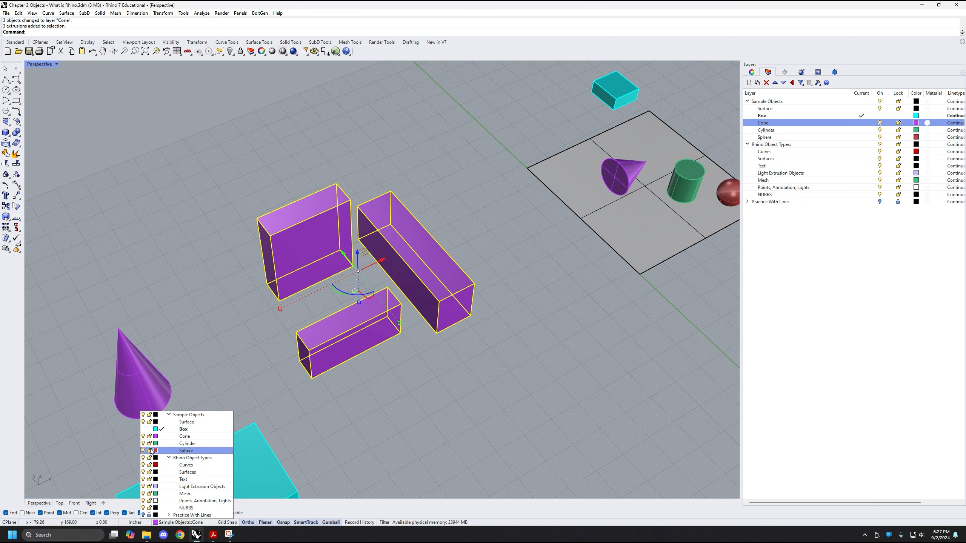
click(186, 429)
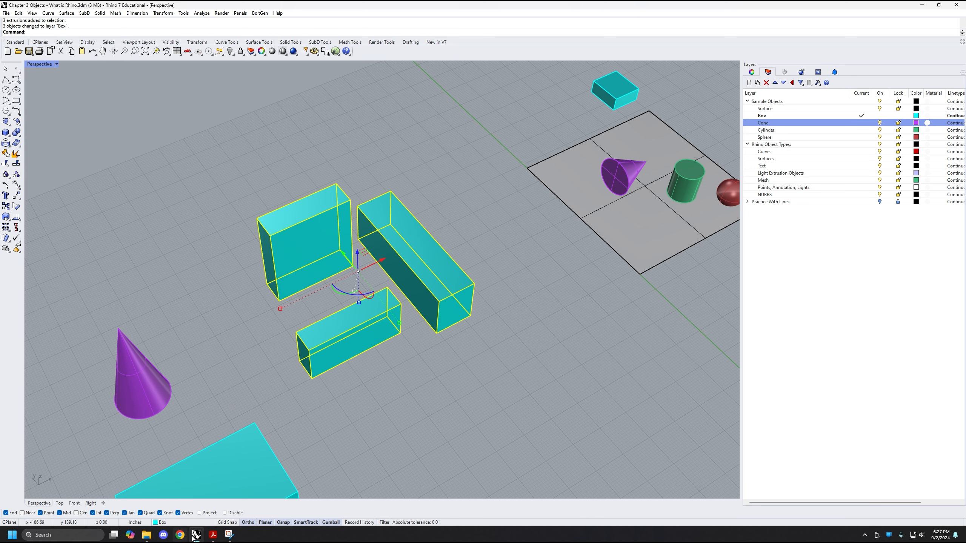
scroll(391, 438, down, 5)
right_drag(357, 413, 362, 366)
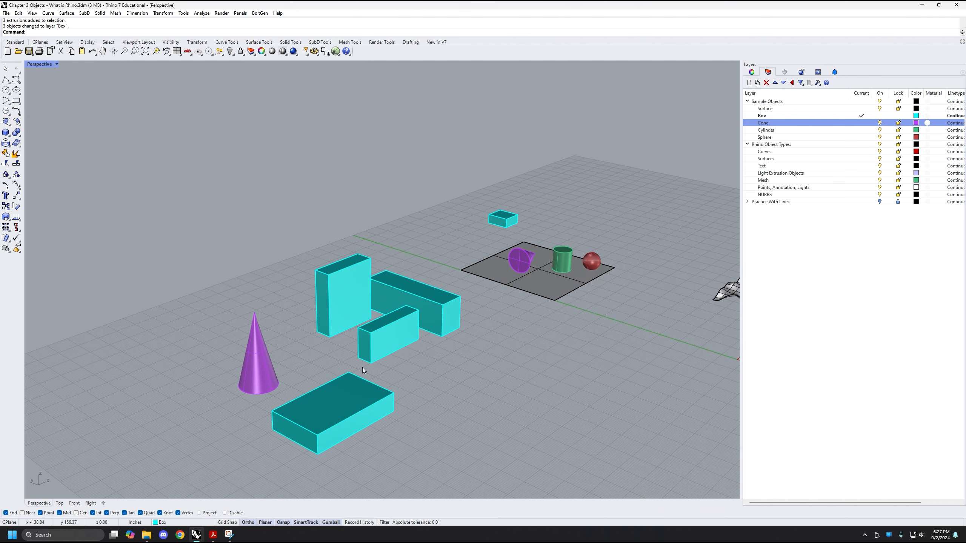
right_drag(460, 396, 435, 361)
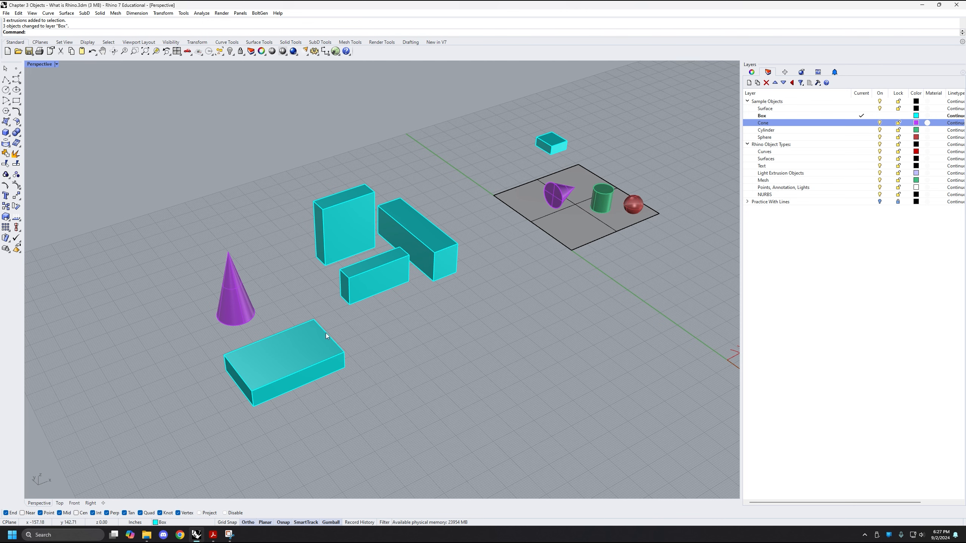
Examine the sample-object board and the labelled curve and surface examples in relation to the new solids
scroll(484, 297, down, 8)
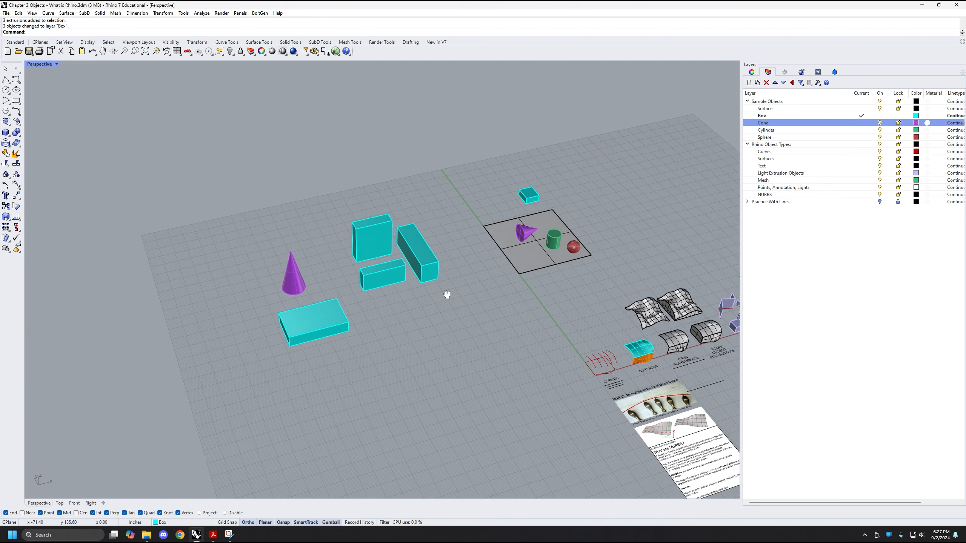
shift+right_drag(341, 397, 342, 356)
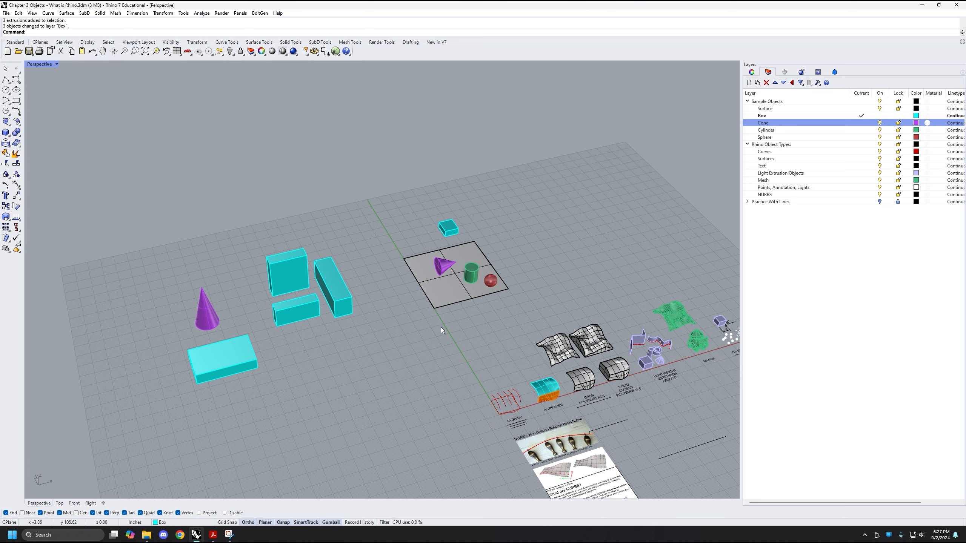
scroll(538, 432, up, 4)
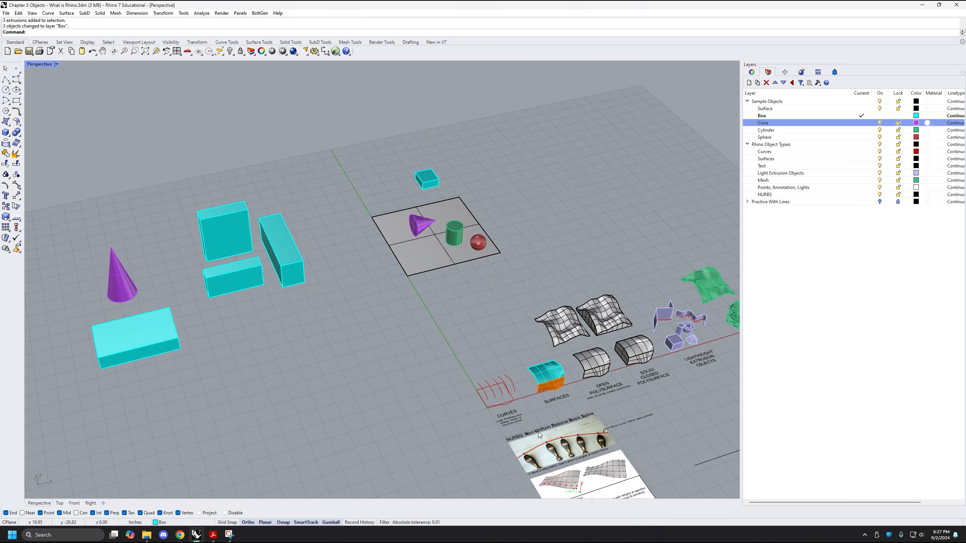
scroll(519, 422, up, 5)
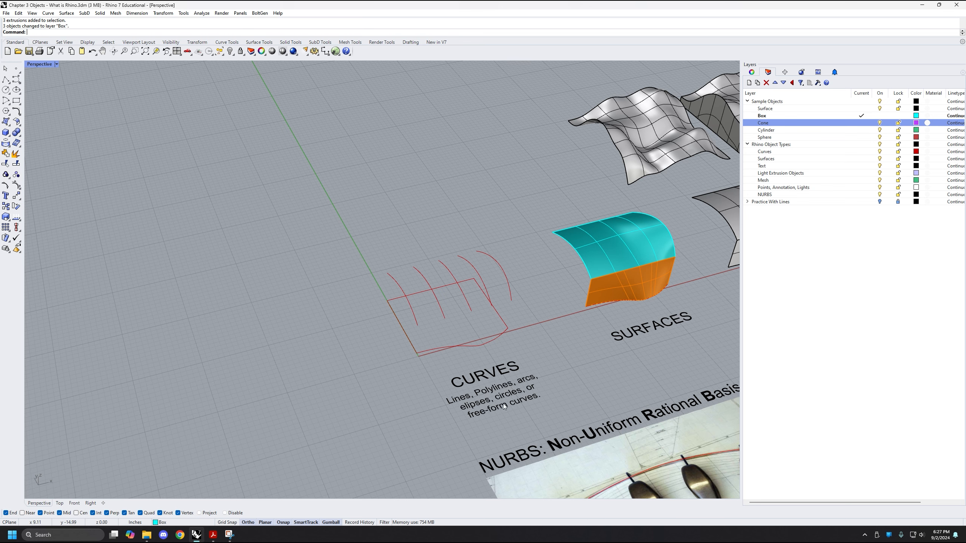
right_drag(512, 305, 516, 303)
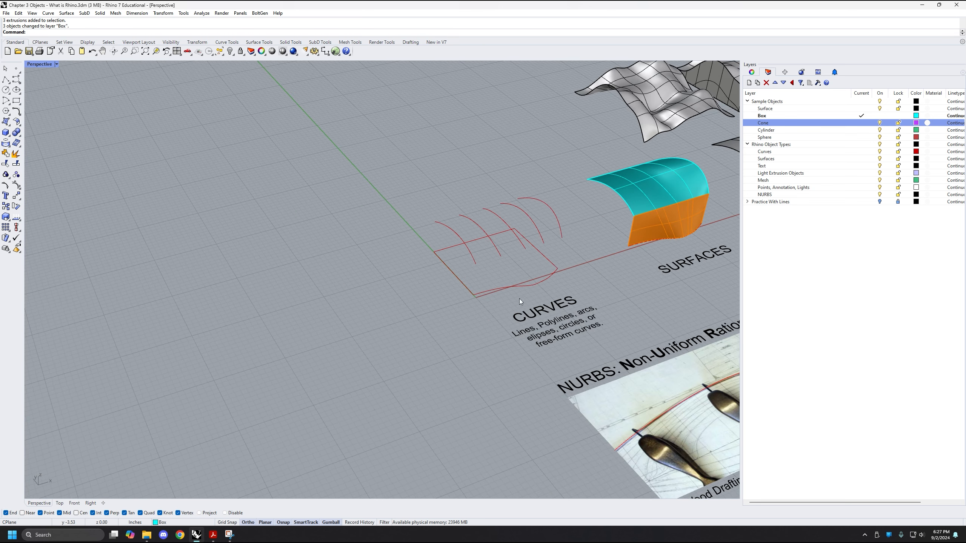
scroll(375, 216, down, 10)
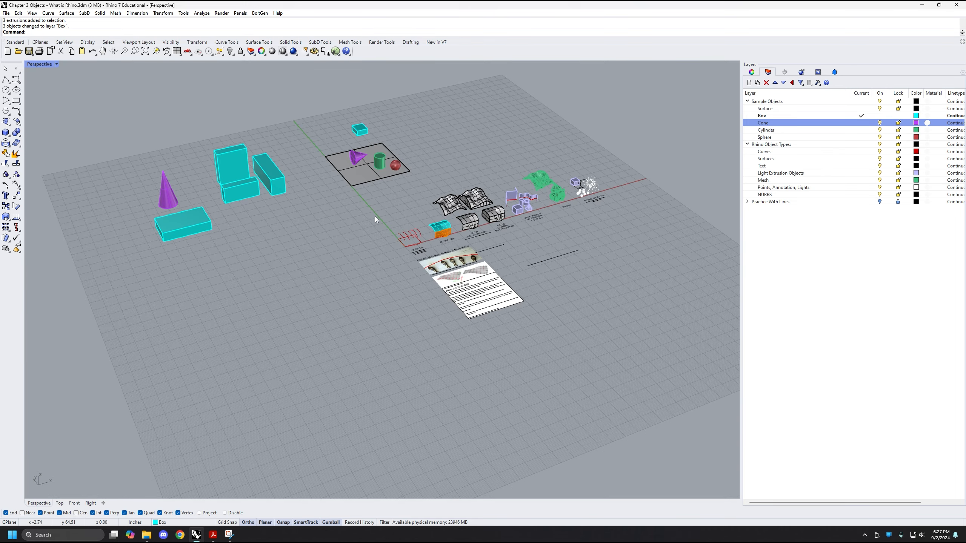
right_drag(375, 216, 290, 143)
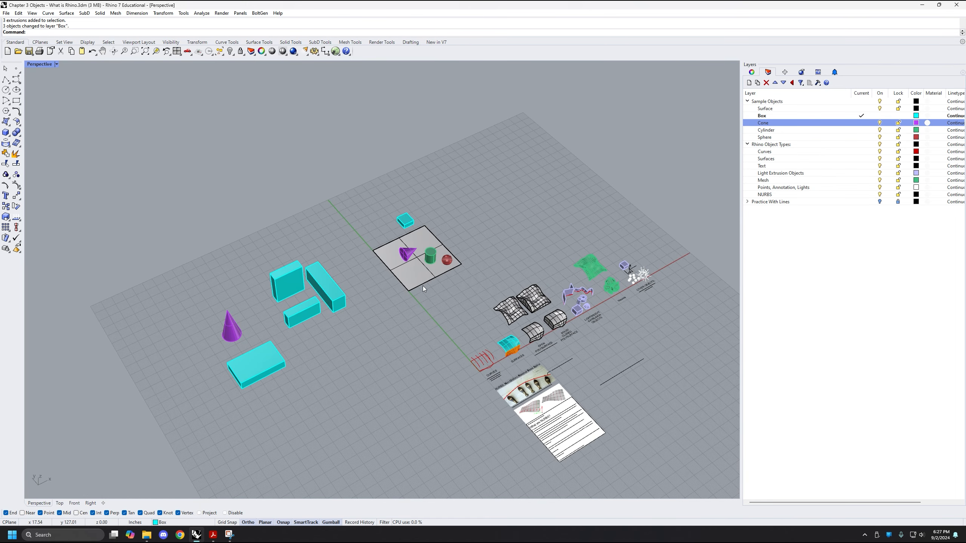
shift+right_drag(422, 285, 433, 297)
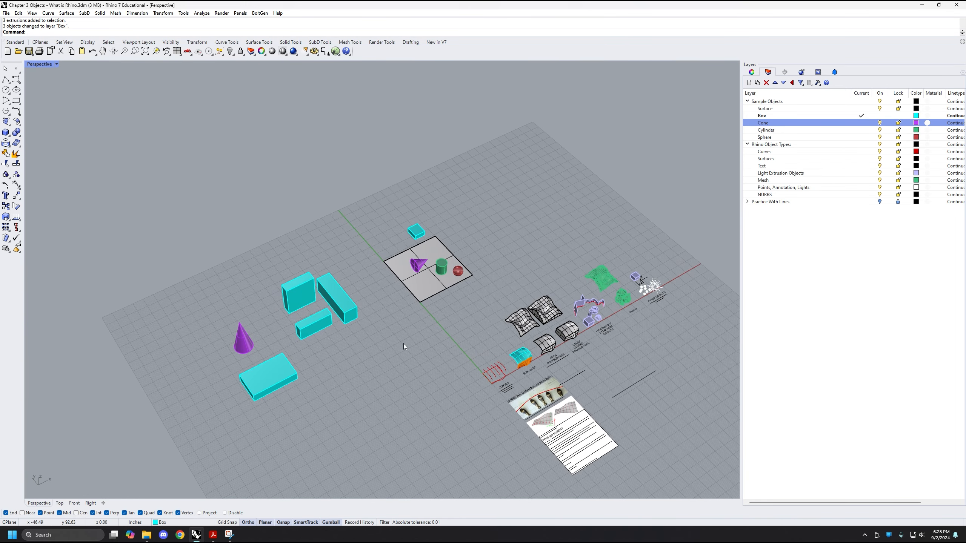
Select the upright cone and the four new boxes together, and clear the selection
scroll(377, 321, up, 5)
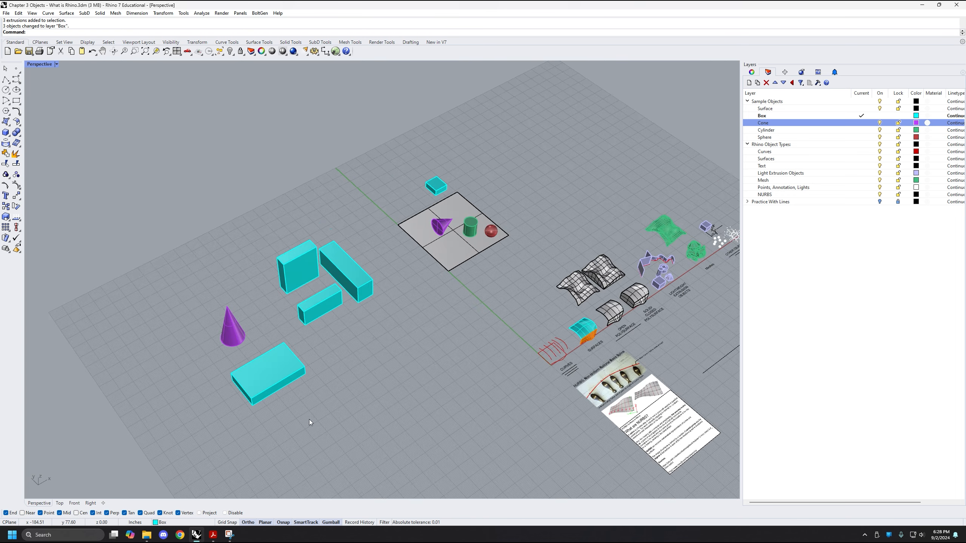
drag(372, 399, 210, 247)
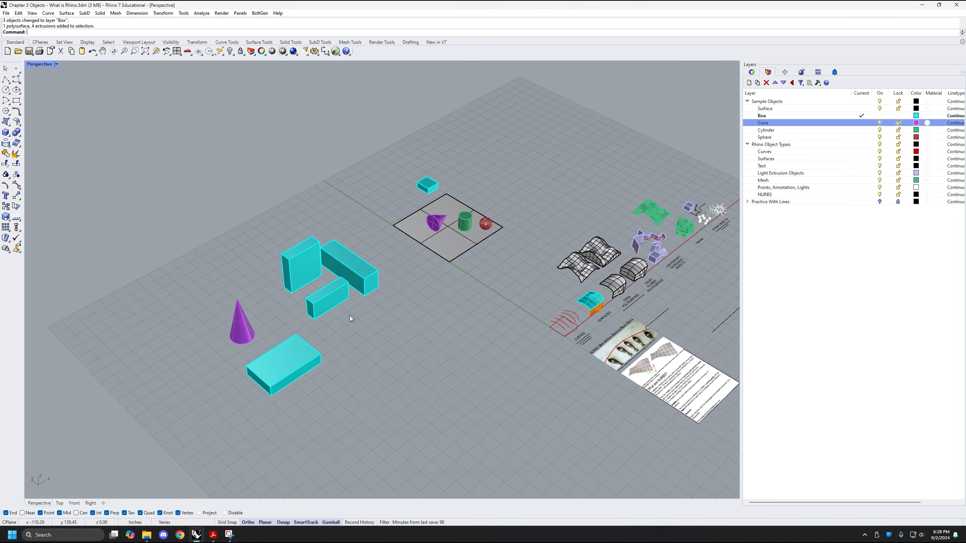
shift+right_drag(384, 292, 370, 277)
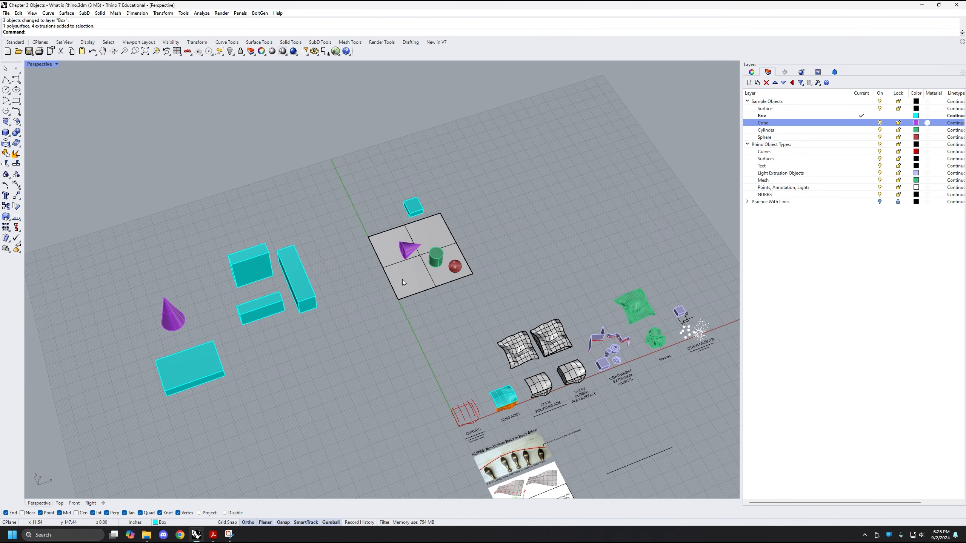
right_drag(548, 254, 455, 274)
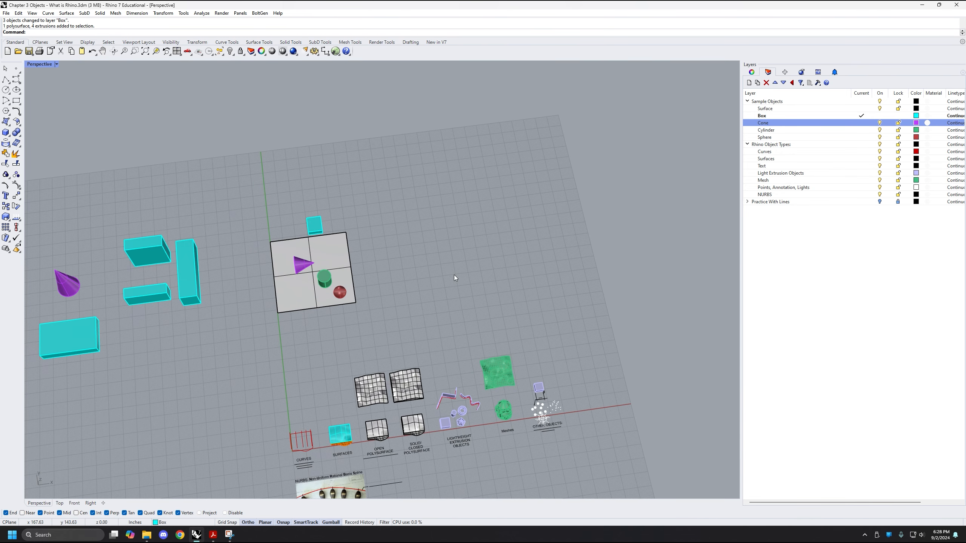
Switch through the four-view layout to a maximized Top view and examine the overall arrangement of all objects
double_click(35, 65)
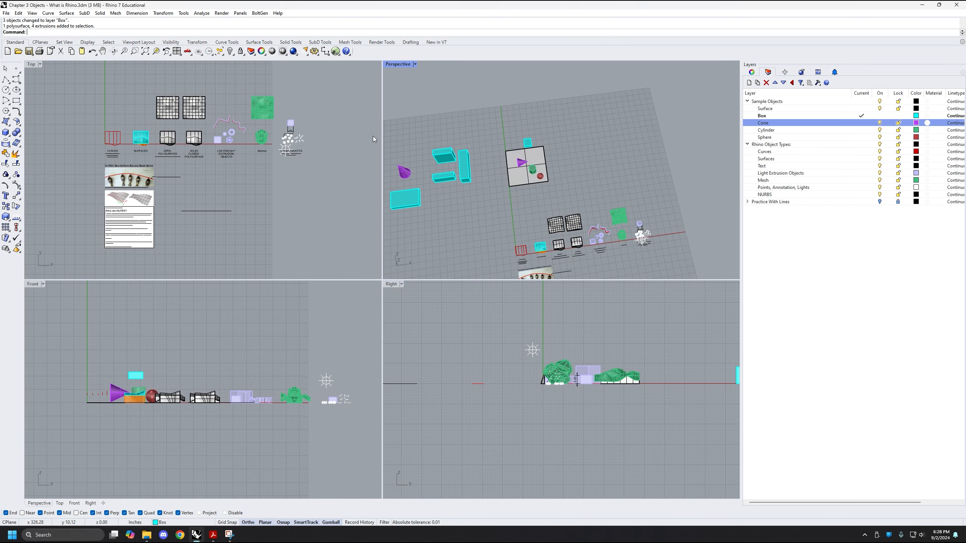
double_click(33, 64)
right_drag(298, 176, 310, 264)
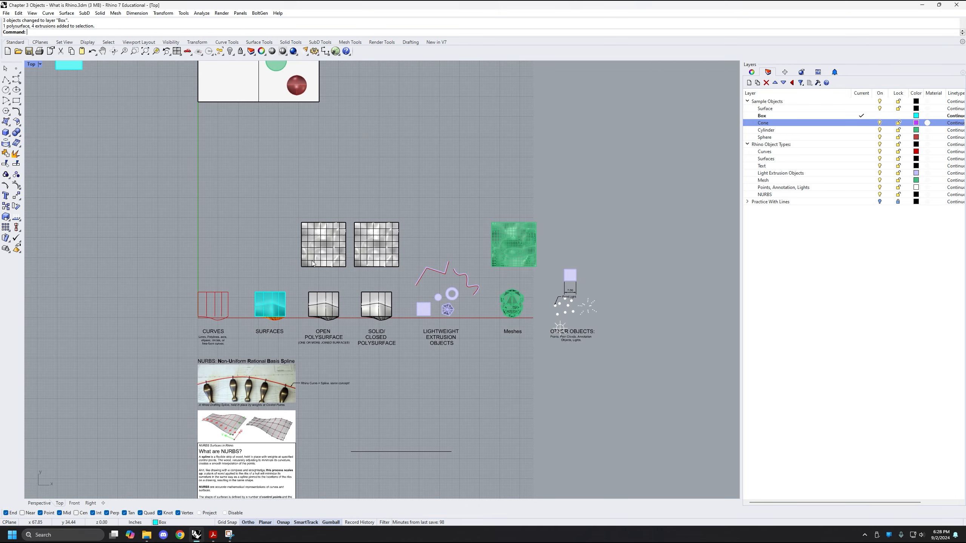
right_drag(328, 164, 337, 332)
right_drag(267, 299, 357, 240)
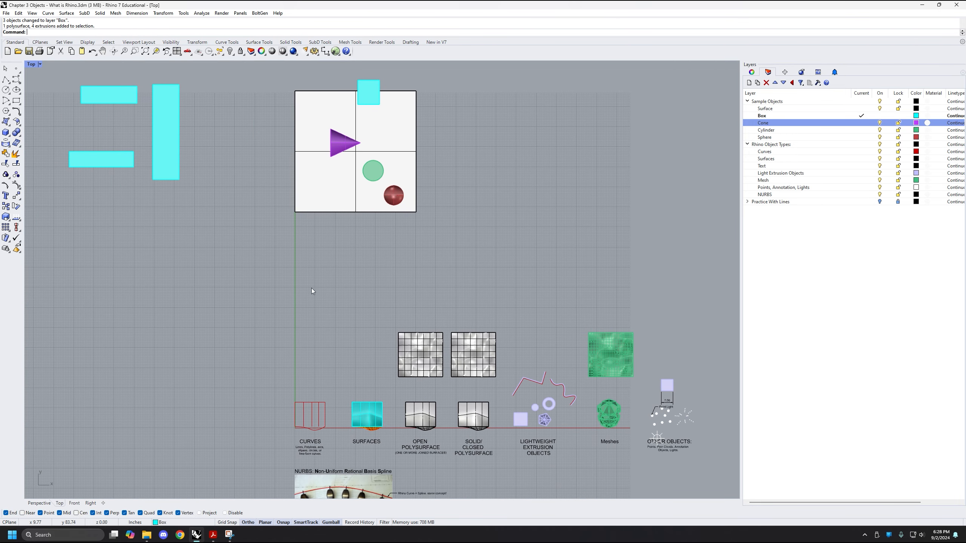
right_drag(312, 291, 293, 308)
mouse_move(253, 274)
right_down()
mouse_move(240, 299)
mouse_move(247, 281)
right_up()
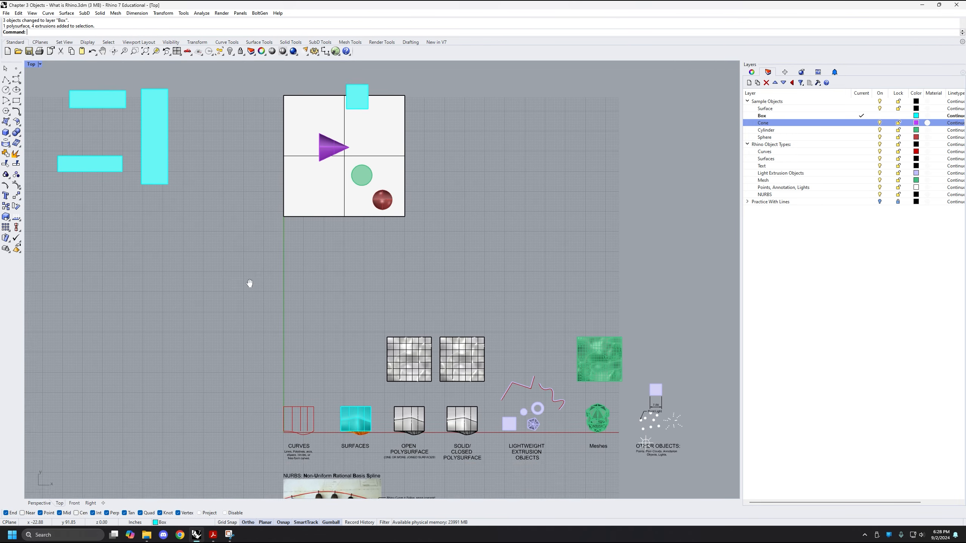
scroll(247, 282, down, 4)
right_drag(250, 320, 298, 277)
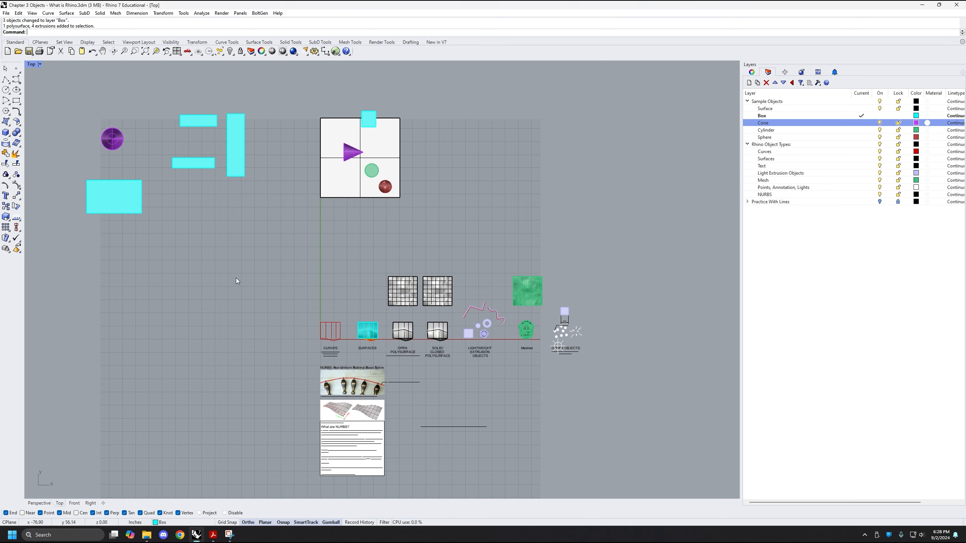
right_drag(265, 266, 262, 270)
right_drag(210, 356, 227, 312)
scroll(223, 310, down, 2)
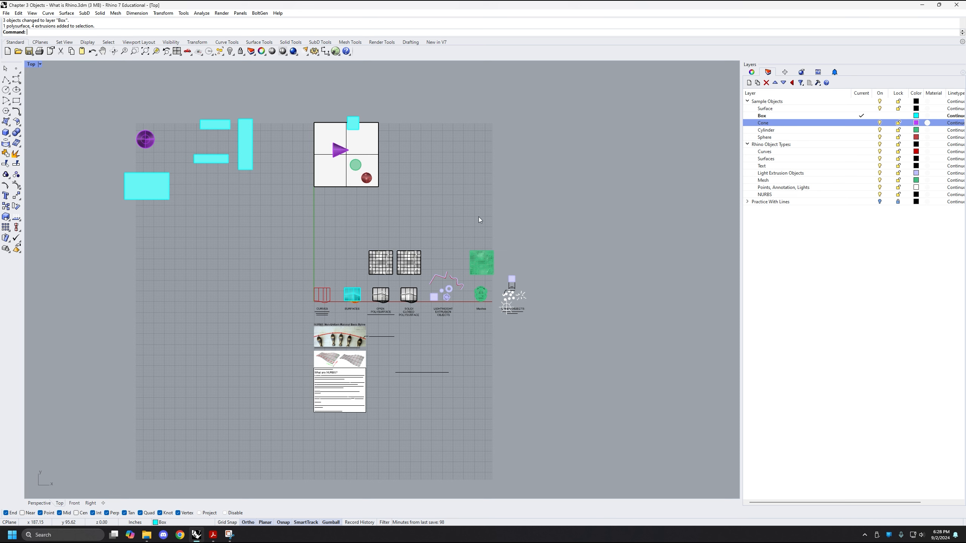
Examine the overall arrangement of objects in the maximized Top view and return to the four-view layout
right_drag(230, 264, 228, 300)
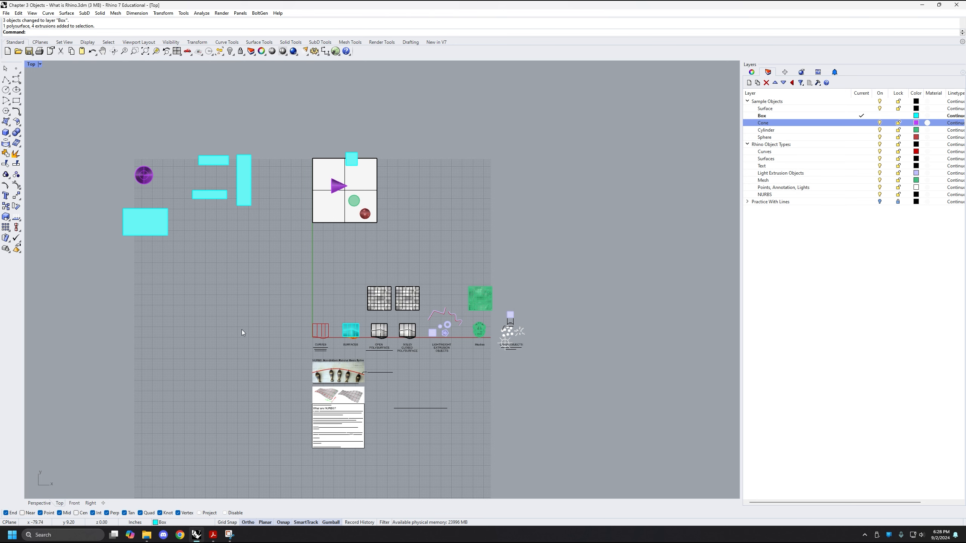
scroll(243, 329, down, 3)
scroll(289, 357, up, 3)
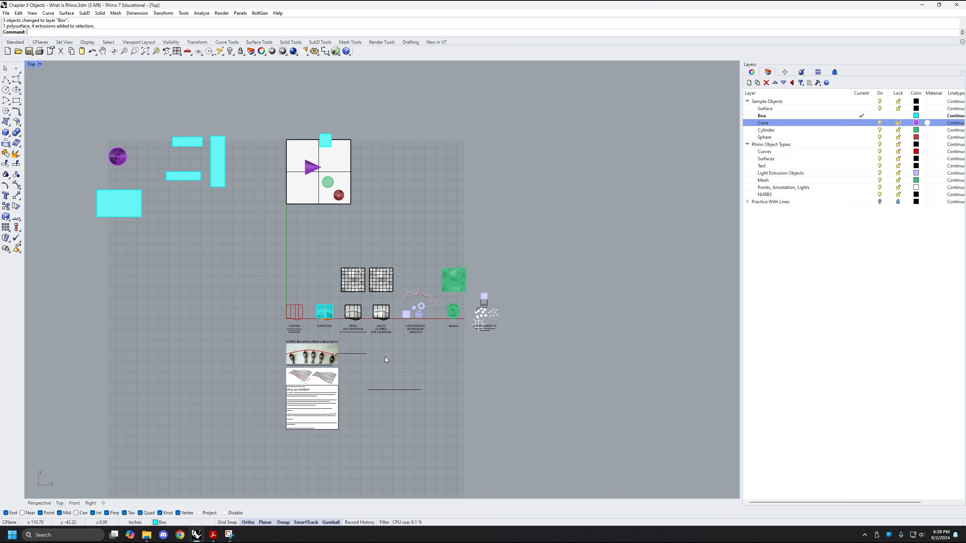
scroll(333, 444, down, 15)
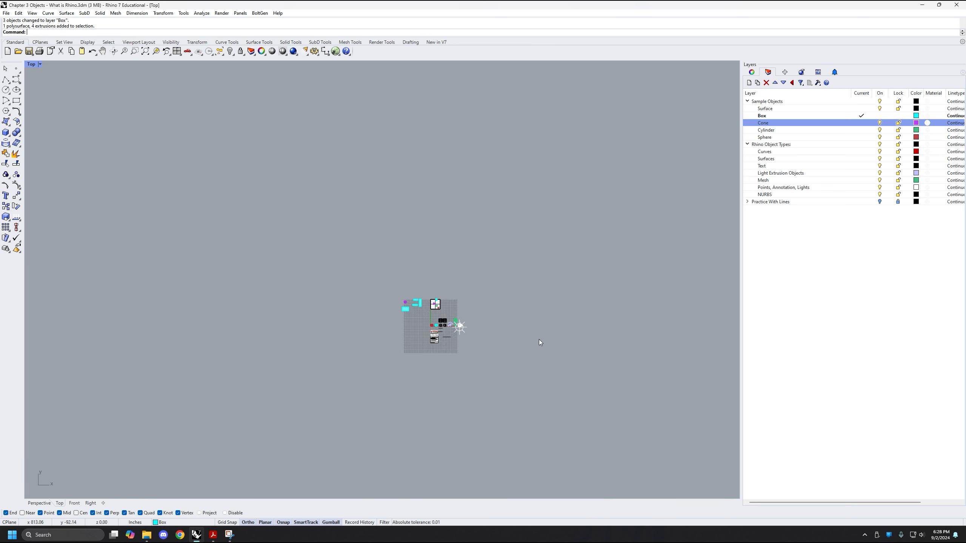
scroll(368, 333, up, 12)
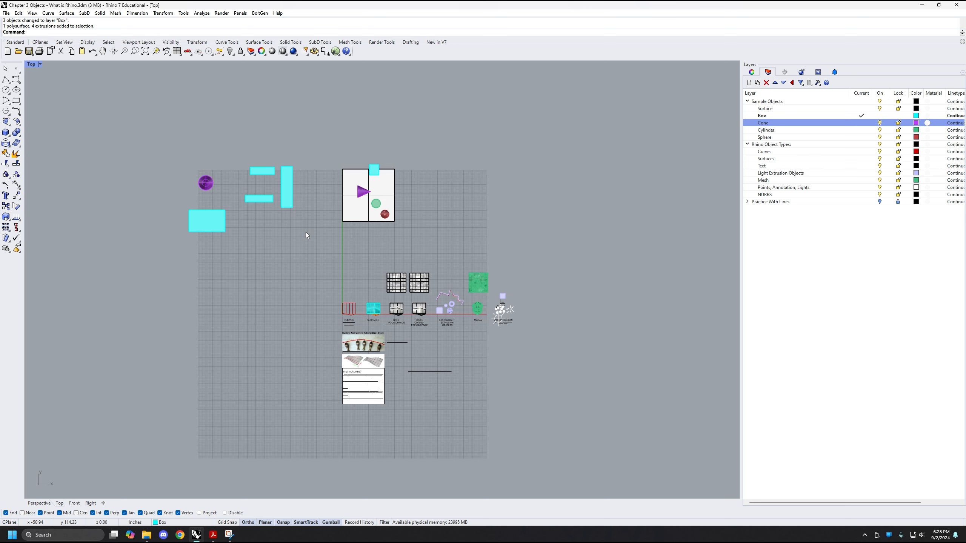
double_click(31, 65)
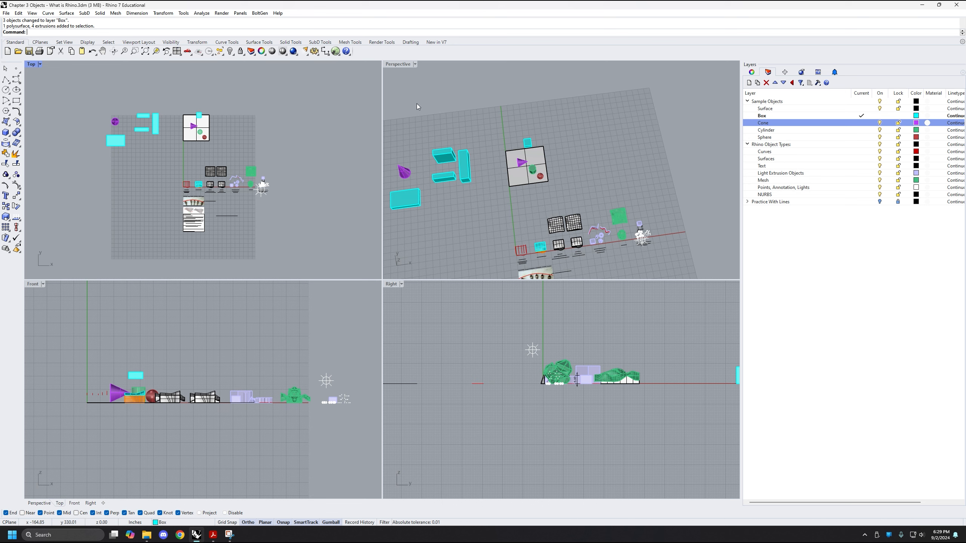
Examine the new cone and boxes in the Perspective view and compare their placement with the Top view
right_drag(417, 107, 581, 217)
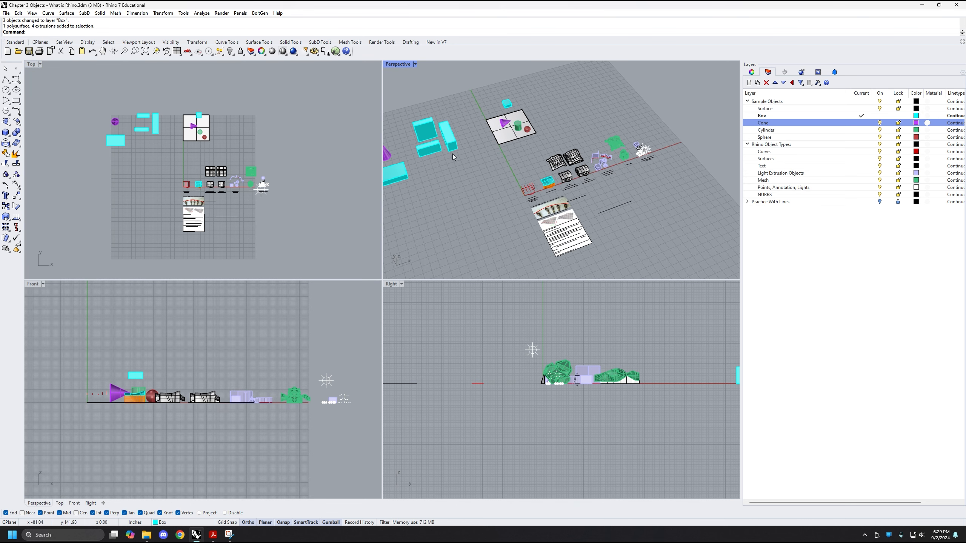
scroll(236, 145, up, 3)
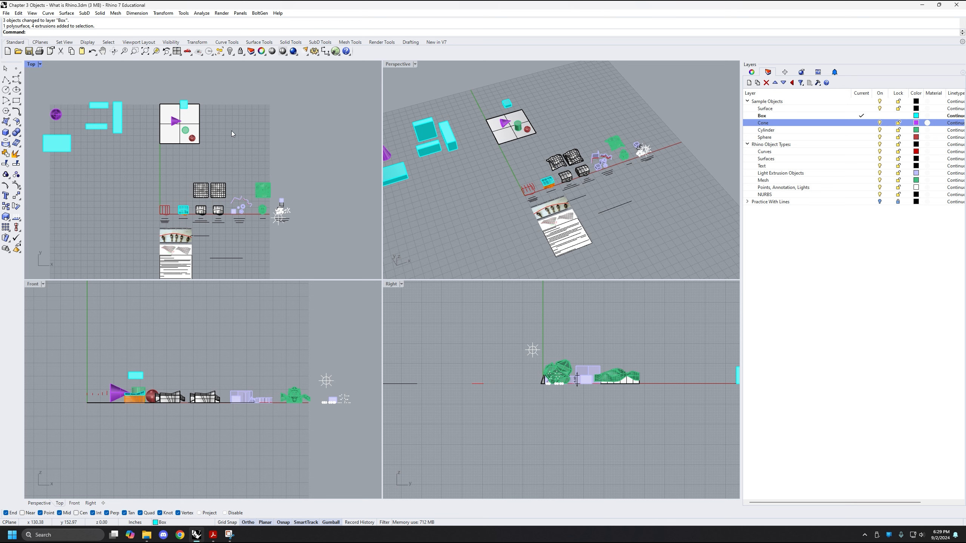
right_drag(231, 131, 222, 151)
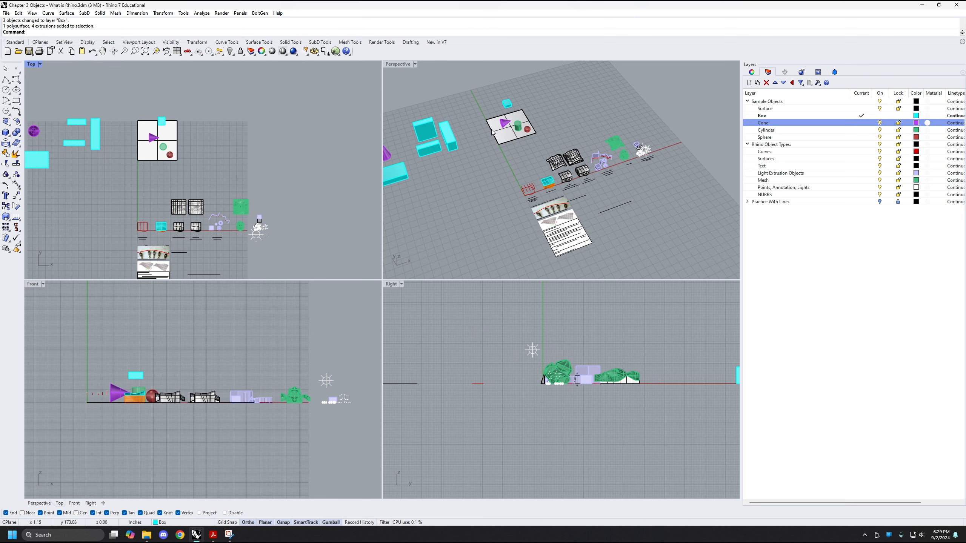
shift+right_drag(489, 165, 560, 143)
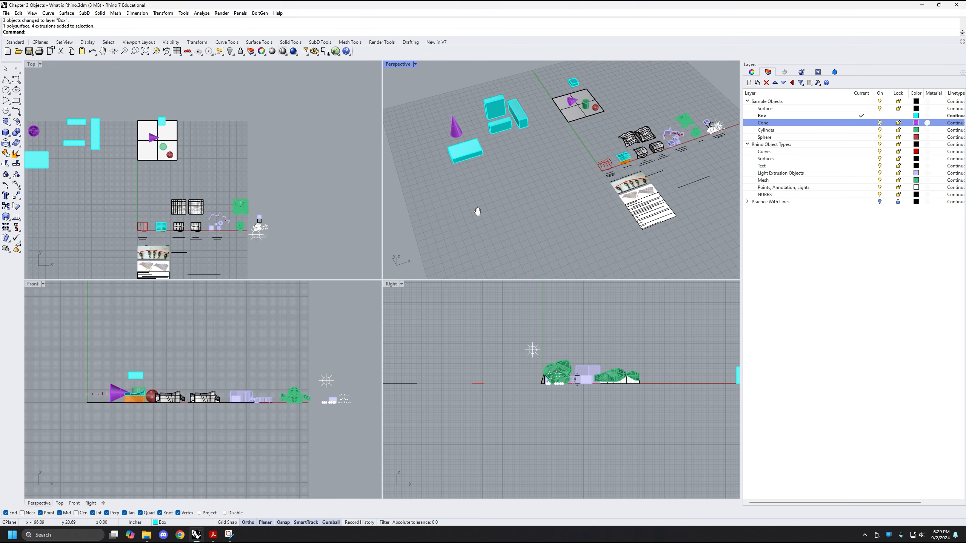
scroll(457, 212, up, 4)
shift+right_drag(457, 212, 494, 177)
scroll(518, 176, up, 2)
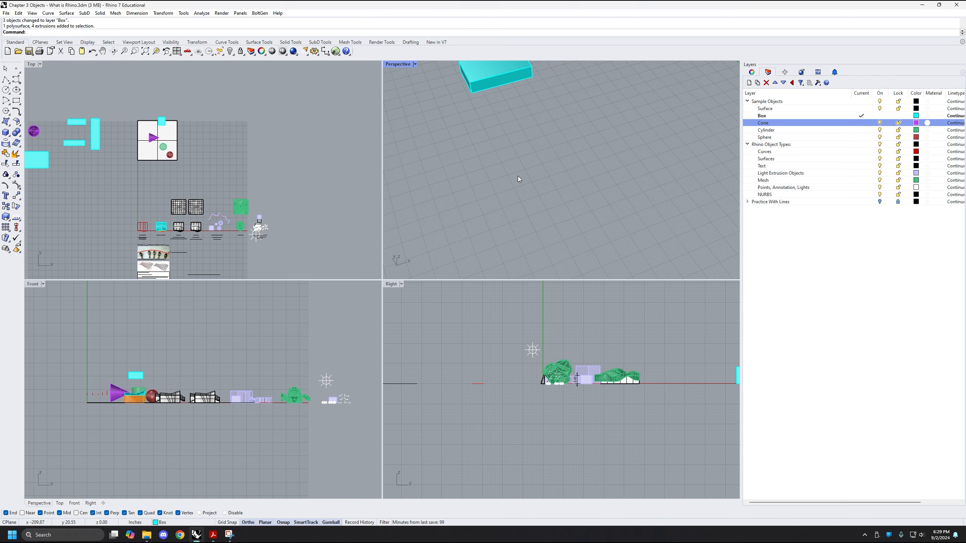
shift+right_drag(522, 135, 512, 180)
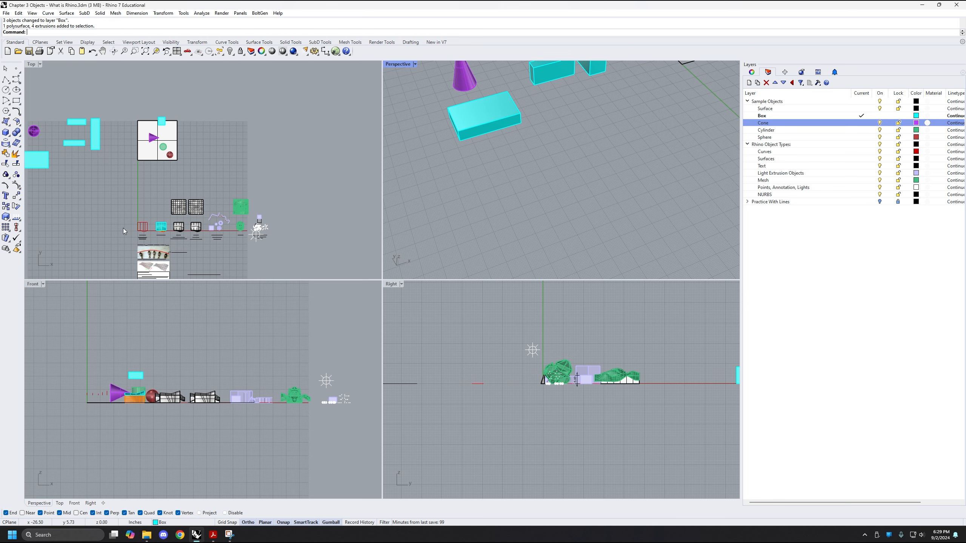
Make Curves, under Rhino Object Types, the current layer
right_drag(124, 229, 218, 206)
scroll(154, 194, up, 4)
scroll(139, 155, up, 4)
right_drag(136, 175, 126, 154)
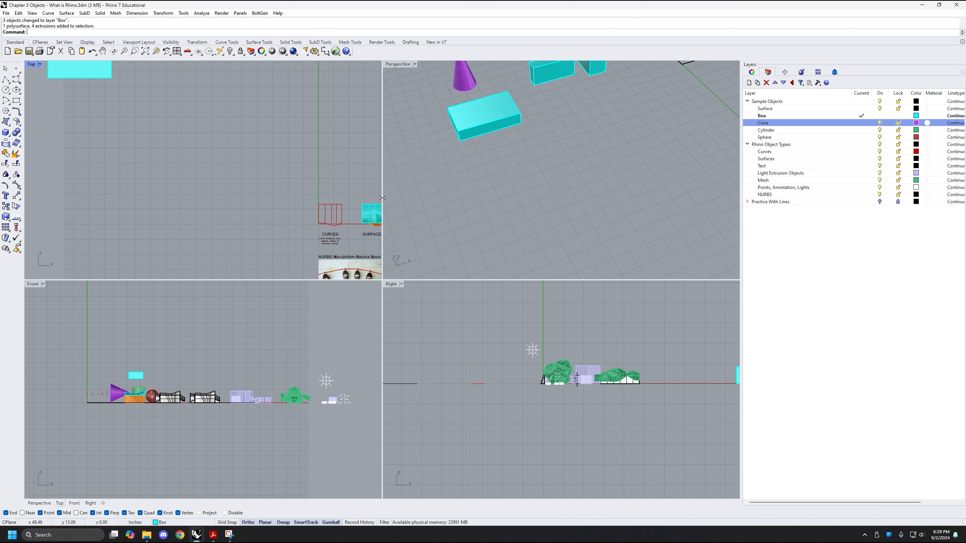
right_drag(160, 128, 159, 135)
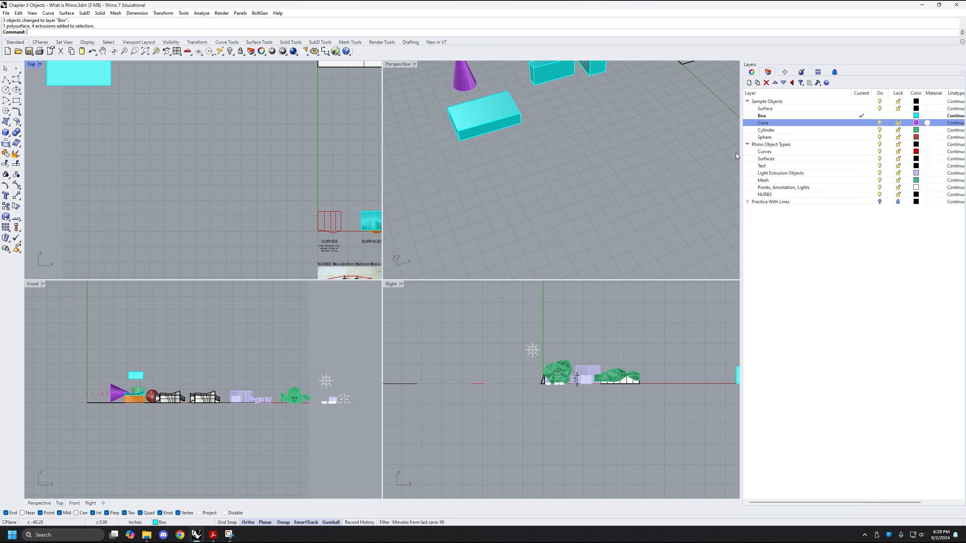
click(194, 523)
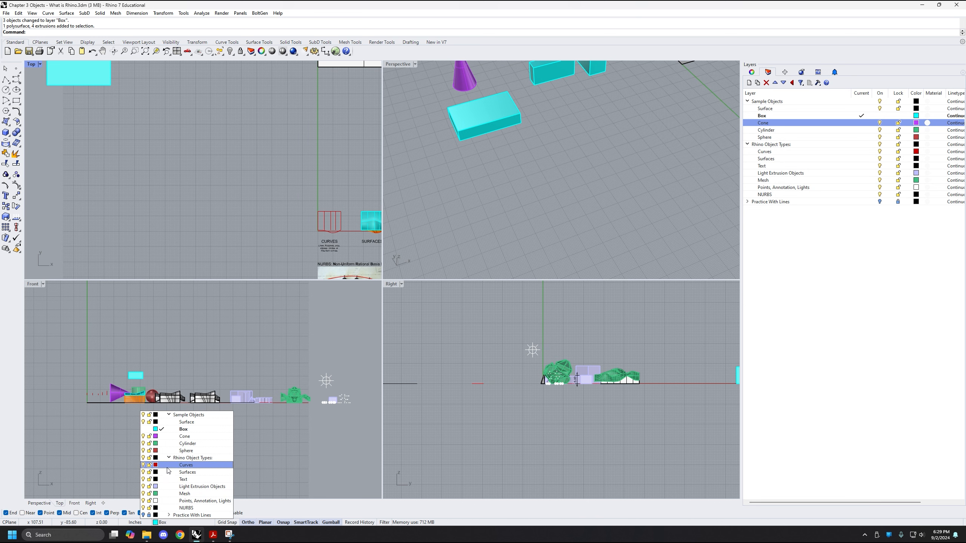
click(206, 465)
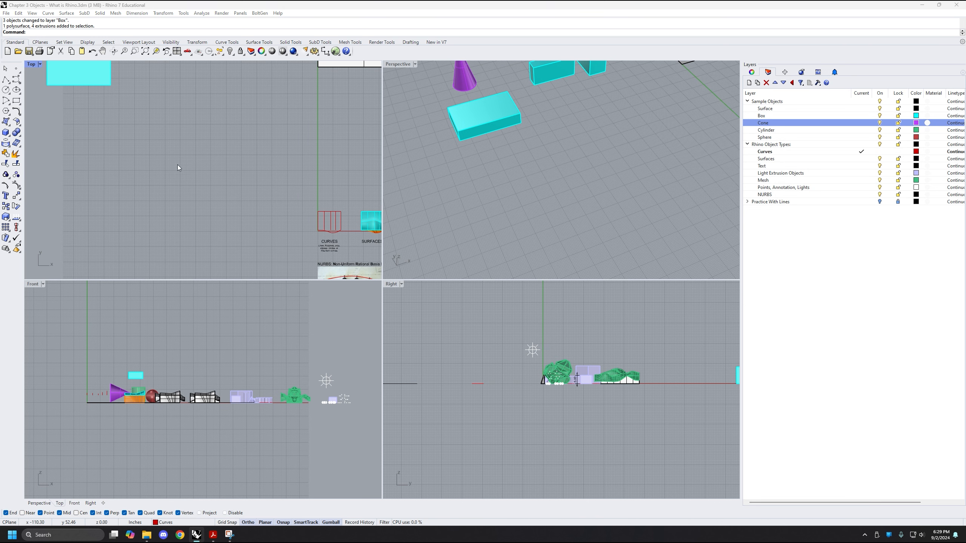
Draw a horizontal line about 63 inches long in the empty area below the boxes in the Top view
right_drag(178, 161, 183, 165)
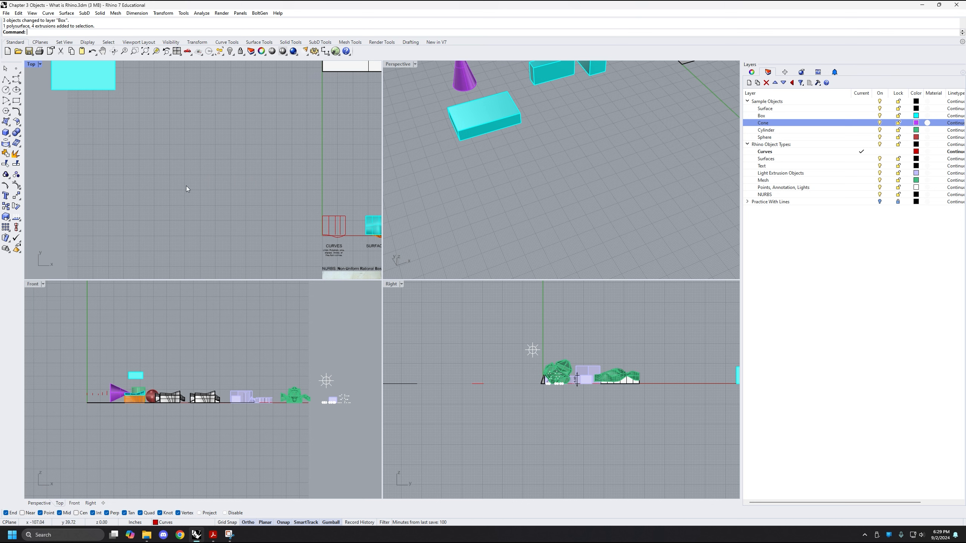
mouse_move(185, 186)
right_down()
mouse_move(190, 200)
mouse_move(182, 197)
right_up()
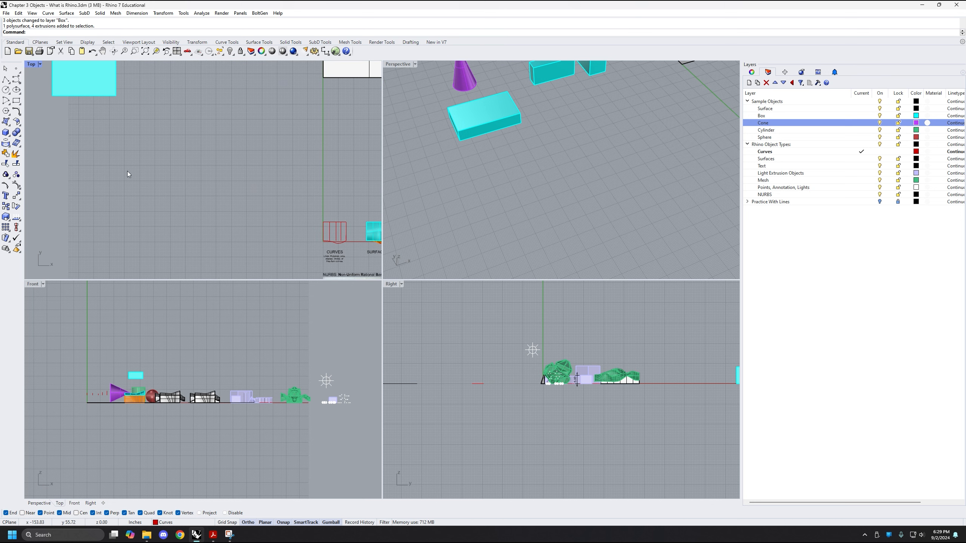
shift+right_drag(508, 163, 505, 197)
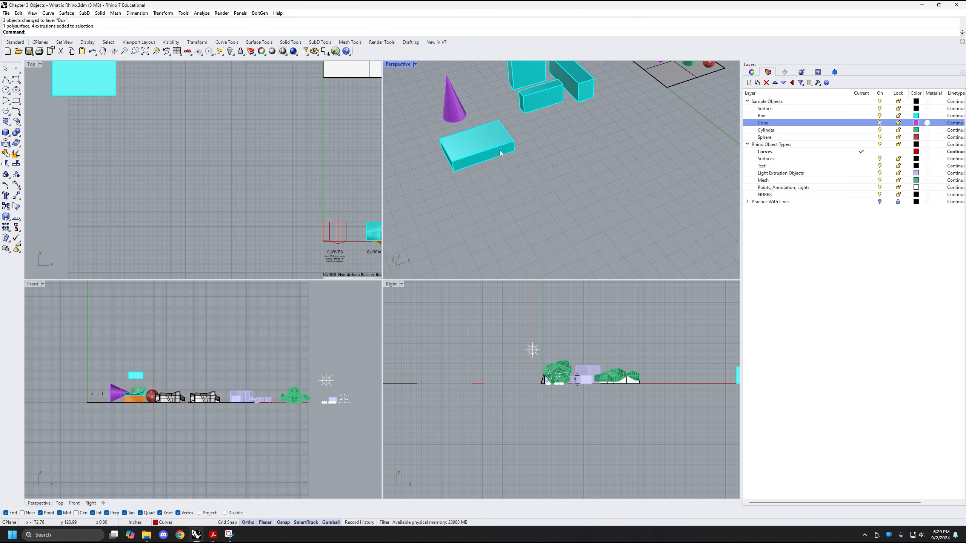
right_drag(195, 169, 115, 199)
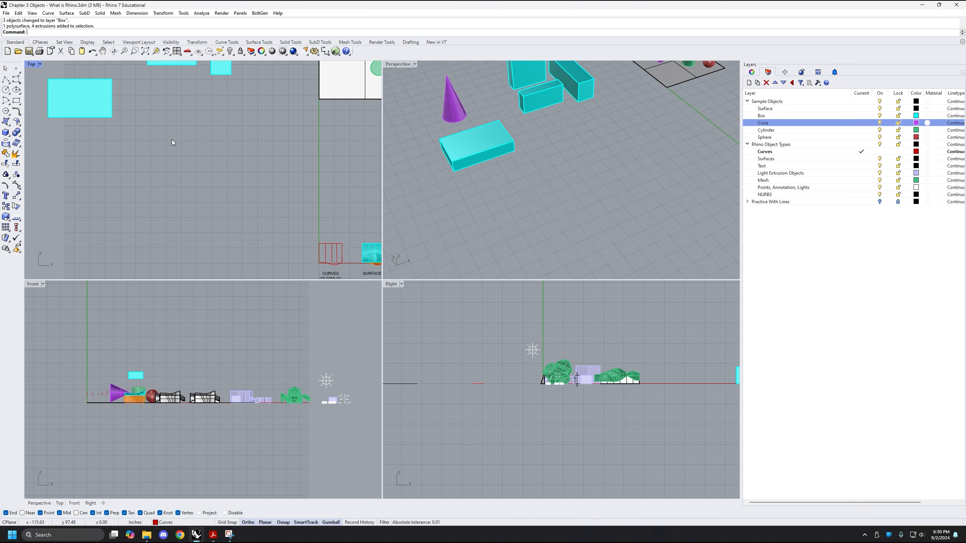
text(Line)
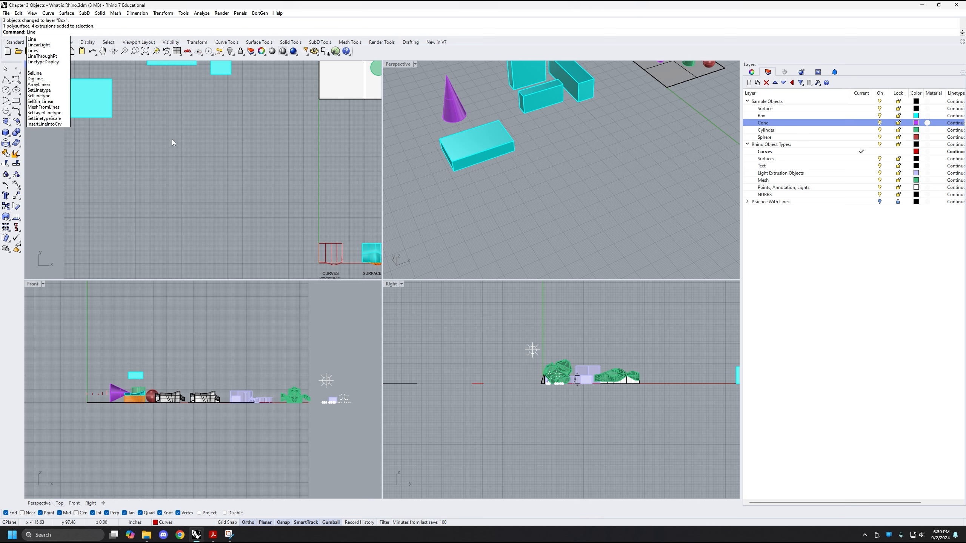
key(Return)
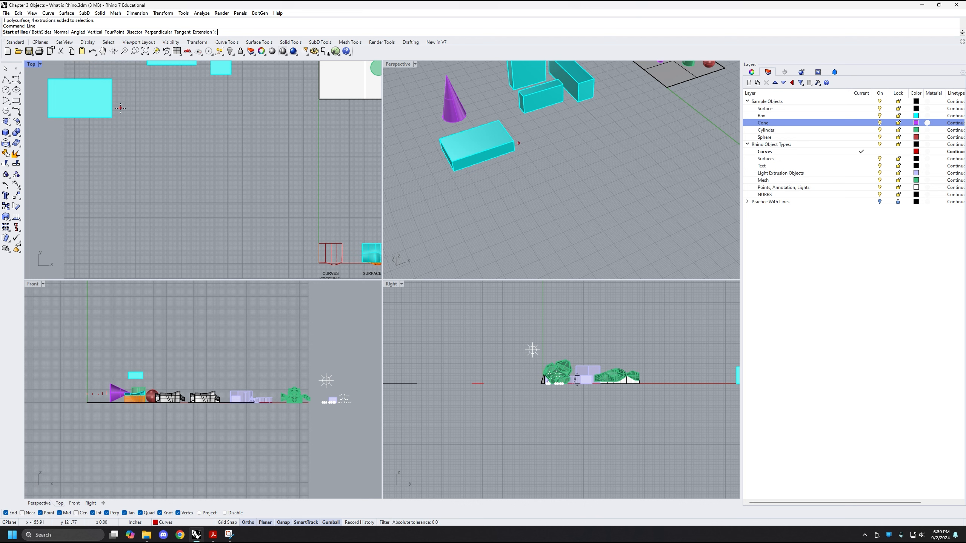
click(171, 163)
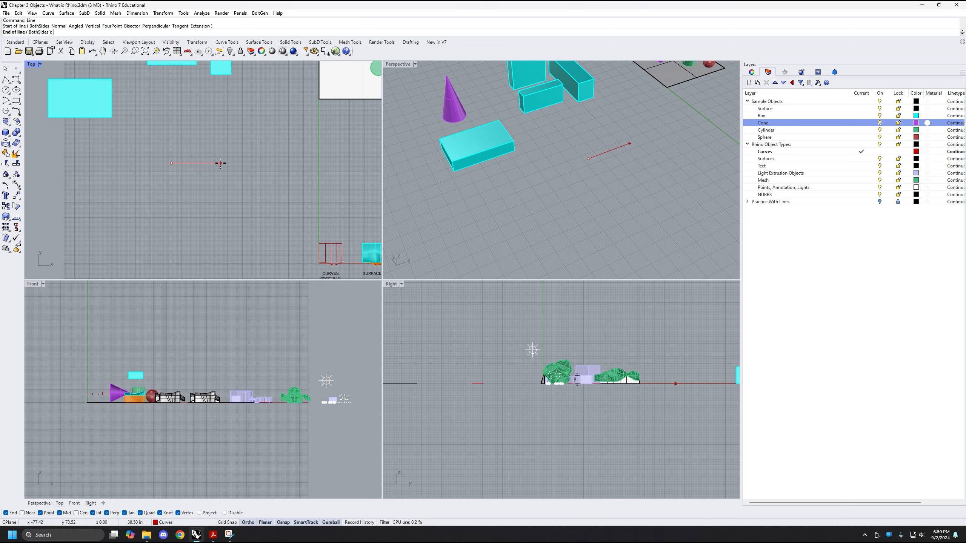
click(252, 163)
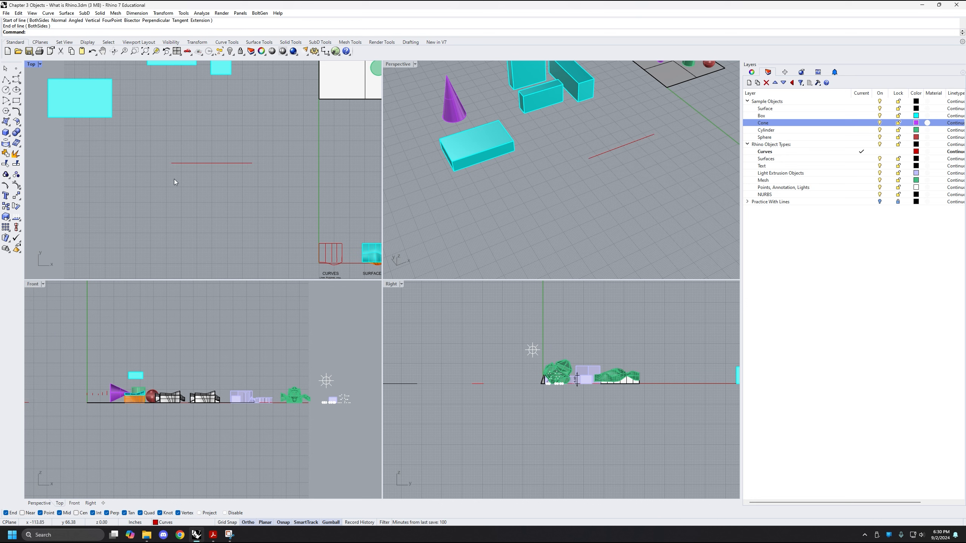
Inspect the new line from a low angle in Perspective, selecting it in the Top view and clearing the selection
right_drag(654, 181, 563, 190)
scroll(576, 177, up, 3)
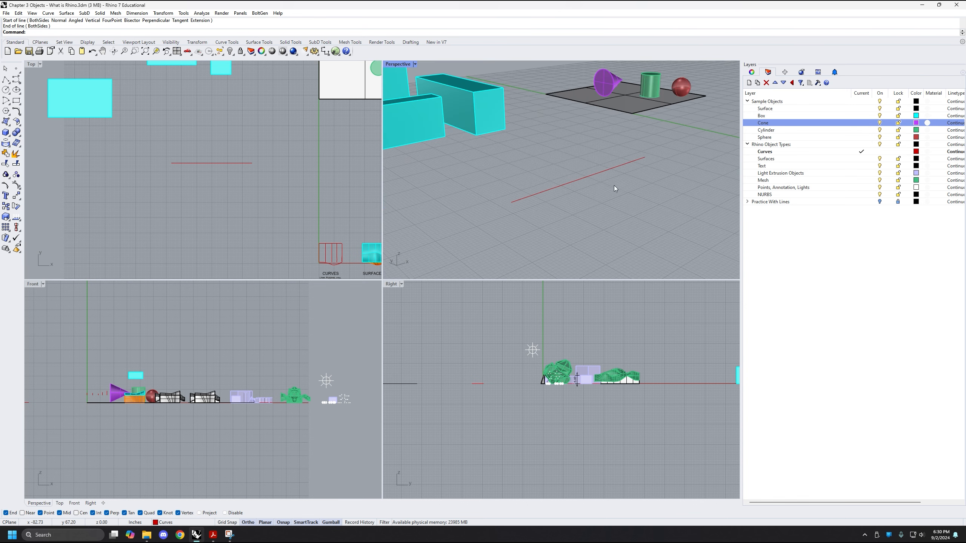
scroll(580, 184, down, 4)
shift+right_drag(609, 180, 605, 213)
drag(270, 140, 218, 168)
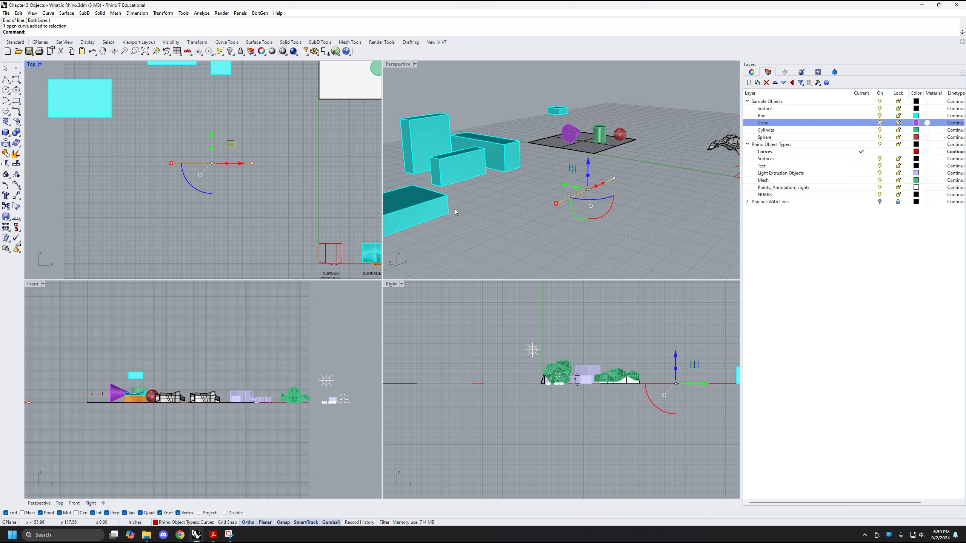
click(284, 219)
Examine the new line and the surrounding objects across the Top, Front, Right and Perspective views
right_drag(278, 218, 265, 210)
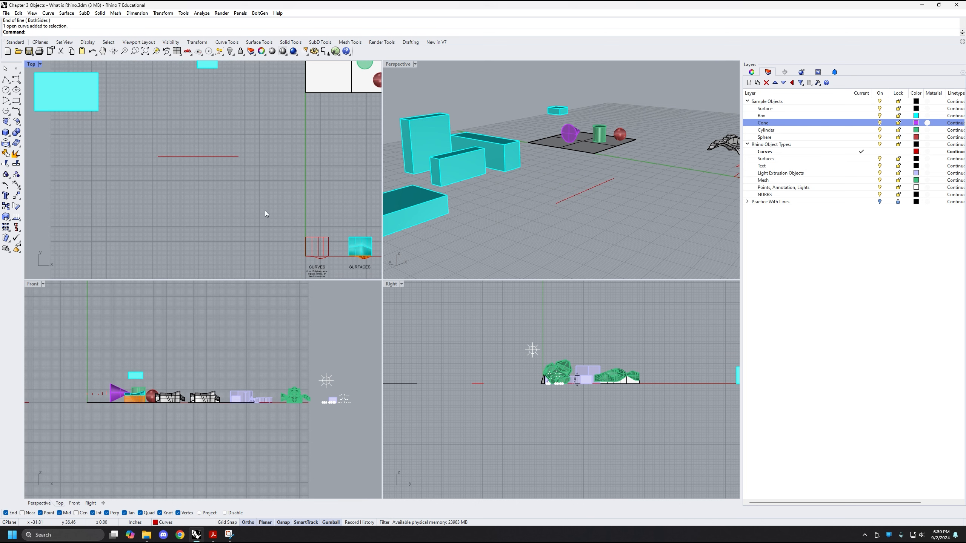
right_drag(80, 348, 107, 331)
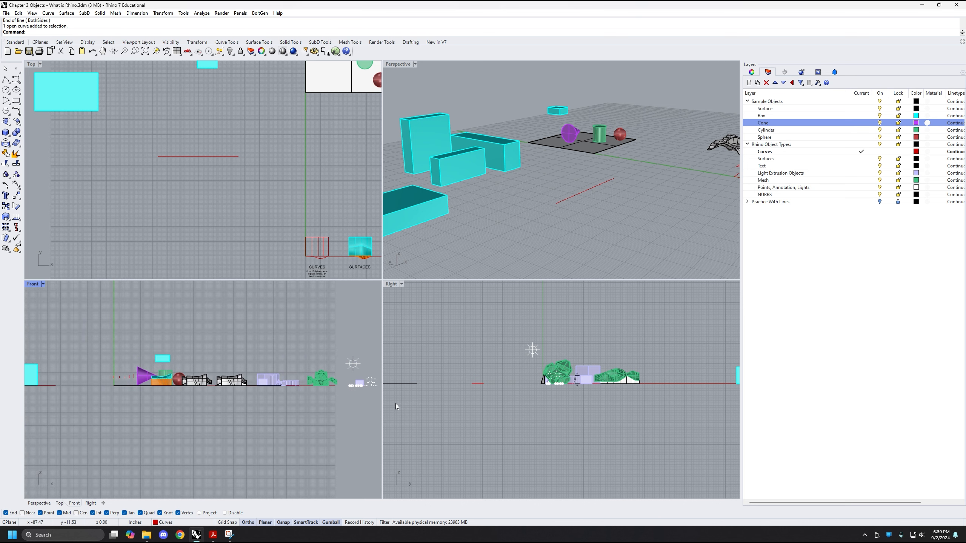
right_drag(451, 349, 440, 357)
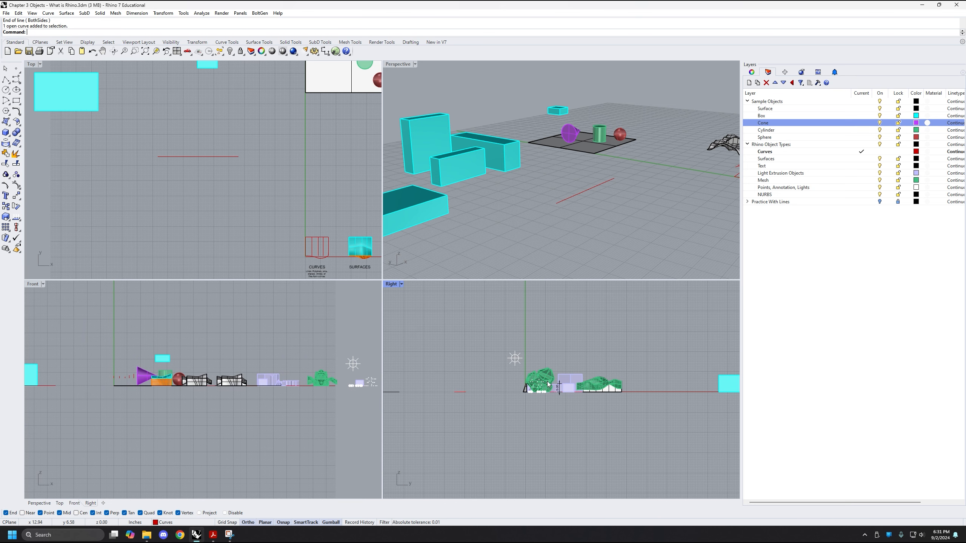
right_drag(170, 321, 206, 359)
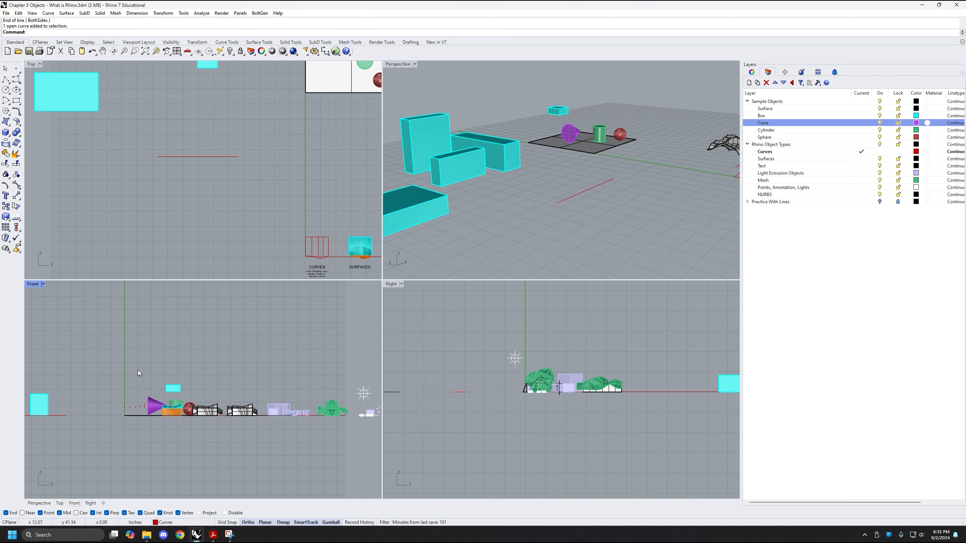
mouse_move(162, 362)
right_down()
mouse_move(163, 352)
mouse_move(148, 360)
right_up()
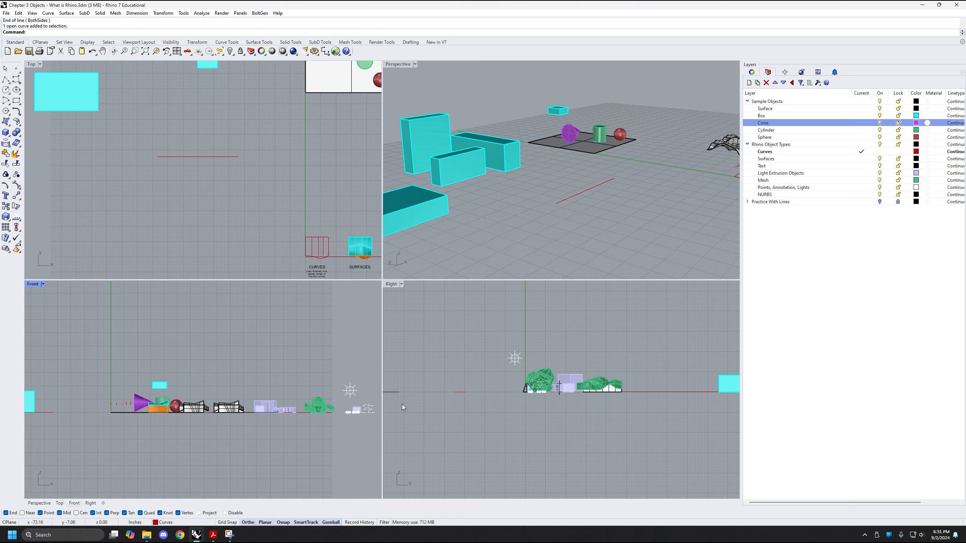
right_drag(477, 377, 465, 381)
right_drag(185, 363, 177, 372)
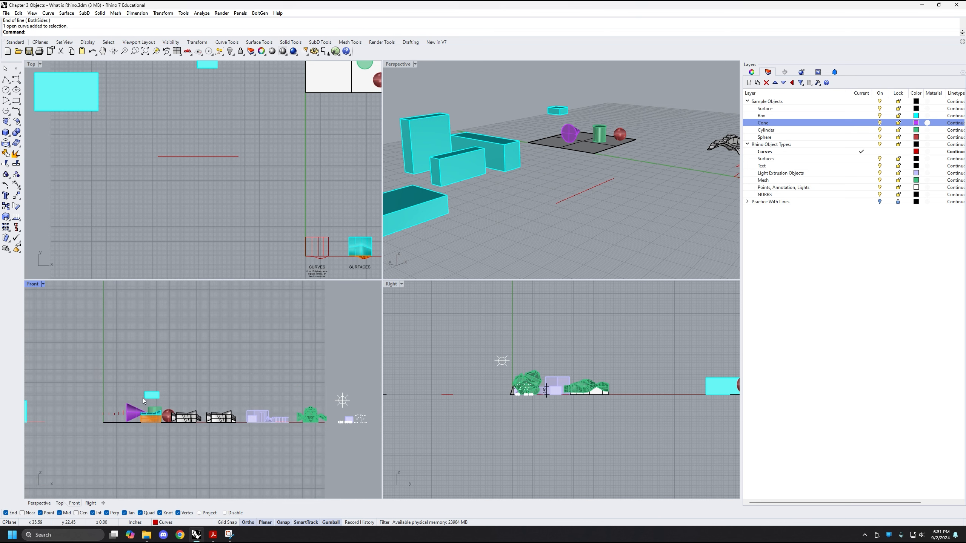
right_drag(99, 415, 109, 428)
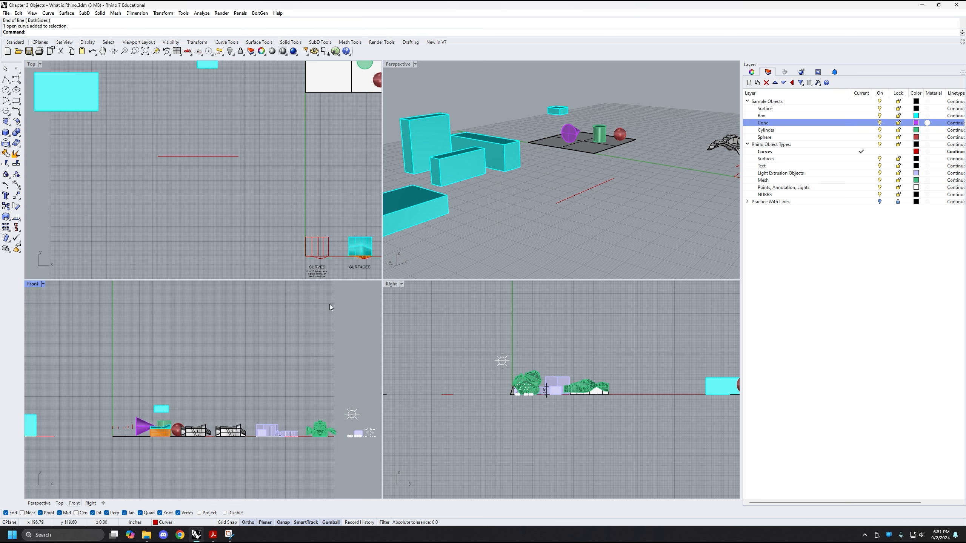
scroll(291, 347, down, 2)
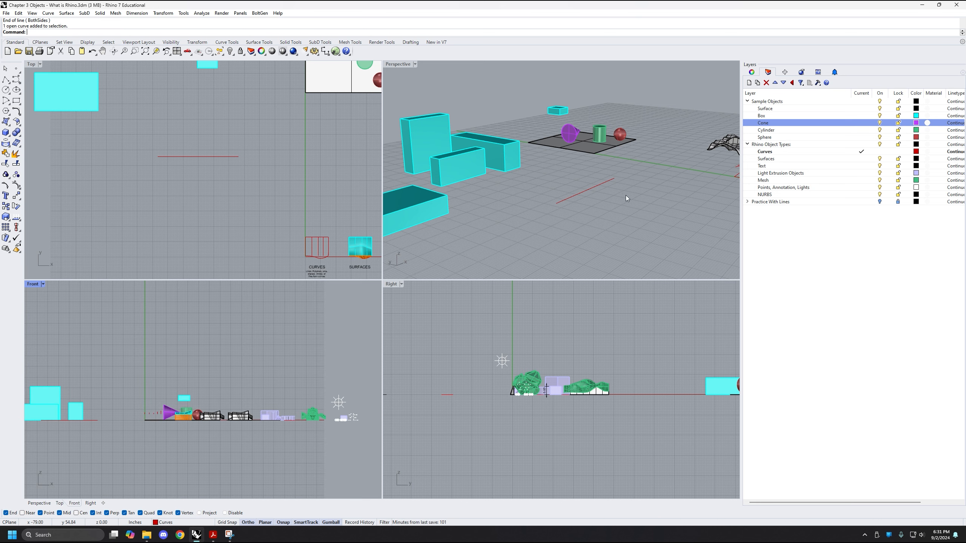
right_drag(501, 255, 508, 202)
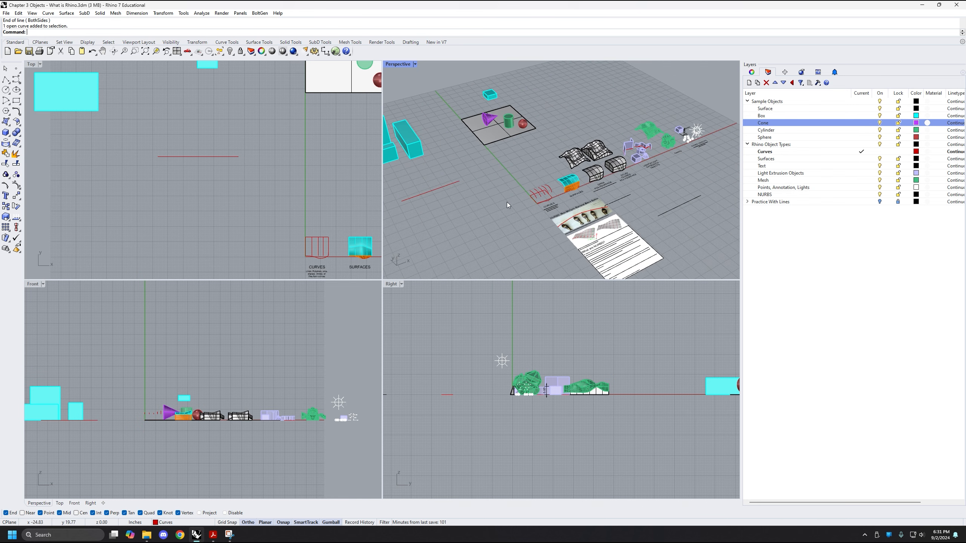
scroll(555, 145, down, 3)
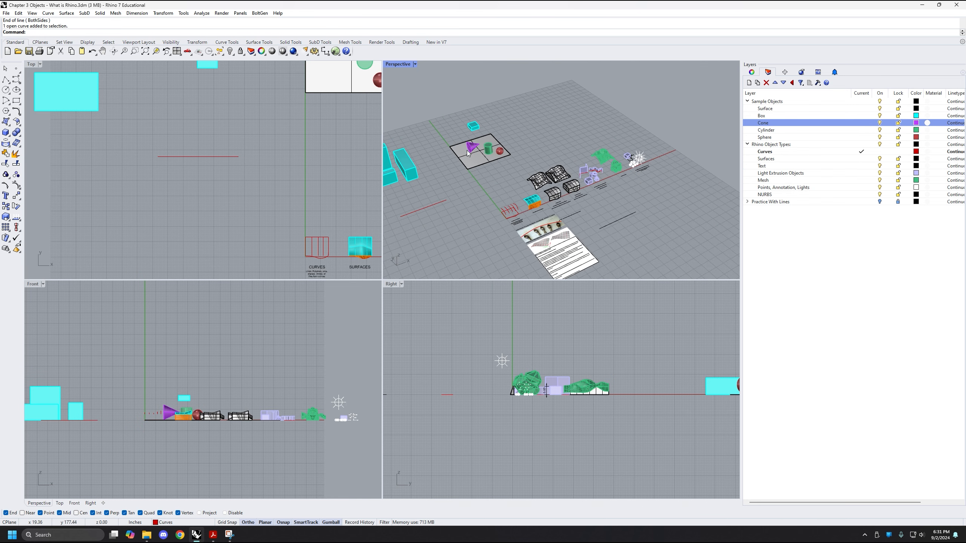
Draw a line about 352 inches long from the origin along the X axis on the Curves layer
right_drag(561, 190, 486, 227)
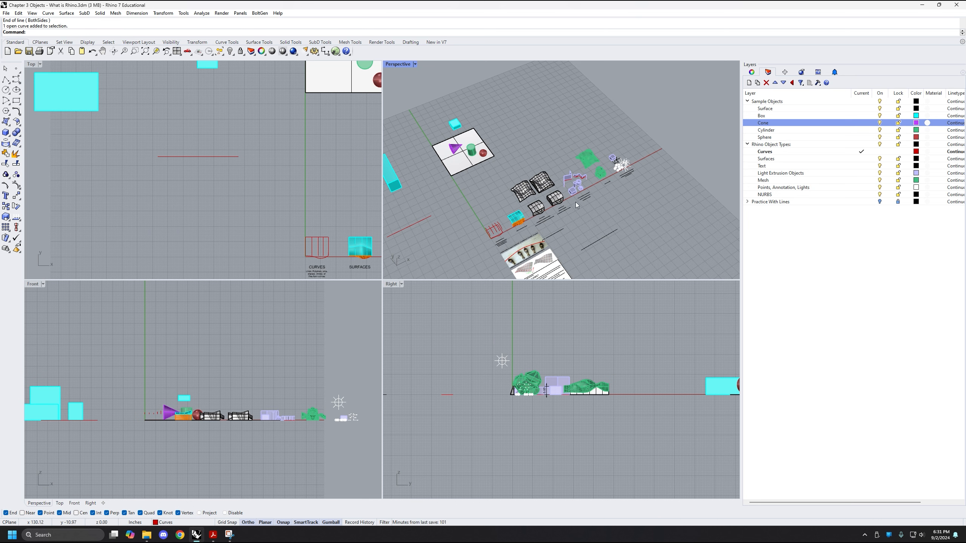
right_drag(578, 203, 479, 204)
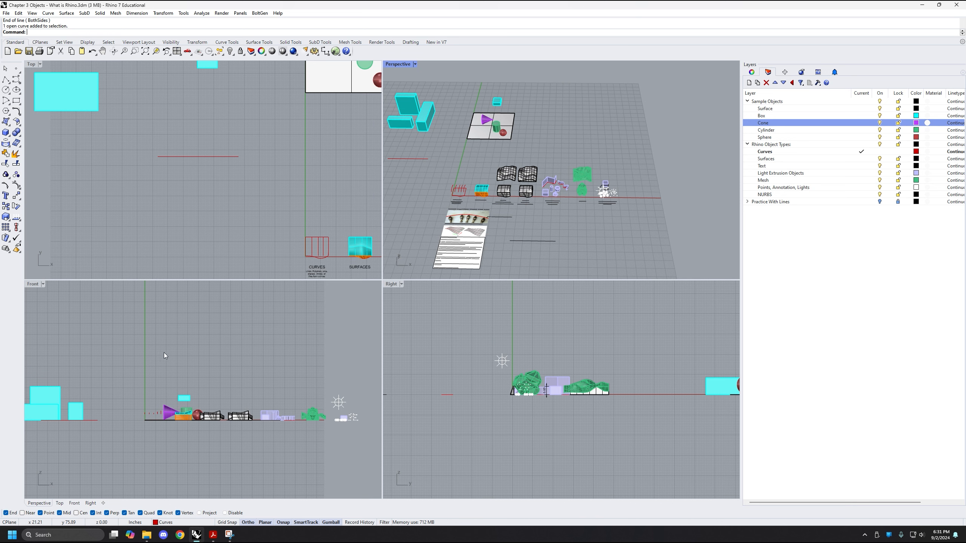
right_drag(201, 323, 203, 353)
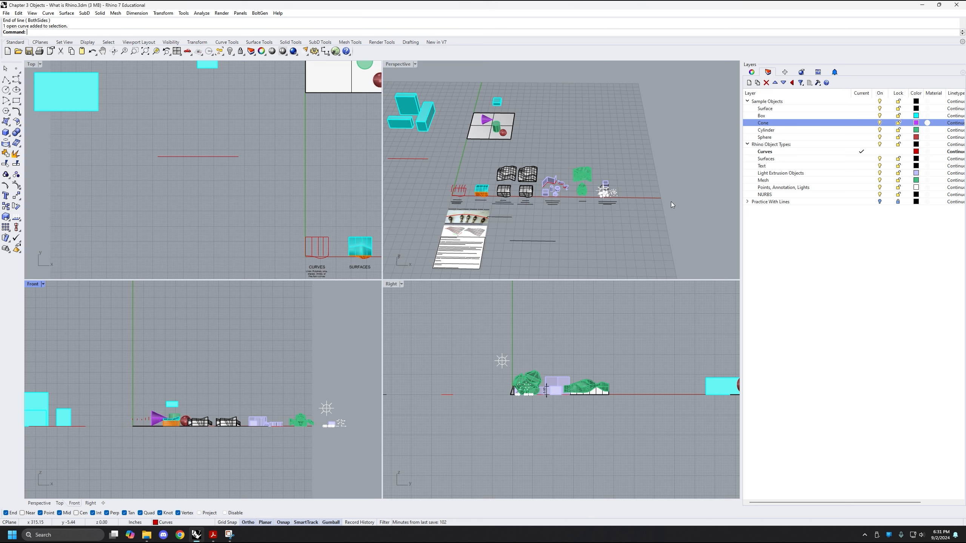
shift+right_drag(577, 215, 600, 223)
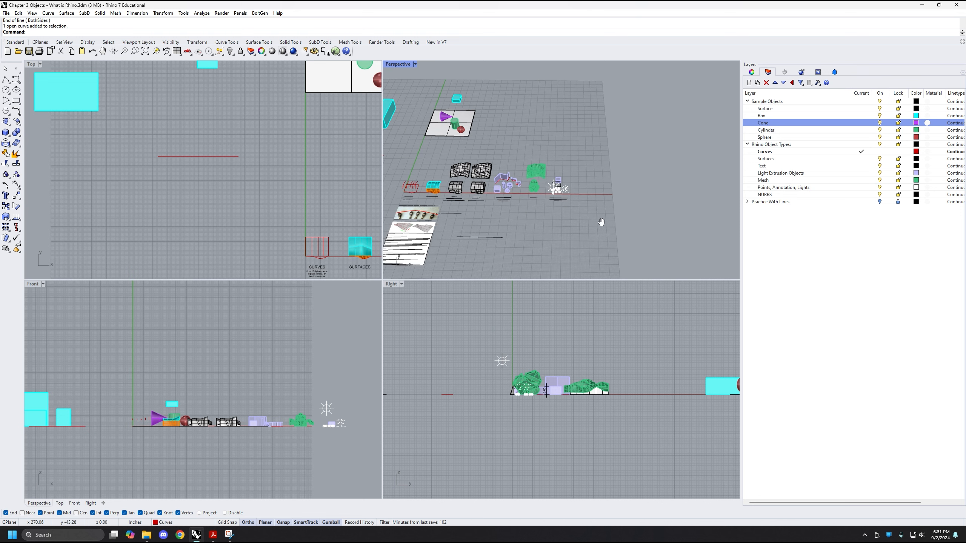
scroll(577, 200, up, 1)
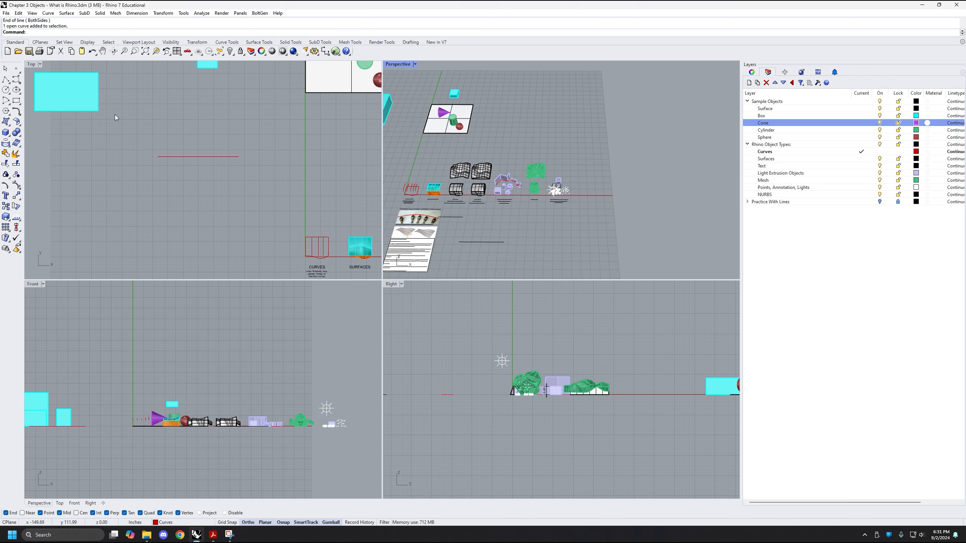
key(Return)
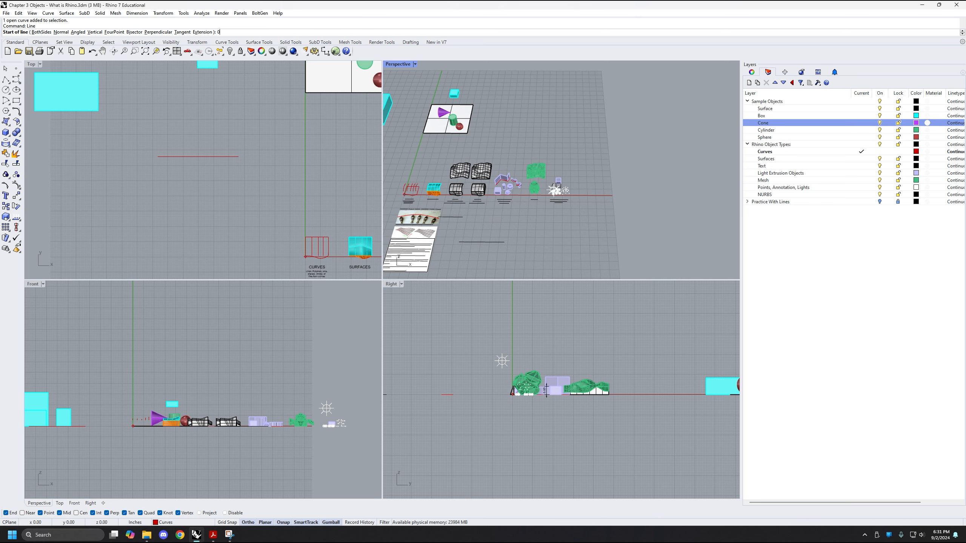
text(0)
key(Return)
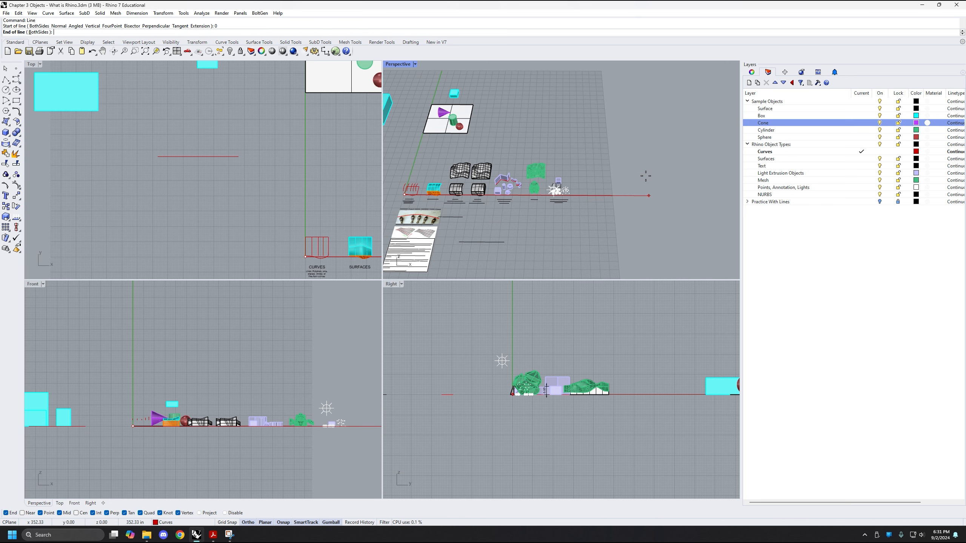
click(647, 170)
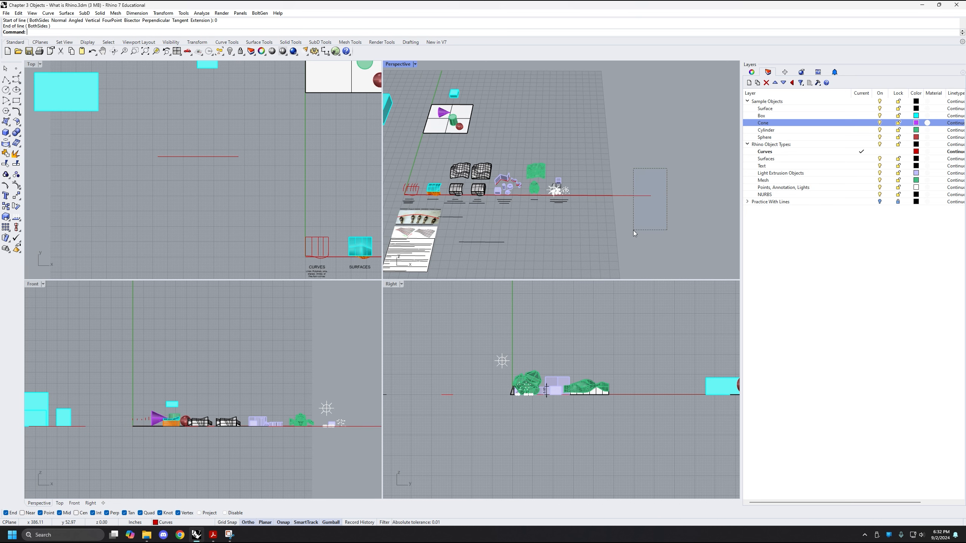
Select the X-axis line, extrude it straight up along Z with the Gumball into a tall vertical surface, and clear the selection
right_drag(573, 169, 615, 229)
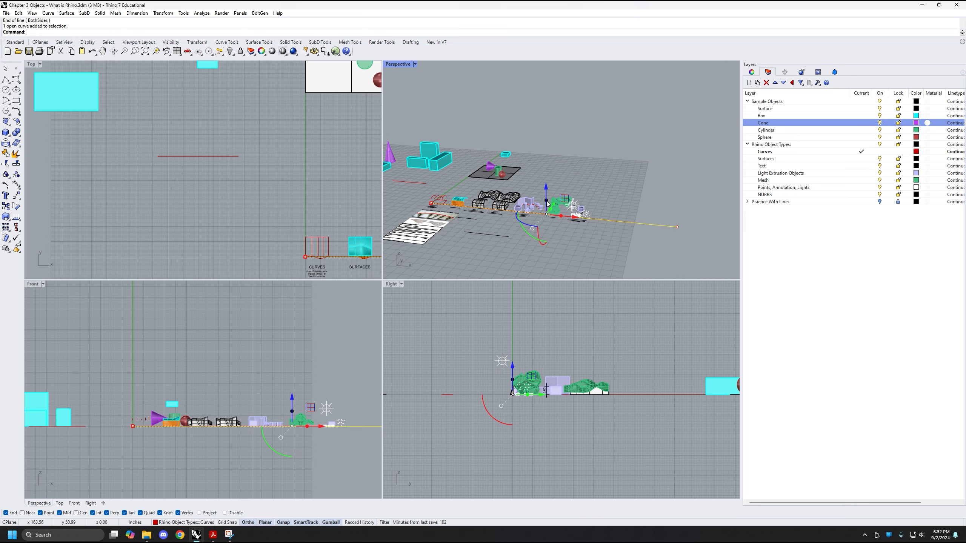
drag(549, 204, 546, 80)
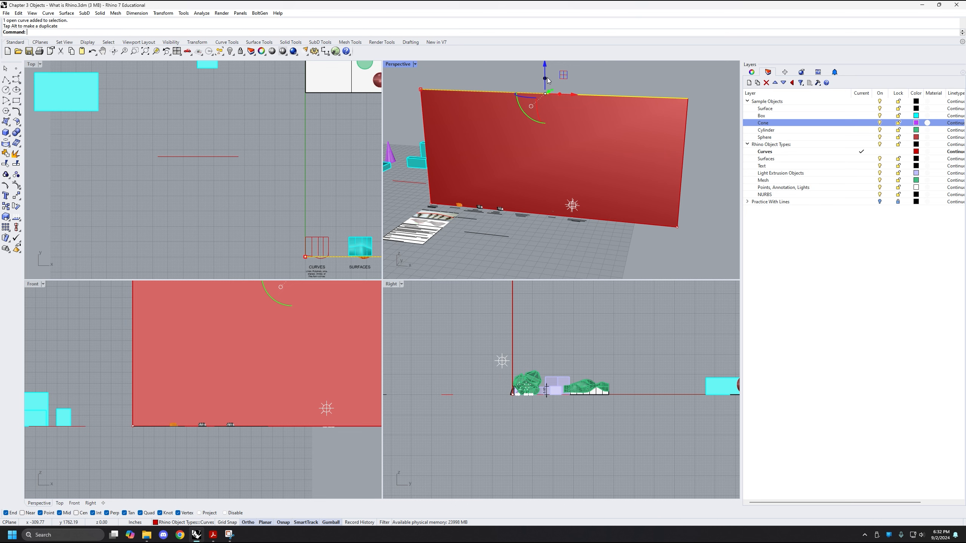
shift+right_drag(537, 118, 500, 201)
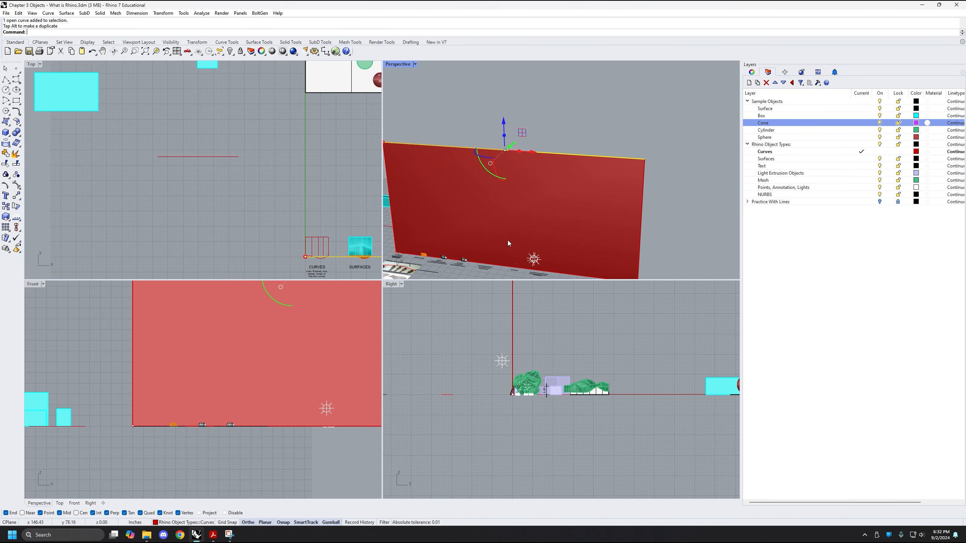
right_drag(508, 240, 530, 219)
right_drag(658, 192, 624, 195)
key(Escape)
Examine the vertical surface along the X axis in the Front view and from several angles in Perspective
right_drag(193, 370, 119, 398)
scroll(119, 398, down, 2)
right_drag(173, 356, 167, 367)
mouse_move(566, 217)
right_down()
mouse_move(554, 216)
mouse_move(581, 224)
right_up()
shift+right_drag(458, 214, 523, 194)
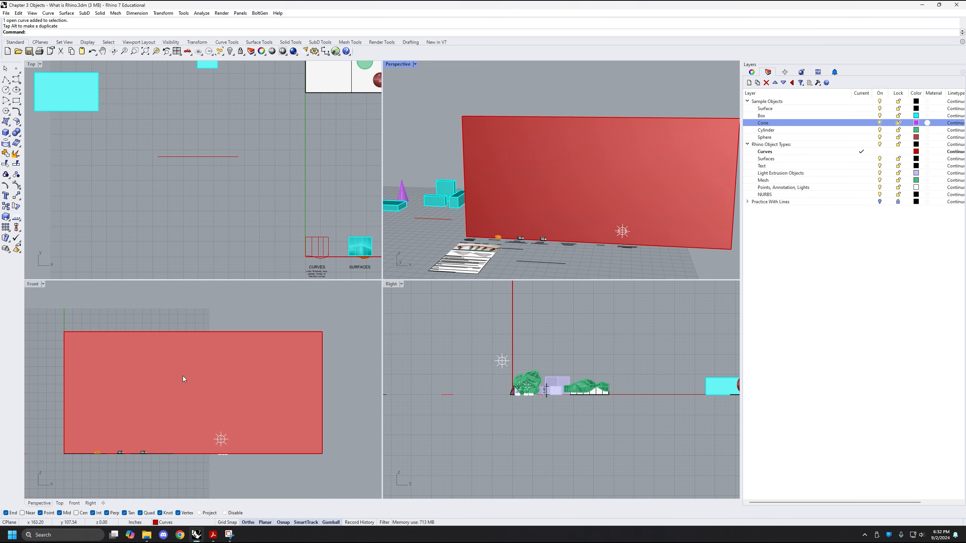
right_drag(150, 375, 155, 355)
right_drag(555, 217, 523, 187)
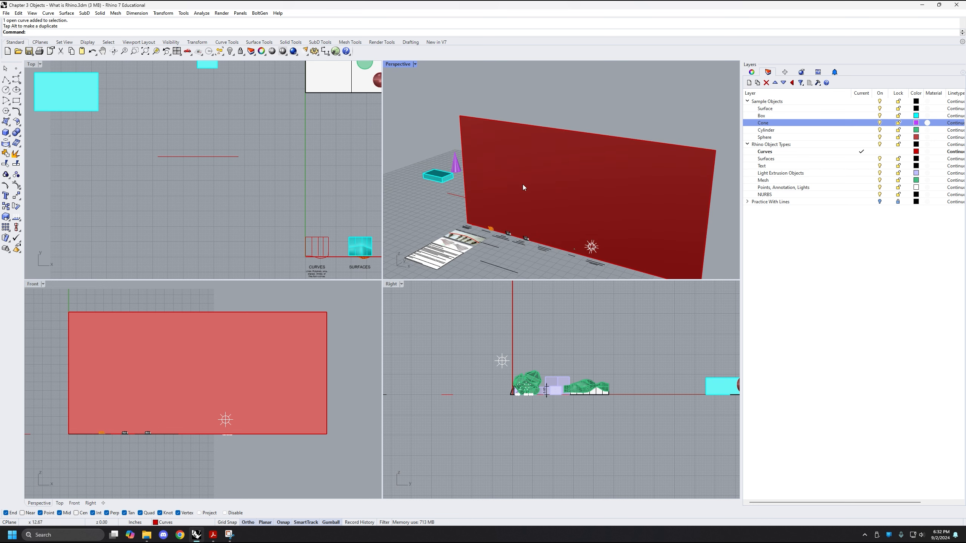
right_drag(627, 177, 438, 168)
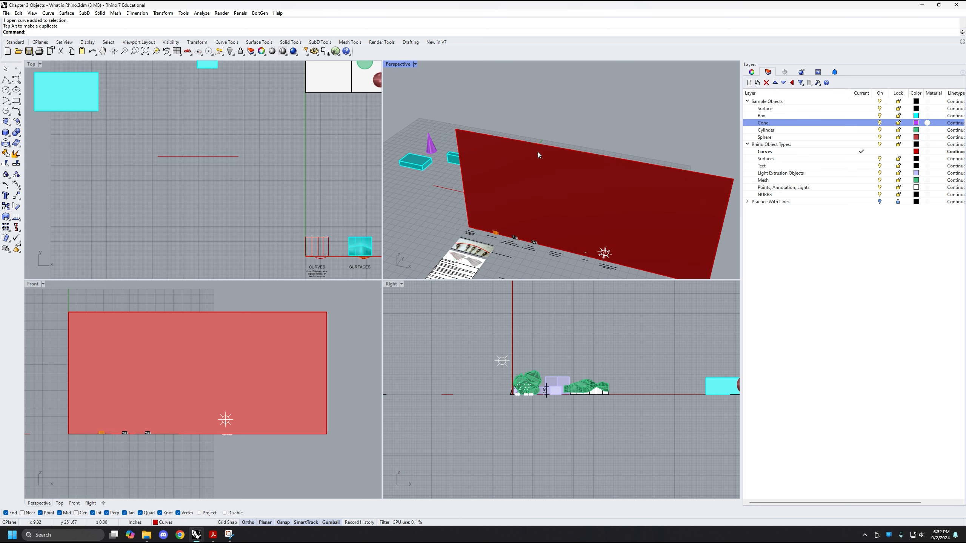
right_drag(539, 155, 610, 160)
Move the vertical X-axis surface down along Z with the Gumball so that it cuts through the ground plane
click(610, 160)
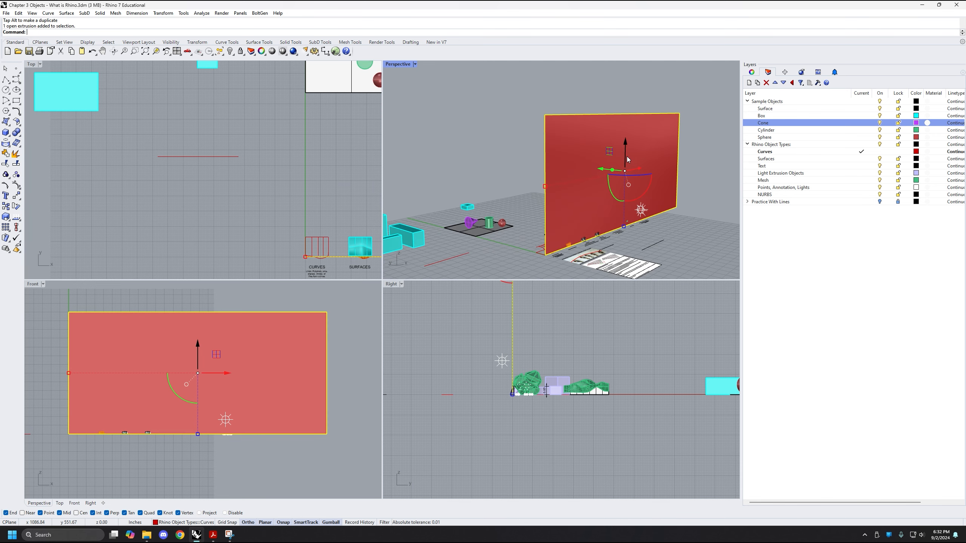
drag(625, 152, 614, 184)
scroll(179, 371, down, 3)
scroll(180, 371, down, 2)
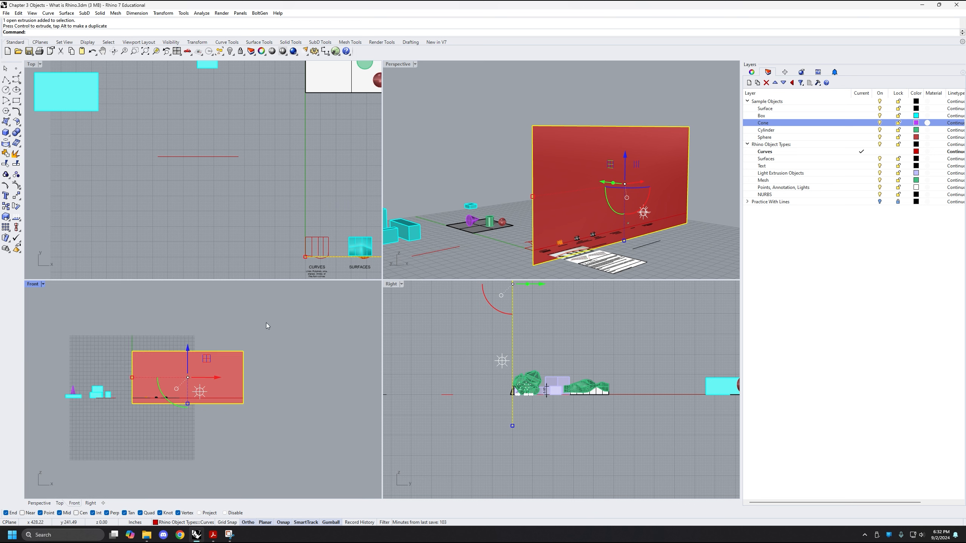
mouse_move(155, 354)
right_down()
mouse_move(162, 365)
mouse_move(160, 351)
right_up()
Delete the selected vertical surface along the X axis, keeping the line it was extruded from
mouse_move(629, 179)
right_down()
mouse_move(652, 193)
mouse_move(627, 195)
right_up()
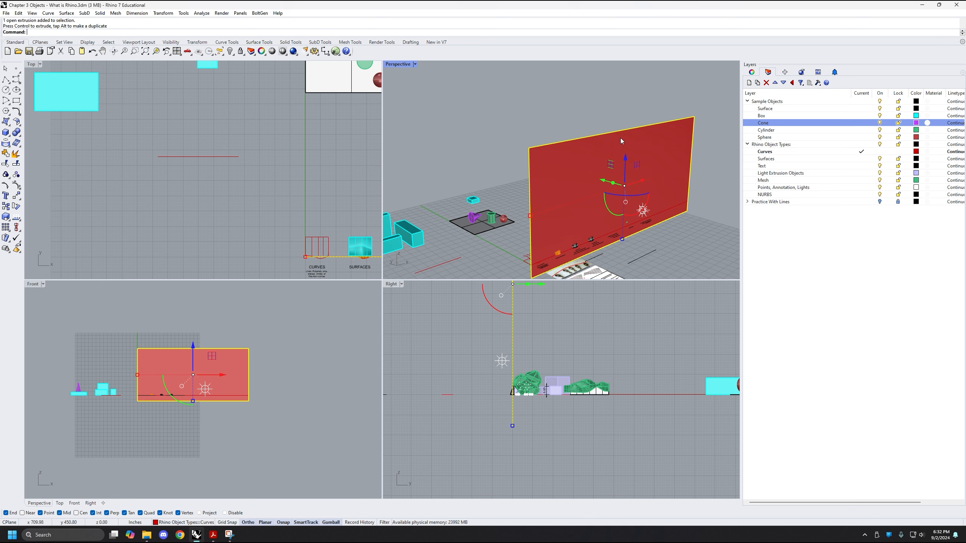
right_drag(646, 187, 626, 198)
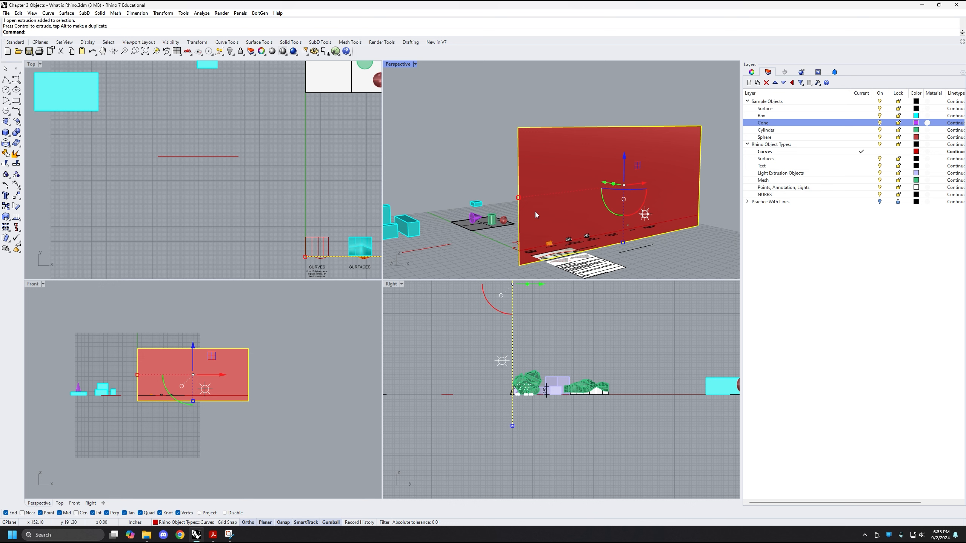
key(Delete)
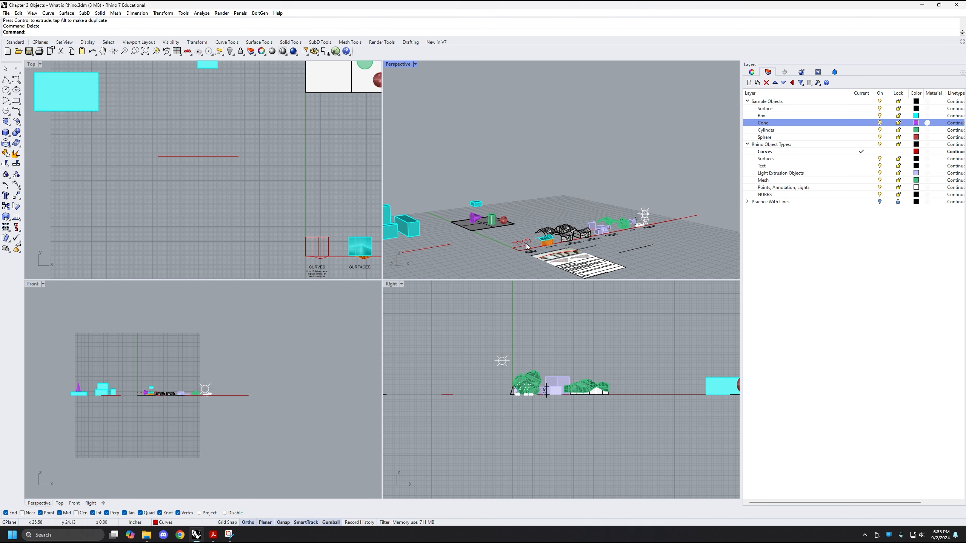
Draw a line from the origin along the Y axis, ending beyond the far edge of the grid
right_drag(484, 201, 507, 249)
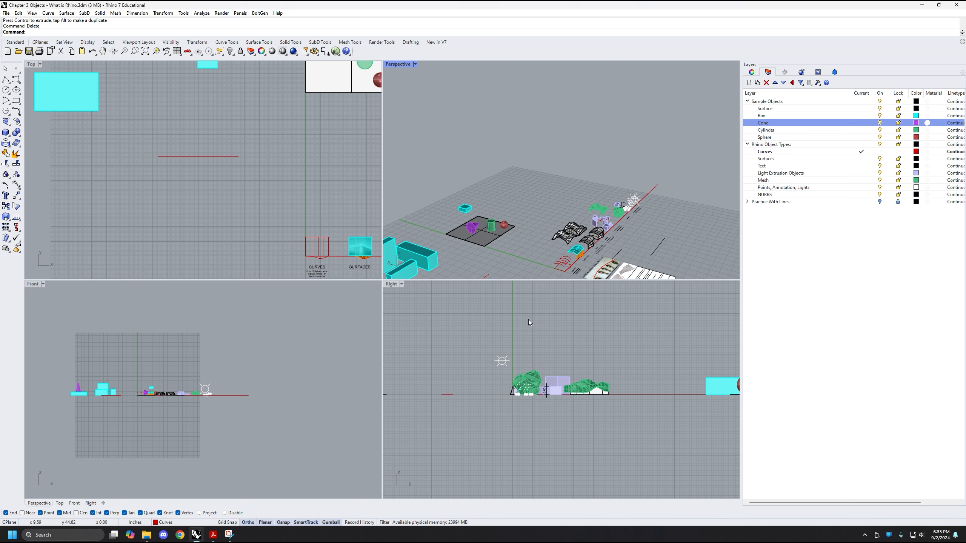
mouse_move(529, 320)
right_down()
mouse_move(459, 324)
mouse_move(532, 319)
right_up()
right_drag(625, 162, 512, 190)
text(line)
key(Return)
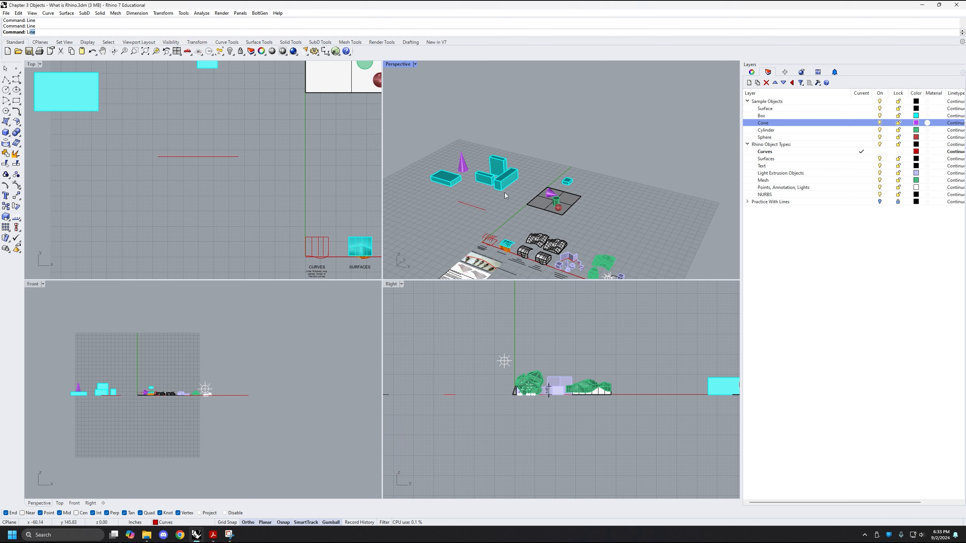
text(0)
key(Return)
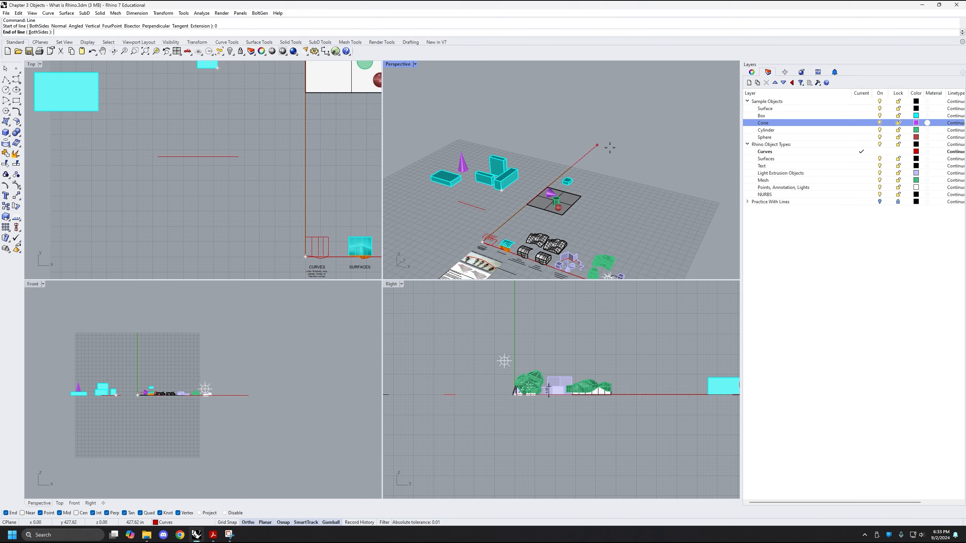
click(616, 163)
Extrude the Y-axis line straight up along Z with the Gumball into a tall vertical surface
right_drag(618, 161, 571, 171)
scroll(571, 175, down, 4)
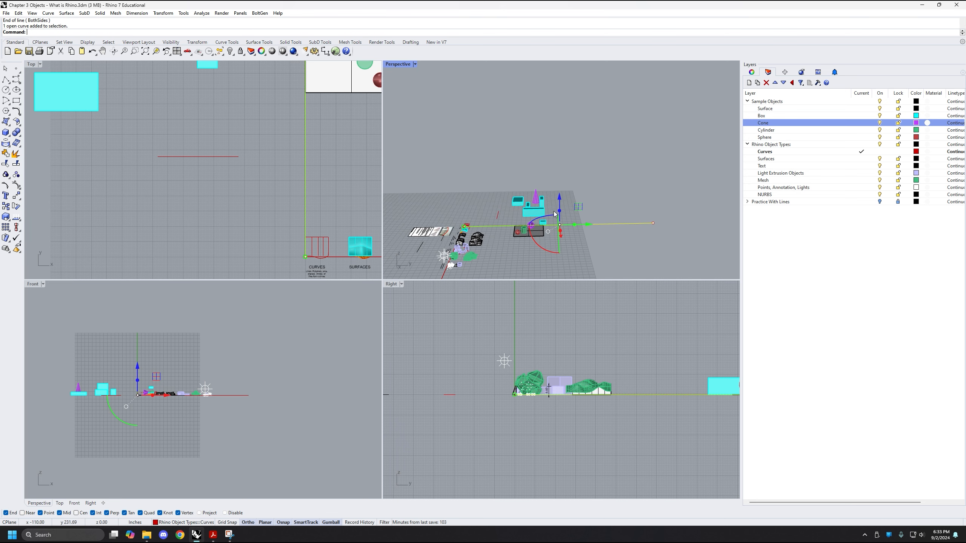
drag(562, 209, 580, 123)
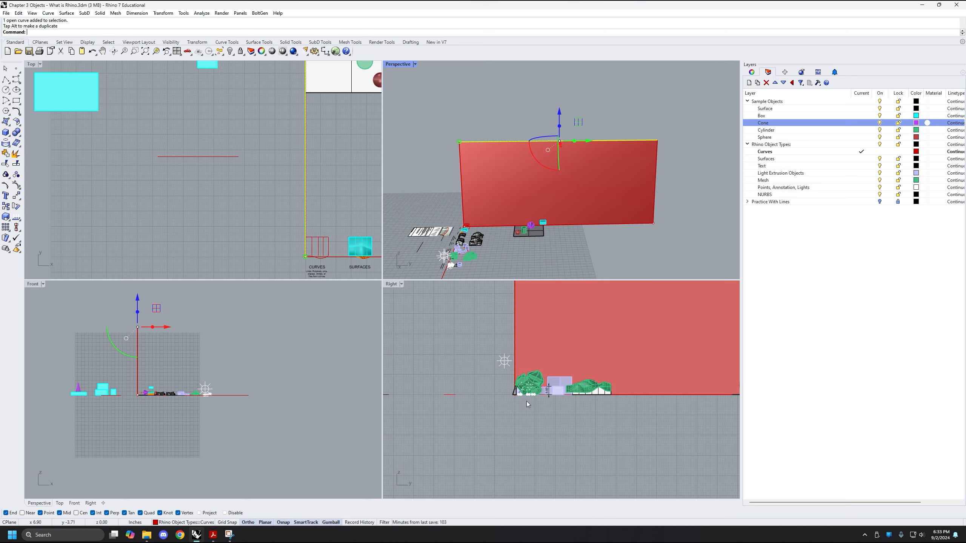
Examine the vertical surface along the Y axis across the Right, Front, Top and Perspective views
scroll(523, 426, down, 10)
scroll(526, 418, down, 4)
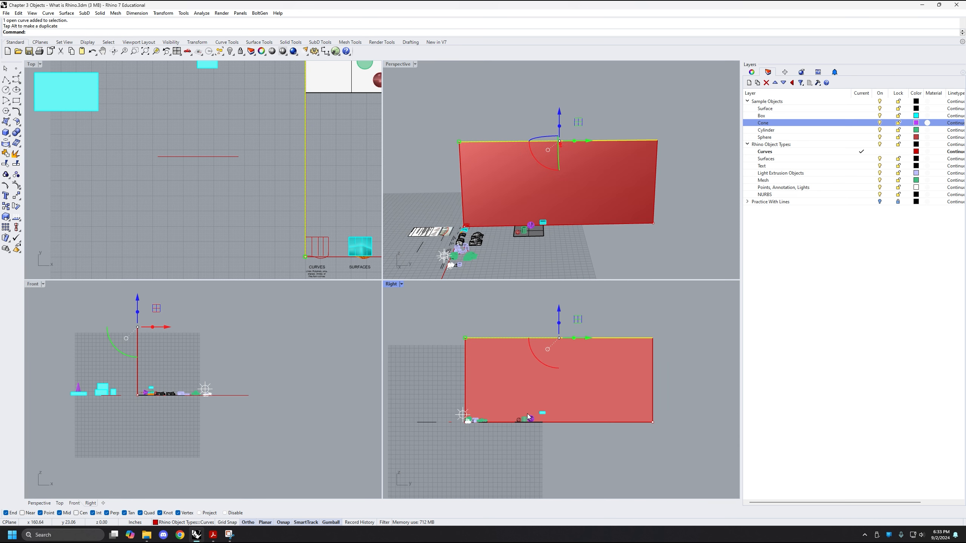
right_drag(527, 414, 536, 402)
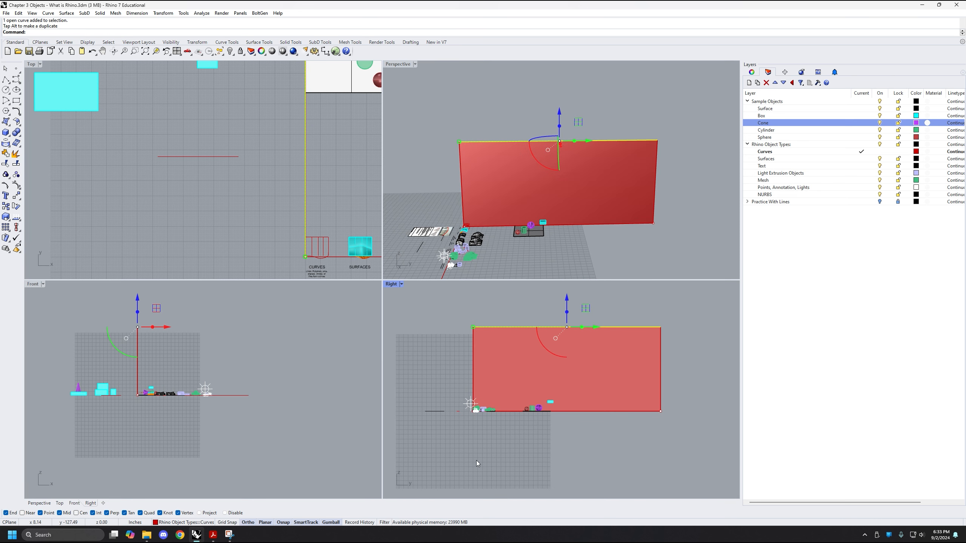
right_drag(477, 460, 502, 441)
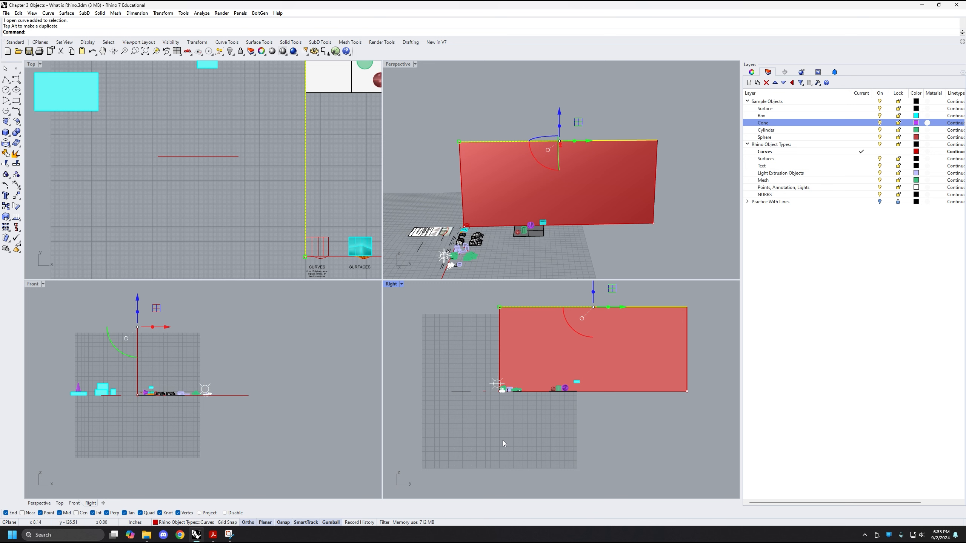
scroll(150, 179, down, 4)
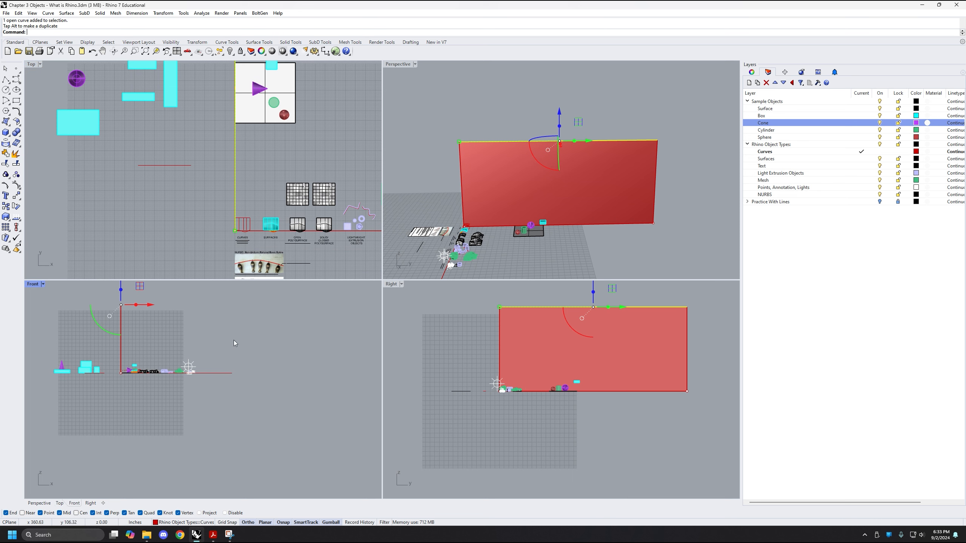
scroll(469, 385, up, 3)
scroll(469, 385, down, 3)
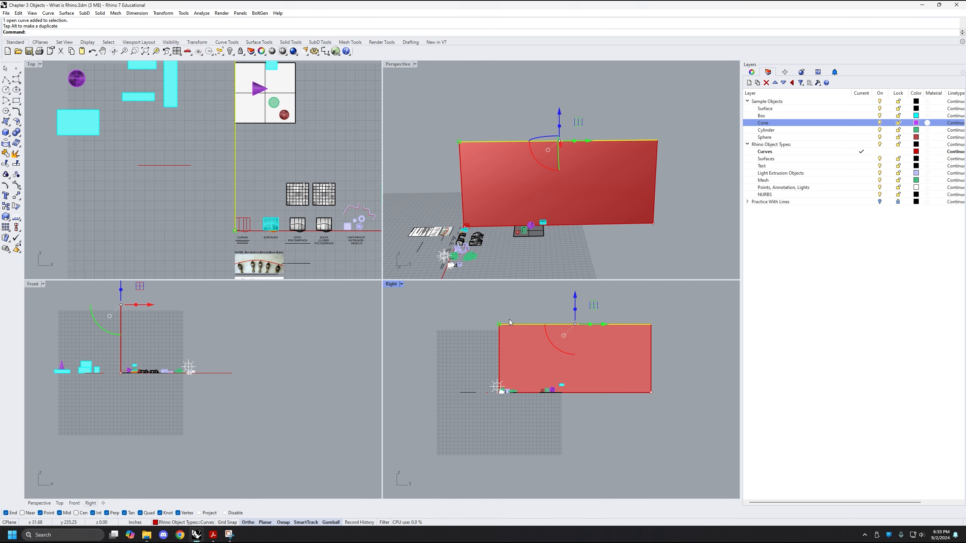
right_drag(454, 386, 447, 388)
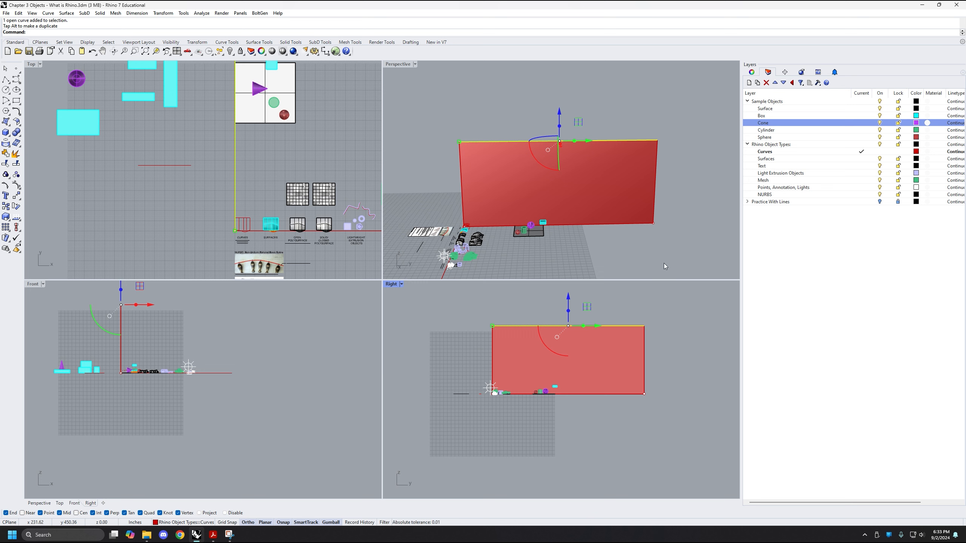
right_drag(481, 167, 505, 176)
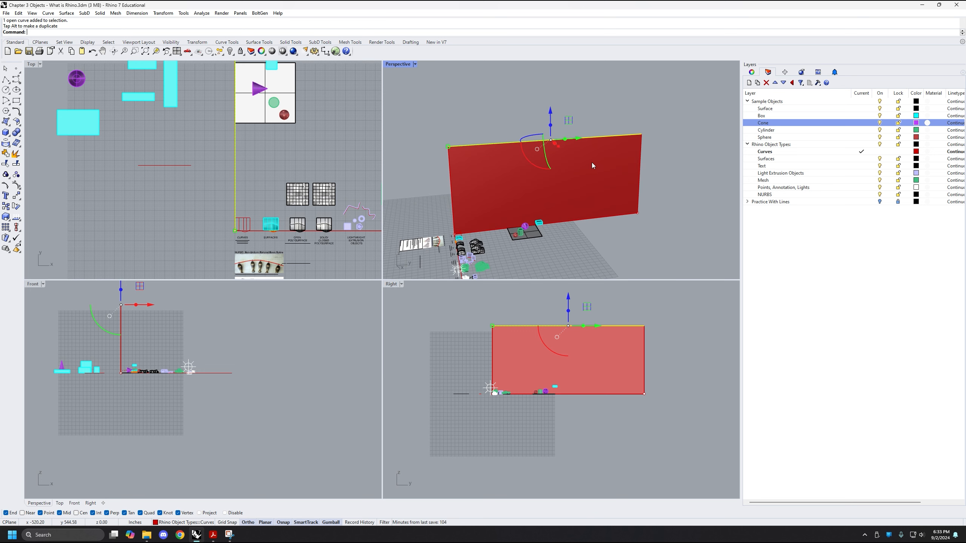
right_drag(593, 185, 501, 160)
Select the vertical surface along the Y axis and delete it, keeping its base line
click(584, 121)
shift+right_drag(583, 122, 592, 128)
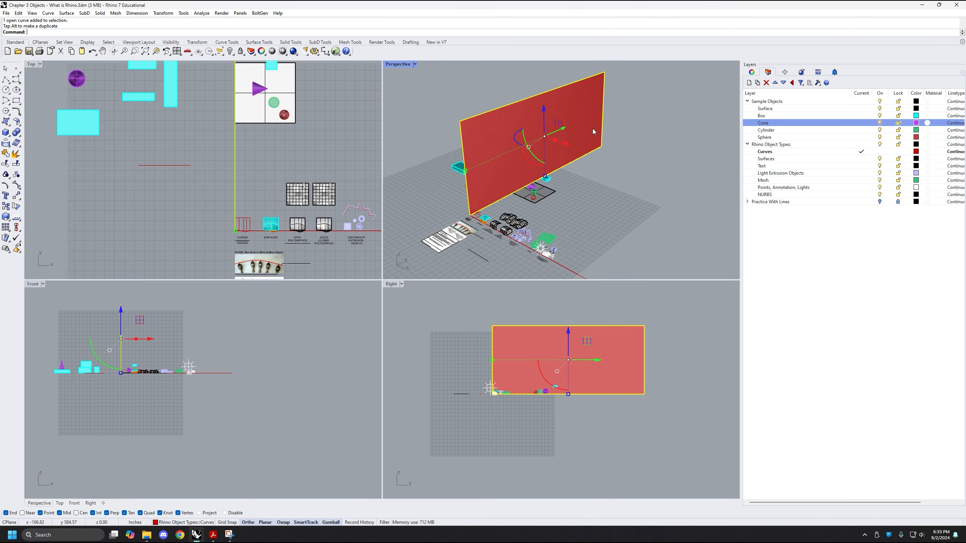
key(Delete)
Delete the two long lines running from the origin along the X and Y axes
shift+right_drag(602, 169, 592, 132)
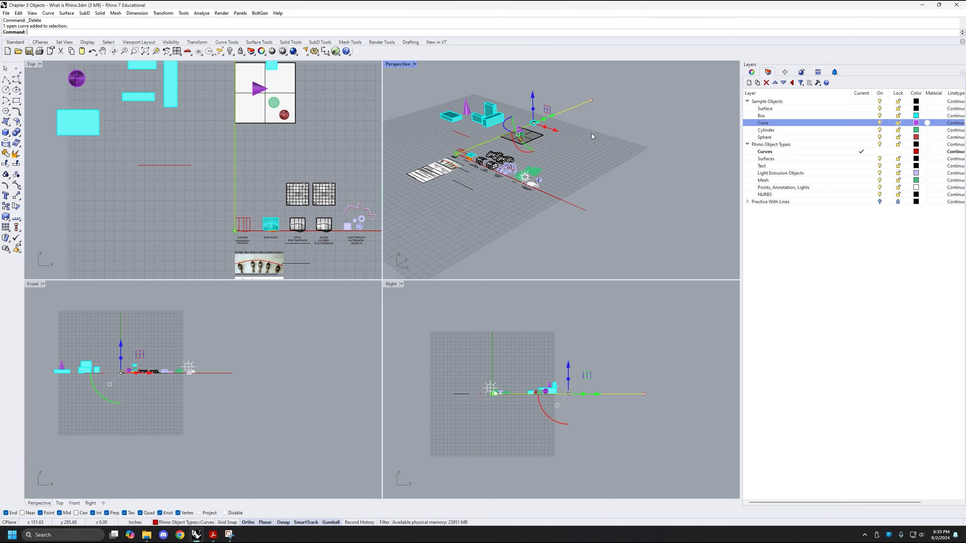
drag(598, 200, 584, 218)
scroll(156, 172, up, 3)
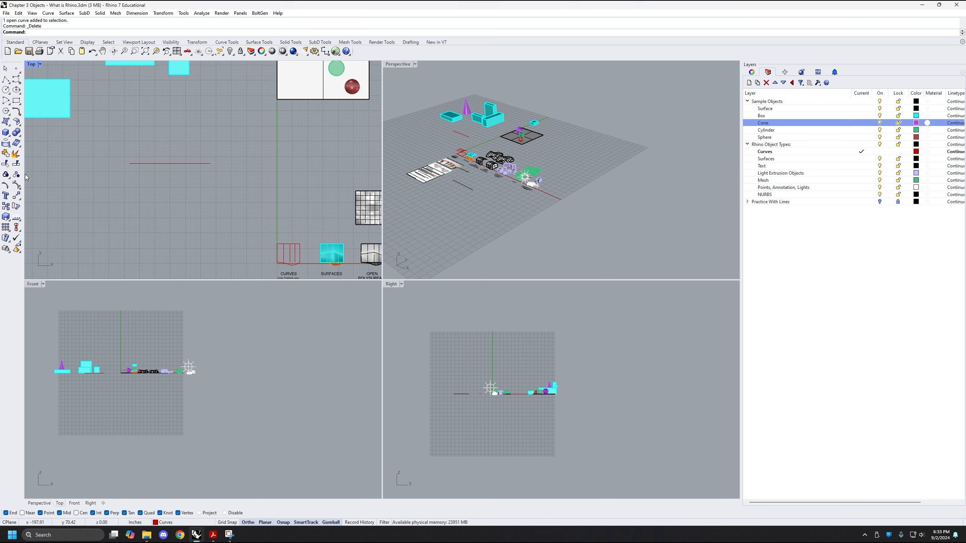
scroll(144, 331, up, 2)
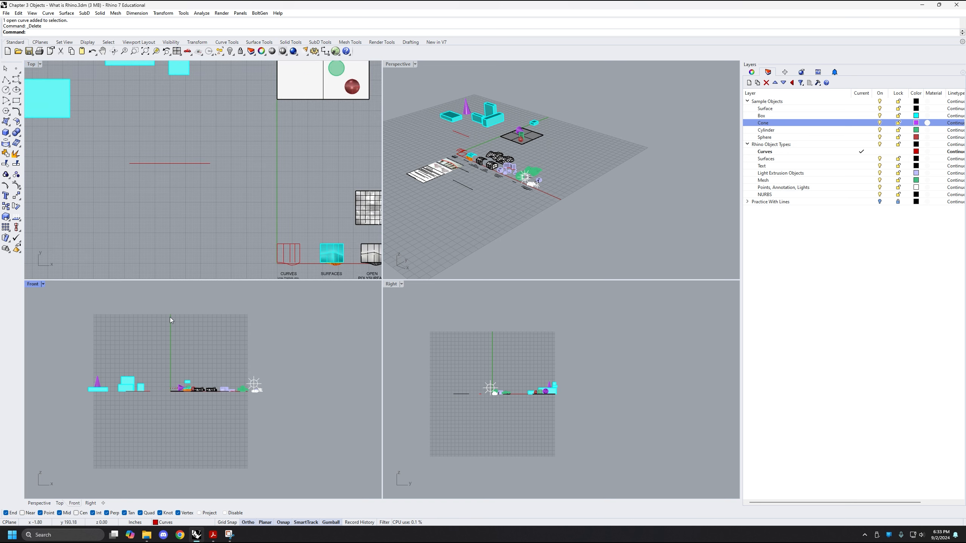
Draw a horizontal line about 169 in long high above the objects in the Front view, starting near the Z axis
shift+right_drag(579, 97, 616, 143)
scroll(576, 192, up, 5)
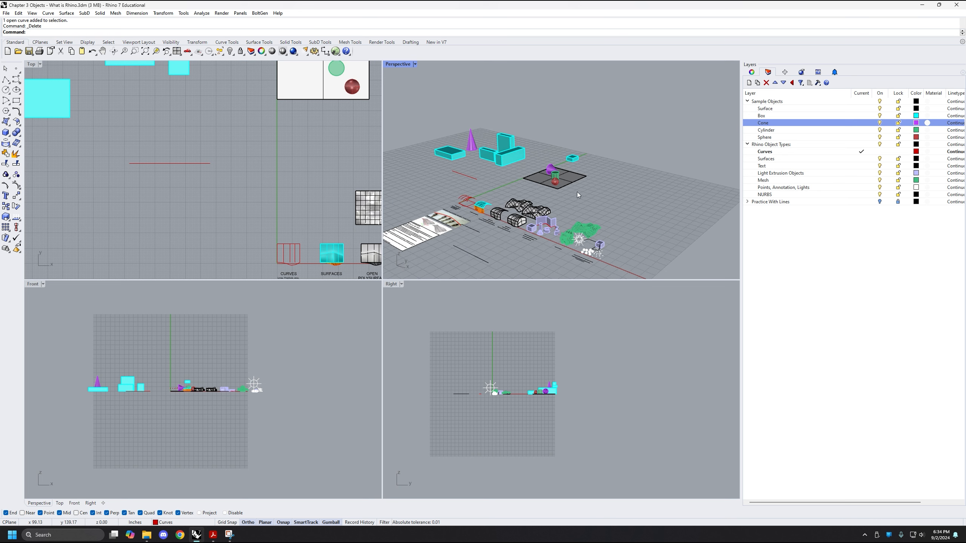
right_drag(638, 152, 640, 148)
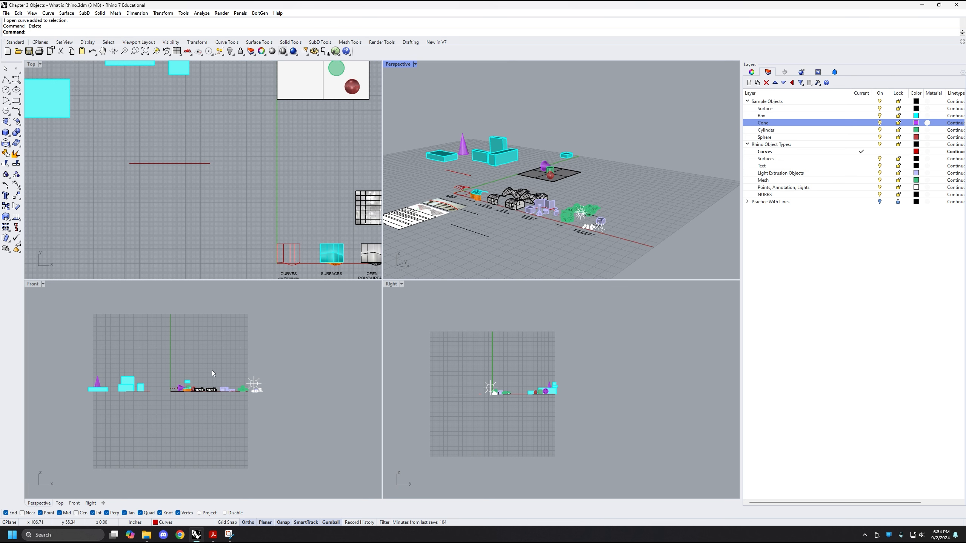
scroll(190, 369, up, 2)
scroll(187, 353, up, 2)
right_drag(202, 341, 162, 348)
scroll(162, 352, up, 1)
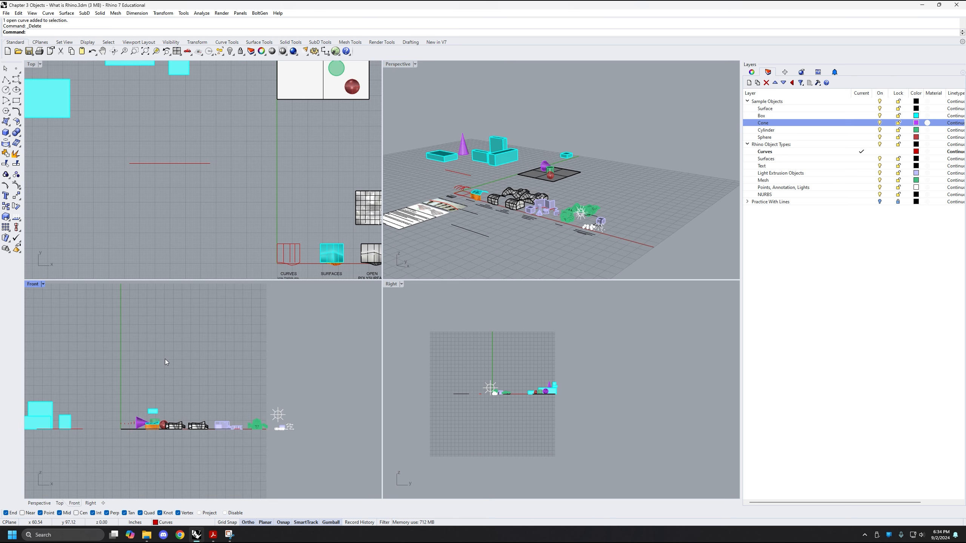
text(li)
key(Return)
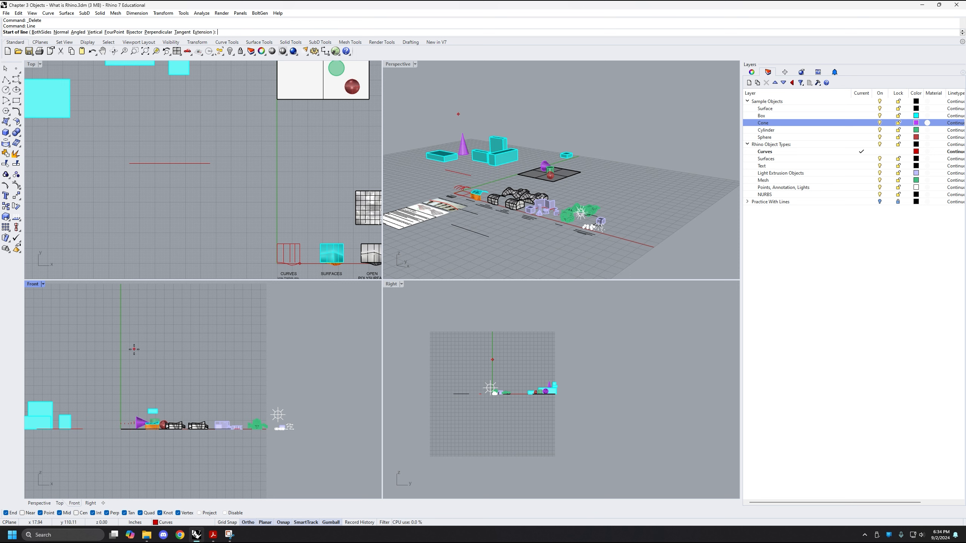
click(134, 349)
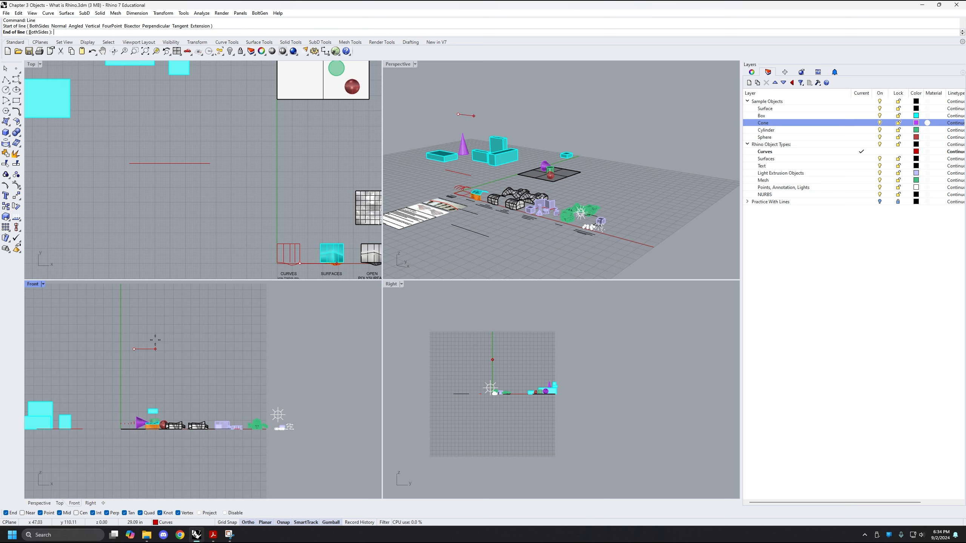
click(257, 349)
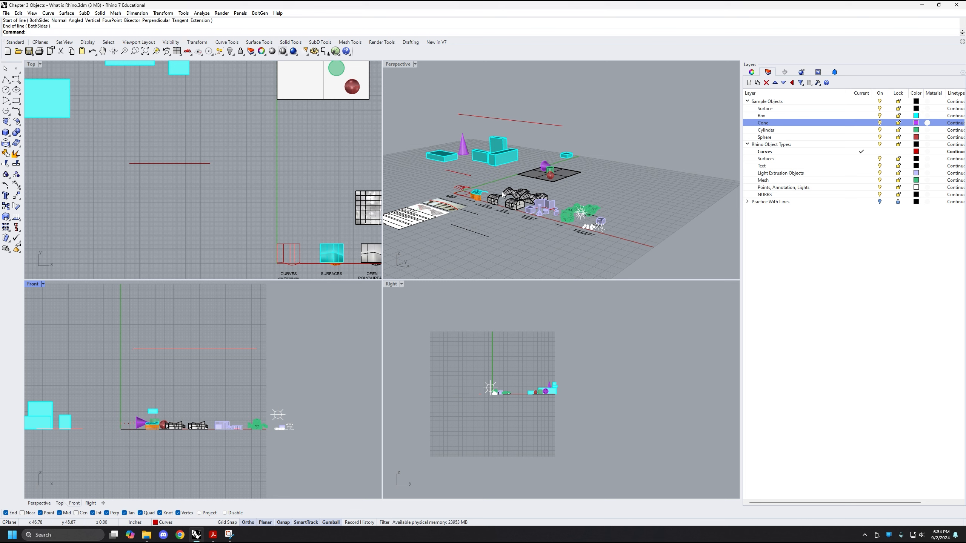
Draw a horizontal line in the Front view, starting from the upper end point of the small floating cyan box and running along positive X
mouse_move(551, 183)
right_down()
mouse_move(524, 199)
mouse_move(548, 157)
mouse_move(522, 194)
mouse_move(553, 170)
right_up()
right_drag(553, 171, 542, 213)
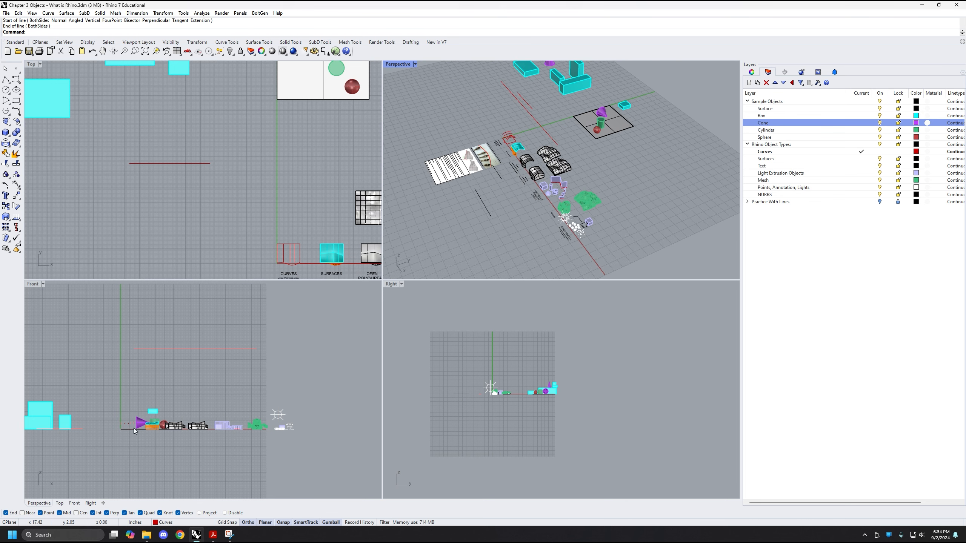
right_drag(164, 350, 228, 352)
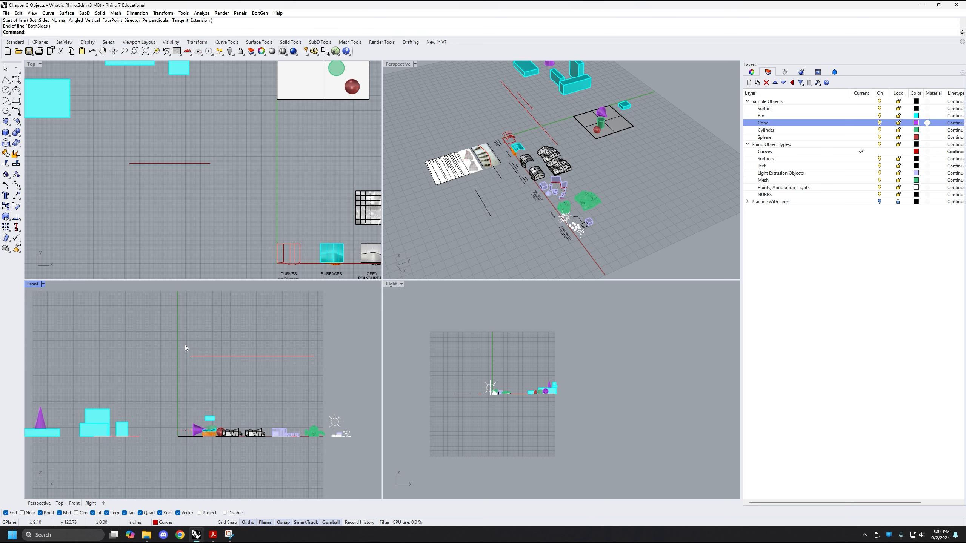
right_drag(185, 345, 178, 349)
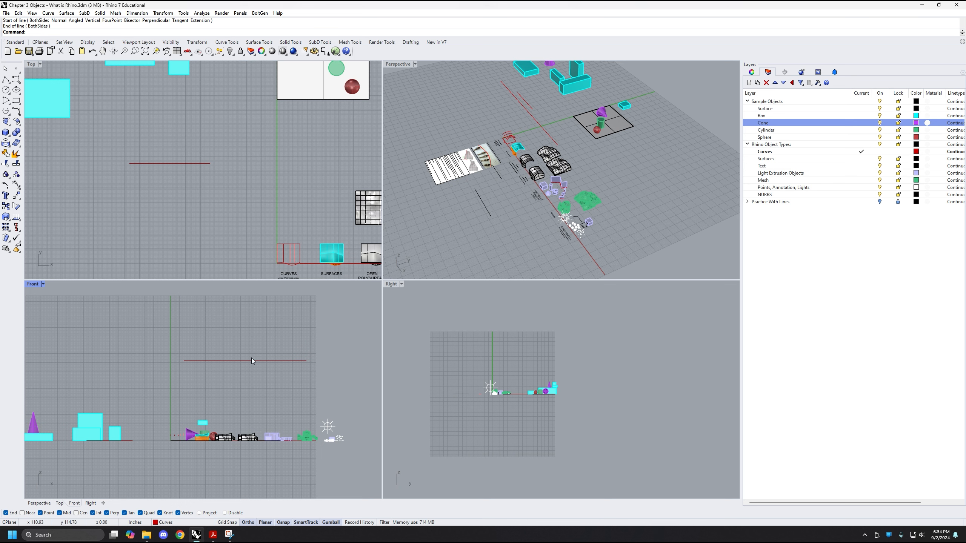
right_drag(226, 414, 226, 402)
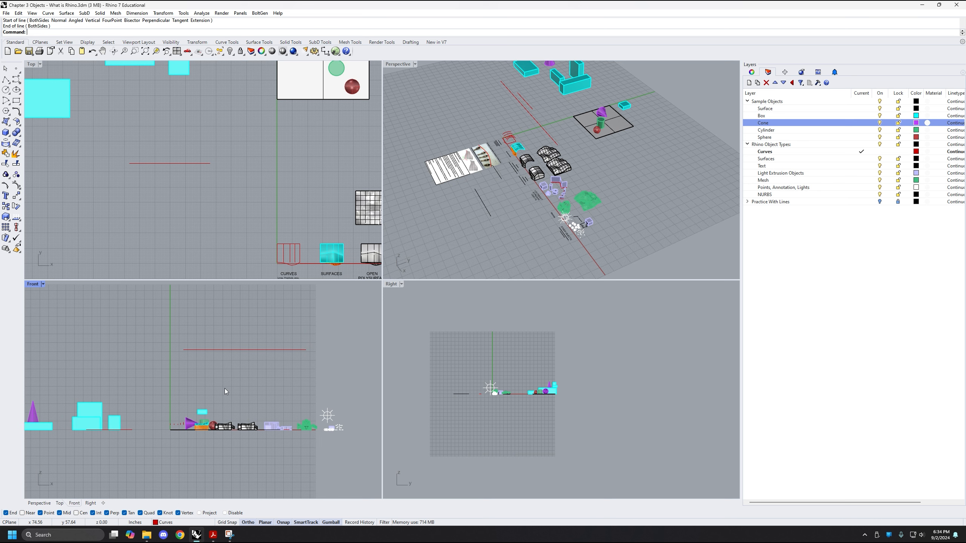
text(Line)
key(Return)
scroll(224, 424, up, 2)
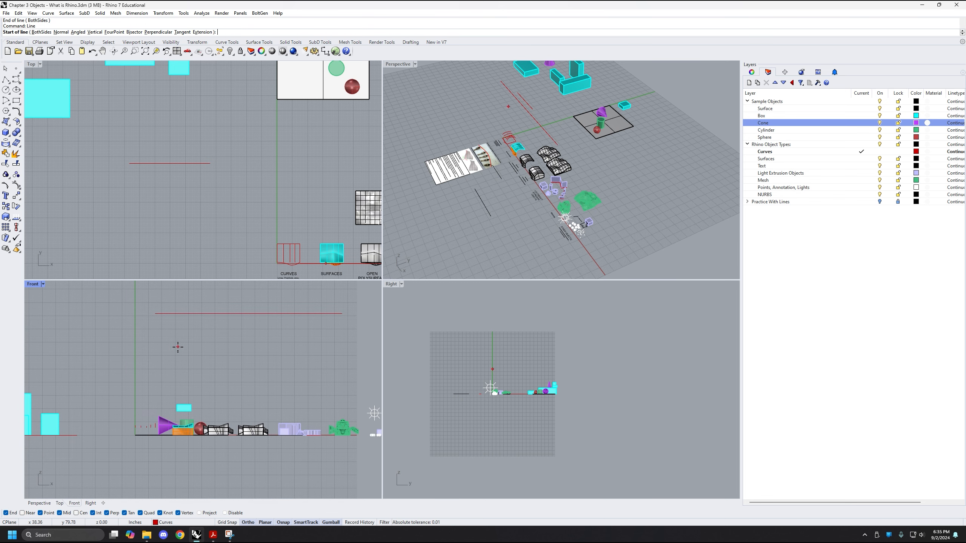
scroll(178, 347, up, 1)
scroll(201, 375, up, 1)
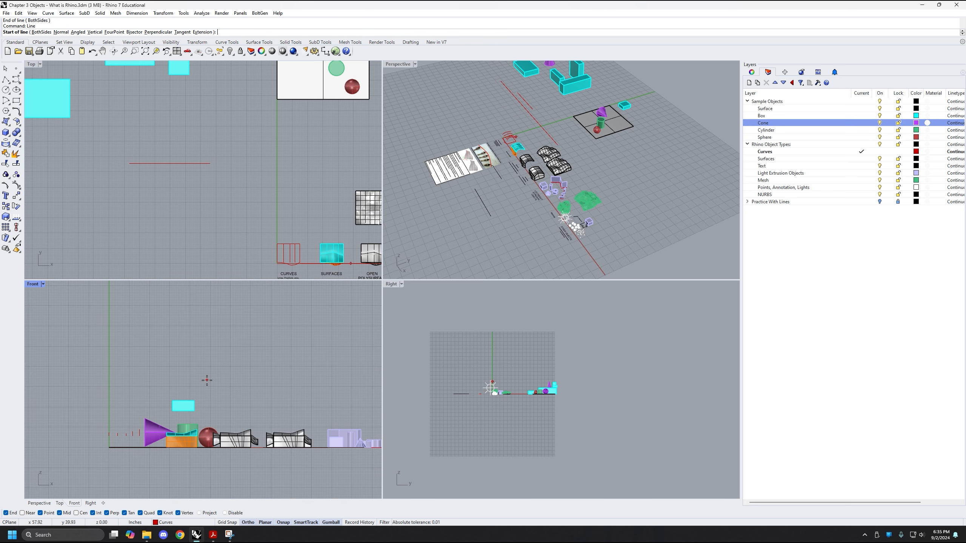
scroll(206, 380, up, 1)
scroll(155, 366, up, 1)
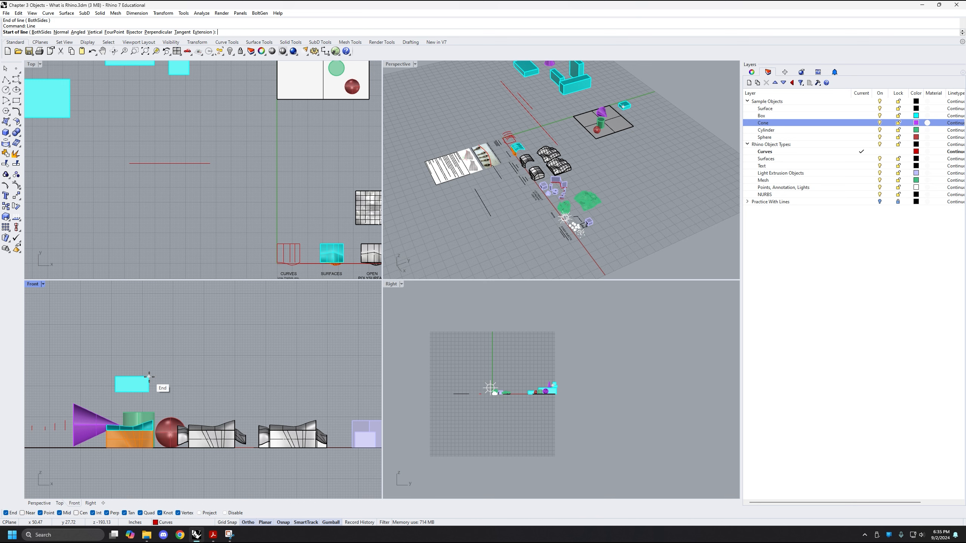
click(149, 376)
scroll(149, 377, down, 2)
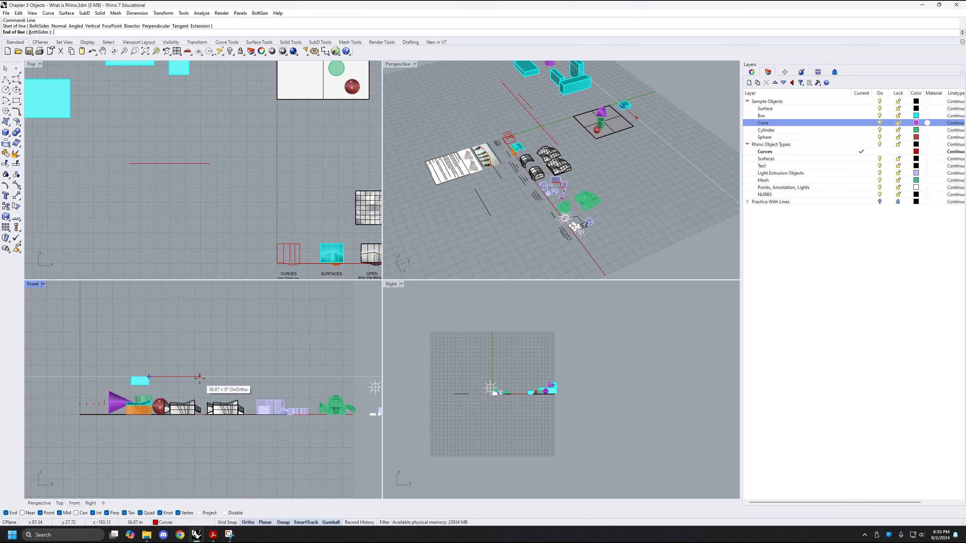
click(272, 370)
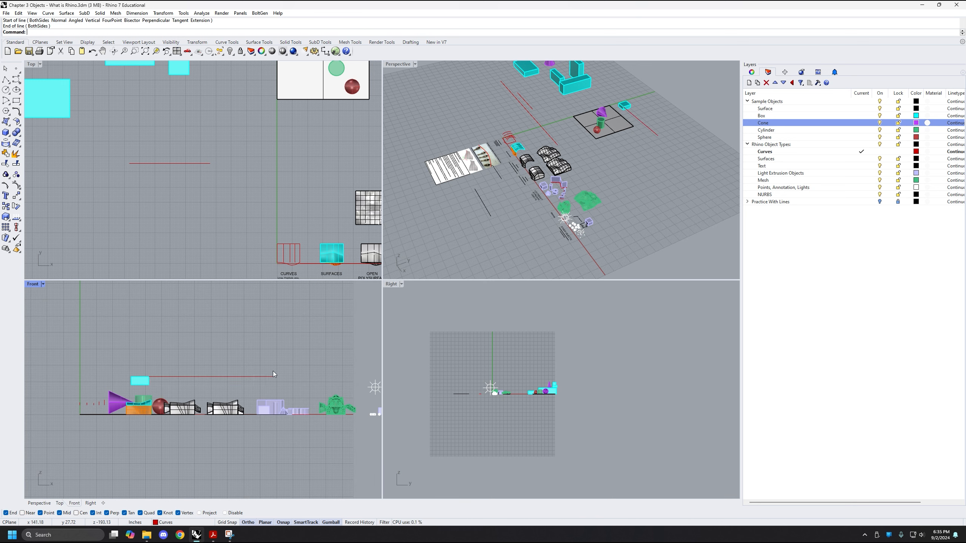
Examine how the line snapped to the floating box sits in the Perspective view compared with the Front view
scroll(634, 181, up, 5)
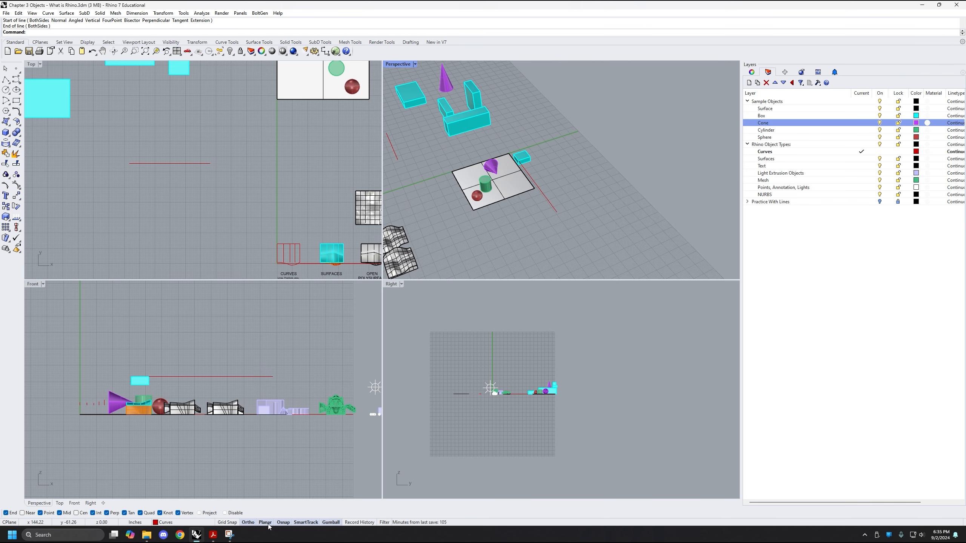
scroll(485, 115, up, 6)
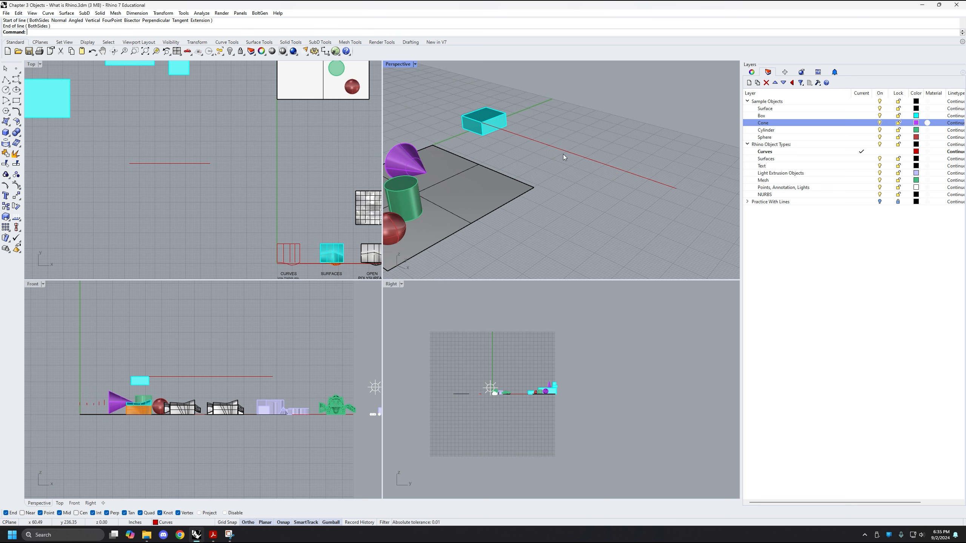
scroll(648, 186, down, 10)
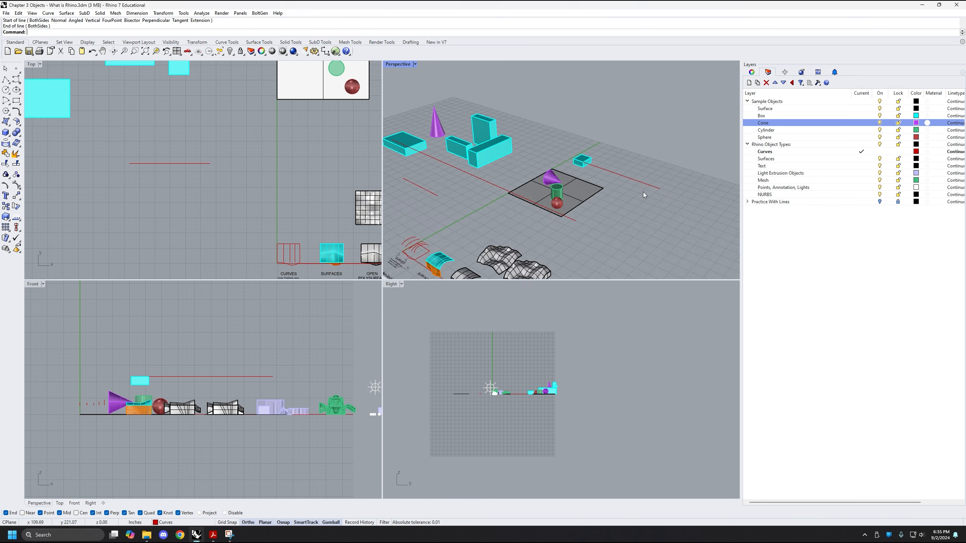
shift+right_drag(591, 210, 501, 154)
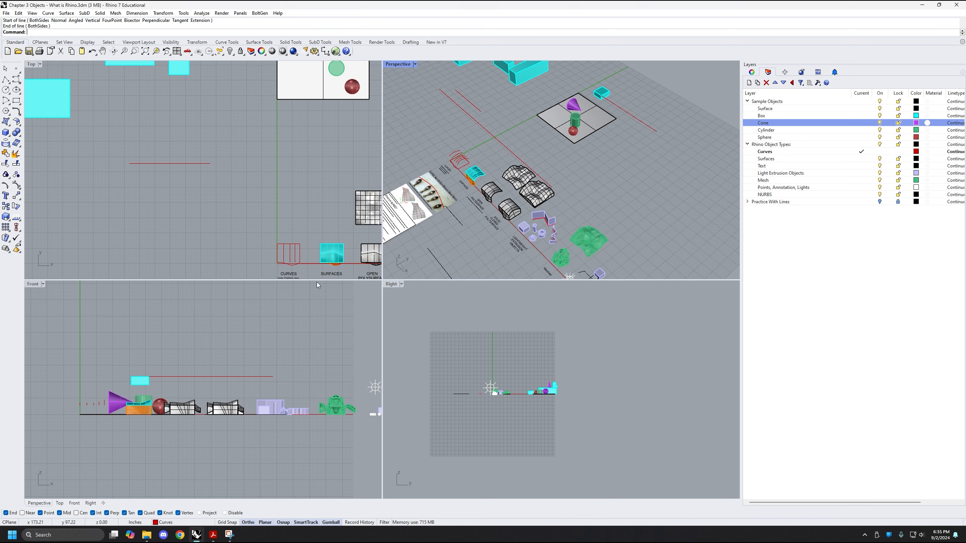
right_drag(133, 335, 140, 349)
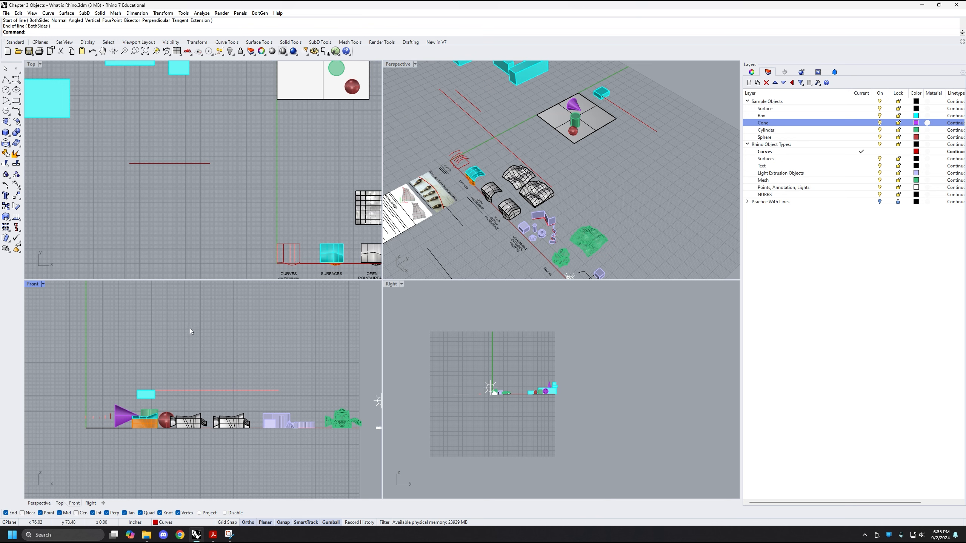
right_drag(190, 327, 189, 331)
right_drag(175, 365, 178, 356)
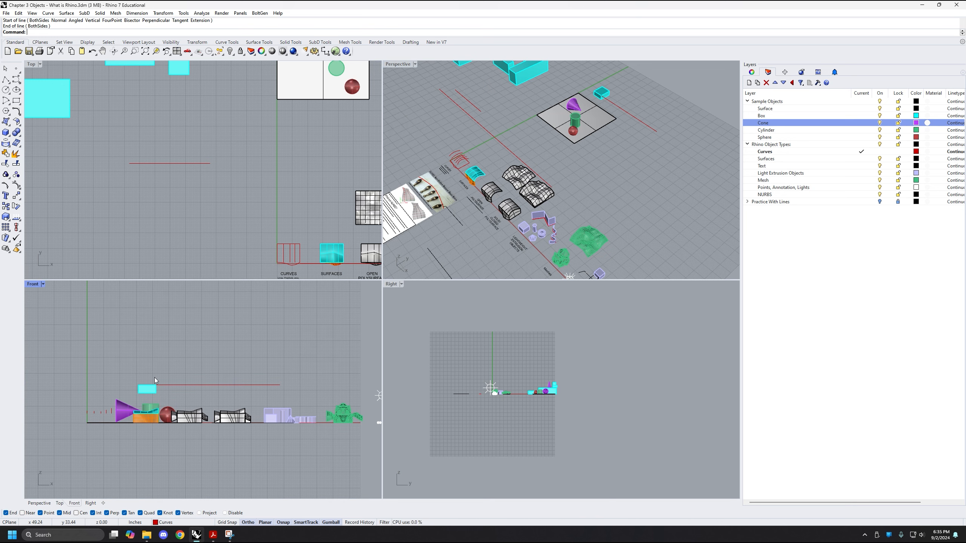
Draw a second horizontal line about 102 in long in the Front view from the floating box's lower corner
text(Line)
key(Return)
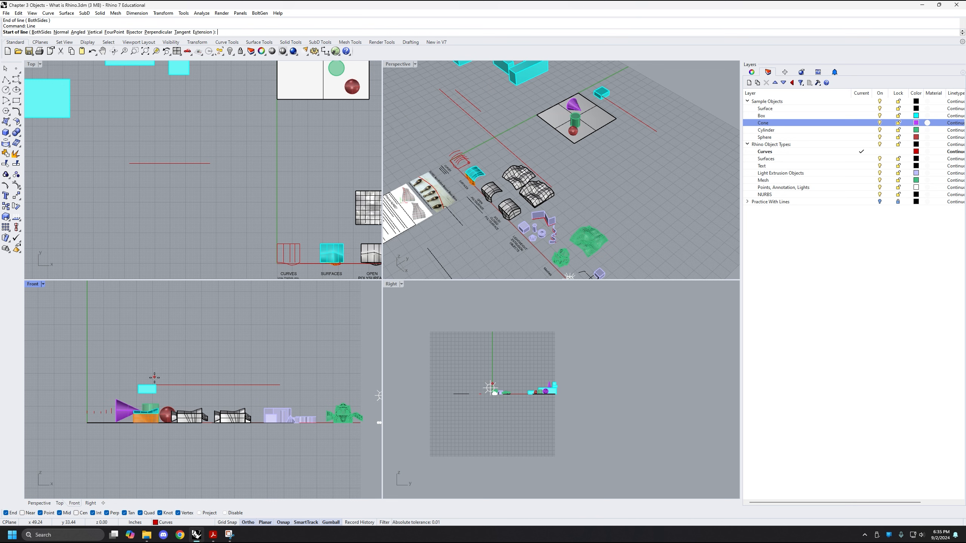
scroll(156, 392, up, 5)
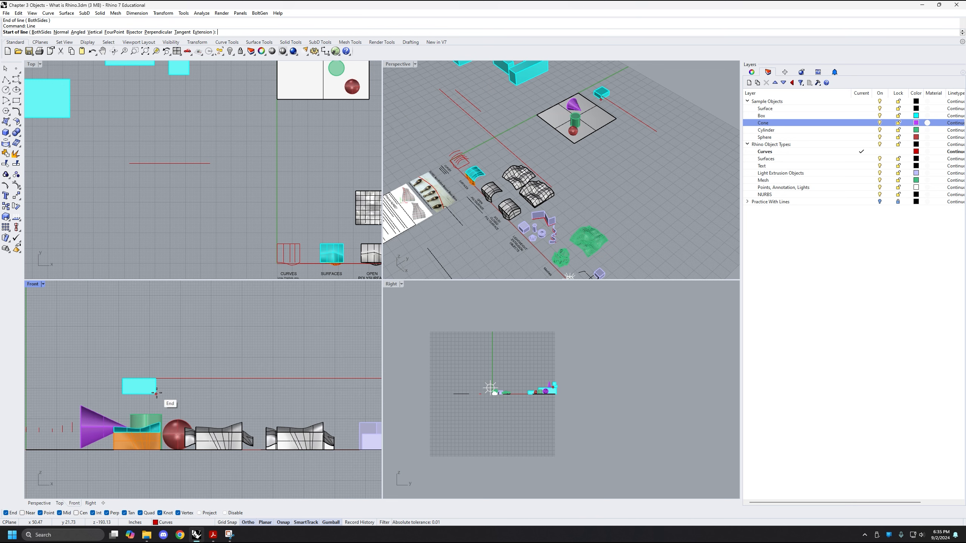
click(21, 512)
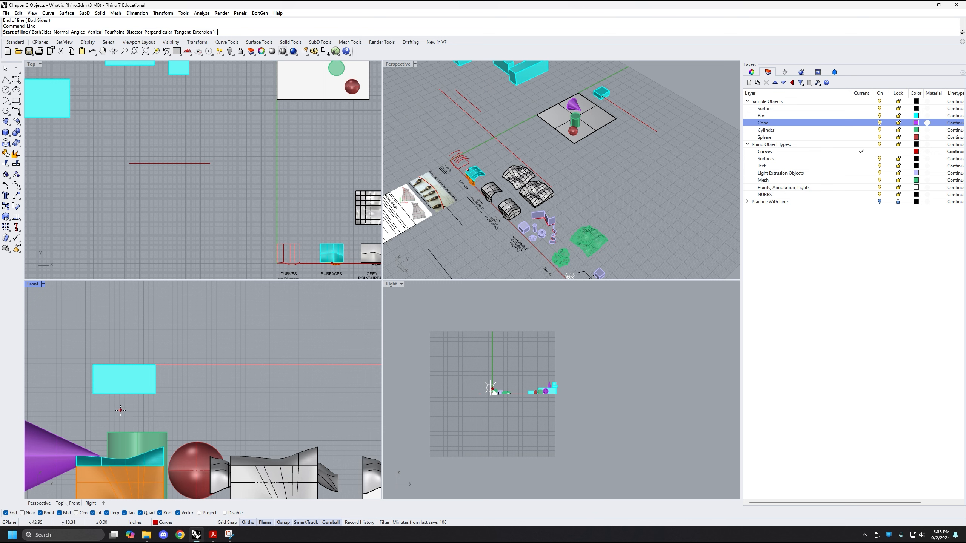
click(156, 394)
scroll(167, 396, down, 5)
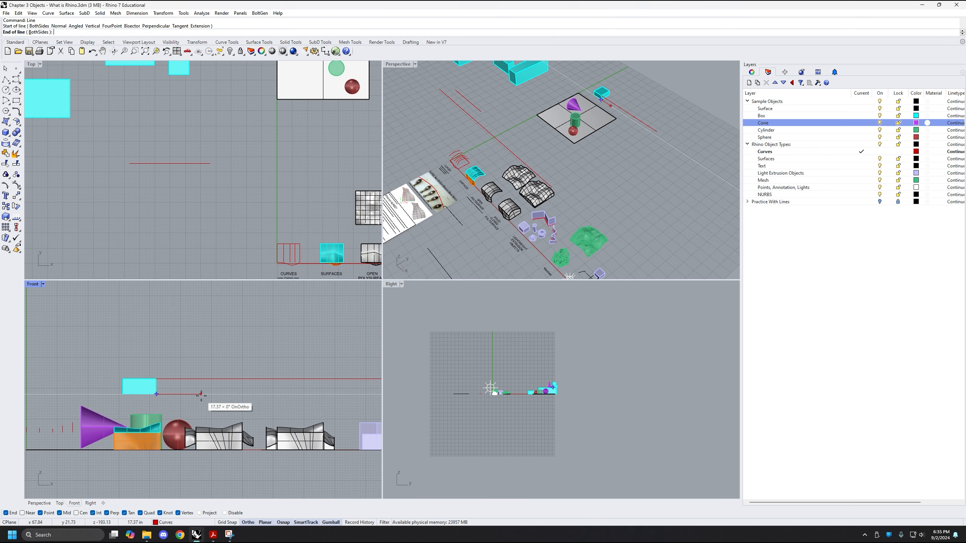
right_drag(263, 400, 245, 402)
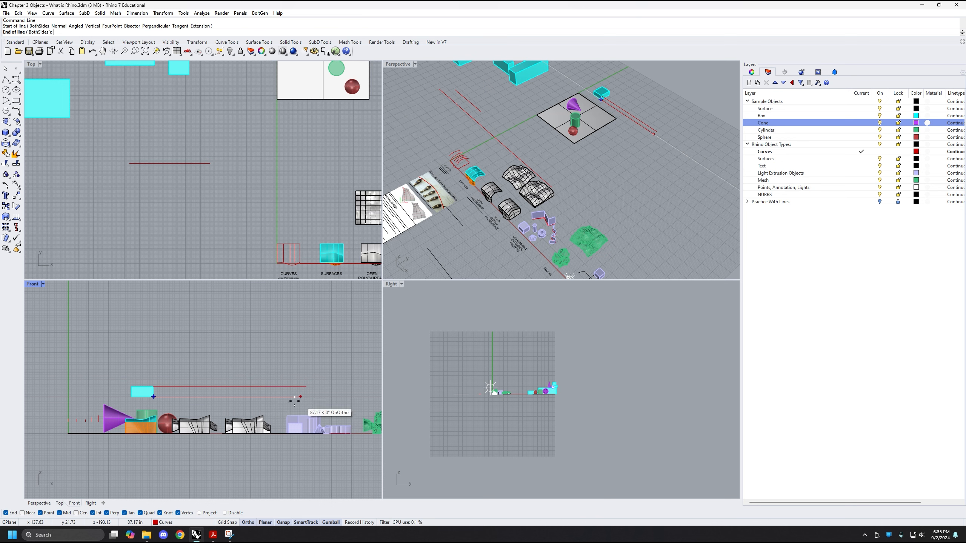
click(324, 396)
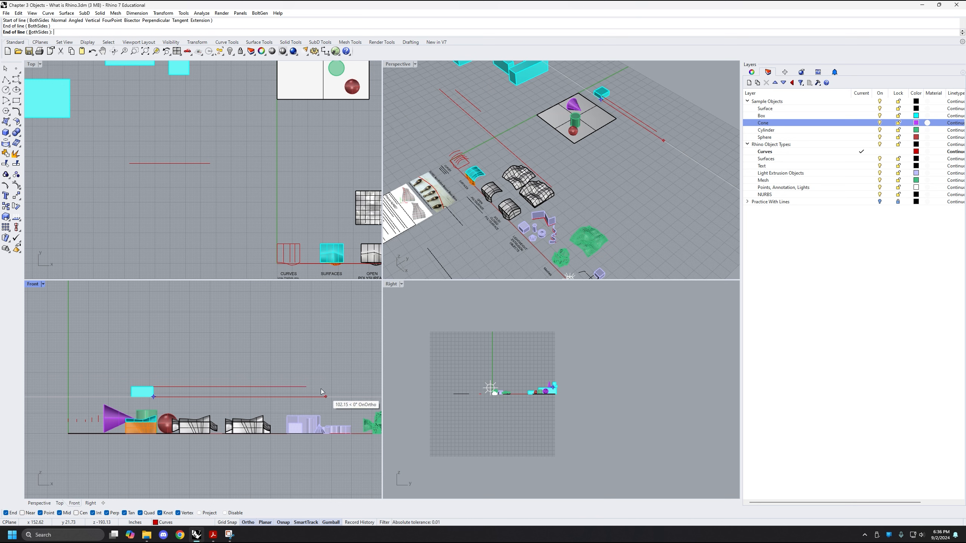
Draw a line about 200 in long in the Front view from the midpoint of the floating box's lower edge to the second wavy solid's peak
right_drag(610, 162, 566, 155)
right_drag(574, 215, 528, 97)
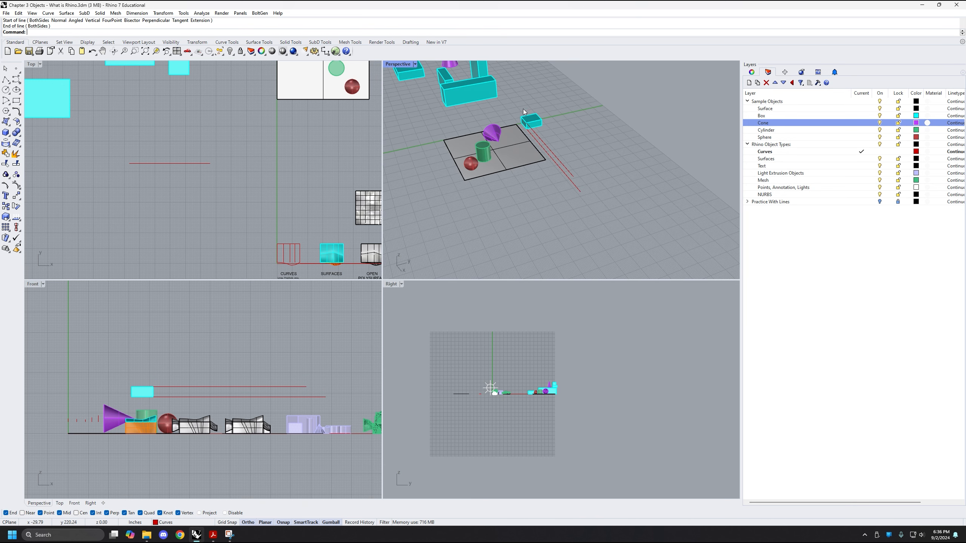
right_drag(589, 148, 532, 145)
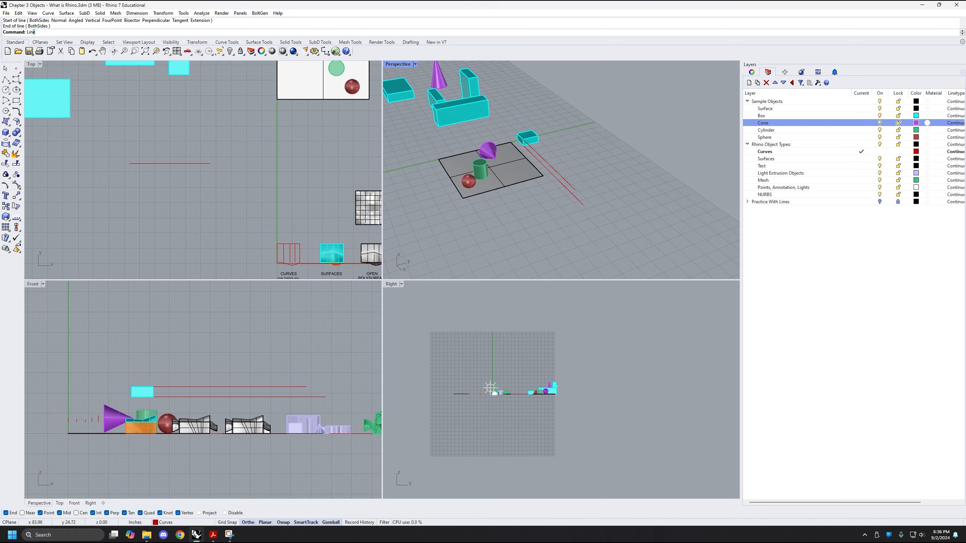
key(Return)
right_drag(210, 392, 152, 308)
scroll(157, 376, up, 8)
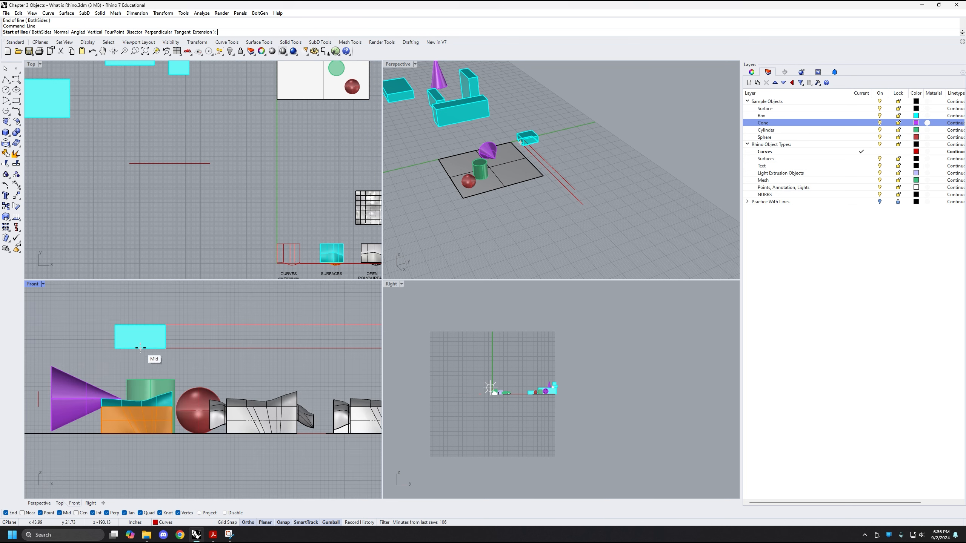
click(140, 348)
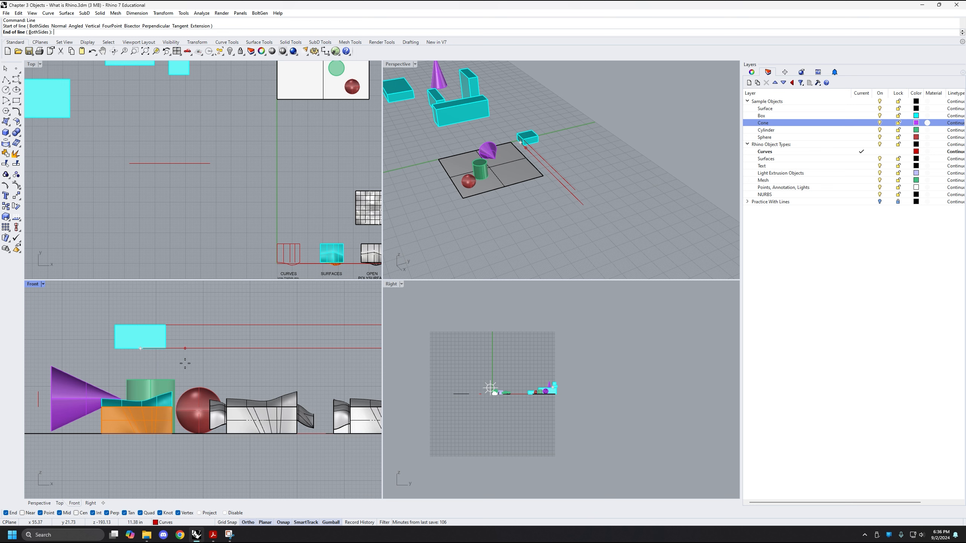
scroll(242, 386, down, 3)
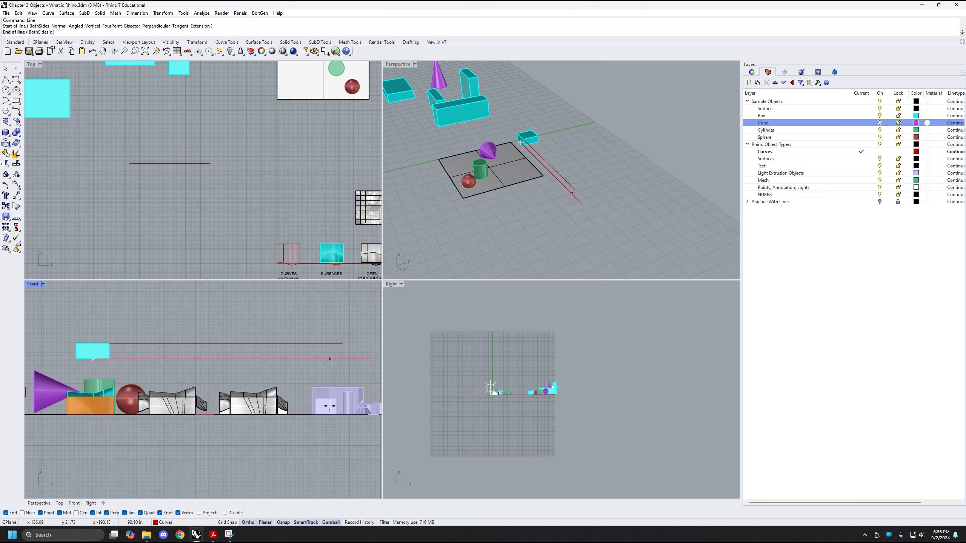
scroll(248, 383, up, 2)
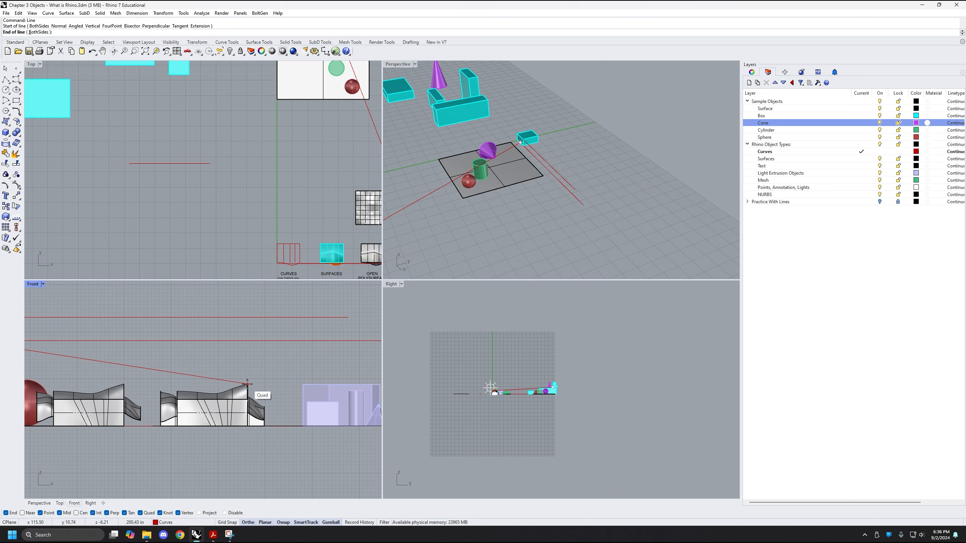
click(247, 384)
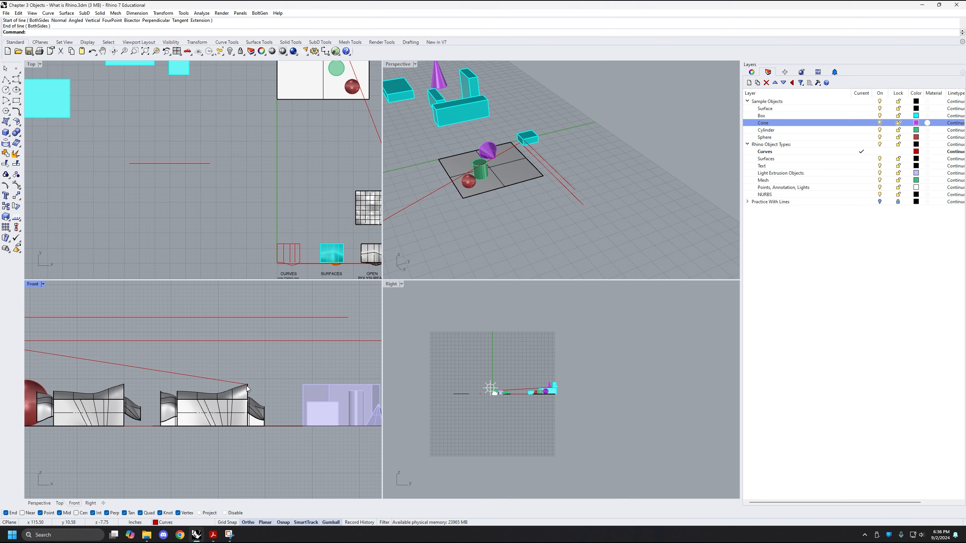
Select the diagonal line between the floating box and the wavy solid in Perspective and inspect its direction
scroll(249, 388, down, 2)
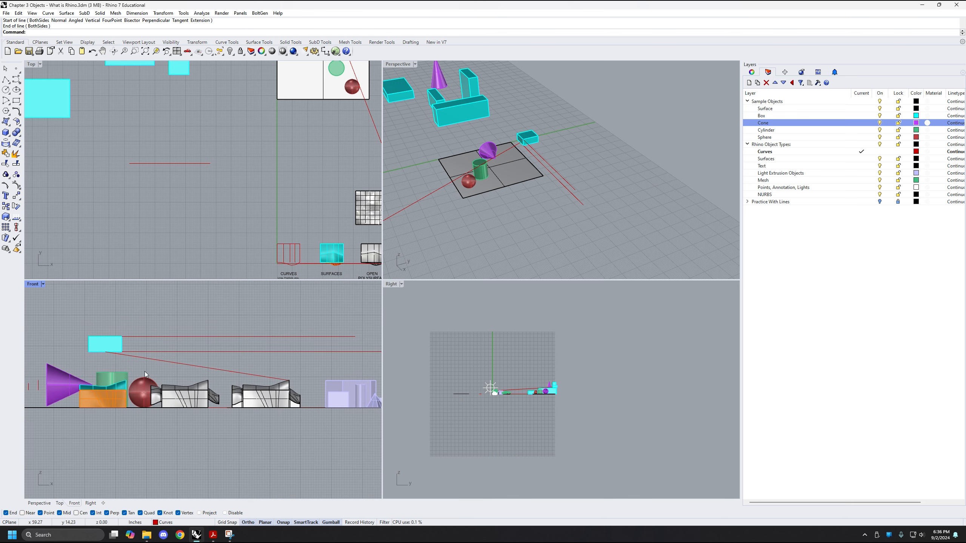
right_drag(184, 374, 195, 378)
scroll(536, 167, down, 2)
shift+right_drag(503, 206, 527, 223)
click(493, 181)
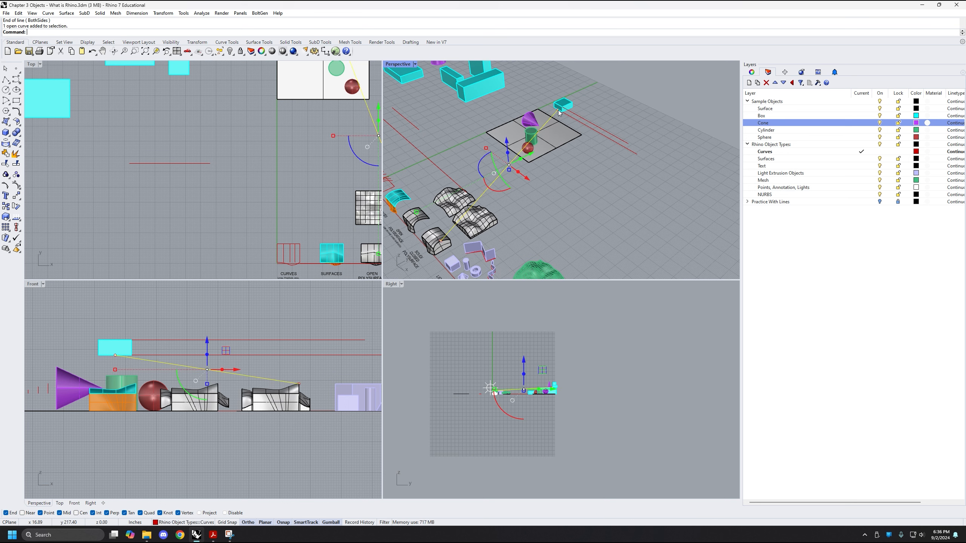
Examine where the selected diagonal line's ends sit in depth by comparing the Perspective, Front, Right and Top views
scroll(434, 257, up, 6)
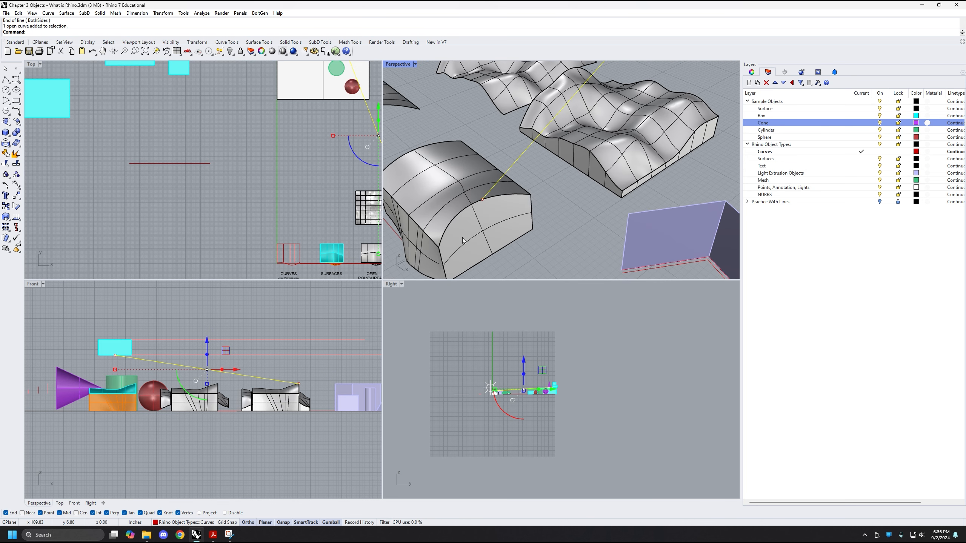
scroll(463, 238, down, 3)
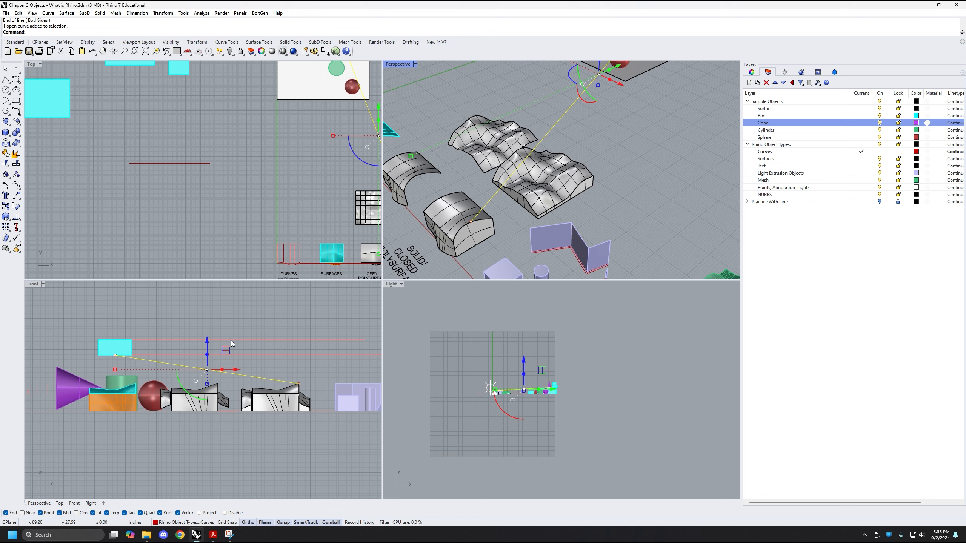
right_drag(176, 363, 221, 358)
scroll(487, 361, up, 3)
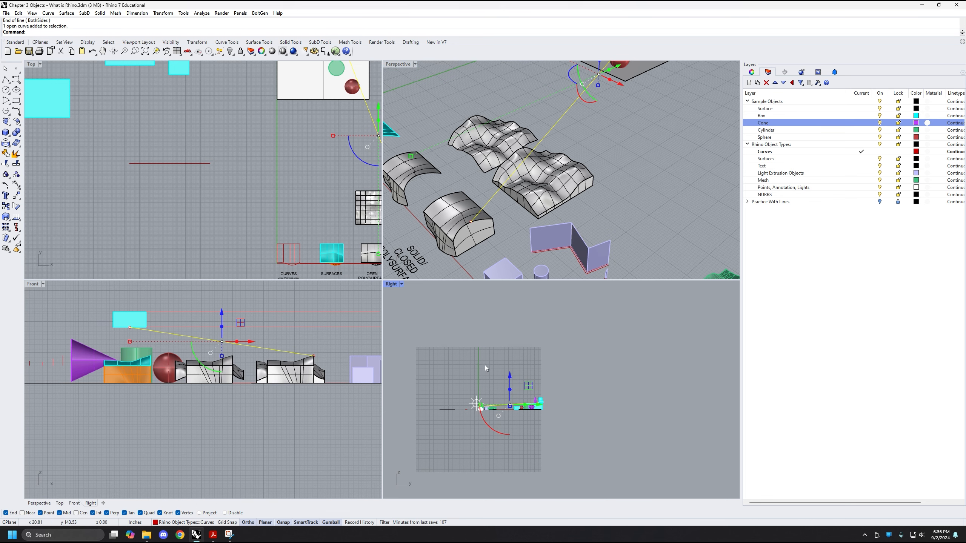
scroll(154, 184, down, 3)
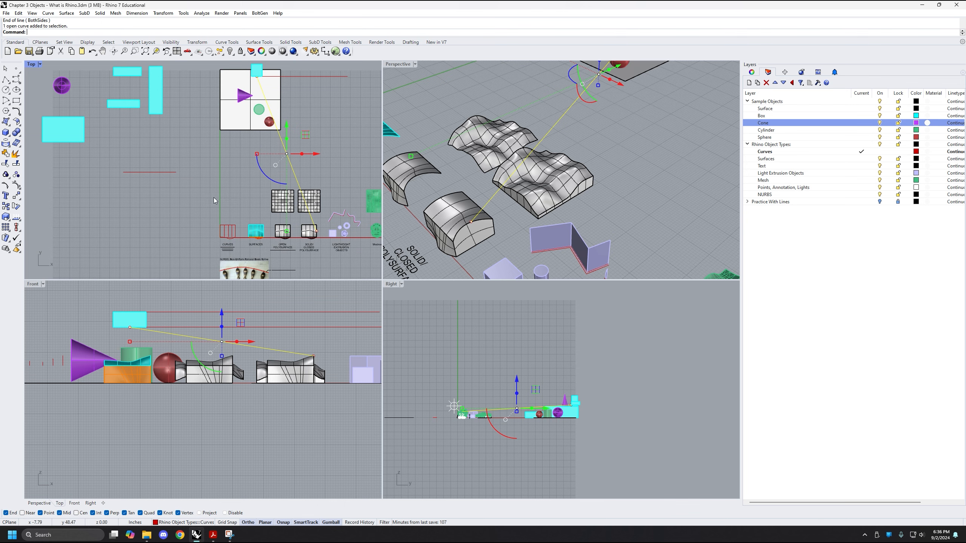
scroll(213, 198, up, 2)
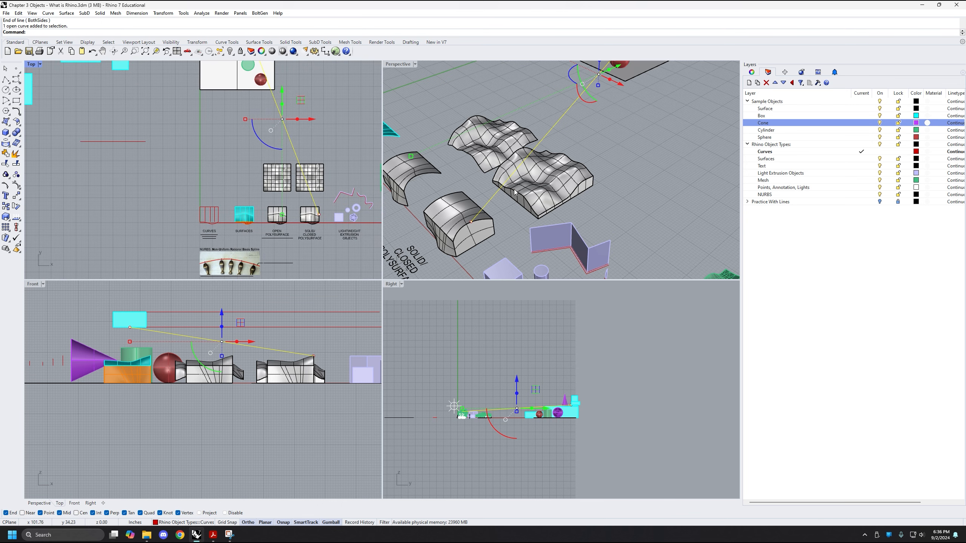
scroll(569, 135, down, 2)
scroll(569, 135, down, 2)
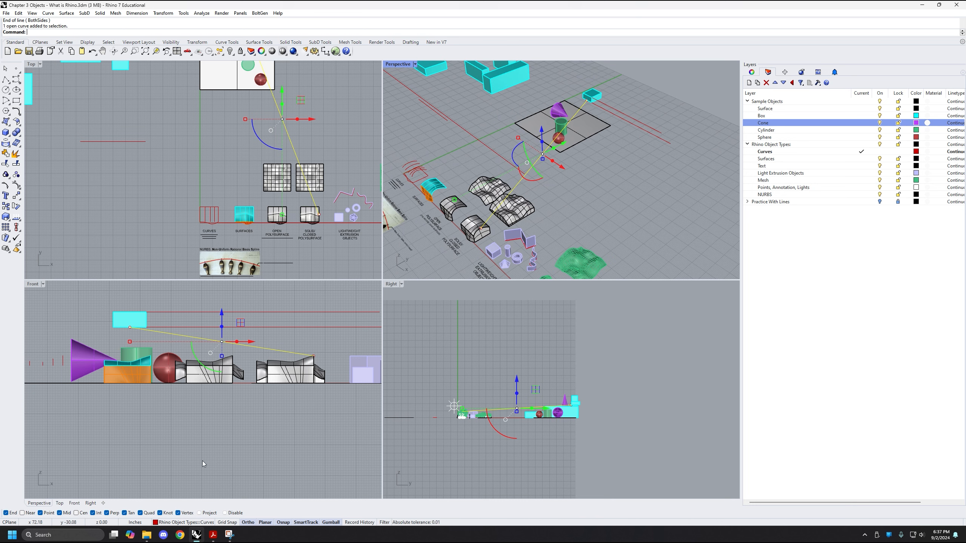
Disable all object snaps and show the empty area around the objects in the Front view
right_drag(182, 453, 188, 458)
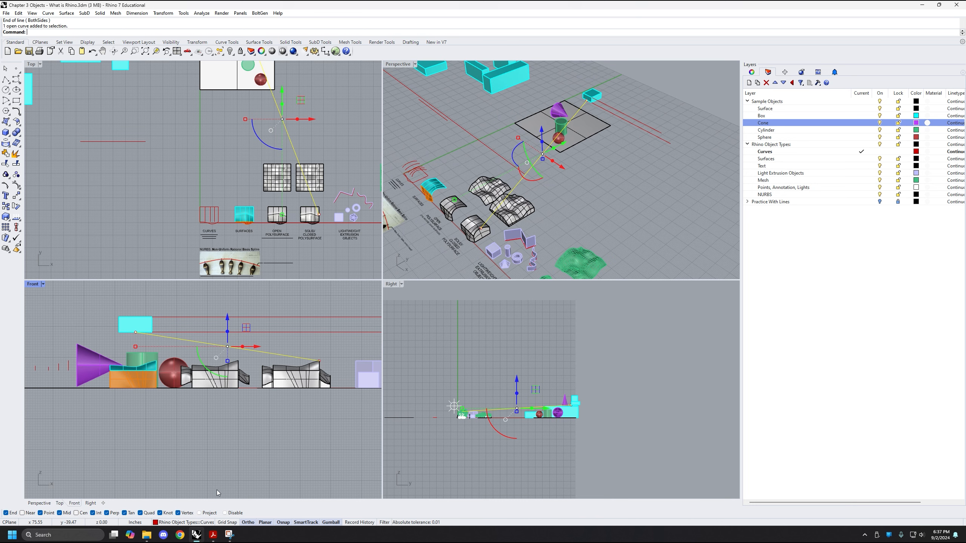
click(225, 513)
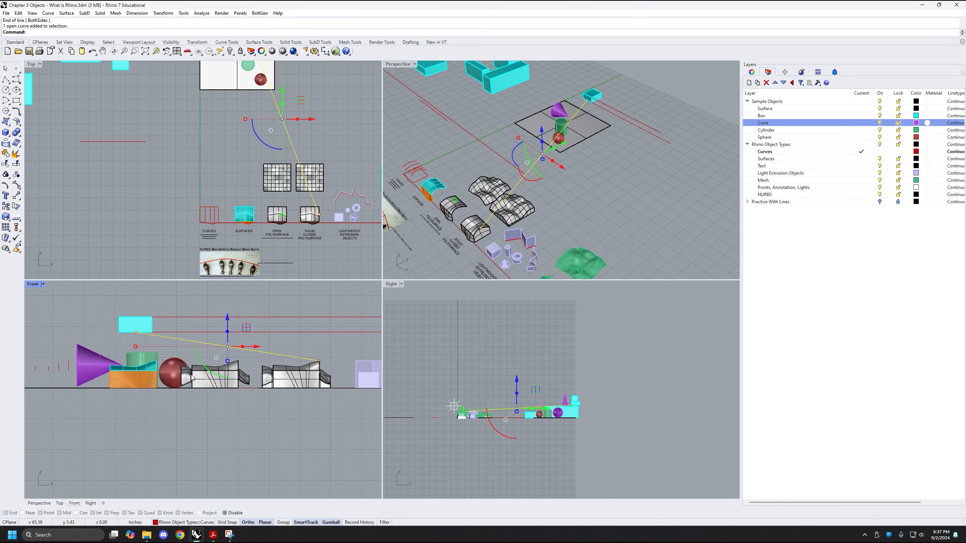
scroll(157, 443, down, 1)
right_drag(157, 443, 192, 396)
scroll(210, 394, down, 2)
scroll(192, 397, down, 4)
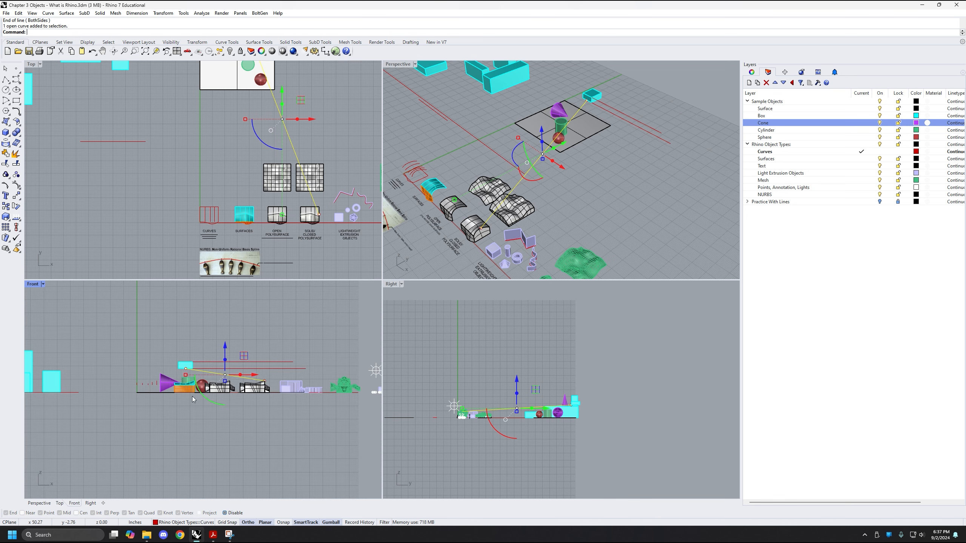
text(pl)
key(Return)
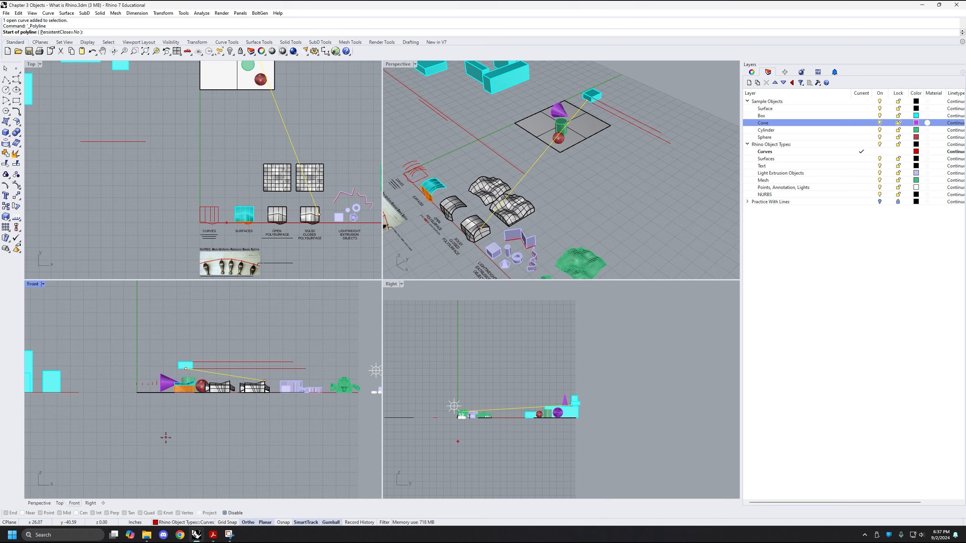
key(Escape)
Draw a horizontal line about 107 in long in the Front view below the objects, with object snaps off
text(line)
key(Return)
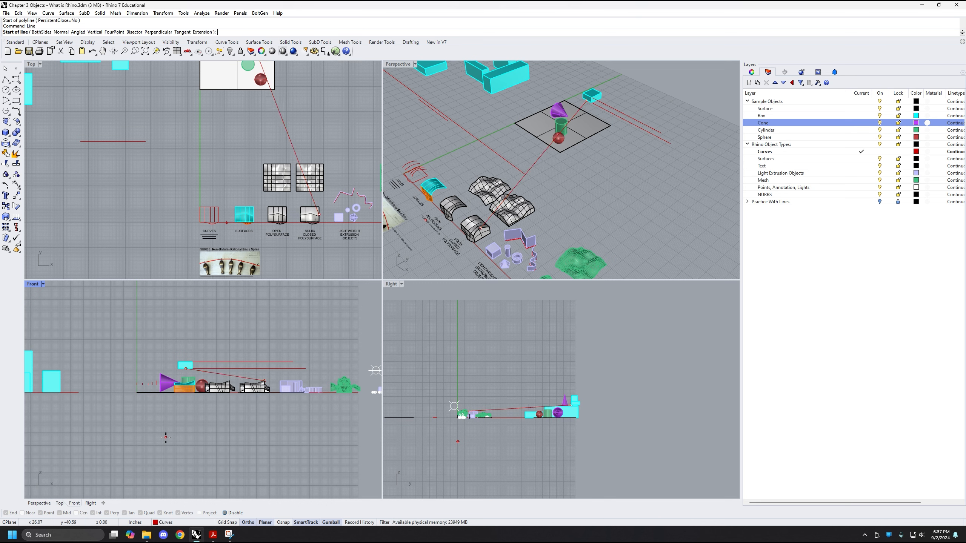
scroll(175, 405, up, 1)
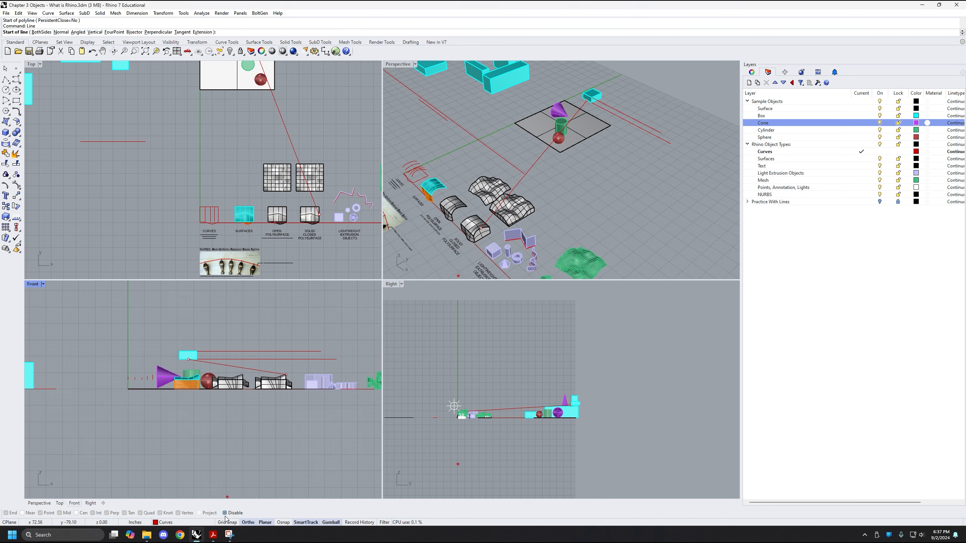
click(169, 421)
key(F8)
key(F8)
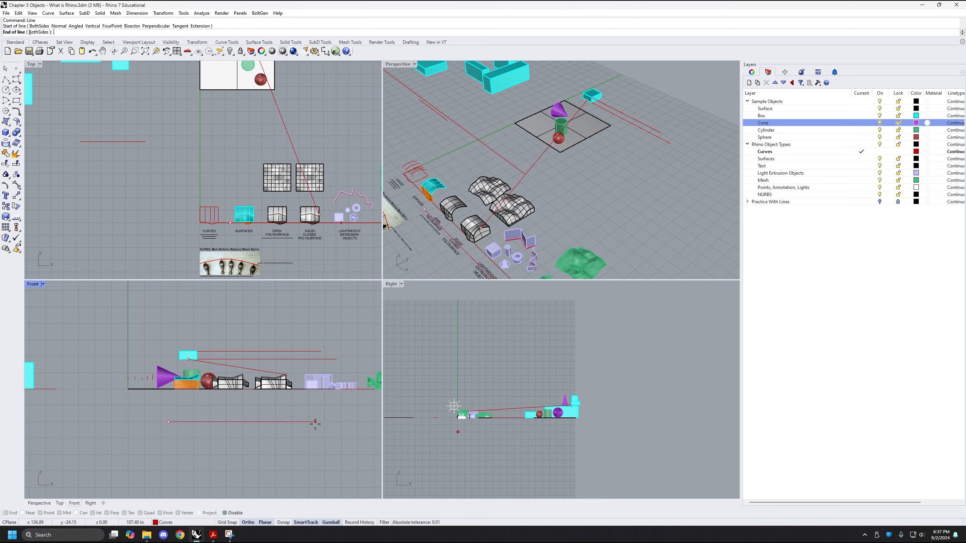
click(312, 425)
Inspect the unsnapped line's position relative to the other objects in Perspective, selecting it for reference and then deselecting it
scroll(317, 410, down, 4)
scroll(482, 251, down, 4)
right_drag(482, 252, 449, 207)
click(482, 221)
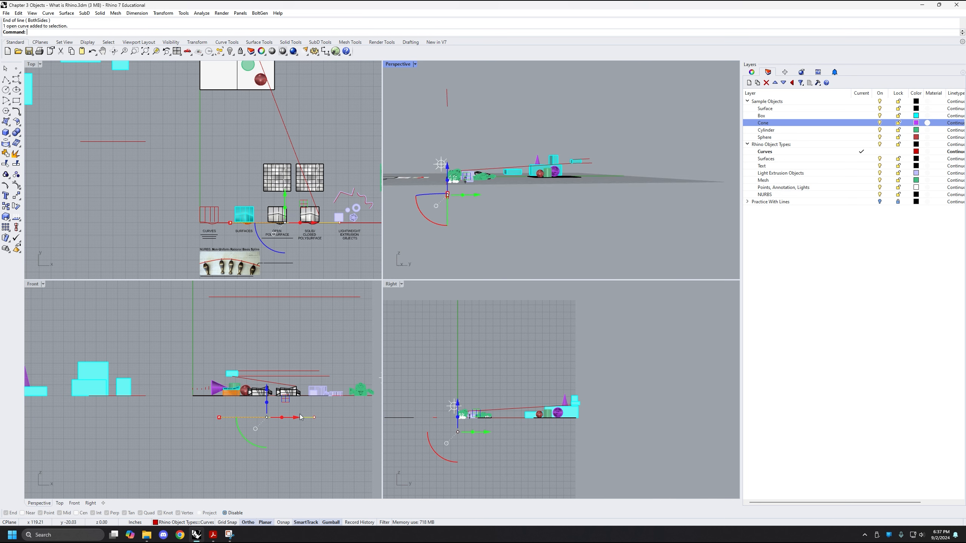
click(282, 334)
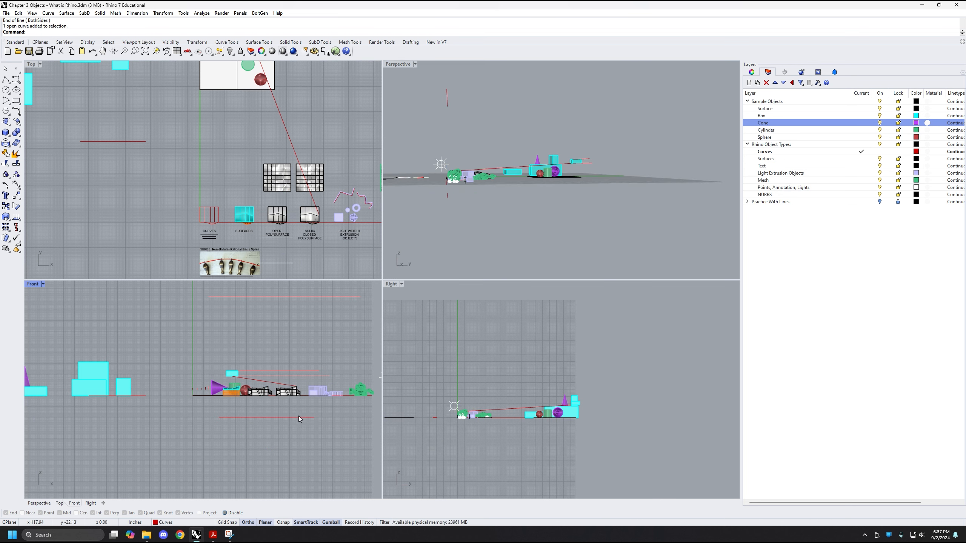
Move the unsnapped line straight up in the Front view with the Gumball to above the floating box, and deselect it
click(299, 417)
right_drag(267, 390, 231, 412)
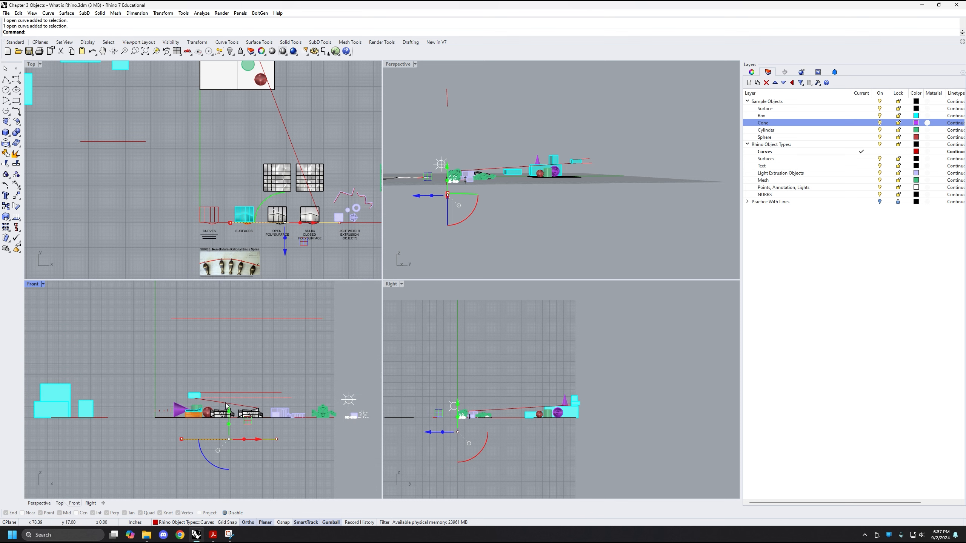
drag(231, 412, 214, 354)
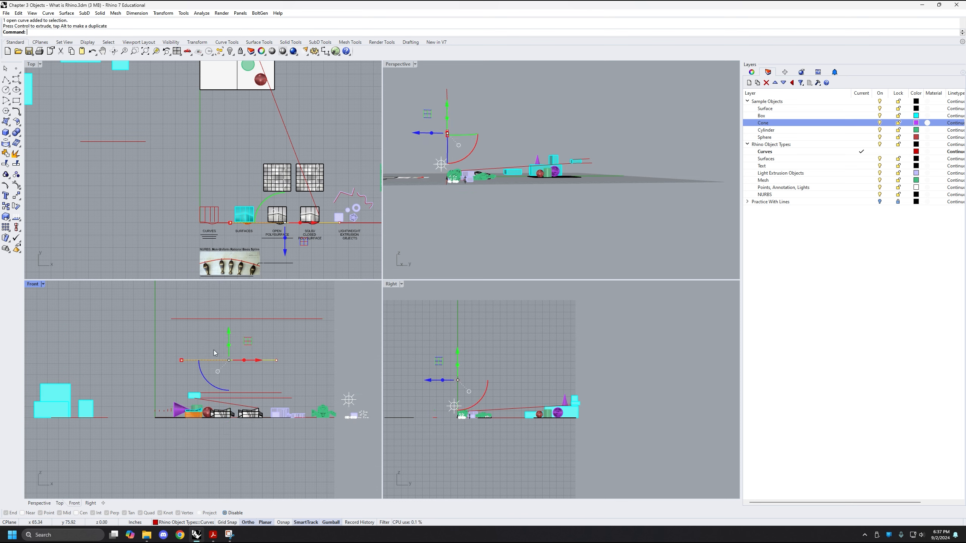
right_drag(465, 183, 425, 274)
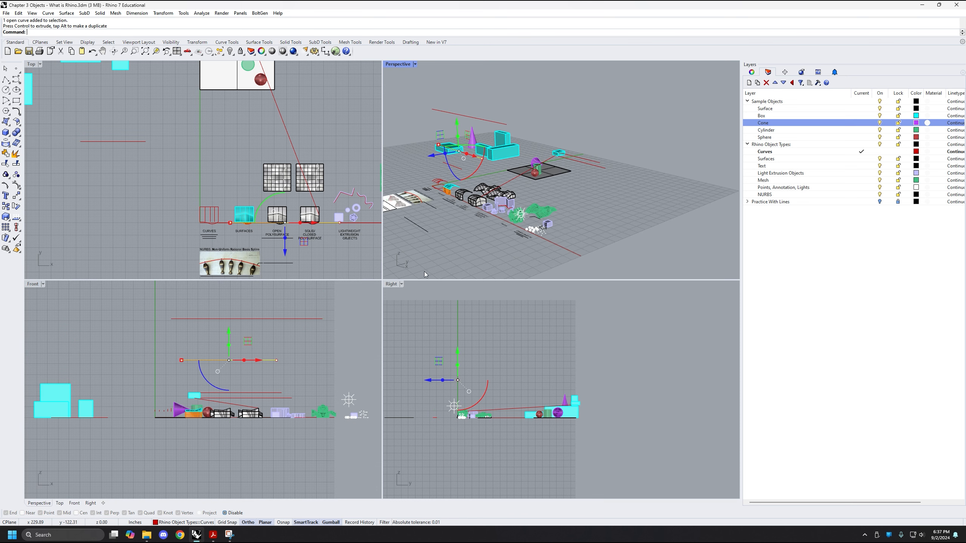
click(147, 344)
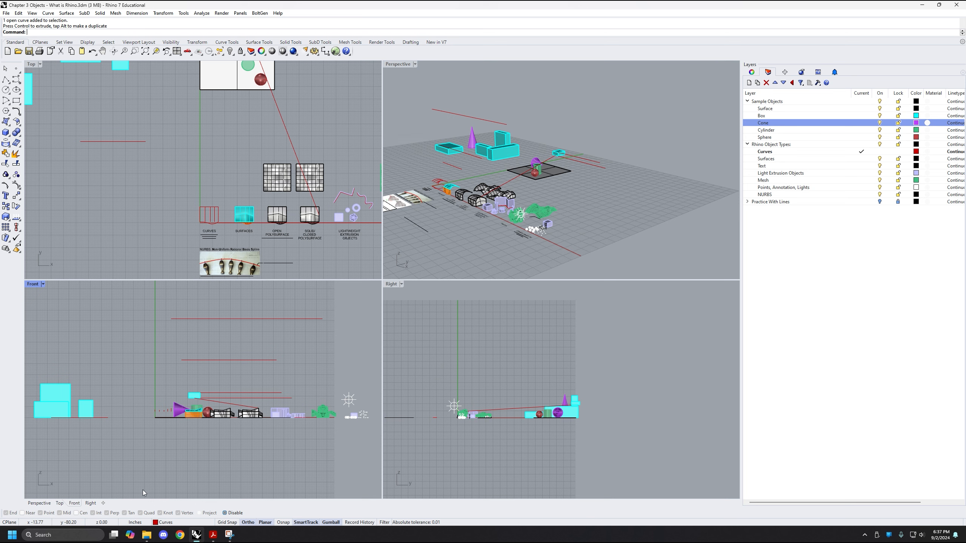
Turn the object snaps back on and disable them again
scroll(205, 399, up, 3)
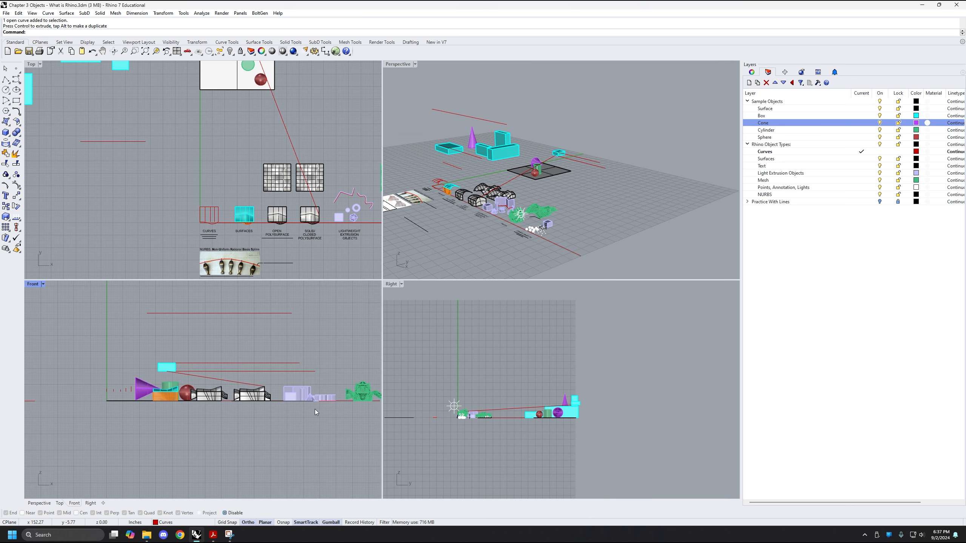
click(225, 513)
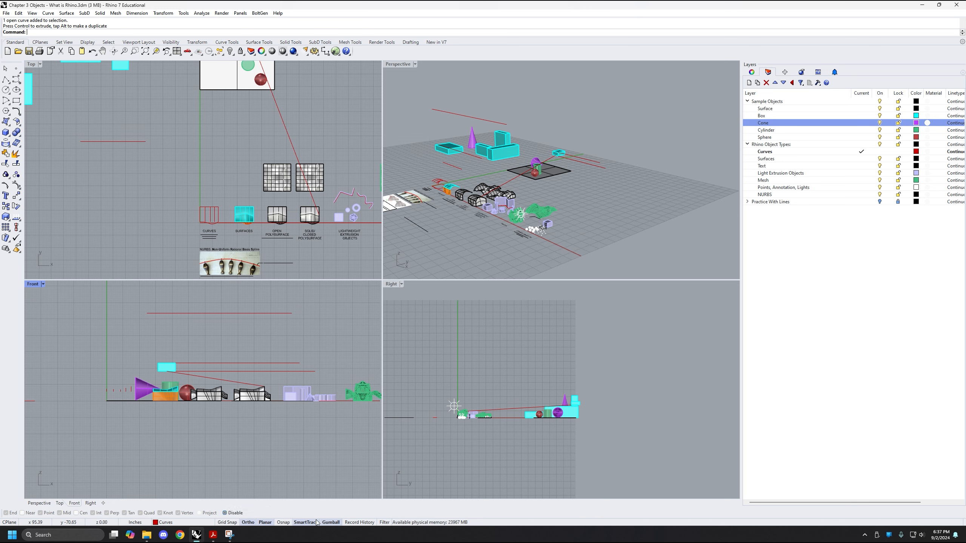
click(226, 513)
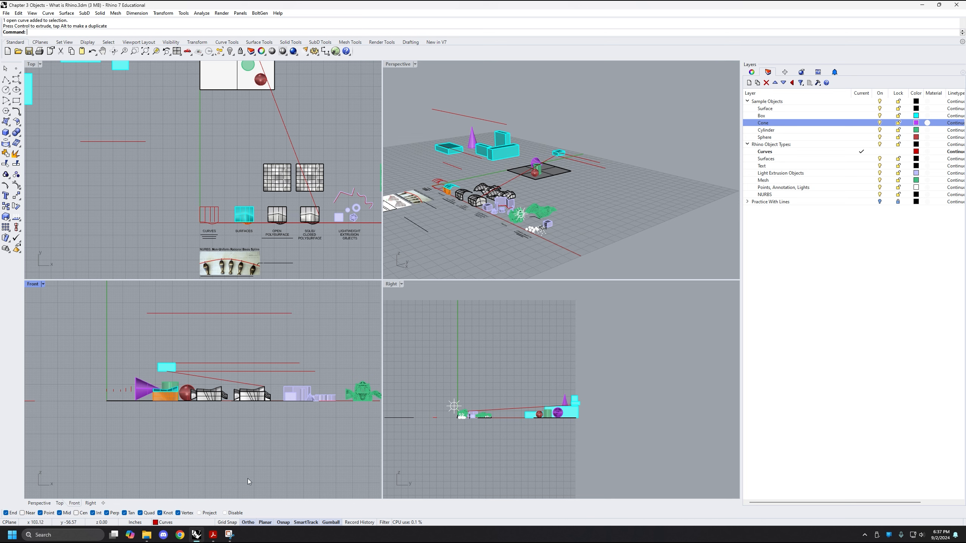
click(225, 513)
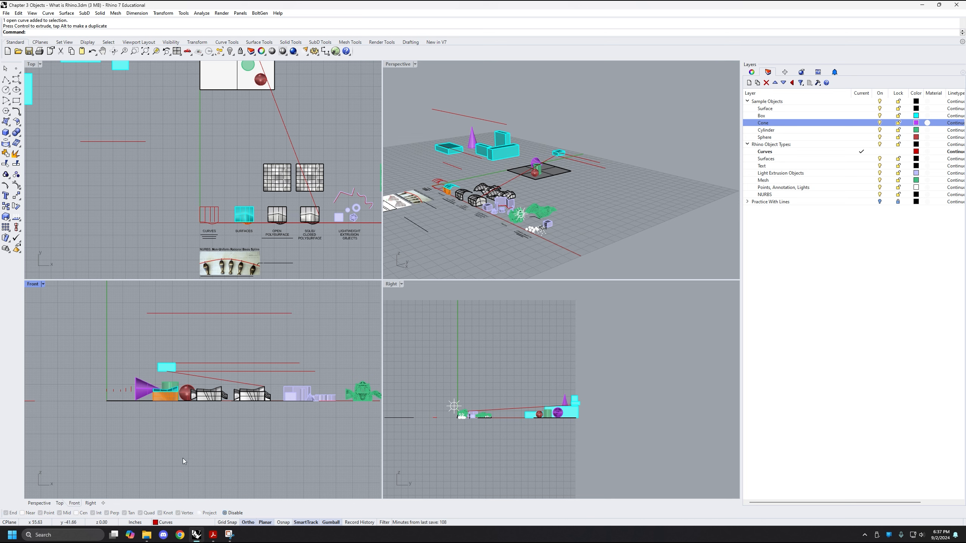
Draw another unsnapped horizontal line in the Front view in the empty space below the objects
text(line)
key(Return)
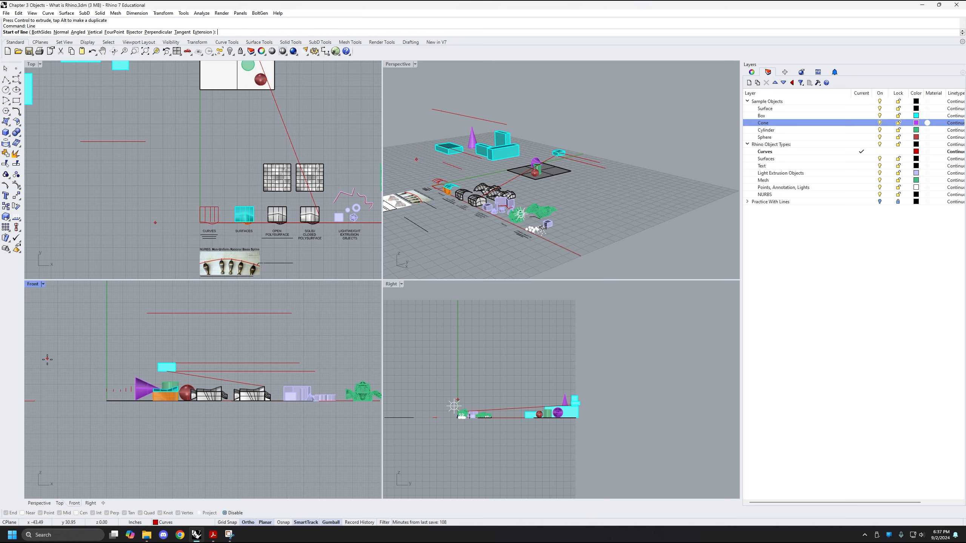
click(158, 428)
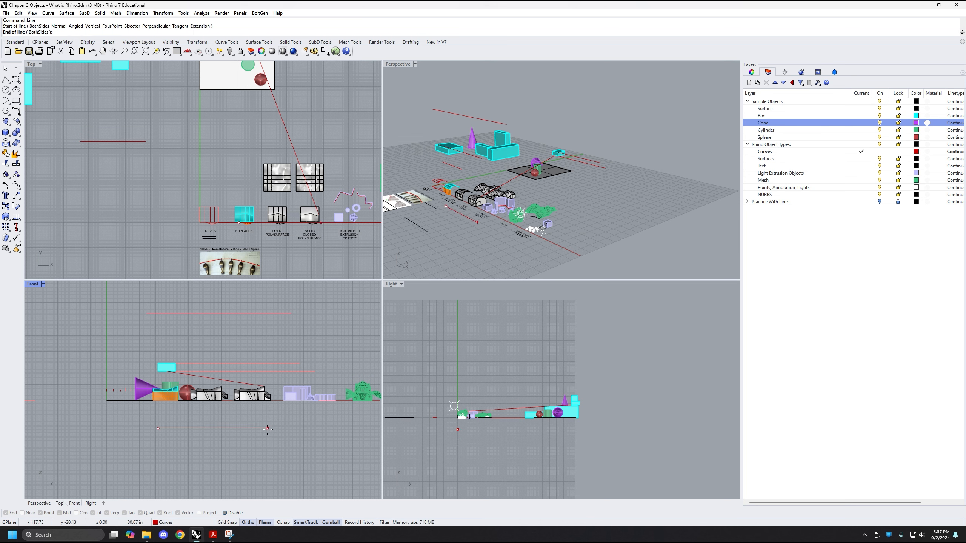
click(299, 442)
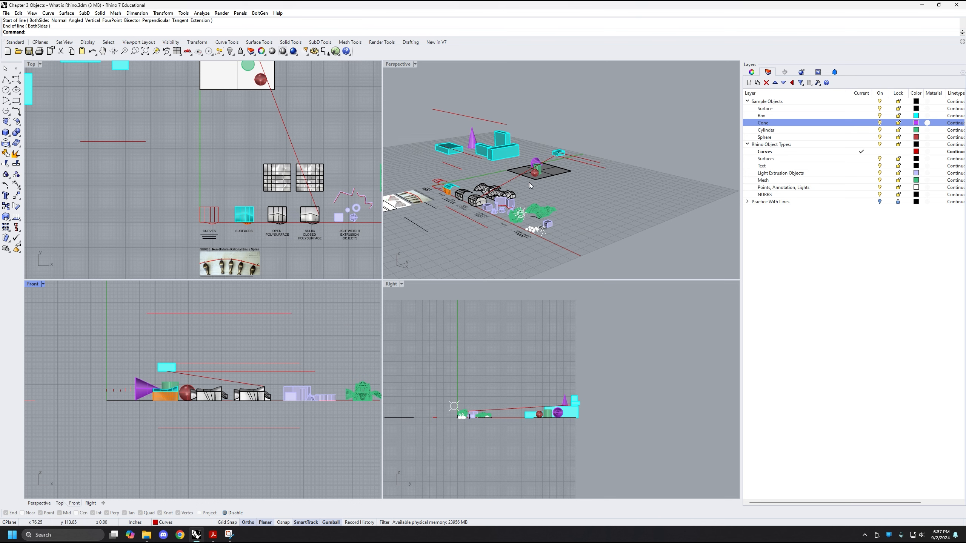
Delete the horizontal line below the objects in the Front view
scroll(531, 186, up, 2)
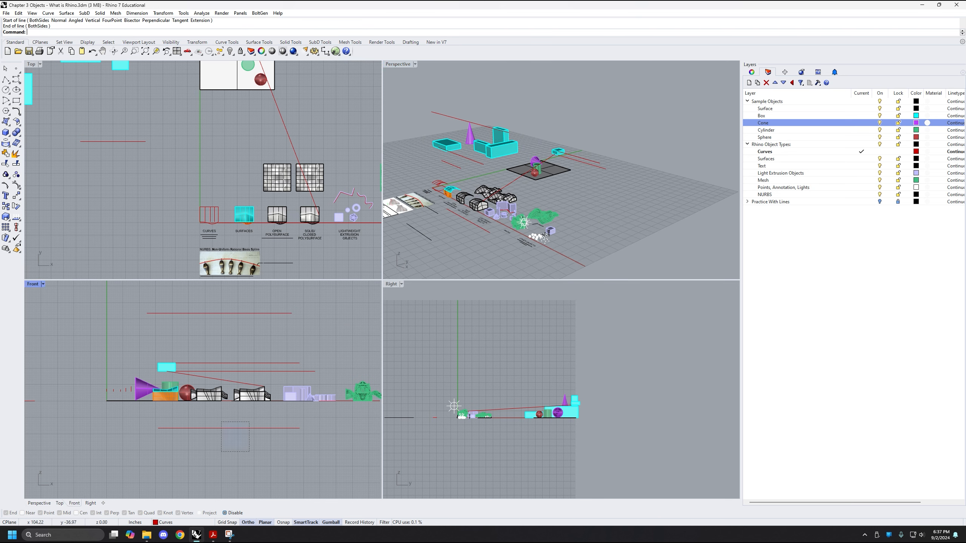
click(222, 428)
key(Delete)
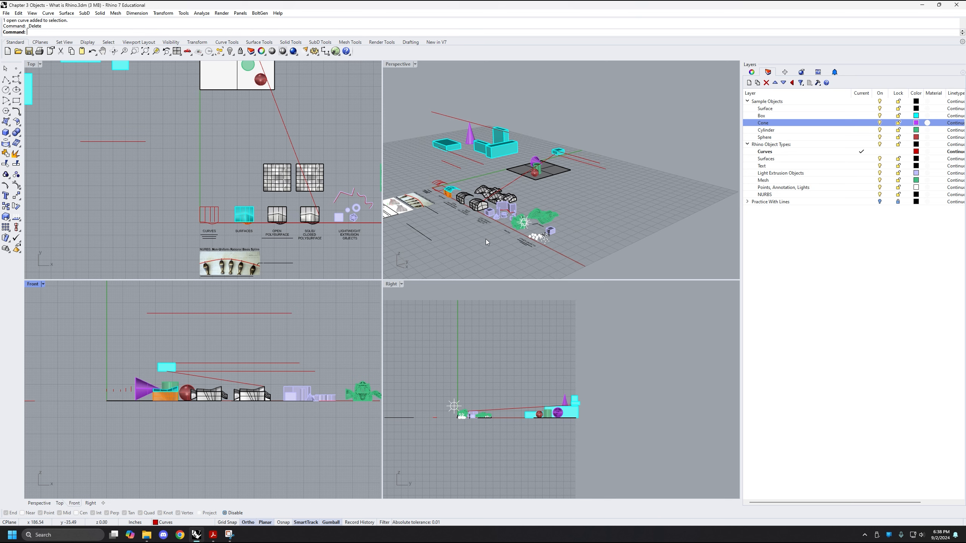
Delete the five practice lines drawn in the Front view, including the diagonal one and those starting at the floating box
right_drag(517, 214, 536, 198)
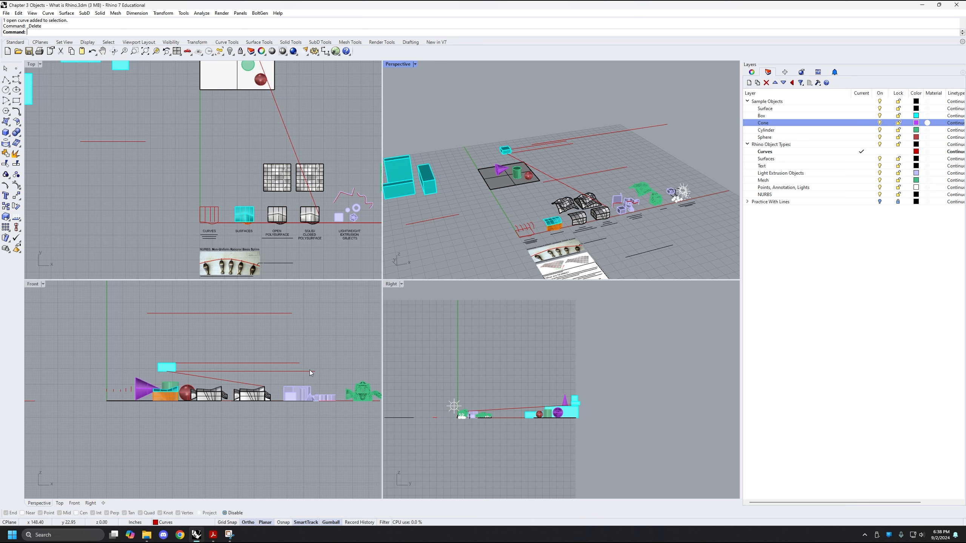
scroll(281, 342, down, 4)
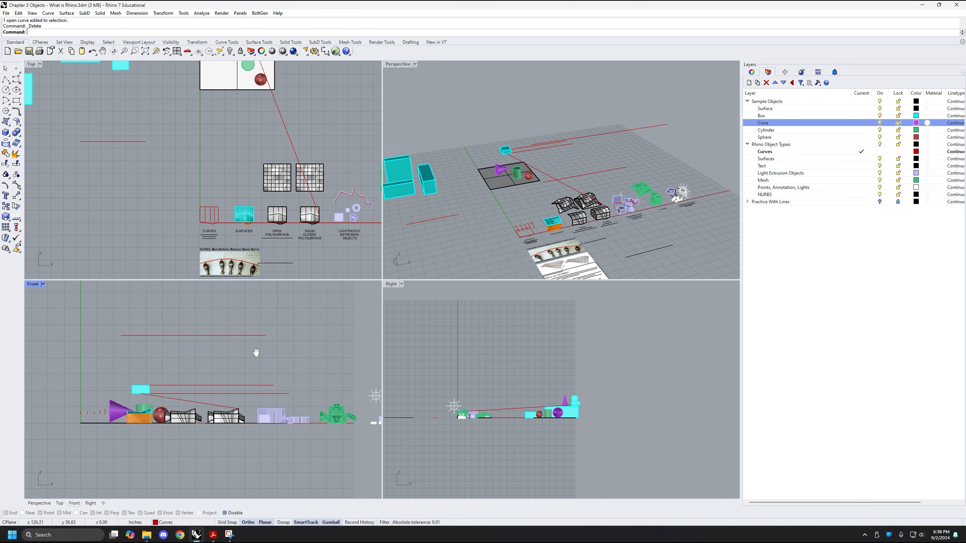
right_drag(243, 344, 241, 362)
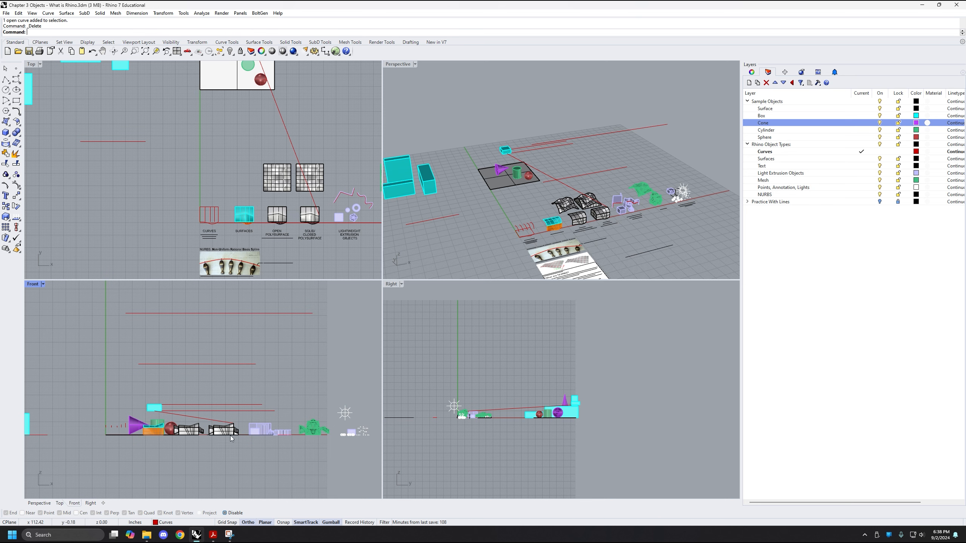
scroll(176, 301, down, 4)
right_drag(163, 187, 167, 209)
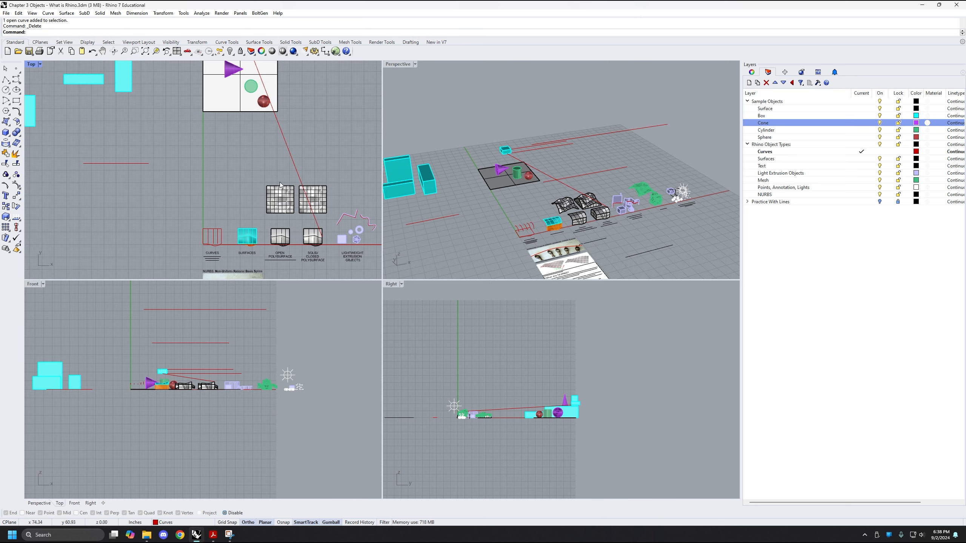
right_drag(578, 147, 578, 127)
drag(572, 91, 545, 176)
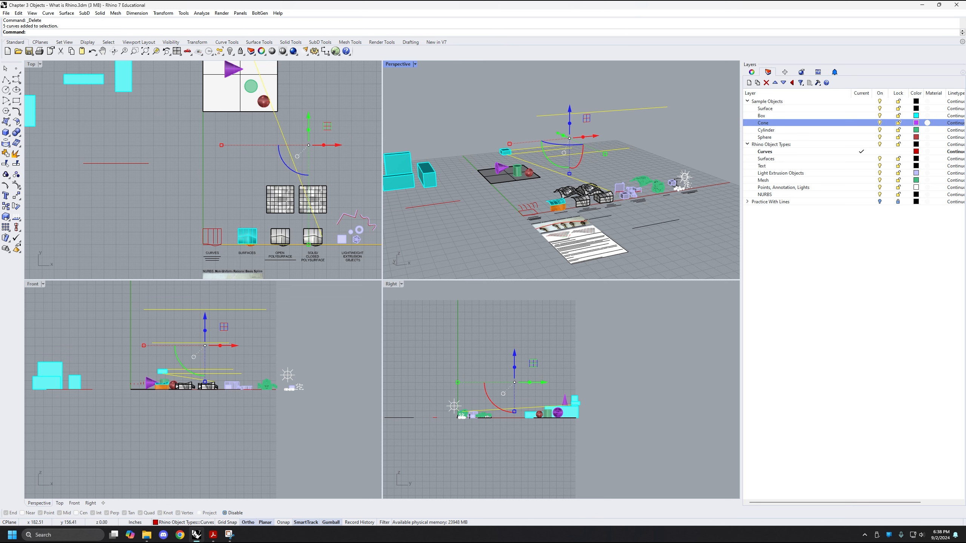
text(de)
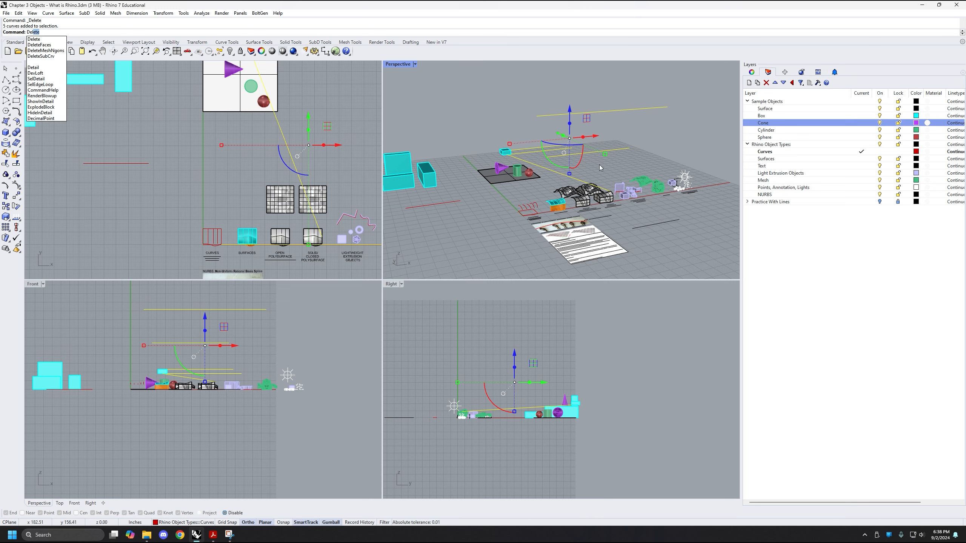
key(Return)
right_drag(97, 157, 106, 162)
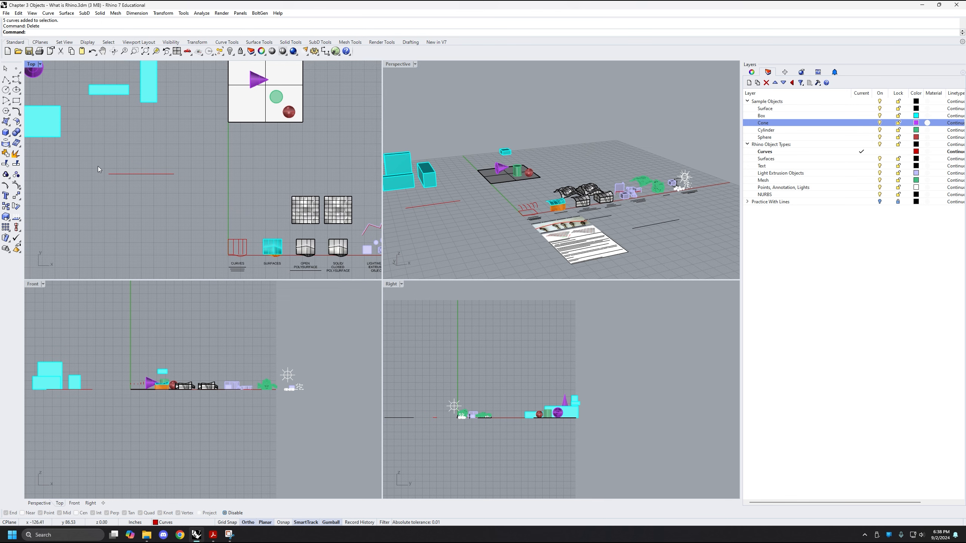
Maximize the Top viewport and frame the empty area below the cyan boxes and the red horizontal line
scroll(97, 155, up, 2)
double_click(31, 65)
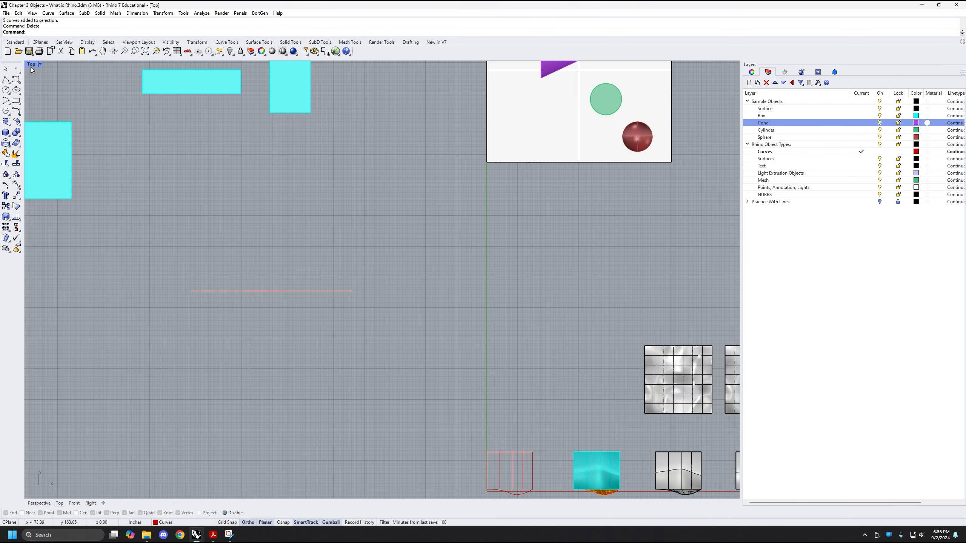
scroll(243, 162, down, 5)
scroll(325, 166, down, 4)
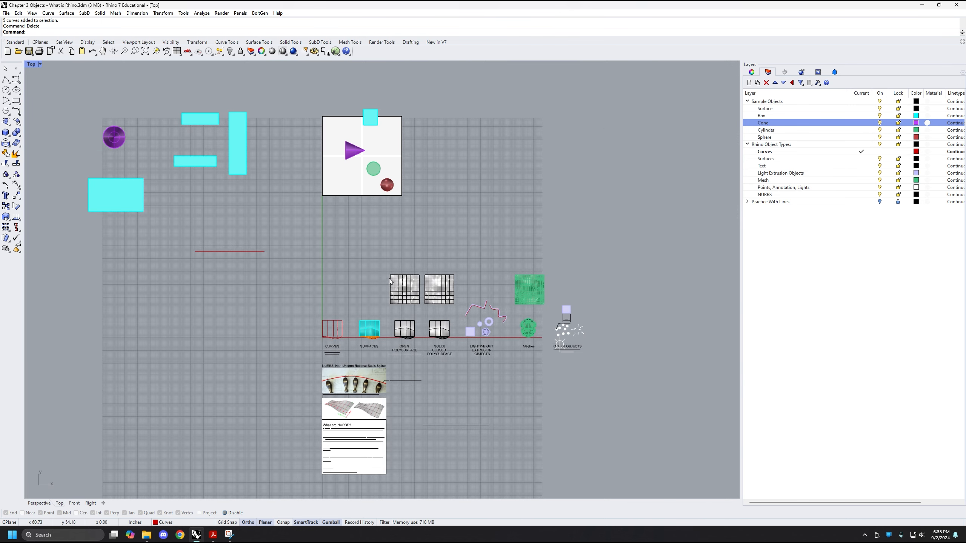
right_drag(529, 183, 469, 195)
right_drag(159, 352, 296, 315)
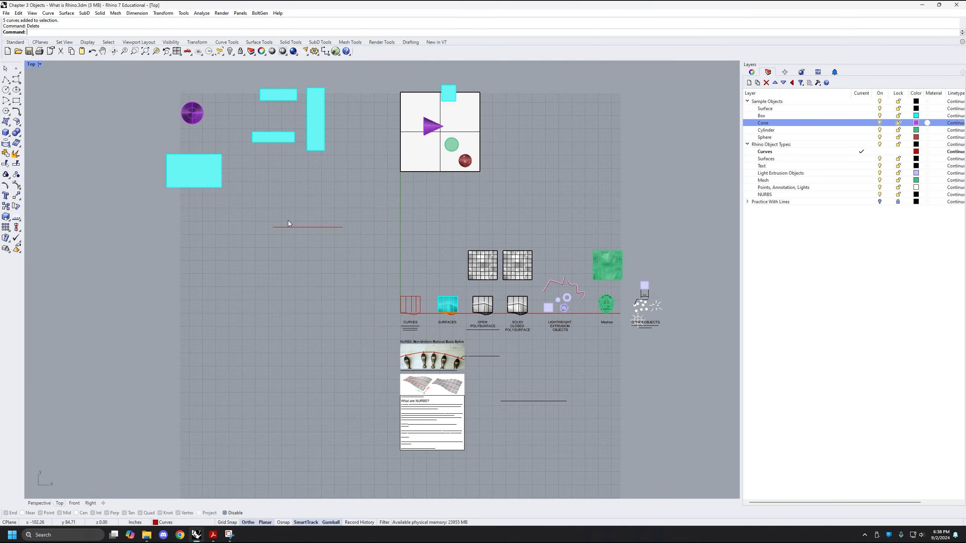
scroll(229, 285, up, 2)
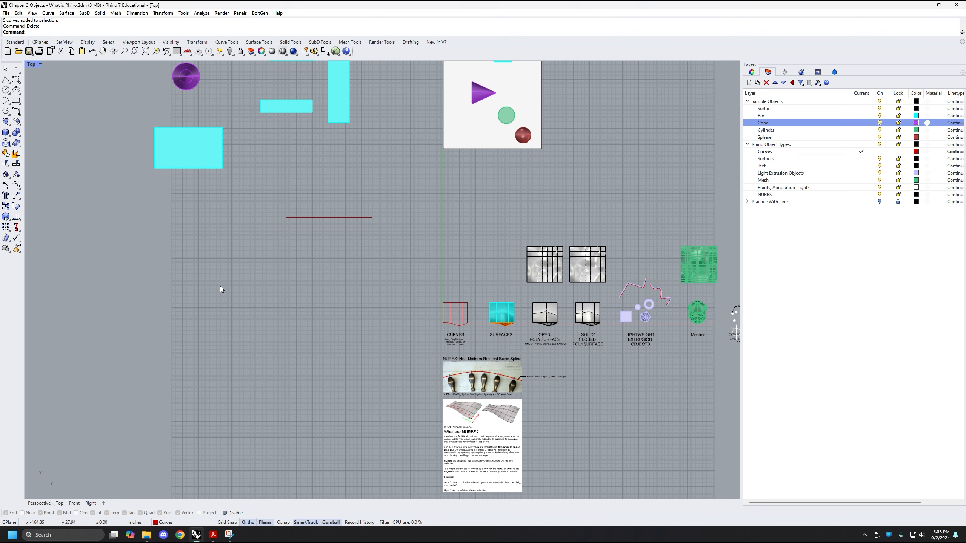
right_drag(220, 286, 223, 289)
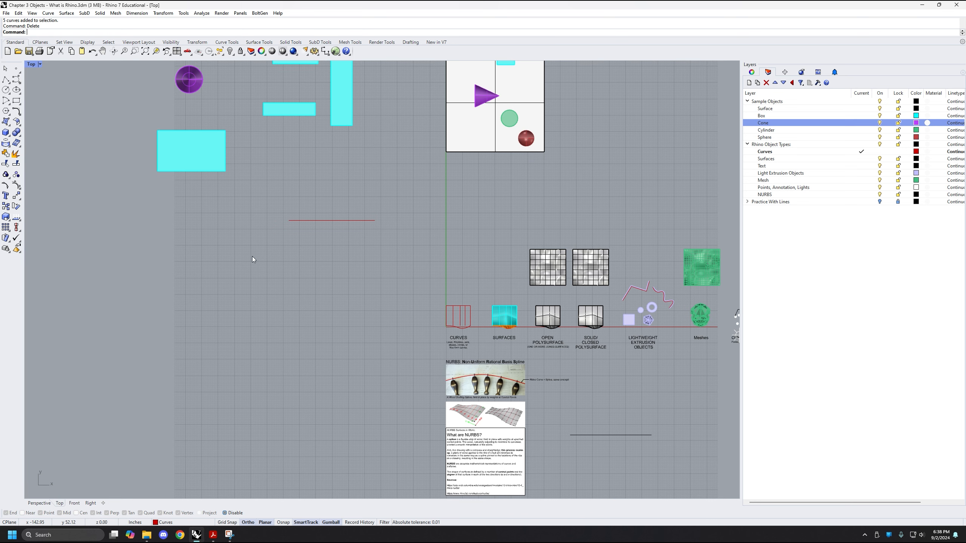
Start a polyline in the empty area below the red line and draw six alternating vertical and horizontal segments in a stepped outline
text(pol)
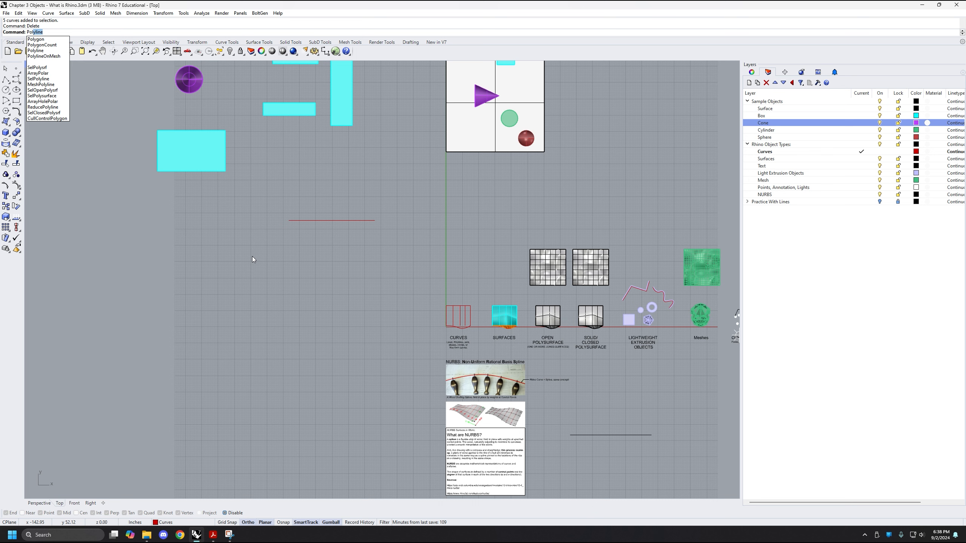
key(Down)
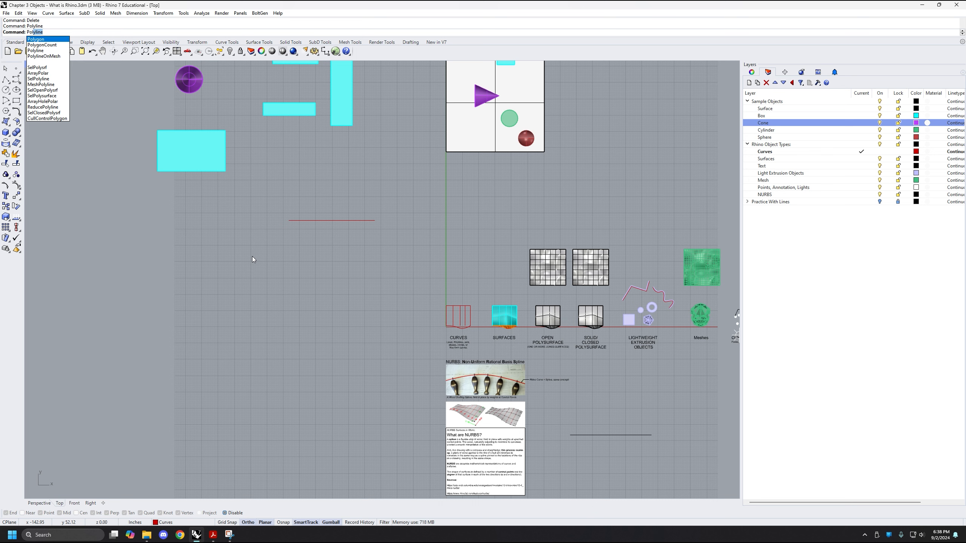
key(Return)
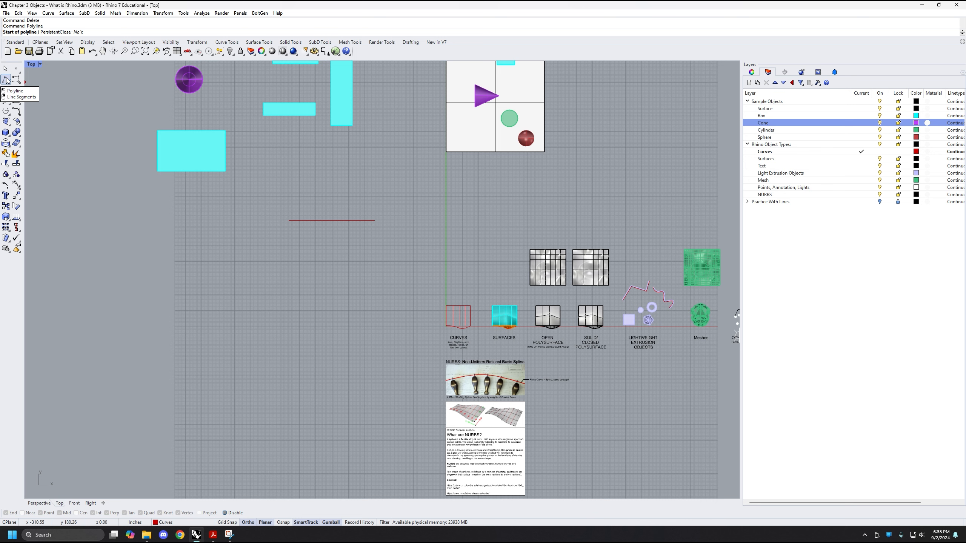
click(215, 317)
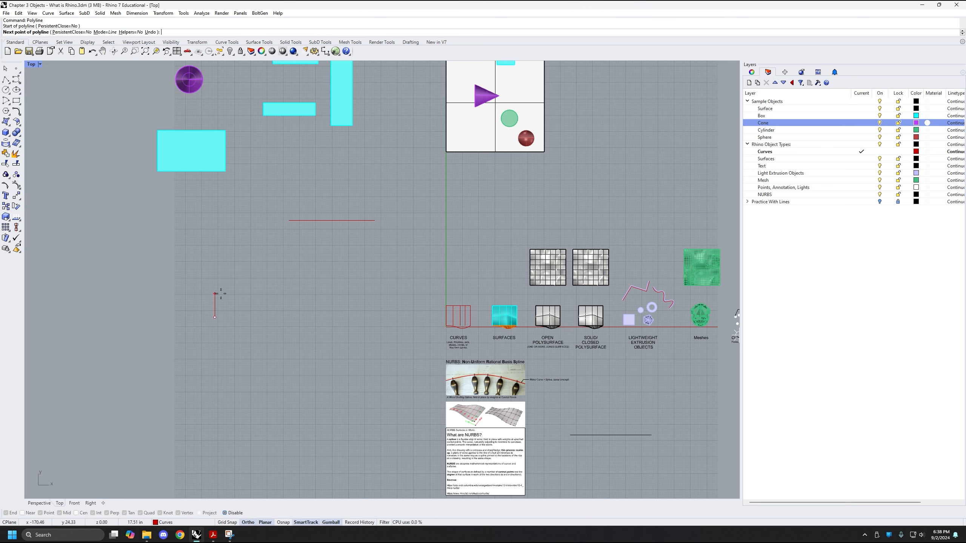
click(218, 276)
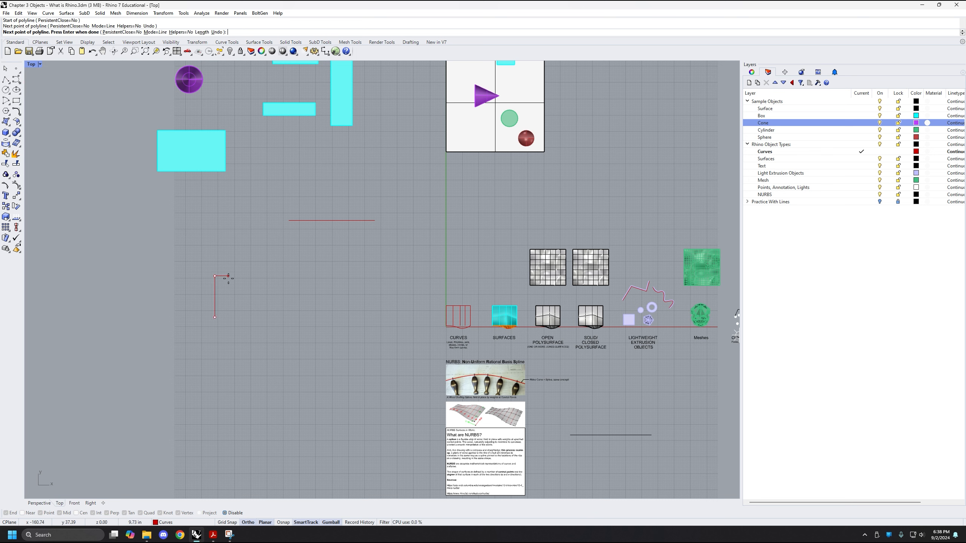
click(268, 272)
click(273, 254)
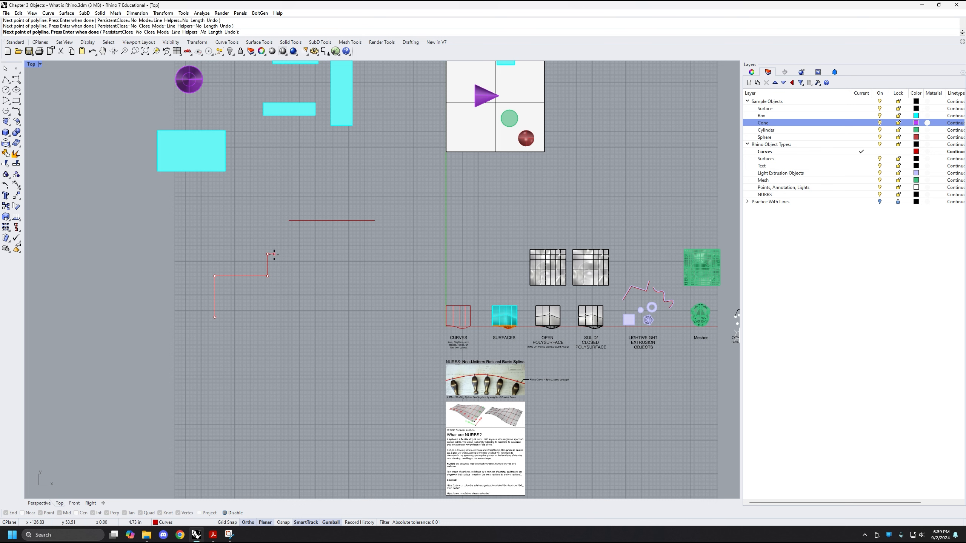
click(336, 252)
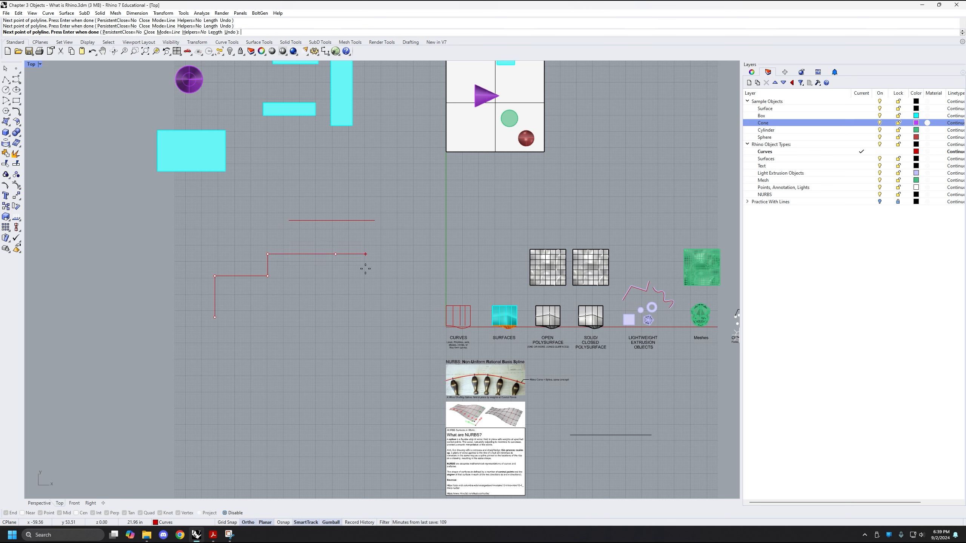
click(351, 304)
click(365, 290)
Continue the polyline free of the Ortho constraint with angled zigzag segments back toward its start, ending with a short vertical segment
key(F8)
click(343, 335)
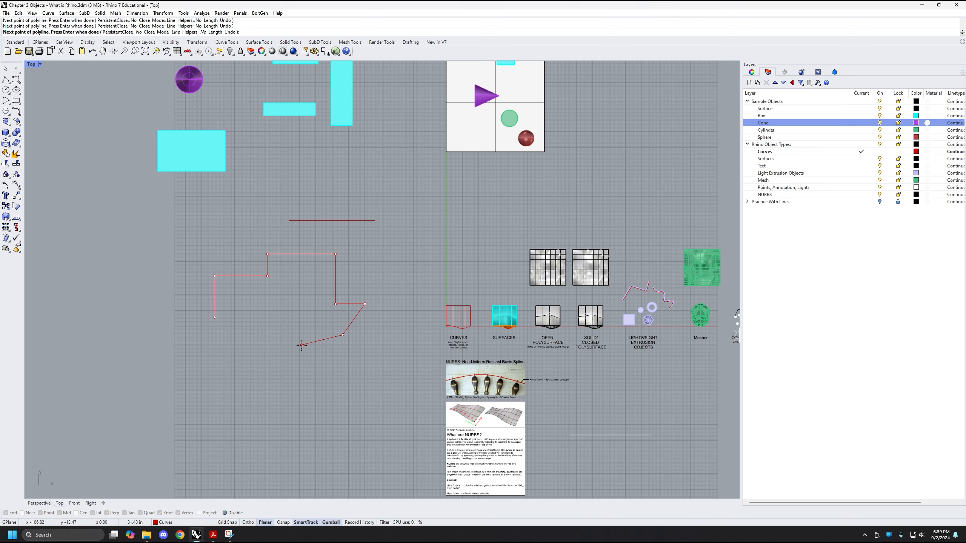
click(303, 317)
click(285, 346)
click(257, 343)
click(259, 369)
click(233, 359)
click(214, 377)
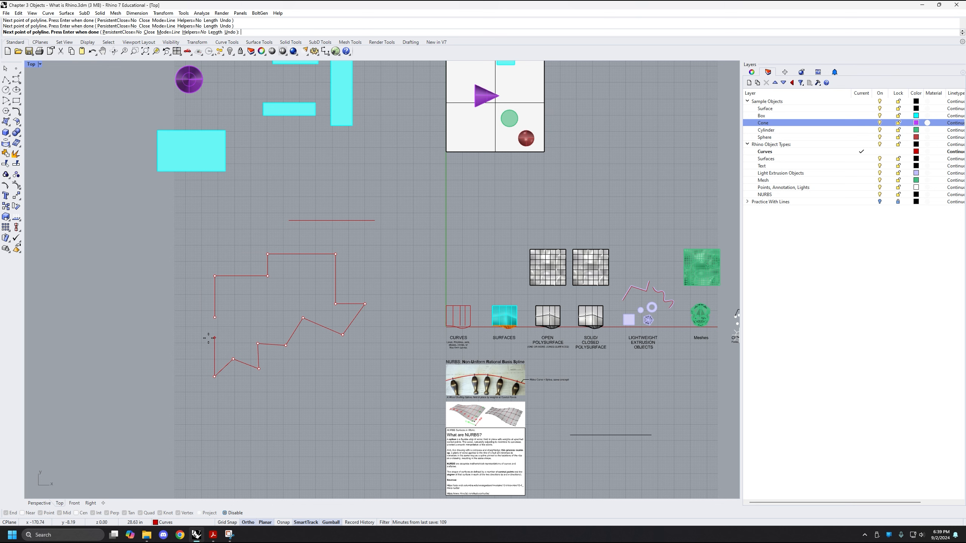
key(F8)
click(237, 336)
key(F8)
click(238, 316)
Re-enable the object snaps and close the polyline by snapping its last point onto its start point
scroll(228, 314, up, 2)
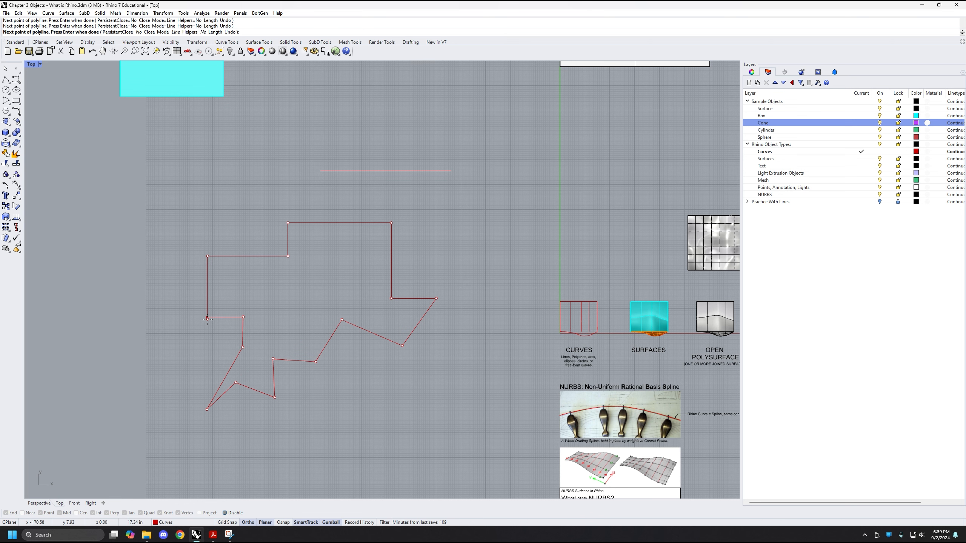
scroll(208, 319, up, 1)
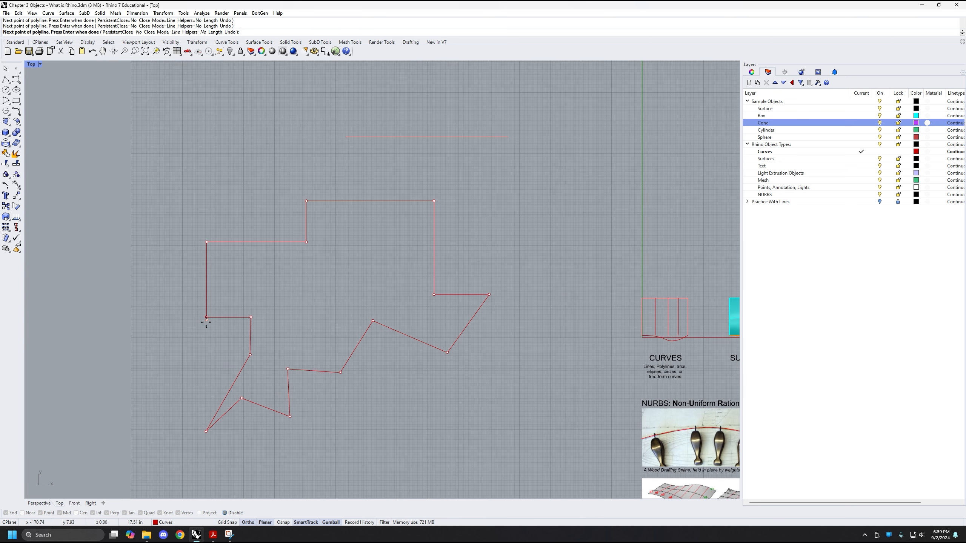
click(228, 514)
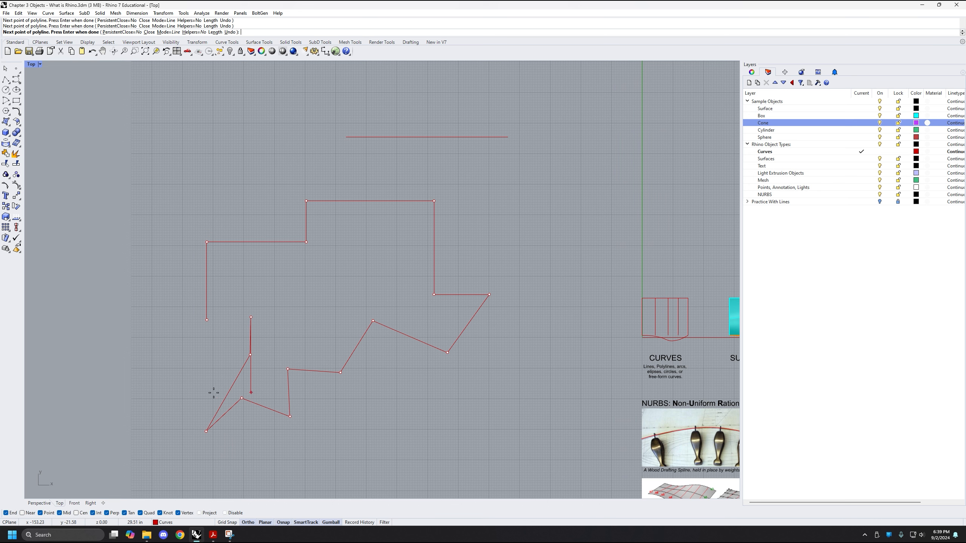
click(208, 319)
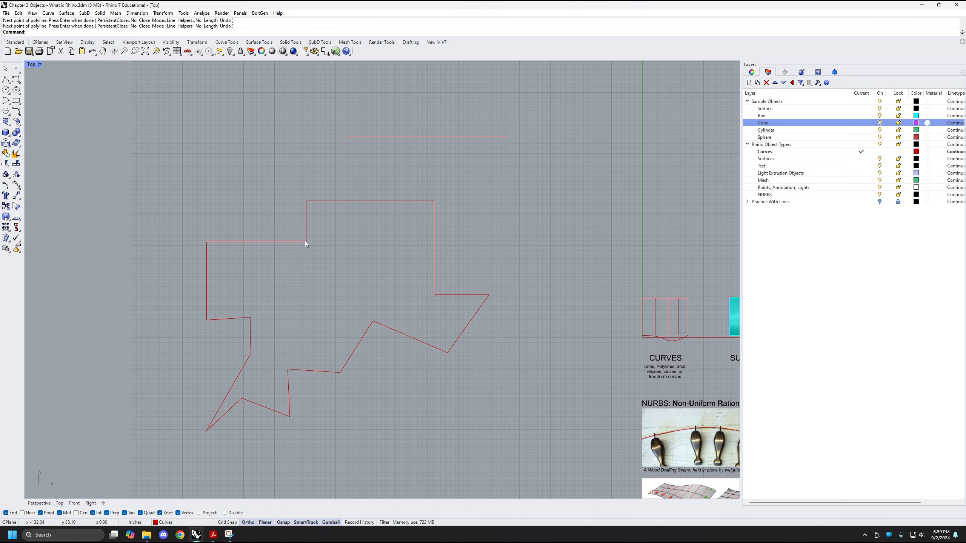
Select the finished polyline, check its object type in the object properties, and deselect it
click(286, 242)
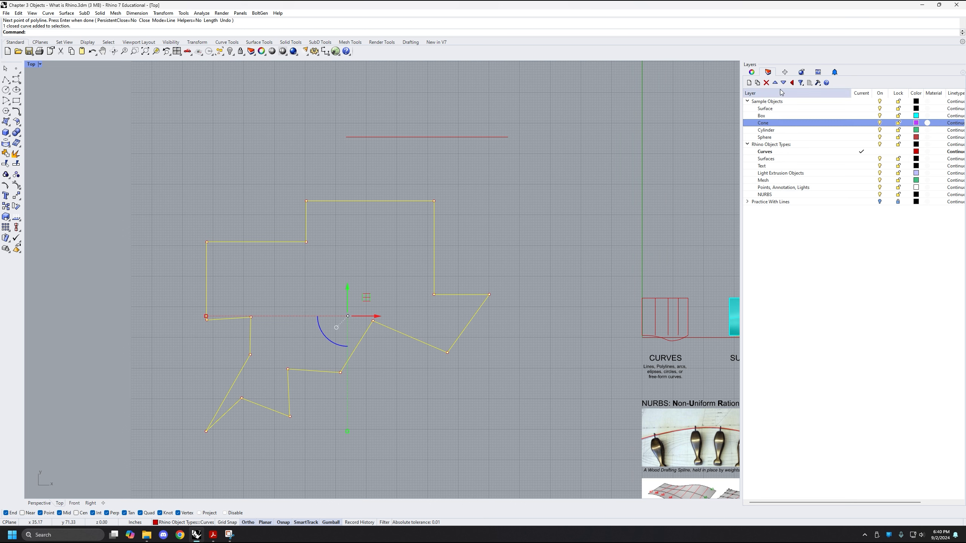
click(752, 72)
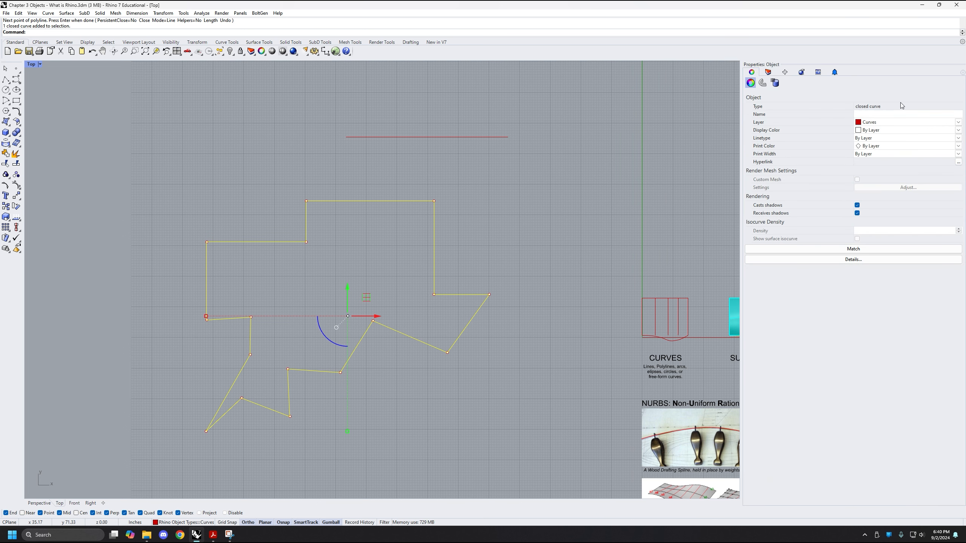
click(349, 258)
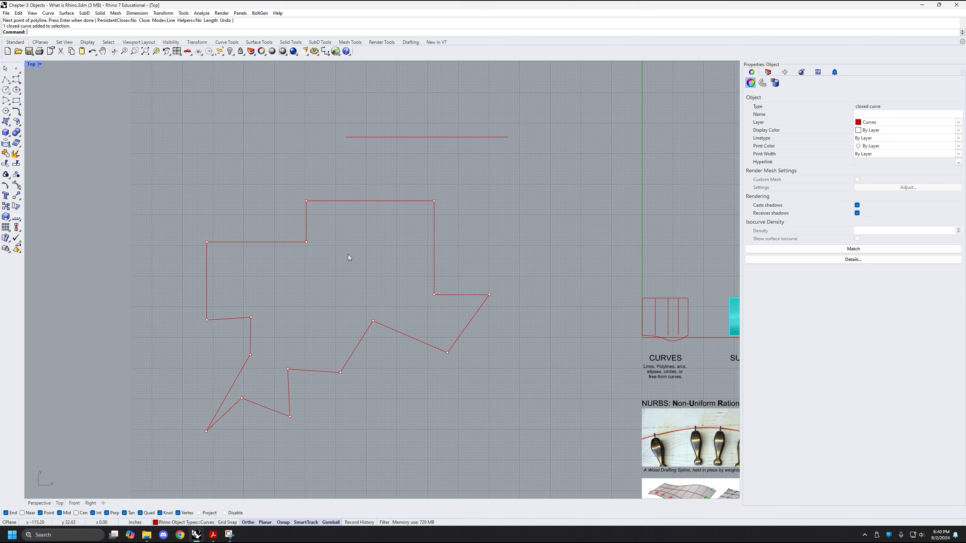
scroll(298, 282, down, 1)
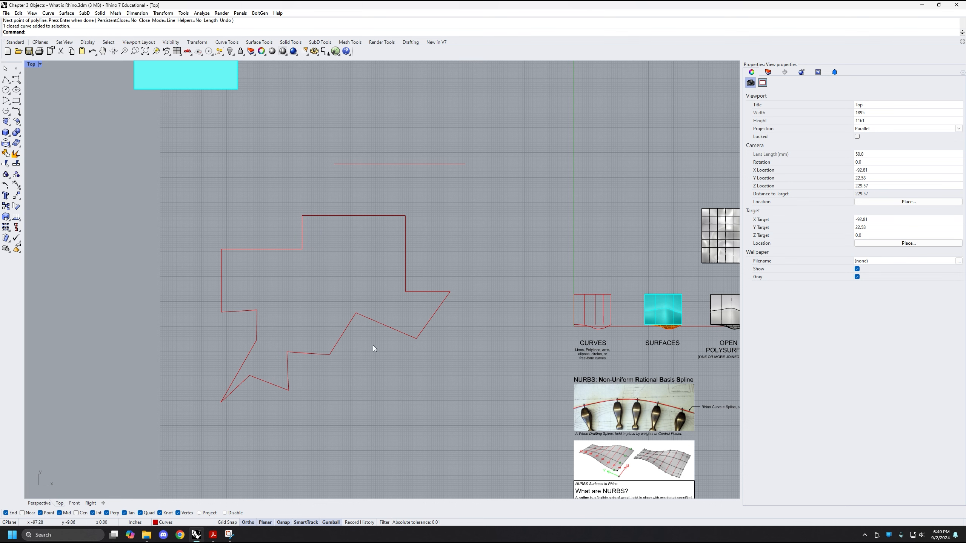
right_drag(301, 267, 306, 287)
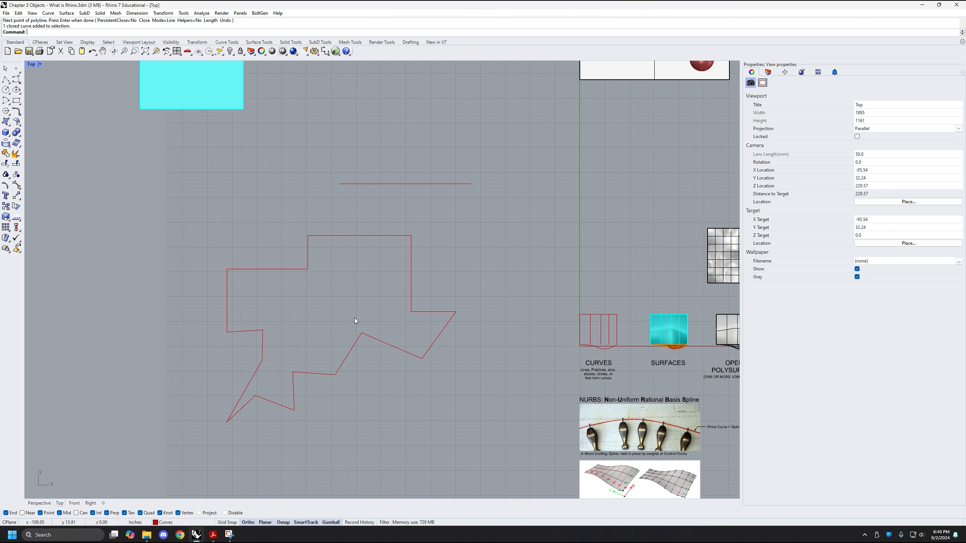
Compare the object types of the zigzag polyline and the straight red line above it by selecting each in turn
drag(327, 216, 287, 296)
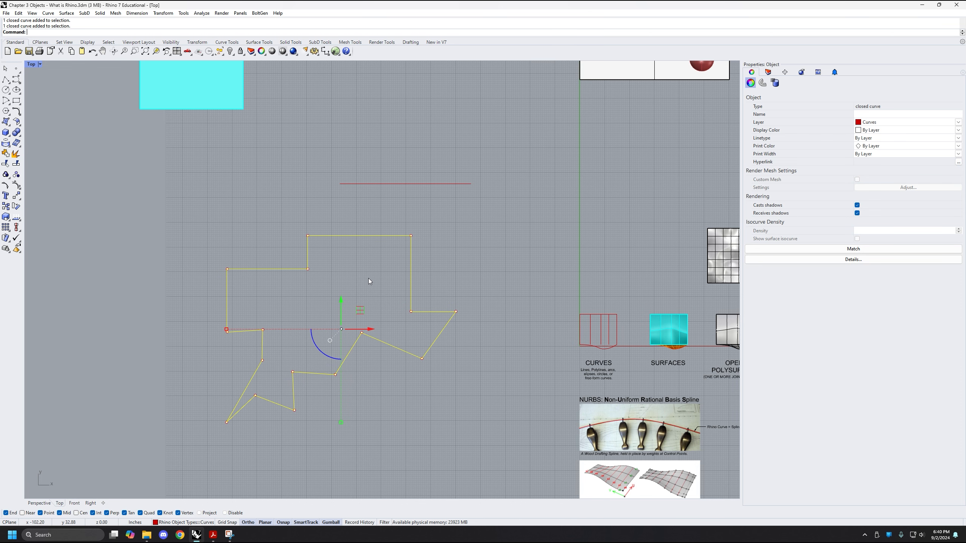
right_drag(365, 279, 358, 279)
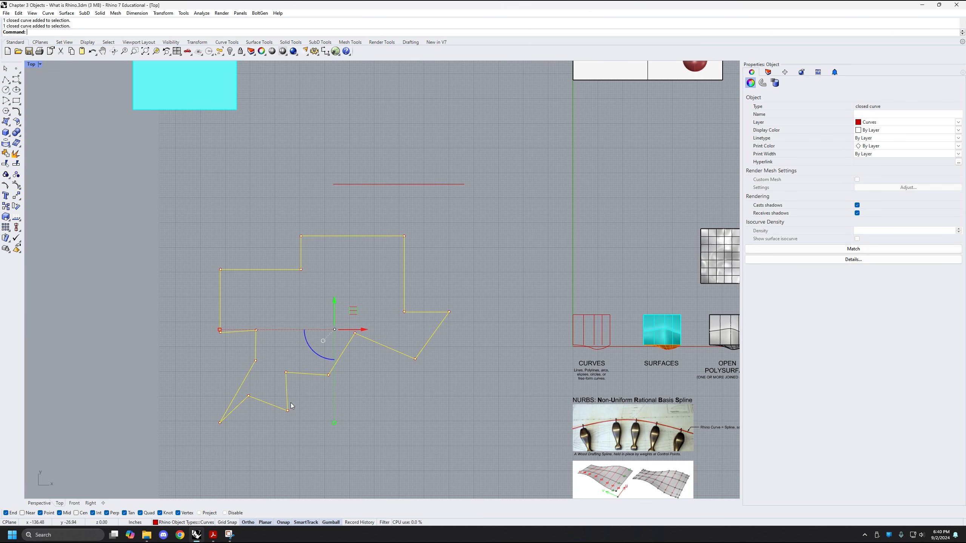
right_drag(298, 278, 290, 291)
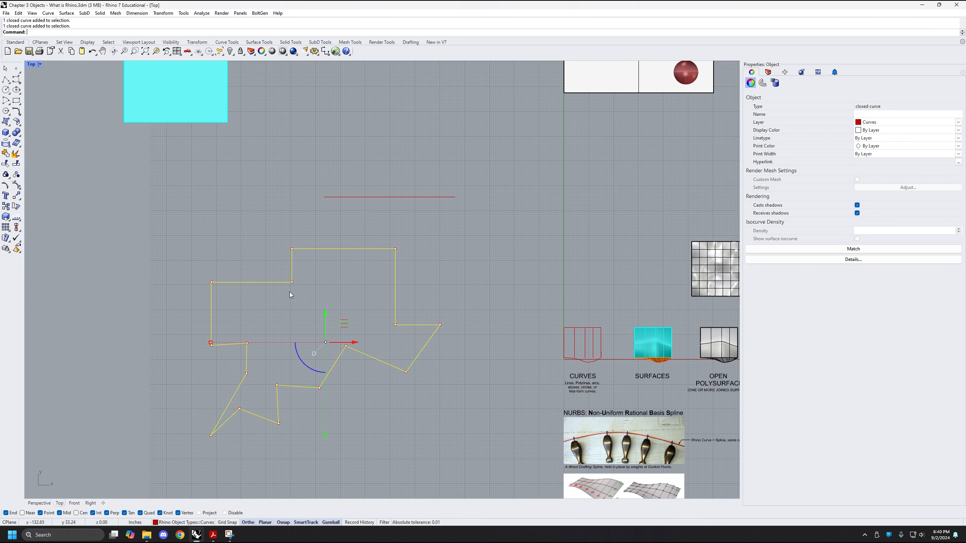
click(374, 221)
right_drag(375, 221, 357, 243)
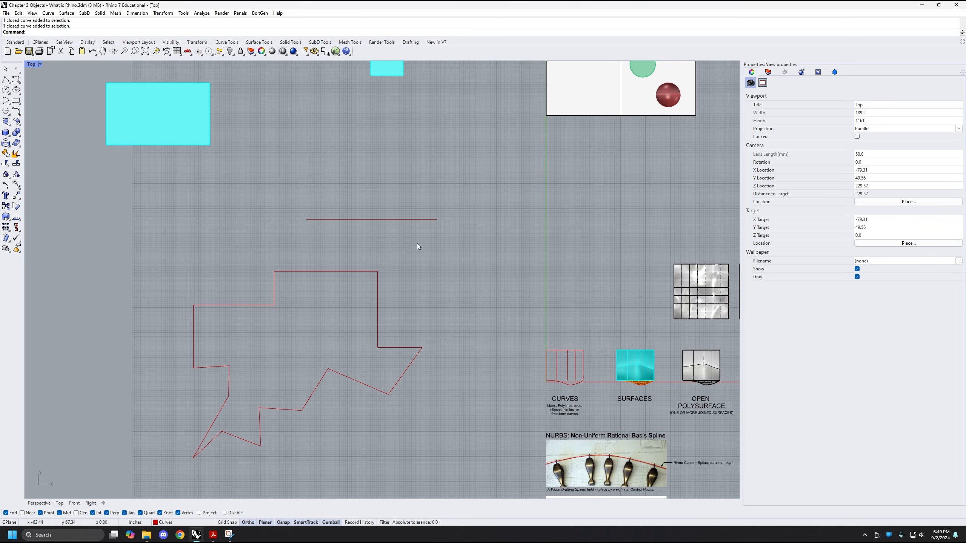
drag(403, 231, 402, 228)
scroll(399, 211, up, 3)
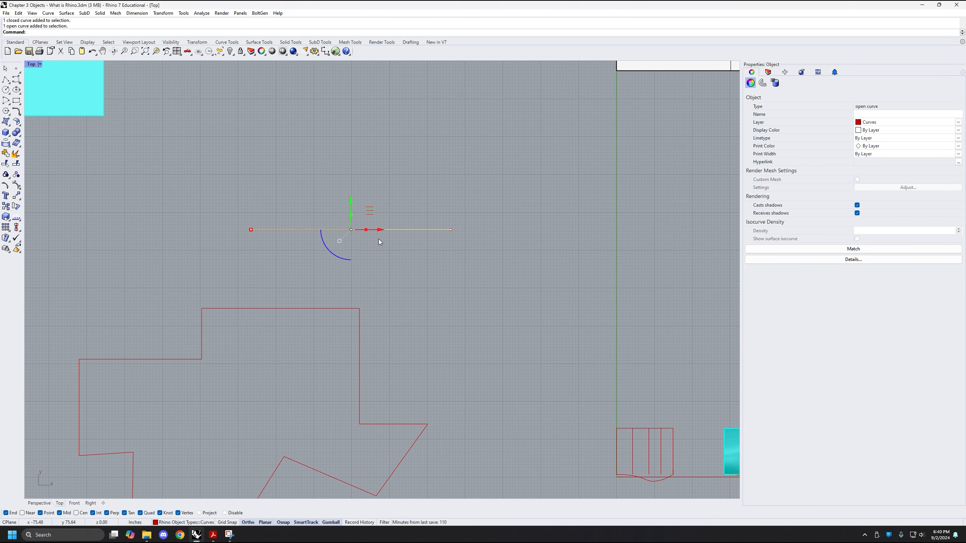
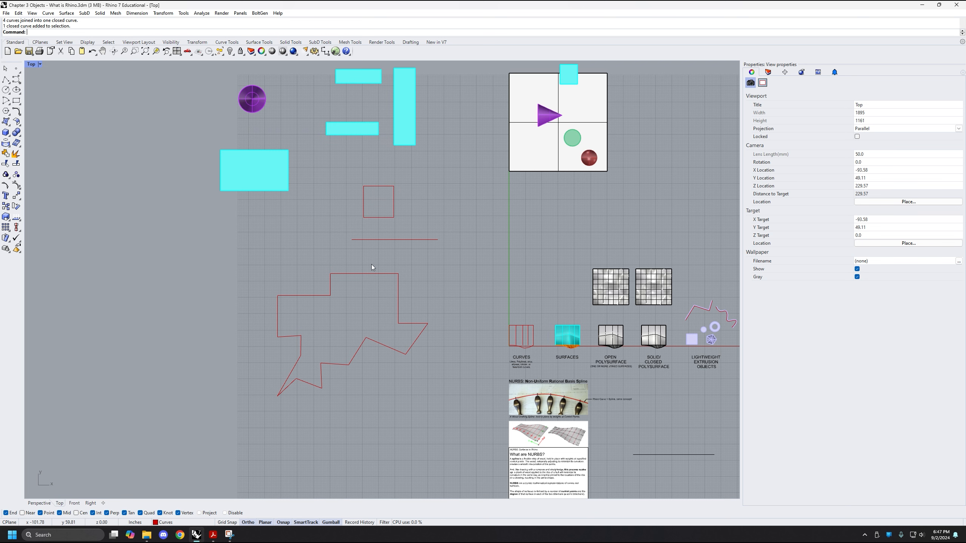
Return from the maximized Top view to the four-viewport layout and look over the model in the Front, Right and Perspective viewports
right_drag(400, 248, 384, 267)
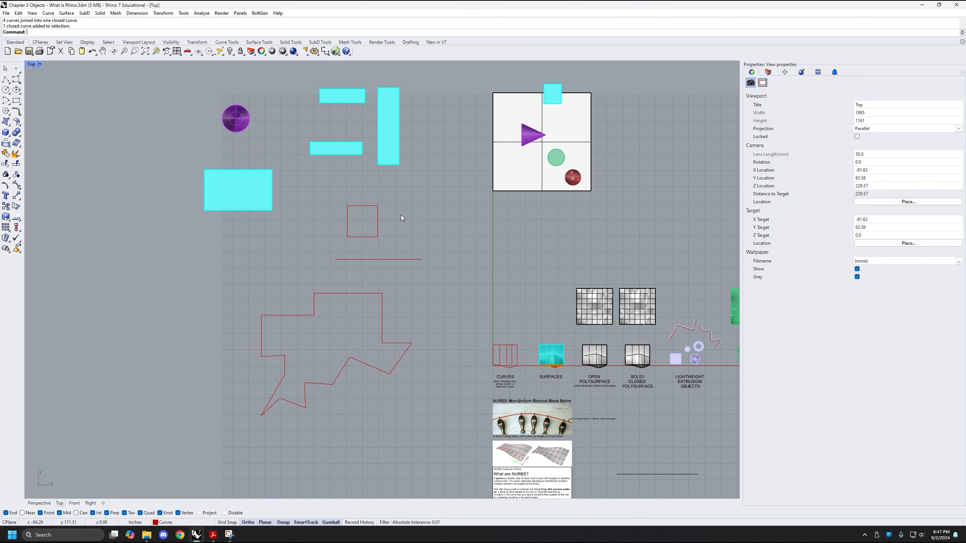
scroll(377, 284, down, 3)
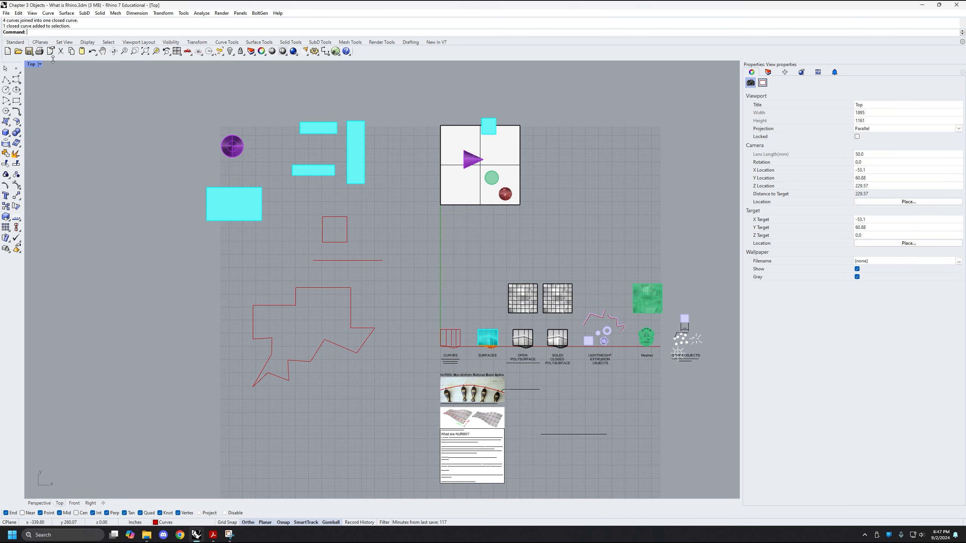
double_click(30, 65)
right_drag(113, 327, 153, 334)
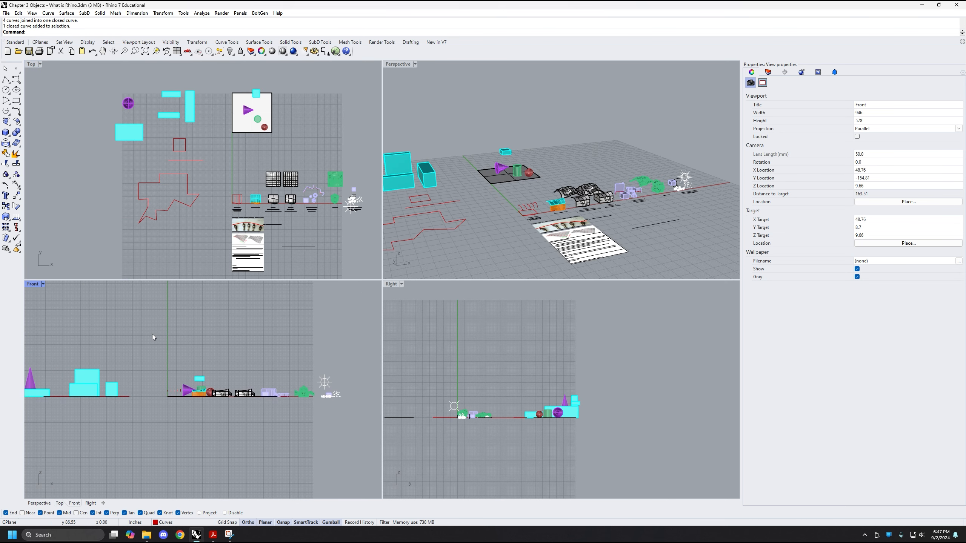
right_drag(526, 370, 535, 324)
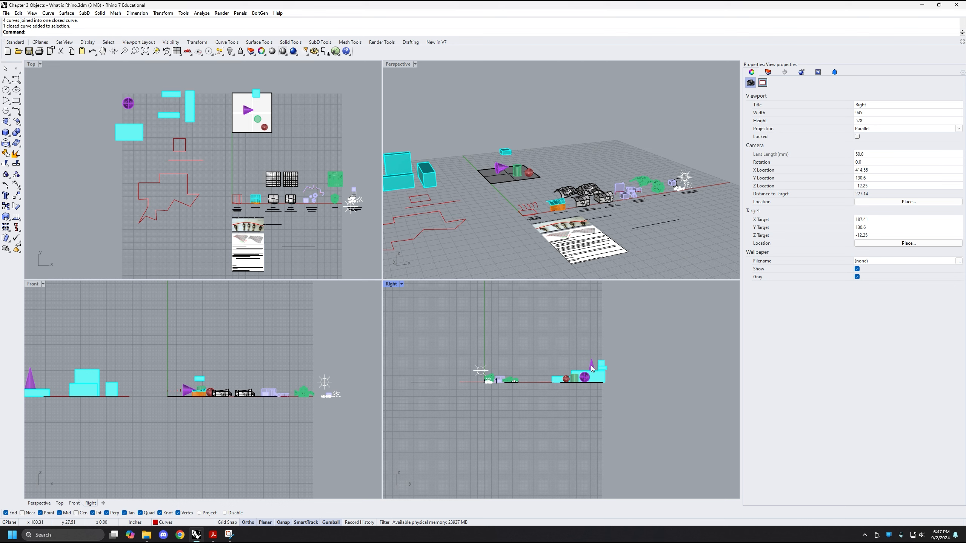
right_drag(554, 357, 591, 425)
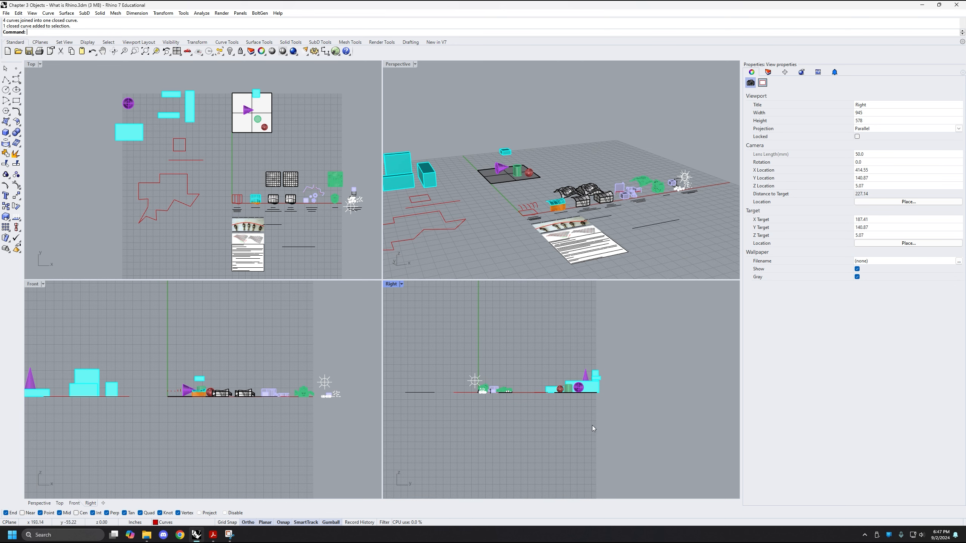
right_drag(599, 162, 548, 157)
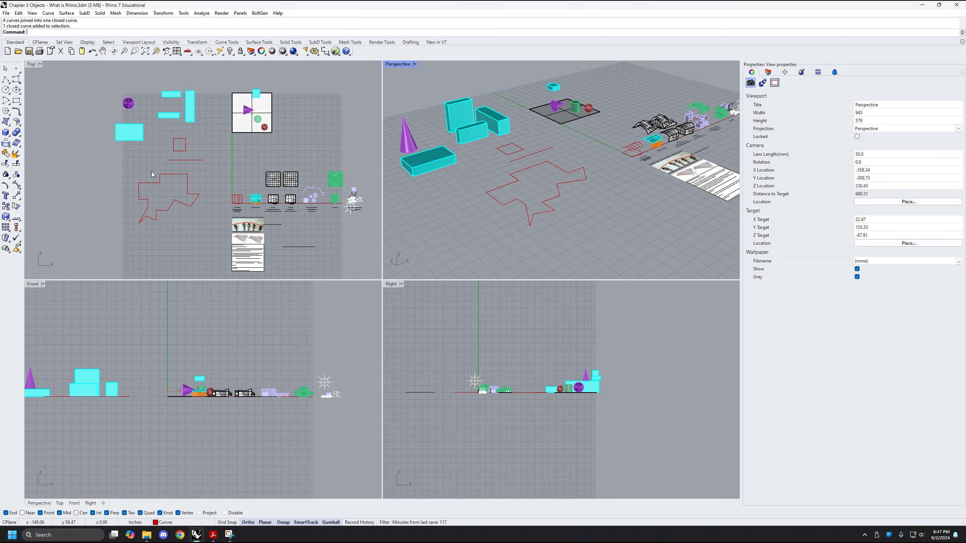
Activate the Top viewport and the Perspective viewport in turn, and maximize the Perspective viewport
click(156, 162)
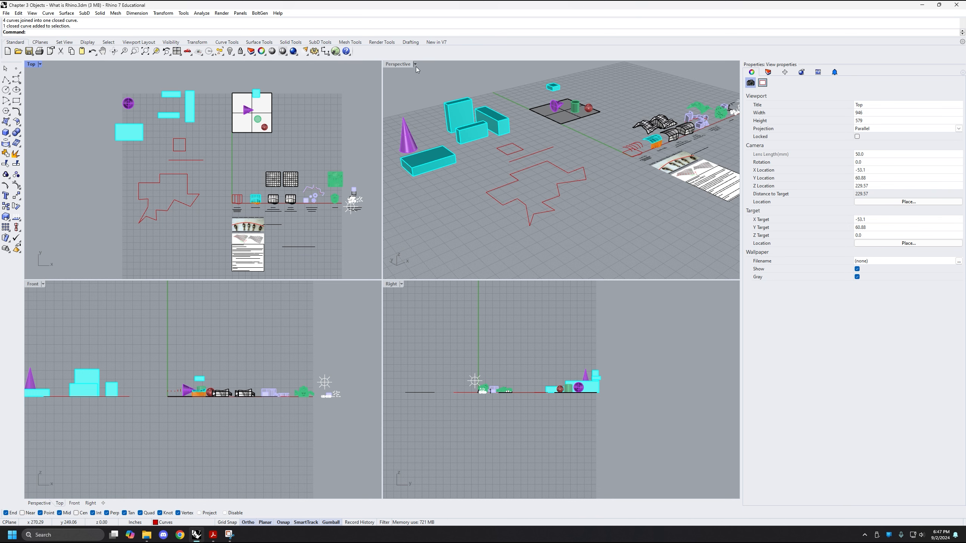
click(401, 66)
shift+right_drag(508, 173, 522, 179)
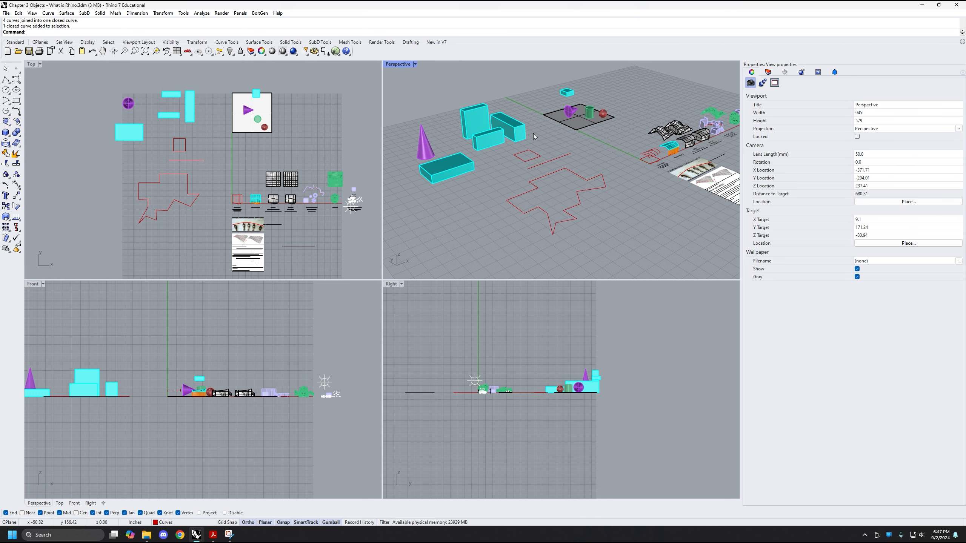
double_click(403, 67)
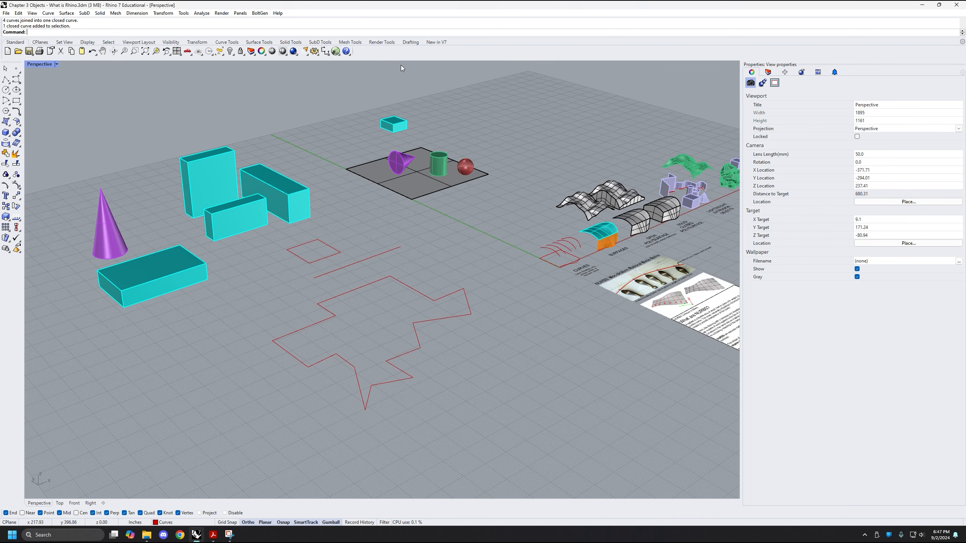
Select the closed zigzag polyline in the Perspective view, check its object type in the object properties, and deselect it
shift+right_drag(387, 274, 445, 291)
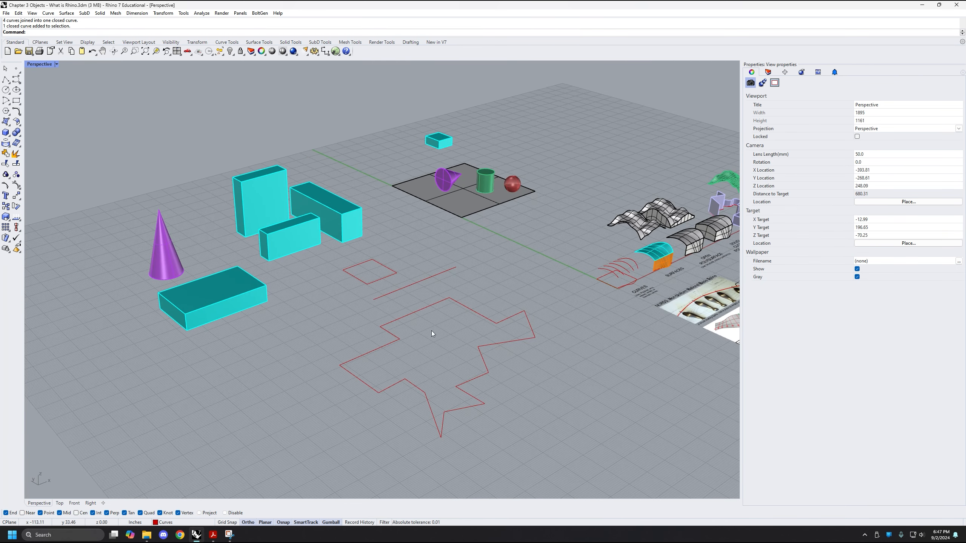
shift+right_drag(428, 366, 440, 305)
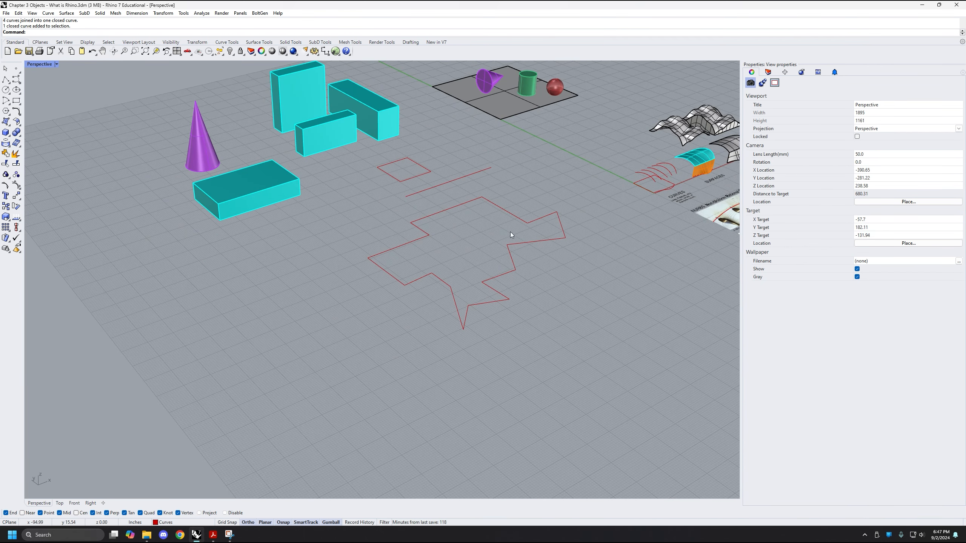
scroll(520, 268, up, 3)
drag(549, 304, 411, 355)
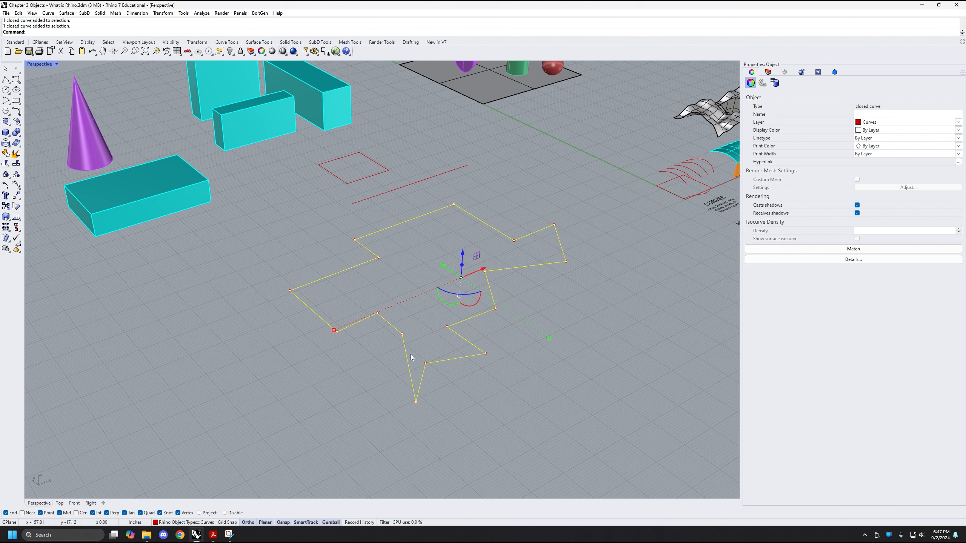
click(492, 405)
Start ExtrudeCrv on the closed zigzag polyline and preview its vertical extrusion at different heights
right_drag(493, 405, 498, 415)
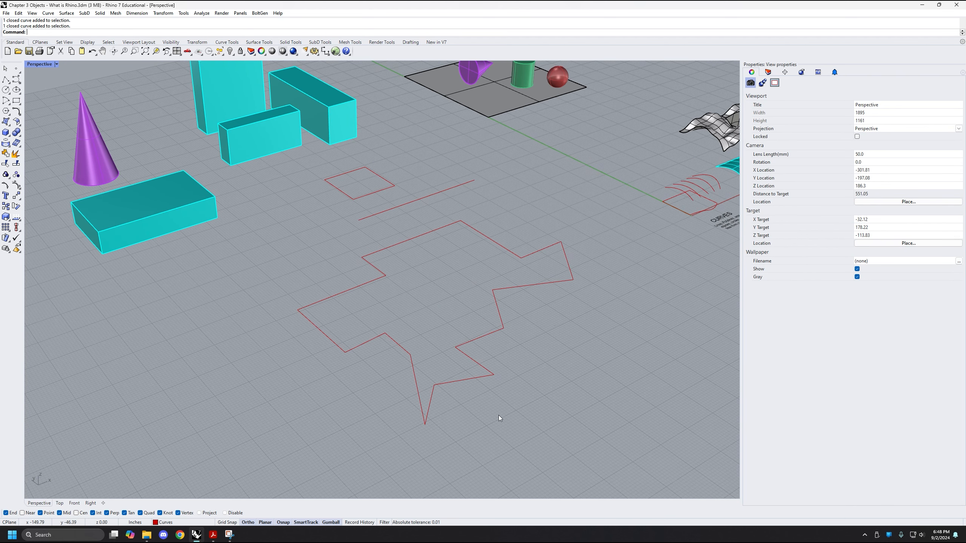
right_drag(539, 387, 540, 408)
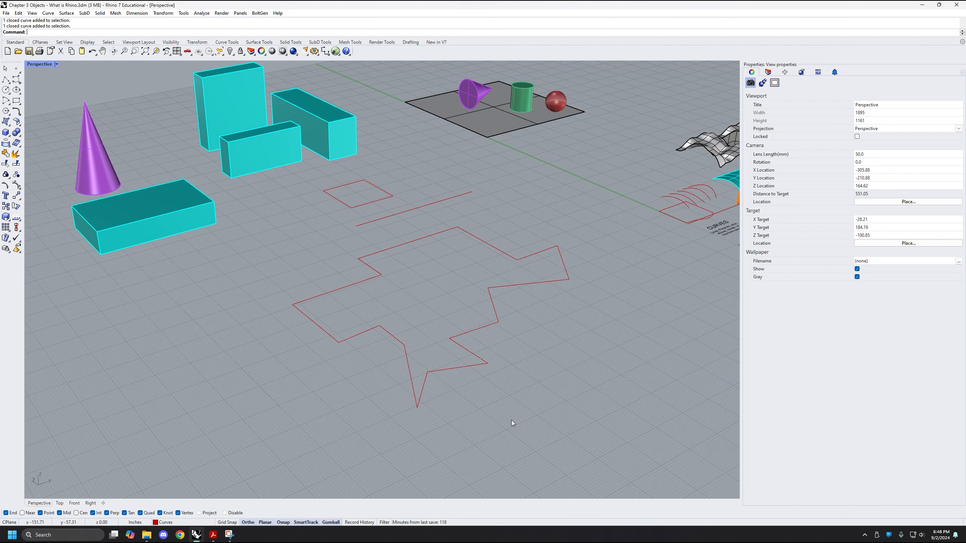
shift+right_drag(545, 400, 537, 406)
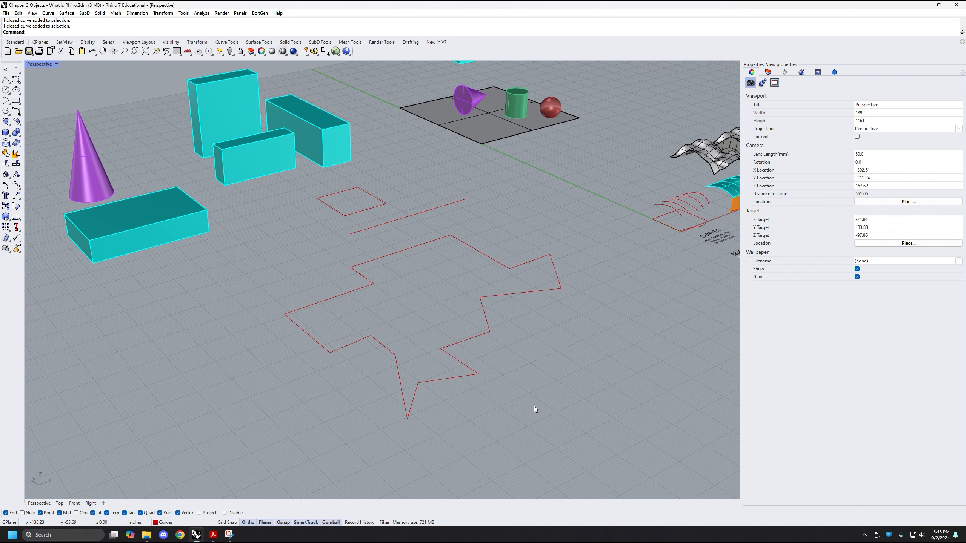
text(ExtrudeCrv)
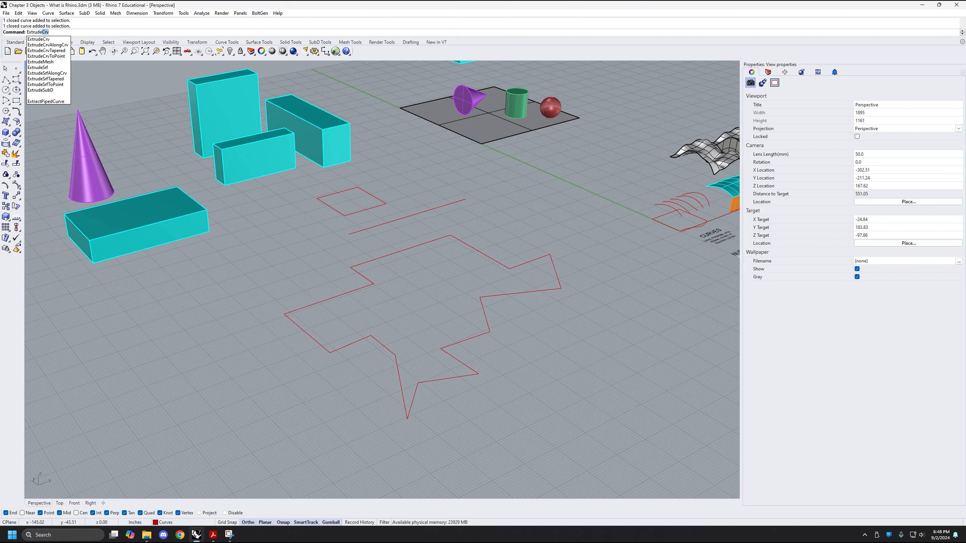
key(Return)
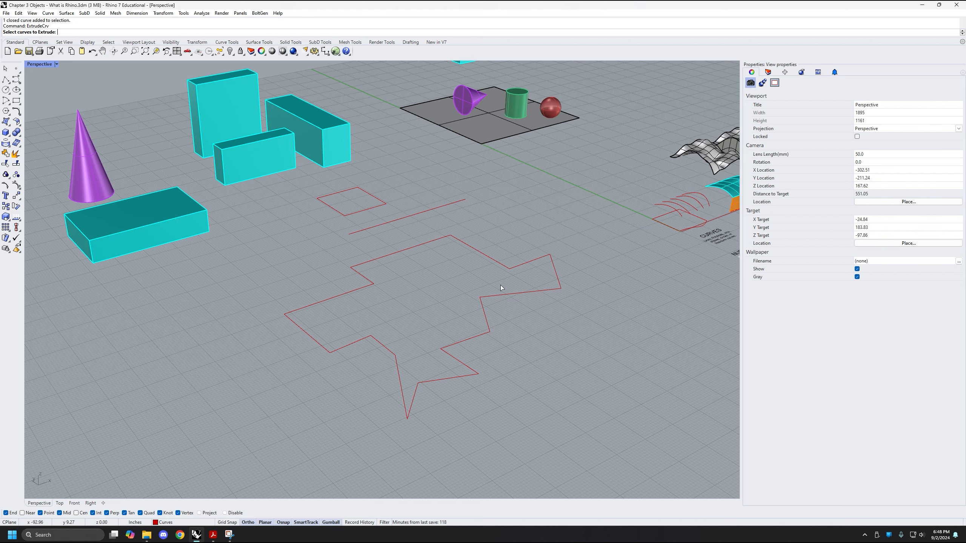
click(478, 335)
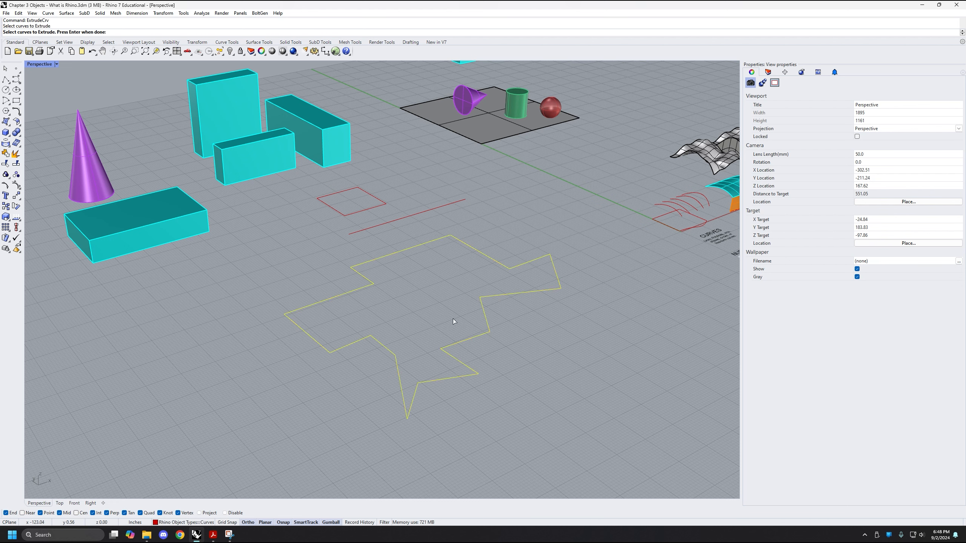
key(Return)
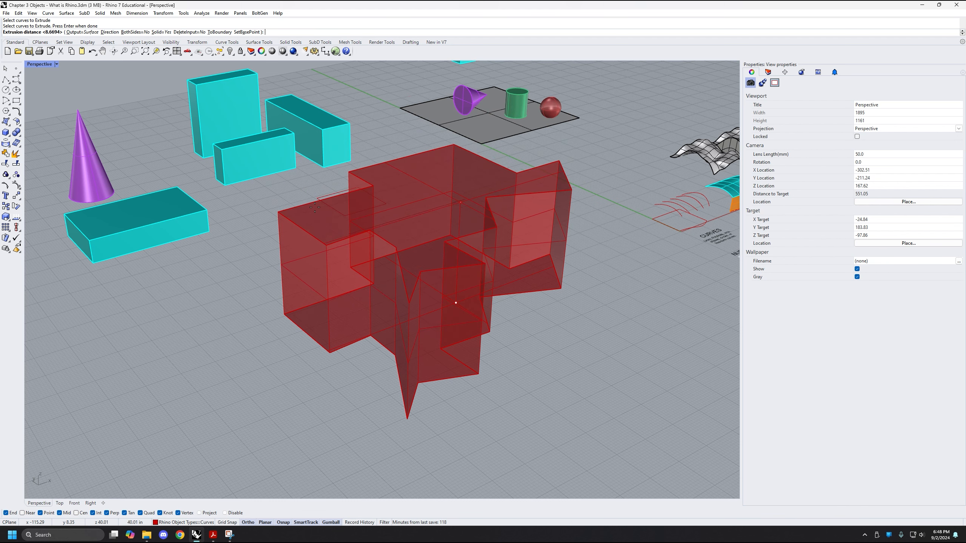
right_drag(310, 209, 316, 230)
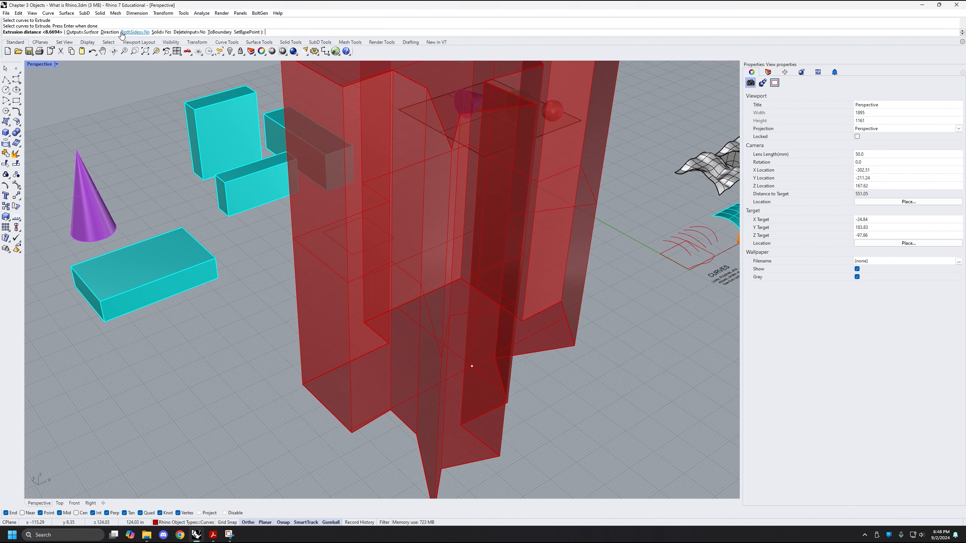
Turn the extrusion's Solid option off to preview it without caps, and turn it back on to compare
click(159, 34)
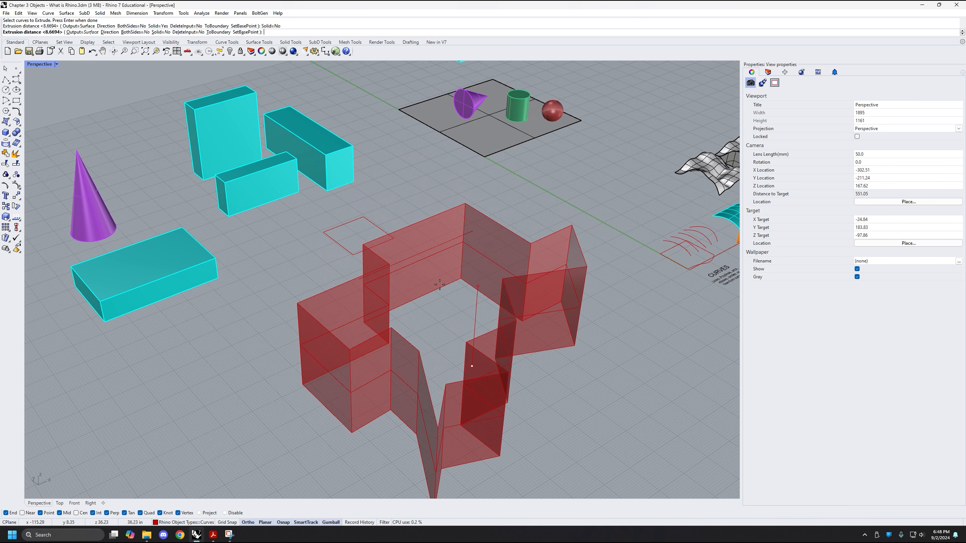
mouse_move(439, 285)
right_down()
mouse_move(454, 327)
mouse_move(441, 277)
right_up()
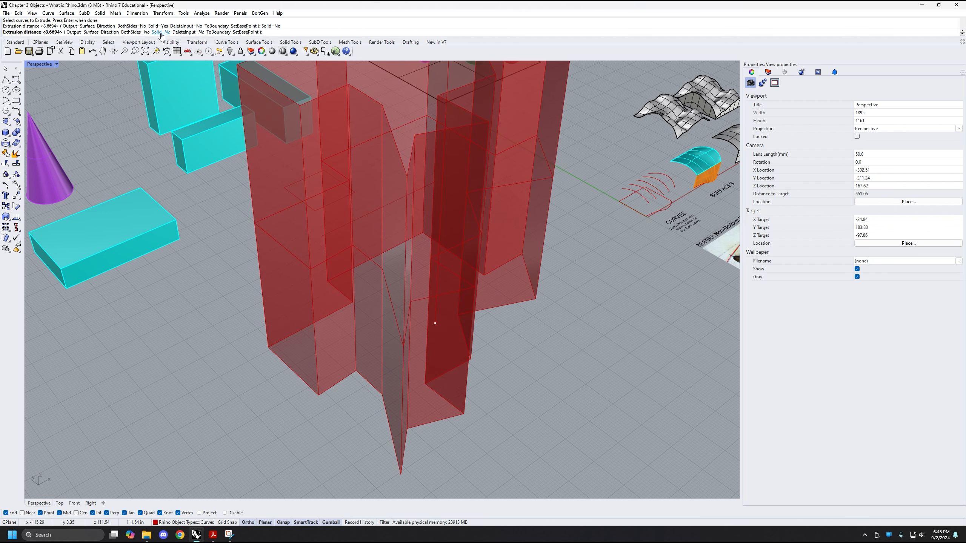
click(161, 33)
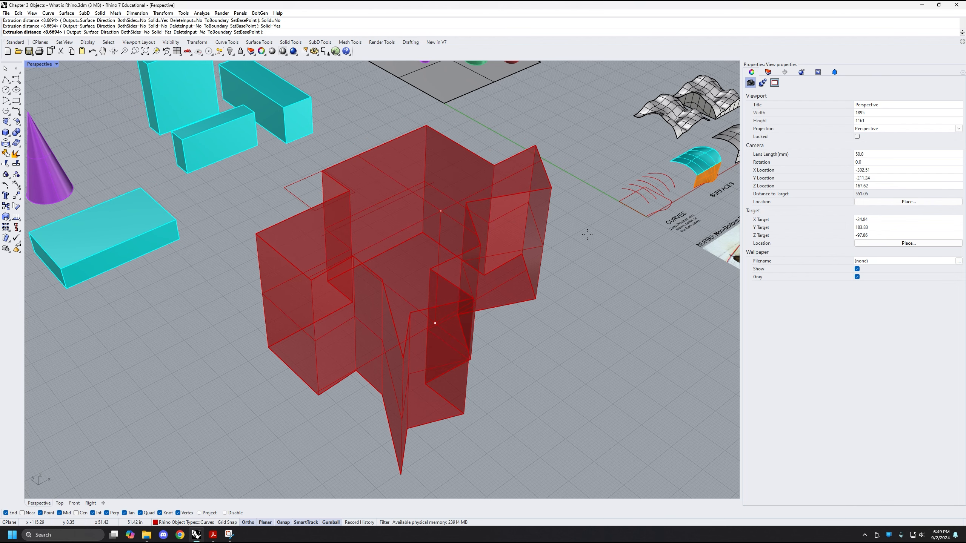
right_drag(587, 235, 565, 248)
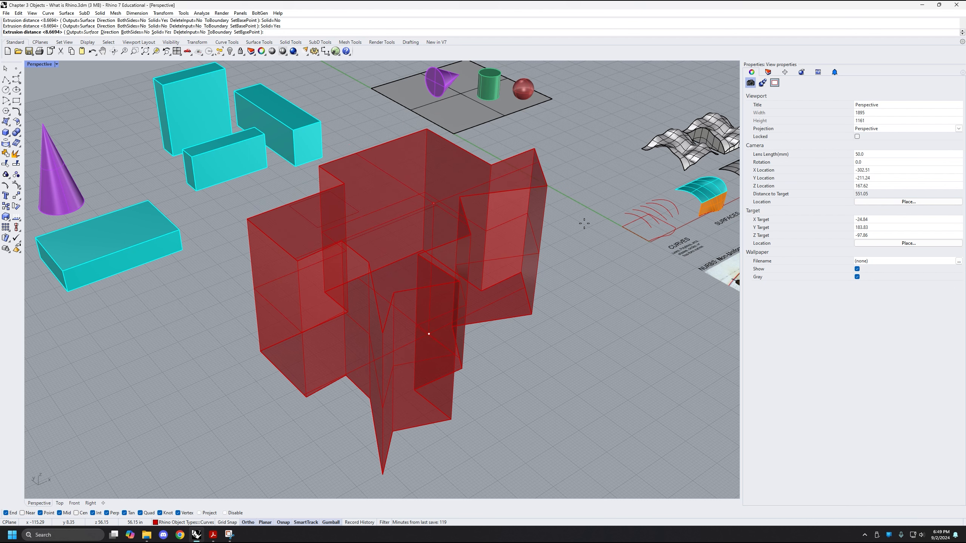
Set the extrusion distance to 20 inches and finish the solid extrusion of the zigzag polyline
text(20)
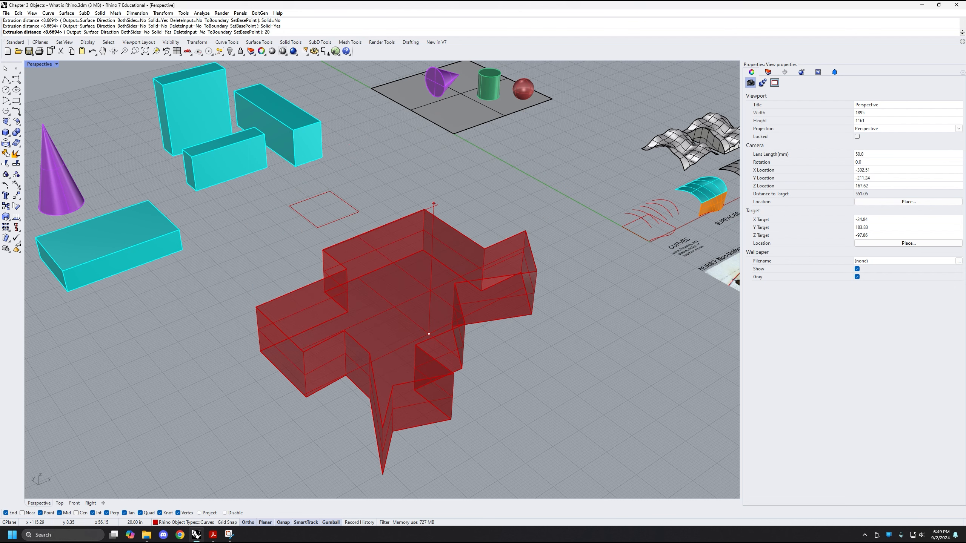
key(Return)
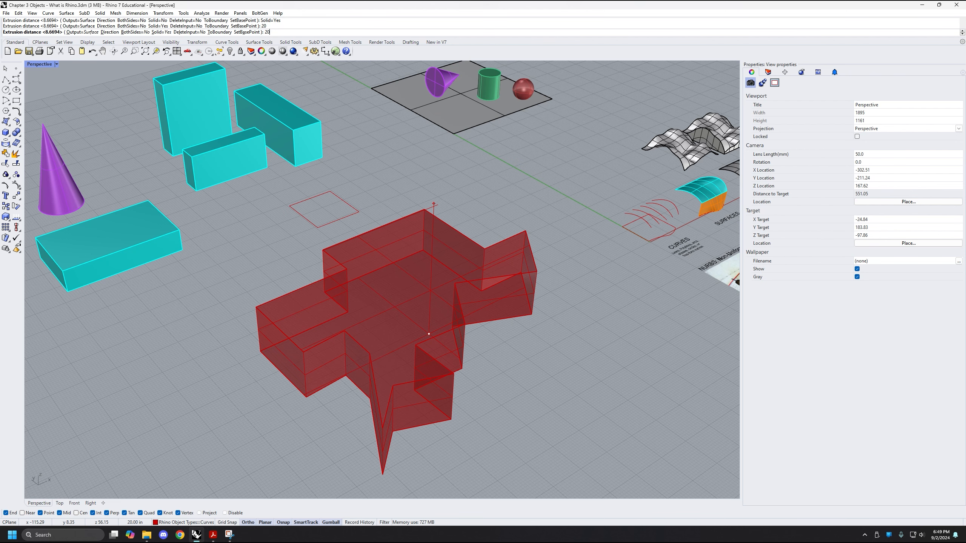
mouse_move(526, 283)
right_down()
mouse_move(522, 306)
mouse_move(522, 284)
mouse_move(527, 292)
right_up()
shift+right_drag(527, 293, 517, 293)
Select the red extrusion, zoom to the selection, inspect its object type, top and underside, and deselect it
click(460, 274)
right_drag(460, 273, 445, 334)
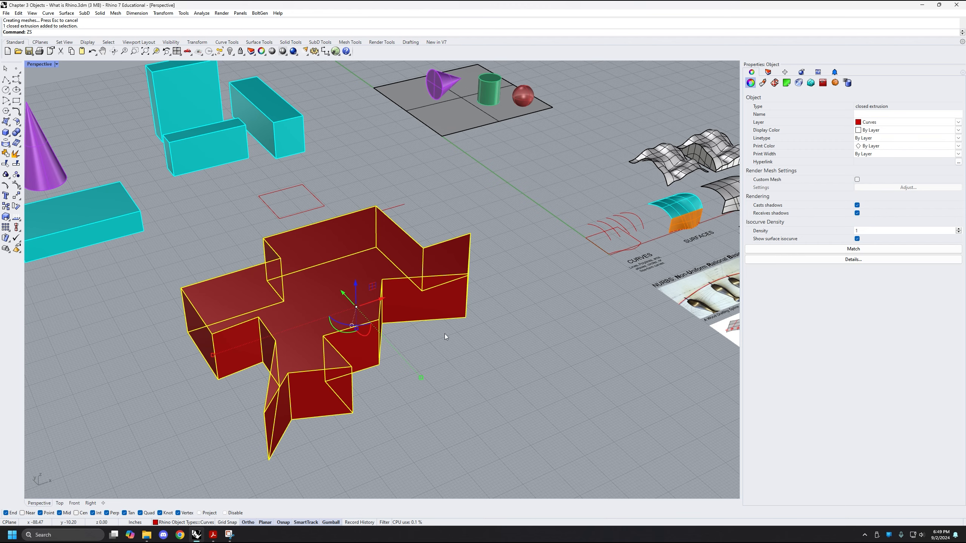
key(Return)
right_drag(488, 371, 474, 339)
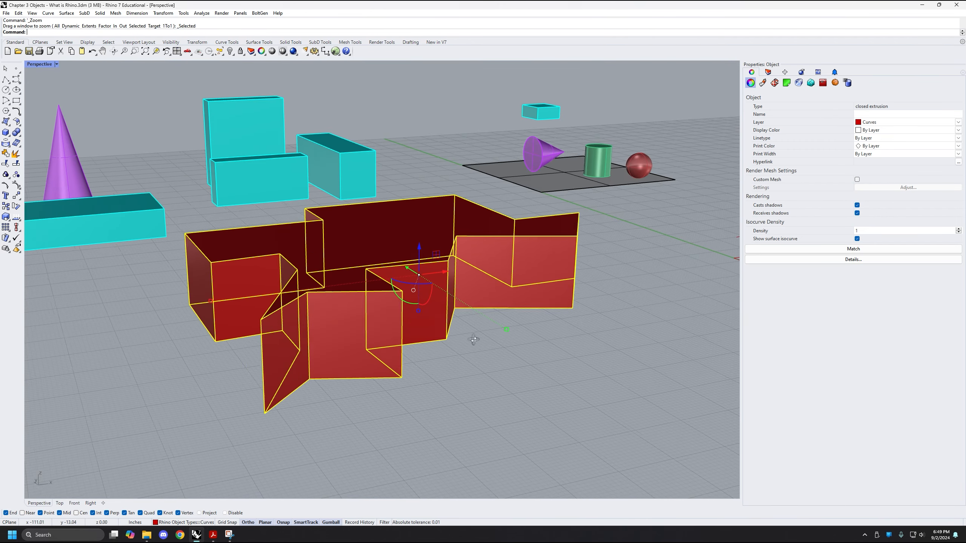
right_drag(409, 388, 582, 292)
click(590, 350)
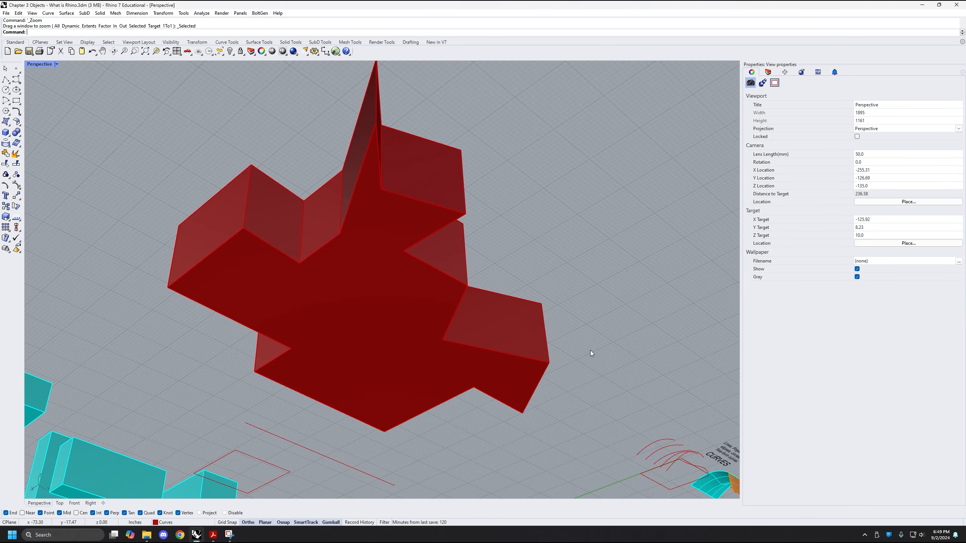
right_drag(590, 350, 423, 396)
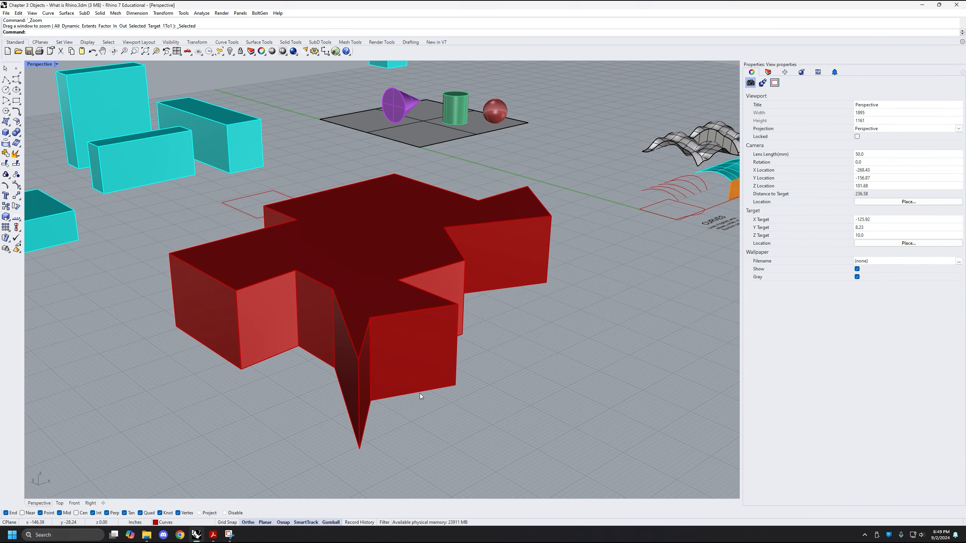
Select the original curve rather than the extrusion at the solid's base edge, inspect its outline and object type, and deselect it
click(431, 390)
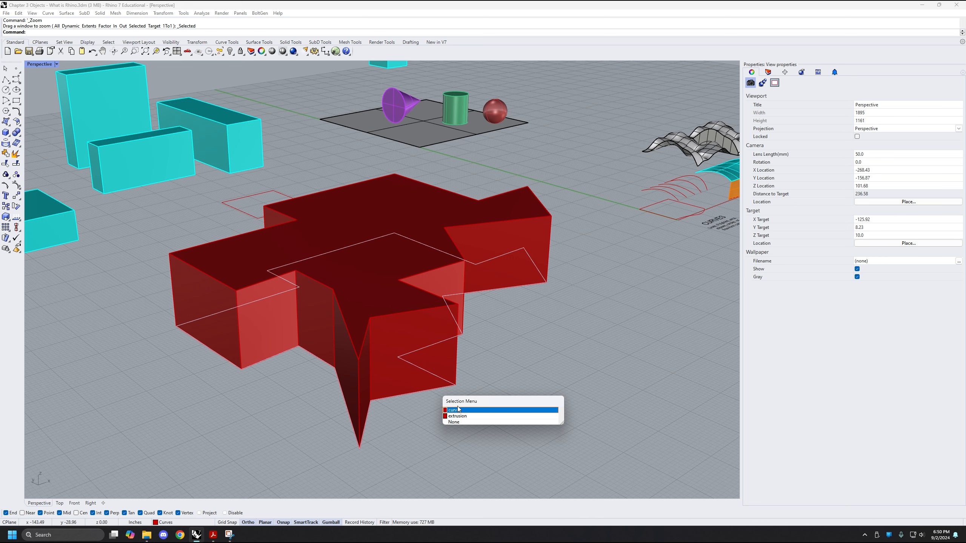
click(459, 410)
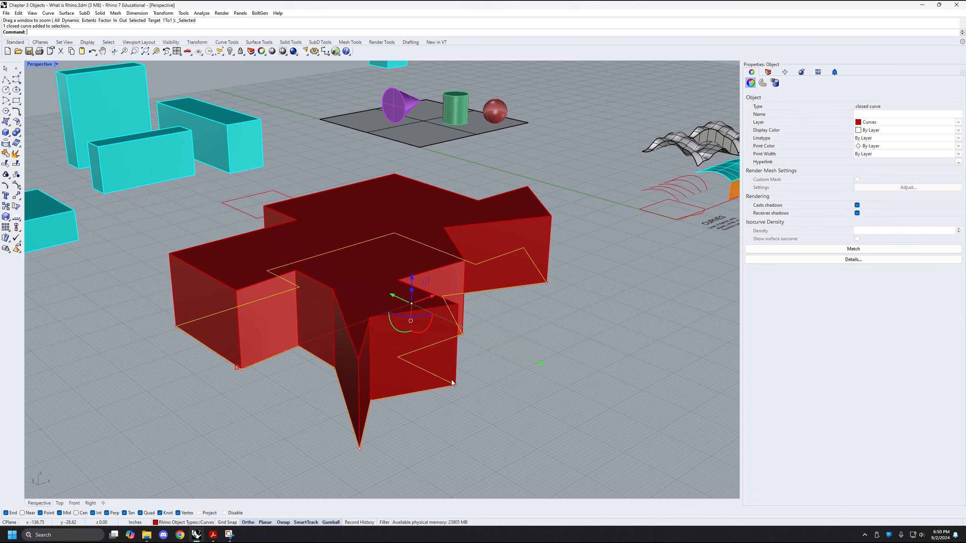
right_drag(428, 363, 630, 332)
right_drag(625, 315, 581, 313)
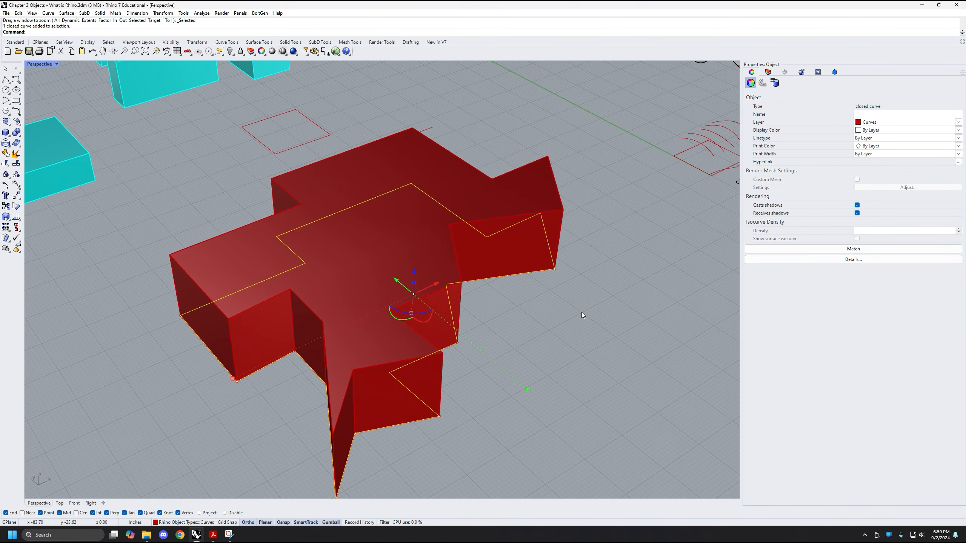
right_drag(562, 385, 410, 377)
click(566, 379)
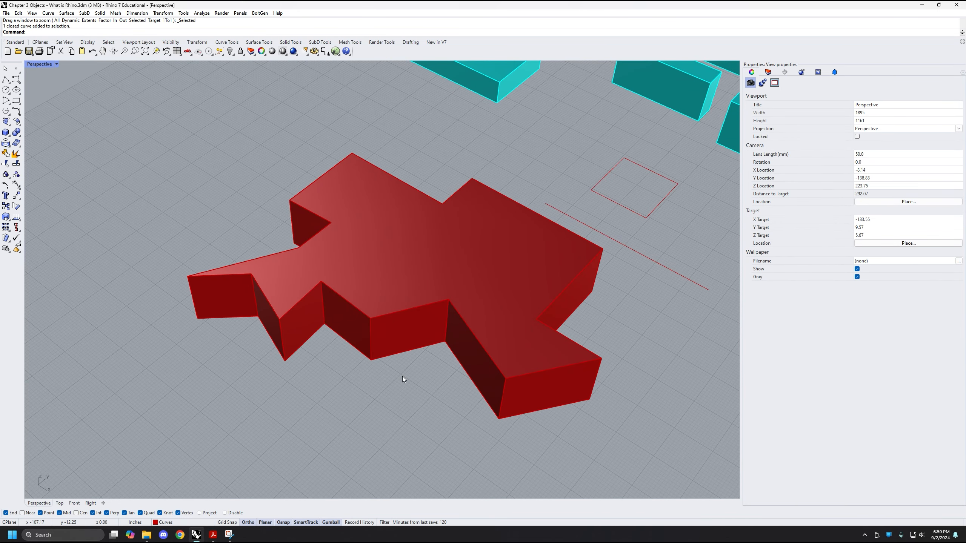
Select the closed curve rather than the extrusion at the red solid's base and move it clear onto the empty grid in front
right_drag(353, 381, 466, 341)
scroll(476, 269, down, 4)
shift+right_drag(490, 275, 415, 275)
right_drag(563, 276, 411, 275)
shift+right_drag(472, 273, 514, 223)
scroll(498, 234, down, 4)
click(470, 253)
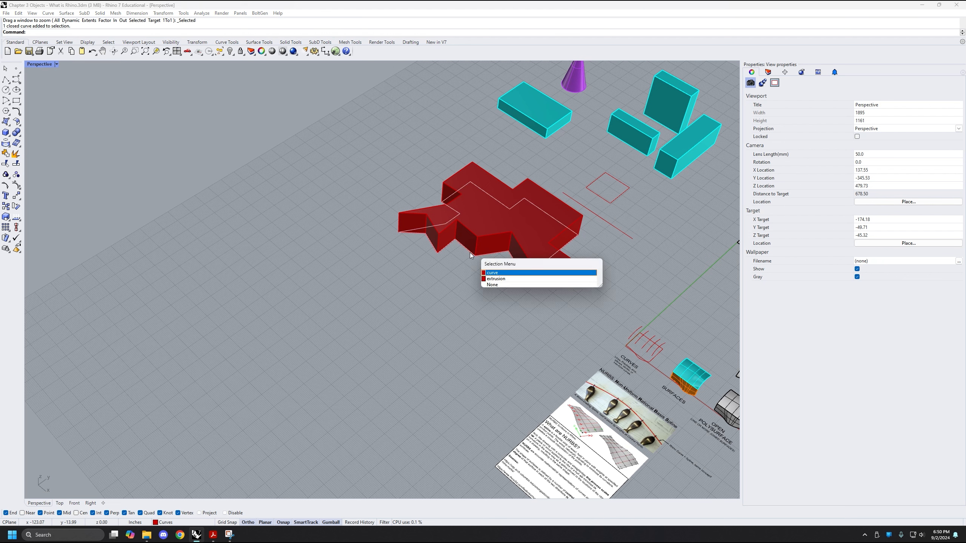
key(Return)
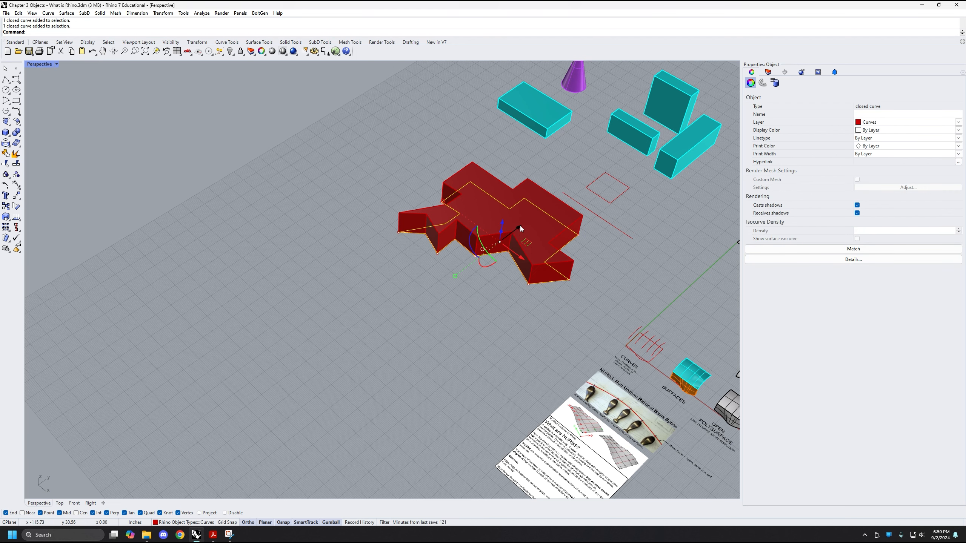
drag(520, 225, 411, 308)
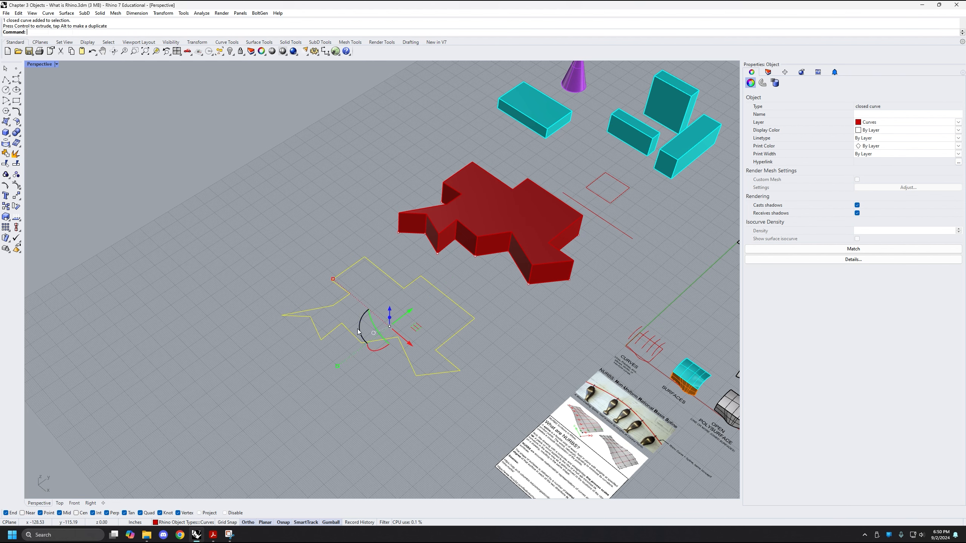
Extrude the moved closed curve vertically by 10 inches with the gumball and undo that extrusion
right_drag(348, 358, 380, 337)
scroll(371, 296, up, 5)
shift+right_drag(370, 296, 430, 314)
shift+right_drag(429, 314, 335, 346)
right_drag(335, 347, 375, 326)
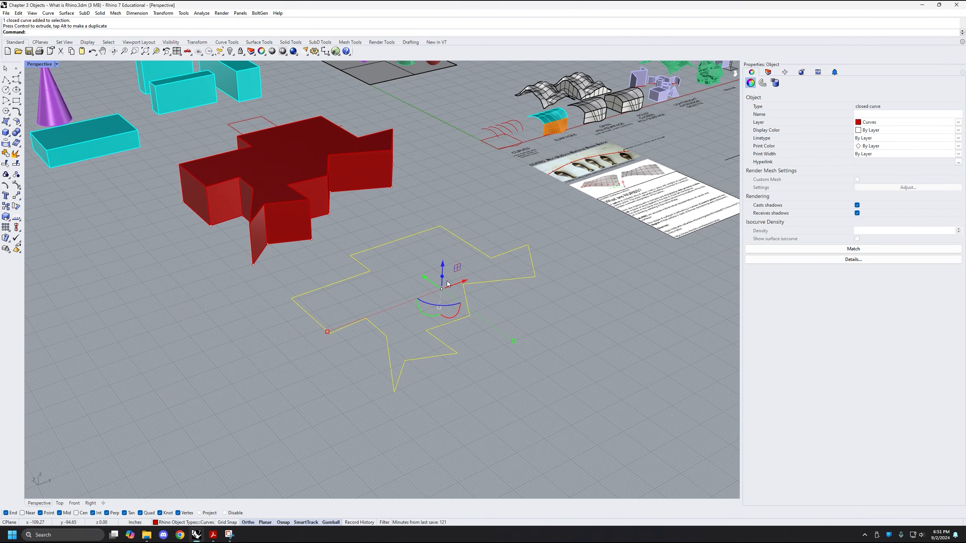
right_drag(466, 275, 453, 284)
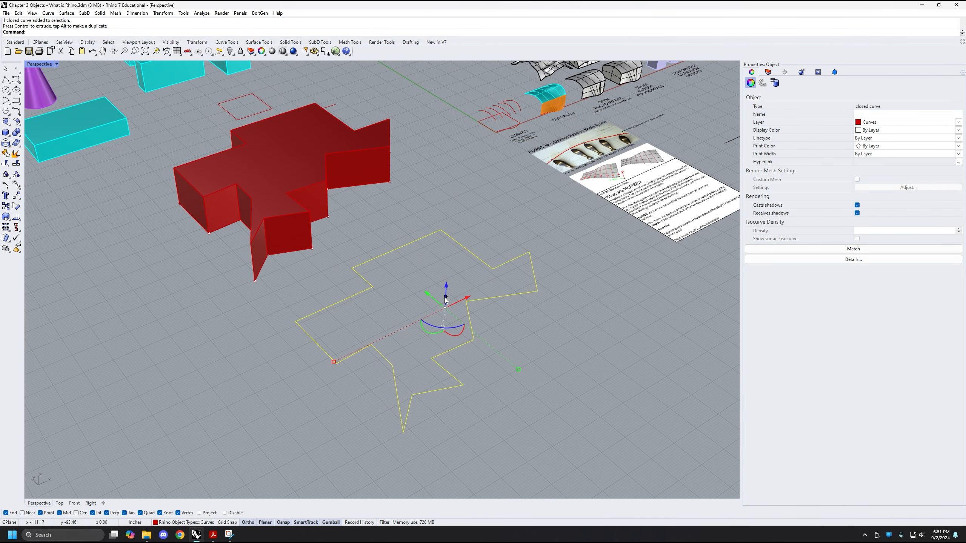
scroll(445, 301, up, 3)
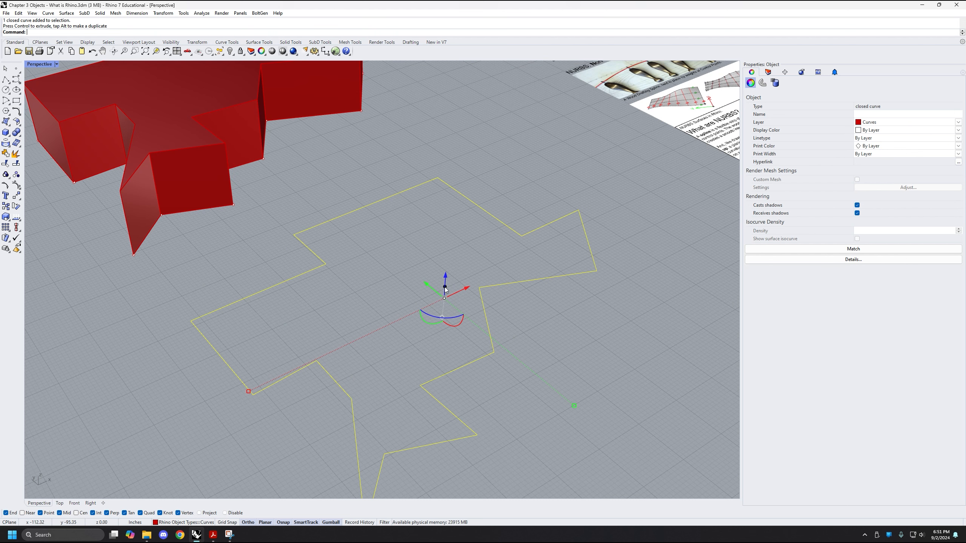
click(445, 288)
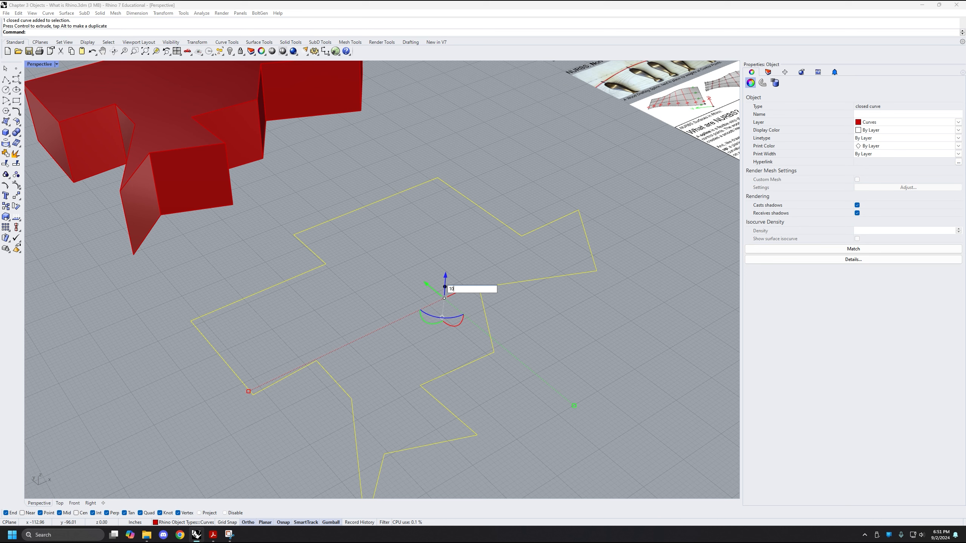
key(Return)
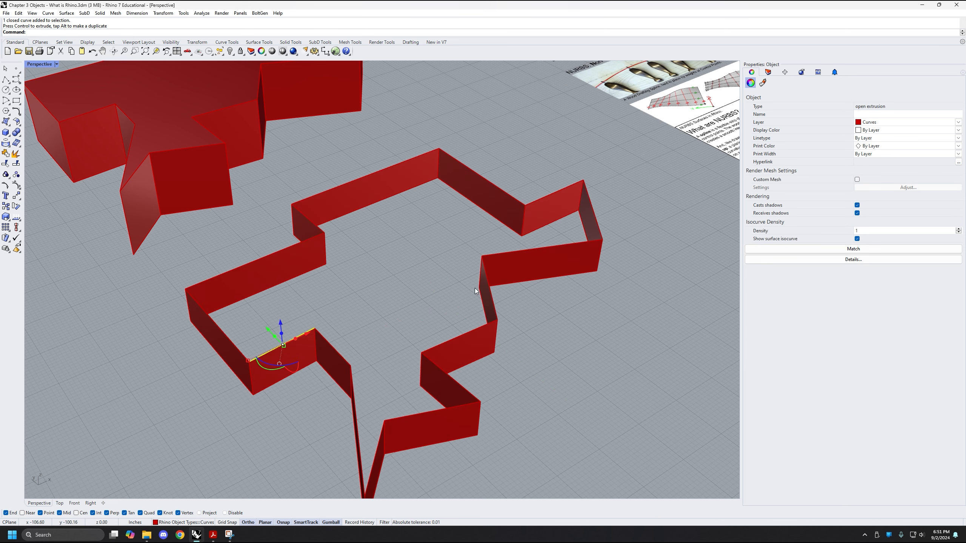
key(ctrl+z)
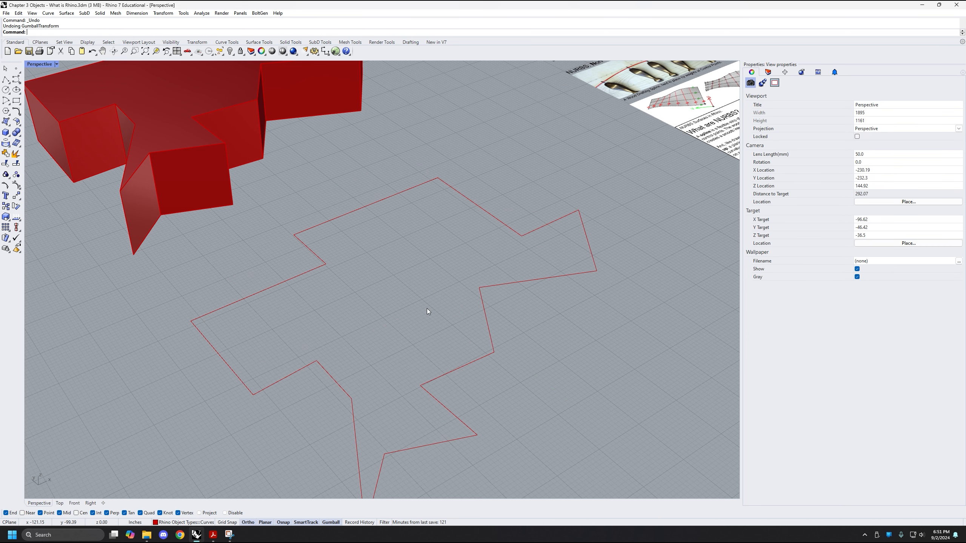
Extrude the moved closed curve upward freehand with the gumball, deselect it and inspect the uncapped walls
click(495, 320)
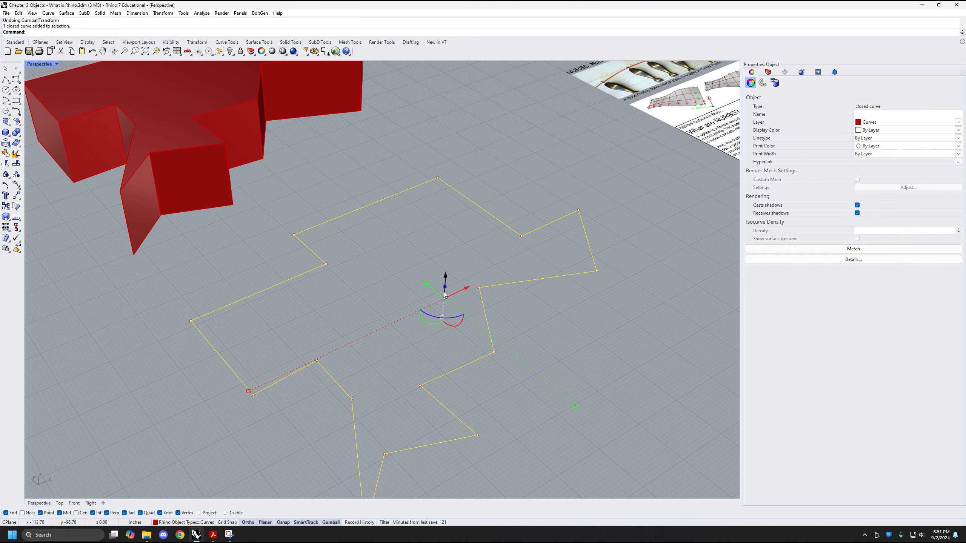
drag(448, 288, 495, 165)
right_drag(550, 217, 470, 238)
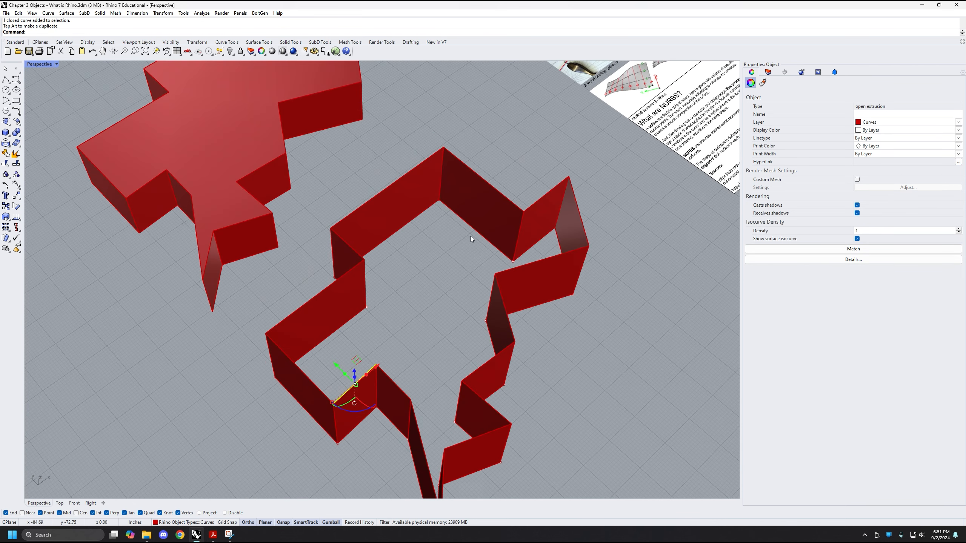
shift+right_drag(434, 320, 435, 277)
click(411, 306)
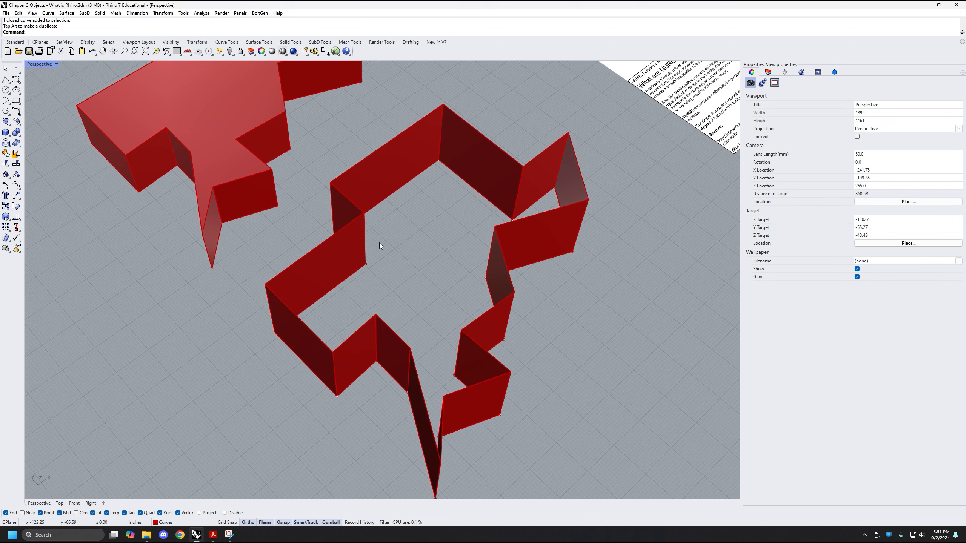
right_drag(438, 339, 459, 298)
shift+right_drag(437, 215, 442, 229)
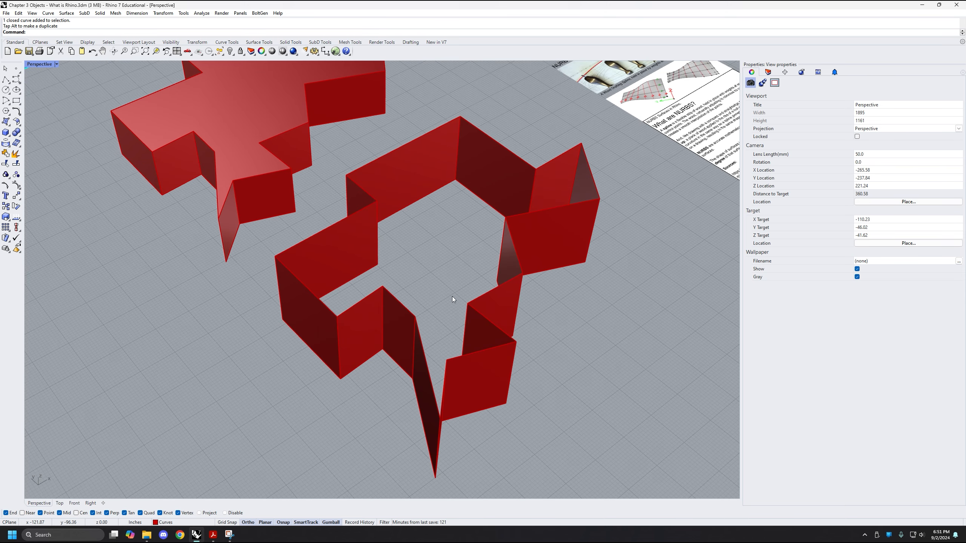
shift+right_drag(398, 417, 397, 406)
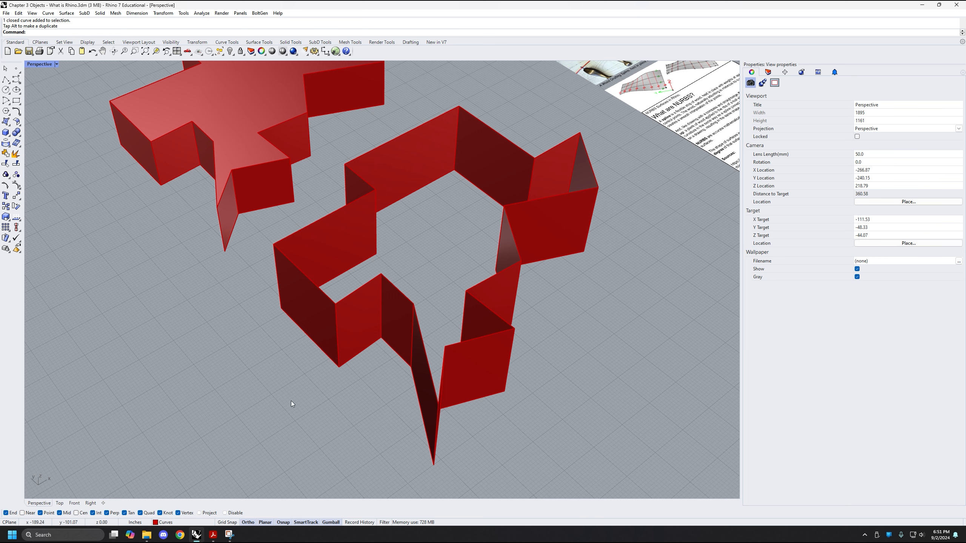
Open the Gumball settings, review the general, color and size options, and close them without saving changes
right_click(330, 523)
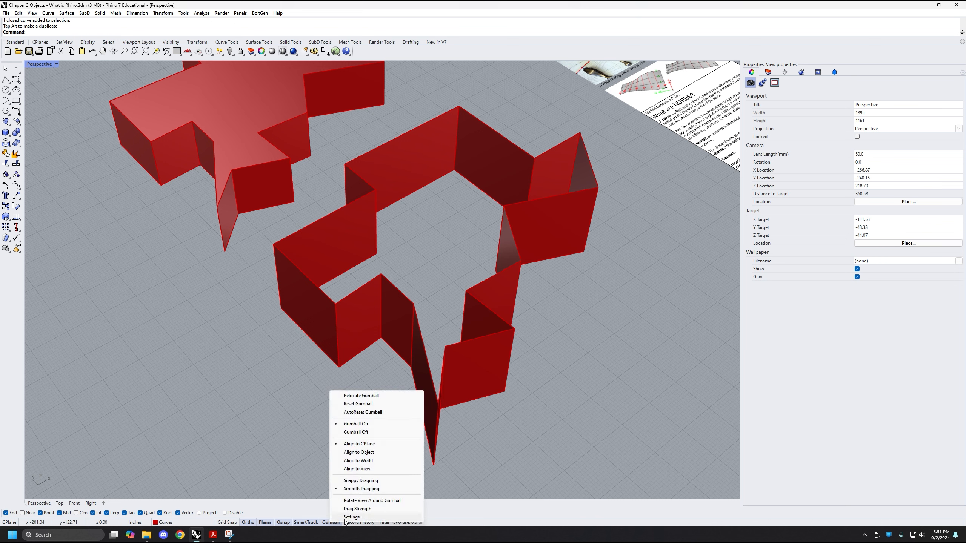
right_click(328, 524)
right_click(327, 524)
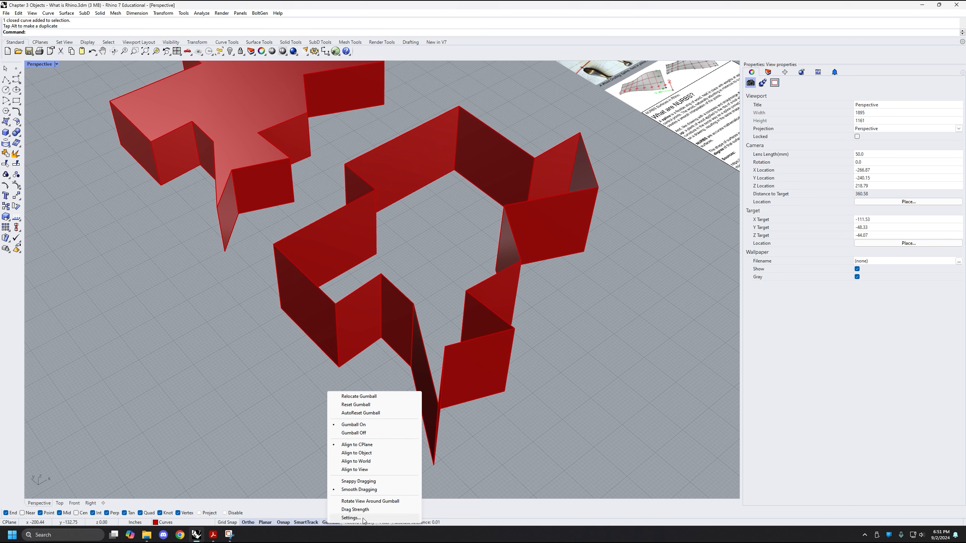
click(351, 517)
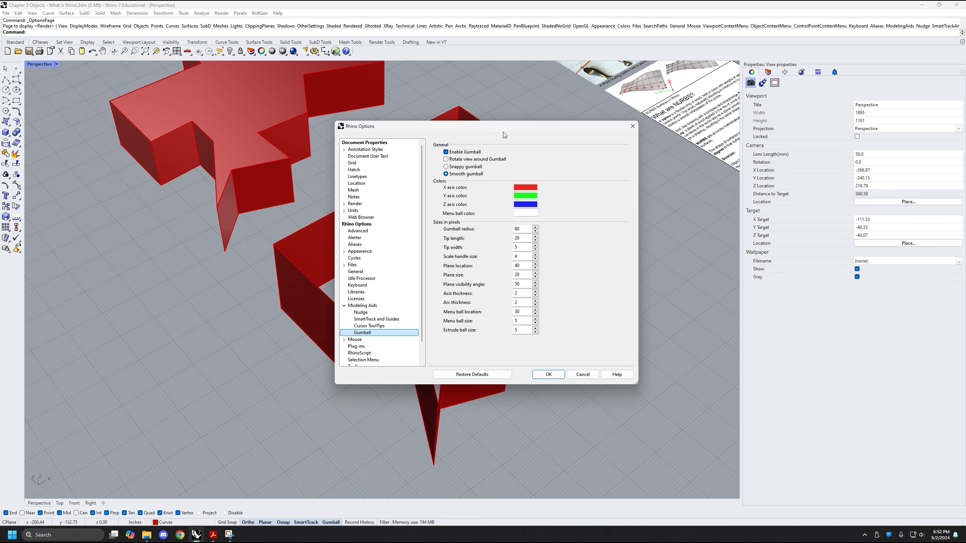
drag(505, 128, 579, 151)
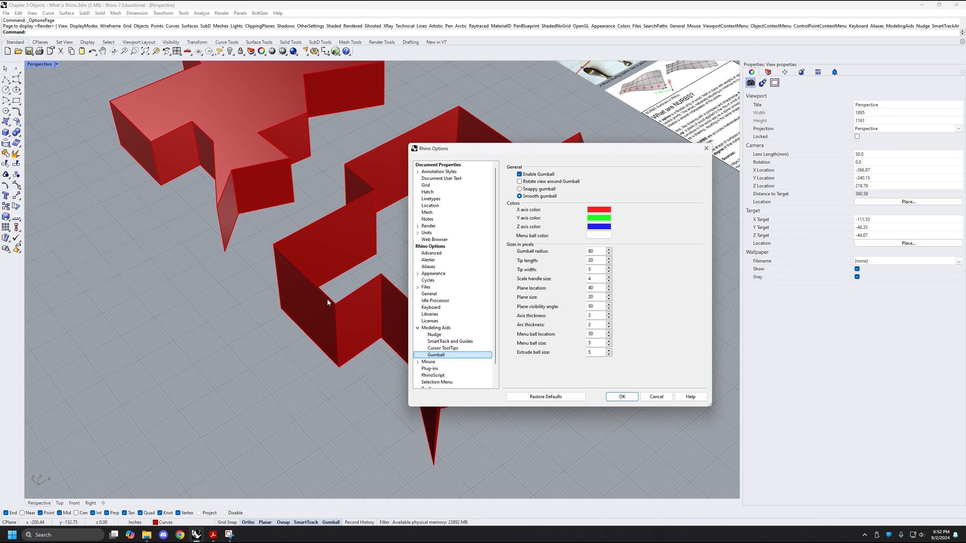
click(655, 398)
Select the uncapped extrusion, inspect its object type and shape beside the first solid, and deselect it
right_drag(549, 337, 585, 338)
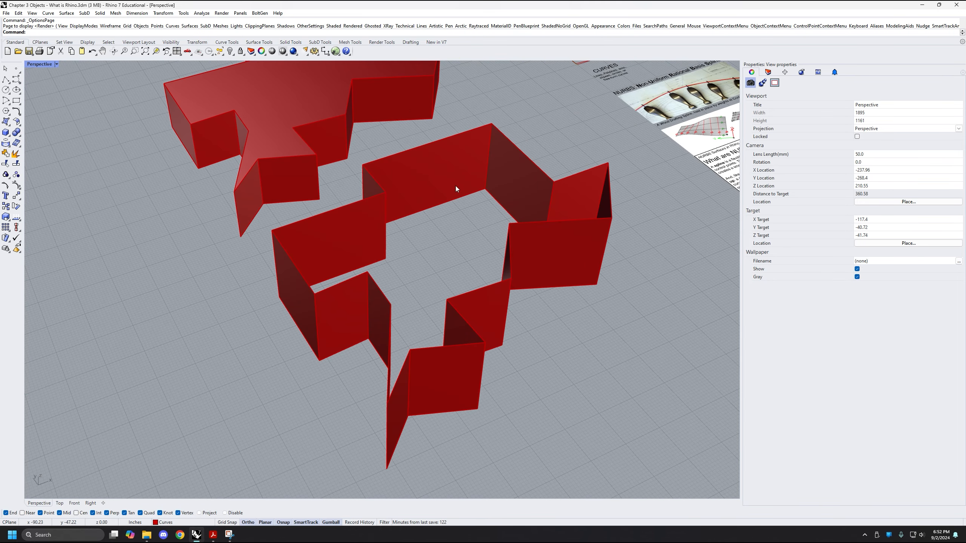
shift+right_drag(435, 248, 443, 292)
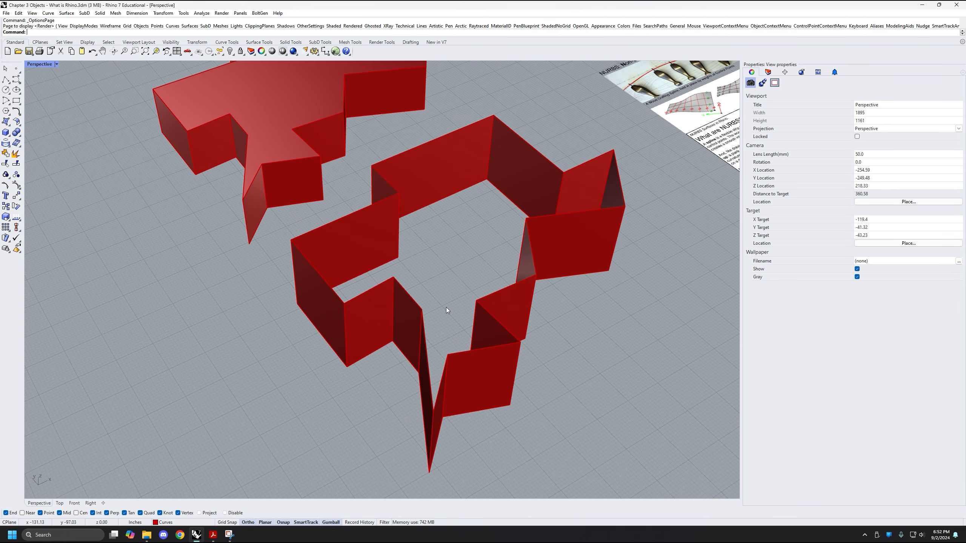
right_drag(432, 323, 447, 279)
click(445, 151)
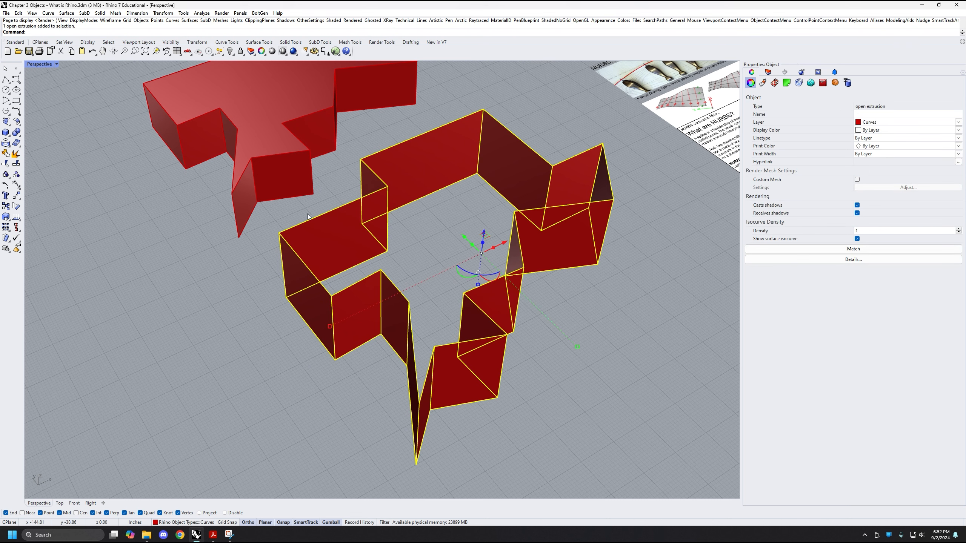
shift+right_drag(568, 333, 566, 343)
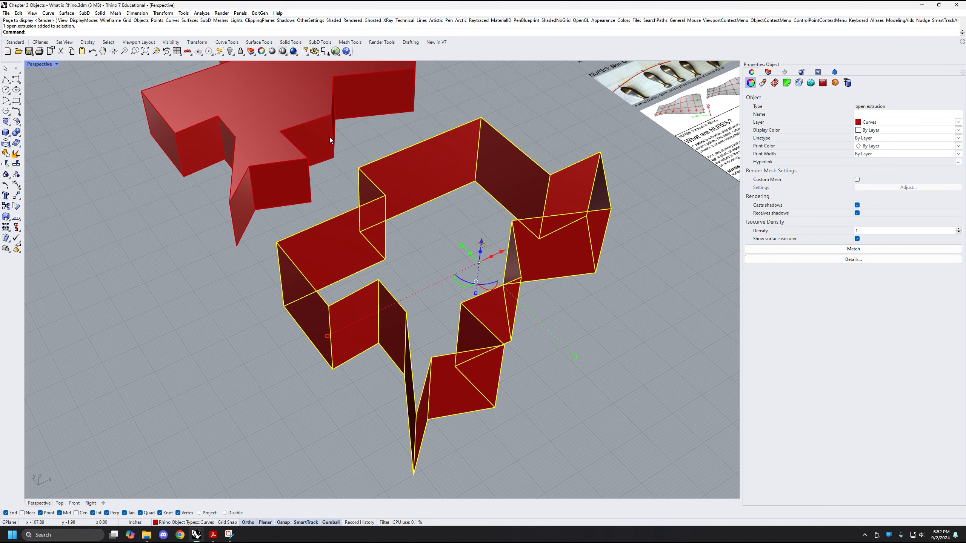
click(553, 290)
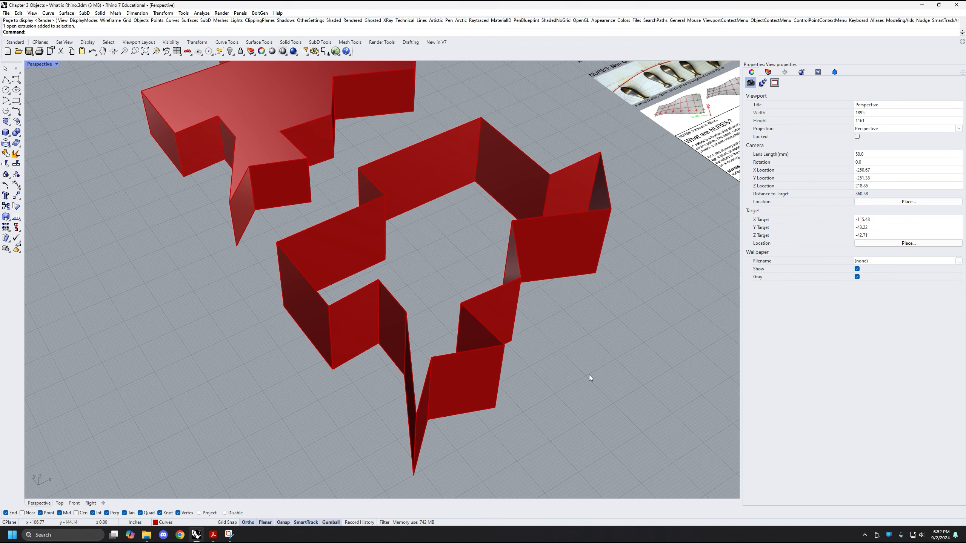
Close the uncapped extrusion's planar openings with the Cap command
text(Cap)
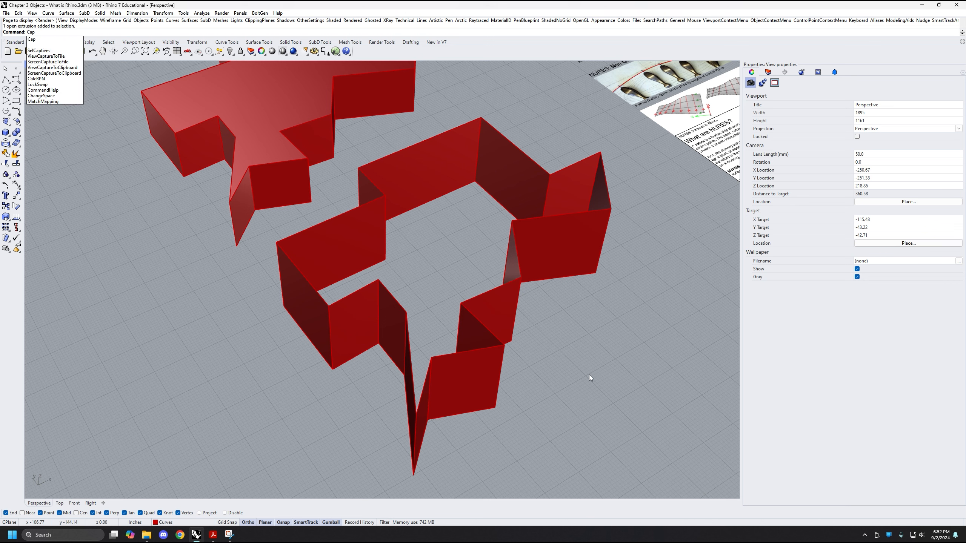
key(Return)
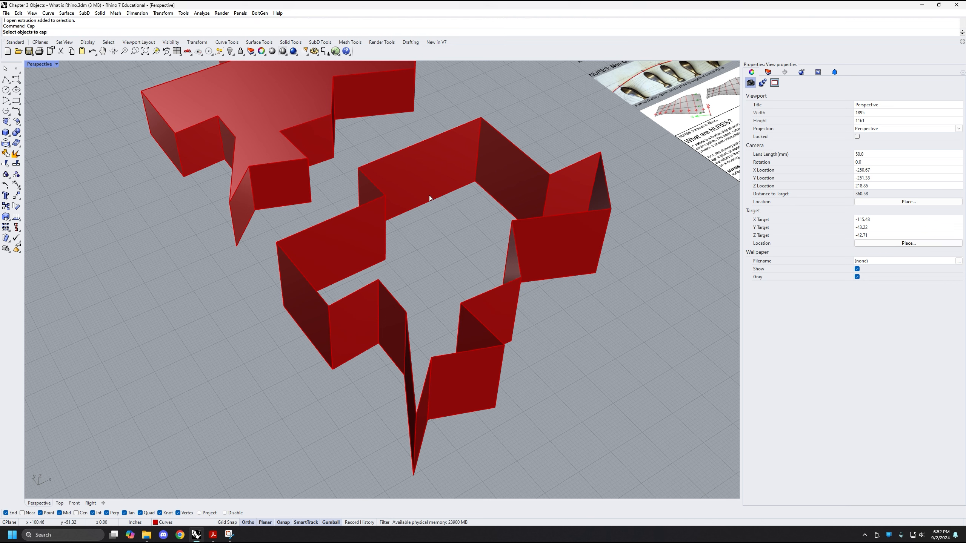
click(428, 176)
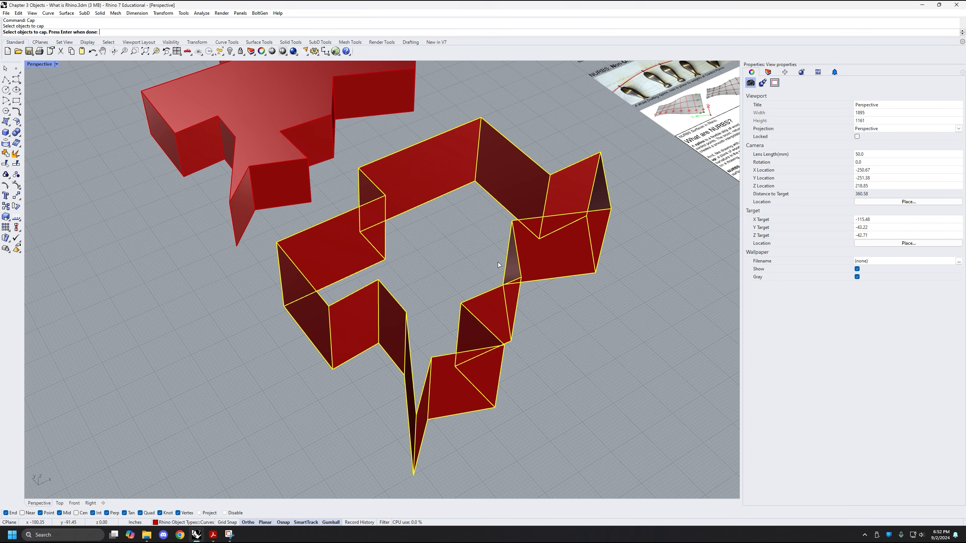
key(Return)
Select the newly capped object, examine its object type and isocurves from several angles, and deselect it
right_drag(427, 197, 498, 354)
scroll(503, 344, down, 2)
click(470, 282)
scroll(448, 359, down, 2)
scroll(475, 317, up, 2)
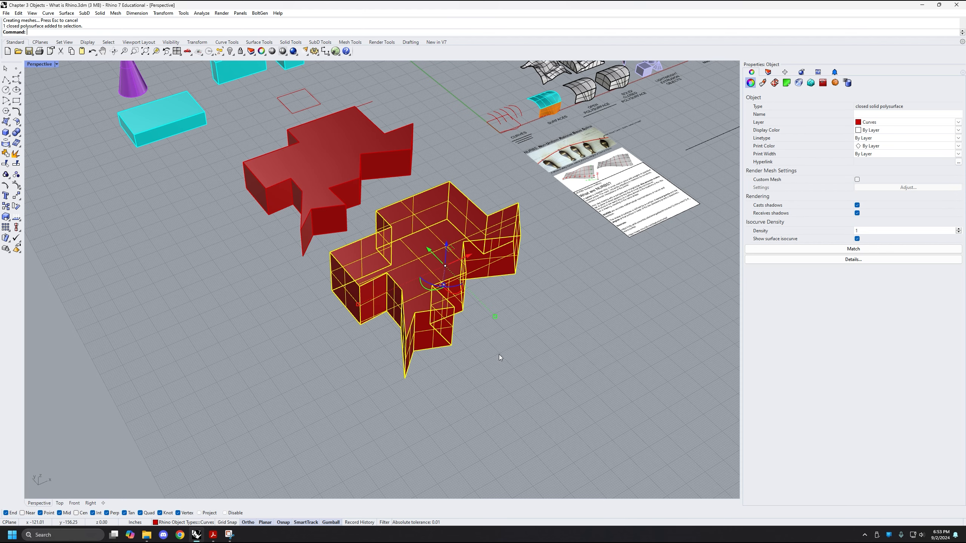
right_drag(454, 349, 391, 296)
right_drag(522, 279, 532, 297)
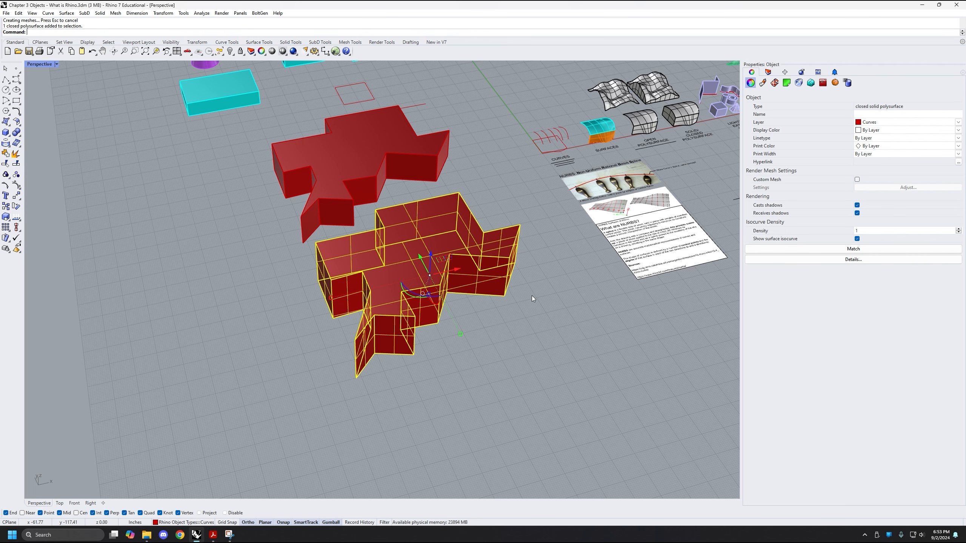
click(531, 296)
Select the base curve rather than the polysurface, move it out in front of the capped solid, and undo the move
click(480, 297)
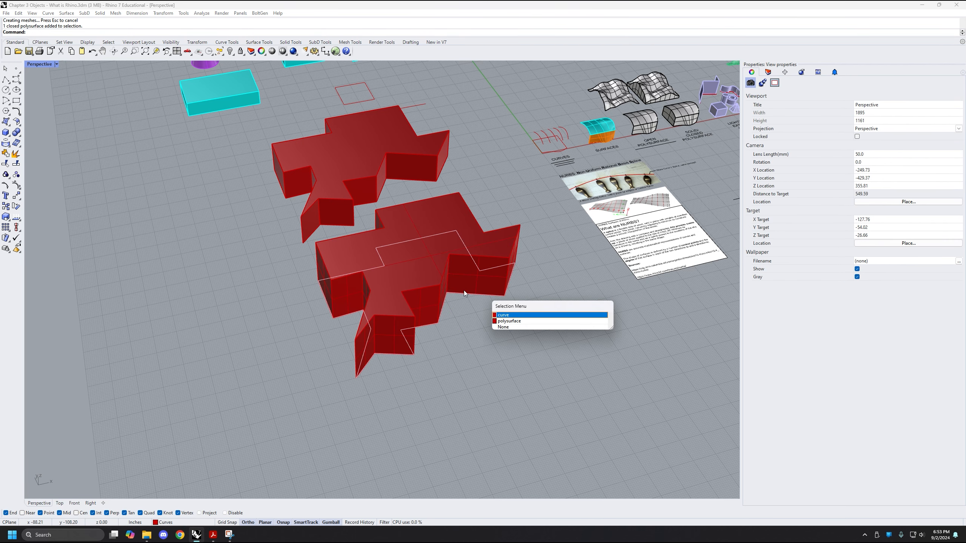
click(502, 315)
right_drag(509, 336, 349, 208)
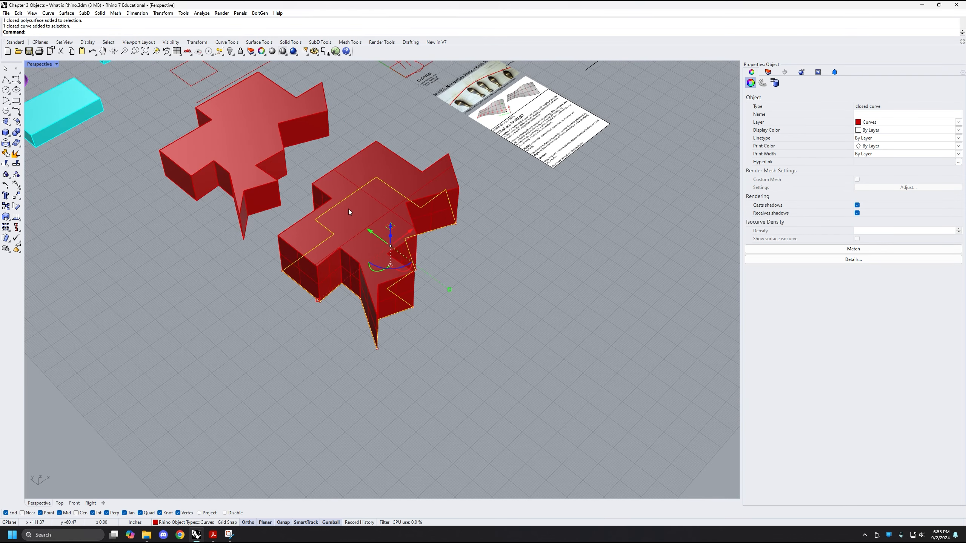
drag(367, 229, 498, 327)
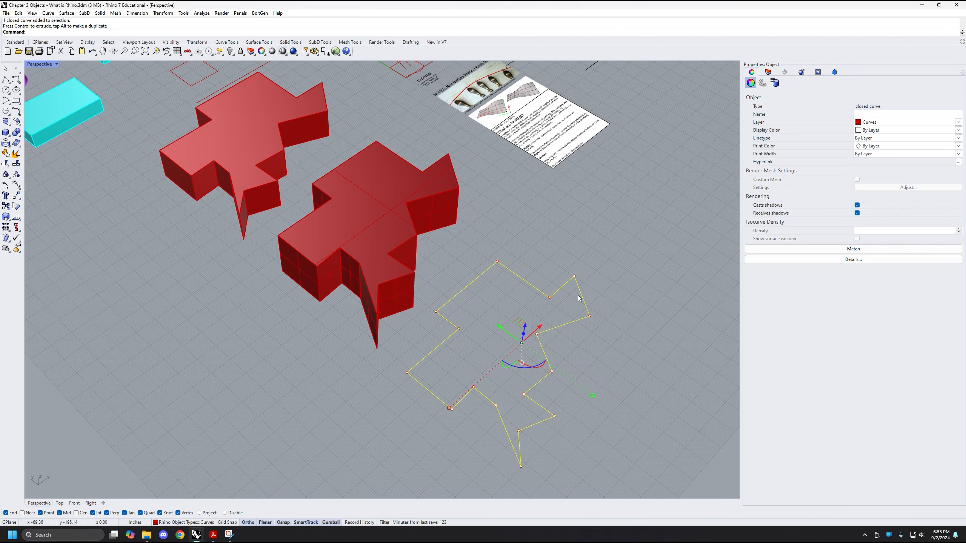
key(ctrl+z)
Check the capped polysurface's object type and delete it together with its base curve, keeping the first red extrusion
shift+right_drag(413, 239, 491, 353)
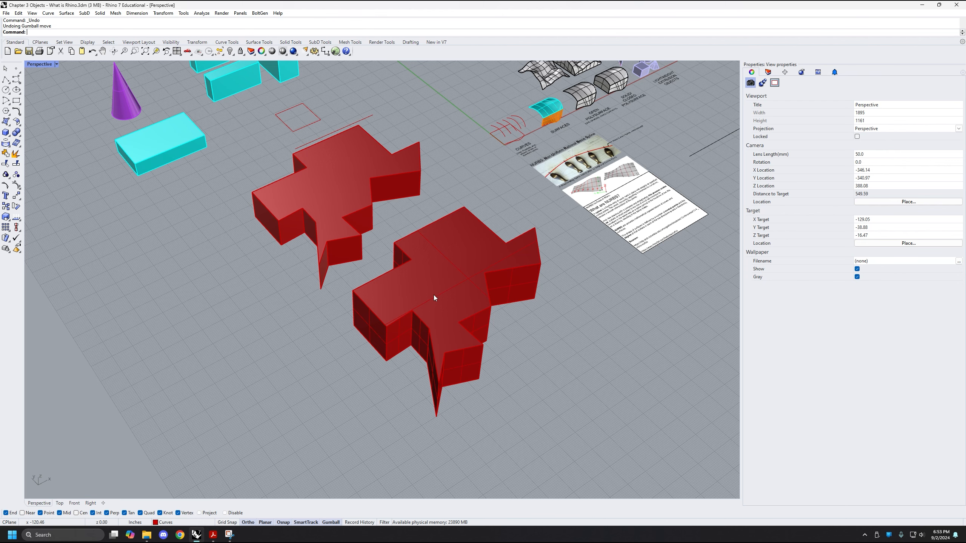
click(461, 313)
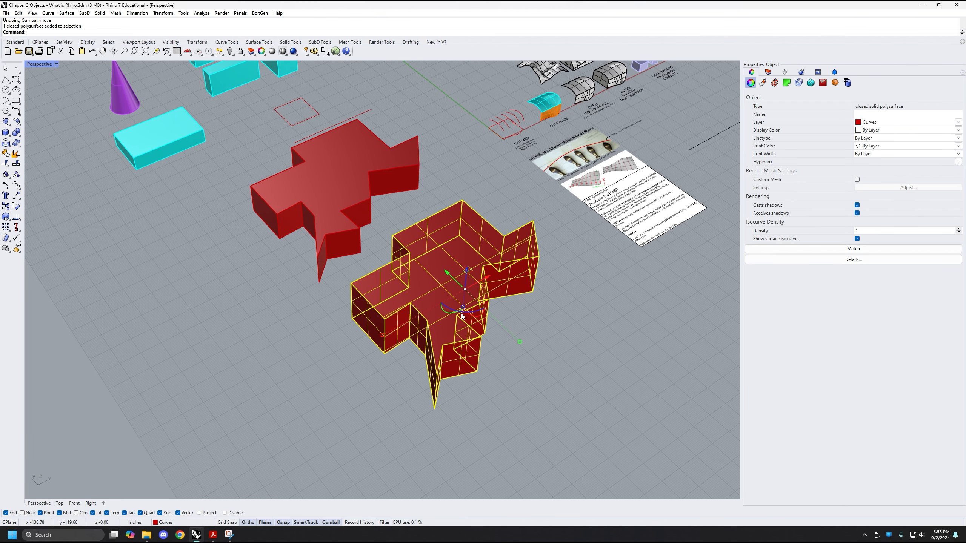
click(529, 381)
shift+right_drag(281, 214, 321, 279)
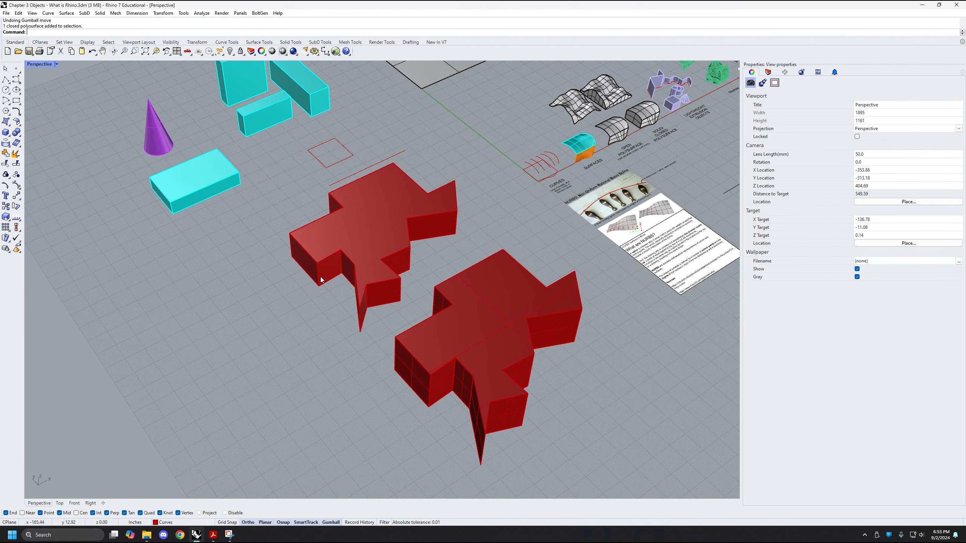
click(489, 357)
key(Delete)
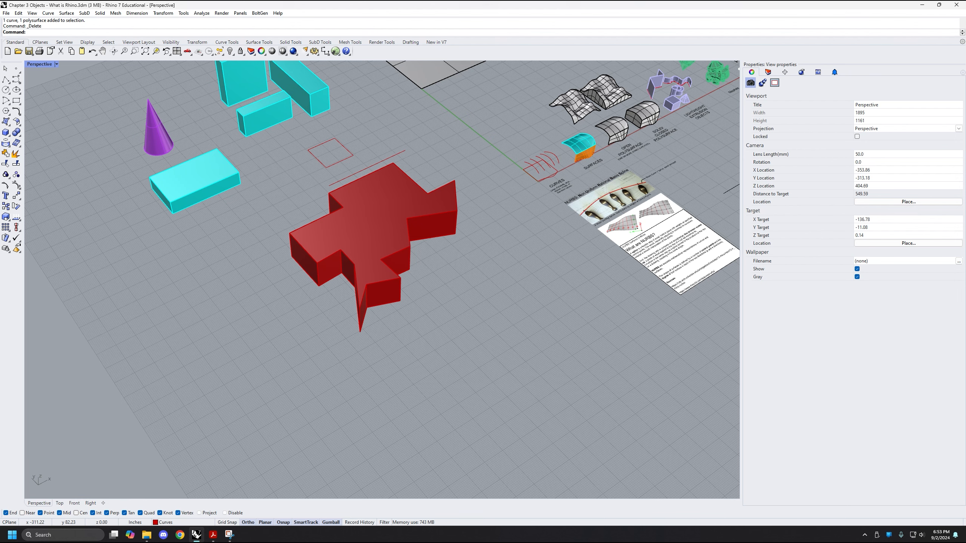
Extrude the small closed square curve behind the red extrusion into a solid about 50 in tall with ExtrudeCrv, then deselect
scroll(407, 170, up, 3)
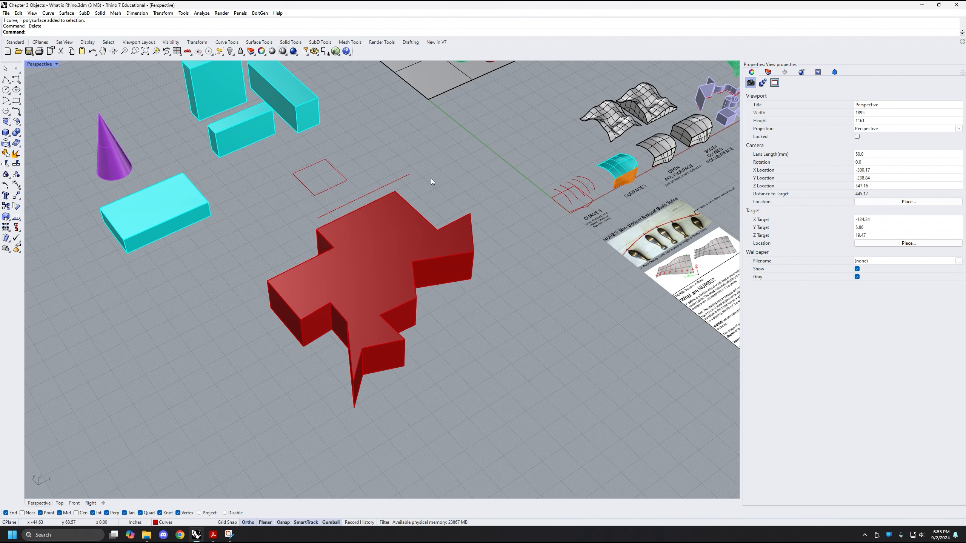
right_drag(431, 179, 411, 213)
shift+right_drag(376, 125, 400, 207)
drag(382, 185, 354, 219)
shift+right_drag(348, 191, 360, 190)
right_drag(327, 234, 353, 211)
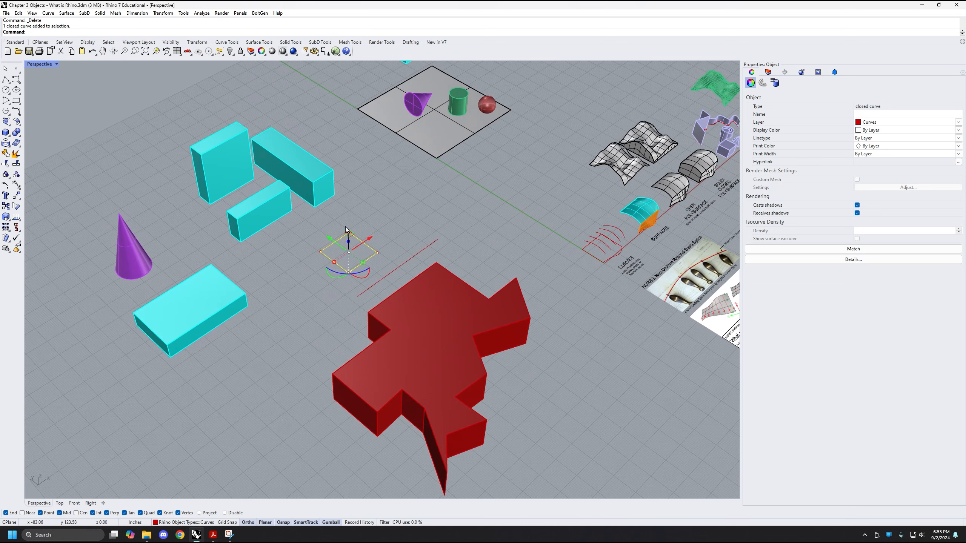
text(Ex)
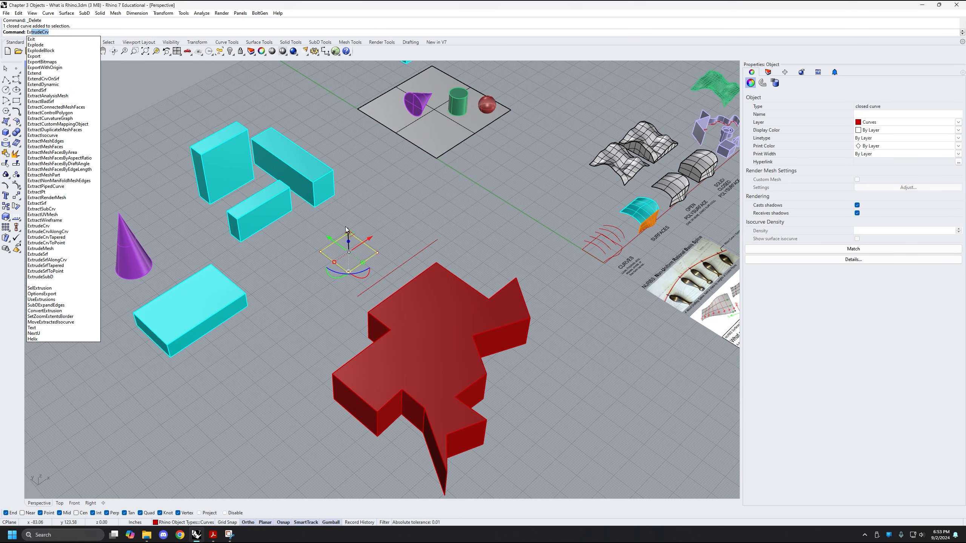
text(ud)
key(BackSpace)
key(BackSpace)
text(trudecrv)
key(Return)
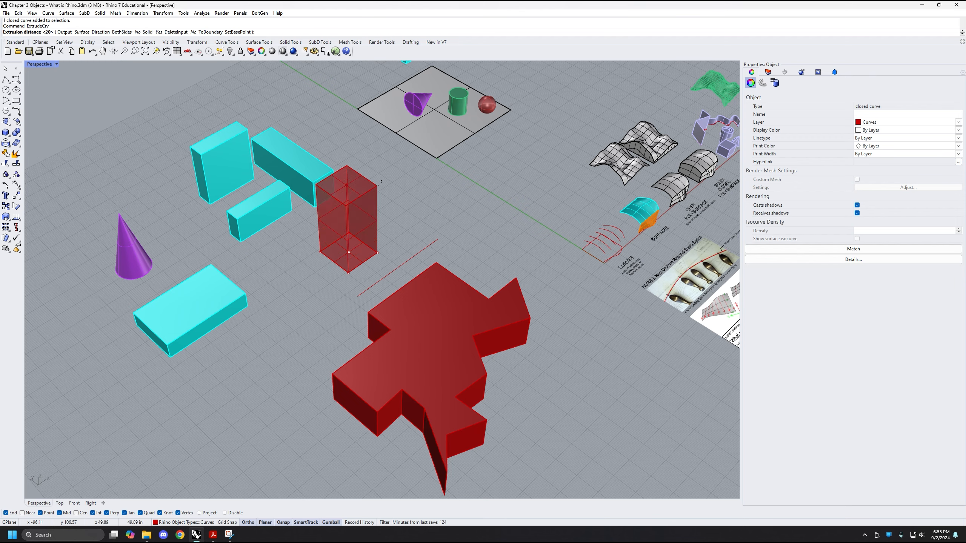
click(347, 188)
right_drag(490, 231, 416, 255)
key(Escape)
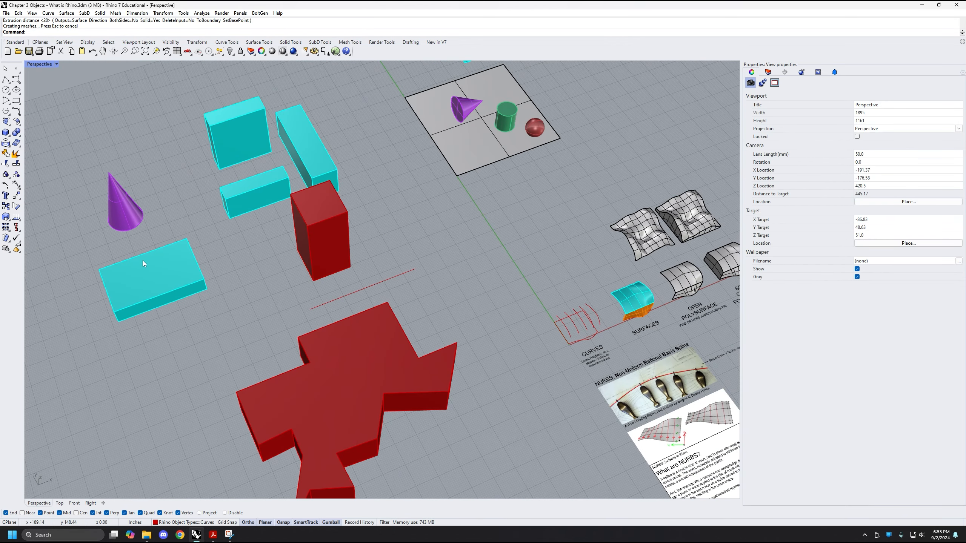
Draw a closed, wavy freeform Control Point Curve with Ortho off in the empty area in front of the red extrusions
click(15, 80)
scroll(290, 281, down, 5)
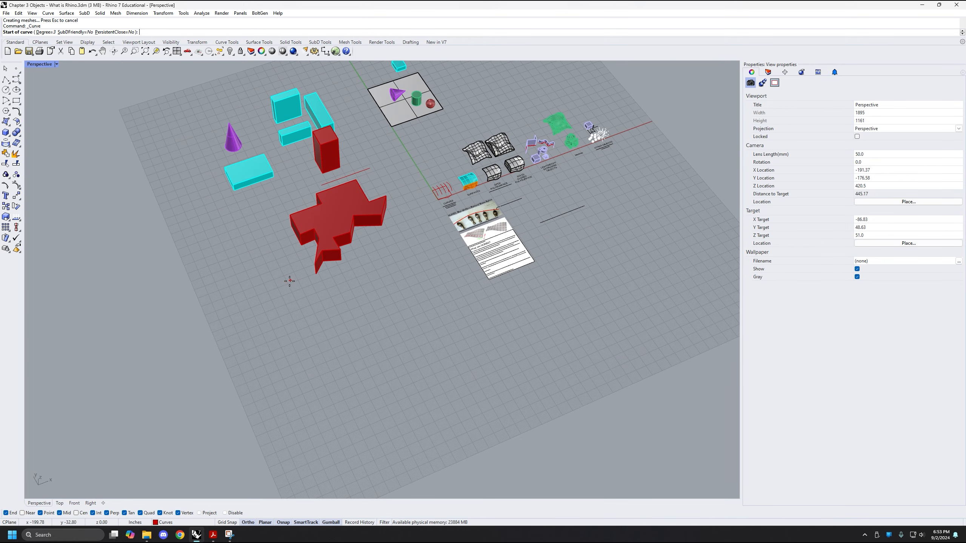
scroll(350, 343, up, 2)
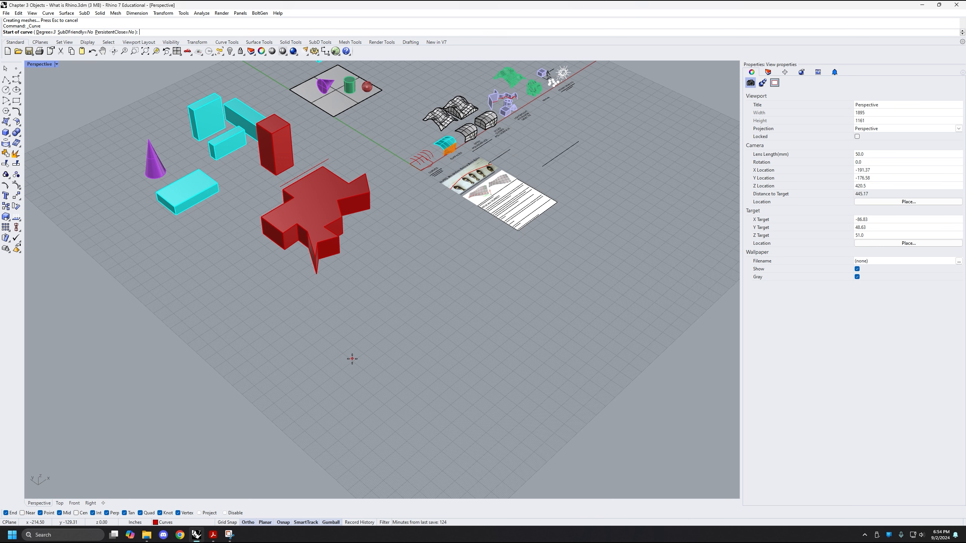
click(293, 386)
key(F8)
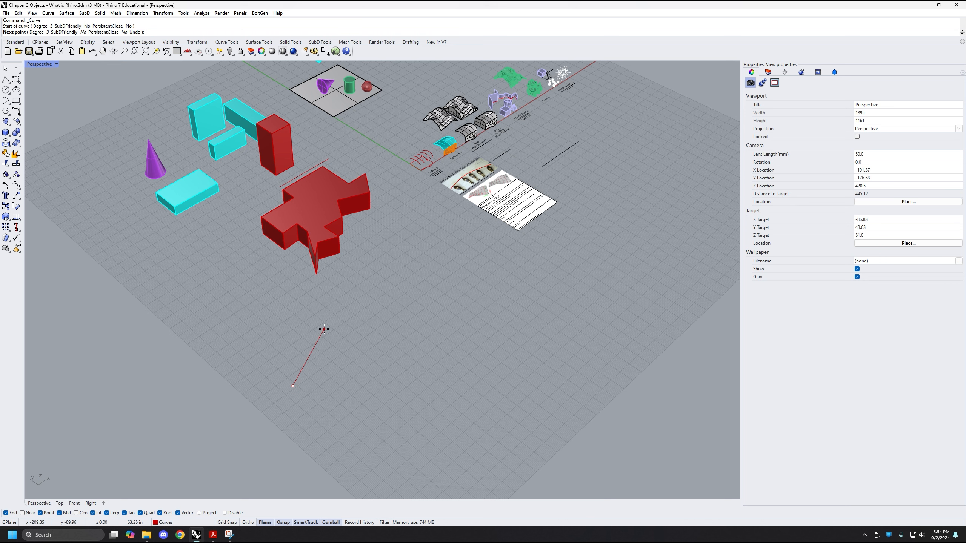
key(F8)
key(F8)
key(F8)
click(341, 326)
click(418, 294)
click(451, 330)
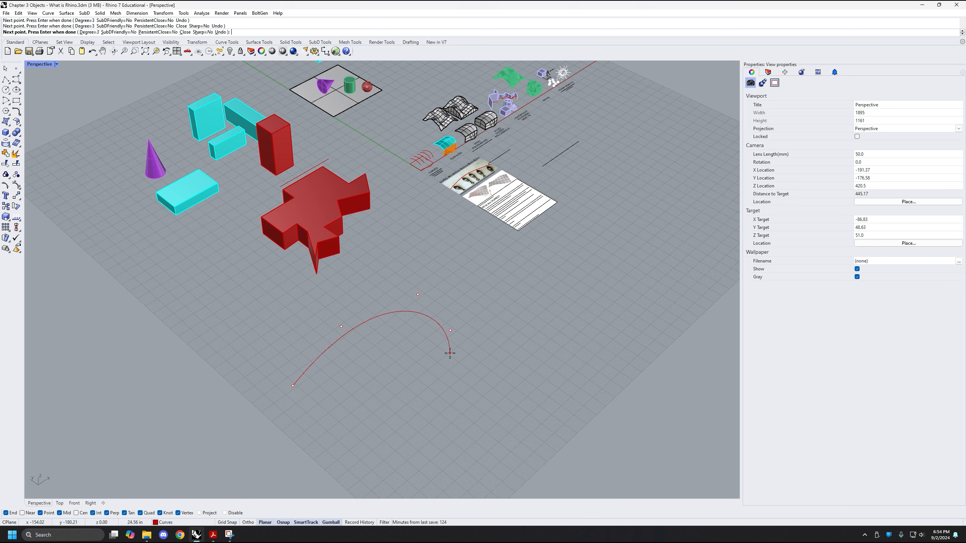
click(471, 381)
click(425, 399)
click(407, 360)
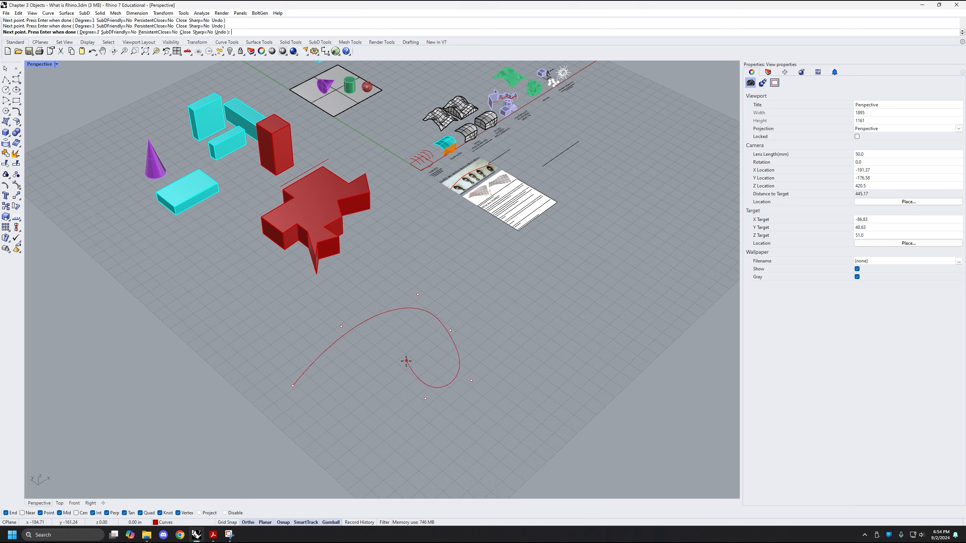
click(378, 375)
click(355, 418)
click(338, 379)
click(330, 409)
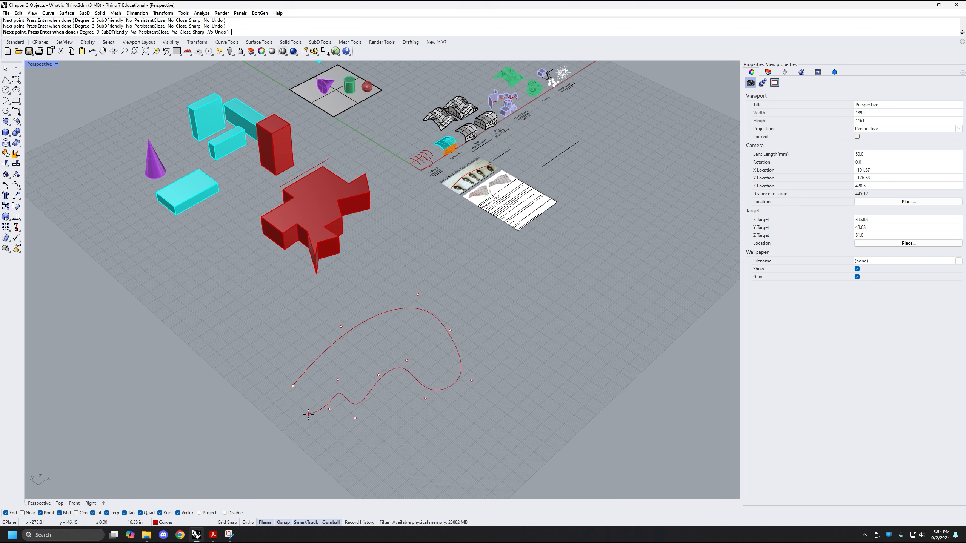
click(308, 407)
click(300, 433)
click(260, 388)
click(213, 356)
click(279, 353)
click(275, 387)
click(292, 366)
click(291, 386)
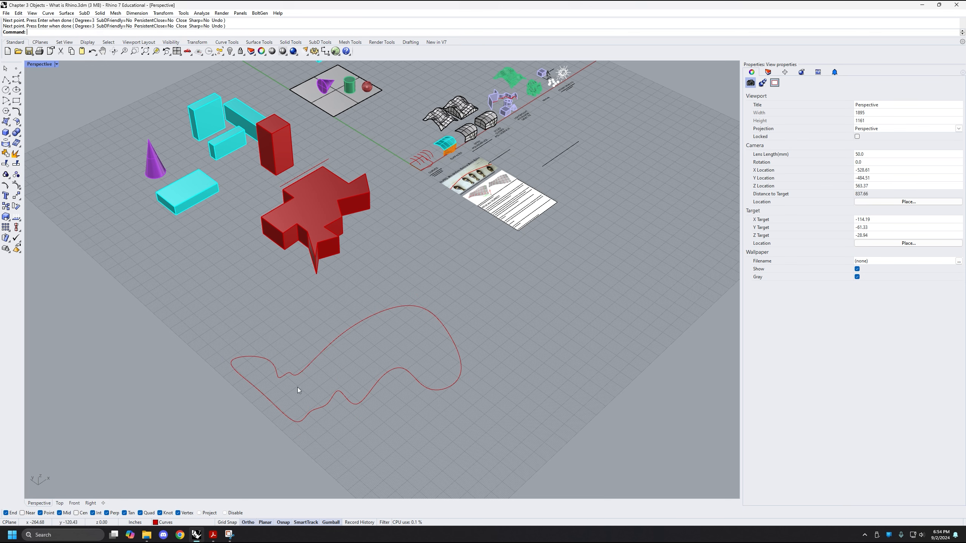
Extrude the closed freeform curve upward into a solid about 56 in tall with ExtrudeCrv, then deselect and view it from above
shift+right_drag(321, 375, 299, 337)
click(341, 327)
text(Ex)
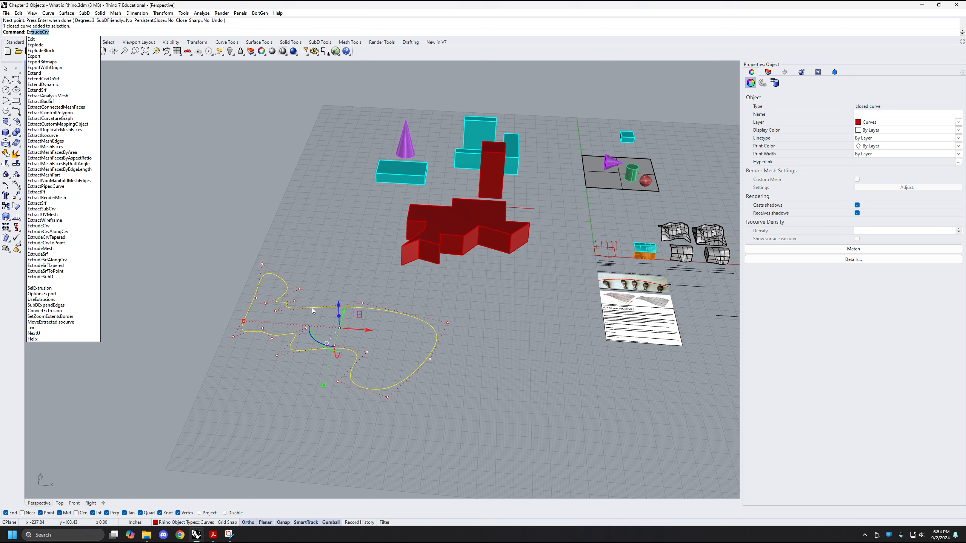
key(Return)
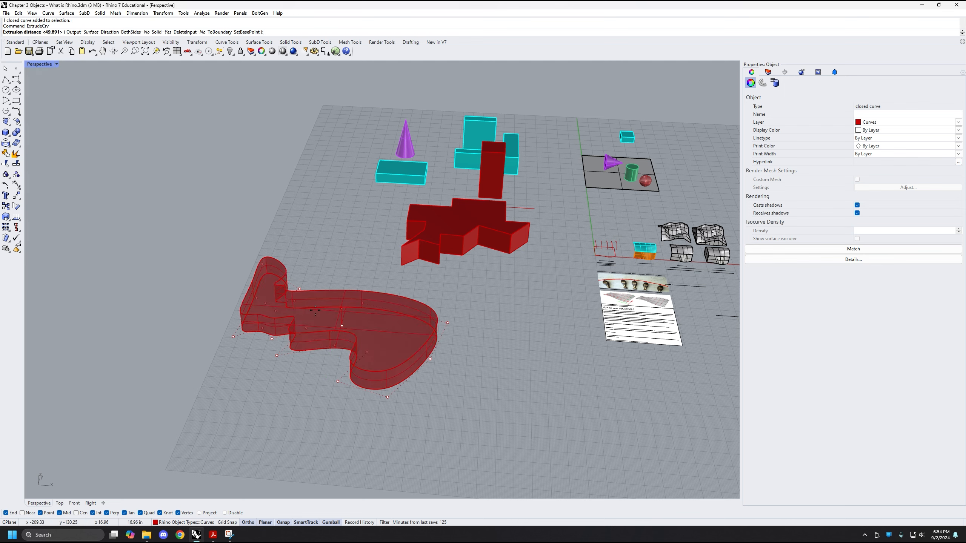
right_drag(340, 284, 335, 273)
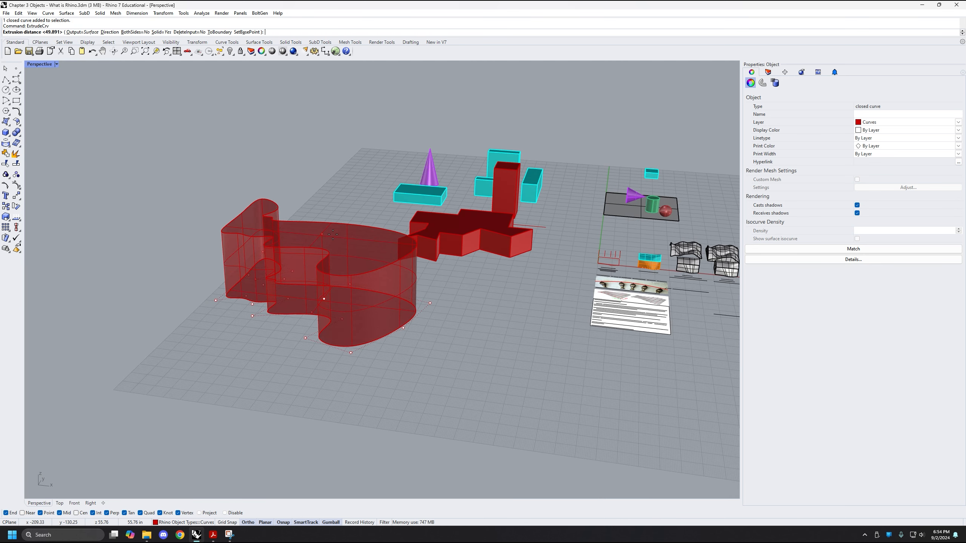
click(356, 231)
right_drag(356, 231, 380, 232)
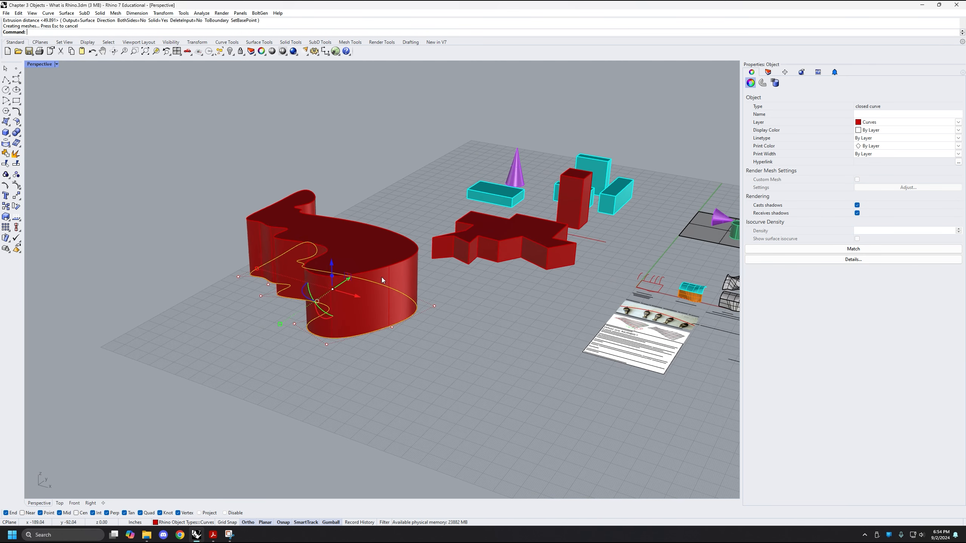
click(392, 334)
right_drag(392, 334, 379, 244)
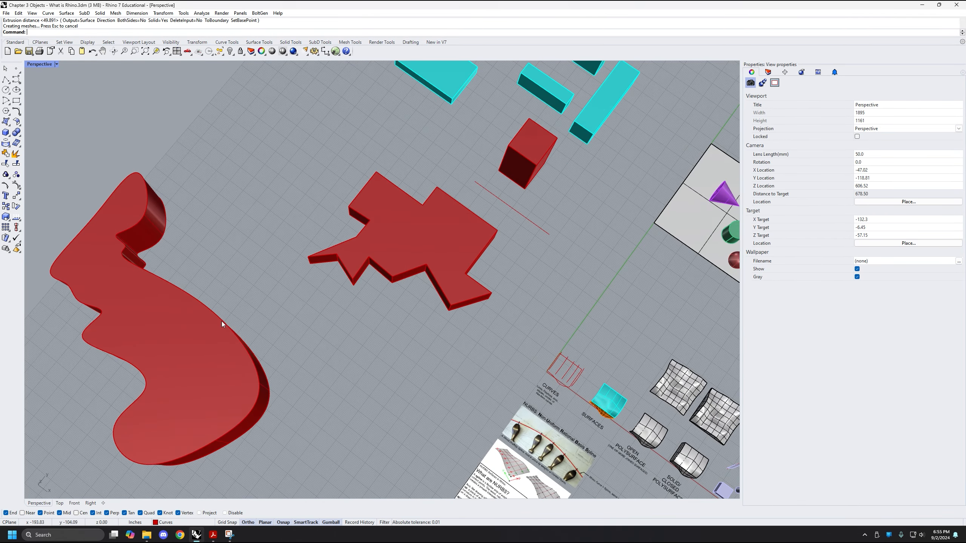
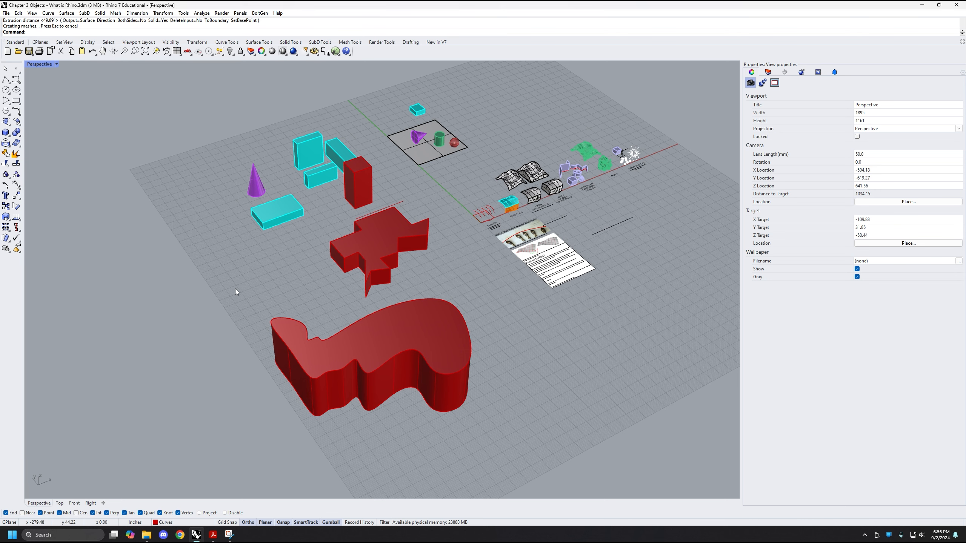
Check the object type of the jagged red extrusion in its properties and deselect it
right_drag(235, 288, 323, 283)
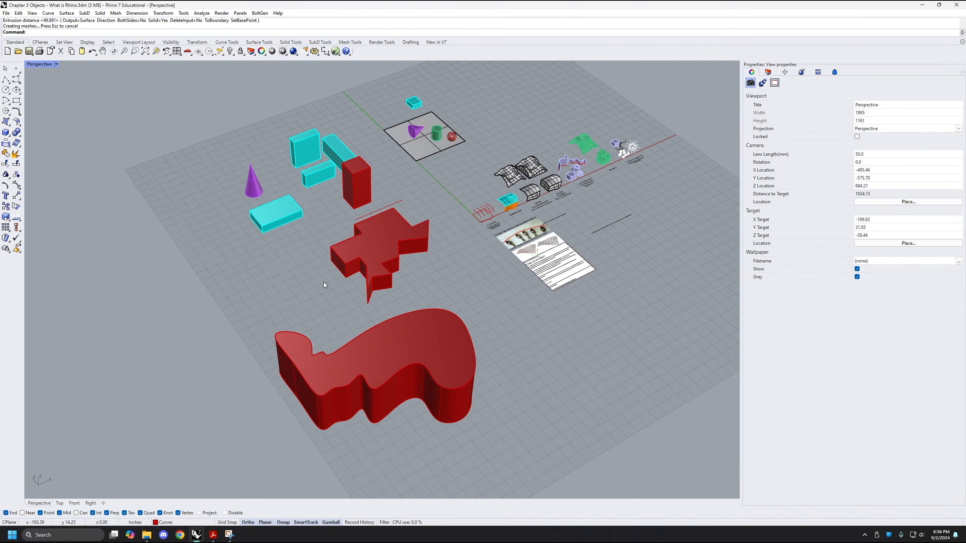
right_drag(306, 232, 299, 399)
scroll(386, 251, up, 5)
click(337, 326)
drag(319, 383, 425, 329)
click(519, 263)
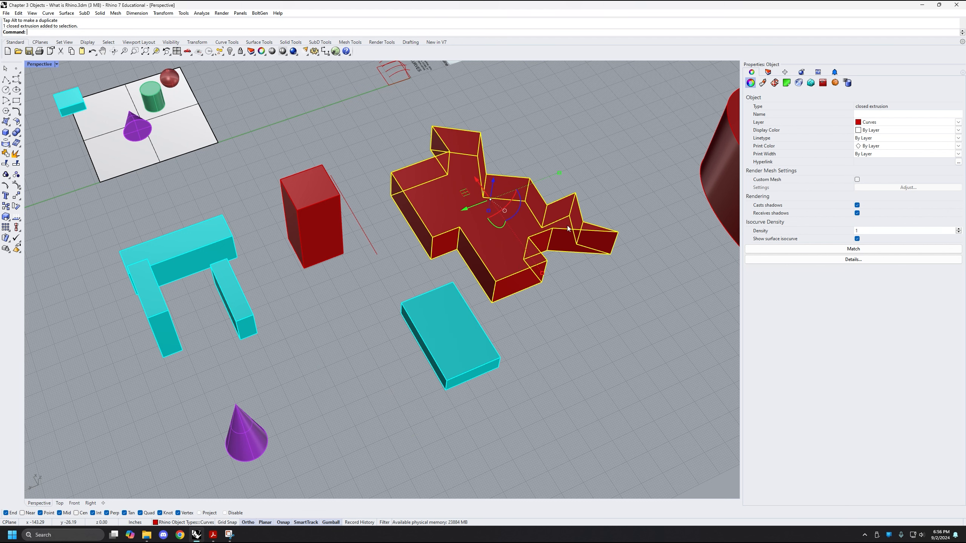
shift+right_drag(539, 248, 453, 330)
click(477, 349)
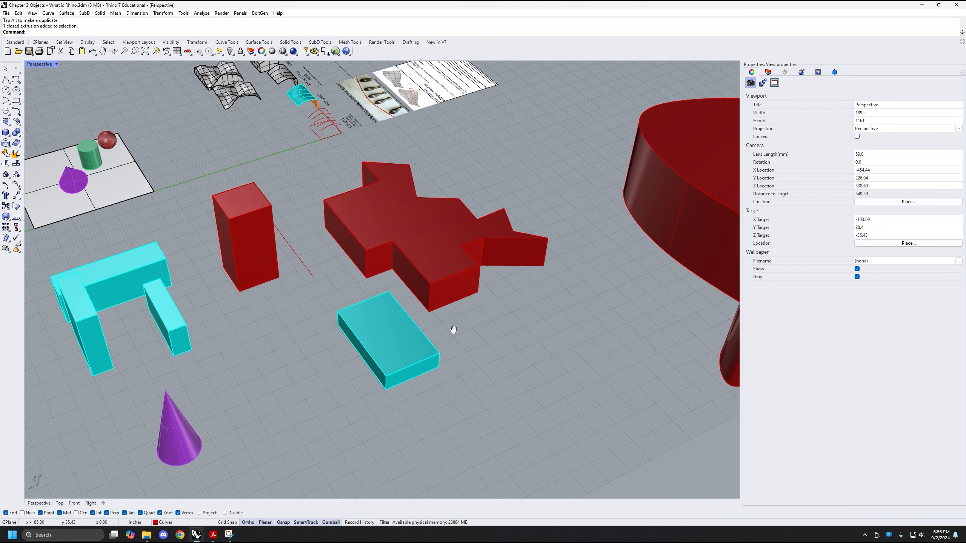
Move the flat cyan box beside the jagged red extrusion so that it partly overlaps the red solid
click(383, 349)
right_drag(383, 349, 371, 387)
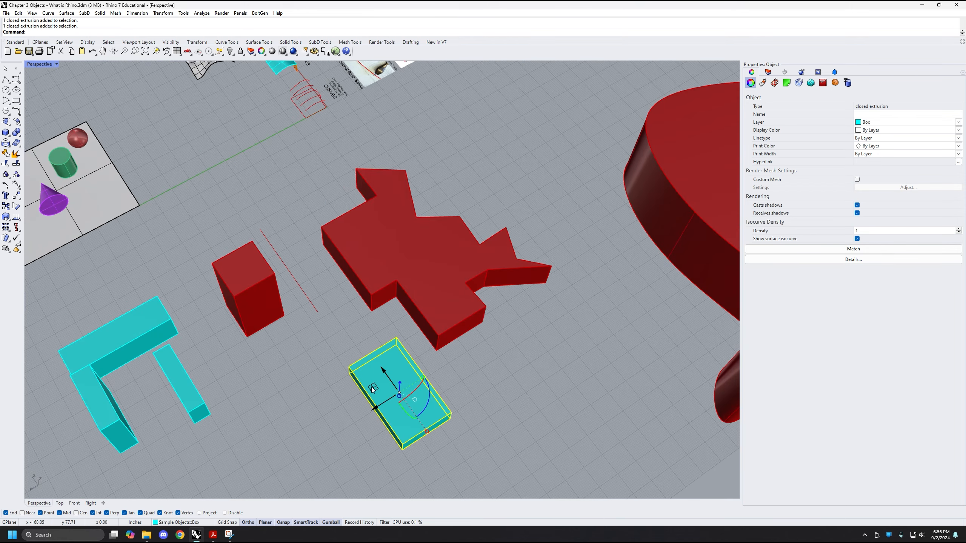
drag(372, 387, 397, 345)
scroll(459, 338, up, 4)
scroll(389, 353, down, 3)
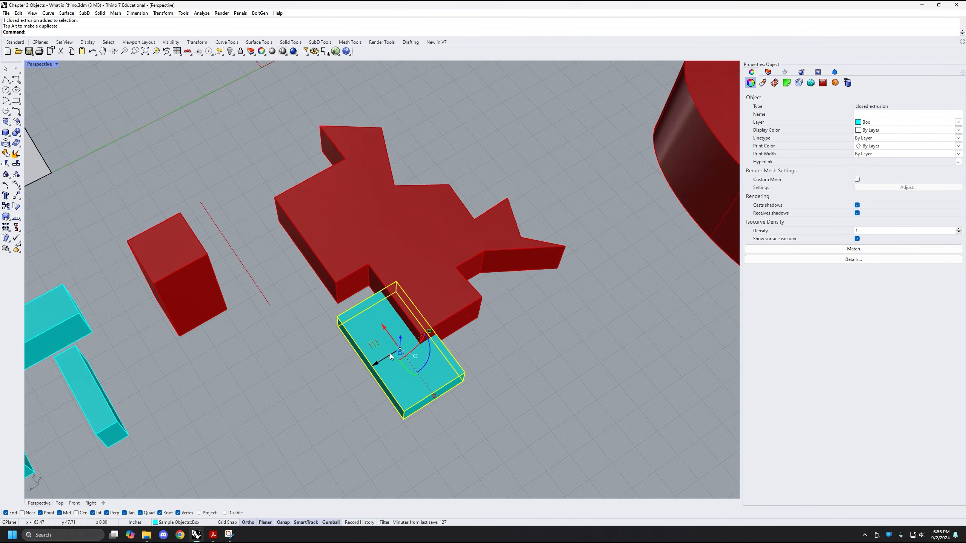
scroll(381, 213, up, 3)
scroll(462, 409, down, 2)
right_drag(460, 407, 445, 369)
scroll(374, 305, up, 4)
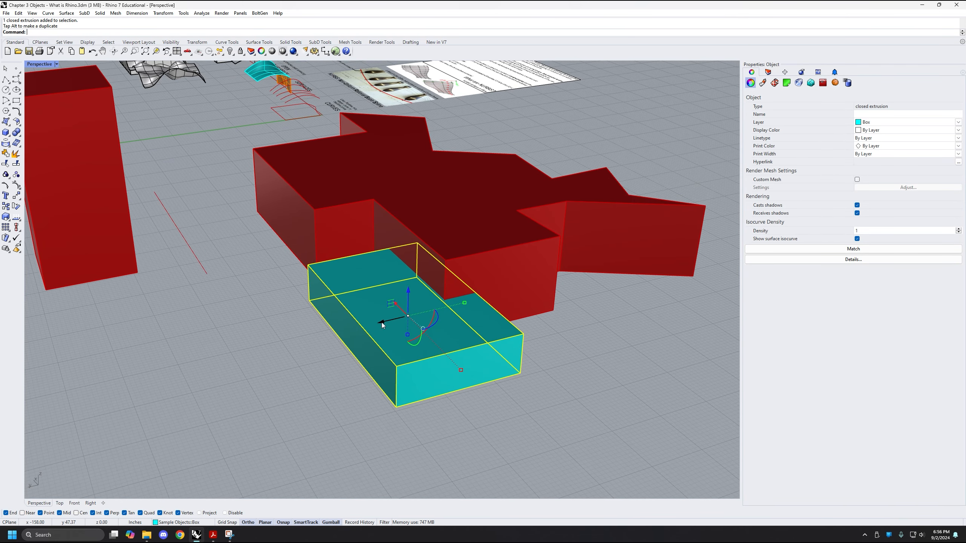
Slide the cyan box clear of the red extrusion and back along the Y axis so the two solids overlap again
drag(381, 322, 267, 350)
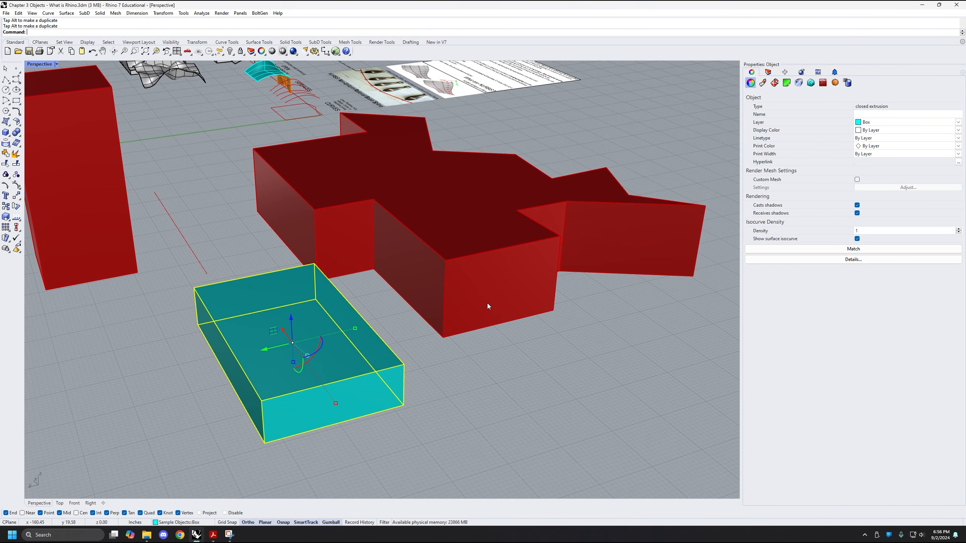
right_drag(362, 299, 343, 310)
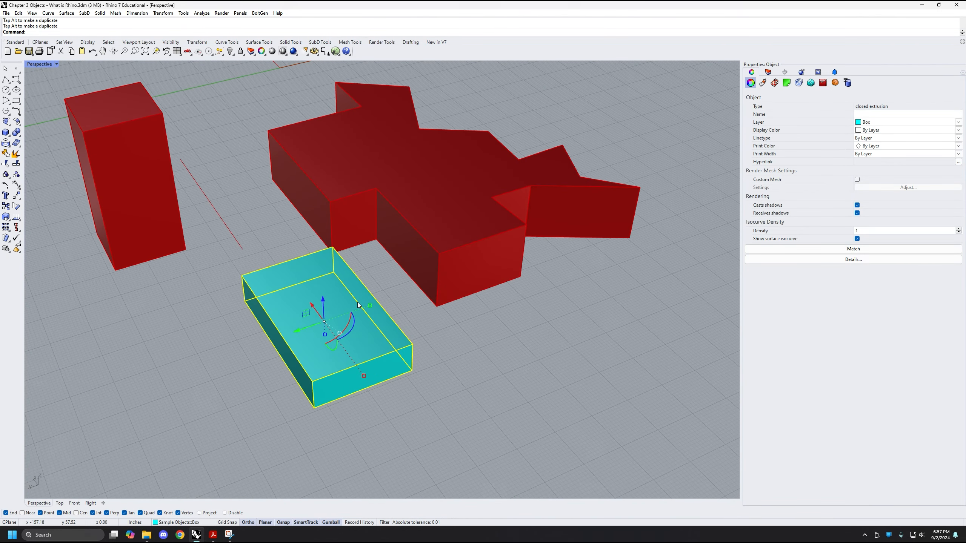
drag(298, 331, 396, 295)
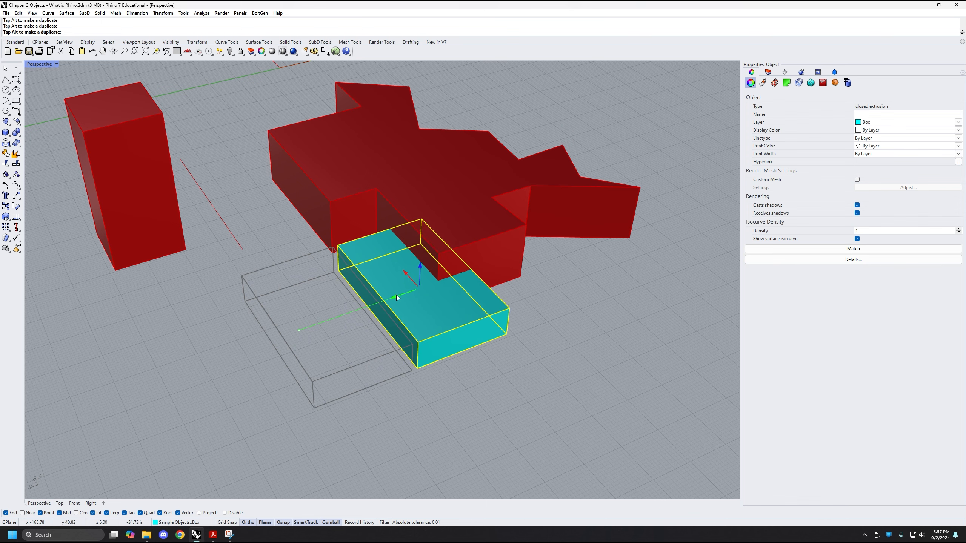
right_drag(396, 294, 483, 301)
Stretch the cyan box lengthwise and shift it along Y until it spans both protruding arms of the red extrusion, then deselect it
drag(404, 321, 490, 305)
right_drag(490, 305, 516, 307)
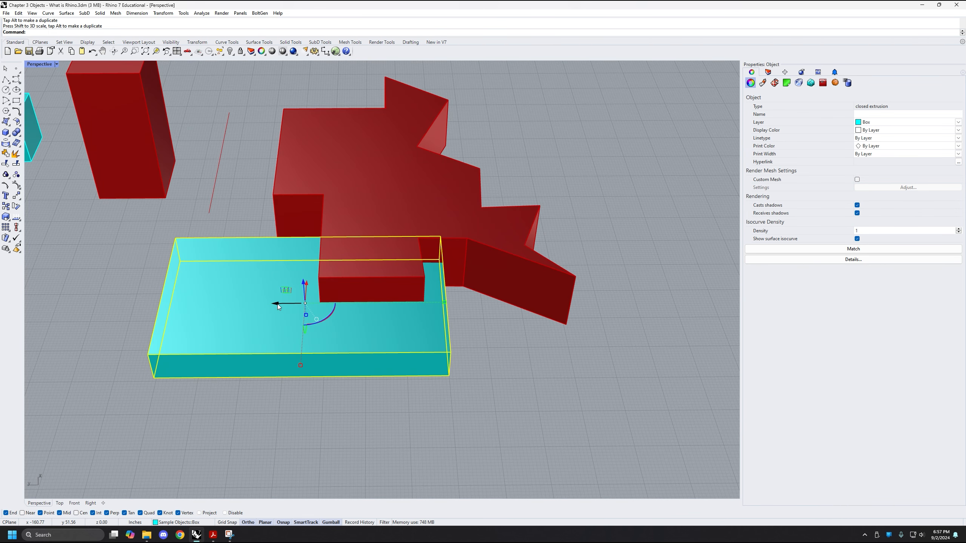
drag(278, 304, 391, 300)
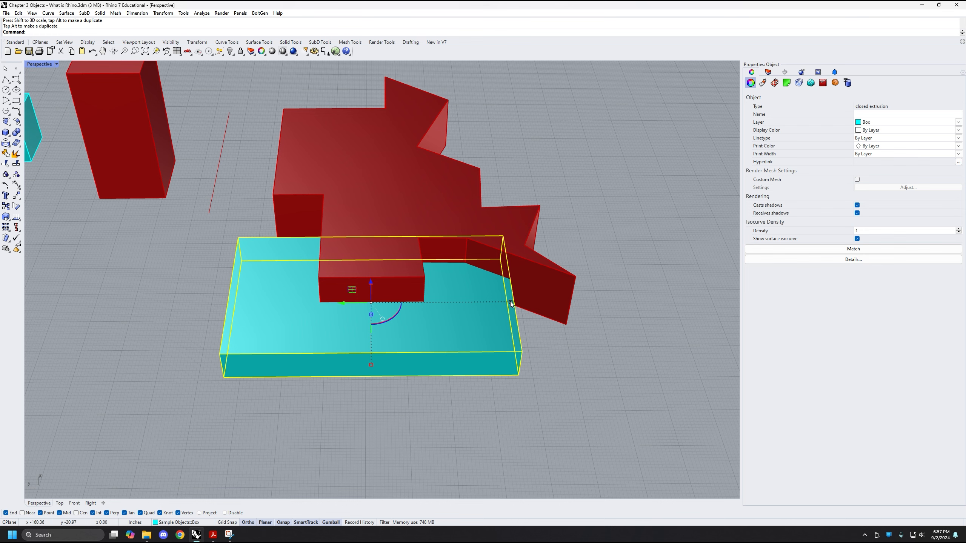
drag(510, 302, 596, 300)
right_drag(597, 300, 439, 272)
right_drag(339, 307, 425, 315)
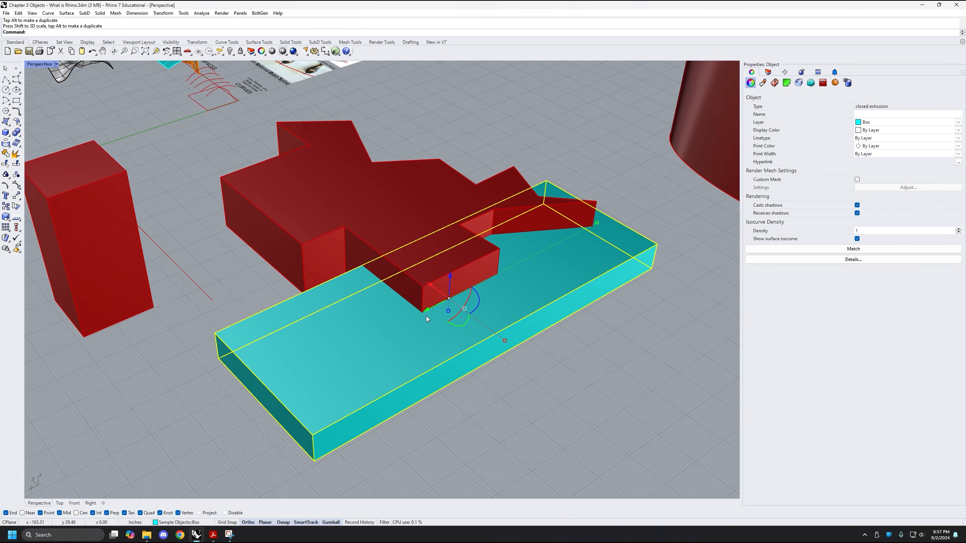
drag(426, 310, 475, 300)
shift+right_drag(475, 299, 414, 346)
click(521, 393)
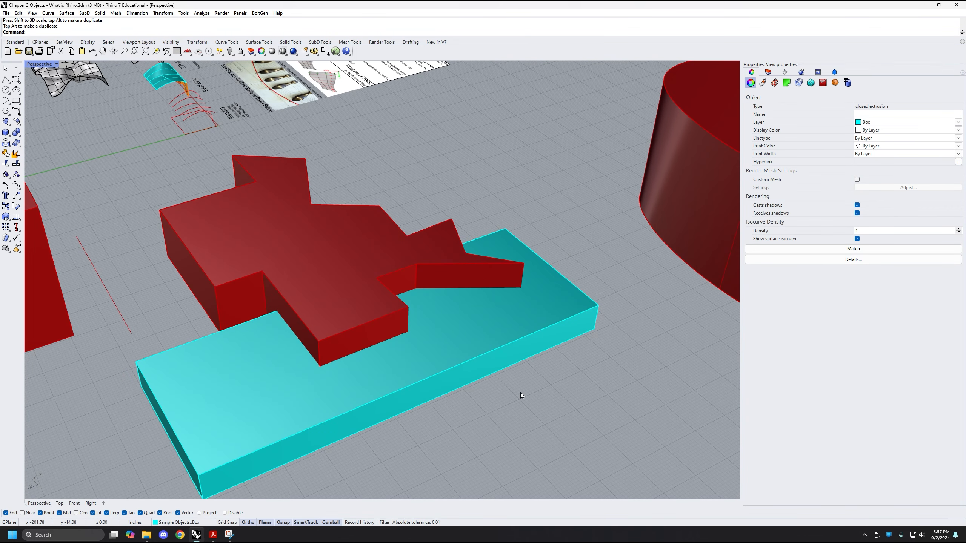
Run BooleanDifference with the jagged red extrusion as the solid to subtract from
shift+right_drag(409, 395, 438, 370)
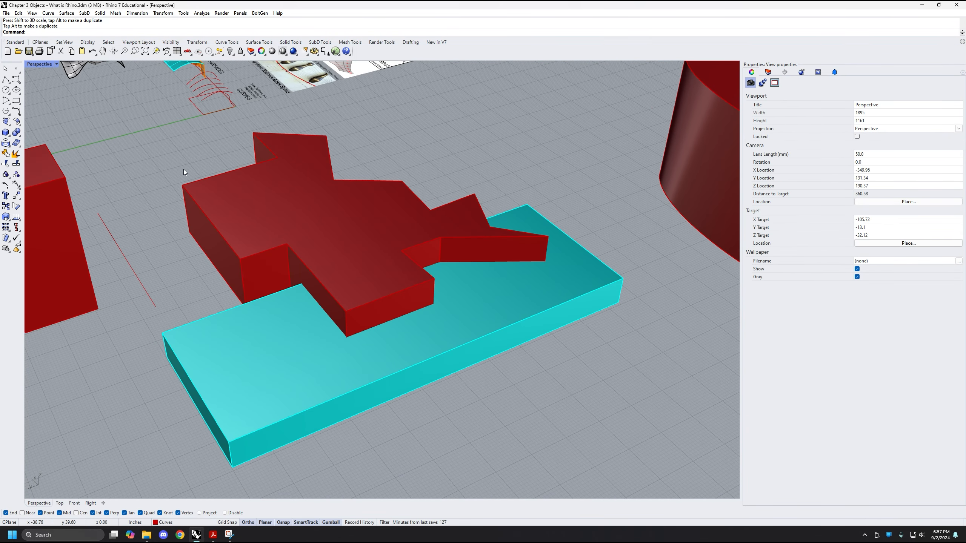
shift+right_drag(369, 234, 394, 217)
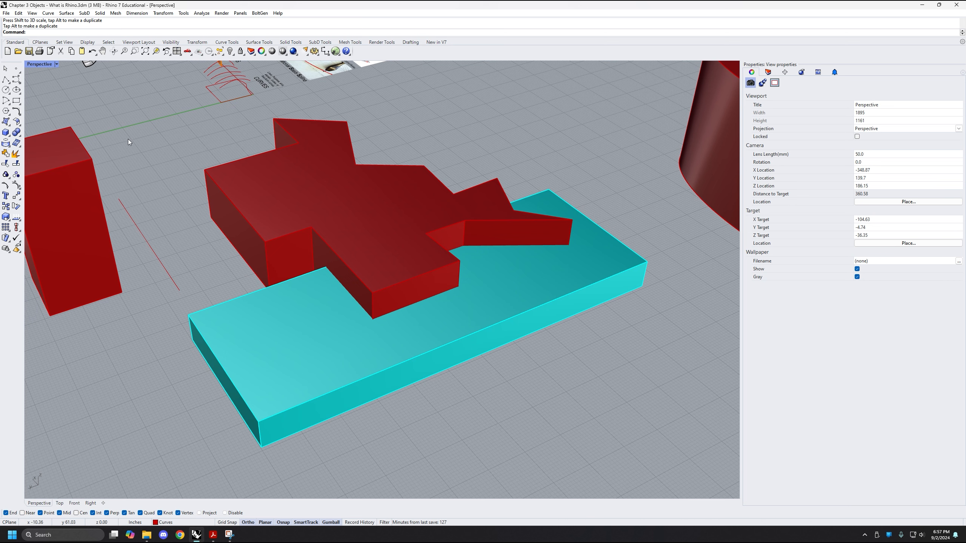
click(15, 135)
text(BooleanDifference)
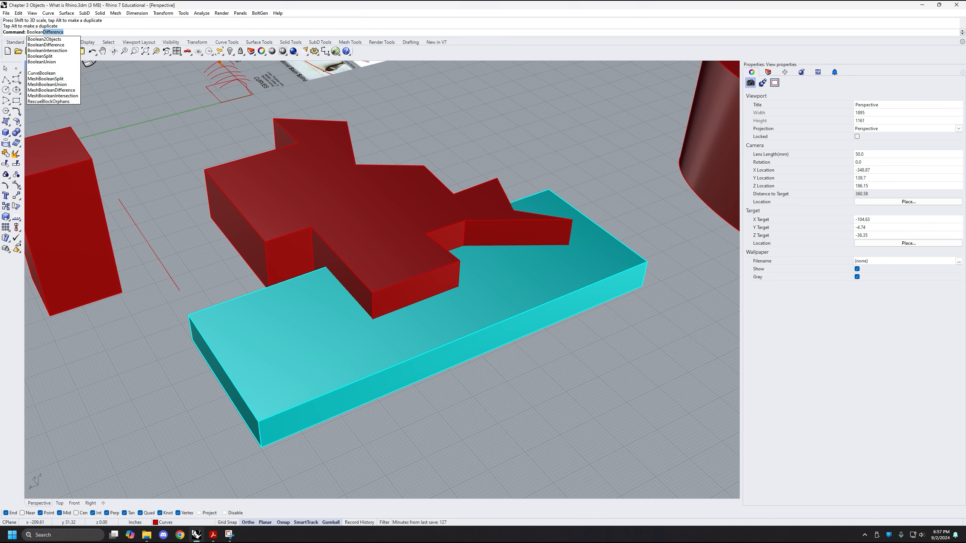
key(Return)
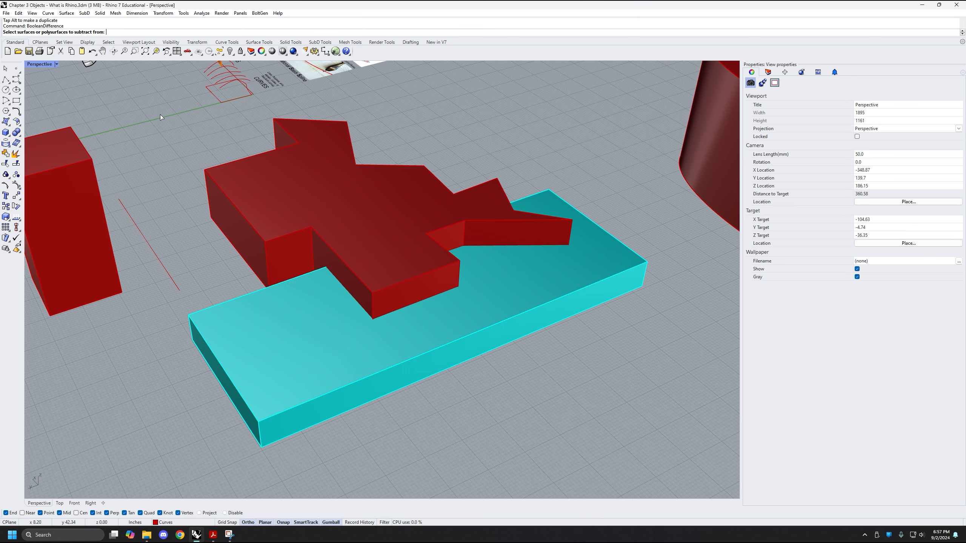
click(361, 204)
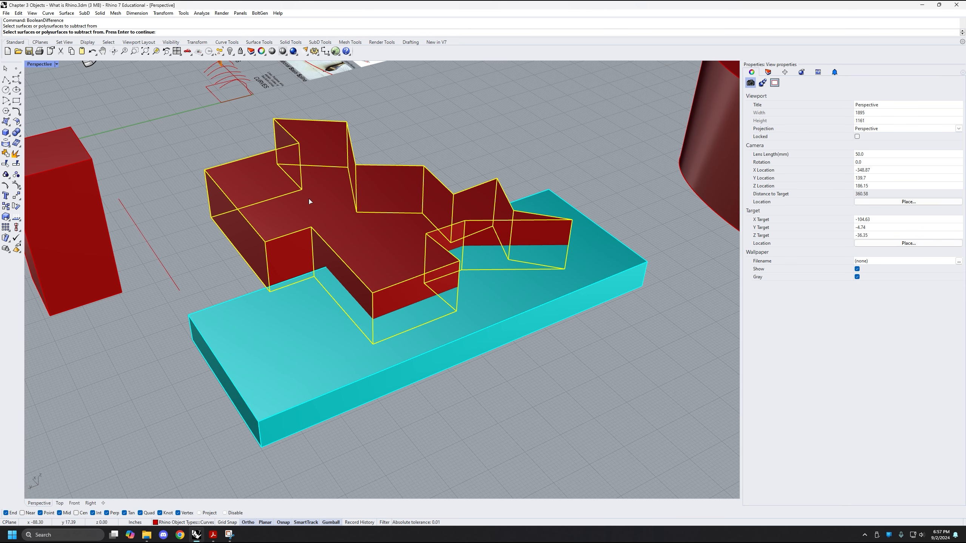
shift+right_drag(351, 220, 360, 210)
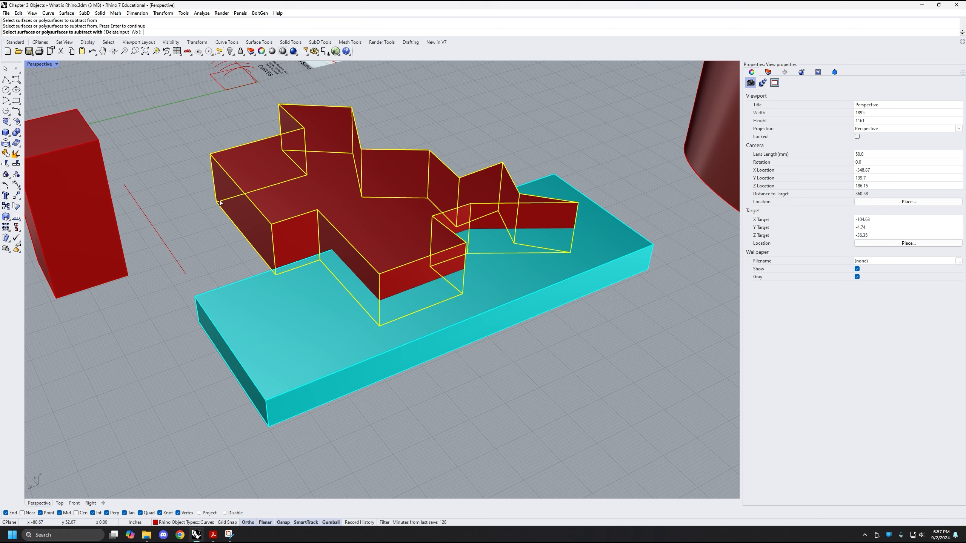
key(Return)
Set DeleteInput to No and subtract the cyan box from the red extrusion
click(127, 33)
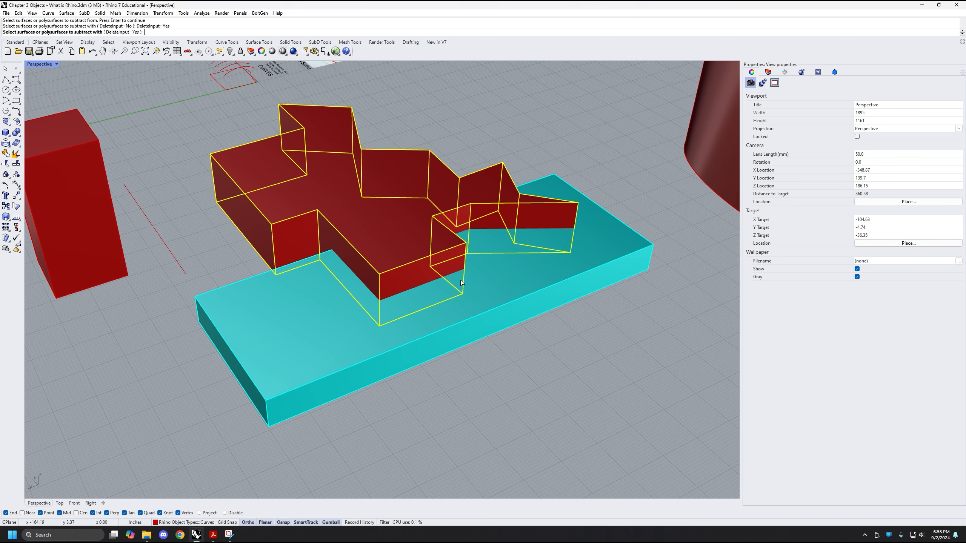
click(126, 33)
right_drag(364, 349, 375, 357)
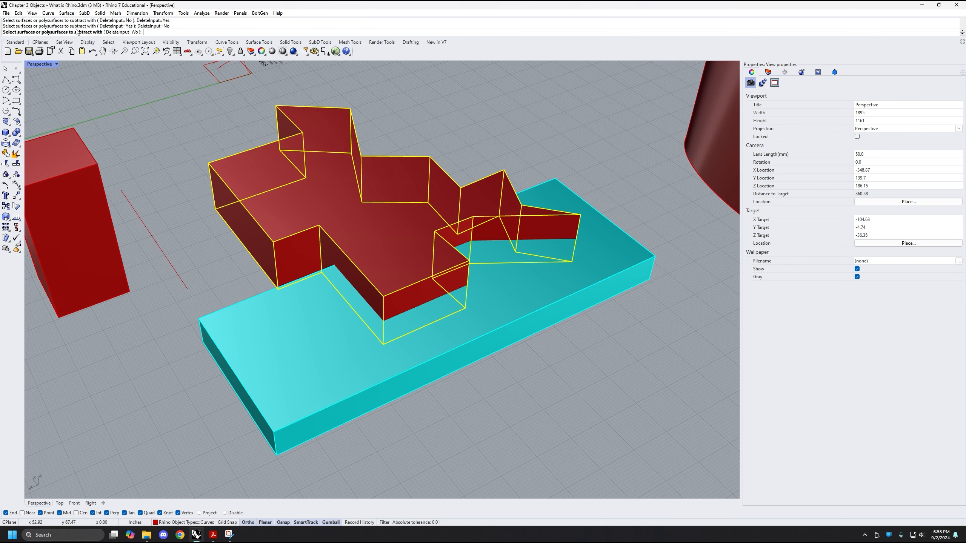
click(329, 374)
right_drag(540, 374, 483, 345)
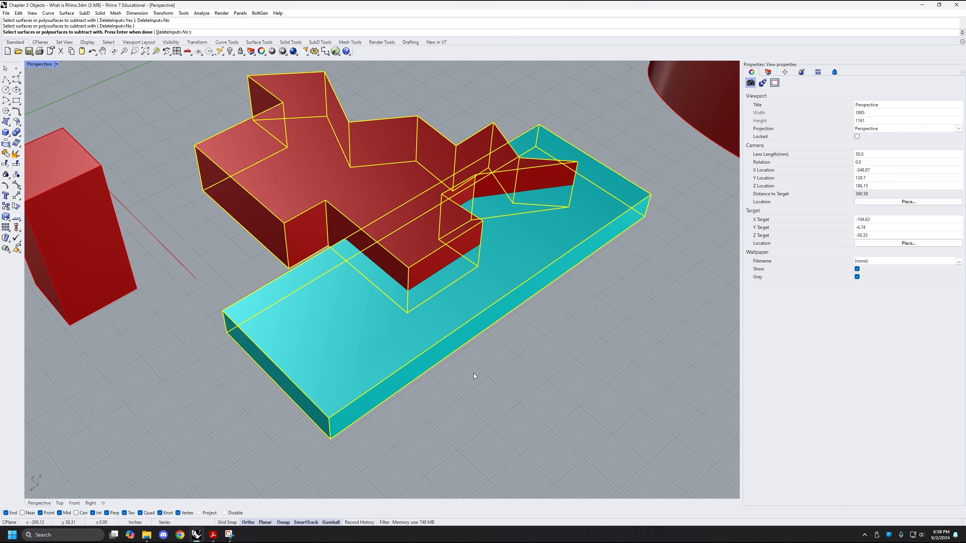
key(Return)
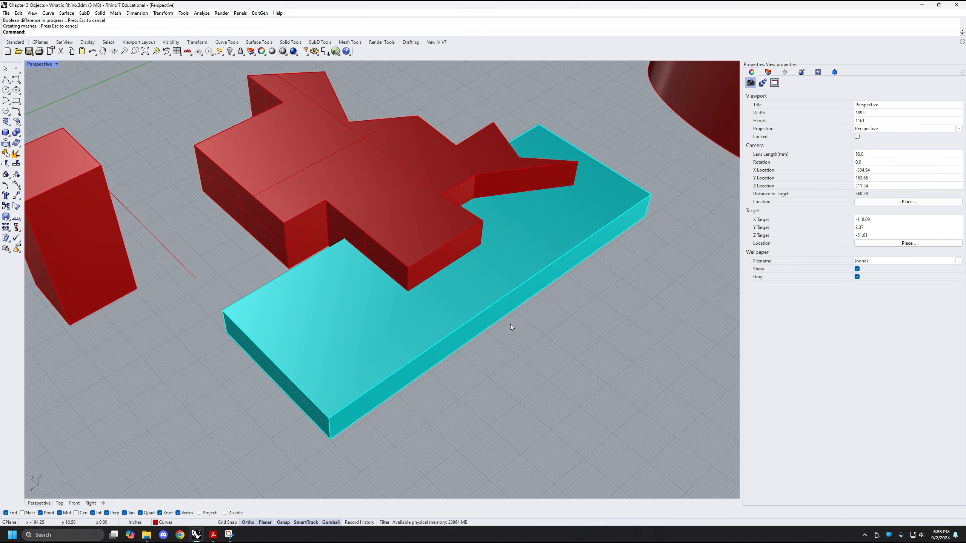
Move the cyan box away from the red solid, select the red solid to examine its cut underside, and deselect it
right_drag(510, 325, 462, 396)
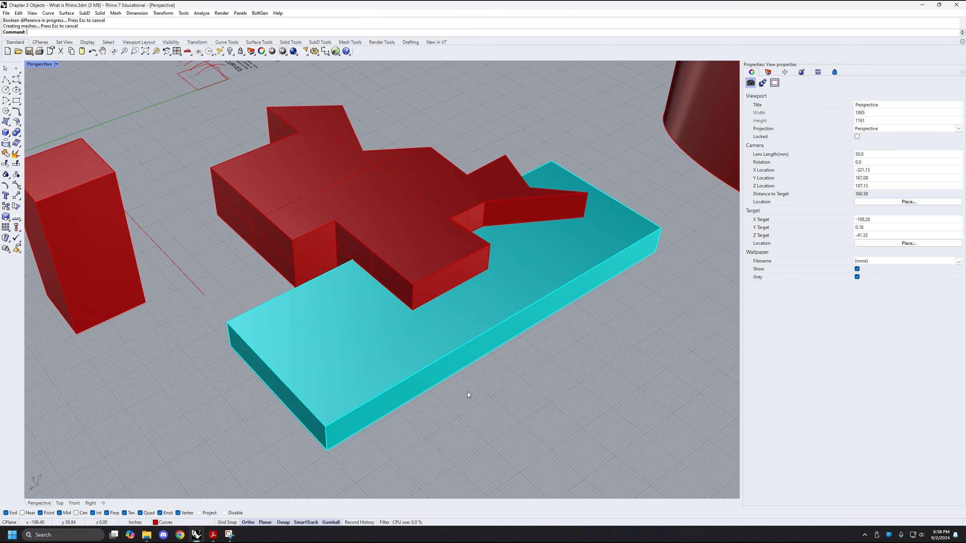
scroll(393, 366, down, 3)
click(402, 244)
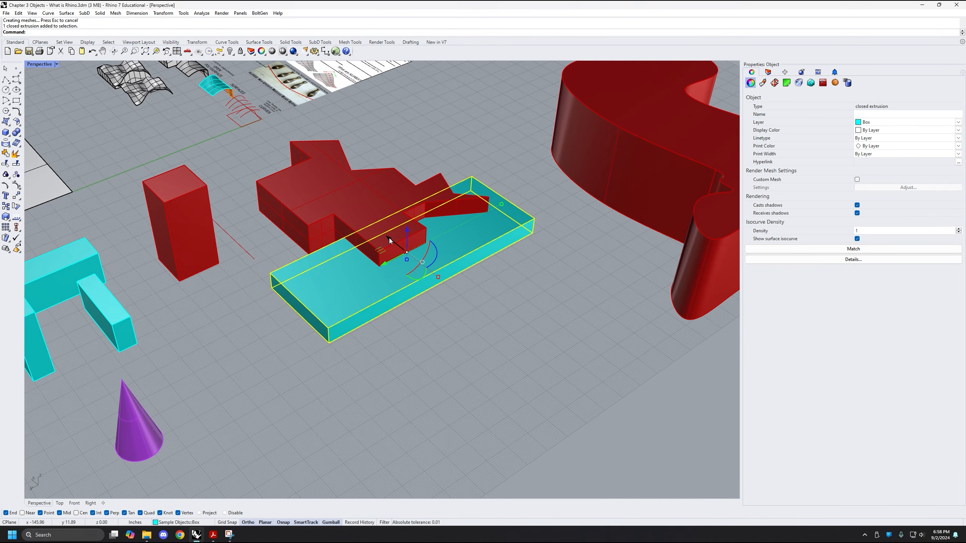
drag(389, 238, 490, 318)
scroll(412, 249, up, 5)
shift+right_drag(401, 255, 462, 279)
scroll(412, 347, down, 3)
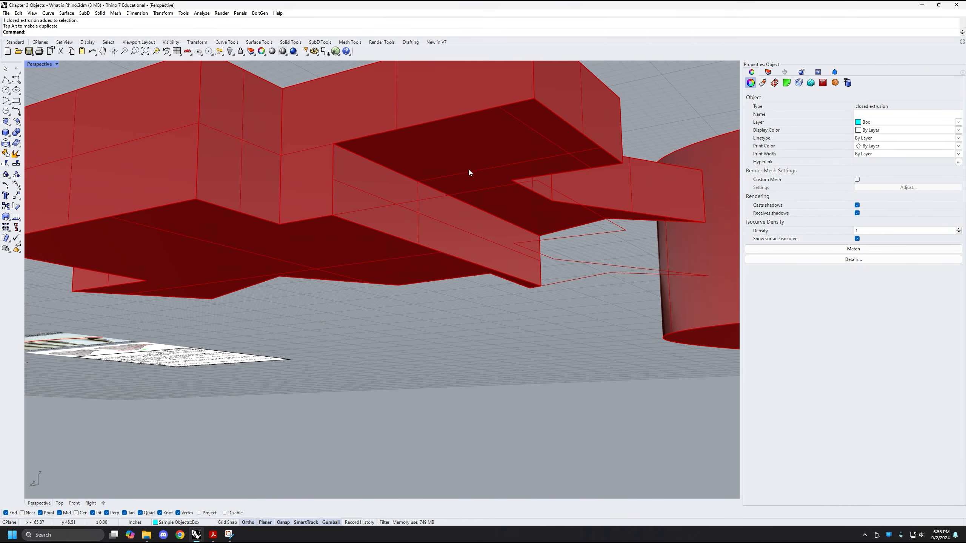
click(468, 169)
right_drag(400, 146, 471, 289)
scroll(490, 274, down, 2)
click(470, 290)
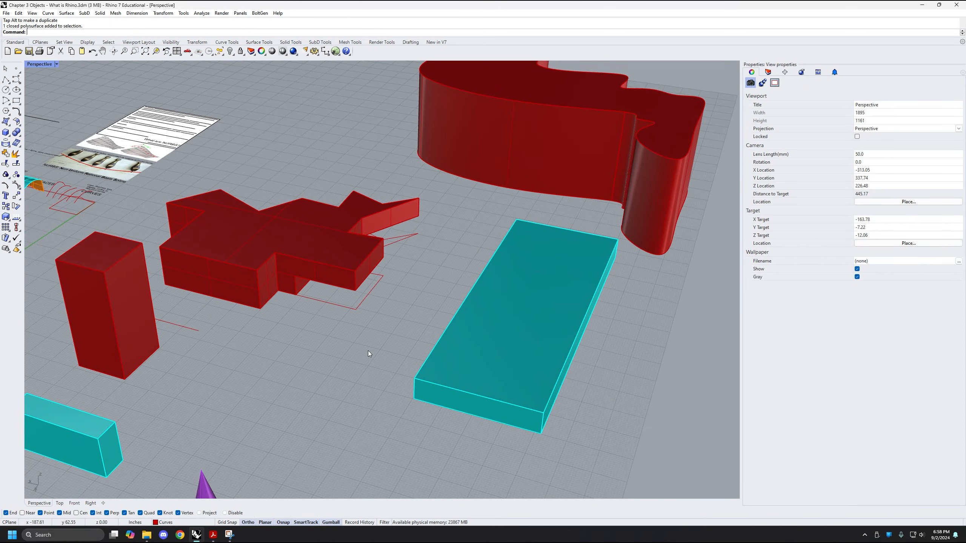
Undo the last move of the cyan box and deselect it
key(ctrl+z)
shift+right_drag(382, 367, 487, 345)
scroll(488, 343, up, 2)
right_drag(521, 316, 492, 273)
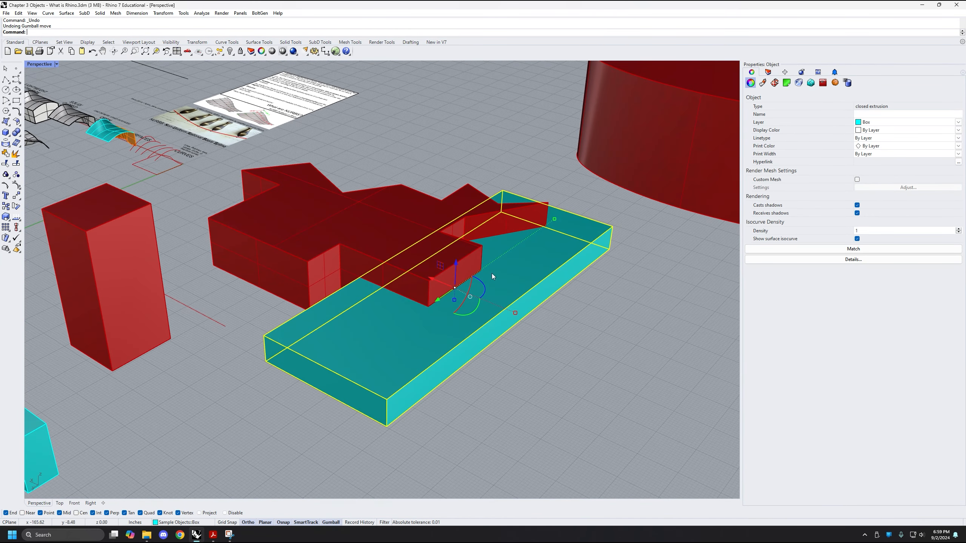
click(433, 168)
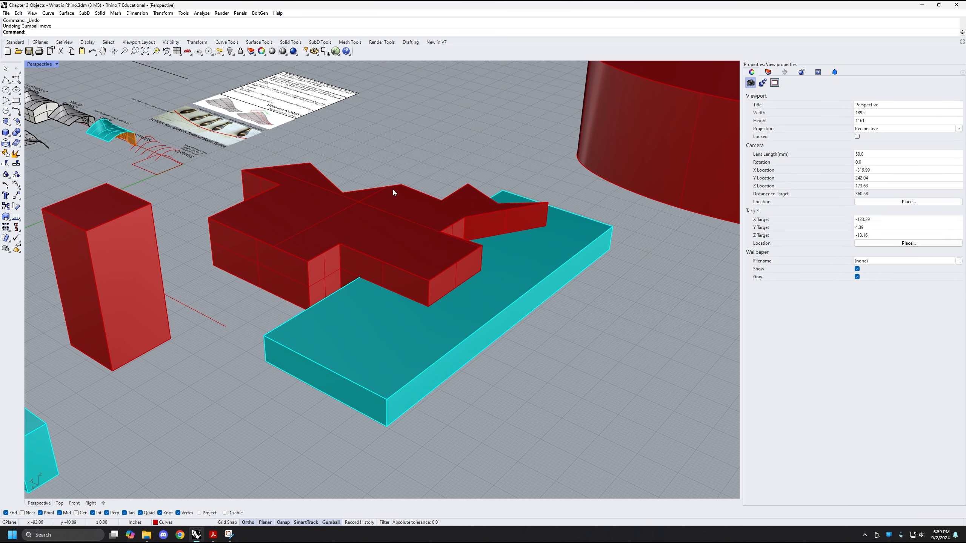
Set the Perspective viewport to Ghosted display and view the overlapping red and cyan solids from a low angle
click(56, 64)
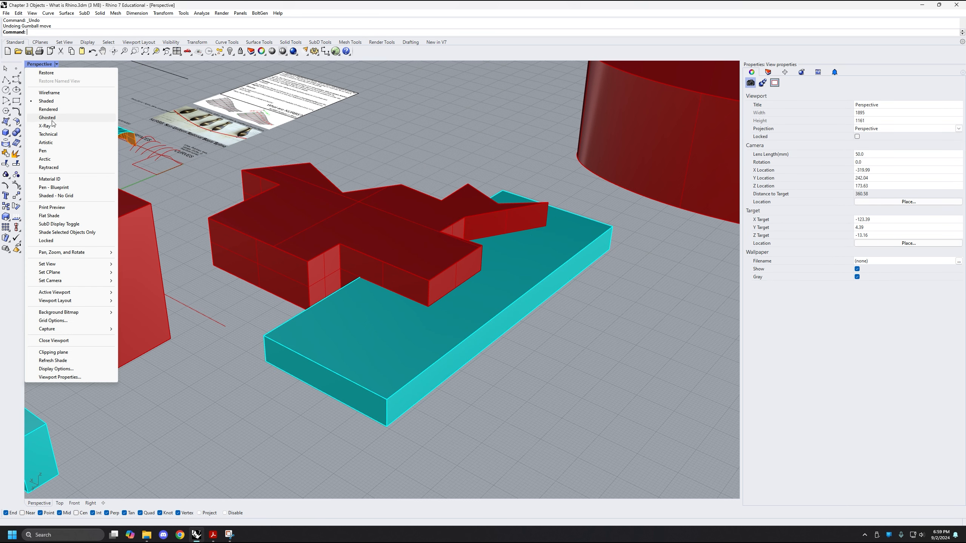
click(48, 117)
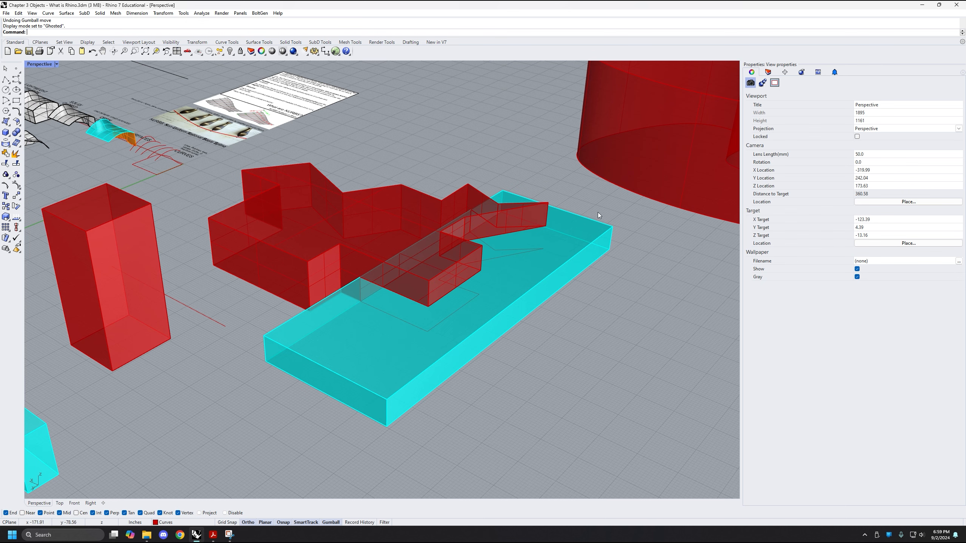
scroll(491, 320, up, 2)
right_drag(493, 321, 426, 216)
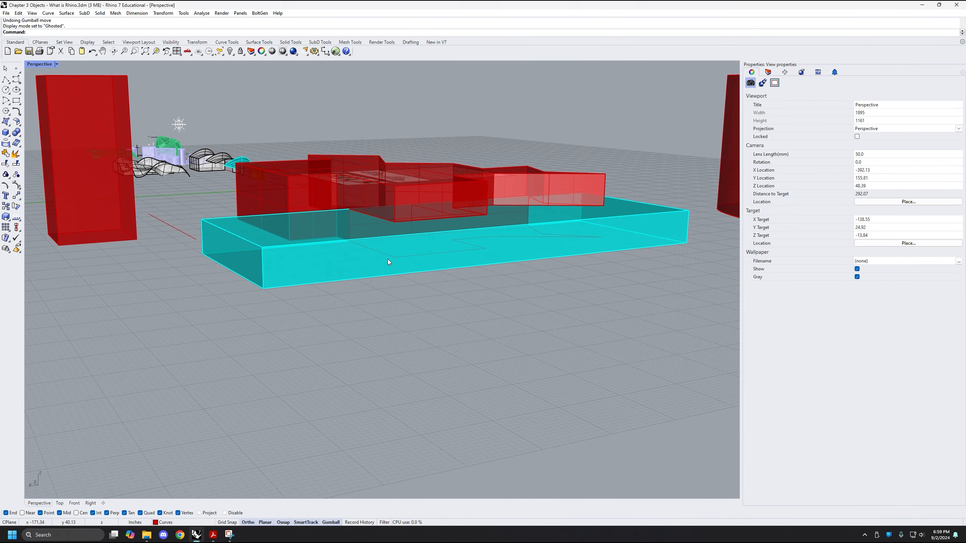
Check the object types of the base curve beneath the red solid and of the cut red solid itself
right_drag(389, 260, 405, 270)
right_drag(483, 277, 409, 297)
click(413, 289)
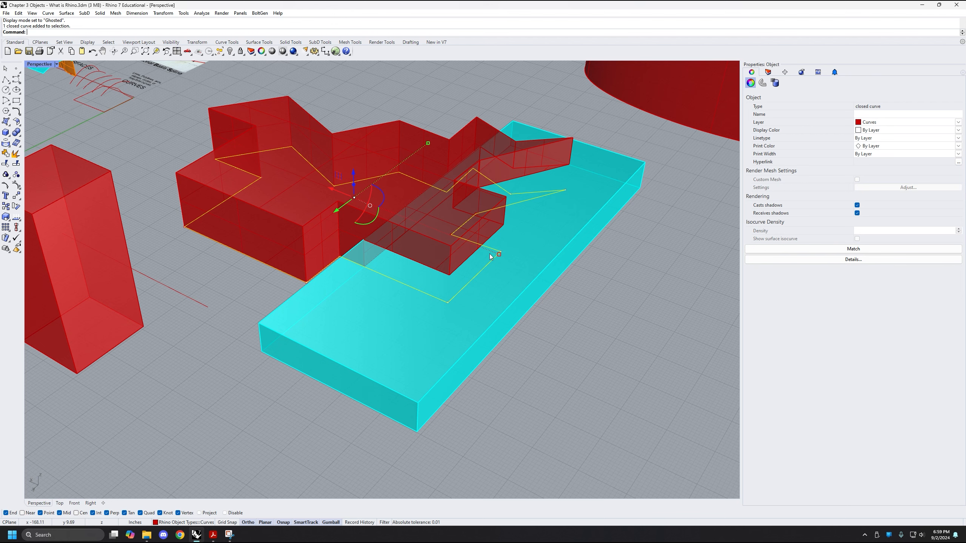
click(269, 216)
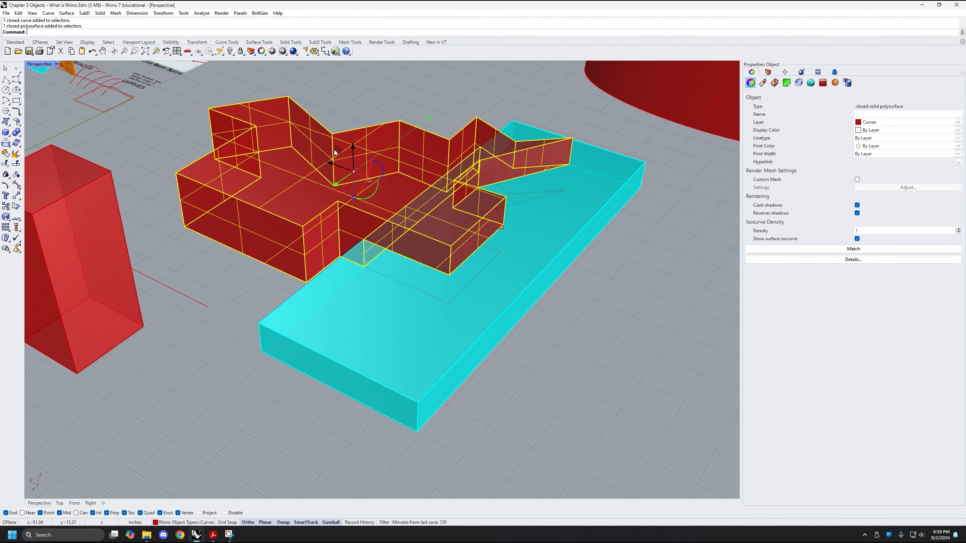
Examine the selected cut red solid and its overlap with the cyan box from several angles, and deselect it
right_drag(353, 200, 380, 269)
scroll(407, 318, up, 4)
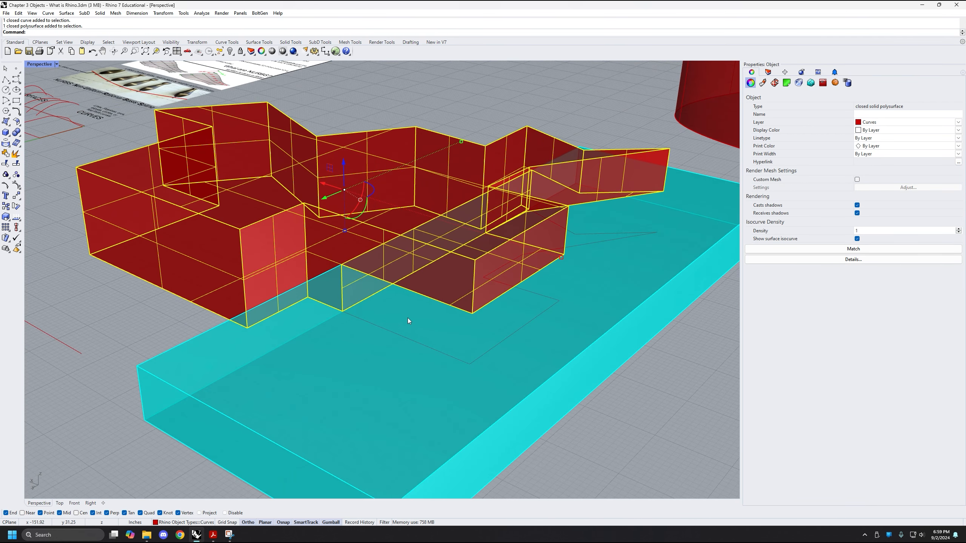
right_drag(471, 188, 394, 356)
scroll(395, 356, down, 3)
right_drag(376, 320, 312, 304)
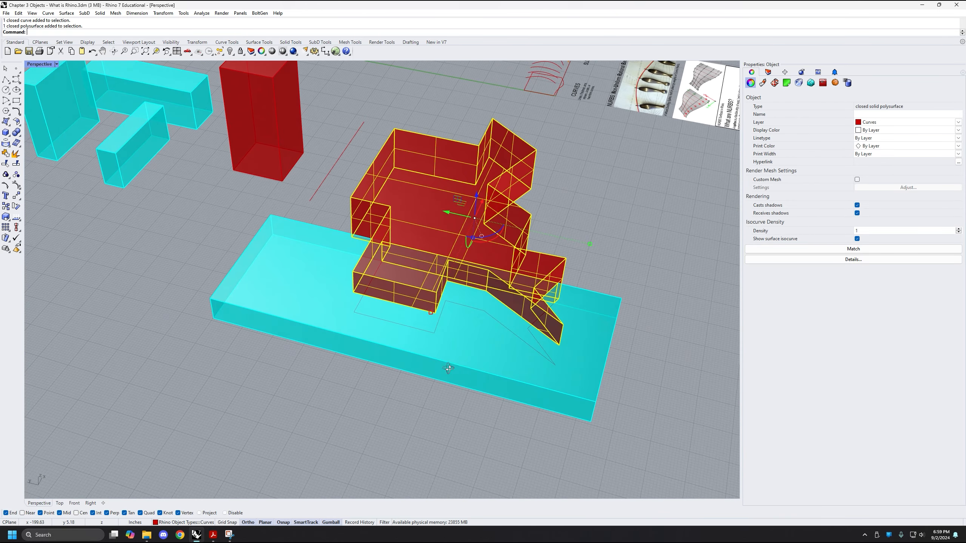
key(Escape)
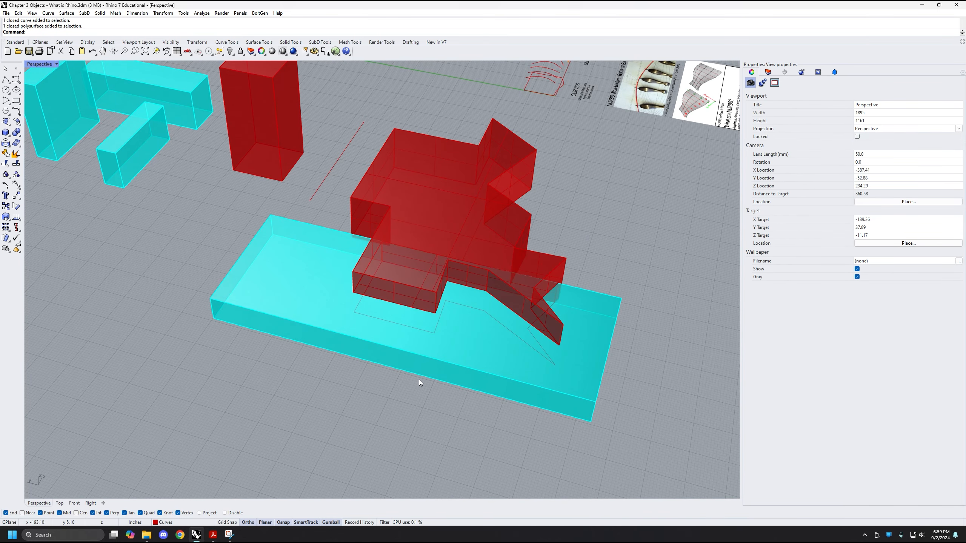
Check the object type of the large flat cyan box and deselect it
right_drag(326, 386, 378, 338)
click(379, 341)
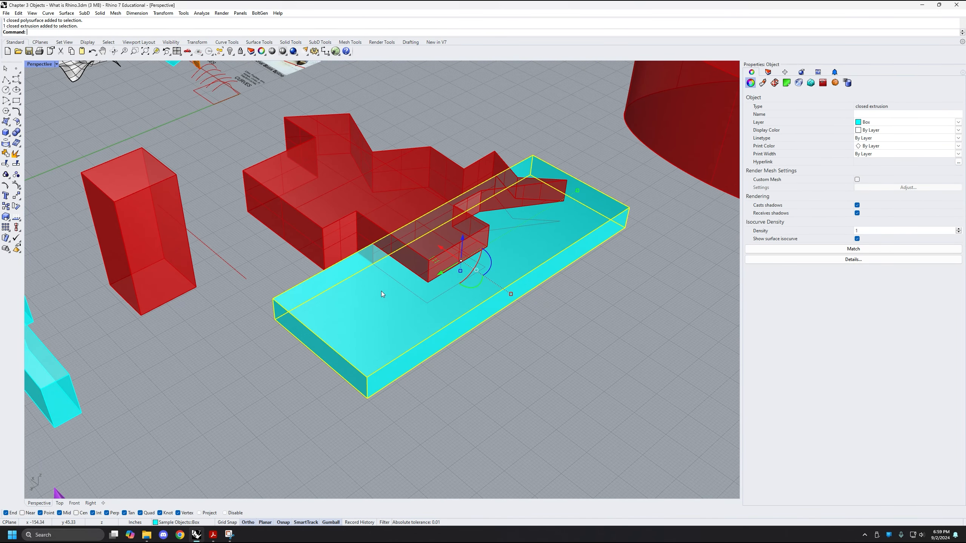
right_drag(404, 307, 398, 315)
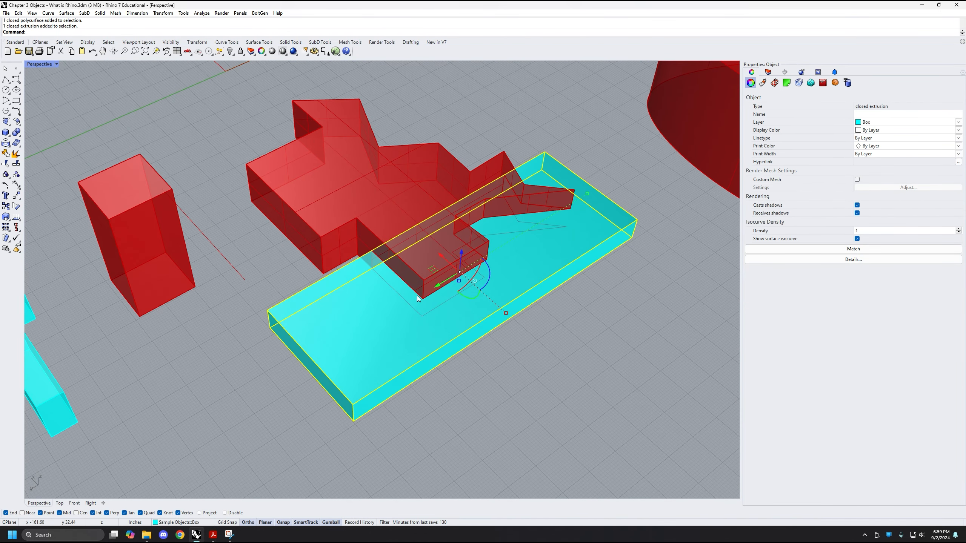
click(542, 402)
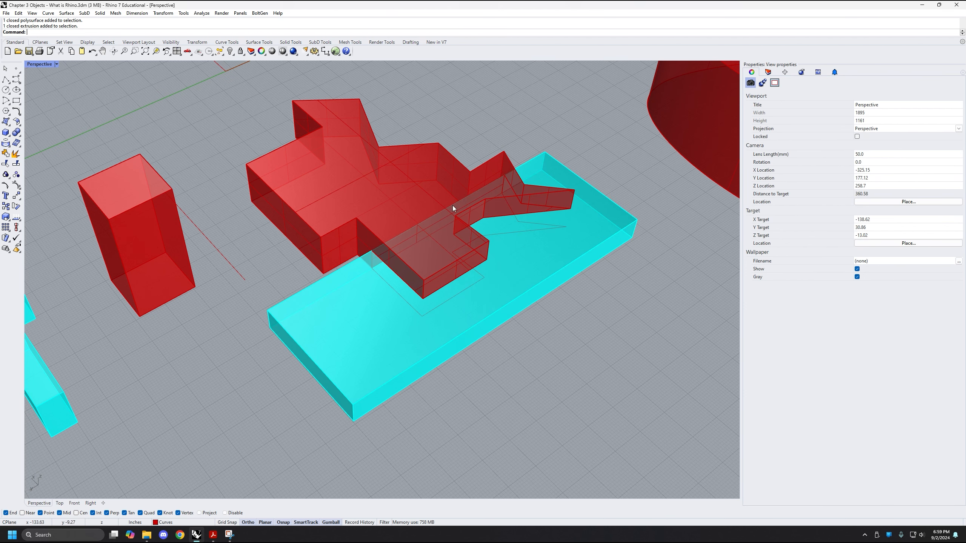
Compare the object types of the cut red solid, its base curve and the large cyan box, ending with nothing selected
click(371, 184)
scroll(418, 298, up, 2)
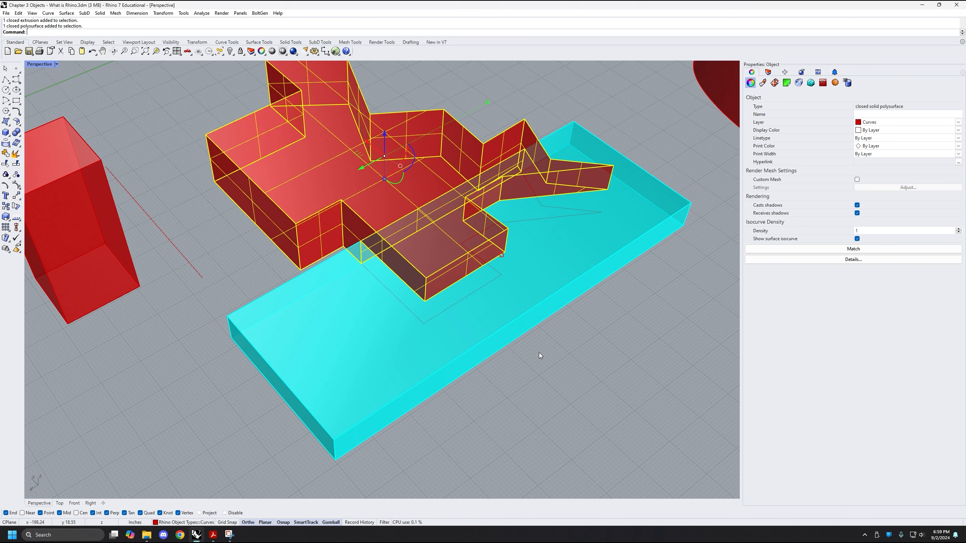
shift+right_drag(553, 315, 542, 338)
click(442, 328)
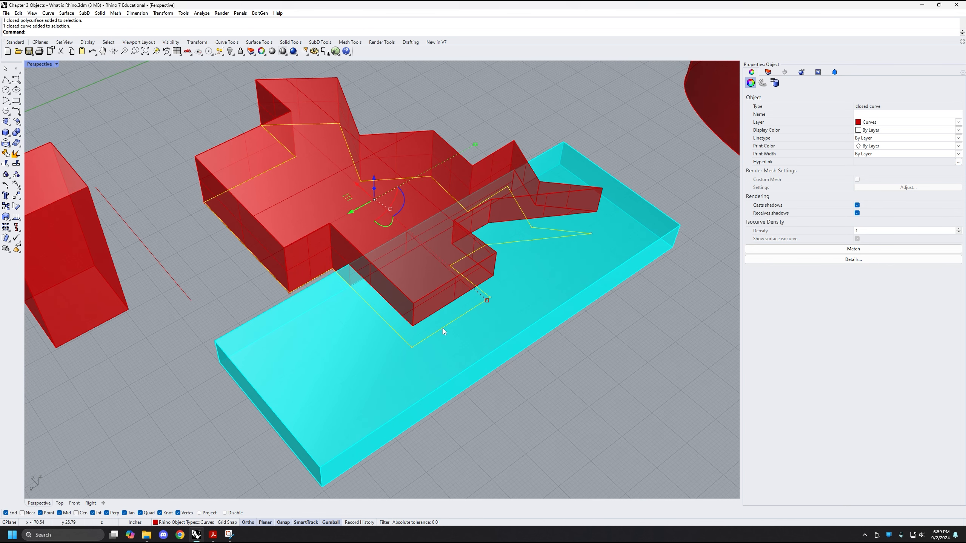
shift+right_drag(348, 282, 353, 293)
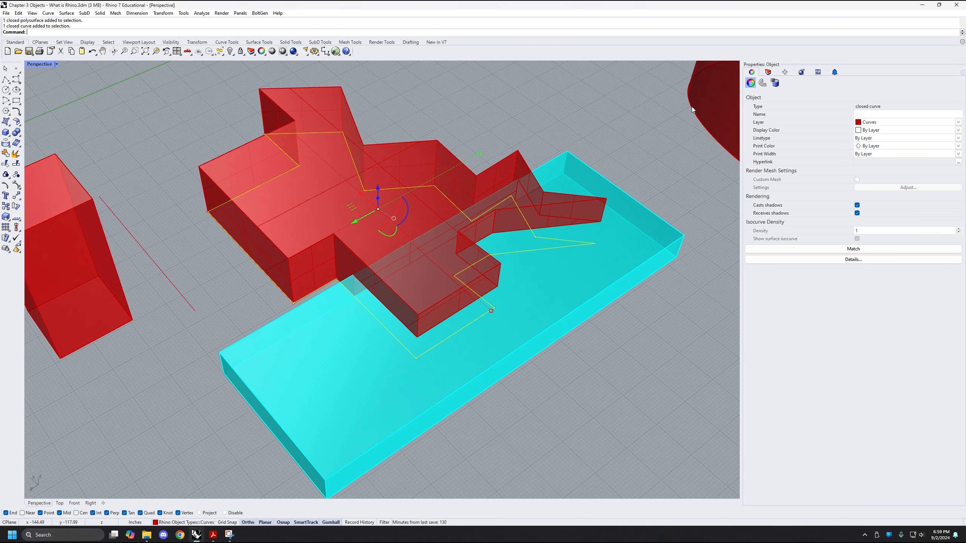
shift+right_drag(529, 379, 529, 365)
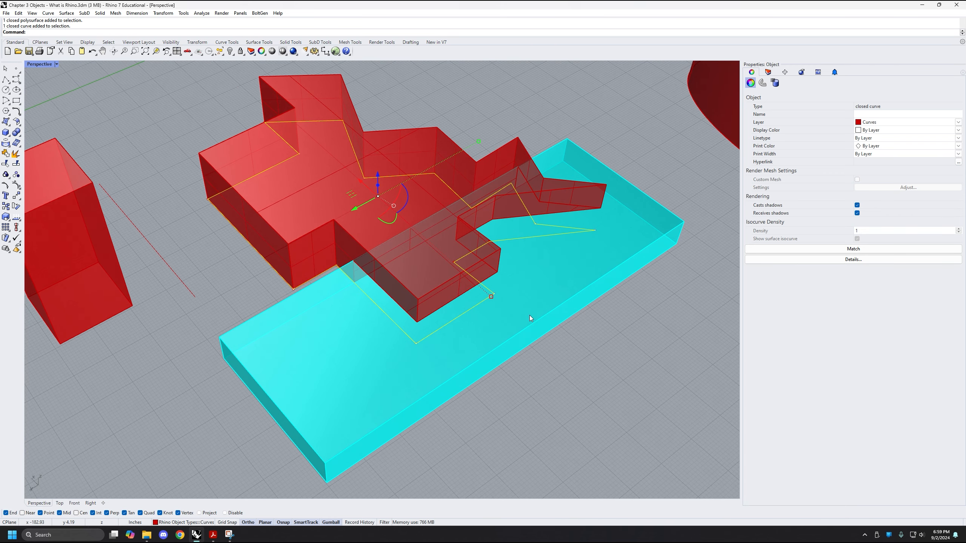
click(510, 338)
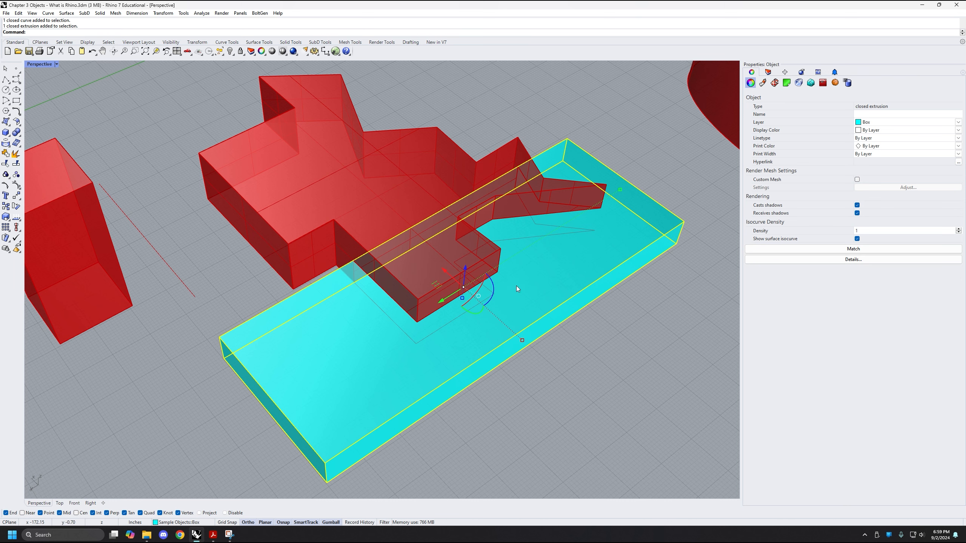
shift+right_drag(543, 292, 533, 290)
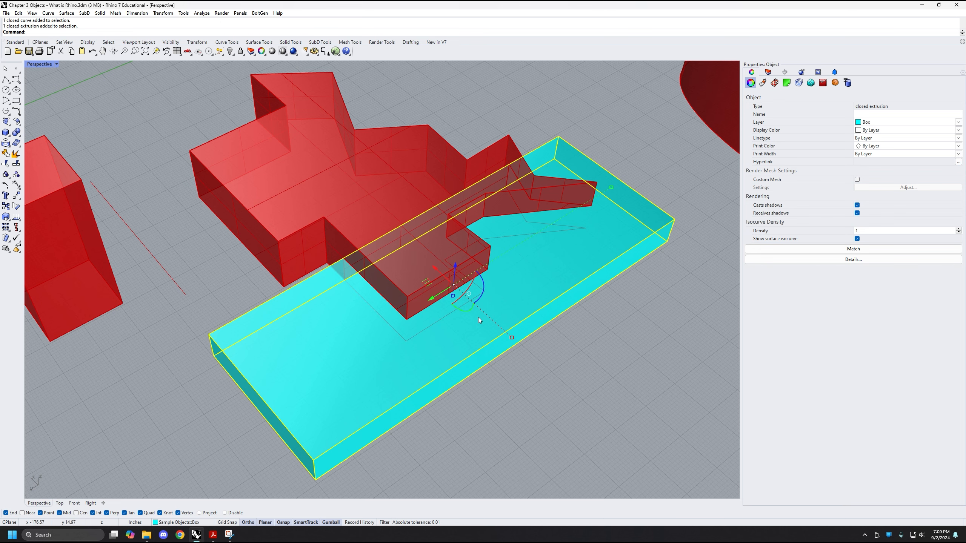
scroll(576, 345, down, 3)
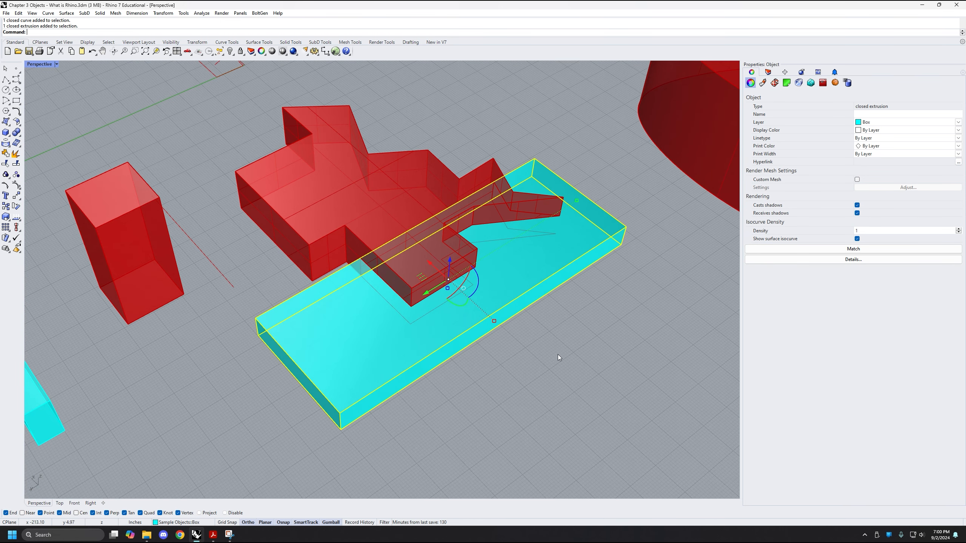
key(Escape)
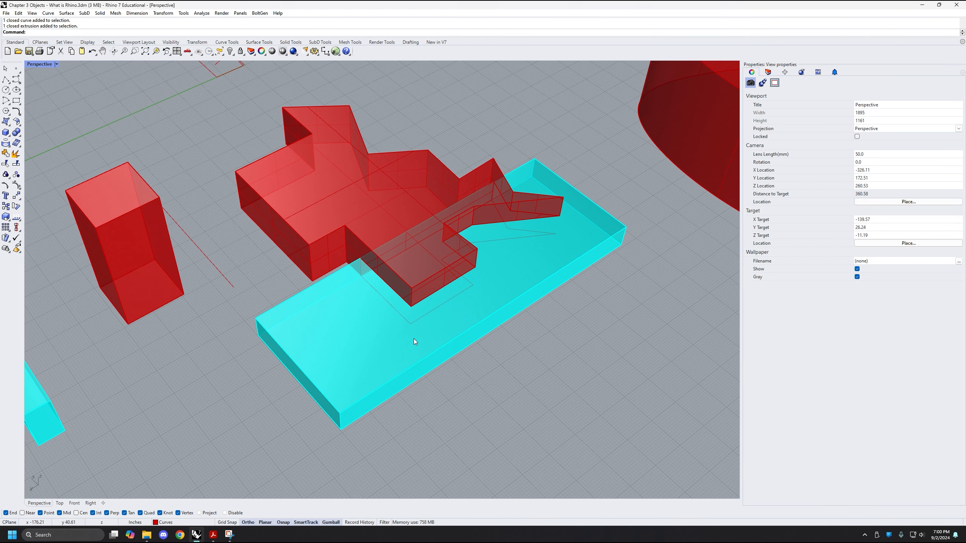
Move the rectangular red box away from the cut red solid, along its green axis, to beyond the three small cyan boxes
scroll(414, 338, down, 2)
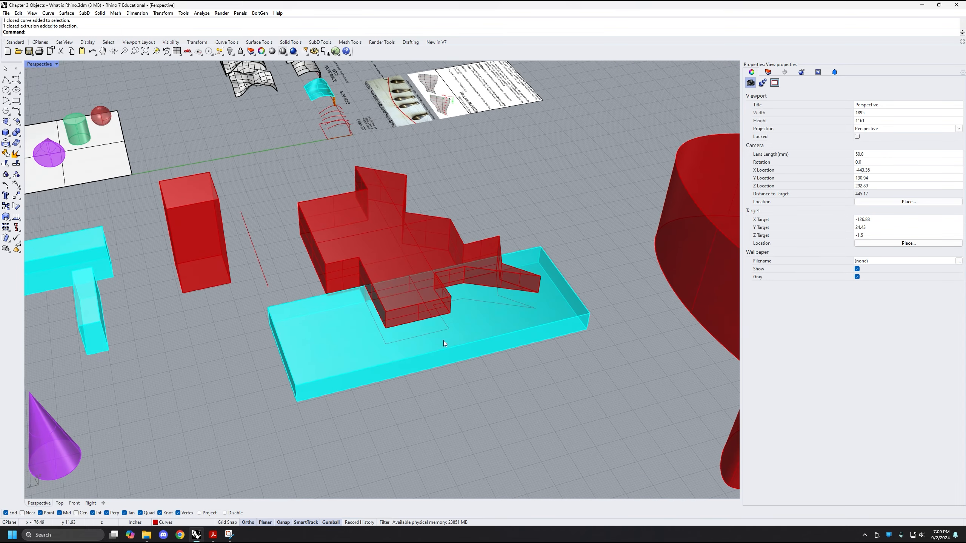
shift+right_drag(386, 260, 430, 236)
scroll(439, 293, down, 2)
right_drag(439, 293, 394, 320)
shift+right_drag(495, 262, 492, 300)
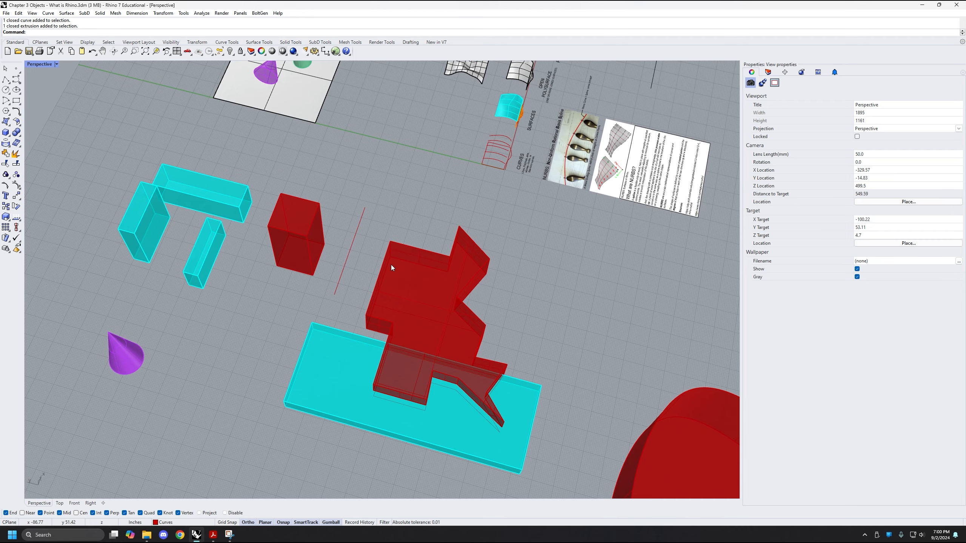
scroll(391, 265, up, 3)
click(268, 276)
right_drag(310, 307, 286, 349)
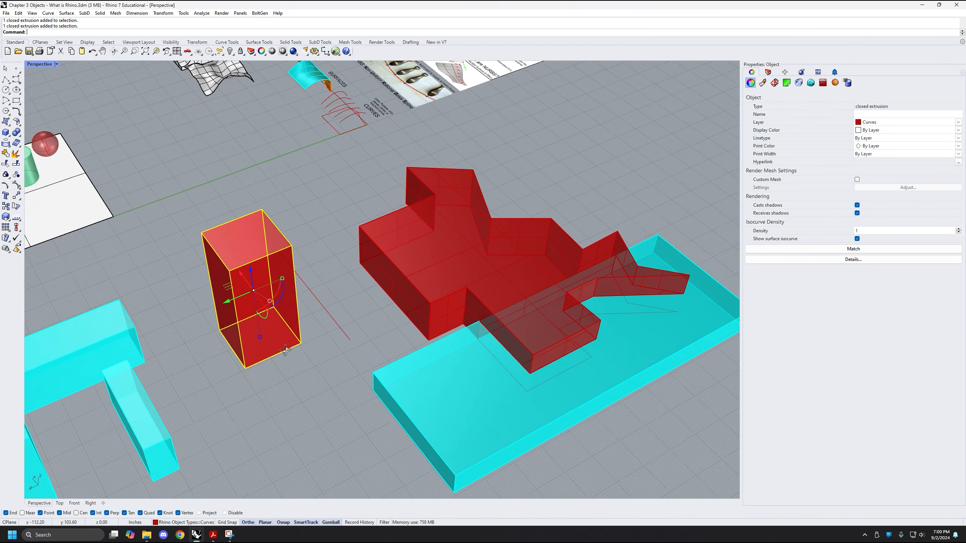
shift+right_drag(293, 284, 354, 258)
shift+right_drag(417, 293, 273, 239)
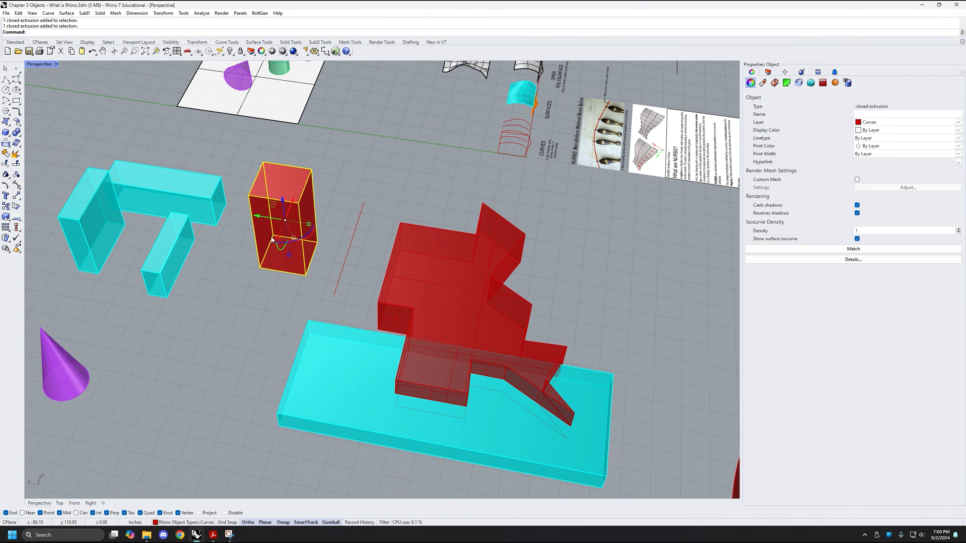
right_drag(297, 275, 490, 222)
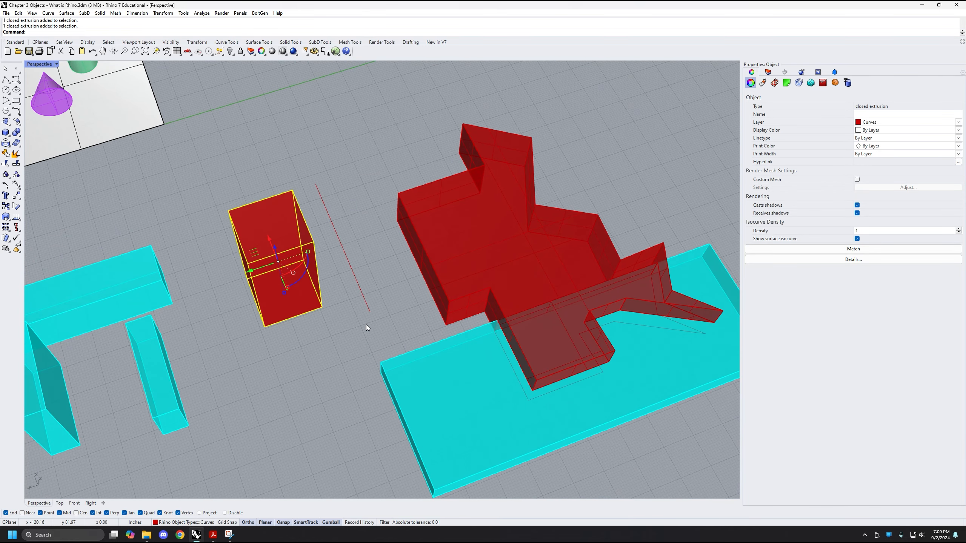
right_drag(368, 328, 379, 304)
right_drag(437, 260, 490, 220)
right_drag(358, 283, 387, 269)
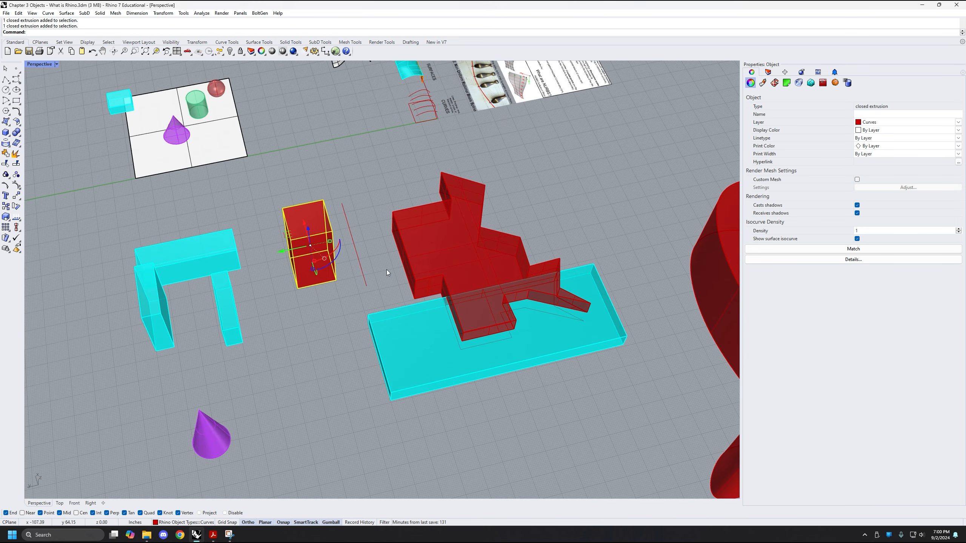
shift+right_drag(282, 250, 425, 228)
drag(426, 229, 177, 277)
Delete the leftover straight red line between the cut red solid and the small cyan boxes
shift+right_drag(519, 269, 463, 271)
drag(469, 228, 411, 275)
key(Delete)
key(Delete)
Check the object type of the small cyan box nearest the cut red solid and deselect it
right_drag(458, 259, 435, 240)
right_drag(405, 204, 394, 356)
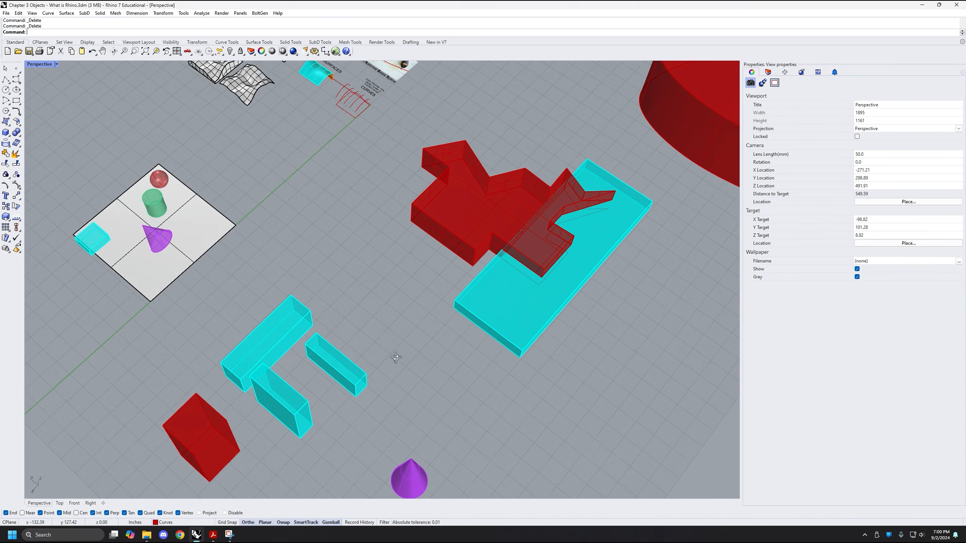
click(338, 358)
right_drag(402, 301, 367, 319)
scroll(335, 374, up, 4)
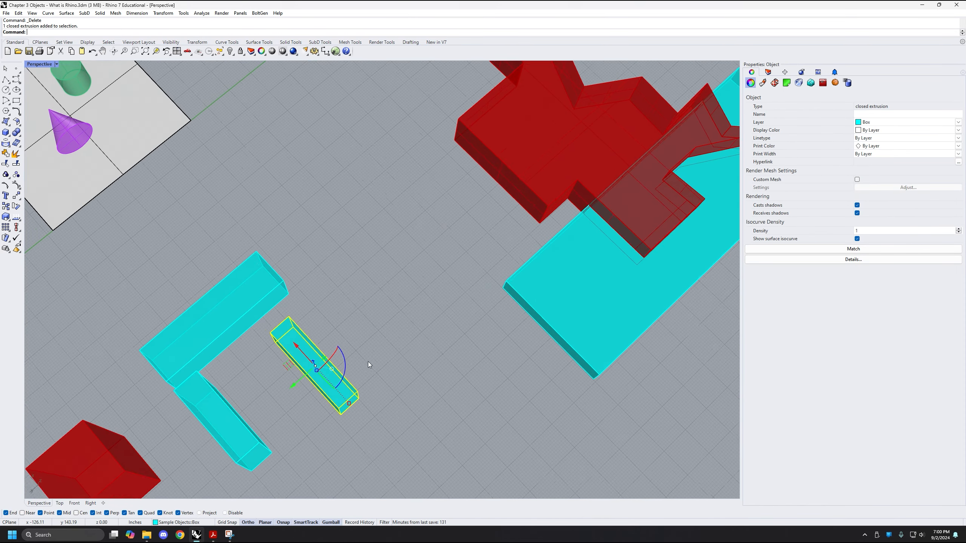
right_drag(373, 422, 418, 331)
scroll(415, 351, up, 2)
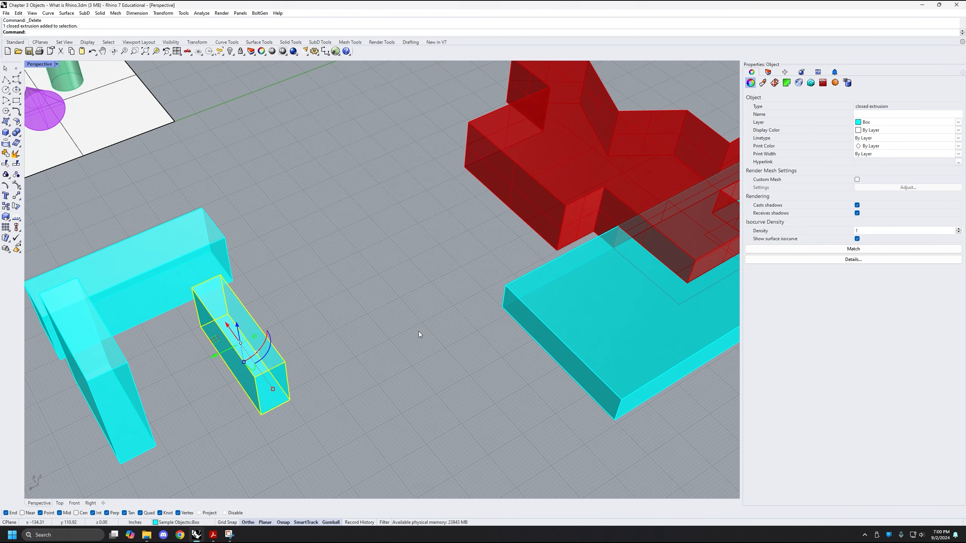
click(300, 374)
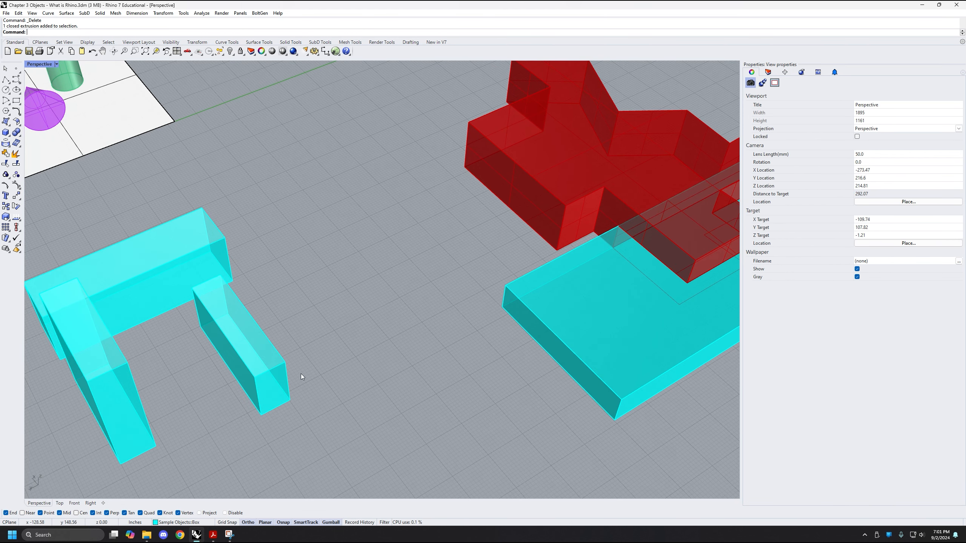
click(270, 377)
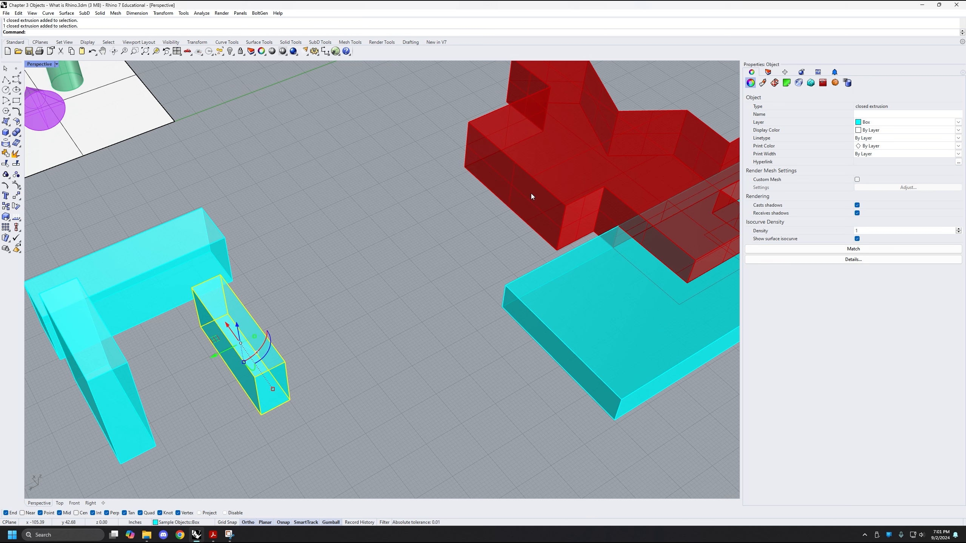
click(468, 281)
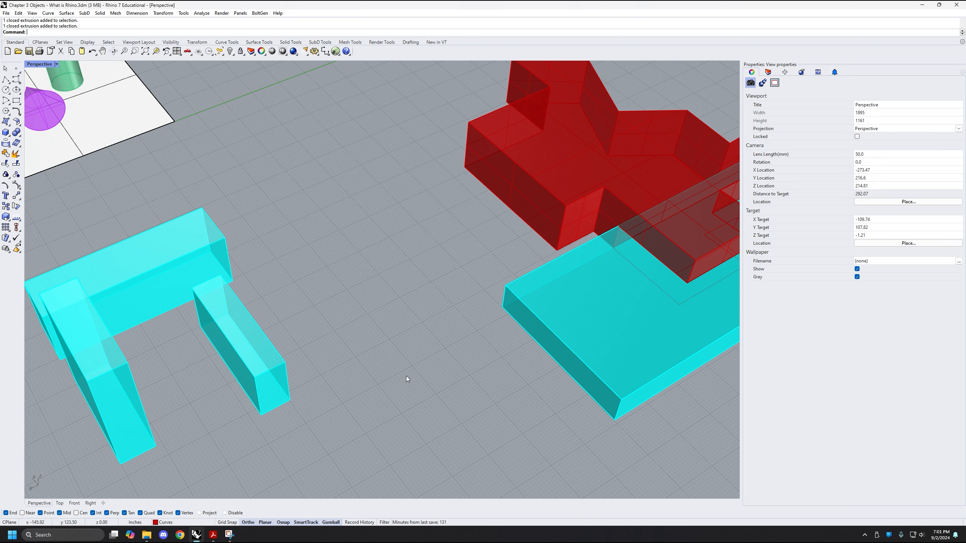
text(move)
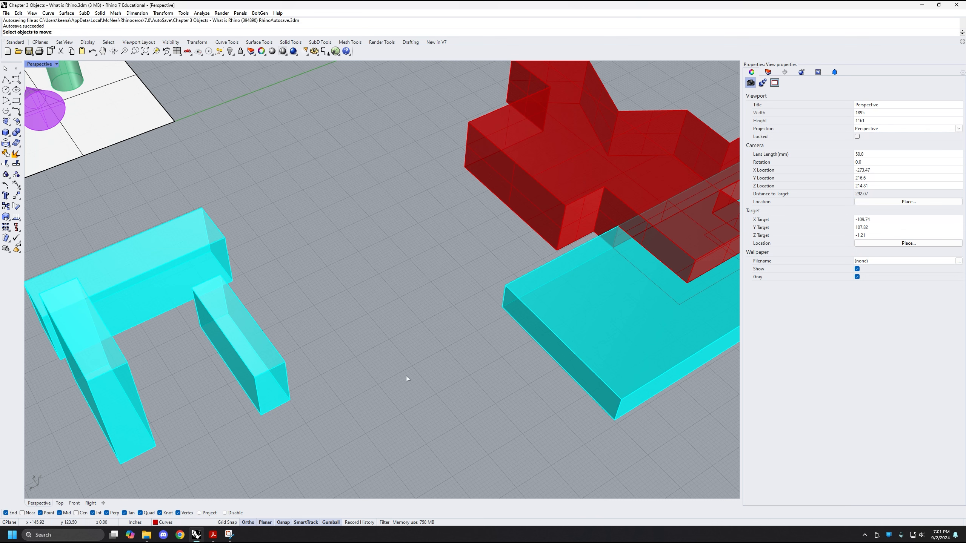
key(Return)
key(Escape)
Move the small cyan box from its bottom end corner to the bottom corner of the cut red solid with the Move command
right_drag(365, 396, 382, 403)
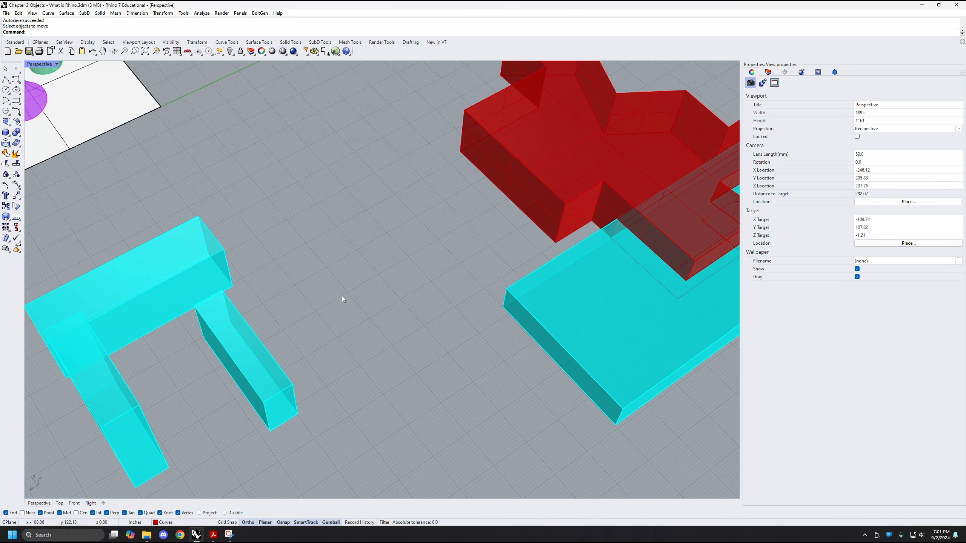
click(264, 372)
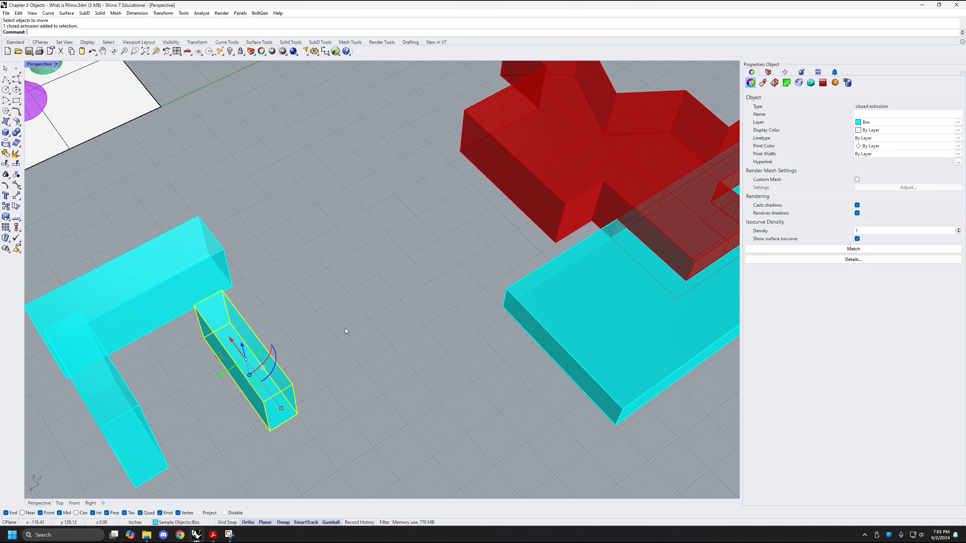
text(move)
key(Return)
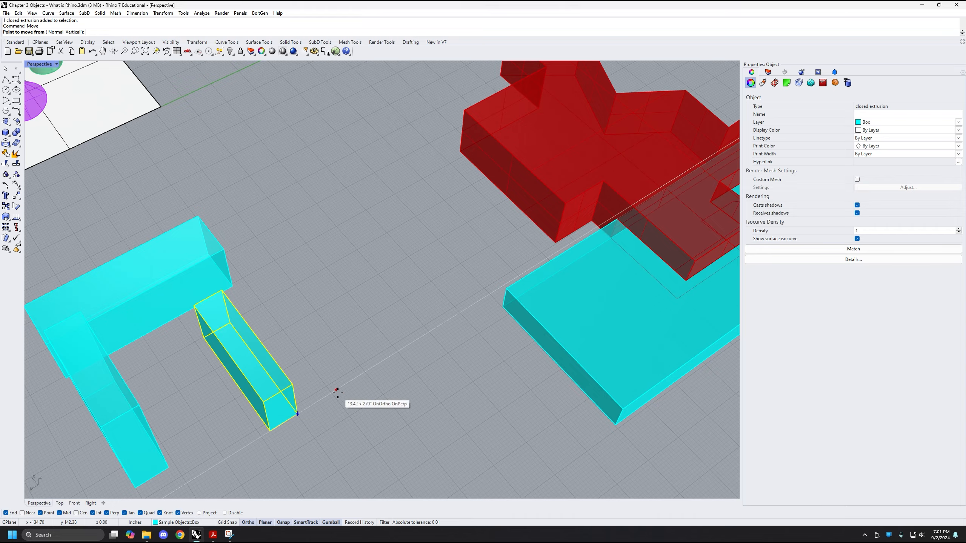
right_drag(345, 399, 524, 215)
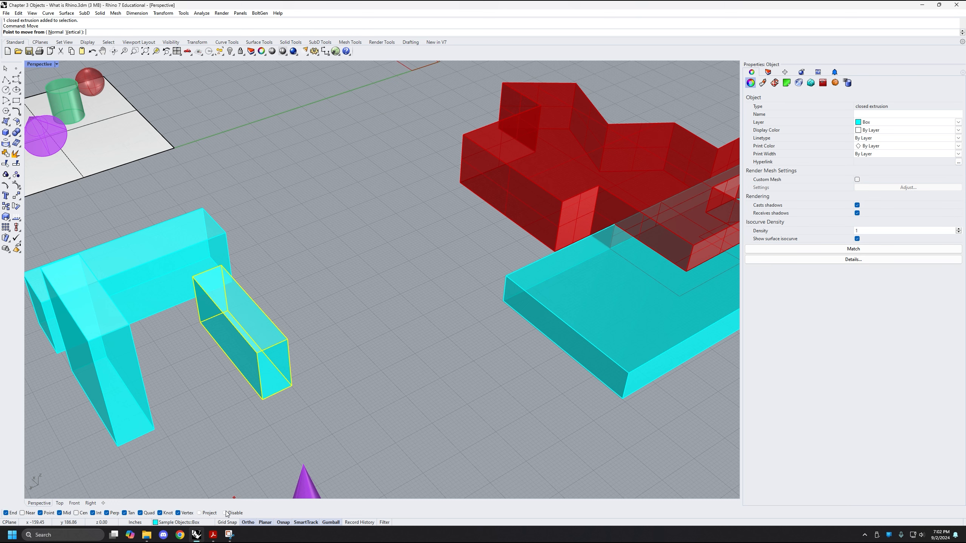
scroll(364, 296, up, 1)
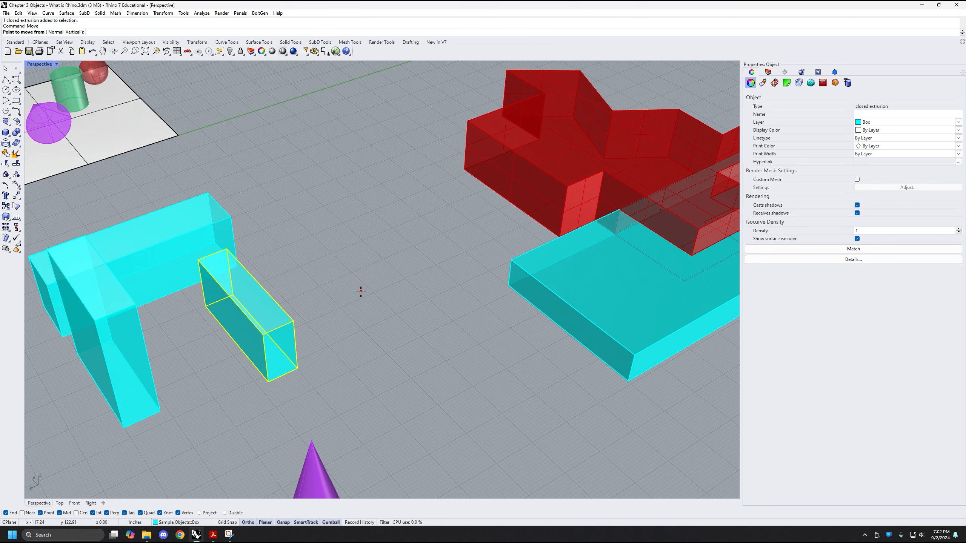
click(297, 369)
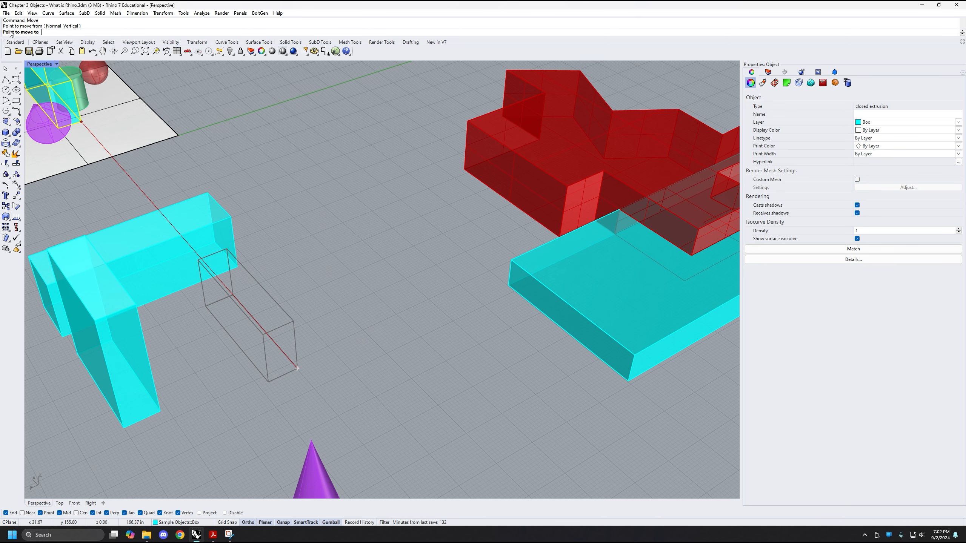
scroll(440, 256, up, 5)
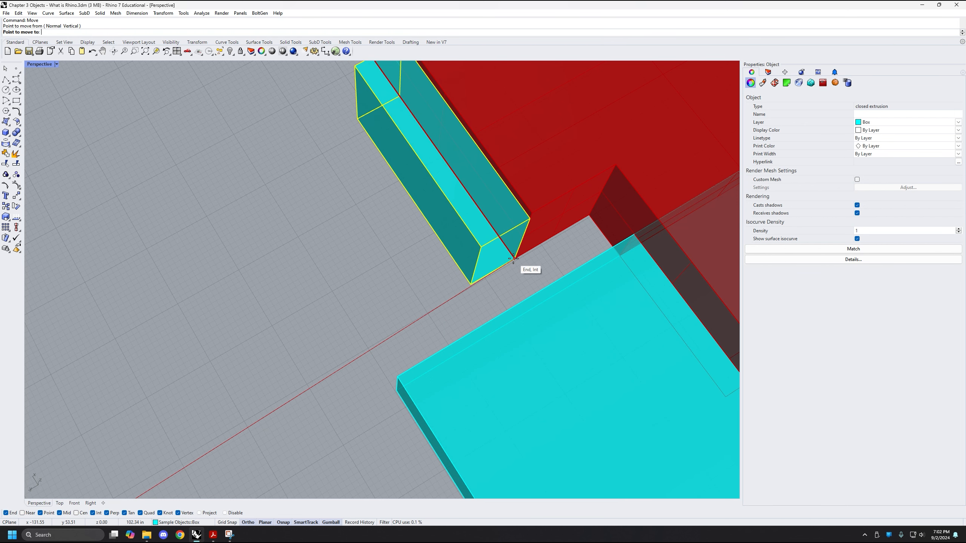
click(513, 259)
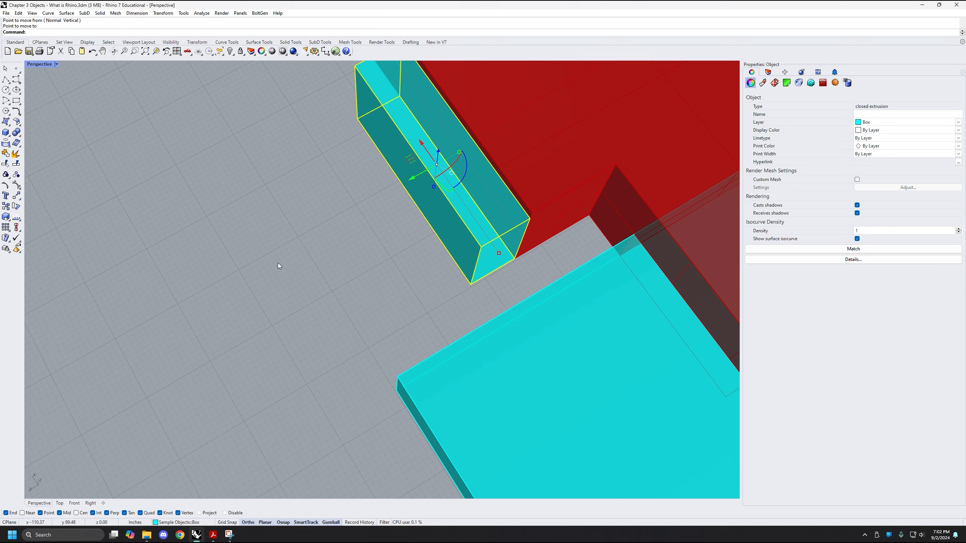
Deselect the small cyan box and examine from several angles where its face meets the cut red solid
right_drag(277, 263, 289, 312)
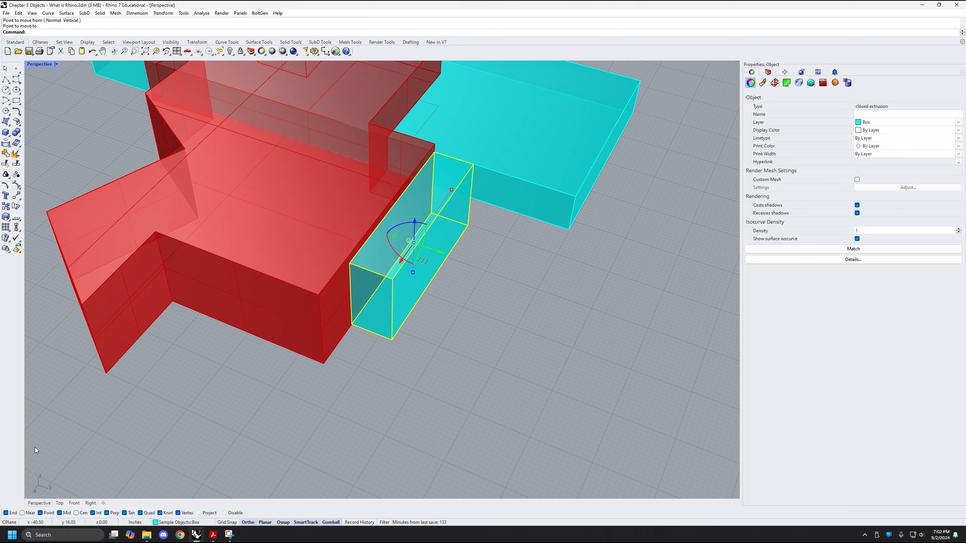
right_drag(353, 272, 388, 305)
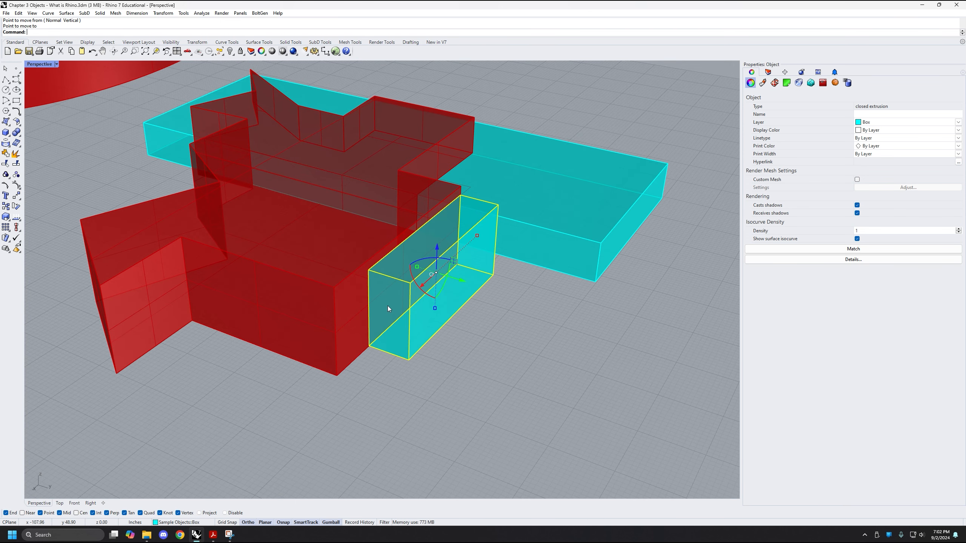
click(461, 382)
right_drag(460, 373, 452, 327)
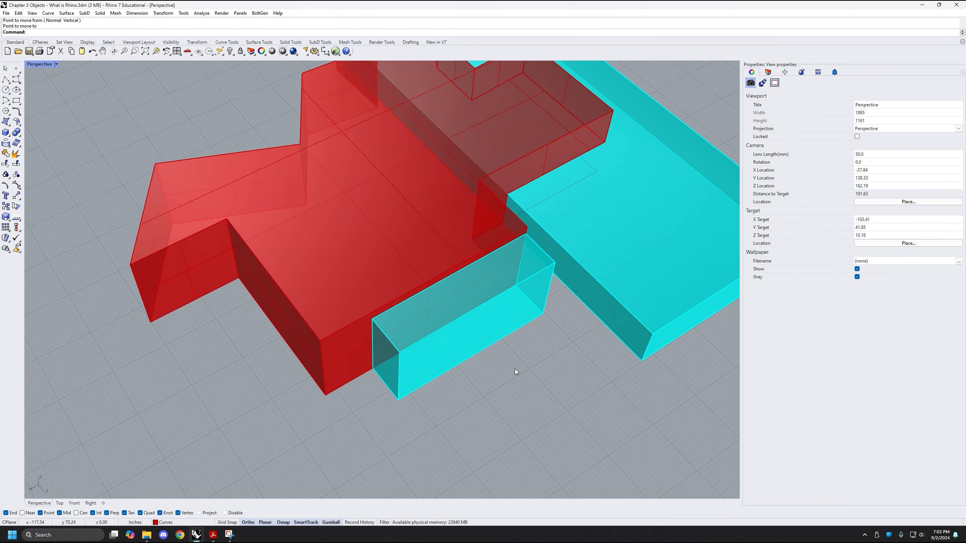
right_drag(292, 314, 371, 367)
right_drag(417, 296, 451, 305)
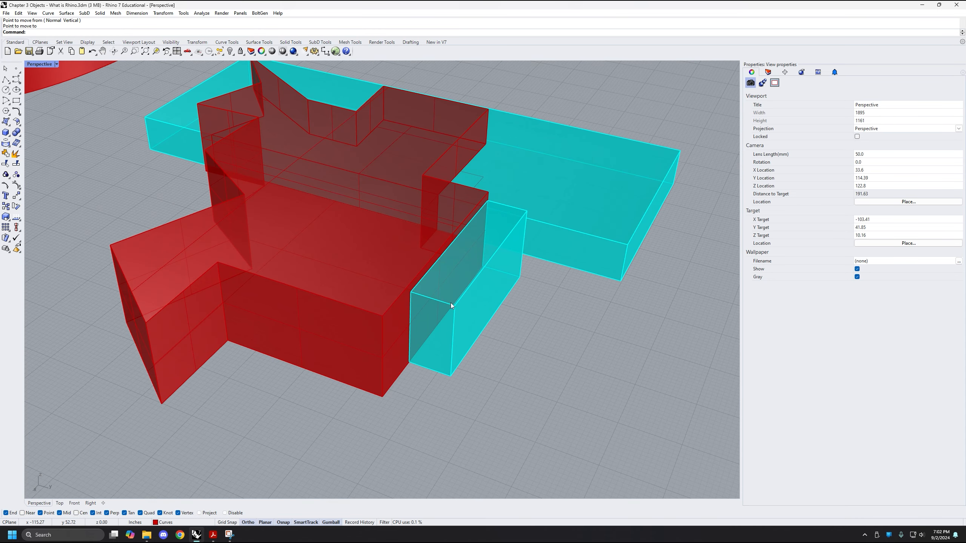
right_drag(375, 328, 637, 196)
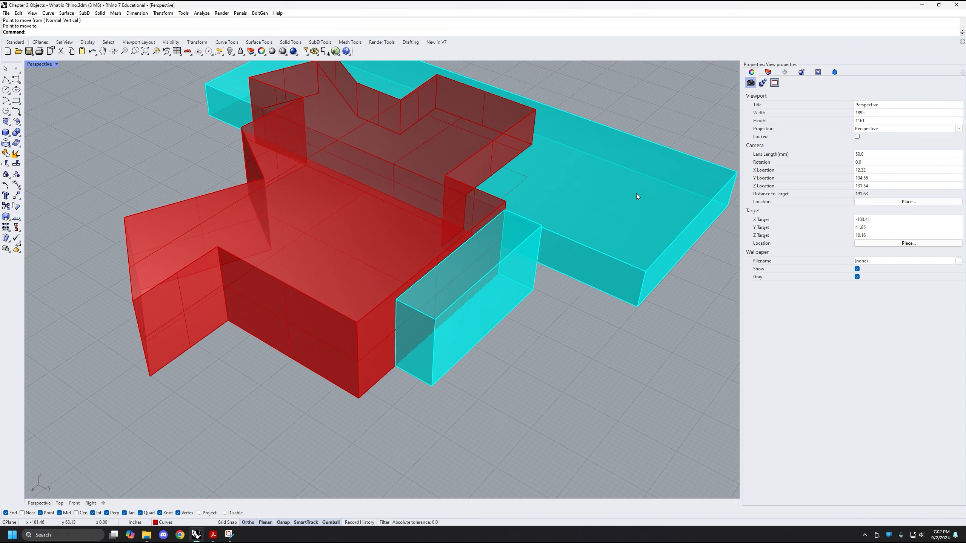
Subtract the small adjoining cyan box from the cut red solid using BooleanDifference with DeleteInput=No, and clear the selection
click(360, 343)
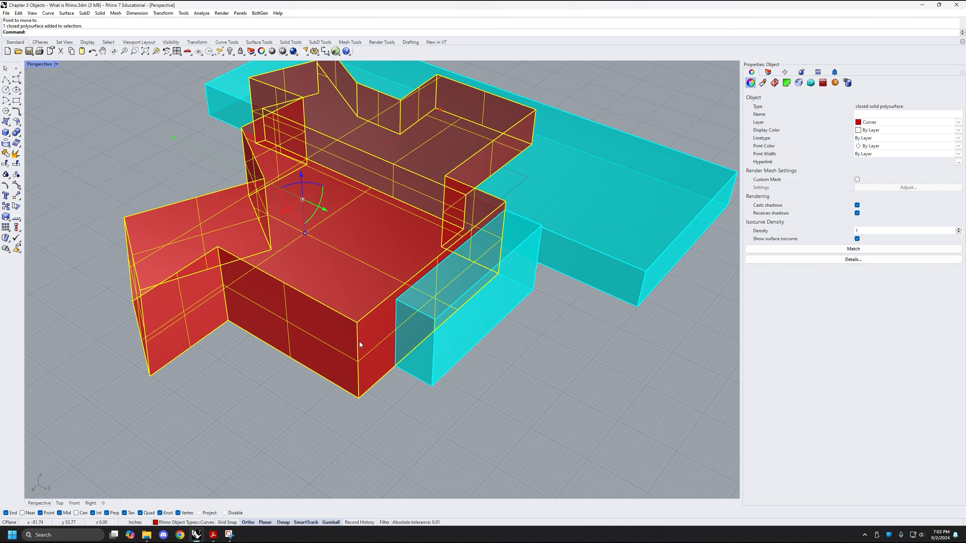
text(BooleanDifference)
key(Return)
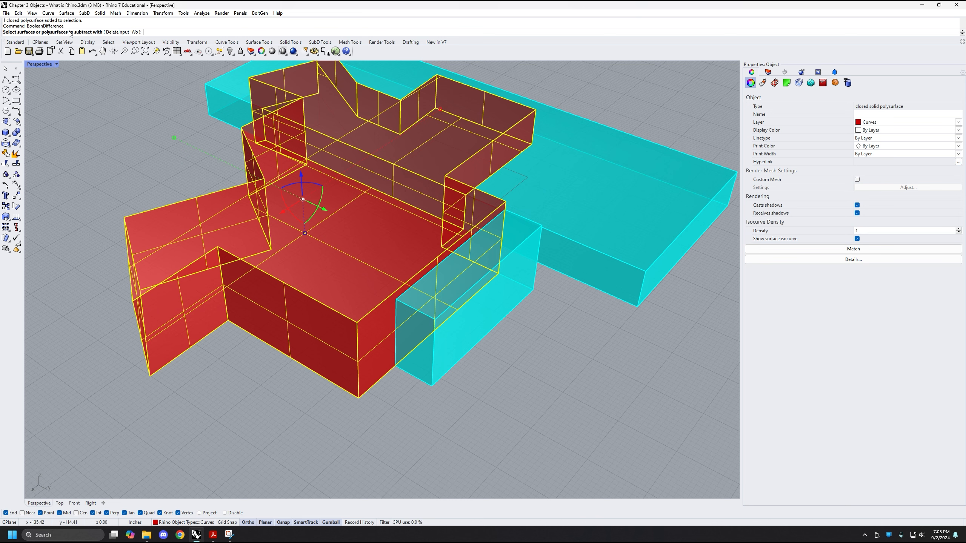
right_drag(531, 351, 557, 378)
click(456, 357)
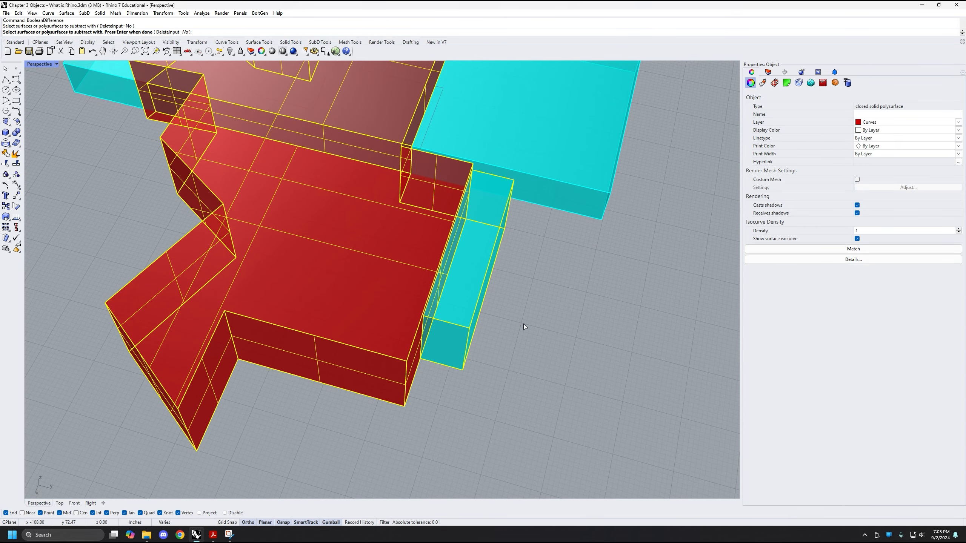
key(Return)
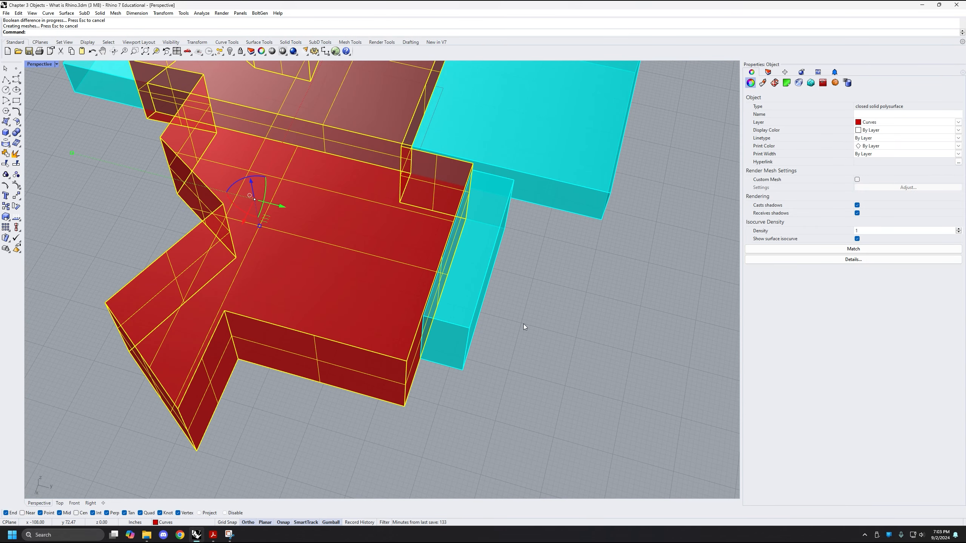
right_drag(524, 303, 433, 282)
key(Escape)
Move the small cyan box along its green axis away from the cut red solid and examine the solid's exposed side
click(447, 363)
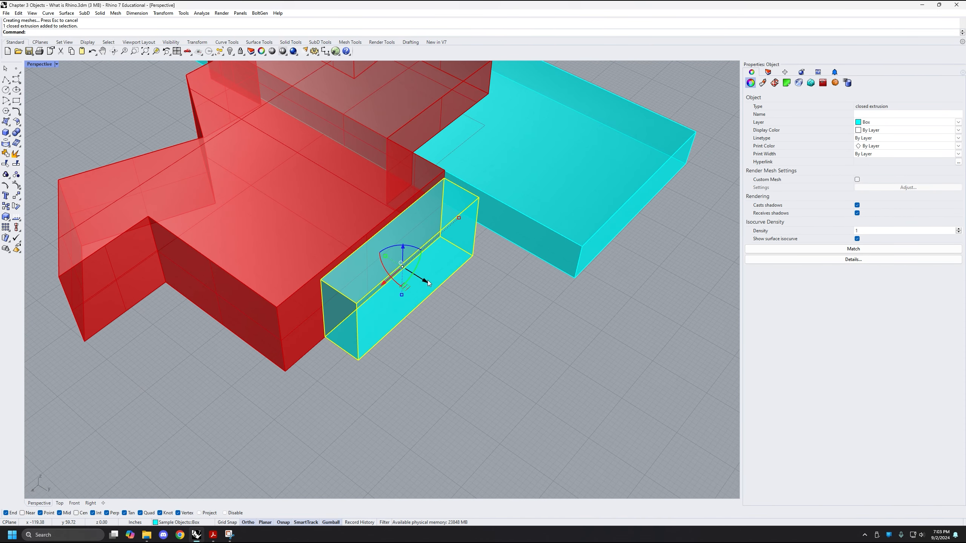
drag(427, 280, 539, 351)
click(403, 377)
right_drag(403, 376, 423, 235)
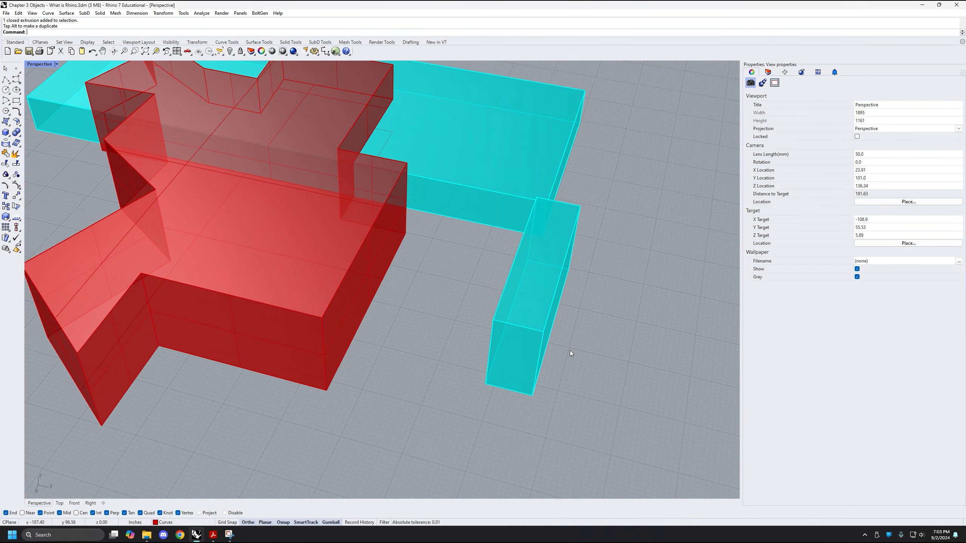
right_drag(567, 325, 503, 211)
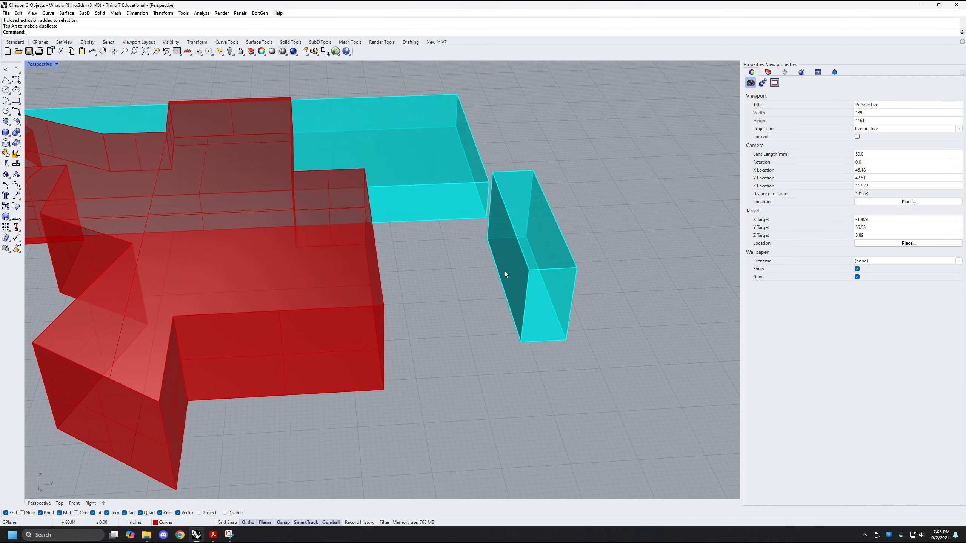
right_drag(510, 344, 374, 279)
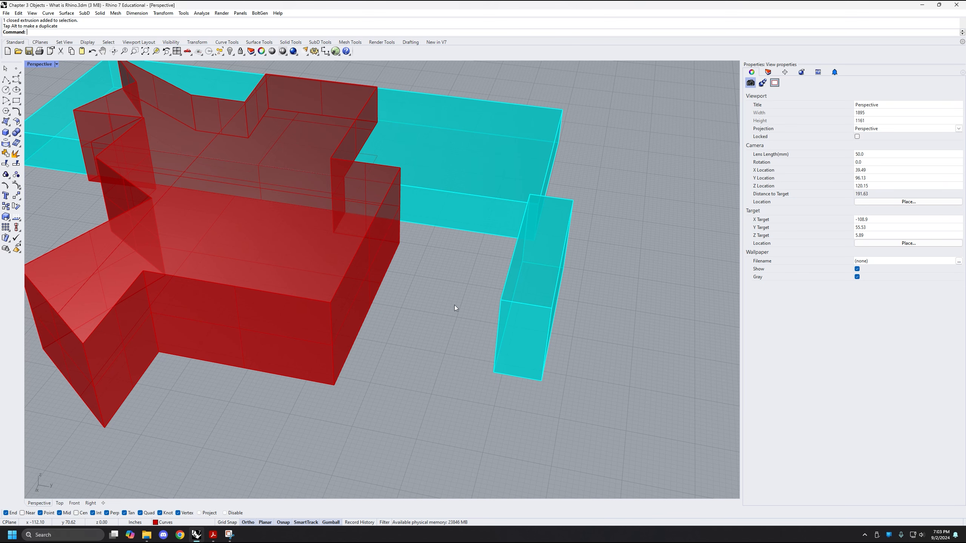
right_drag(455, 307, 426, 270)
Undo the small cyan box's last move, deselect it and examine its contact with the cut red solid
key(ctrl+z)
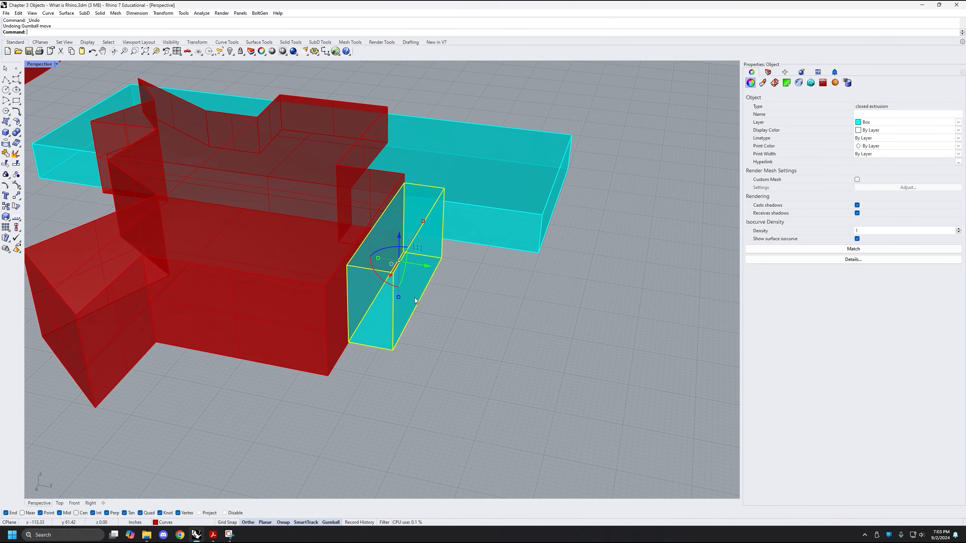
click(441, 330)
right_drag(443, 332, 412, 326)
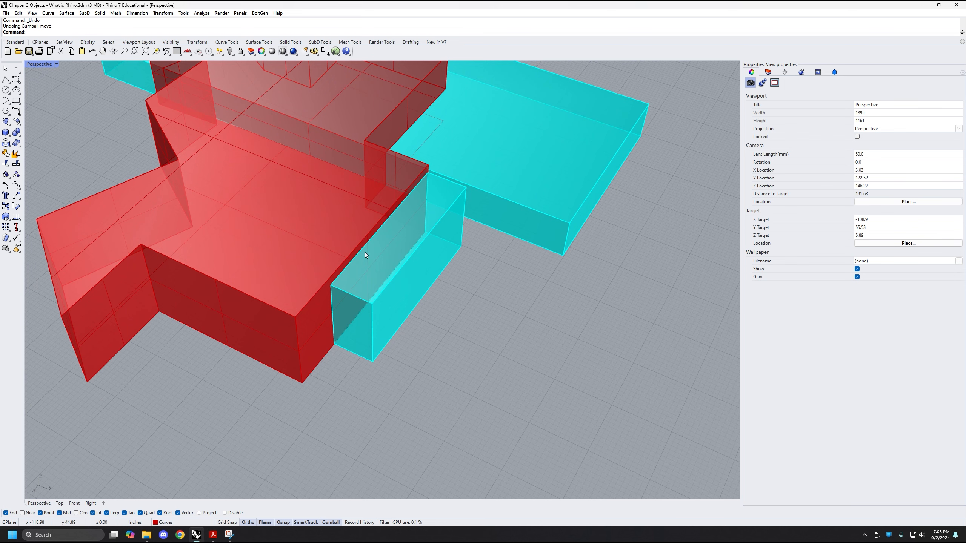
right_drag(375, 291, 458, 206)
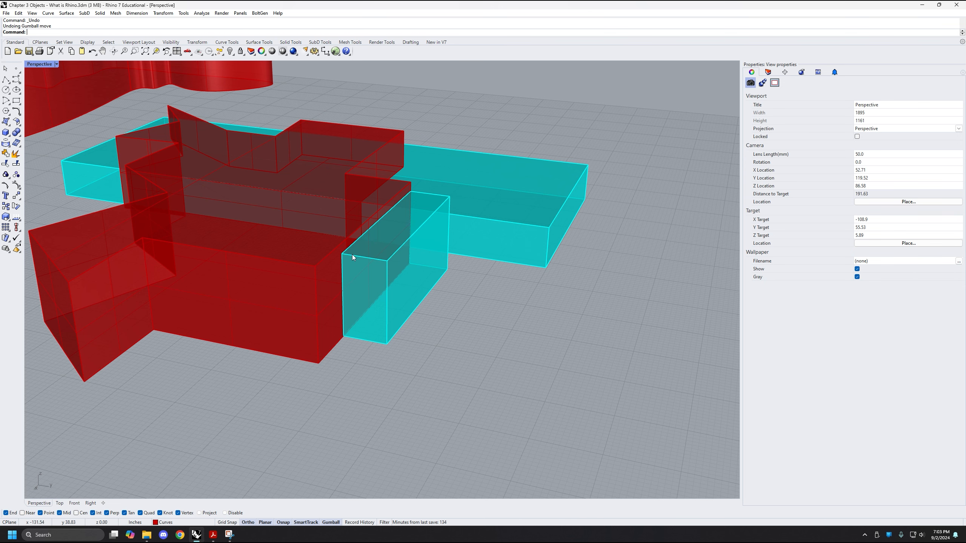
right_drag(431, 258, 452, 350)
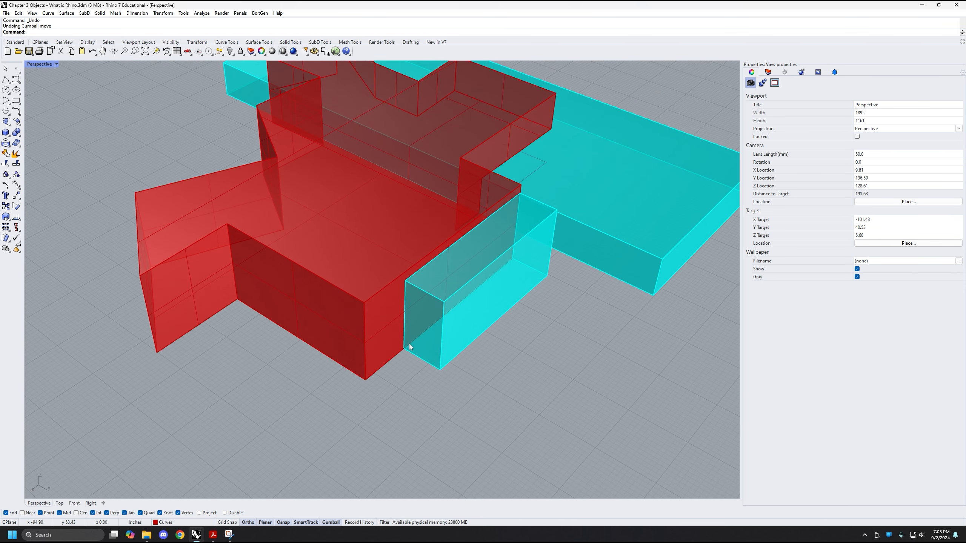
Run BooleanDifference on the cut red solid again, subtracting the adjoining small cyan box with DeleteInput=No, and deselect the solid
click(365, 334)
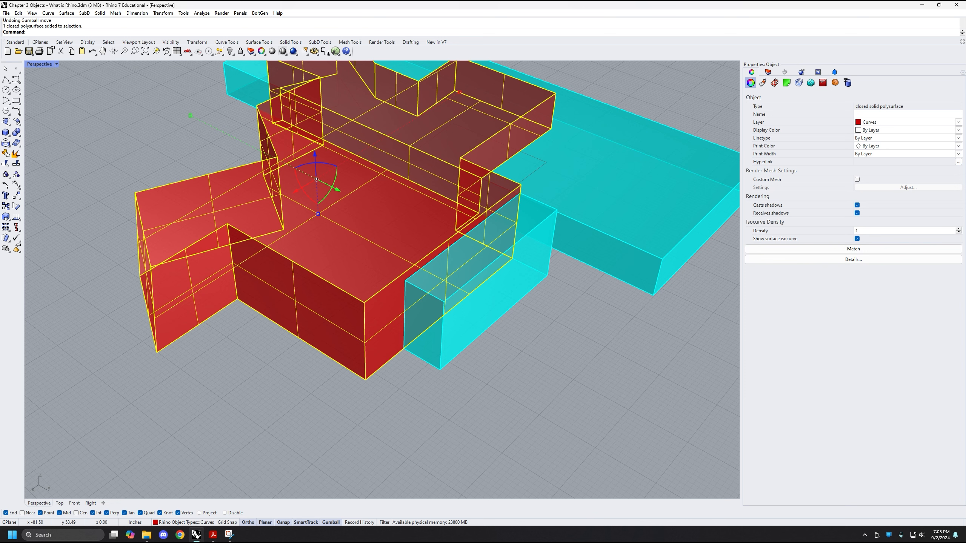
text(Boolean)
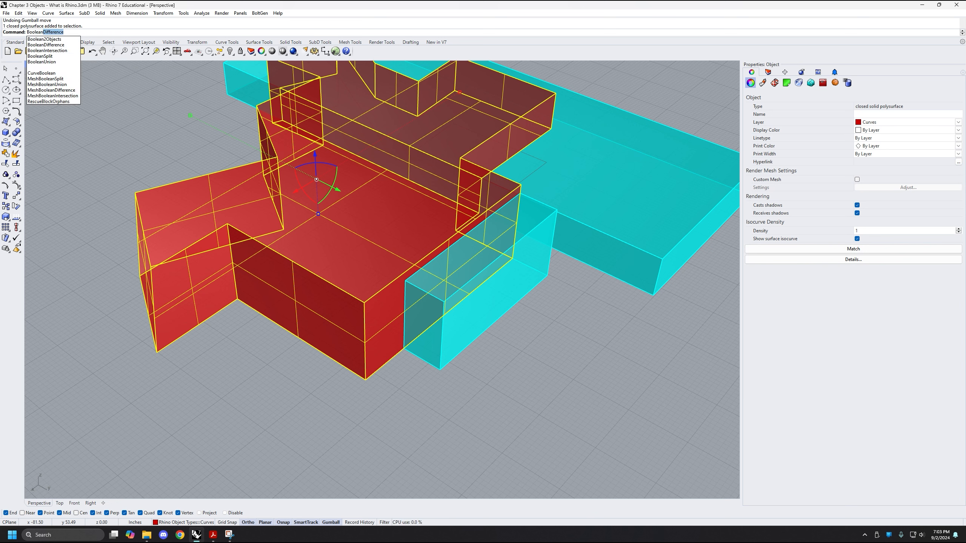
key(Return)
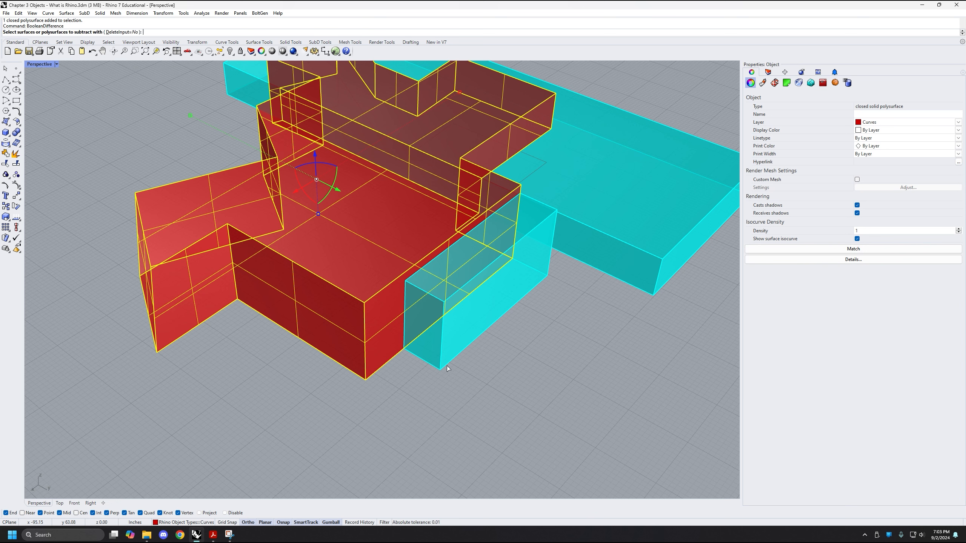
click(444, 358)
right_drag(558, 327, 577, 357)
key(Return)
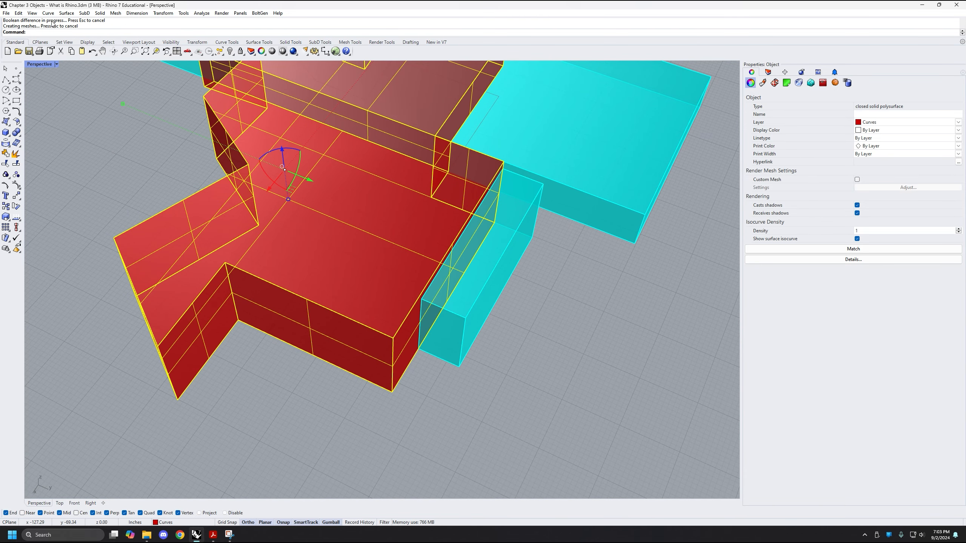
click(560, 363)
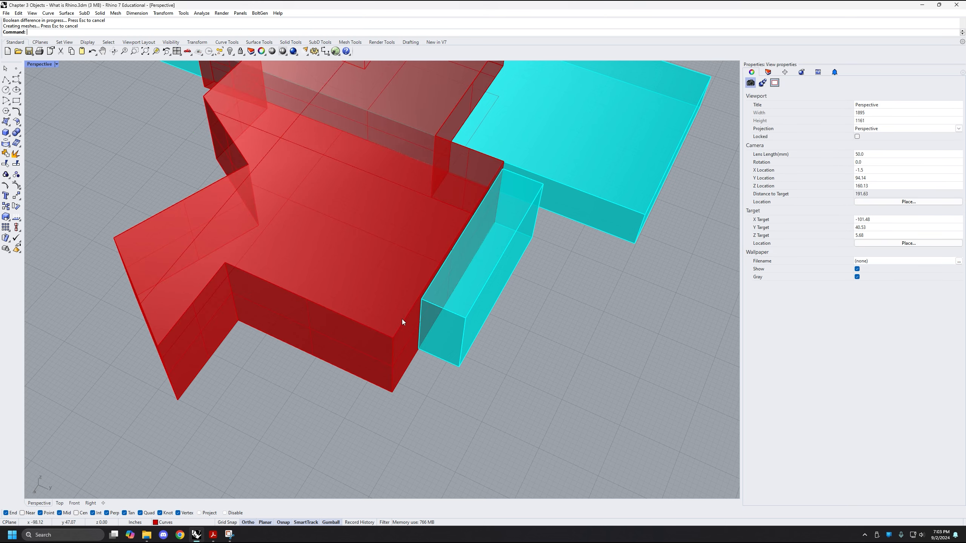
Move the small cyan box from its outer bottom corner to the cut red solid's nearest bottom corner so the two volumes overlap
right_drag(413, 367, 402, 343)
right_drag(489, 338, 477, 343)
scroll(510, 306, up, 2)
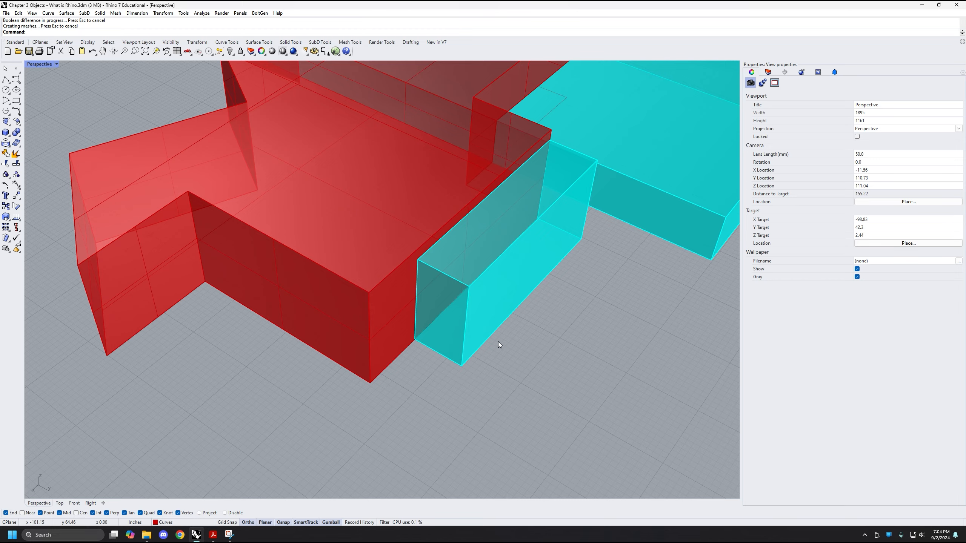
right_drag(498, 342, 484, 364)
click(441, 344)
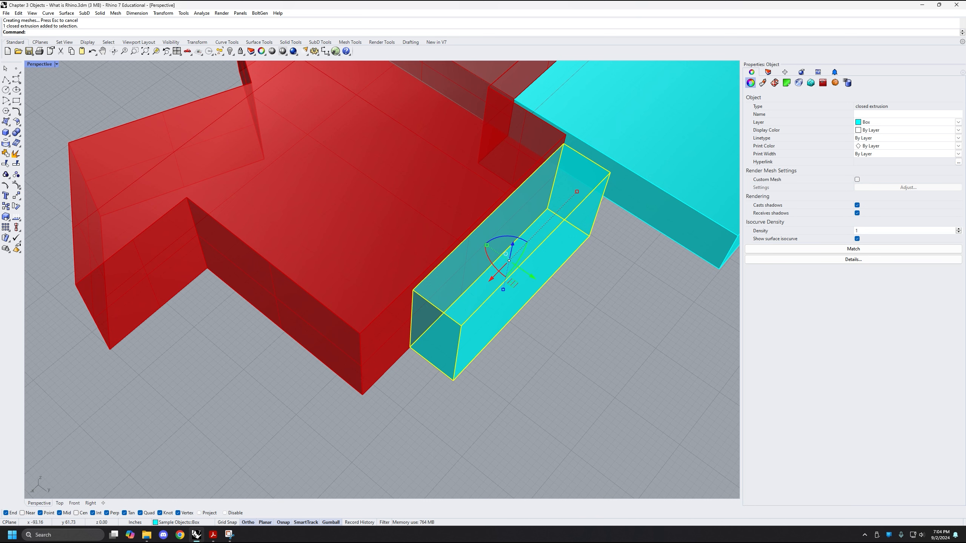
text(Move)
key(Return)
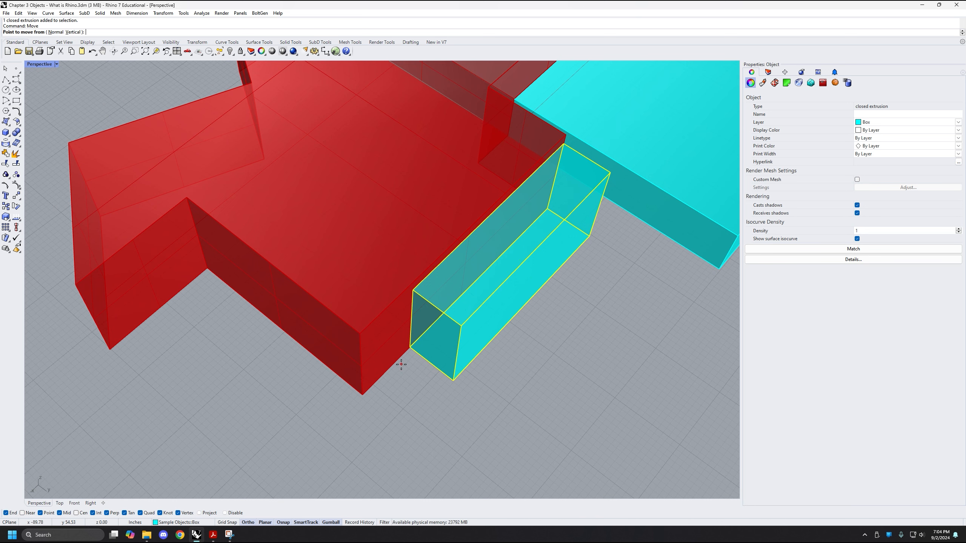
click(454, 381)
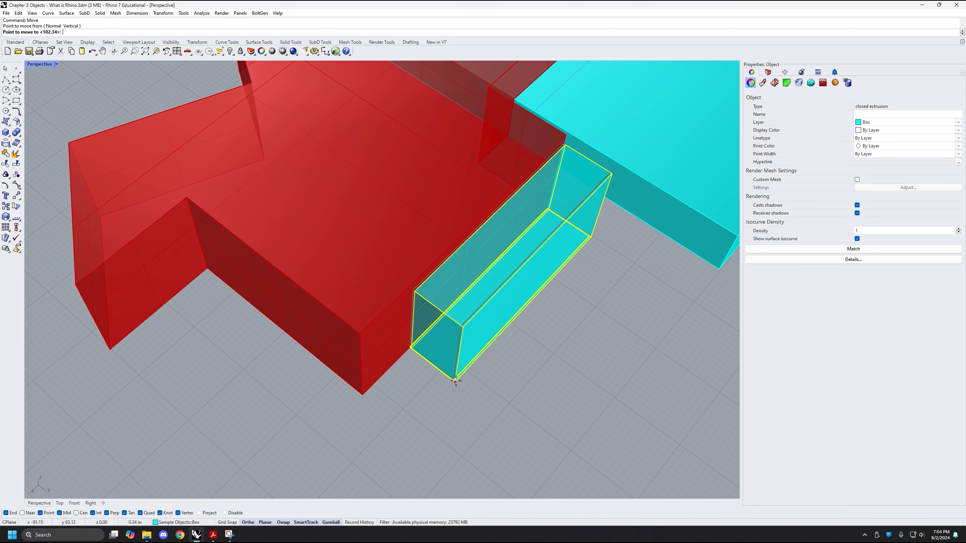
click(361, 393)
click(468, 358)
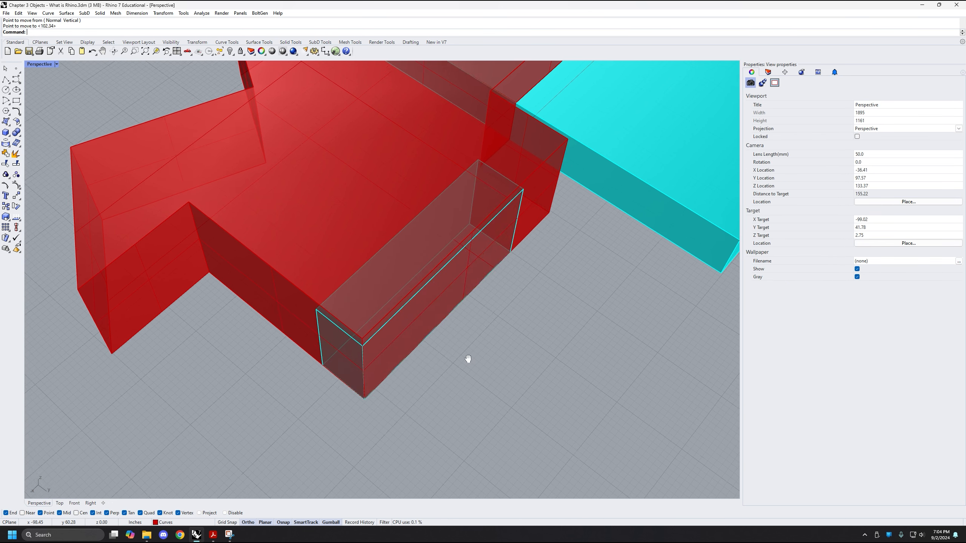
Subtract the overlapping small cyan box from the cut red solid using BooleanDifference with DeleteInput=No, examine the cut and undo it
right_drag(468, 358, 489, 377)
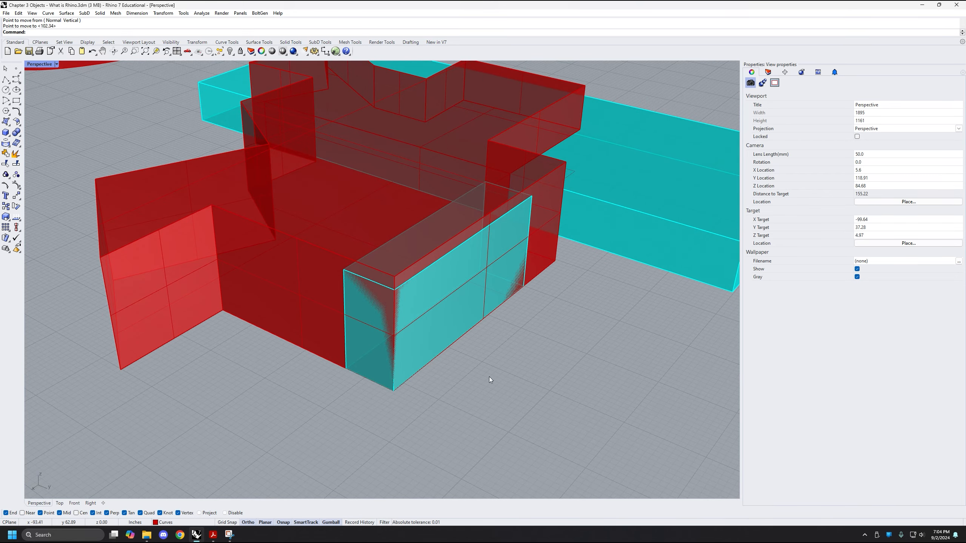
right_drag(485, 328, 393, 327)
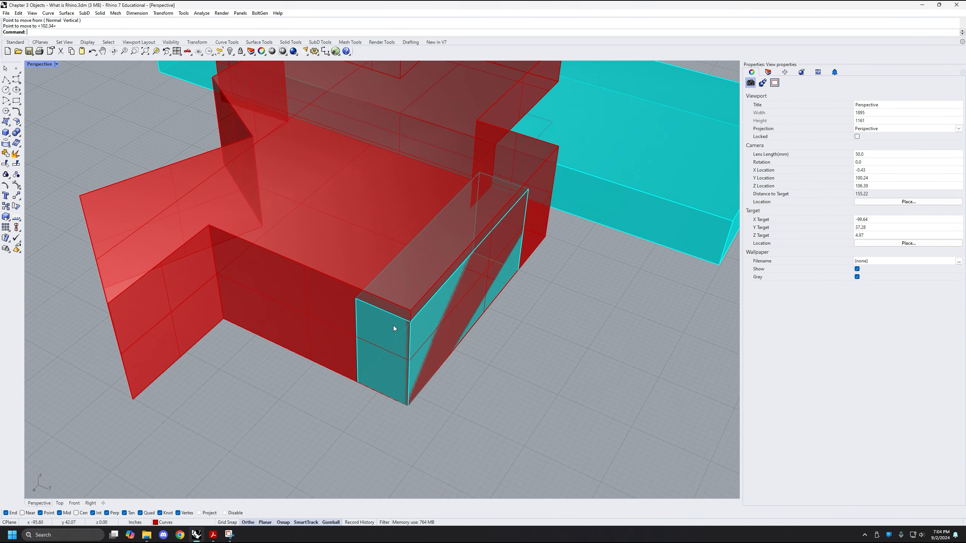
click(306, 335)
text(BooleanDifference)
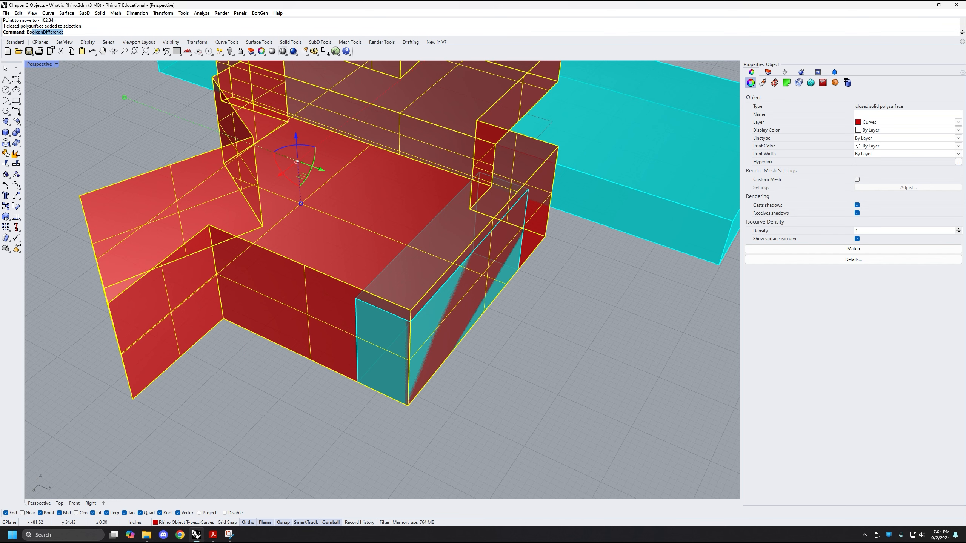
key(Return)
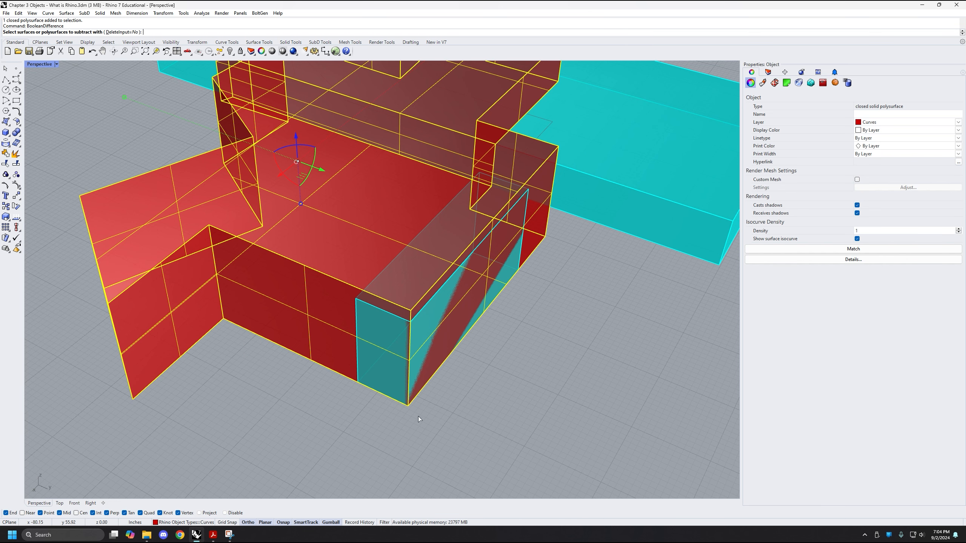
click(386, 373)
key(Return)
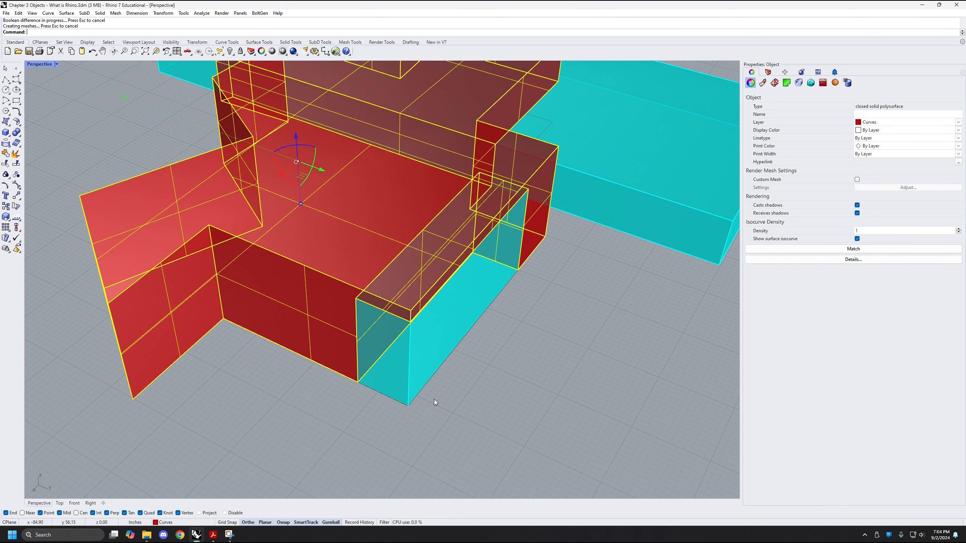
right_drag(434, 400, 483, 358)
right_drag(398, 380, 433, 401)
key(ctrl+z)
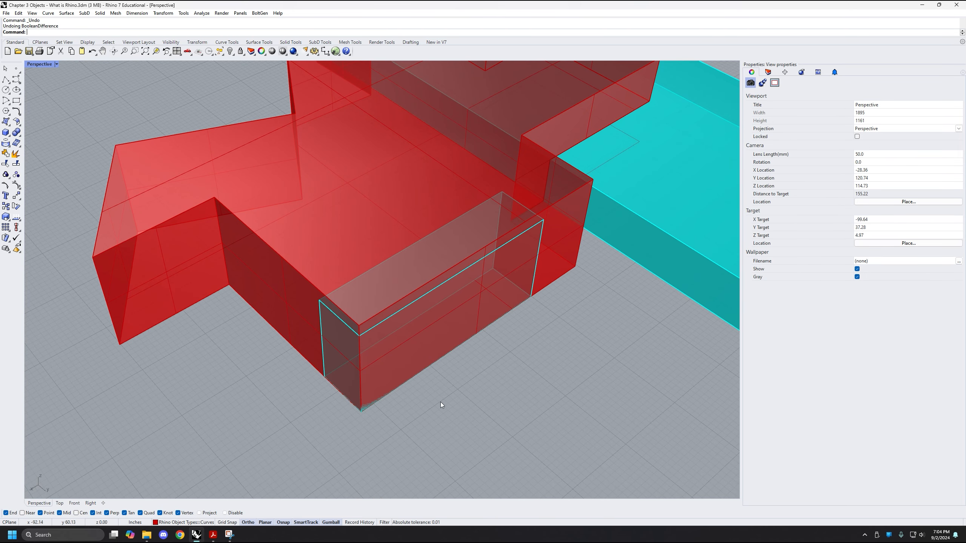
Select the small cyan box, examine how it overlaps the cut red solid's front corner, and clear the selection
click(350, 329)
scroll(390, 355, up, 3)
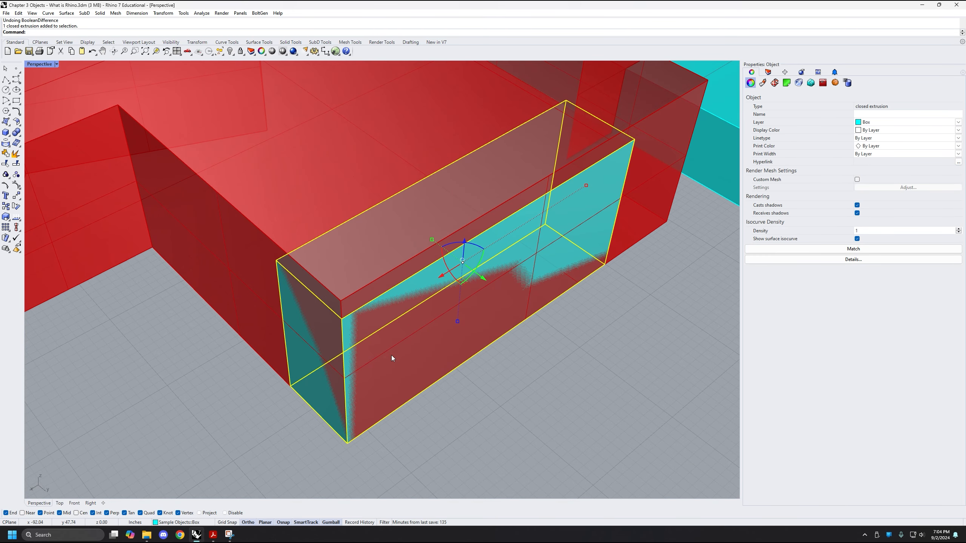
right_drag(495, 332, 502, 365)
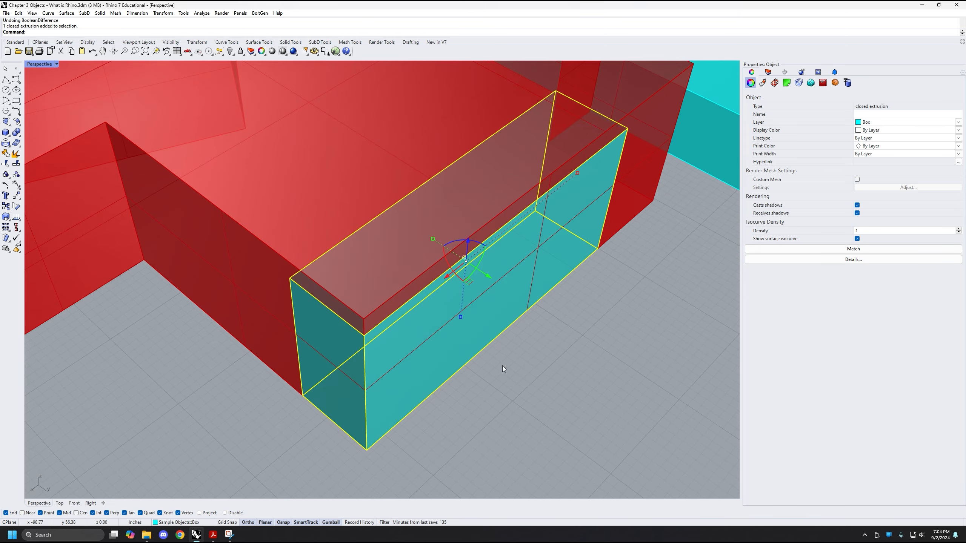
right_drag(469, 409, 405, 393)
scroll(503, 397, down, 5)
key(Escape)
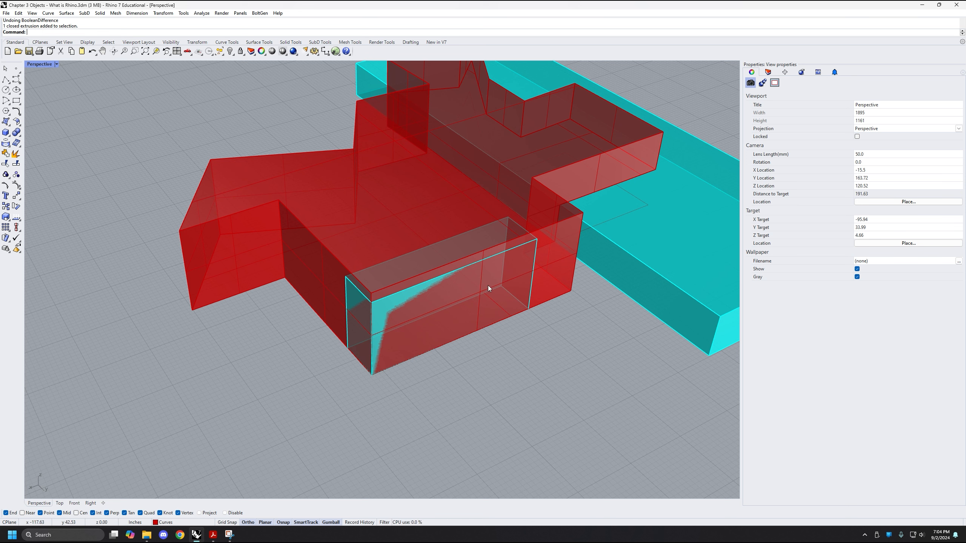
right_drag(487, 286, 518, 289)
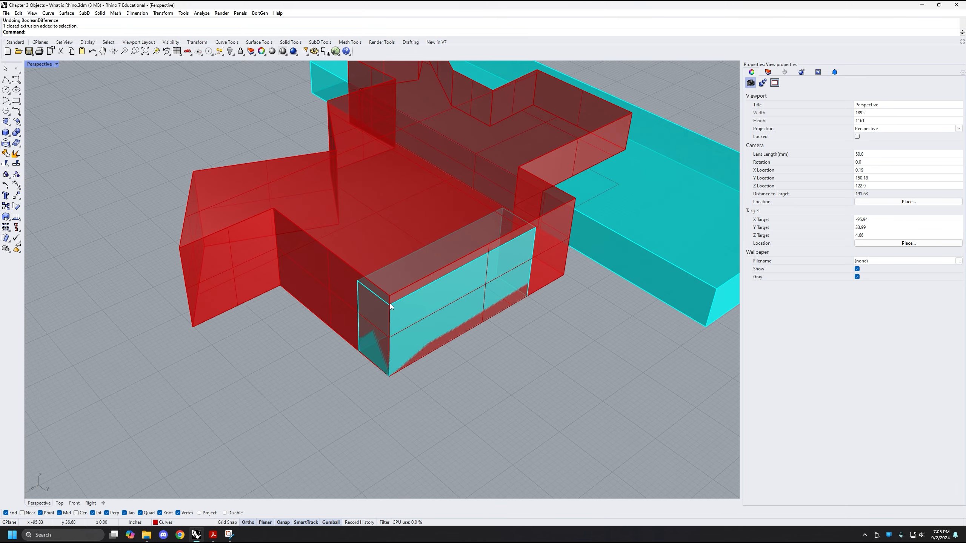
scroll(390, 303, up, 4)
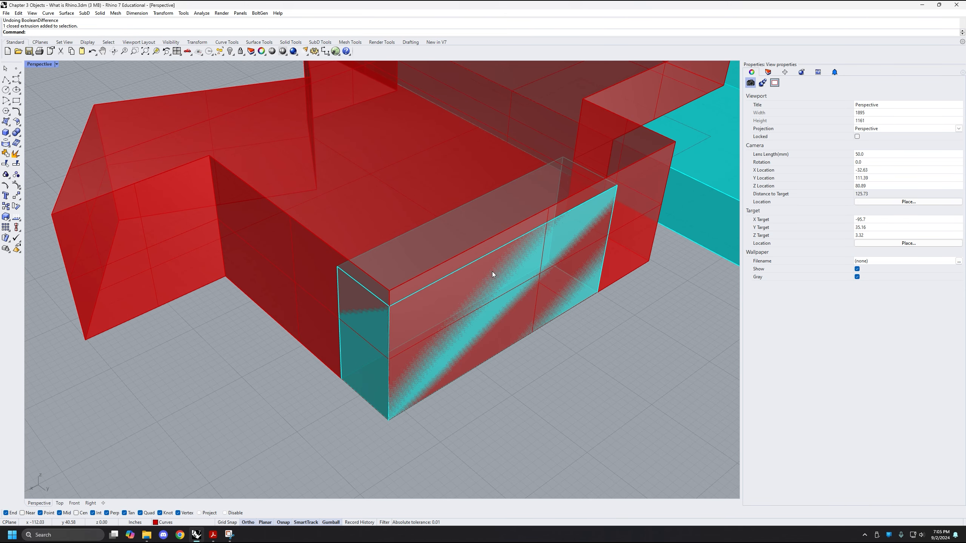
Move the small cyan box's outer upper edge from its near corner up to the cut red solid's matching top corner
ctrl+shift+click(462, 267)
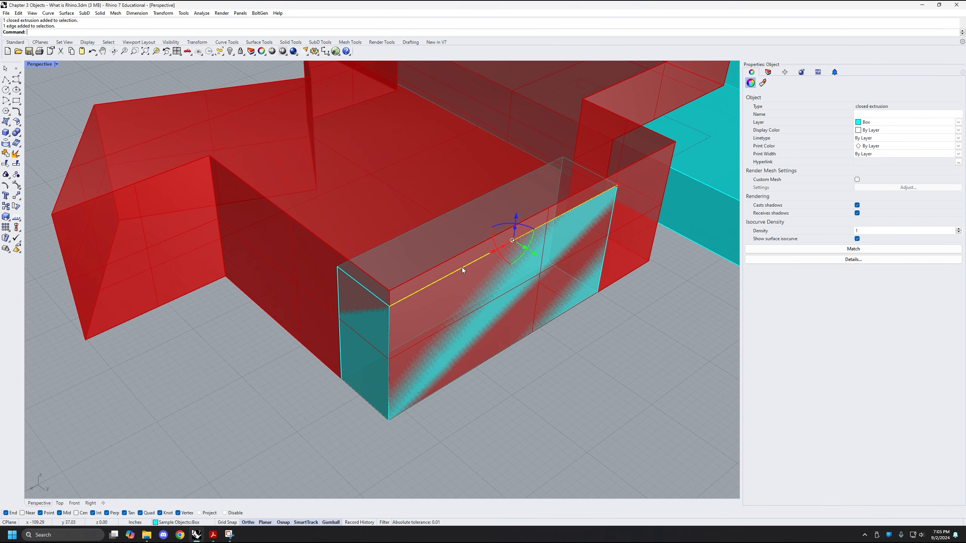
text(move)
key(Return)
click(388, 307)
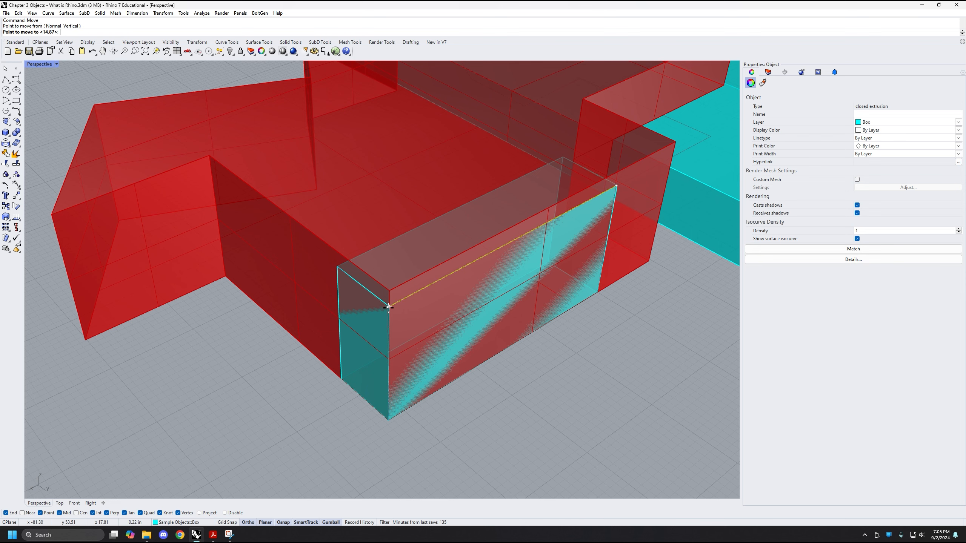
click(510, 338)
right_drag(510, 338, 451, 294)
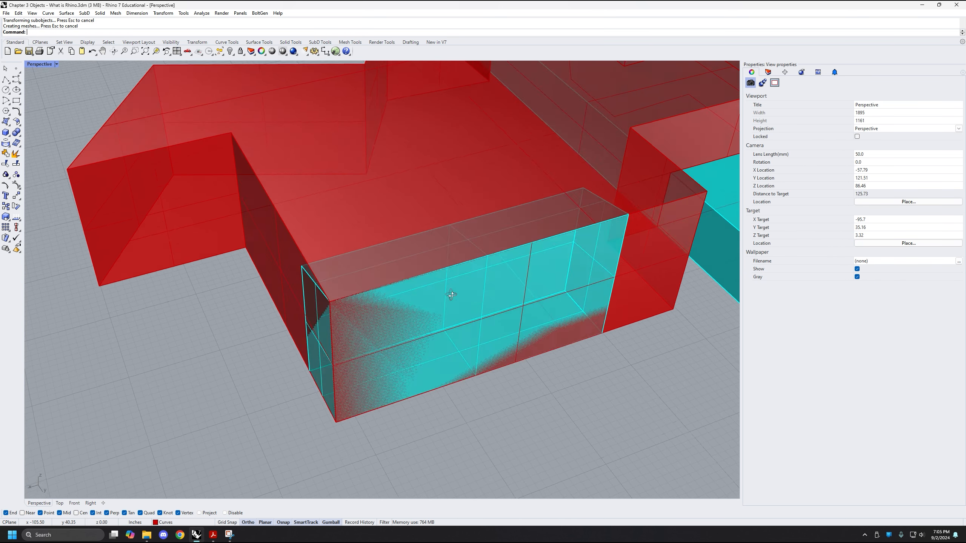
Subtract the reshaped small cyan box from the cut red solid using BooleanDifference with DeleteInput=No, examine the cut and undo it
click(362, 206)
text(boo)
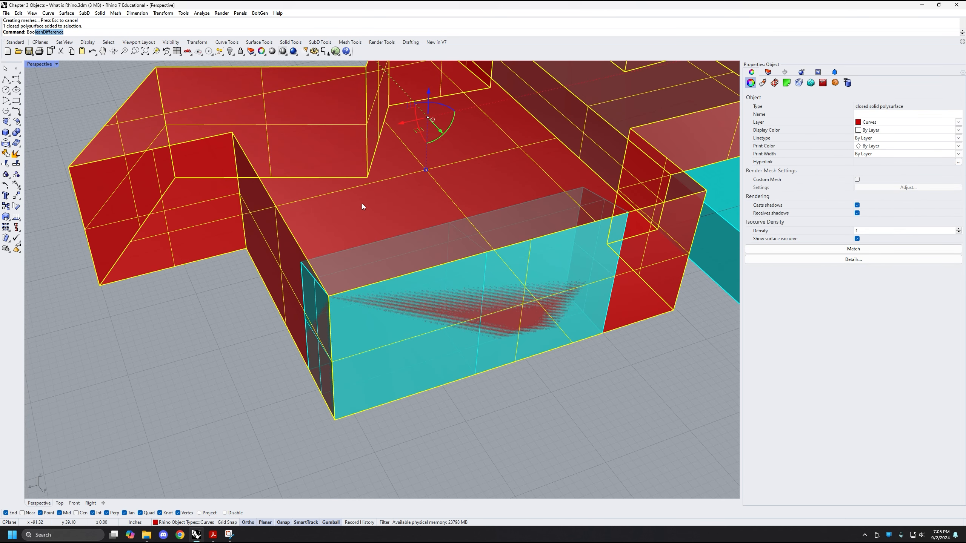
key(Return)
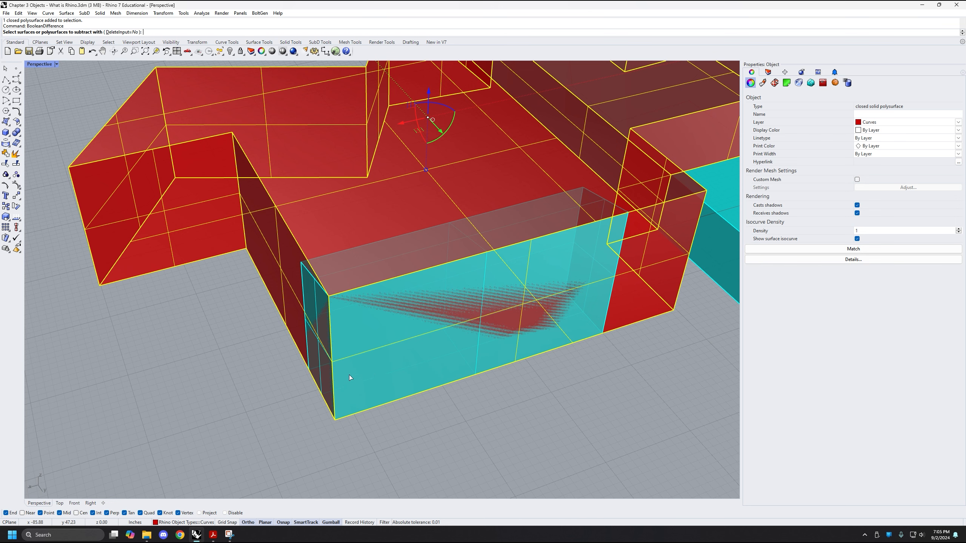
click(377, 370)
key(Return)
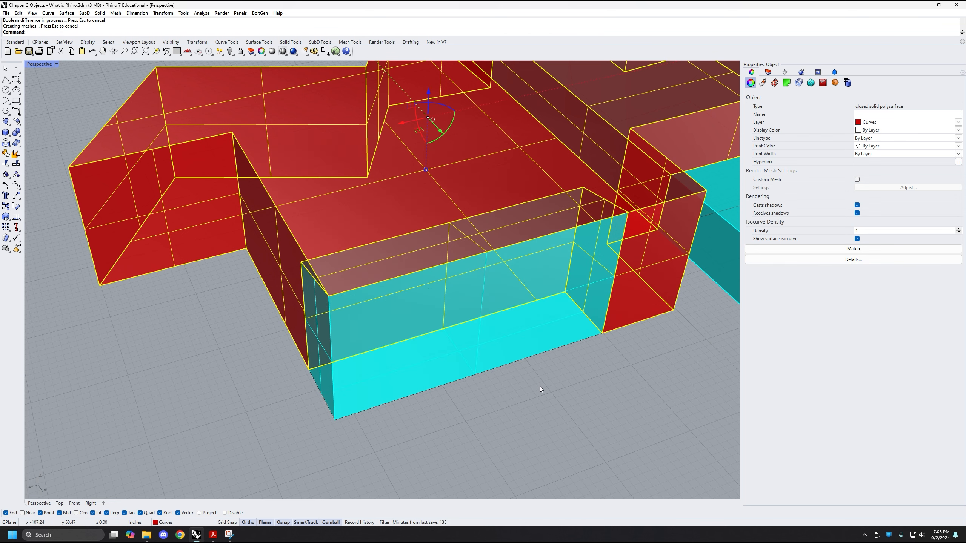
click(540, 387)
right_drag(589, 363, 531, 341)
key(ctrl+z)
key(Escape)
Delete the small cyan box polysurface at the red solid's front corner
scroll(474, 319, down, 6)
click(397, 316)
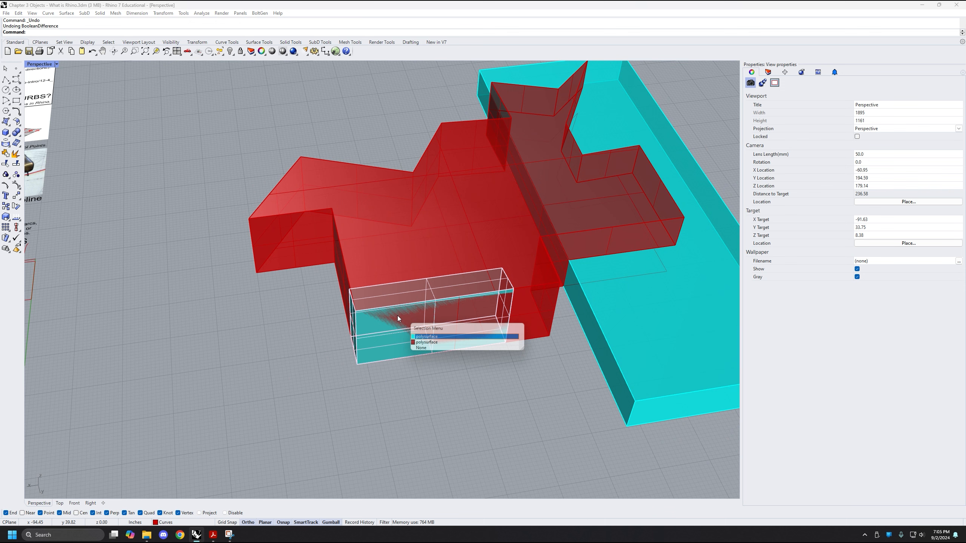
click(458, 337)
key(Delete)
right_drag(452, 379, 345, 377)
scroll(419, 397, down, 4)
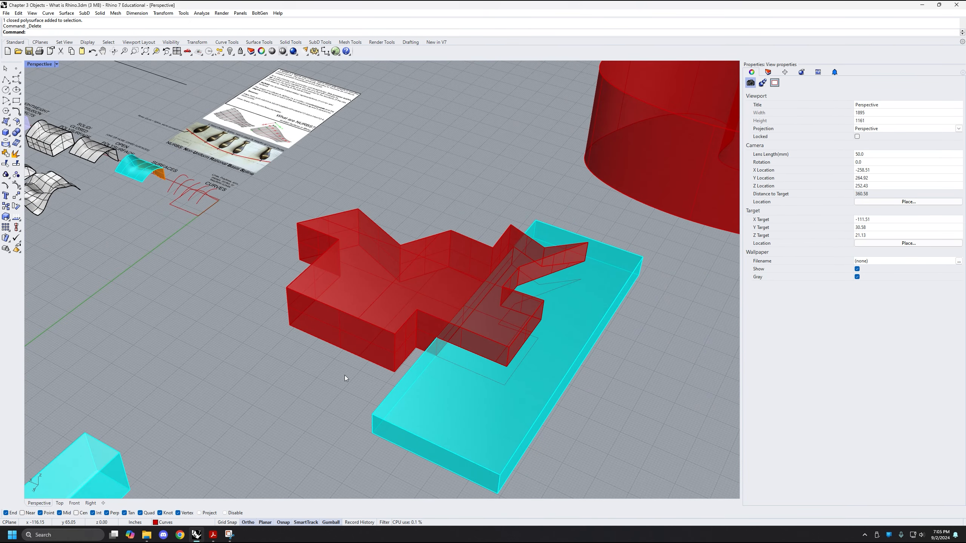
Move the large flat cyan box away from the red solid with the gumball, examine the cut beneath it, and undo the move
scroll(344, 375, down, 3)
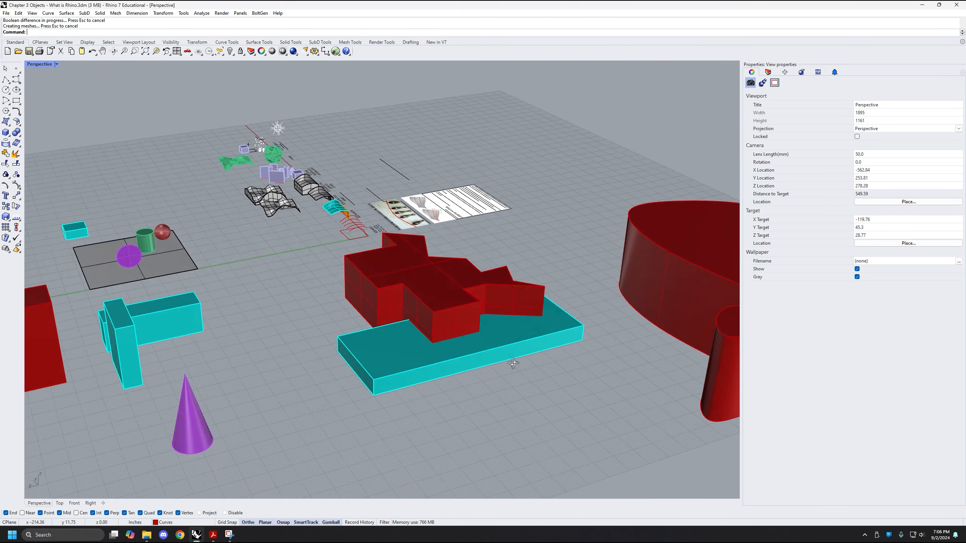
scroll(517, 337, up, 3)
click(517, 336)
right_drag(424, 346, 397, 322)
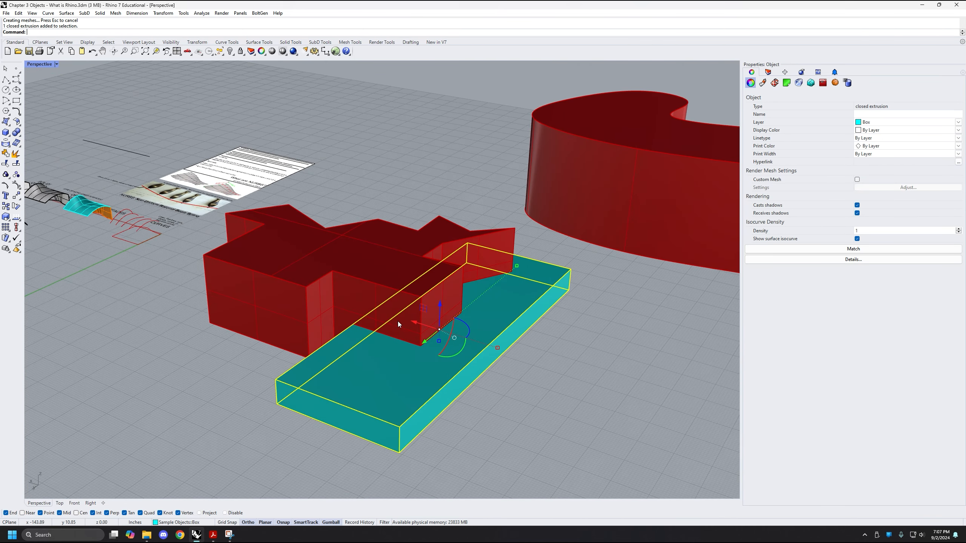
drag(412, 322, 549, 361)
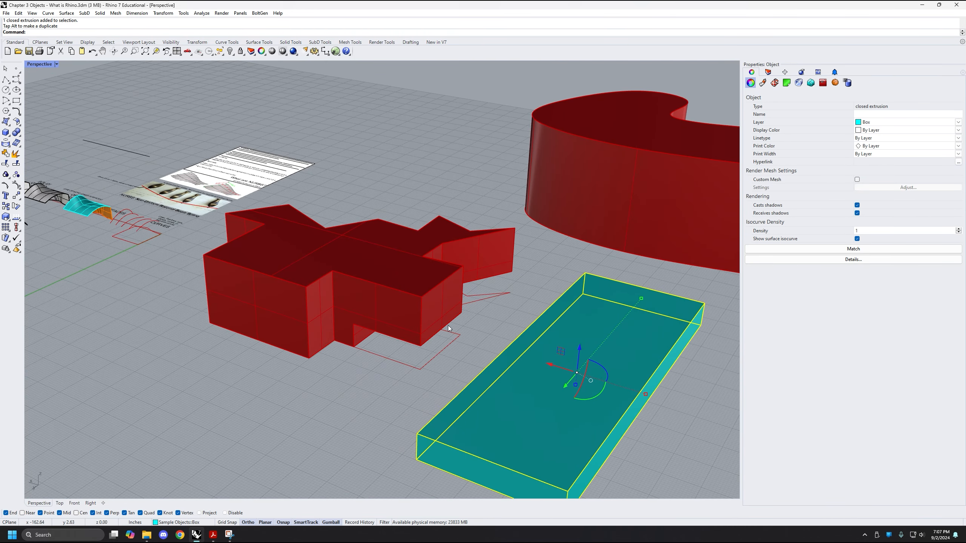
right_drag(449, 325, 390, 313)
key(ctrl+z)
Move the upright cyan box near the purple cone with the gumball so it meets the long cyan box beside it
scroll(392, 316, down, 4)
click(466, 362)
right_drag(466, 363, 444, 381)
shift+right_drag(444, 381, 465, 351)
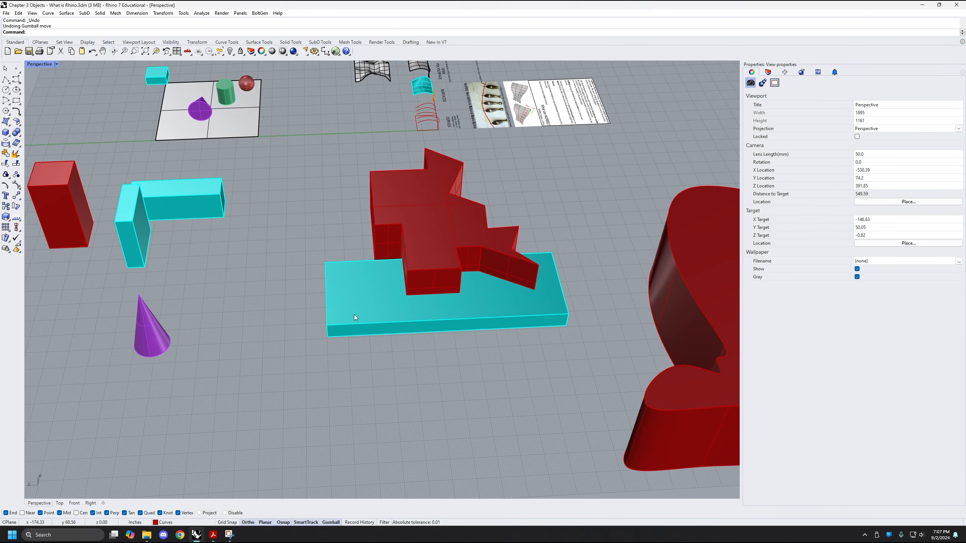
right_drag(354, 314, 418, 340)
scroll(382, 305, down, 1)
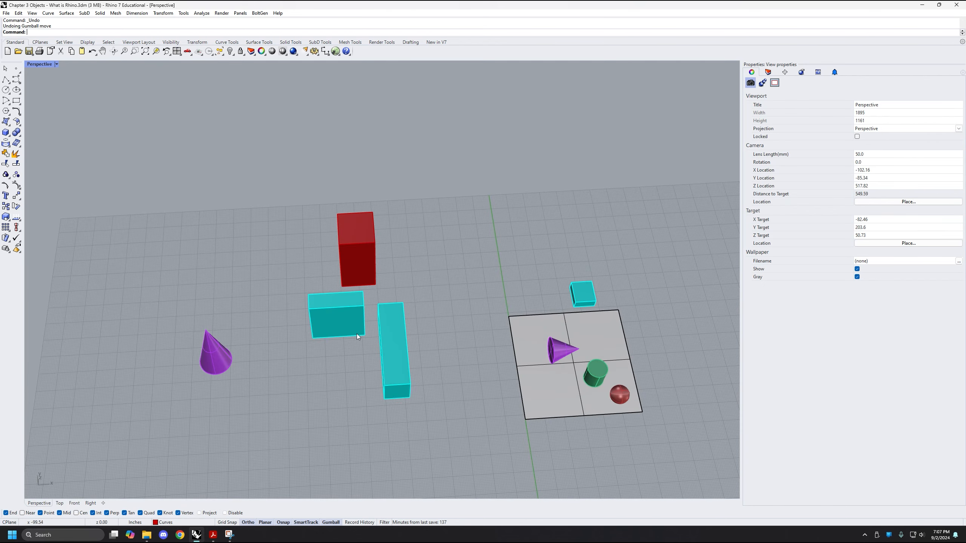
click(353, 328)
scroll(323, 323, up, 4)
right_drag(317, 323, 371, 234)
drag(385, 213, 389, 261)
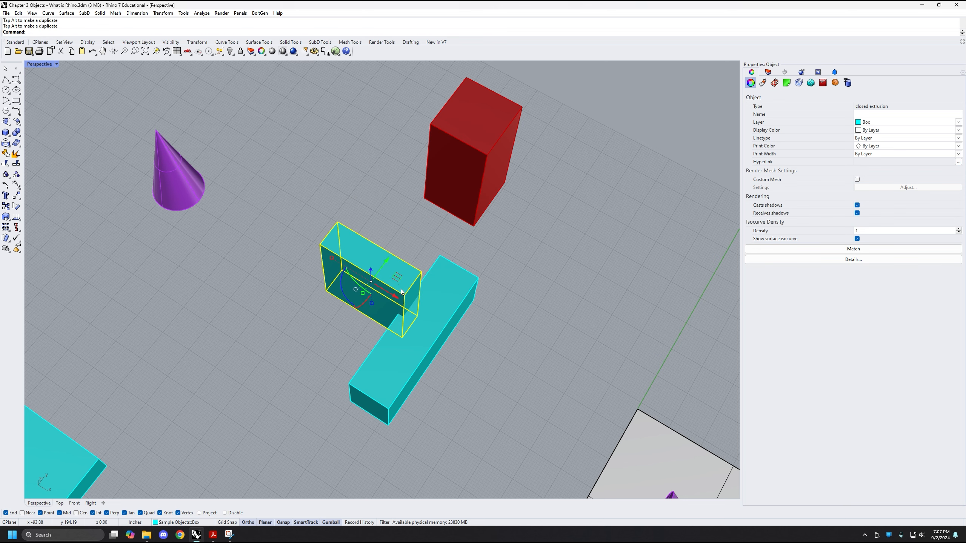
Shift the upright cyan box slightly further along the gumball's X axis so it overlaps the long cyan box
drag(394, 295, 407, 303)
shift+right_drag(392, 341, 476, 326)
scroll(416, 302, up, 4)
scroll(357, 334, up, 2)
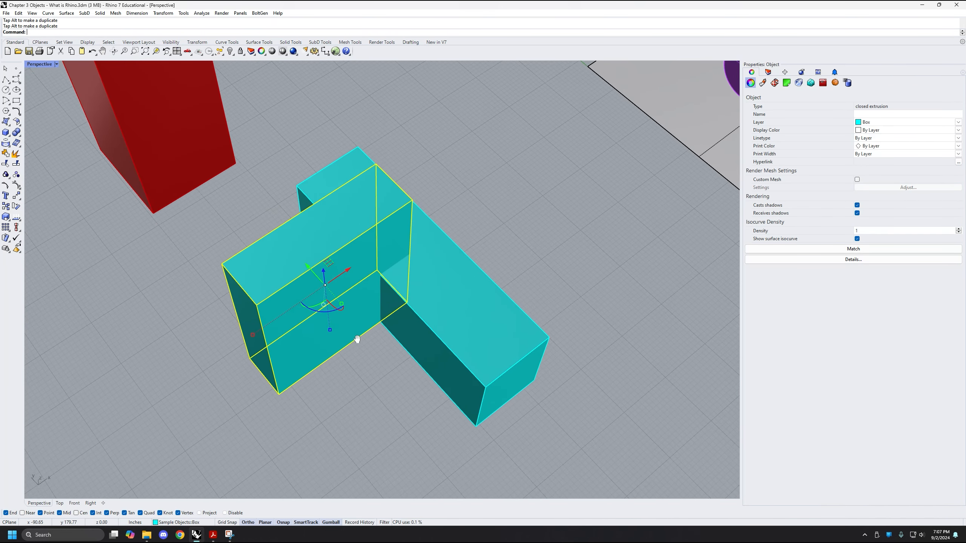
drag(348, 266, 353, 264)
right_drag(397, 335, 467, 219)
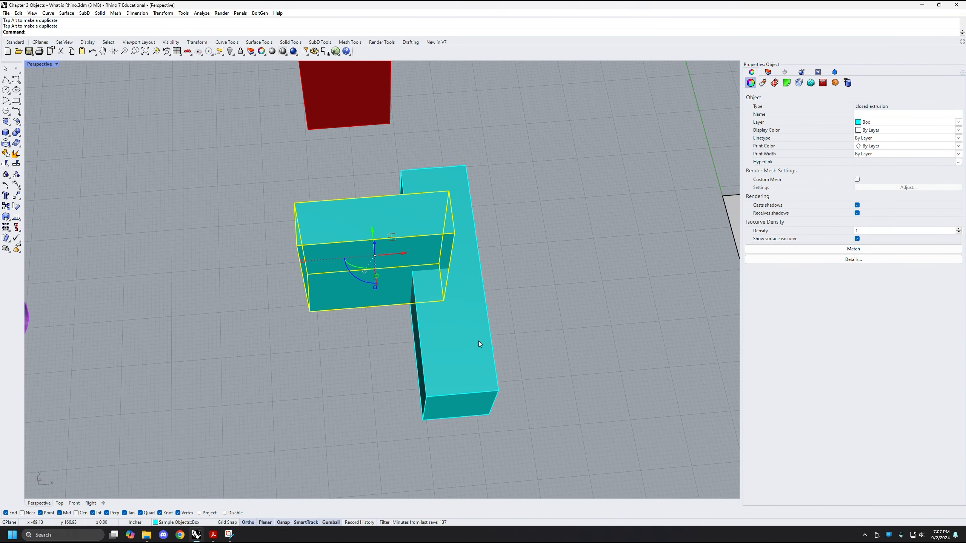
Select the two overlapping cyan boxes in turn to check whether they are separate objects, and clear the selection
right_drag(479, 344, 506, 338)
right_drag(432, 314, 411, 301)
click(460, 359)
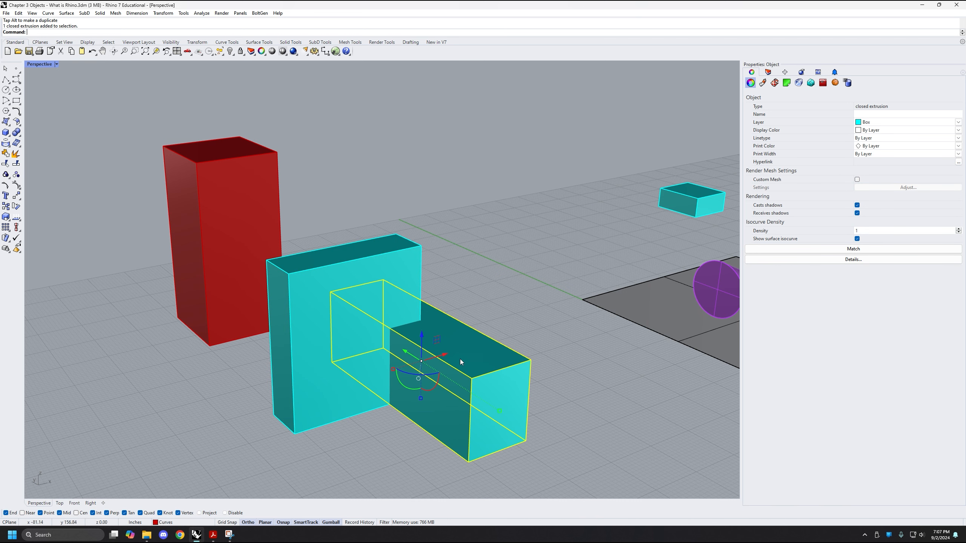
click(375, 255)
click(501, 391)
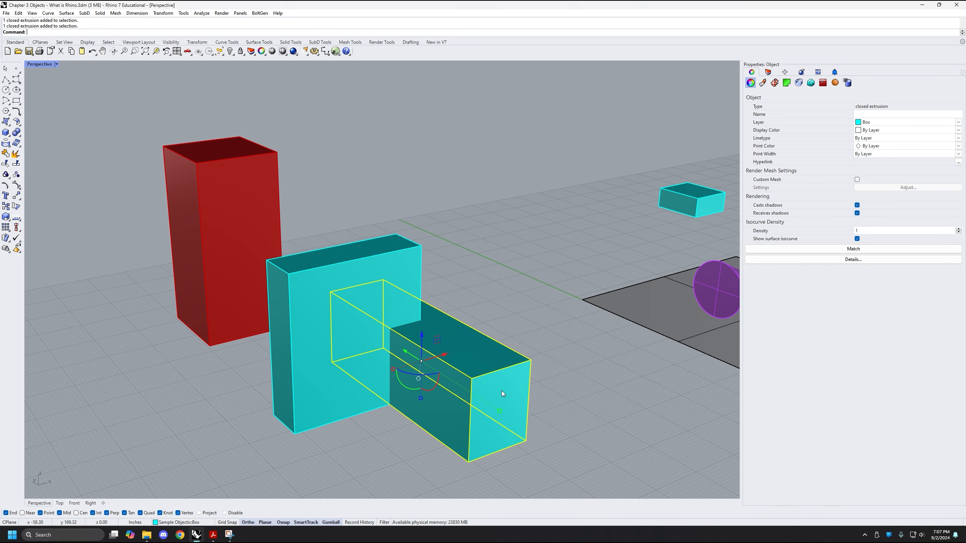
click(445, 298)
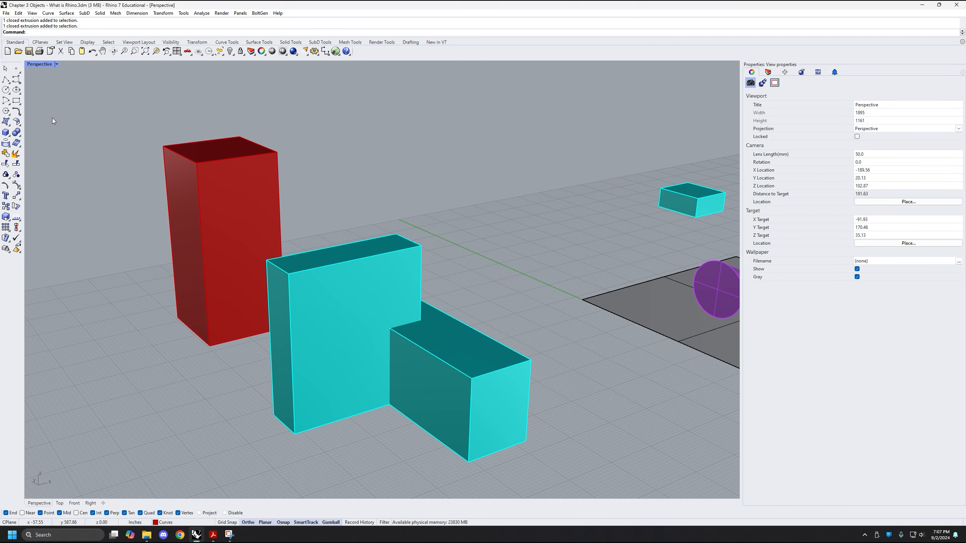
Combine the upright cyan box and the long cyan box using BooleanUnion
click(17, 131)
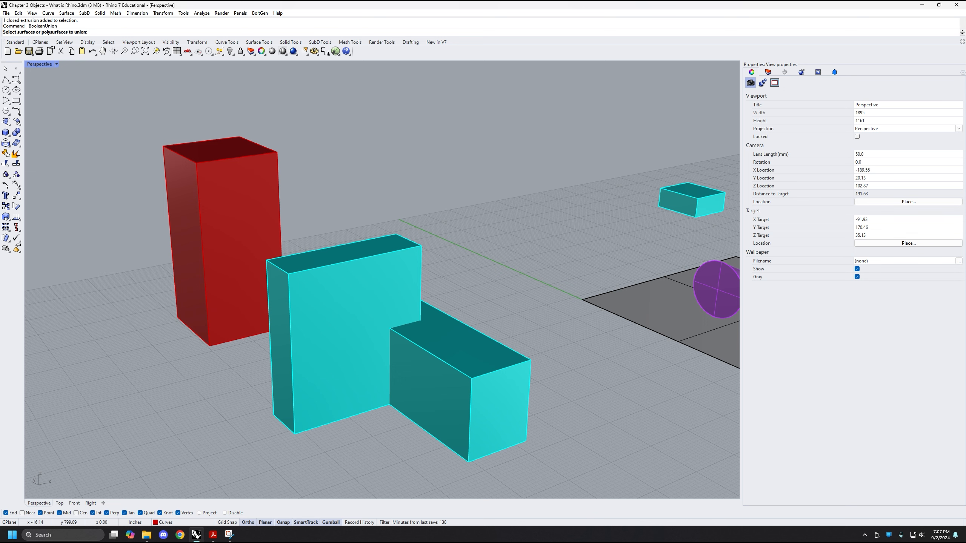
click(353, 282)
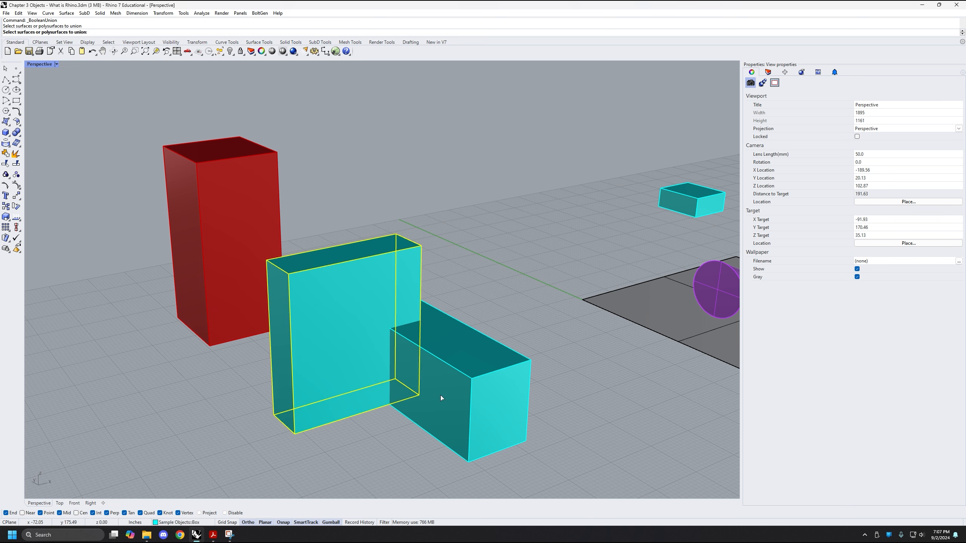
click(508, 375)
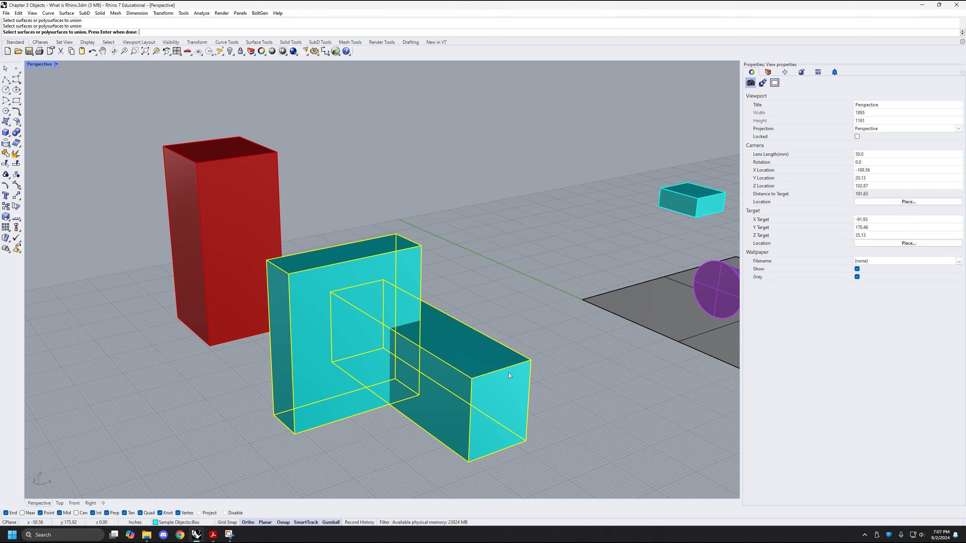
key(Return)
right_drag(425, 410, 410, 298)
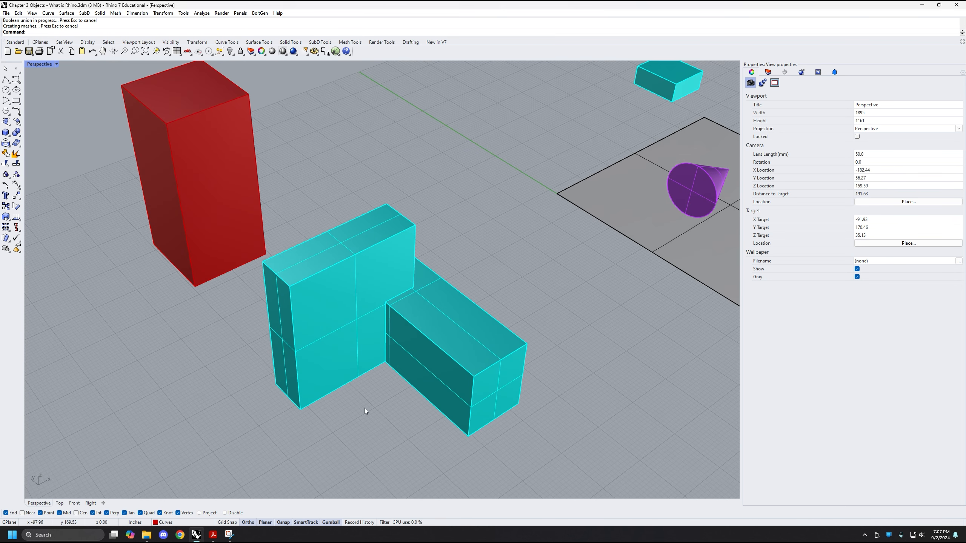
right_drag(461, 293, 387, 297)
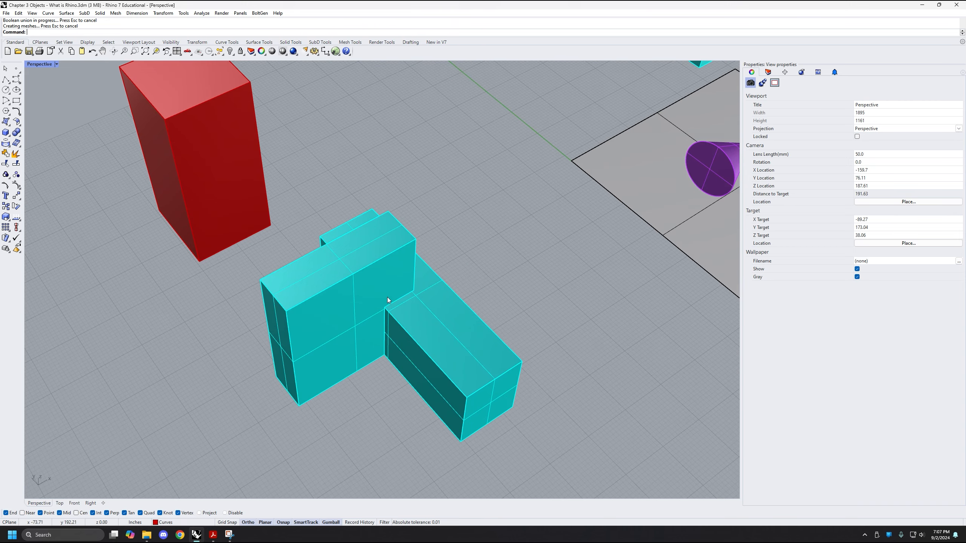
Select the combined cyan solid to check its object type, deselect it and examine its underside
click(344, 355)
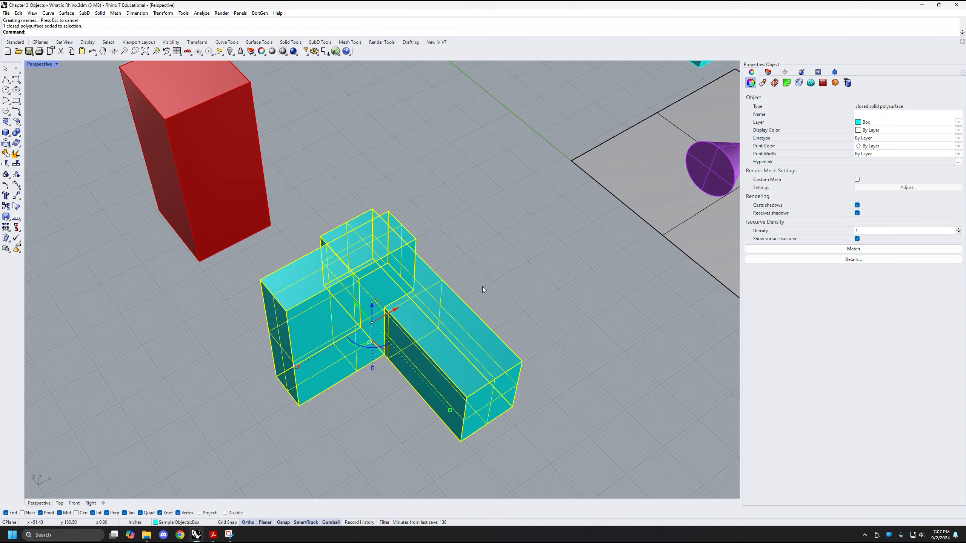
right_drag(363, 352, 539, 291)
click(556, 293)
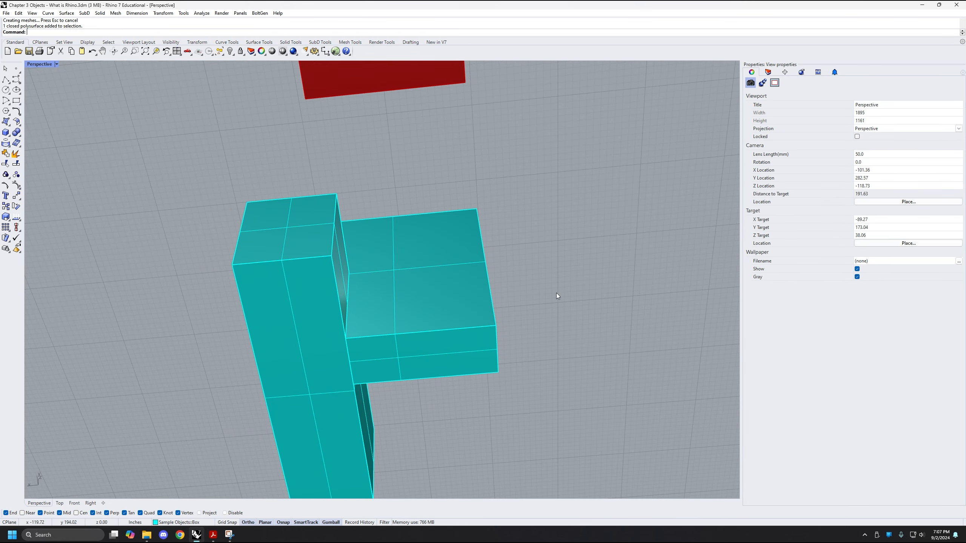
right_drag(339, 344, 481, 264)
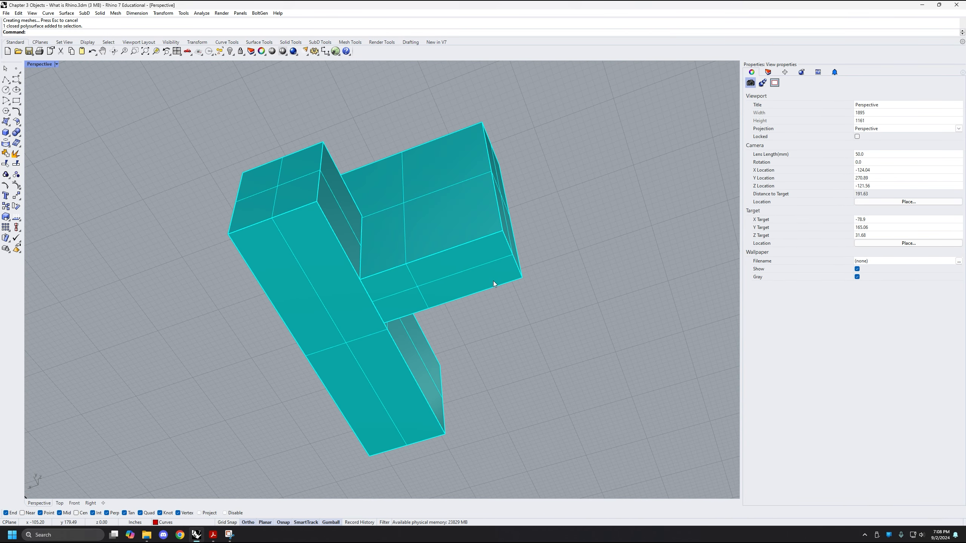
scroll(493, 281, down, 4)
right_drag(532, 266, 471, 374)
shift+right_drag(472, 375, 311, 301)
Examine the joint of the combined cyan solid from above and select the solid to inspect its merged edges
scroll(439, 314, down, 4)
scroll(258, 280, up, 4)
shift+right_drag(312, 300, 373, 338)
scroll(468, 328, up, 4)
shift+right_drag(433, 346, 481, 338)
right_drag(518, 357, 452, 312)
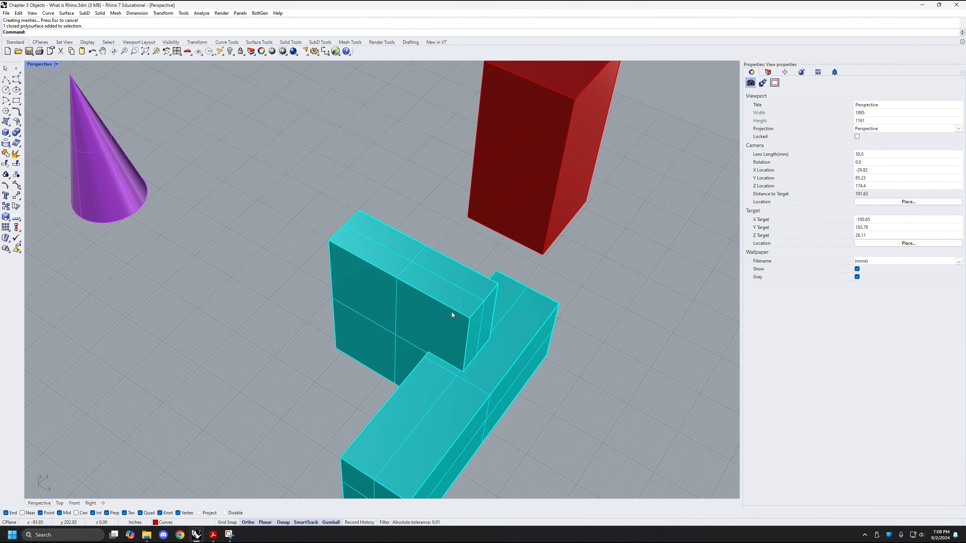
scroll(489, 329, down, 4)
right_drag(464, 377, 434, 352)
scroll(340, 272, up, 4)
click(341, 274)
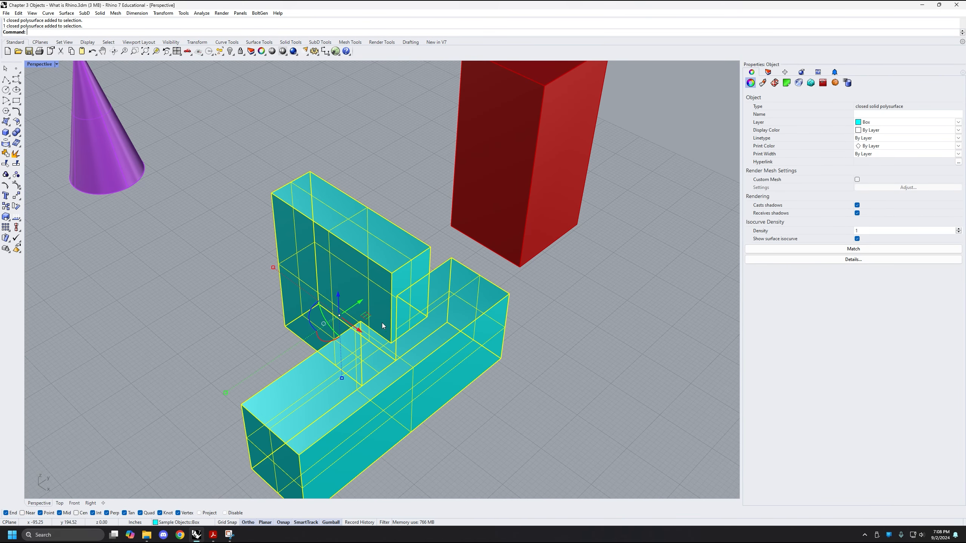
scroll(344, 331, down, 4)
right_drag(323, 329, 375, 357)
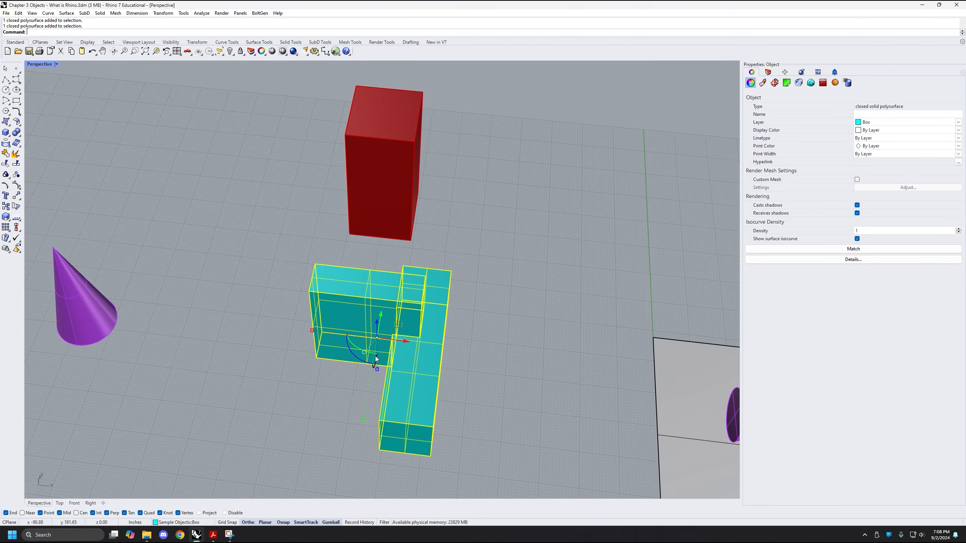
Explode the combined cyan solid into separate surfaces and clear the selection
right_drag(338, 401, 417, 405)
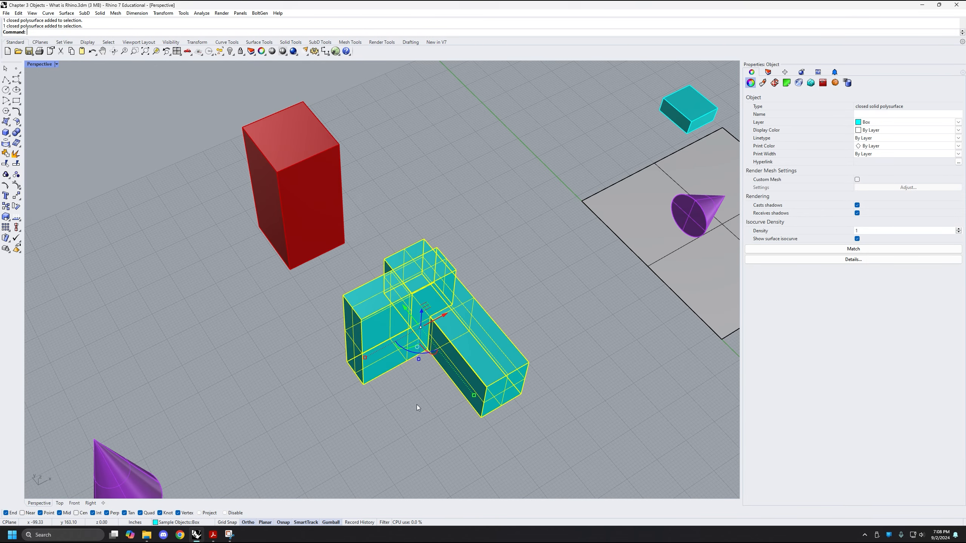
text(Explode)
key(Return)
click(415, 389)
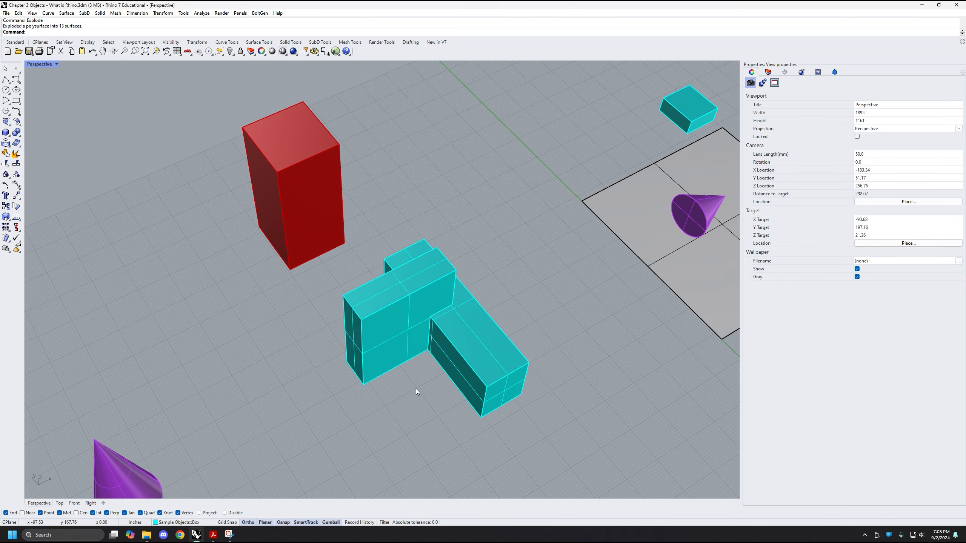
Select individual faces of the exploded cyan shape in turn to check their object types, including the long box's notched top face
shift+right_drag(448, 322, 426, 326)
click(386, 355)
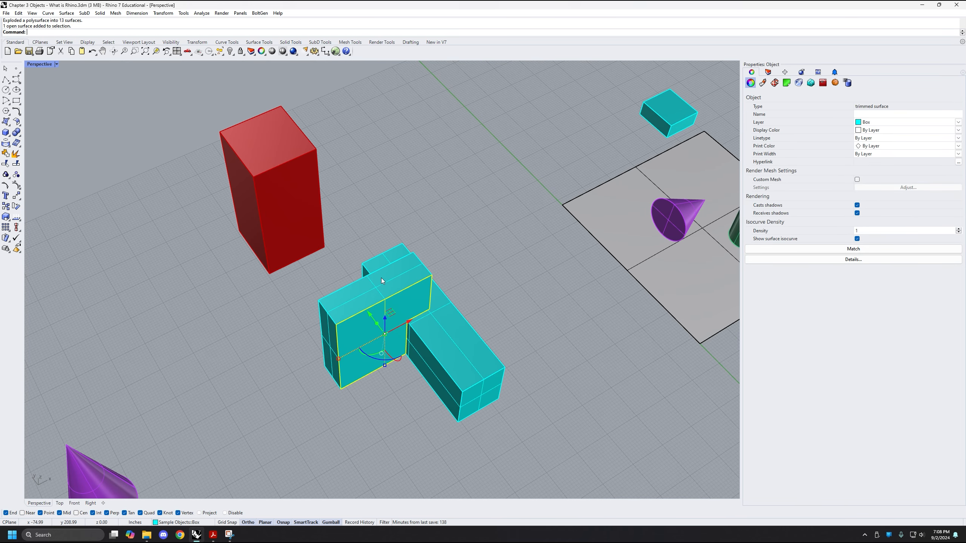
scroll(418, 363, up, 2)
click(409, 417)
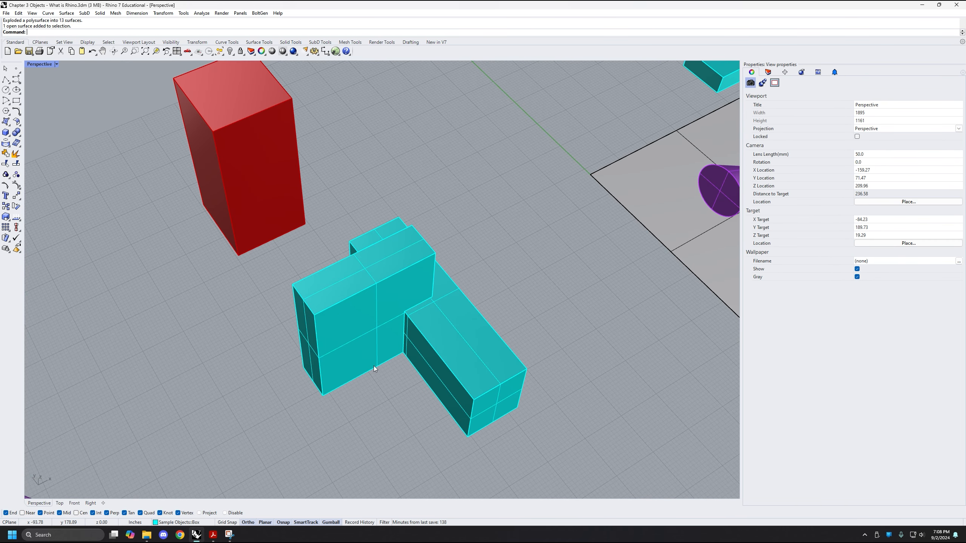
click(353, 335)
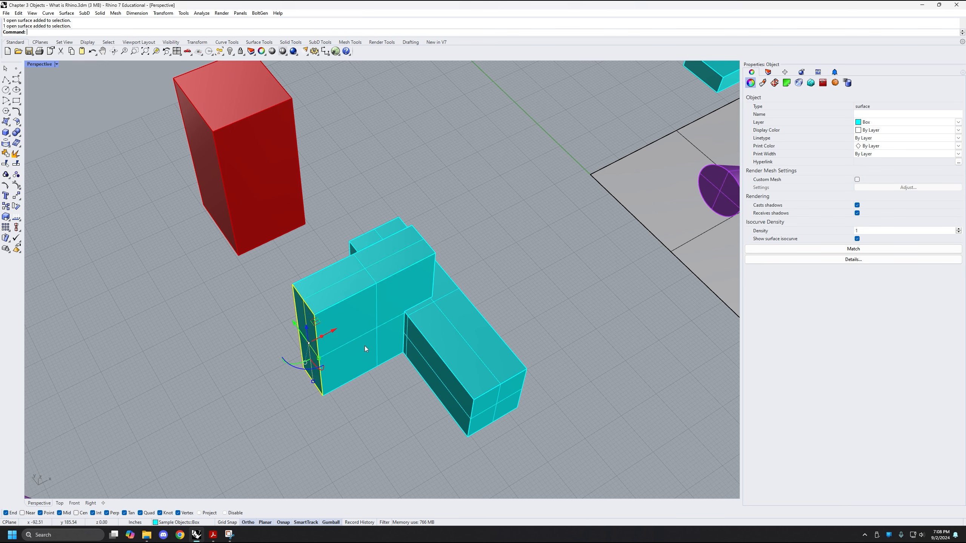
right_drag(448, 353, 468, 369)
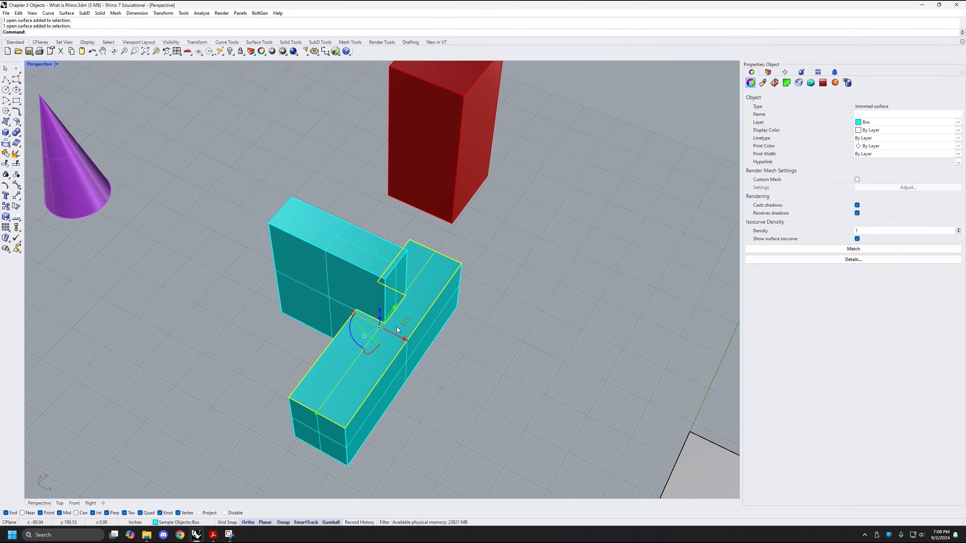
Move the long cyan box's top, bottom, near end and inner side faces away from the shape to open it up
drag(405, 341, 472, 357)
right_drag(473, 357, 348, 371)
click(403, 346)
drag(423, 380, 433, 382)
click(386, 406)
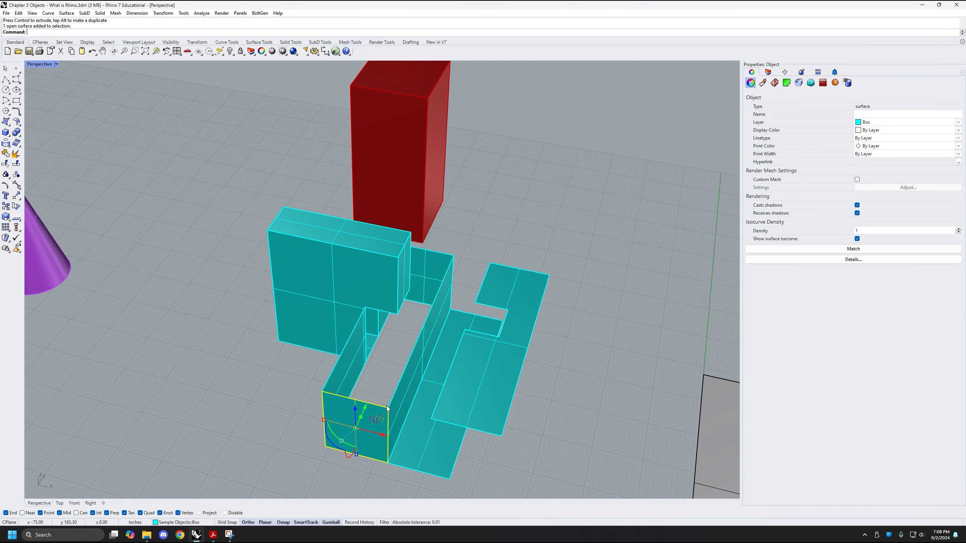
drag(365, 411, 351, 438)
click(321, 399)
right_drag(321, 398, 296, 316)
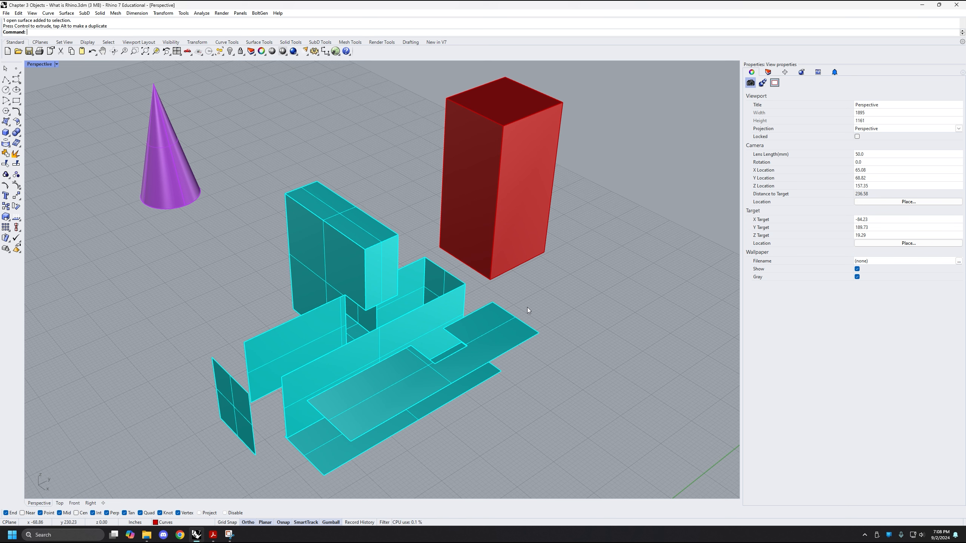
Undo the moves of the separated cyan faces
key(ctrl+z)
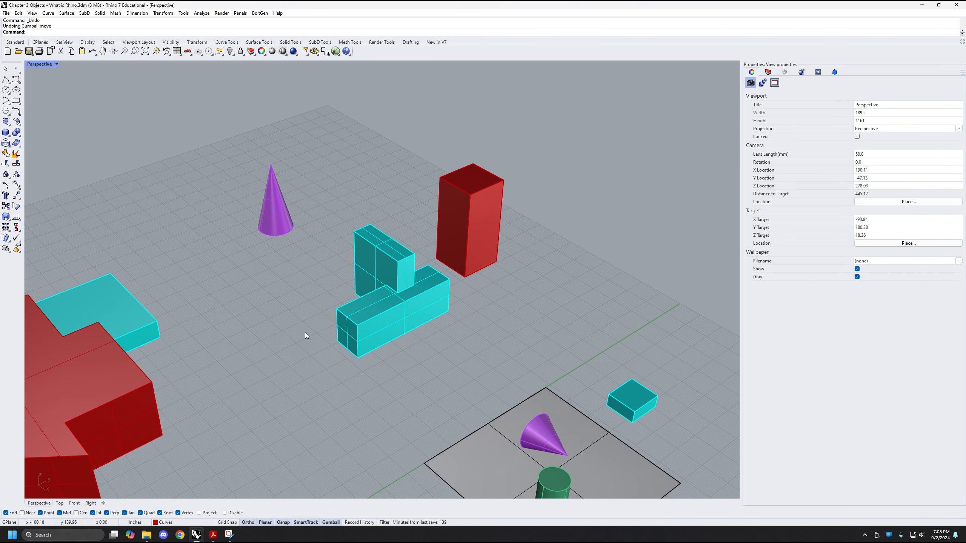
scroll(355, 311, down, 2)
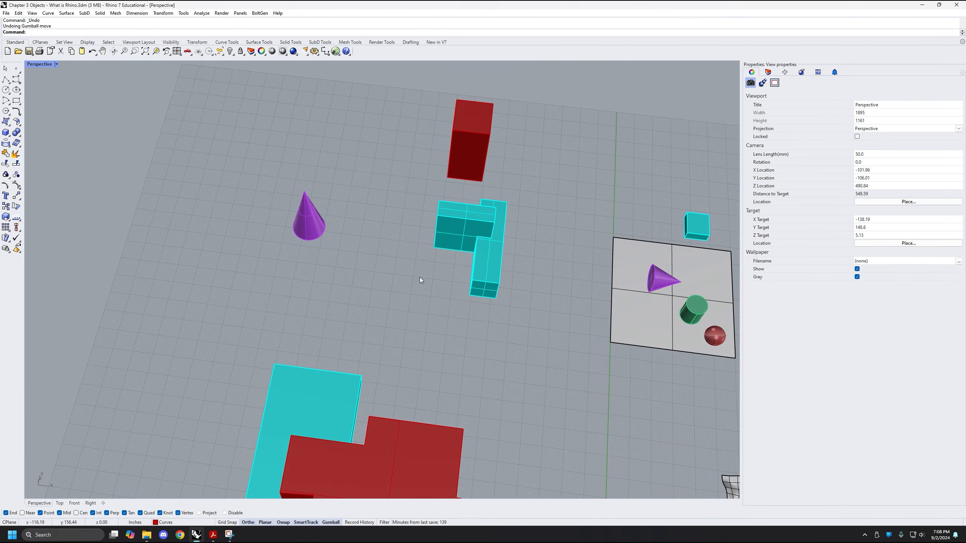
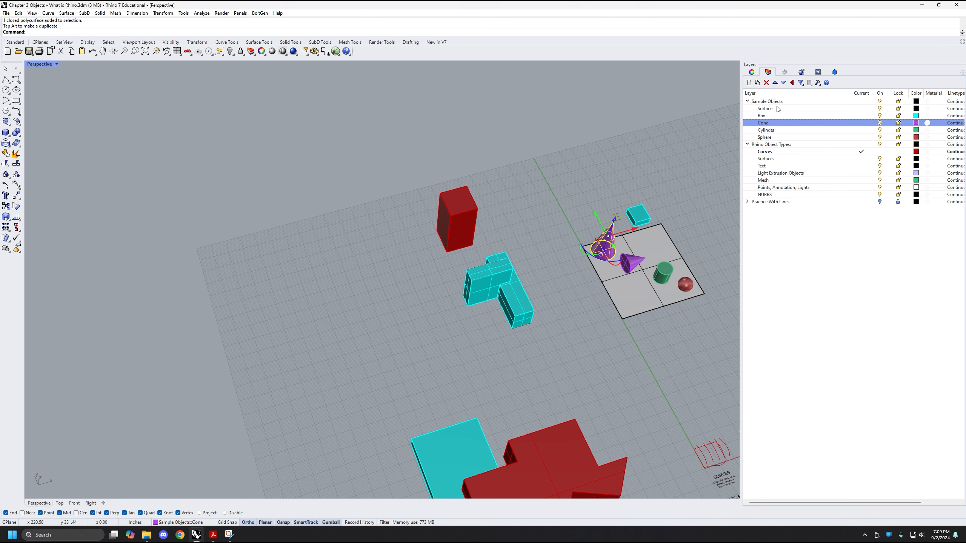
Add a layer named Construction Geometry below the Surface layer in the Sample Objects group
click(774, 110)
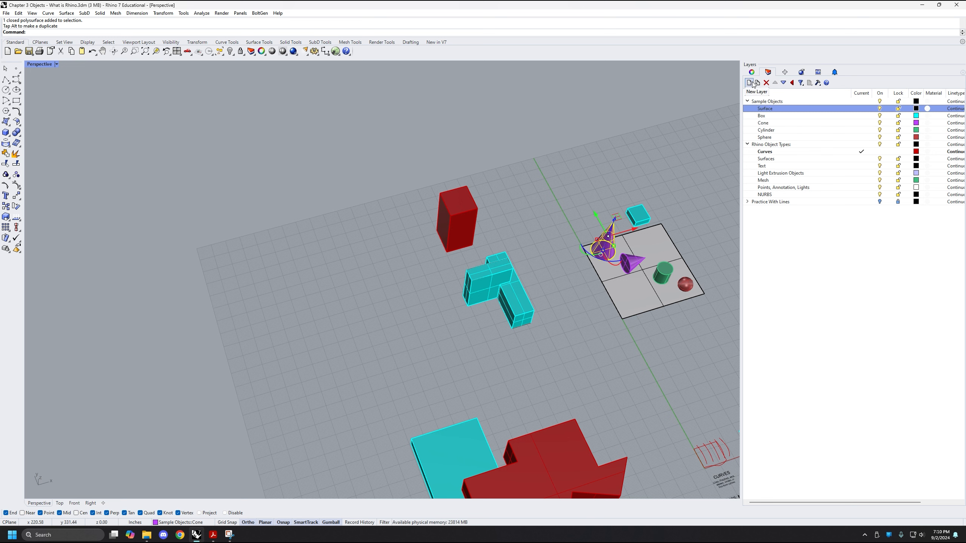
click(749, 83)
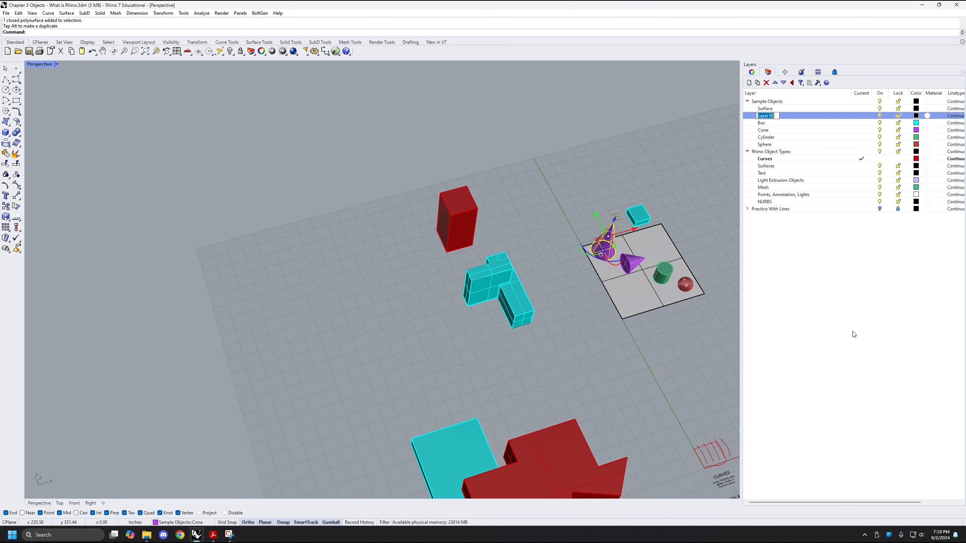
text(Construction Geom)
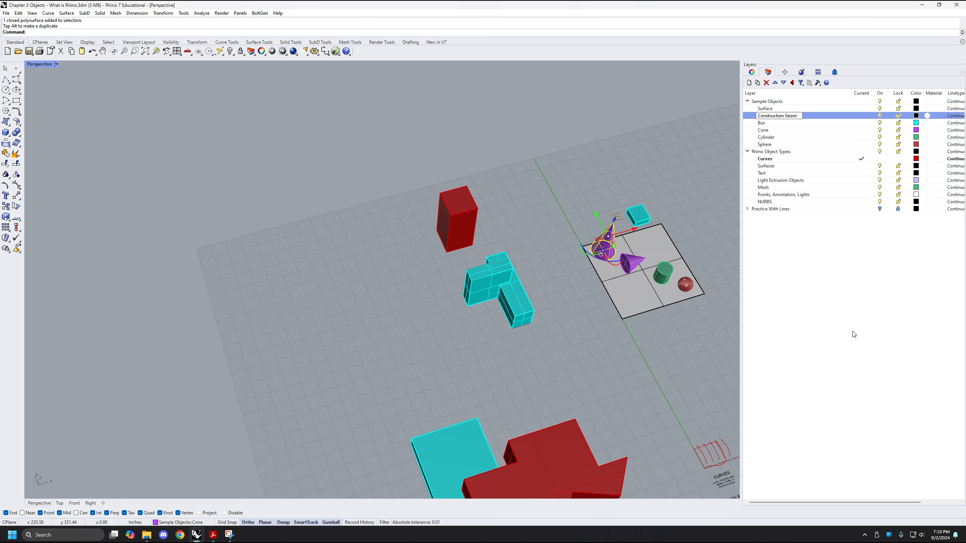
text(etry)
key(Return)
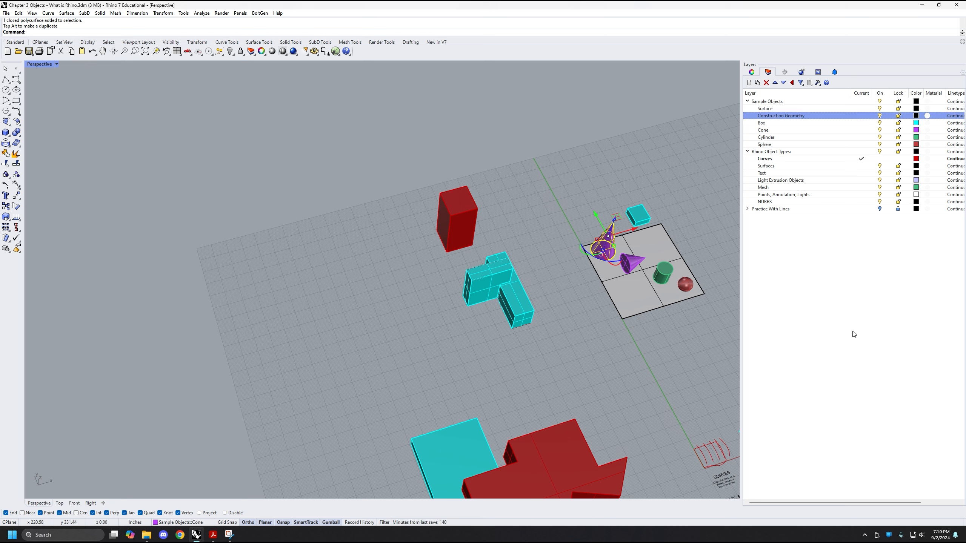
Set the Construction Geometry layer's colour to Magenta and make it the current layer
click(916, 116)
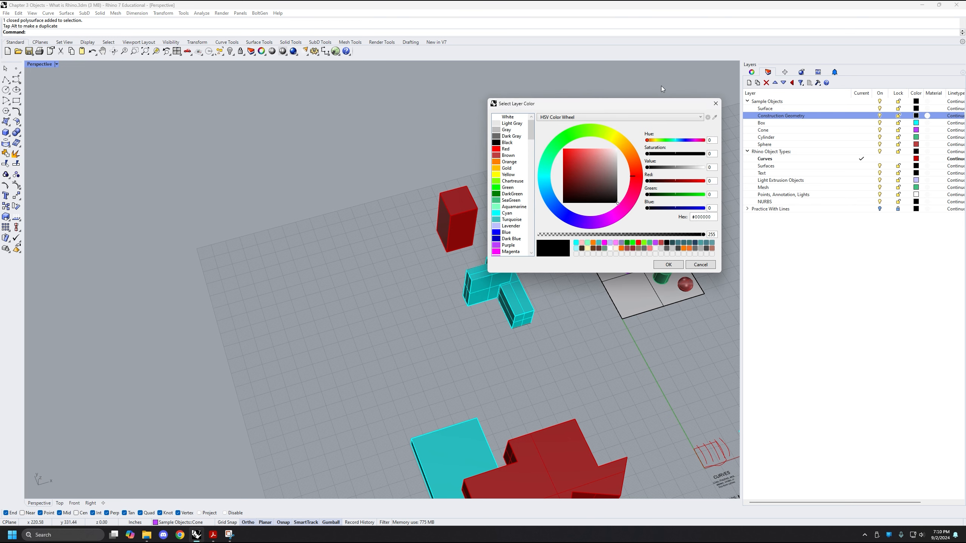
drag(651, 103, 612, 107)
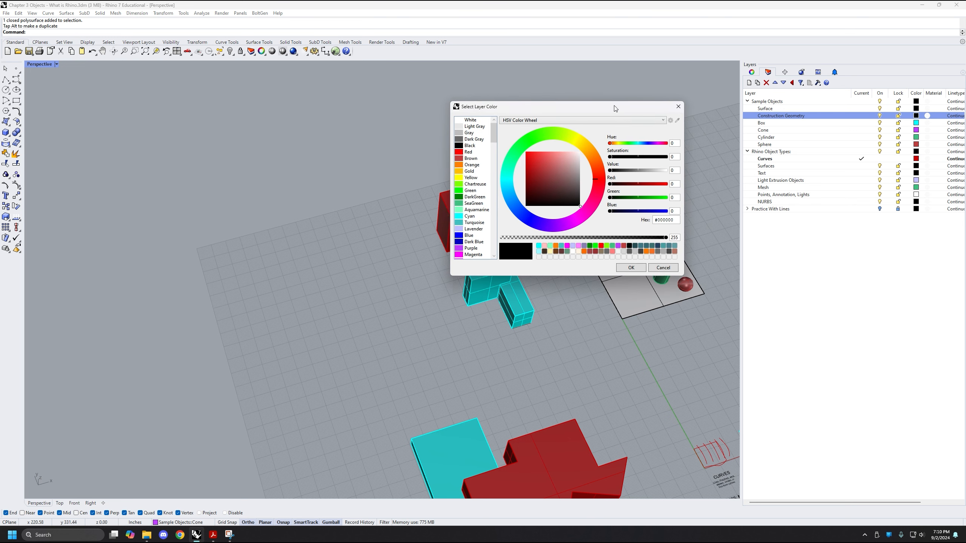
click(457, 256)
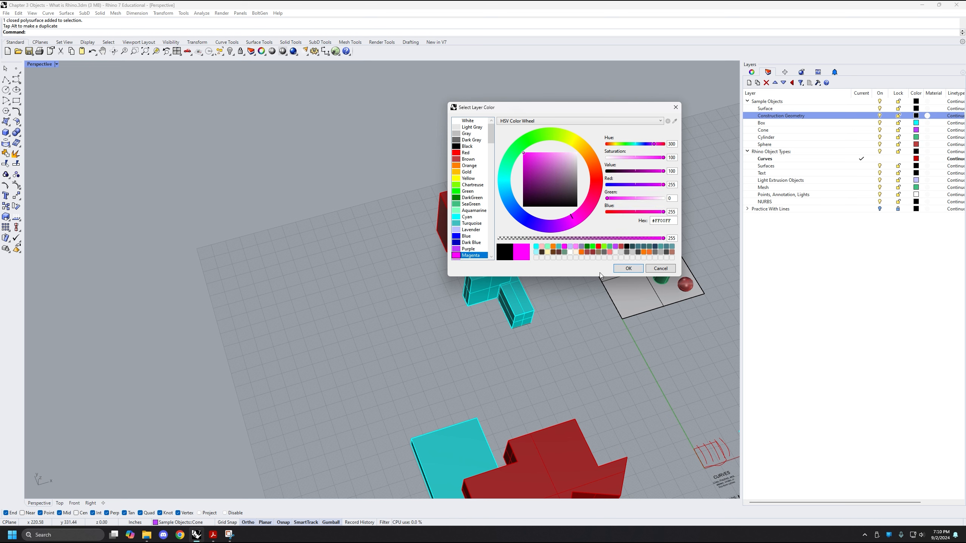
click(628, 268)
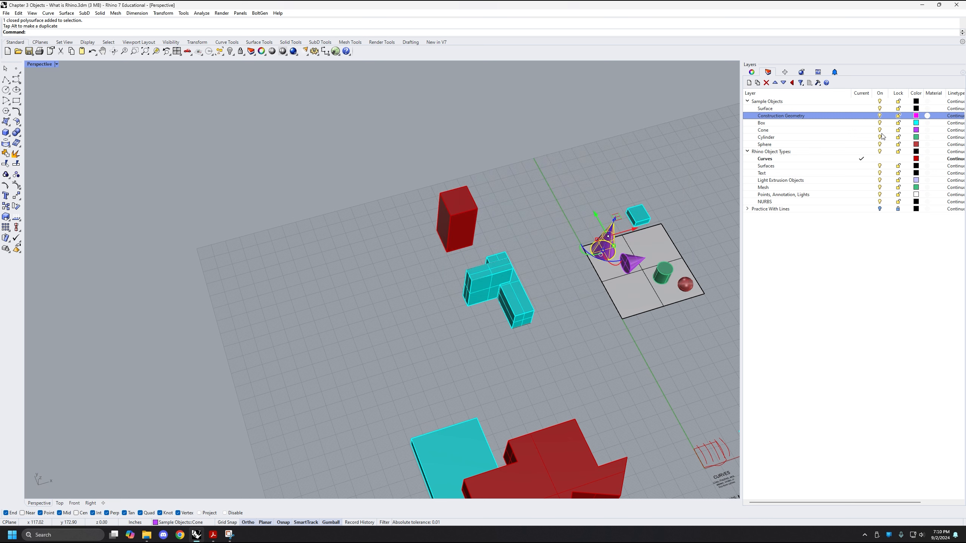
click(861, 116)
Add a layer named Extrusion Geometry directly below Construction Geometry in the Sample Objects group
shift+right_drag(389, 251, 407, 279)
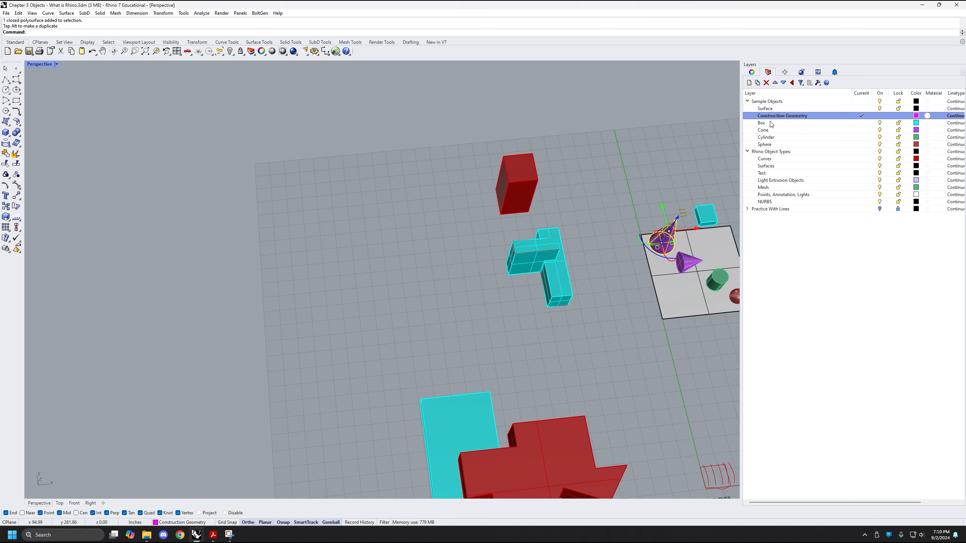
click(764, 125)
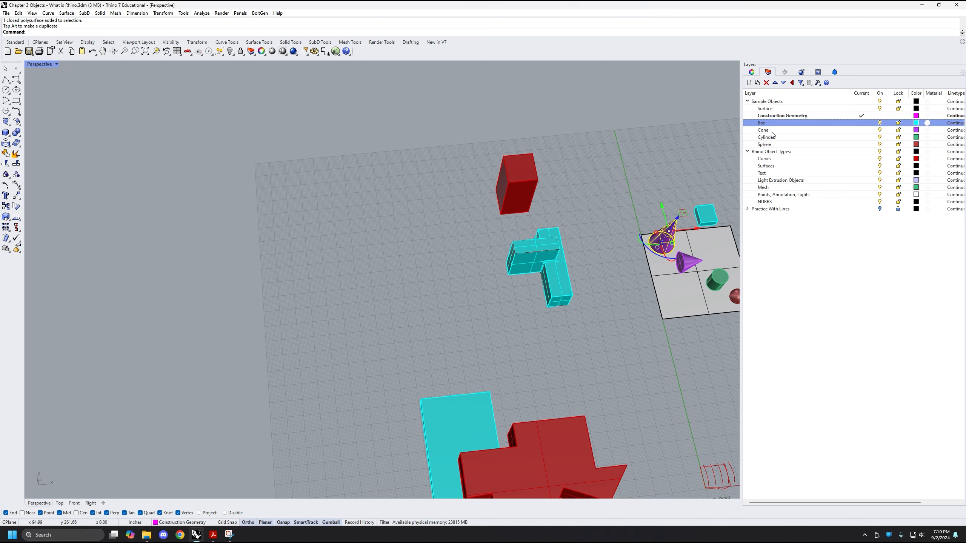
click(777, 138)
click(777, 123)
click(778, 118)
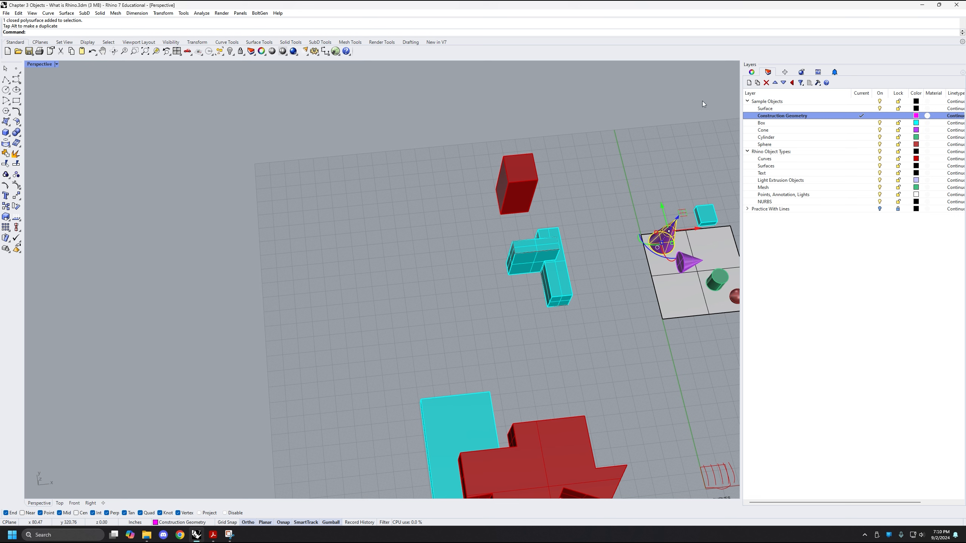
click(748, 83)
text(Ext)
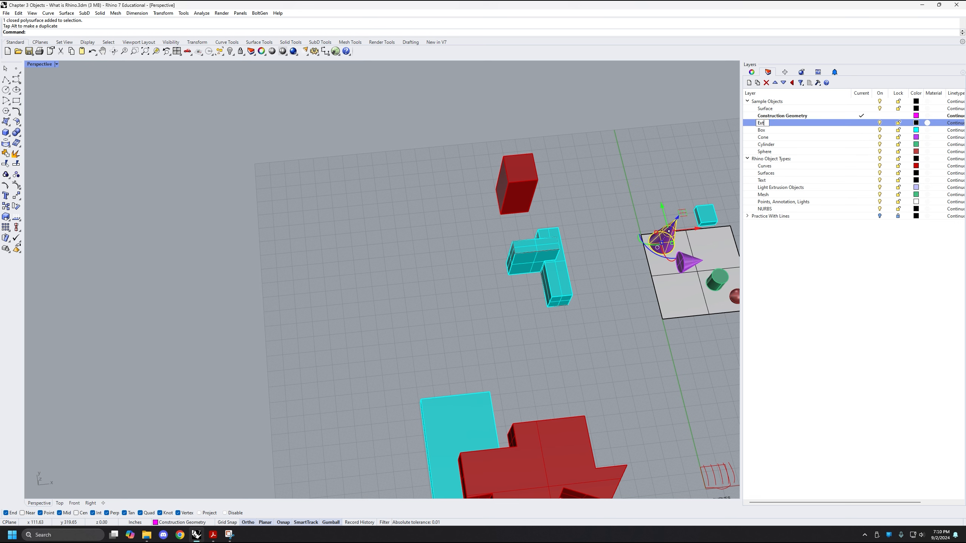
text(rusion Geometry)
key(Return)
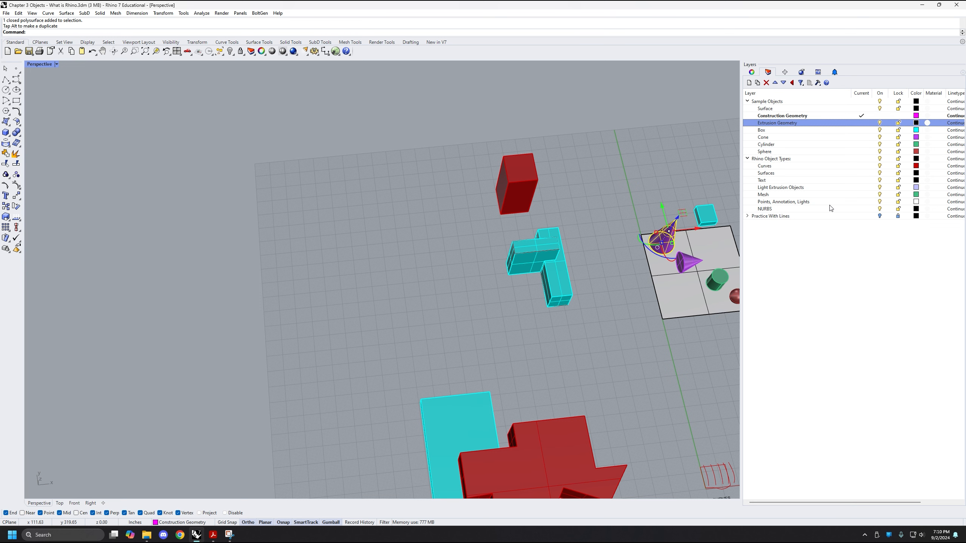
Draw a closed, stepped polyline with a V-shaped notch on one side, on the empty grid beside the red and cyan solids
scroll(373, 254, up, 5)
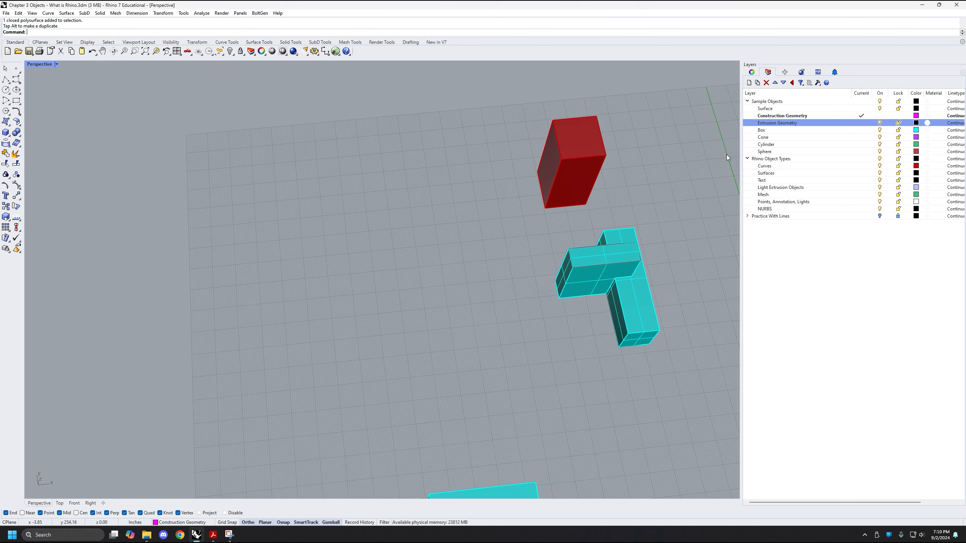
right_drag(372, 257, 359, 257)
right_drag(317, 224, 312, 228)
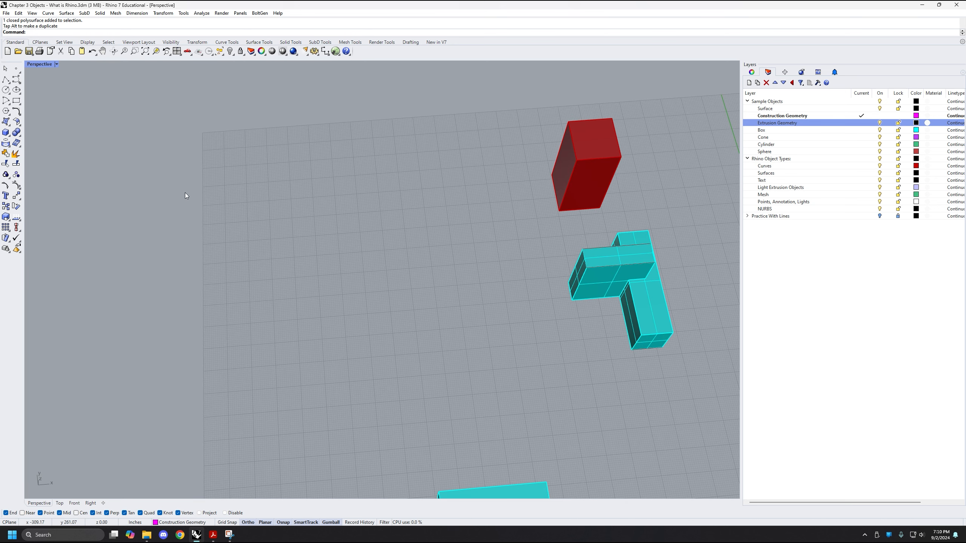
click(6, 79)
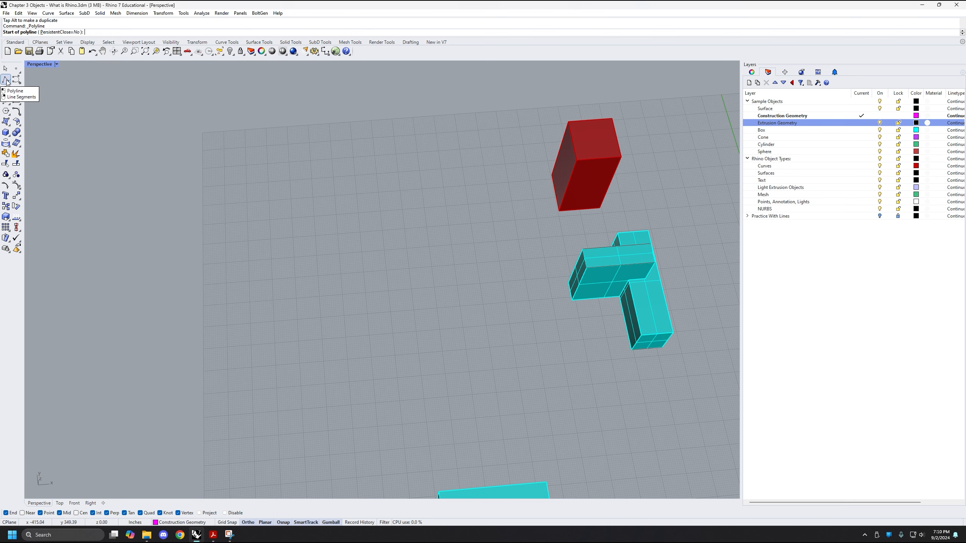
click(266, 220)
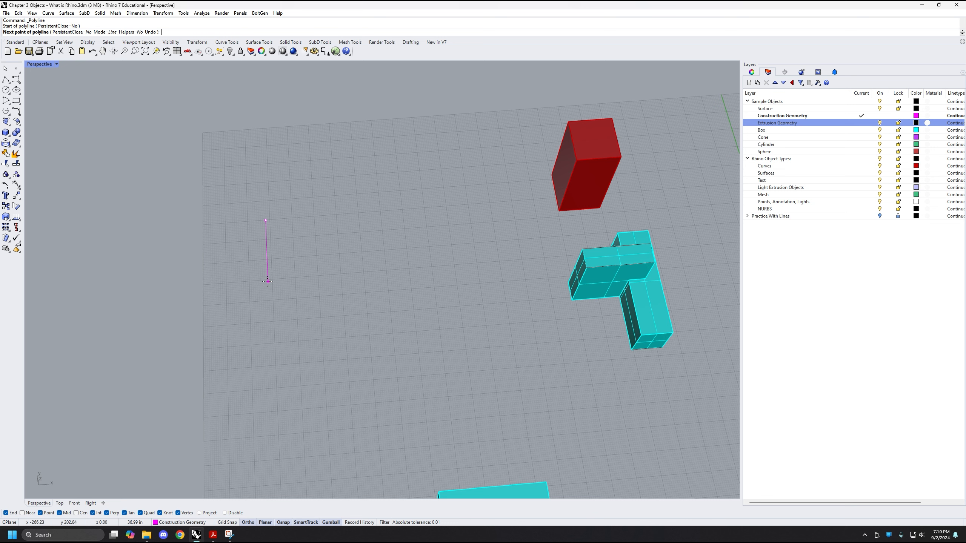
click(268, 273)
click(327, 268)
click(325, 248)
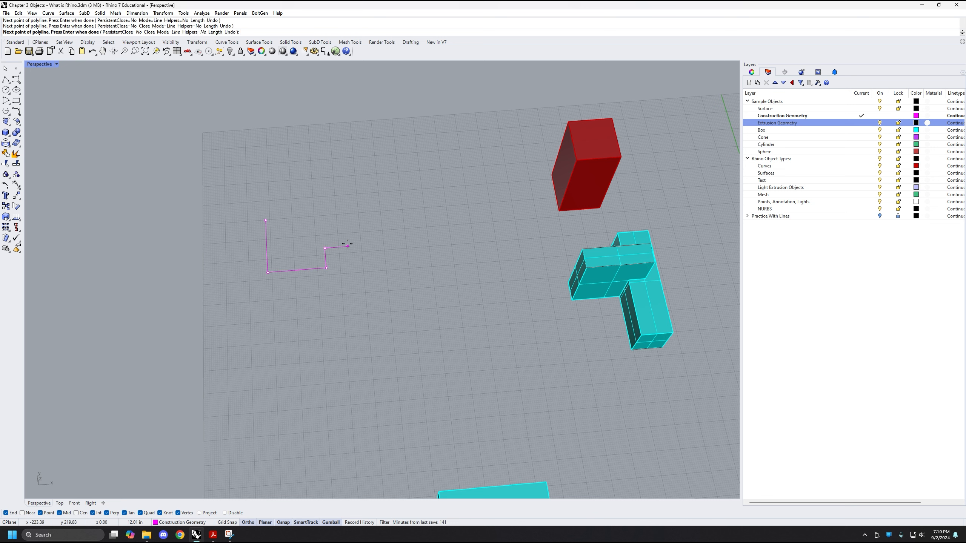
click(349, 246)
click(347, 223)
click(426, 217)
click(420, 174)
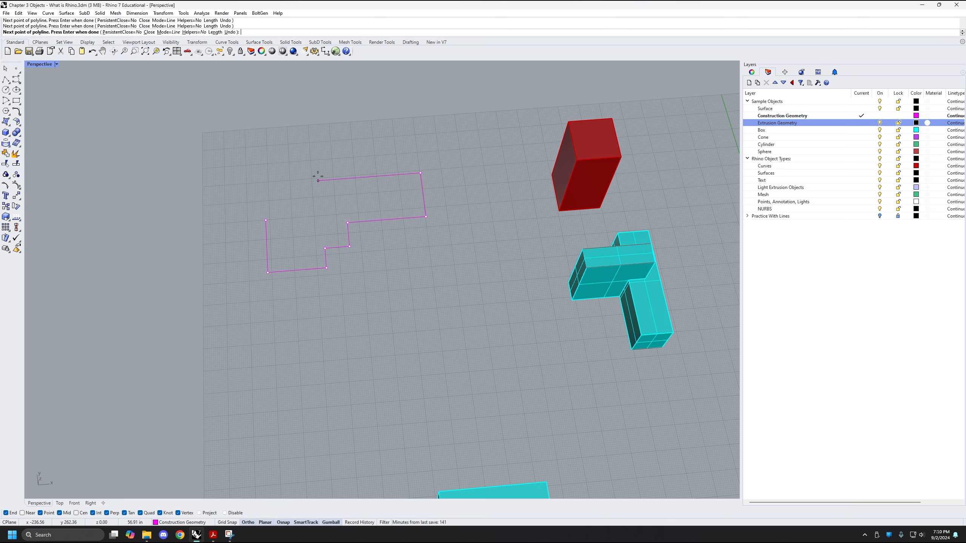
click(318, 180)
click(319, 197)
click(292, 199)
click(290, 173)
click(262, 174)
click(268, 206)
click(266, 220)
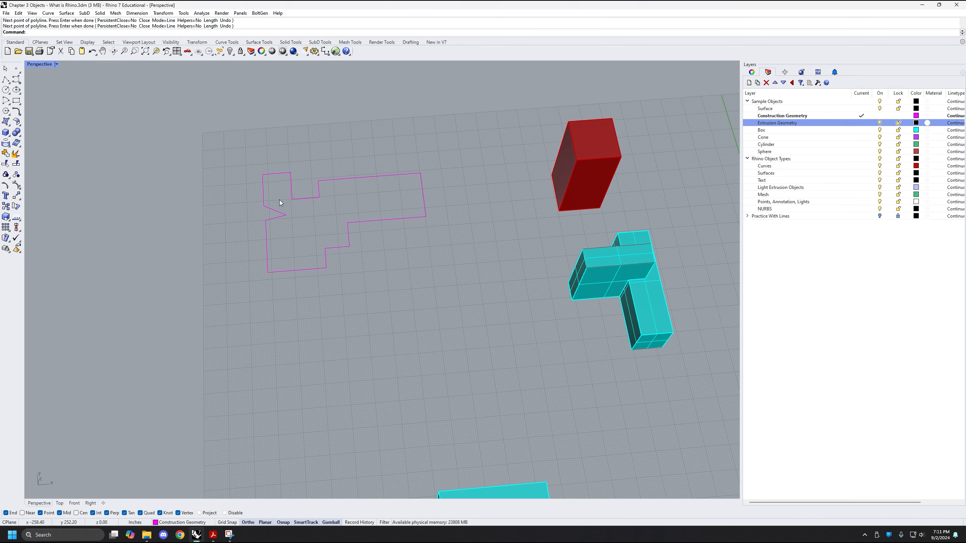
Assign the closed magenta outline to the Extrusion Geometry layer and undo that layer change
scroll(277, 200, up, 4)
right_drag(360, 278, 393, 288)
shift+right_drag(319, 332, 349, 352)
drag(425, 410, 267, 259)
right_drag(375, 266, 296, 275)
right_drag(475, 374, 467, 266)
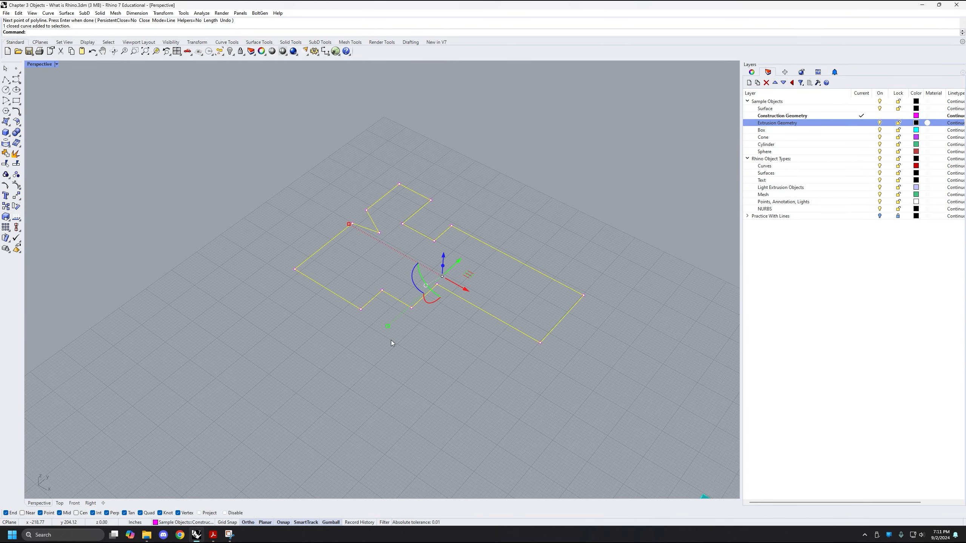
shift+right_drag(369, 326, 369, 337)
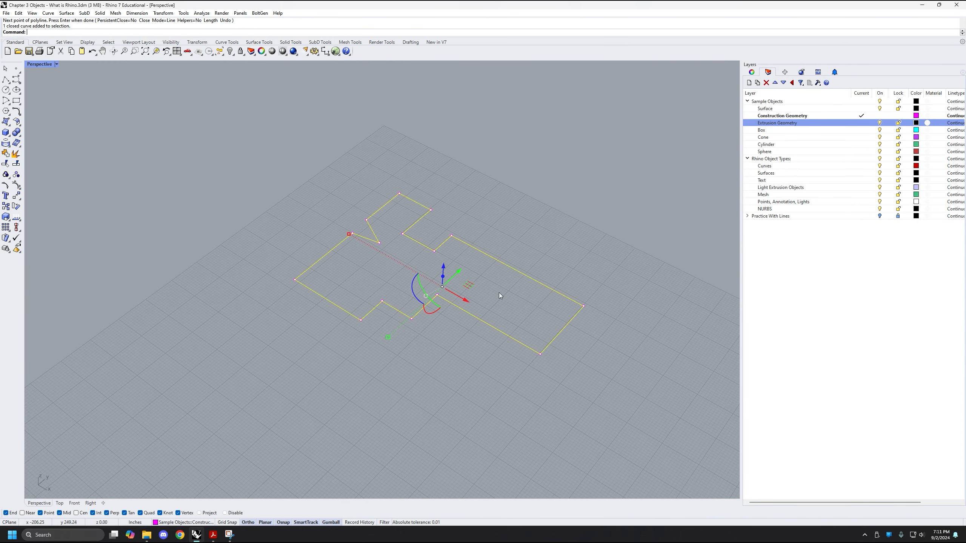
click(186, 523)
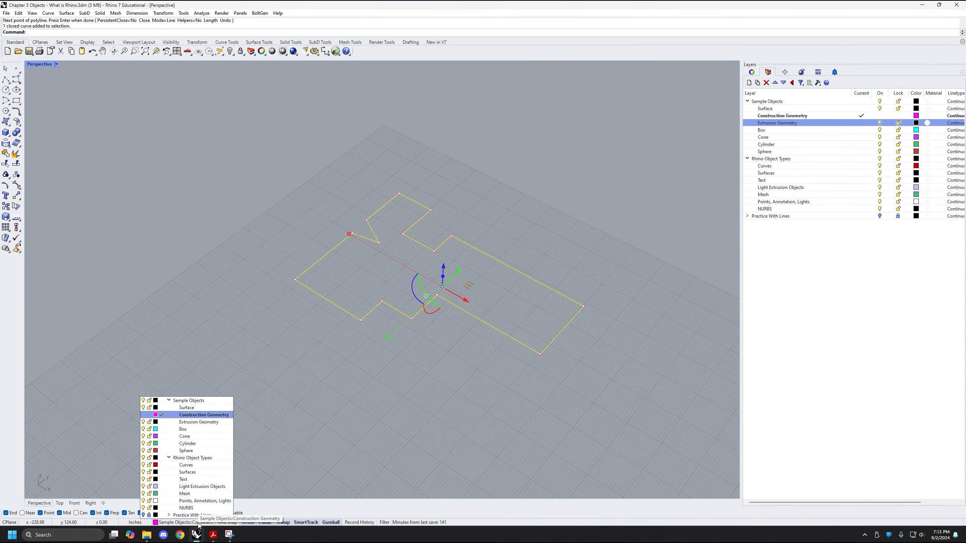
click(209, 422)
click(392, 368)
key(ctrl+z)
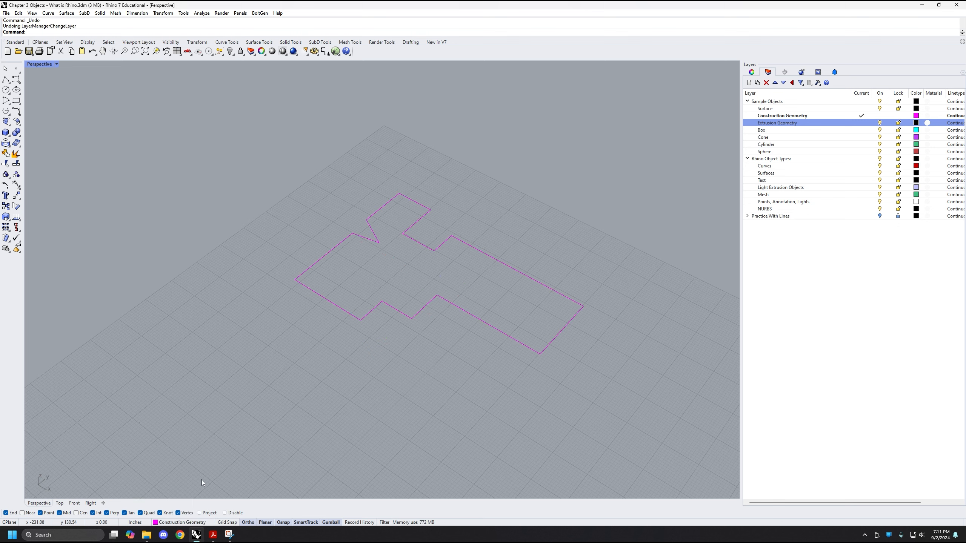
Make Extrusion Geometry the current layer and extrude the closed magenta outline upward into a solid, keeping the input curve
click(173, 527)
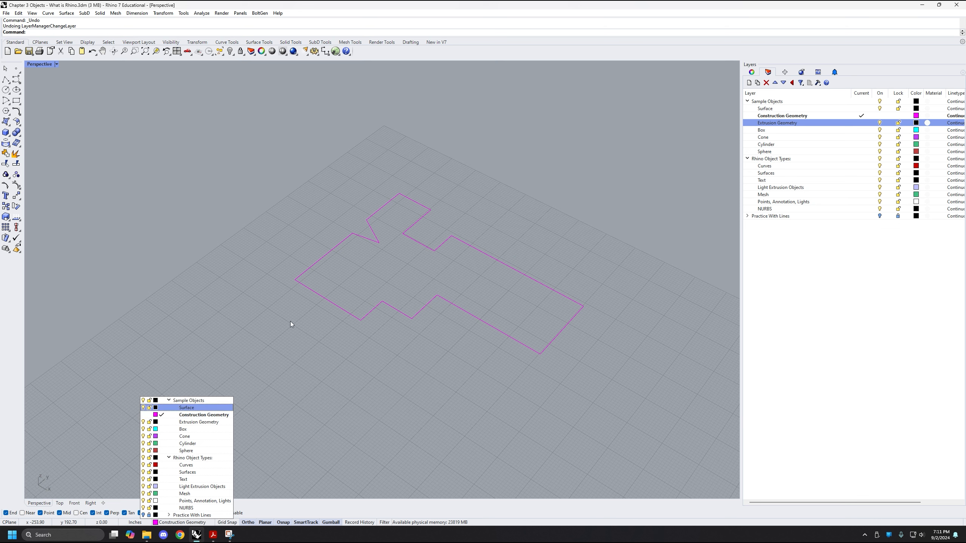
click(185, 422)
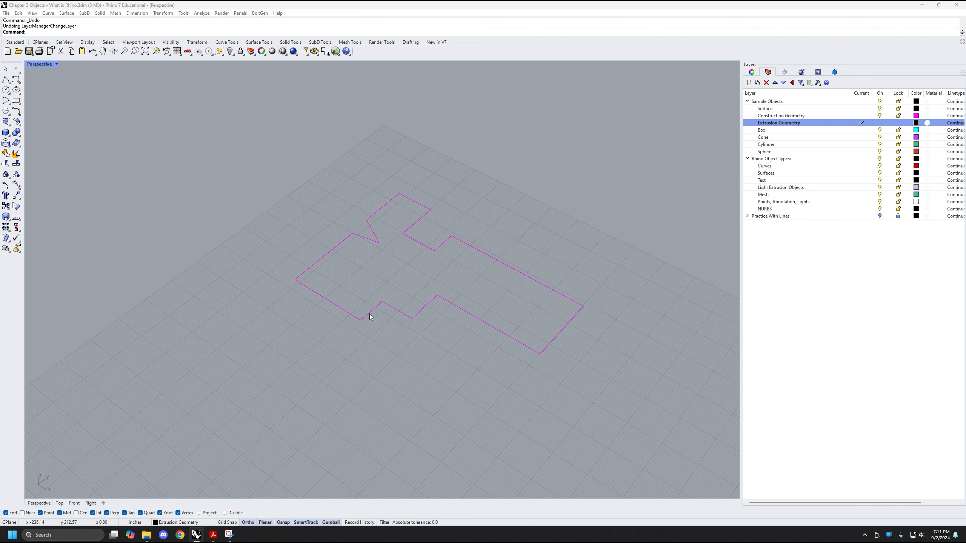
shift+right_drag(369, 314, 335, 400)
right_drag(399, 334, 378, 383)
drag(407, 397, 329, 306)
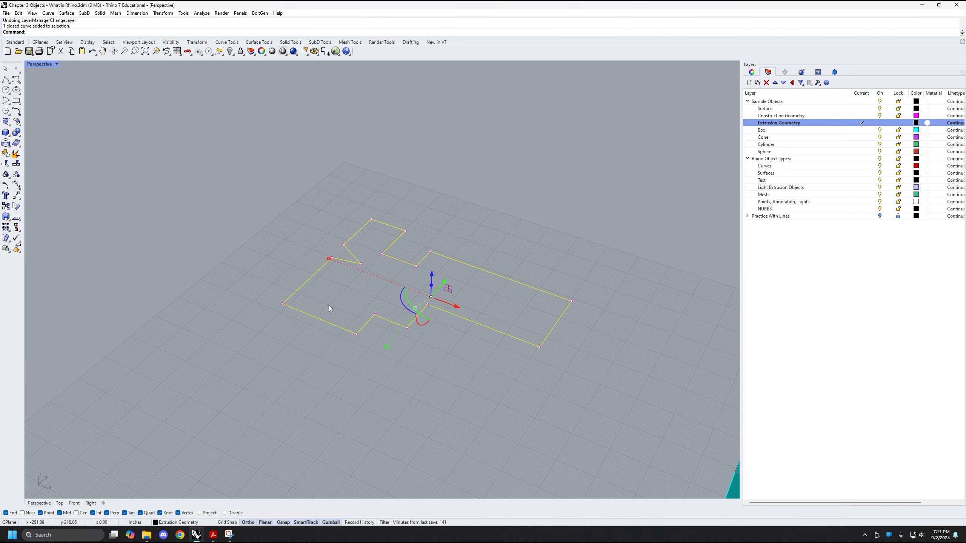
text(ExtrudeCrv)
key(Return)
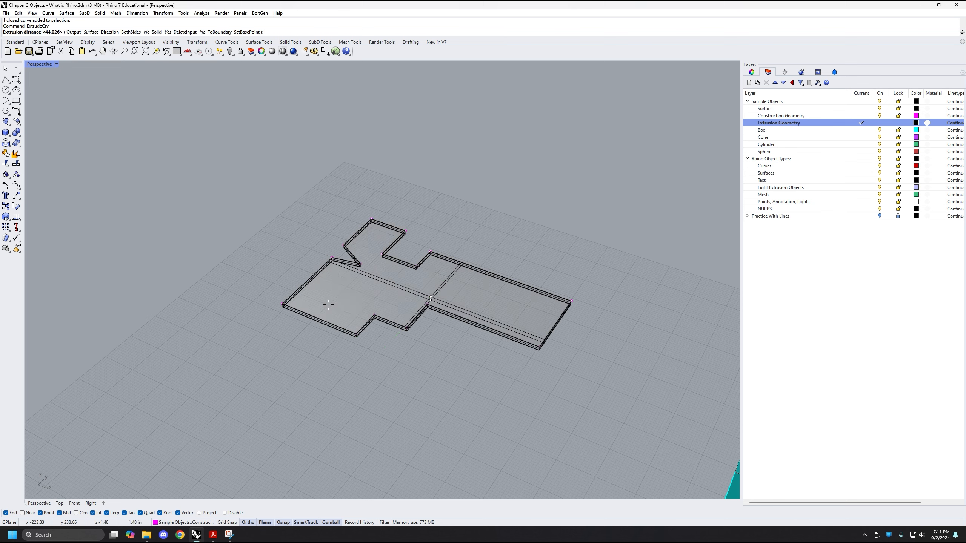
click(441, 216)
mouse_move(446, 260)
right_down()
mouse_move(426, 262)
mouse_move(456, 274)
mouse_move(432, 299)
mouse_move(477, 284)
mouse_move(353, 289)
mouse_move(382, 315)
right_up()
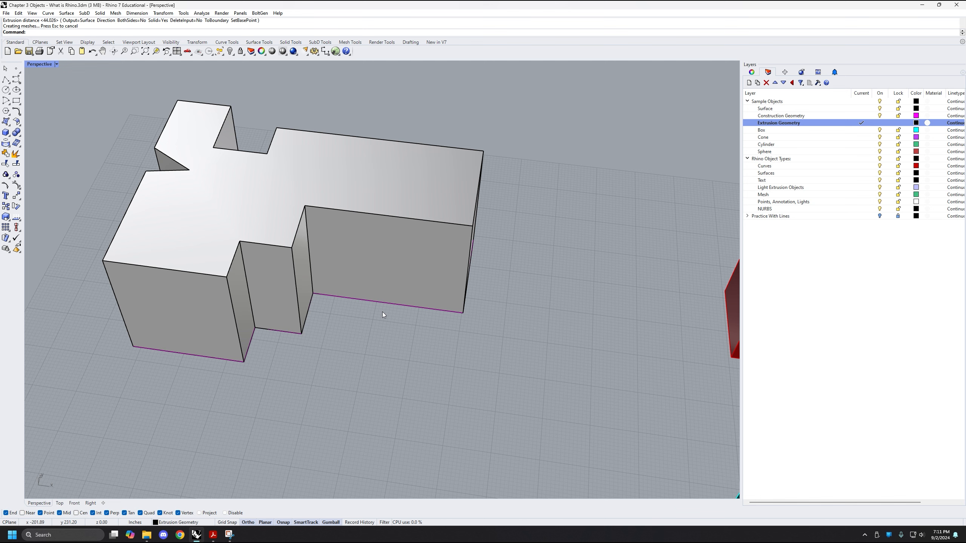
Select the extruded solid and its magenta base curve in turn to check their object types and layers
click(419, 272)
shift+right_drag(413, 381, 425, 389)
click(425, 389)
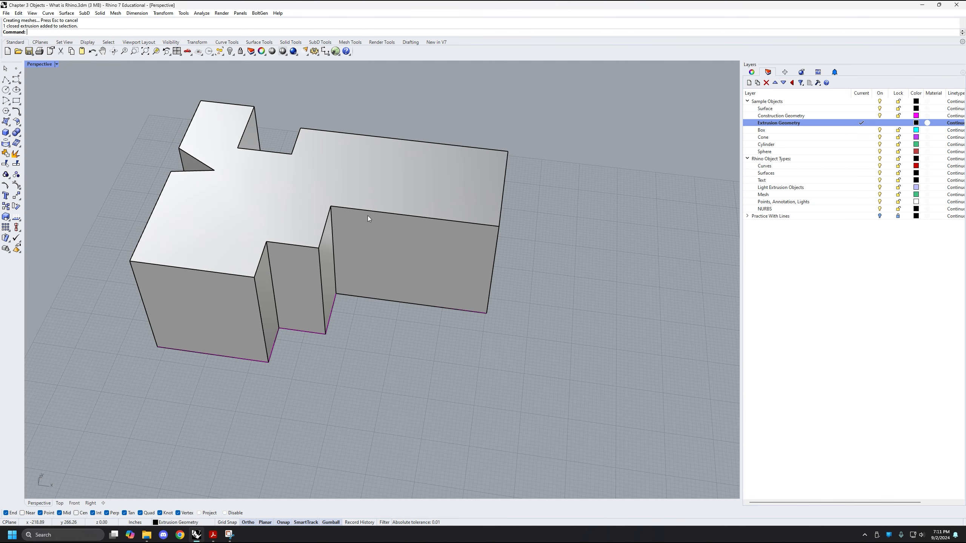
click(309, 334)
click(331, 349)
shift+right_drag(325, 355, 349, 380)
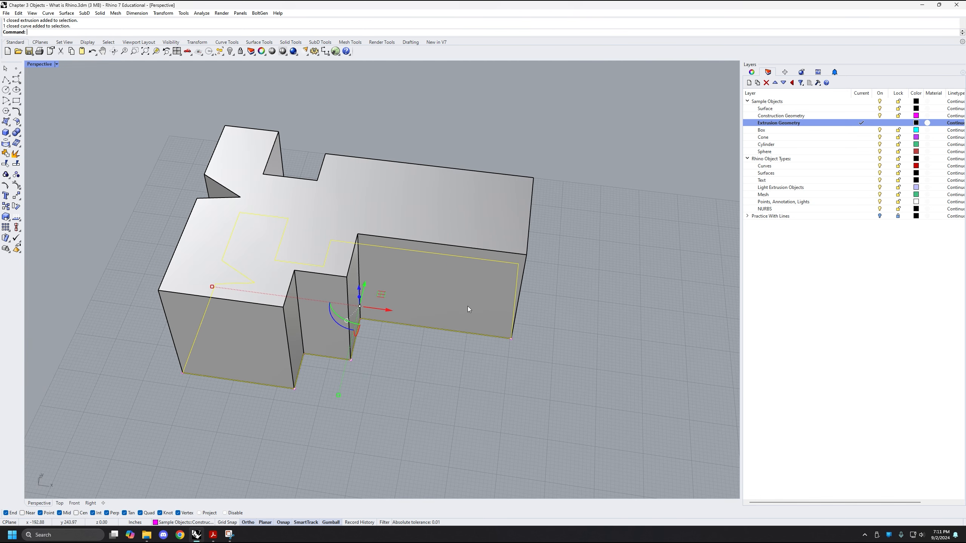
shift+click(468, 308)
right_drag(468, 308, 456, 337)
click(527, 283)
scroll(481, 255, up, 4)
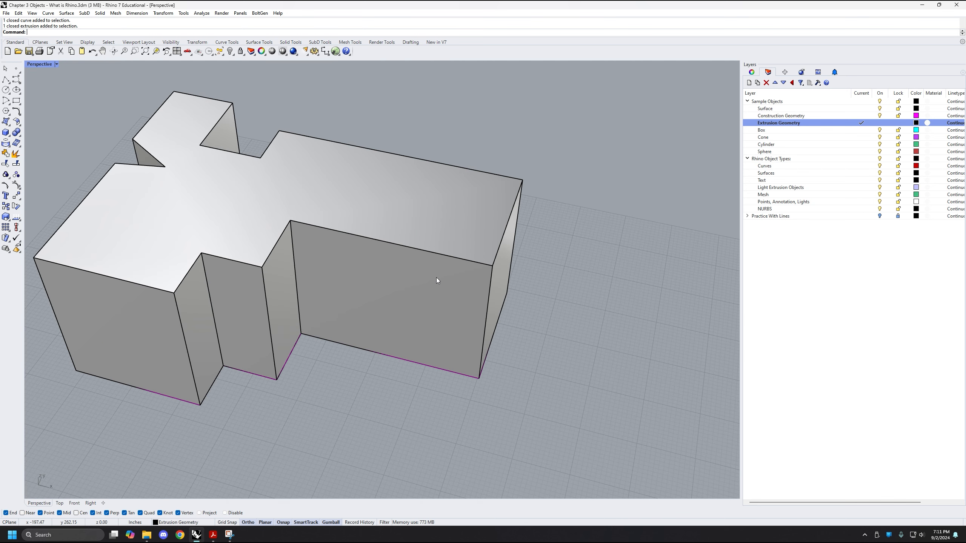
scroll(436, 277, down, 2)
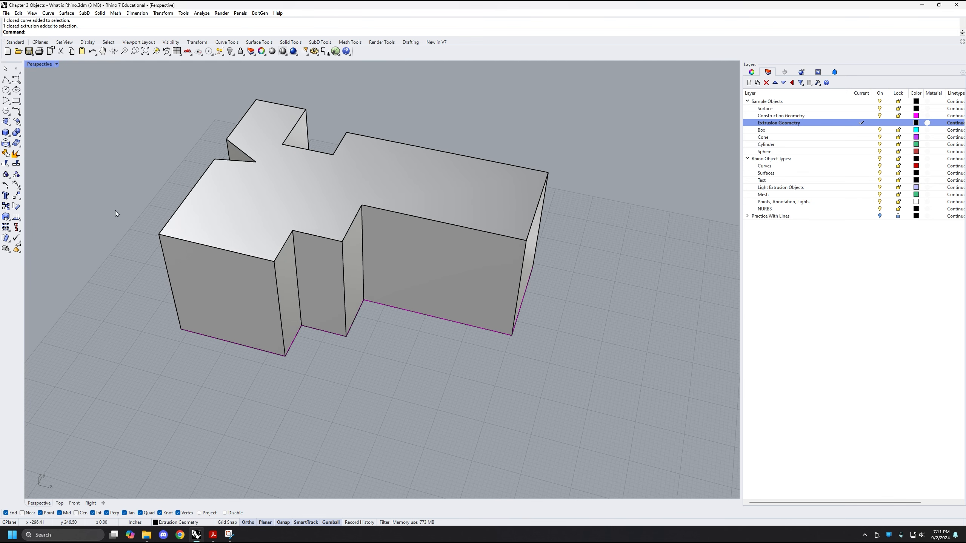
click(6, 132)
right_drag(403, 244, 315, 426)
click(315, 426)
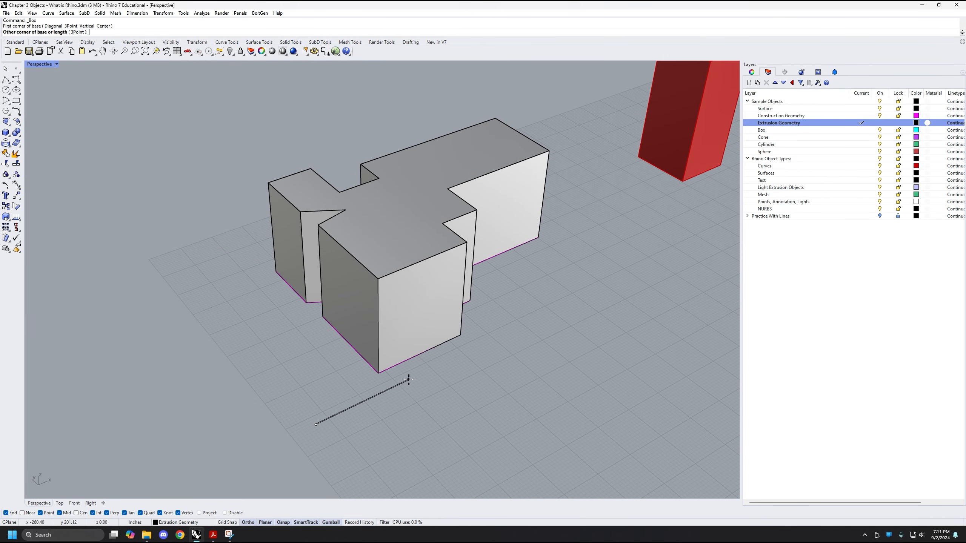
scroll(407, 379, up, 3)
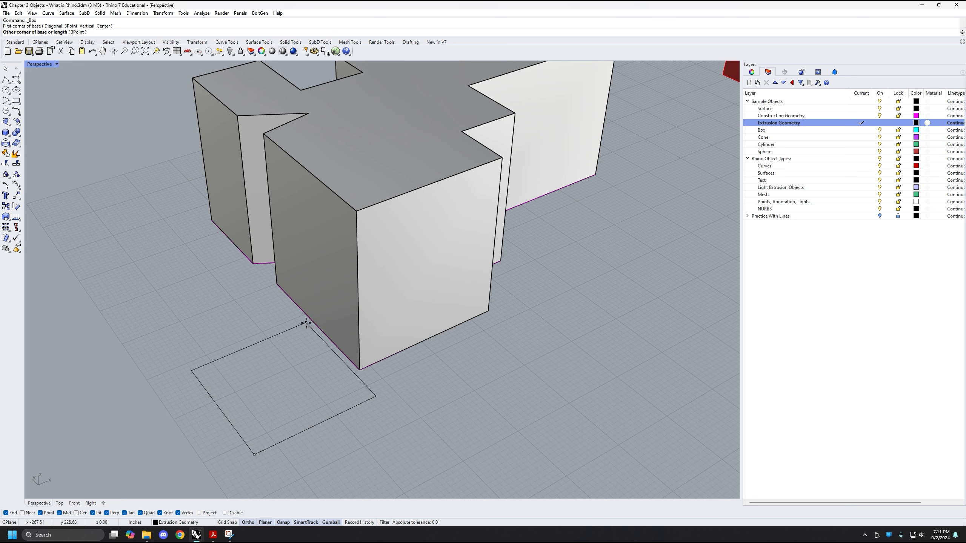
key(Escape)
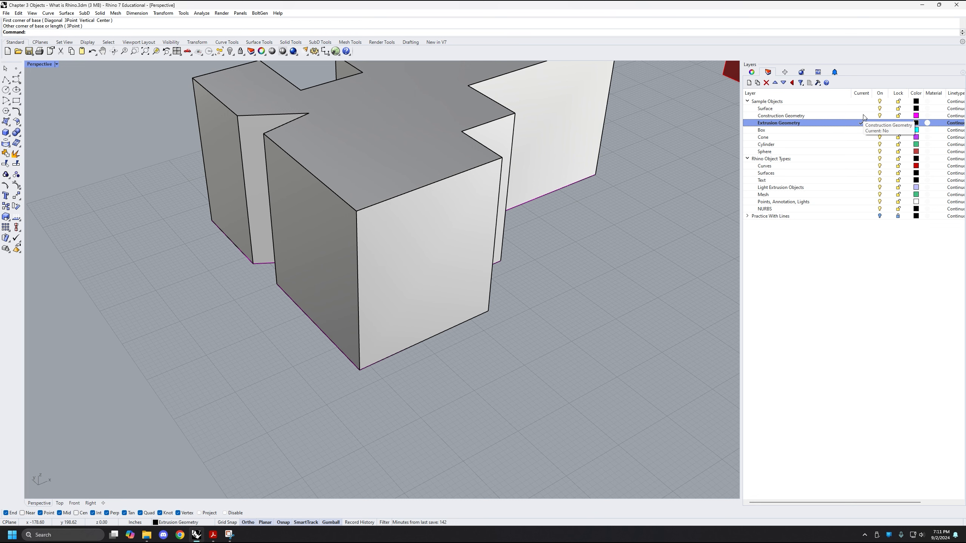
Make Construction Geometry the current layer and draw a box overlapping the lower corner of the extruded solid
click(862, 116)
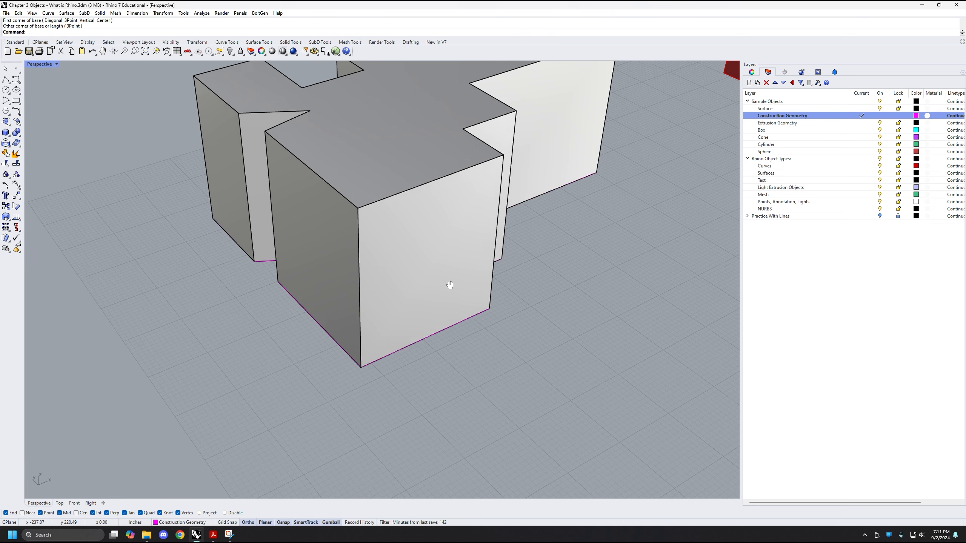
click(6, 133)
click(289, 412)
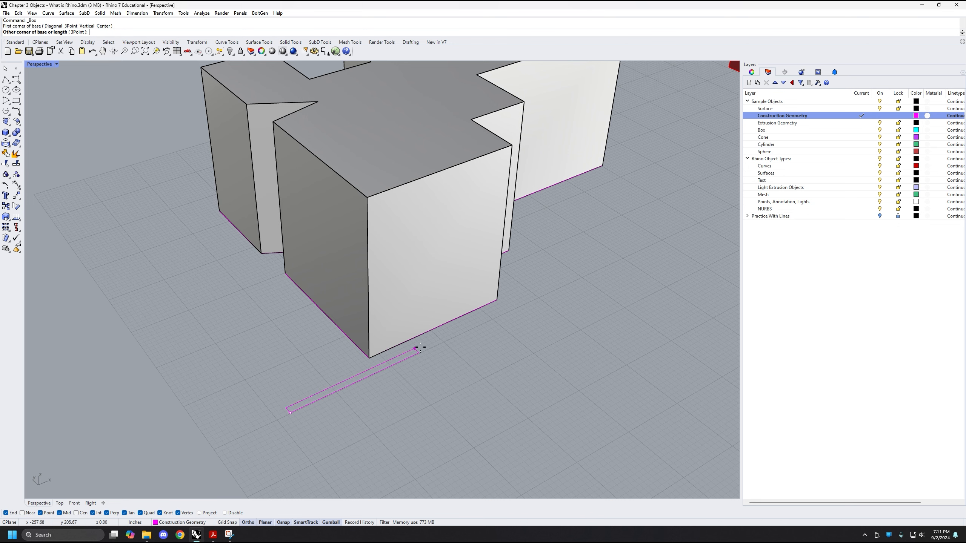
click(342, 285)
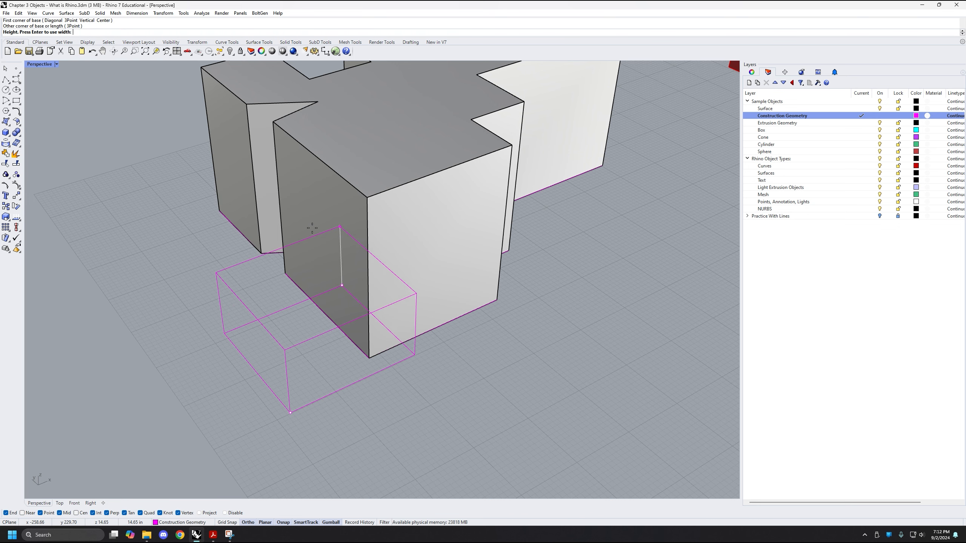
click(320, 228)
shift+right_drag(387, 327, 275, 352)
drag(274, 353, 382, 348)
right_drag(382, 347, 416, 334)
Subtract the magenta box from the extruded solid with BooleanDifference, keeping the box (DeleteInput=No)
click(500, 325)
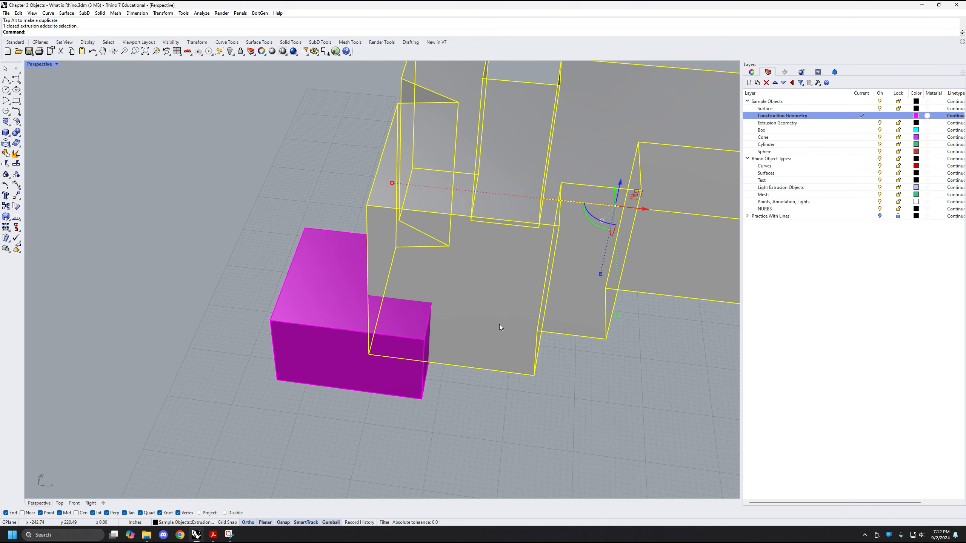
text(BooleanDifference)
key(Return)
click(318, 349)
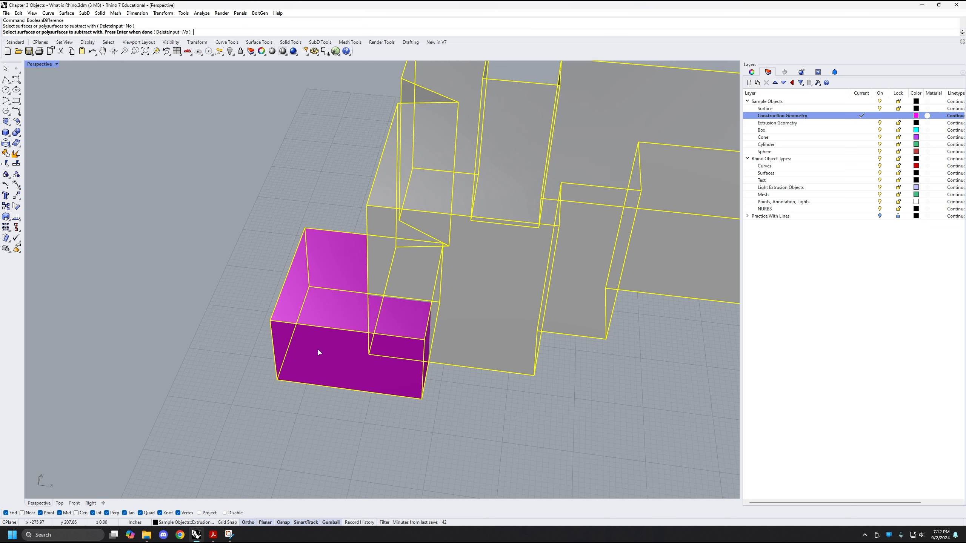
key(Return)
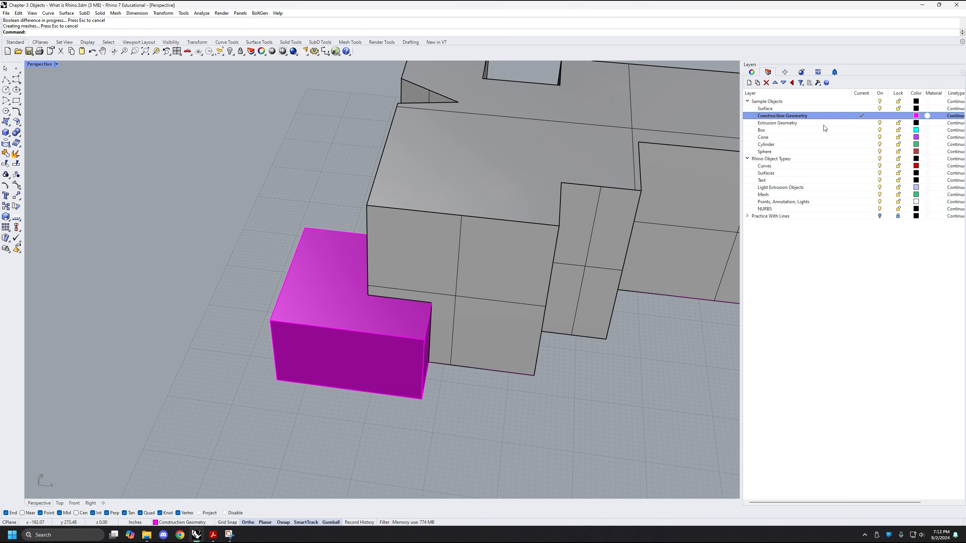
Make Extrusion Geometry the current layer, turn off Construction Geometry and inspect the notch cut into the solid's corner
click(861, 123)
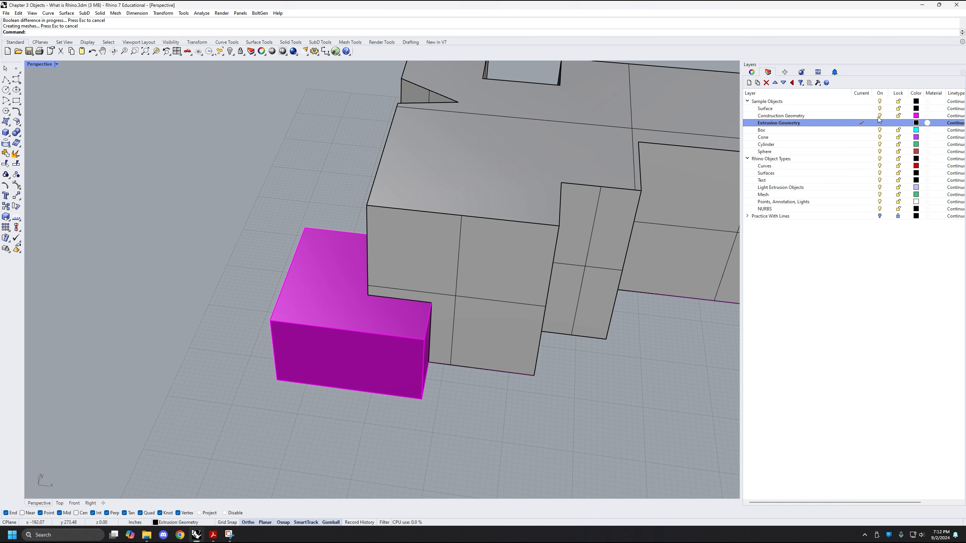
click(879, 119)
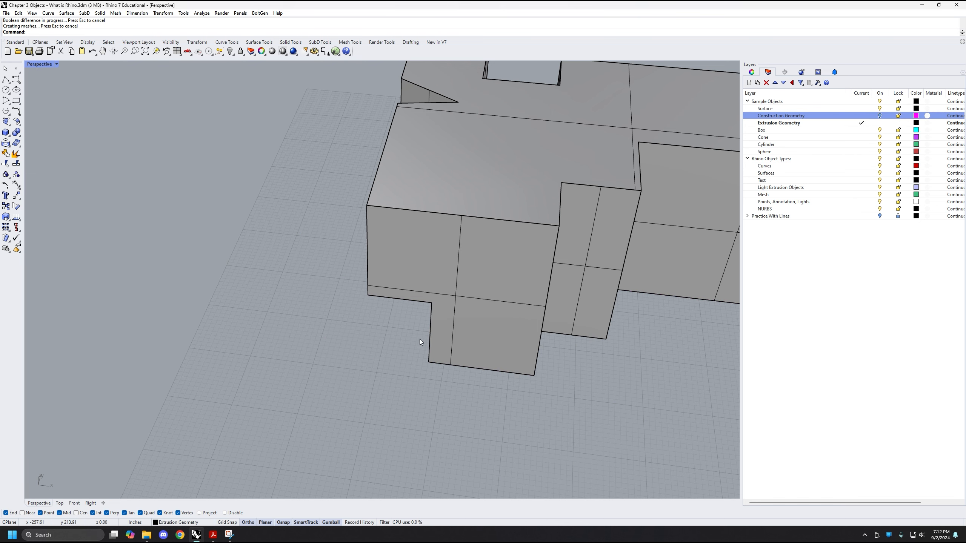
right_drag(420, 339, 491, 289)
scroll(411, 287, up, 3)
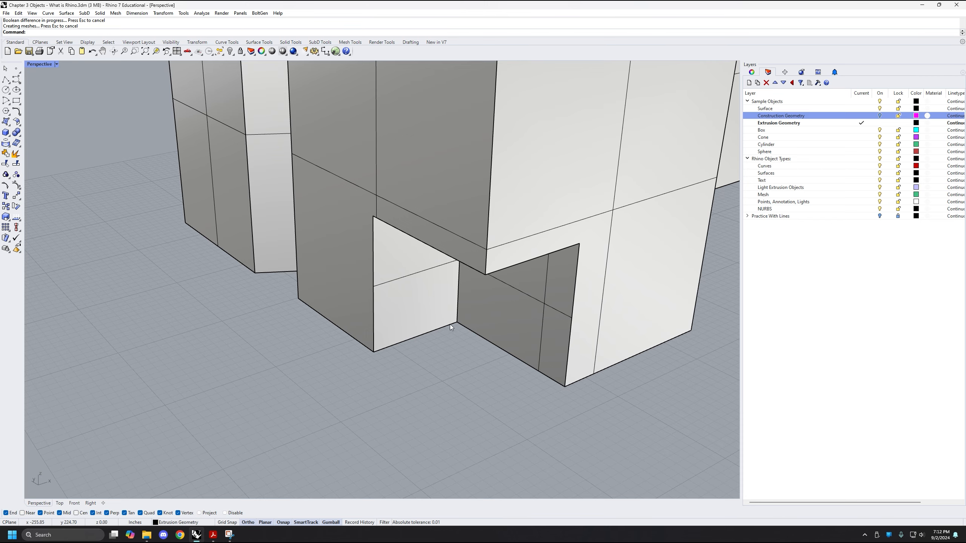
scroll(450, 324, down, 2)
right_drag(380, 324, 488, 336)
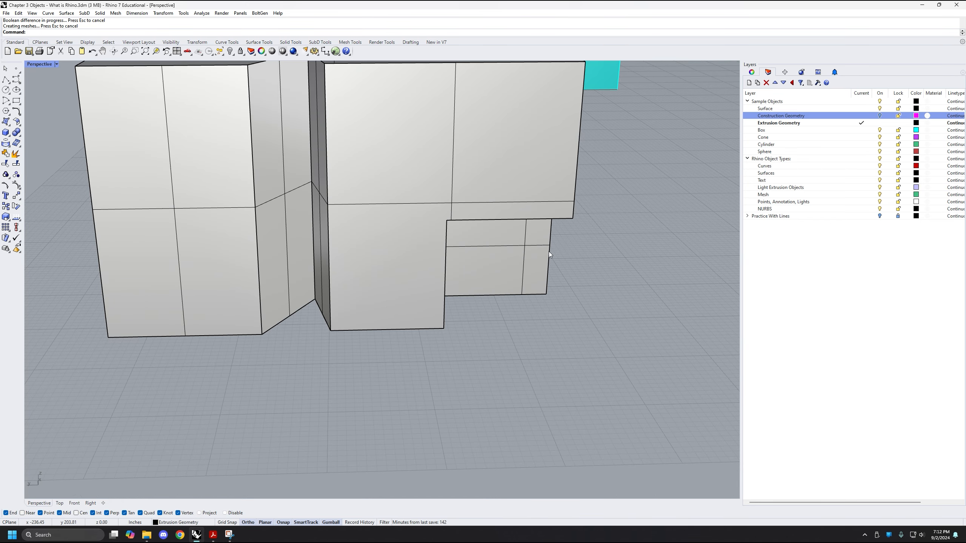
right_drag(575, 275, 704, 209)
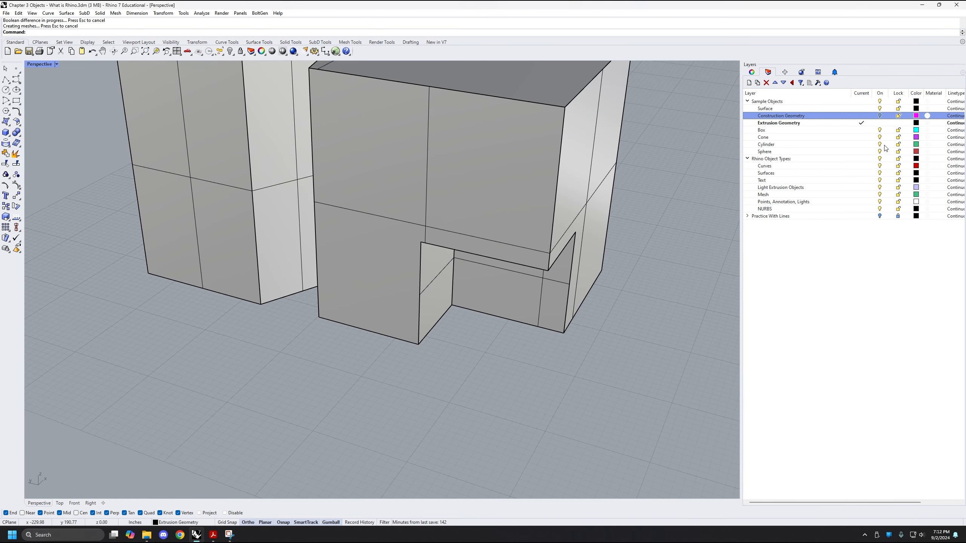
Turn the Construction Geometry layer back on and delete the notched solid, leaving the magenta box and outline
click(880, 116)
right_drag(593, 380, 421, 269)
right_drag(328, 269, 385, 282)
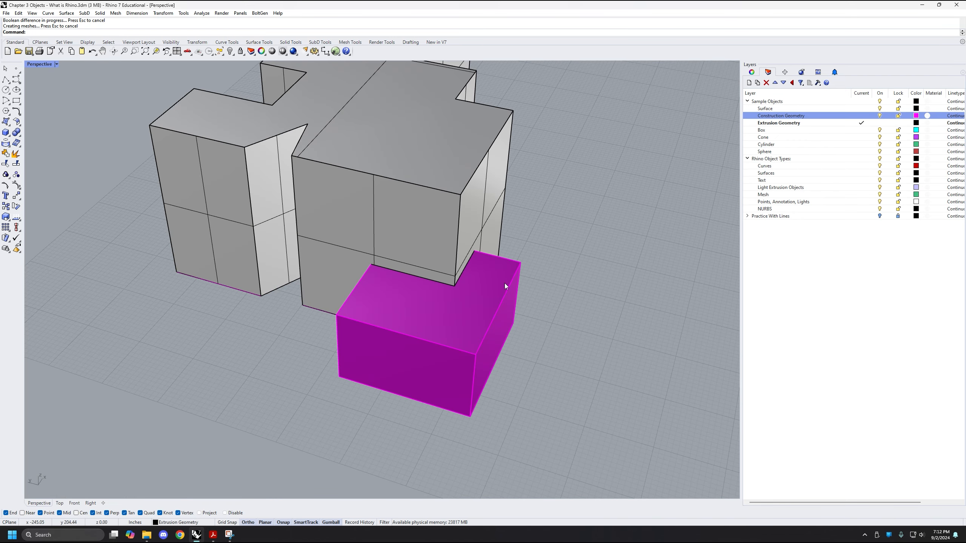
right_drag(504, 282, 446, 324)
click(445, 324)
key(Delete)
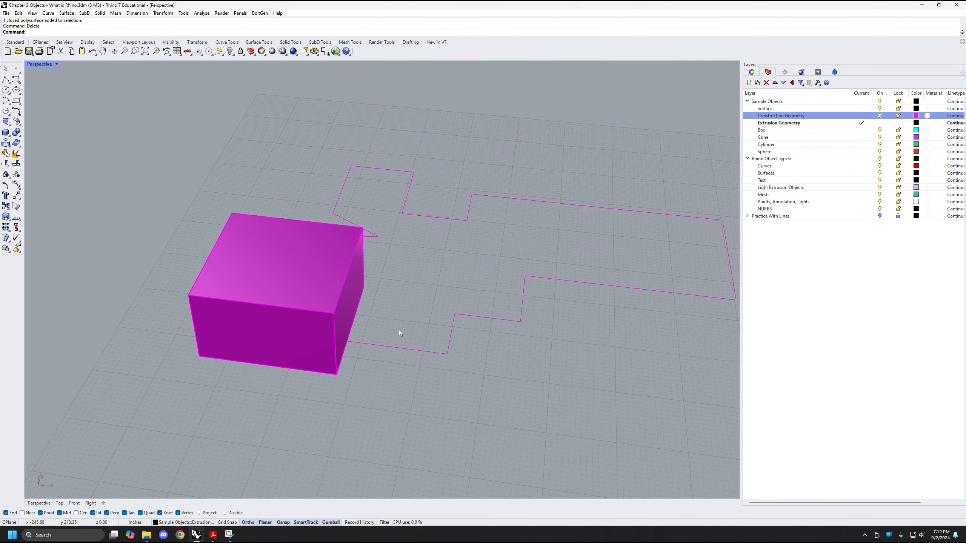
Shorten the long arm of the magenta outline by moving its two end points inward
scroll(441, 294, down, 1)
scroll(582, 299, down, 3)
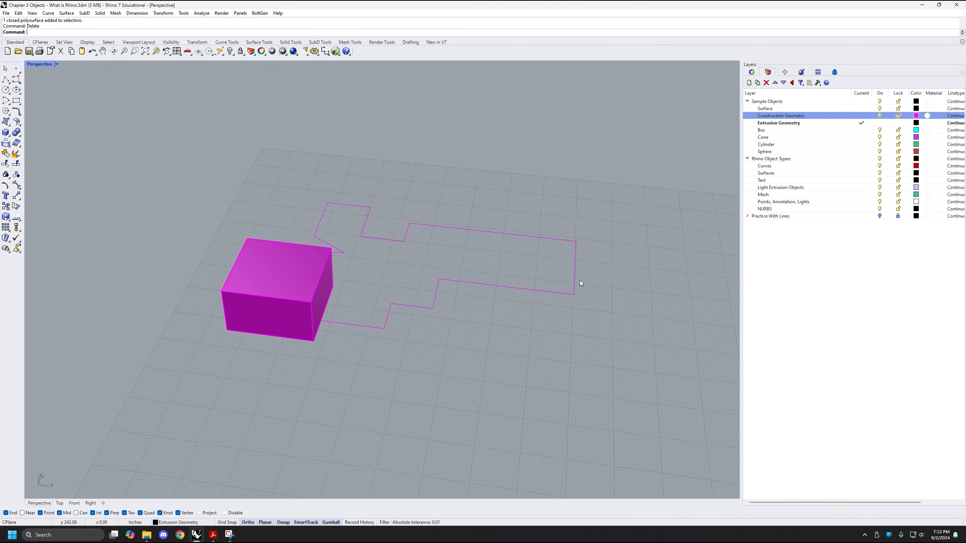
click(558, 294)
drag(537, 318, 644, 193)
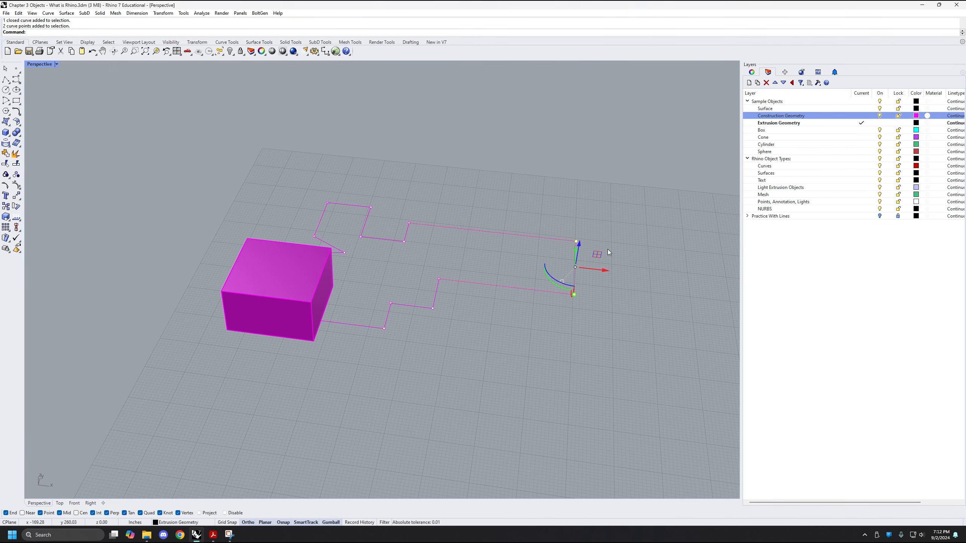
drag(603, 270, 506, 257)
key(Escape)
Extrude the shortened magenta outline upward into a solid with ExtrudeCrv
right_drag(501, 206, 435, 345)
shift+right_drag(431, 244, 452, 270)
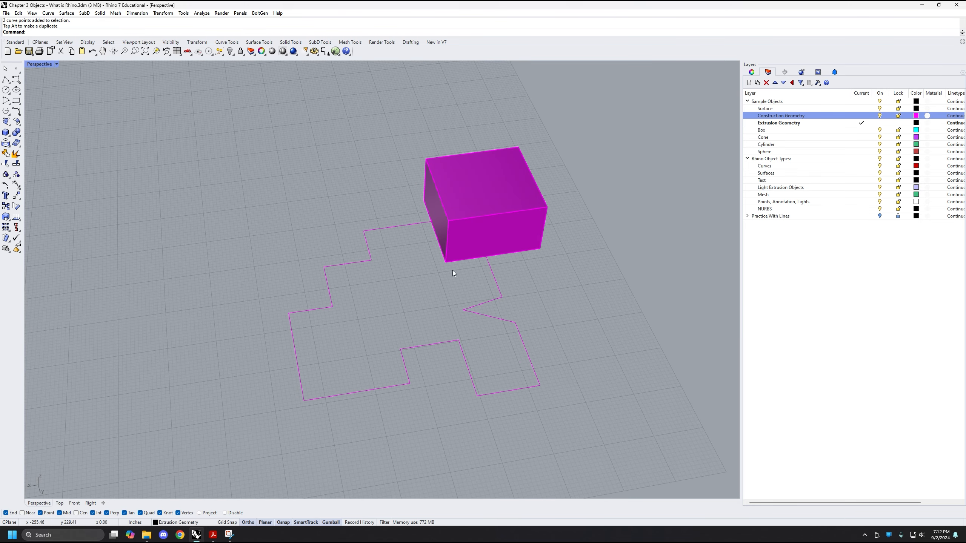
click(429, 344)
right_drag(429, 343, 401, 300)
text(ExtrudeCrv)
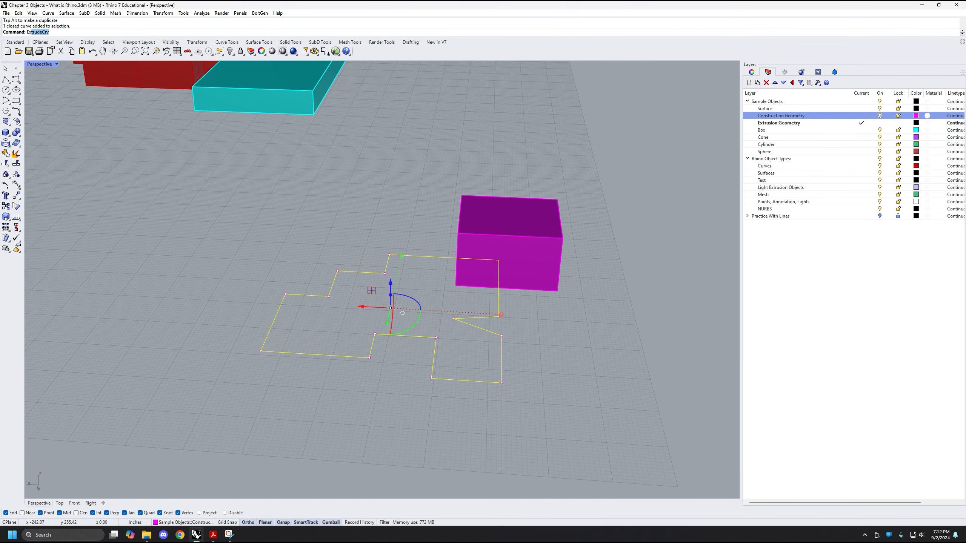
key(Return)
right_drag(490, 183, 453, 171)
click(457, 178)
Stretch the magenta box lengthwise and move it so that it spans beneath the stepped side of the solid
click(577, 270)
right_drag(577, 271, 451, 343)
drag(251, 350, 201, 363)
right_drag(200, 363, 310, 331)
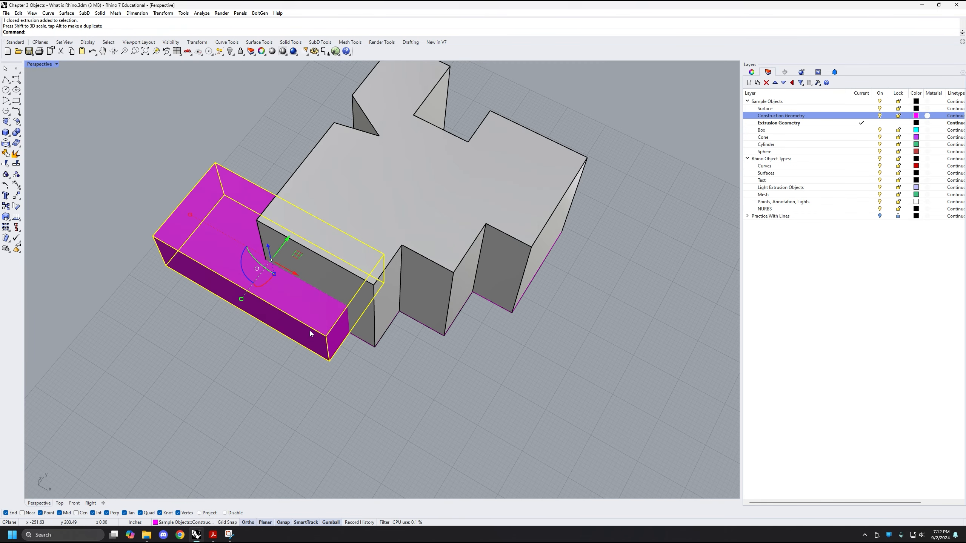
drag(298, 273, 369, 312)
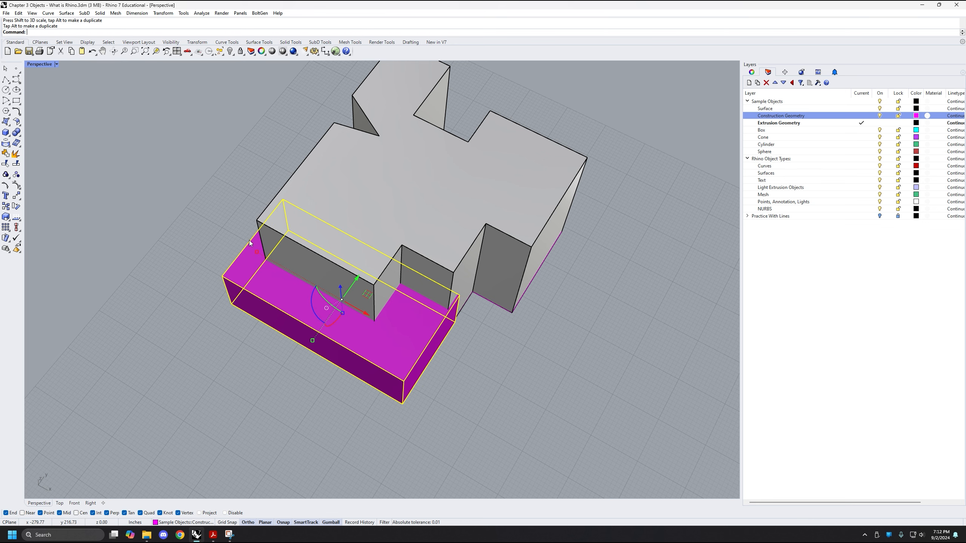
drag(255, 253, 231, 233)
Subtract the lengthened magenta box from the new extruded solid with BooleanDifference, keeping the box (DeleteInput=No)
right_drag(152, 384, 241, 372)
click(457, 141)
text(BooleanDifference)
key(Return)
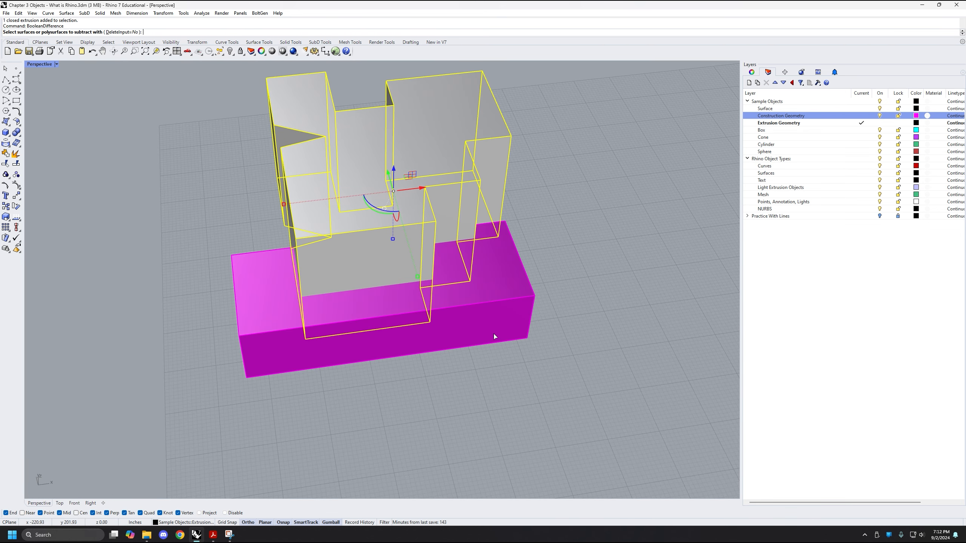
click(513, 338)
key(Return)
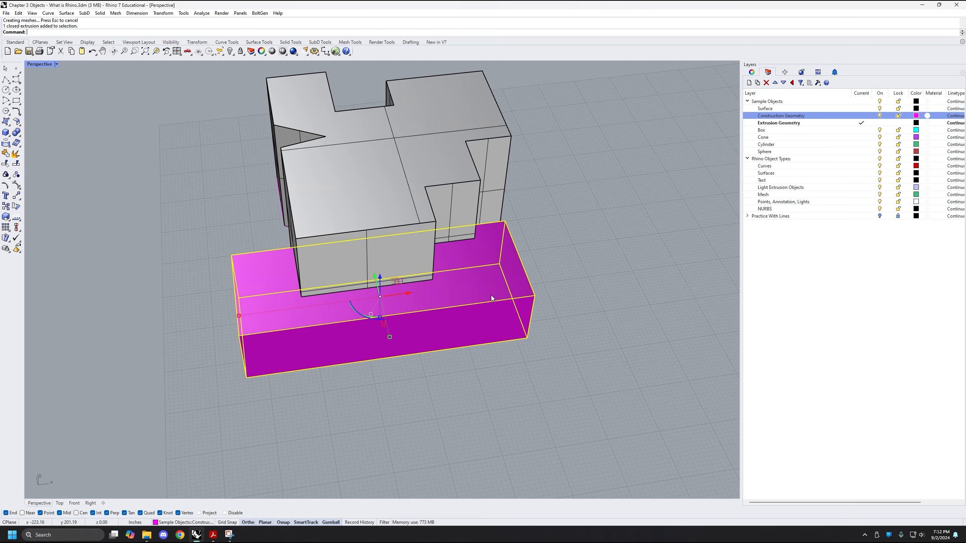
Turn off the Construction Geometry layer and inspect the undercut along the solid's stepped side
right_drag(496, 388, 532, 375)
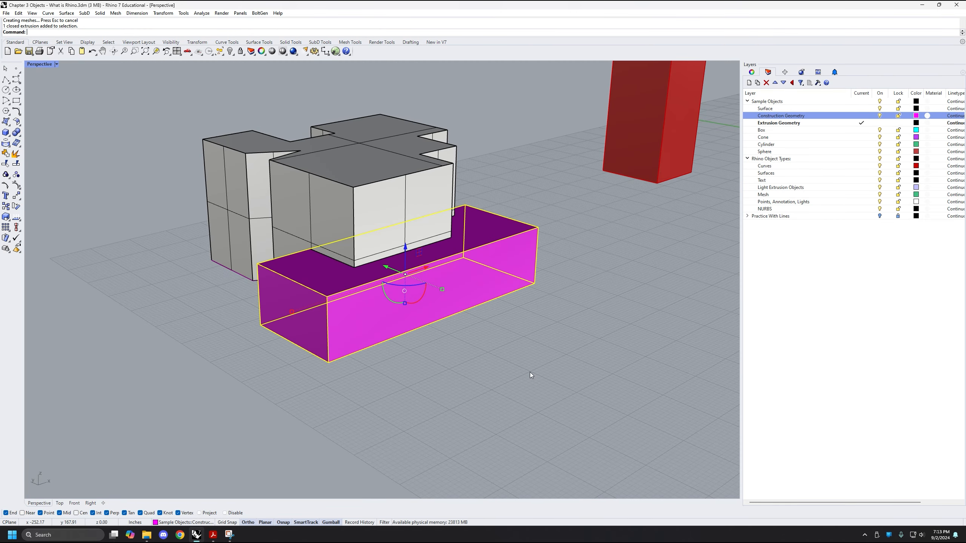
click(880, 116)
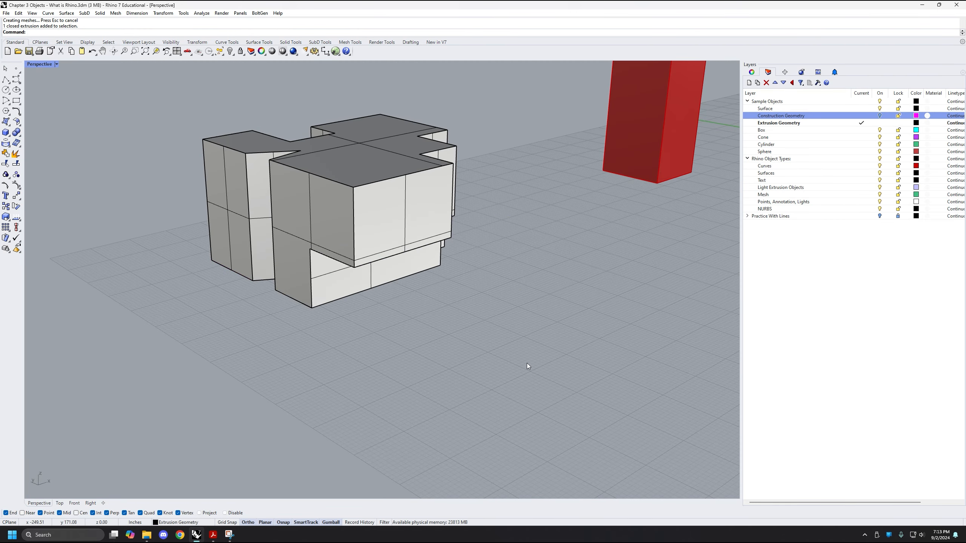
right_drag(526, 363, 477, 322)
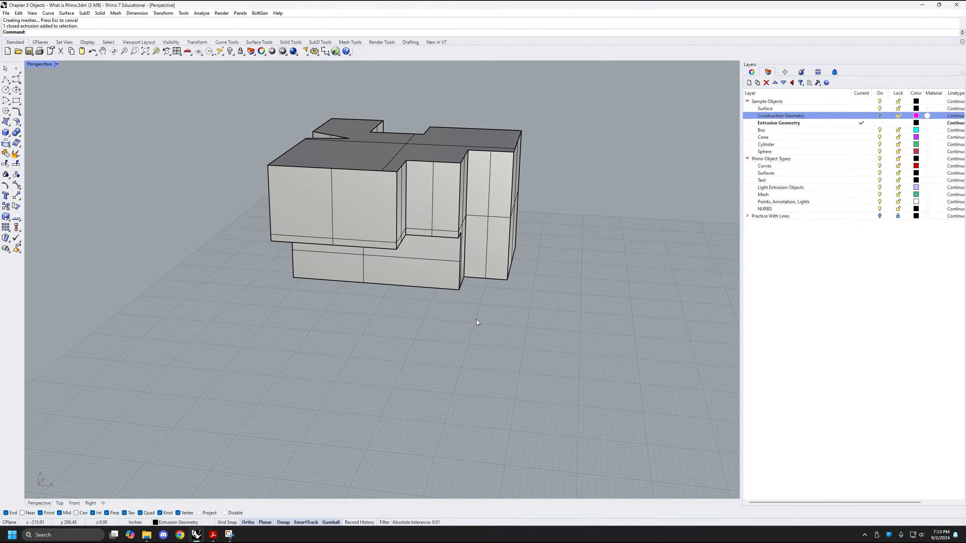
right_drag(476, 319, 405, 281)
Look over the new solid together with all the other sample objects in the model
scroll(418, 282, down, 6)
shift+right_drag(487, 308, 441, 295)
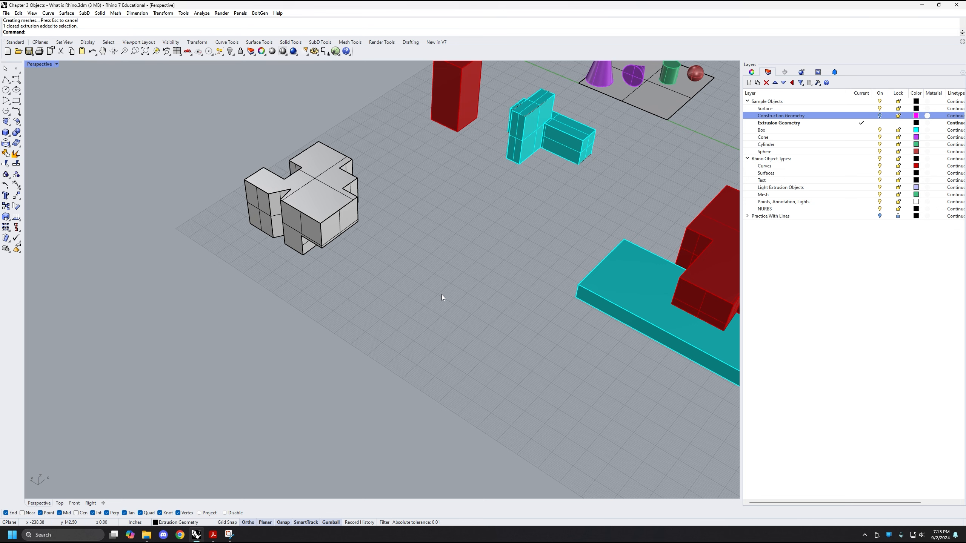
shift+right_drag(441, 294, 397, 288)
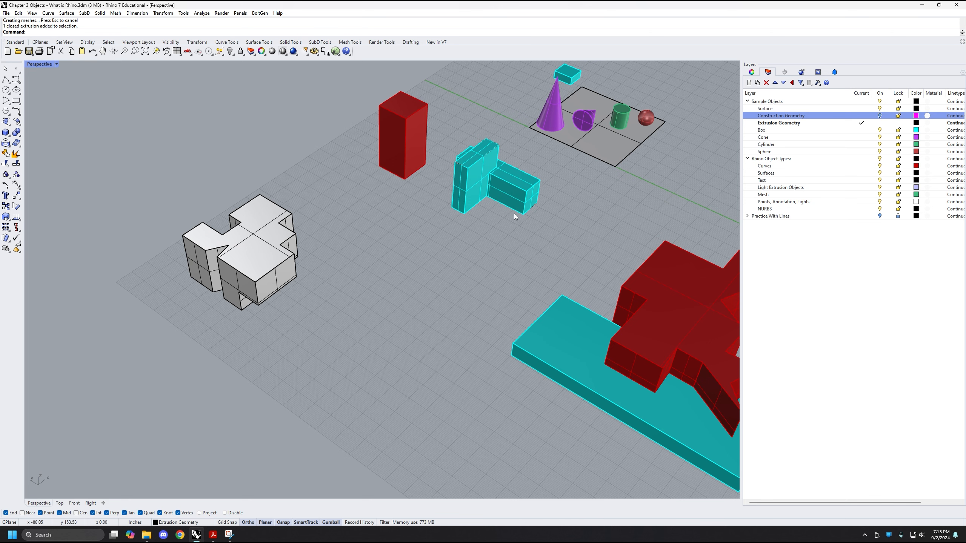
scroll(511, 319, down, 3)
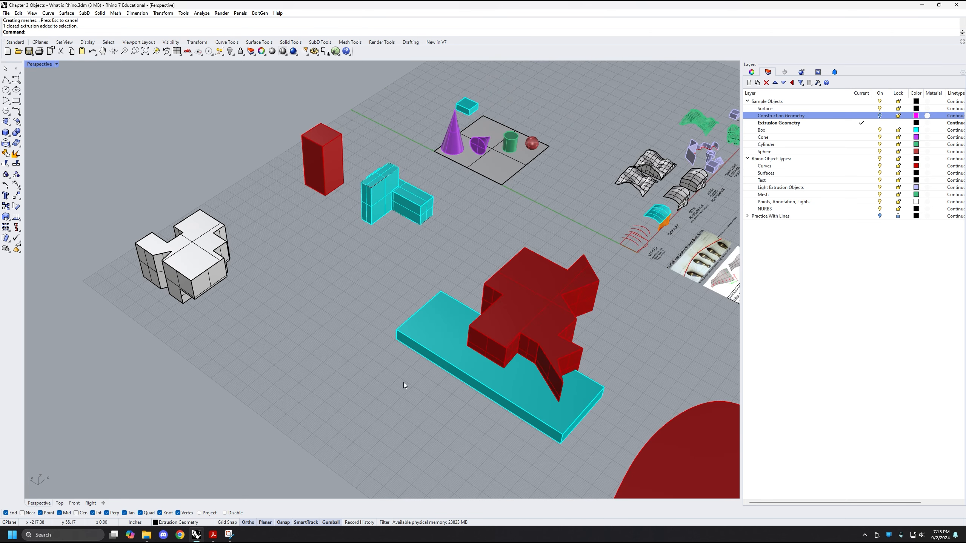
scroll(403, 381, down, 5)
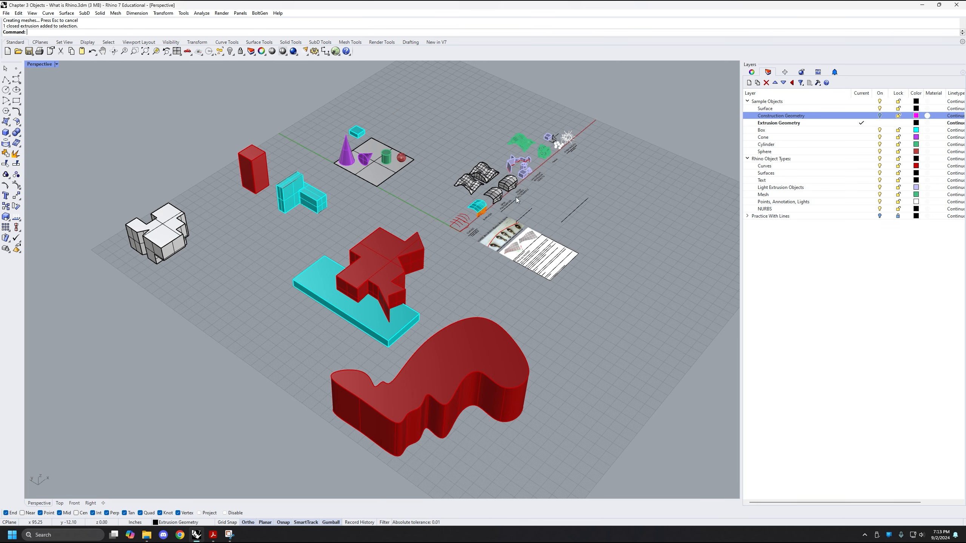
right_drag(592, 274, 622, 291)
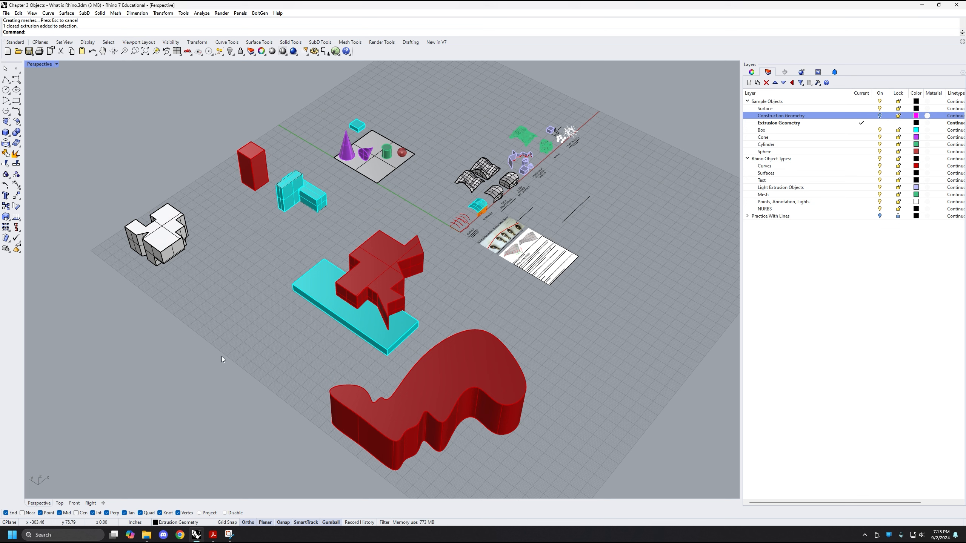
Select the closed curve that overlaps the cyan L-shaped polysurface to check its object type and layer
scroll(280, 206, up, 5)
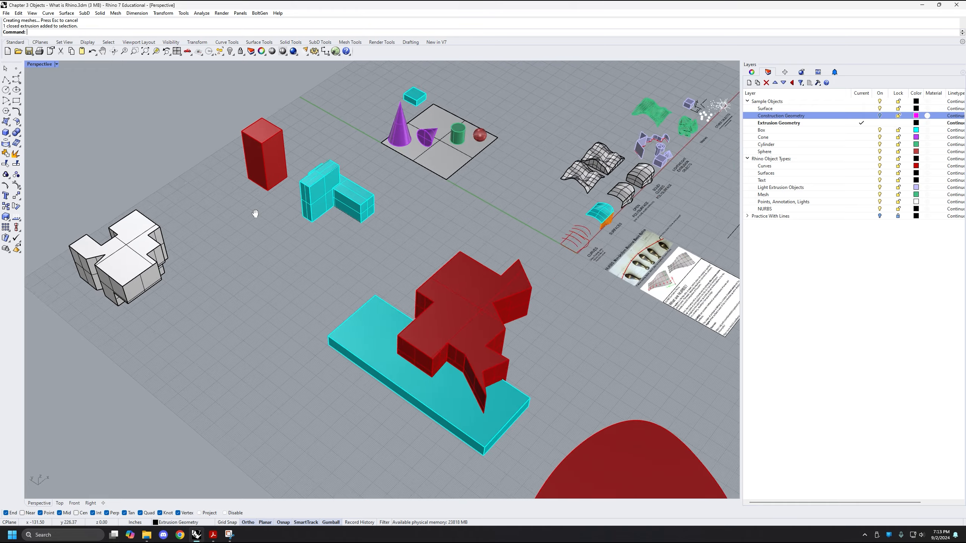
click(446, 245)
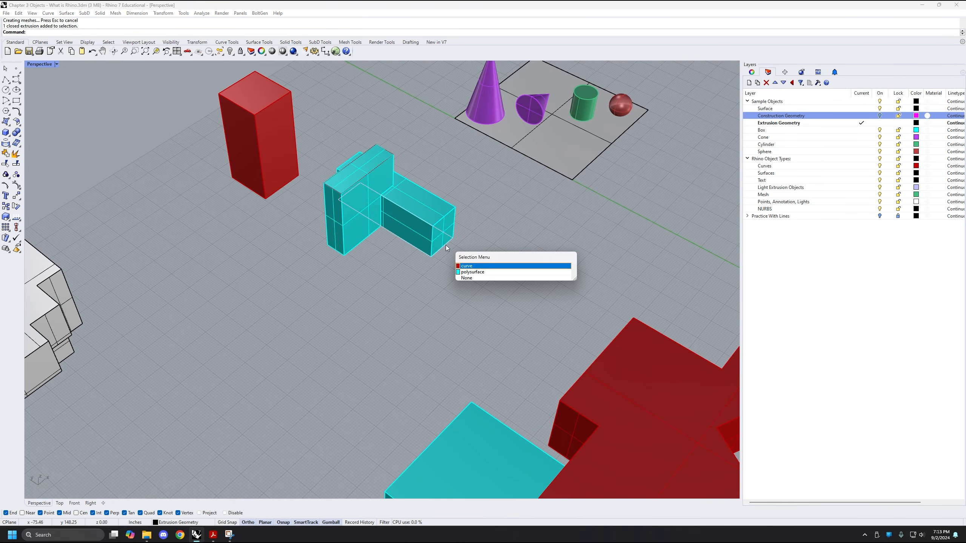
click(488, 271)
shift+right_drag(387, 295, 493, 290)
scroll(490, 291, down, 4)
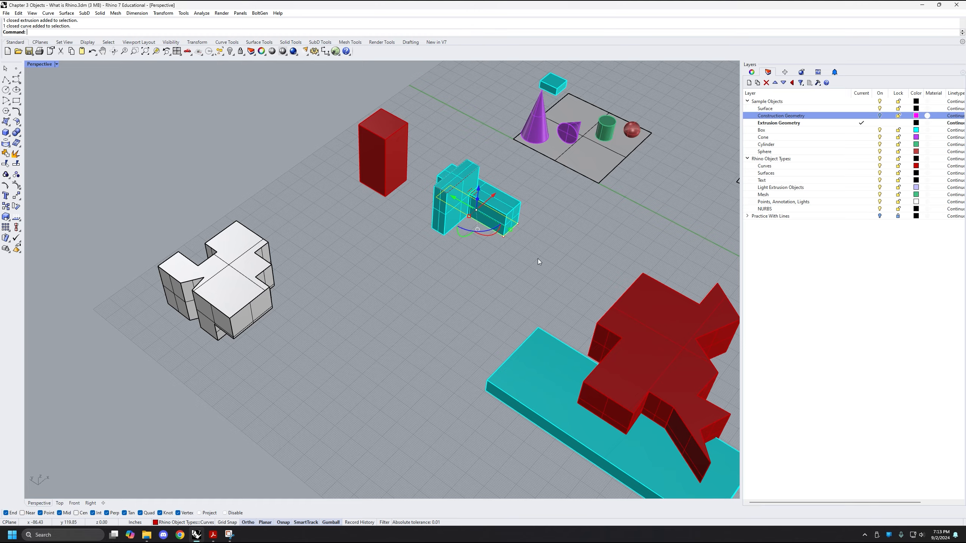
Clear the curve selection and look over the solids and extrusions around the cyan slab and red stepped solid
shift+right_drag(537, 258, 348, 208)
scroll(366, 215, down, 4)
shift+right_drag(486, 323, 444, 275)
shift+right_drag(380, 356, 460, 398)
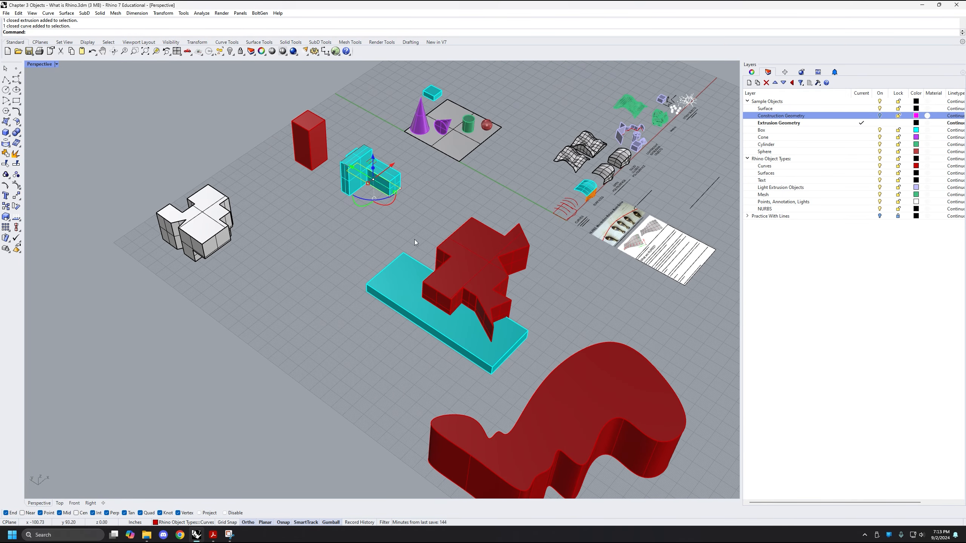
scroll(319, 283, up, 3)
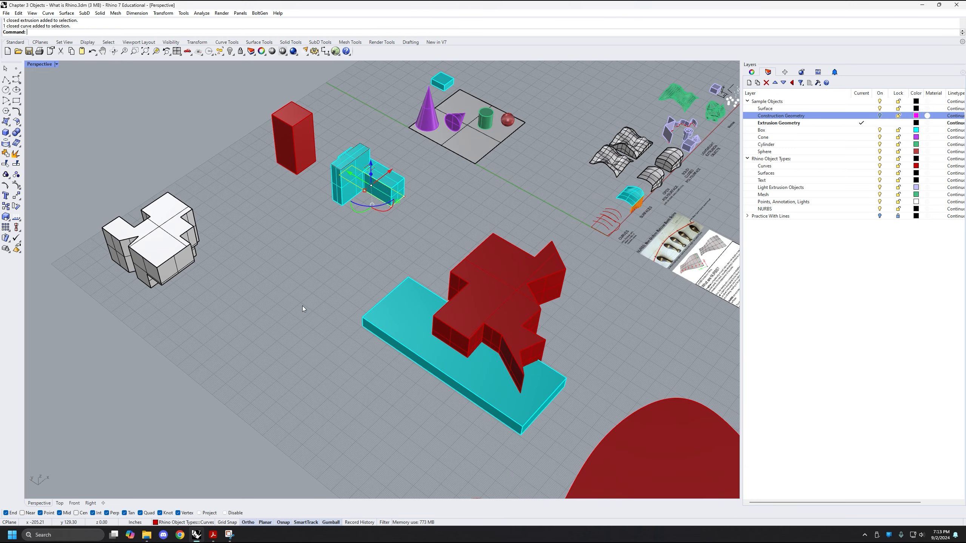
click(303, 308)
scroll(362, 307, down, 1)
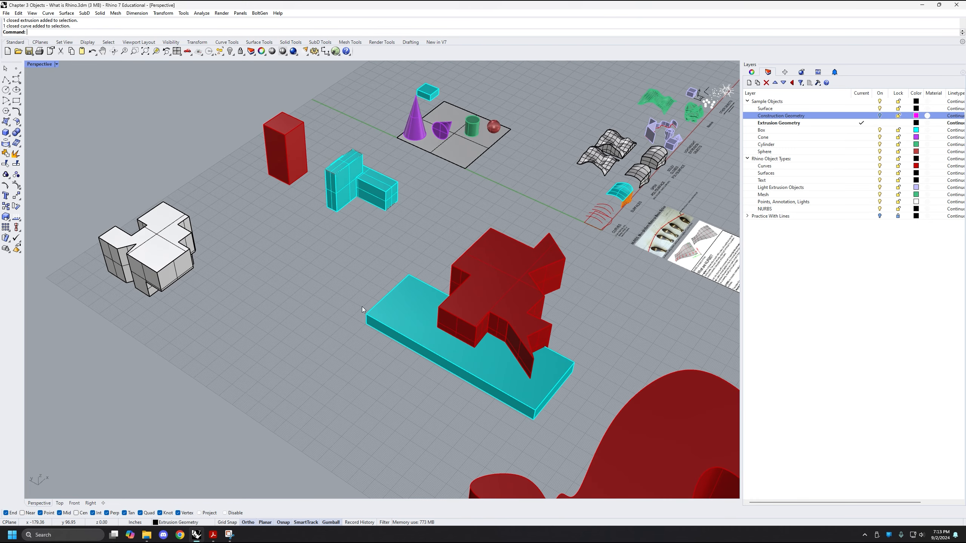
Try moving the flat cyan slab out from beneath the red stepped solid, and undo the move
click(415, 322)
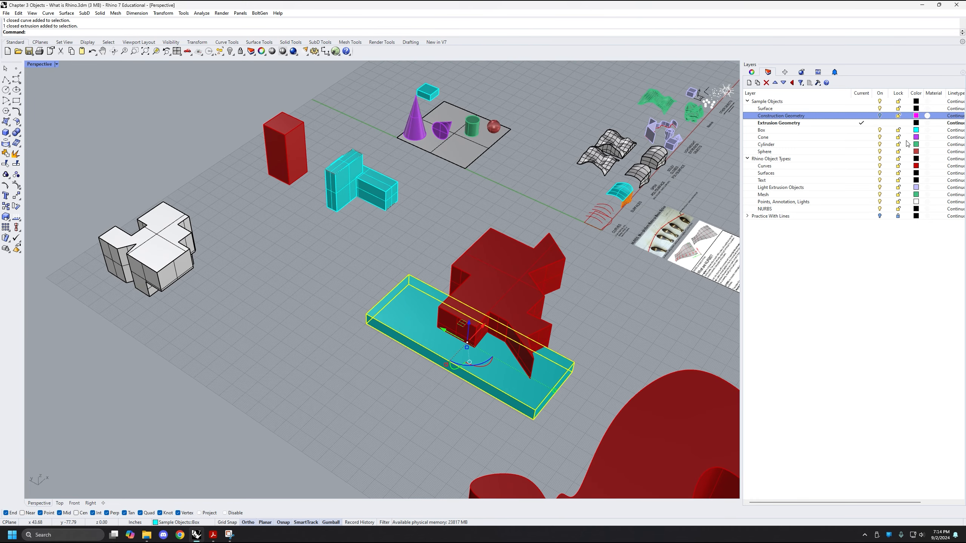
drag(481, 330, 417, 398)
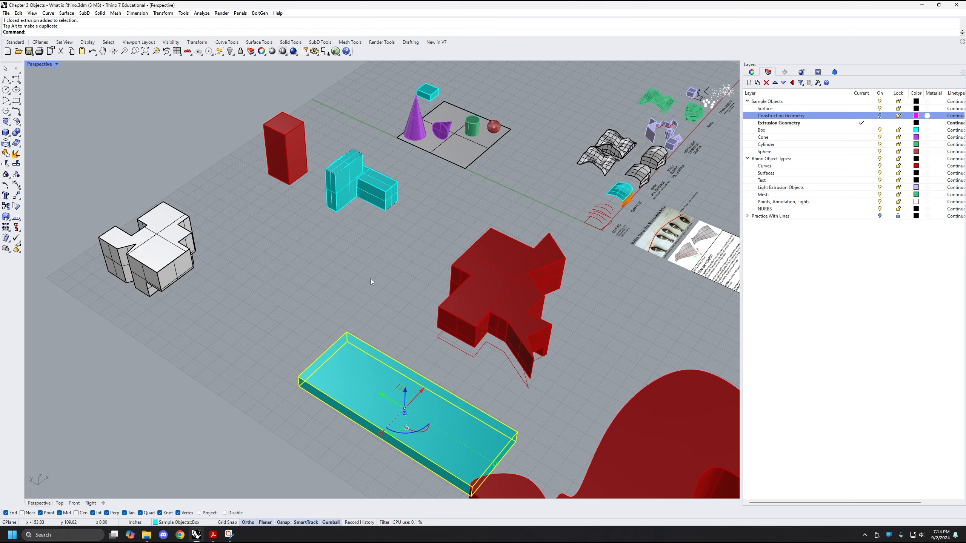
click(371, 278)
right_drag(370, 278, 459, 302)
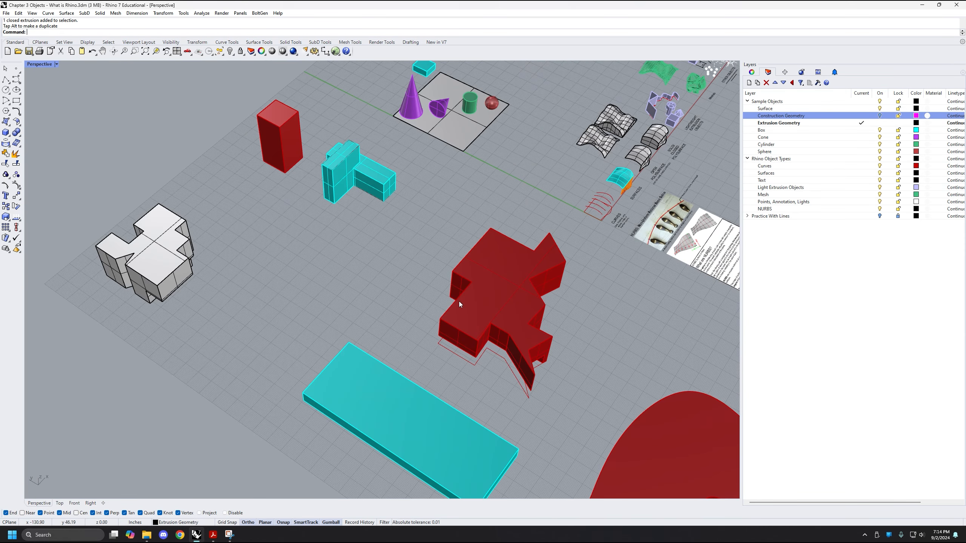
key(ctrl+z)
Select the cyan L-shaped polysurface to check its object type, then deselect it and survey the surrounding objects
scroll(340, 159, up, 8)
click(339, 159)
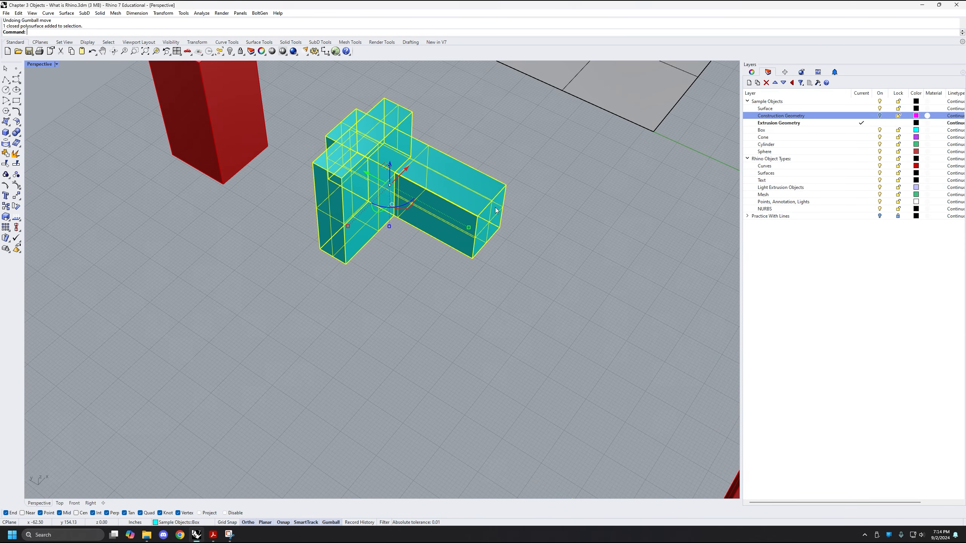
scroll(454, 293, down, 3)
scroll(454, 299, up, 2)
mouse_move(454, 299)
shift+right_down()
mouse_move(442, 341)
mouse_move(453, 318)
shift+right_up()
click(444, 338)
scroll(442, 339, down, 4)
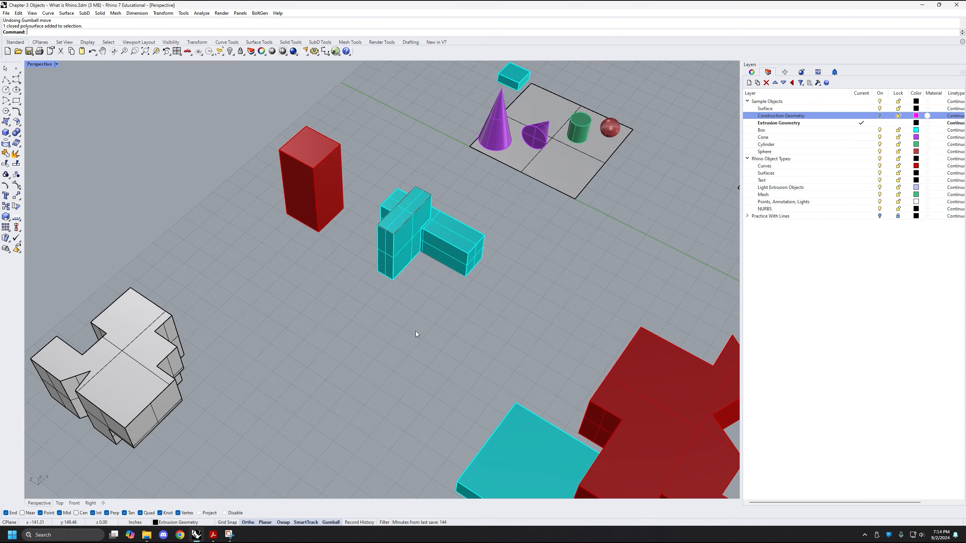
scroll(415, 330, down, 6)
shift+right_drag(456, 388, 378, 360)
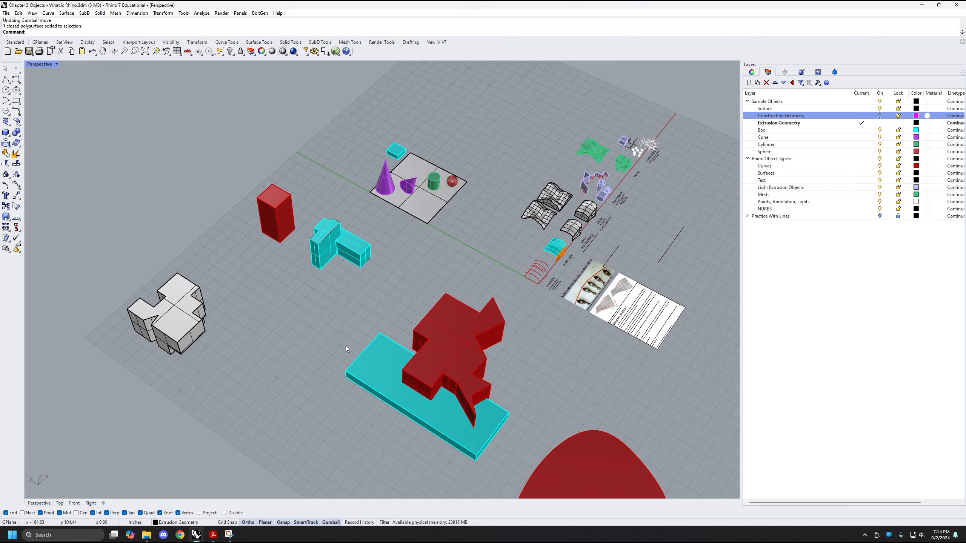
Copy the sample sphere from the gray surface to the open area between the white solid and the cyan slab
scroll(346, 346, up, 3)
click(544, 85)
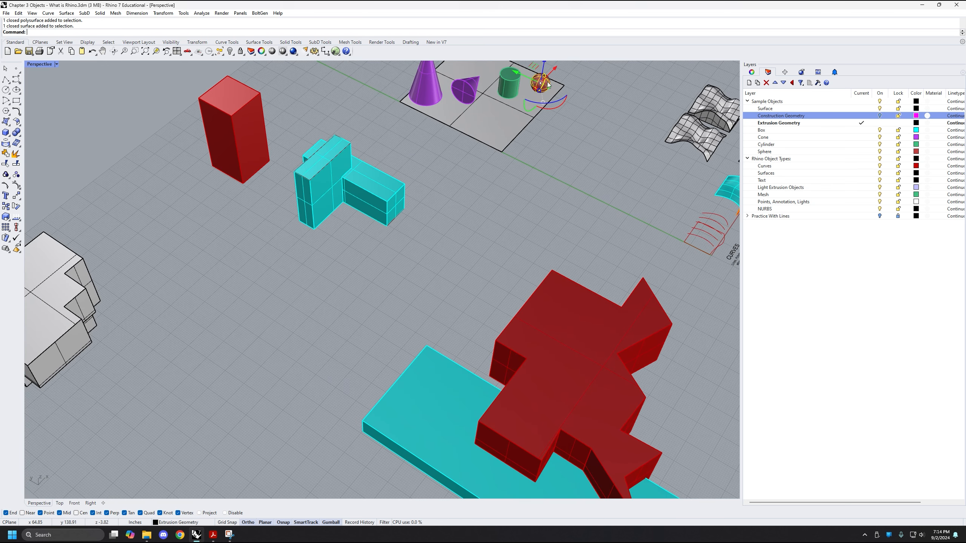
shift+right_drag(545, 86, 565, 113)
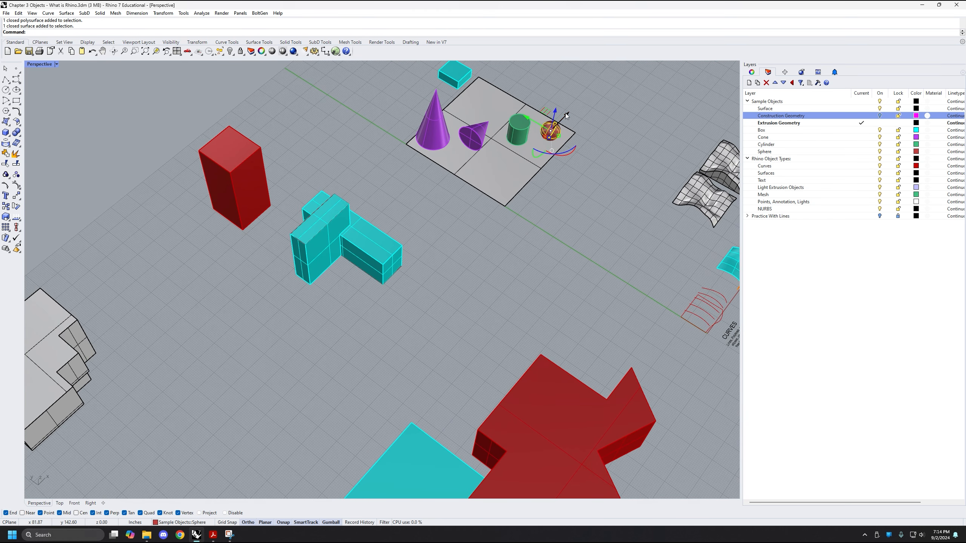
drag(565, 113, 315, 375)
Move the small cyan sample box next to the copied sphere and enlarge it, leaving space between the two
click(461, 70)
shift+right_drag(454, 96, 453, 118)
scroll(449, 78, down, 2)
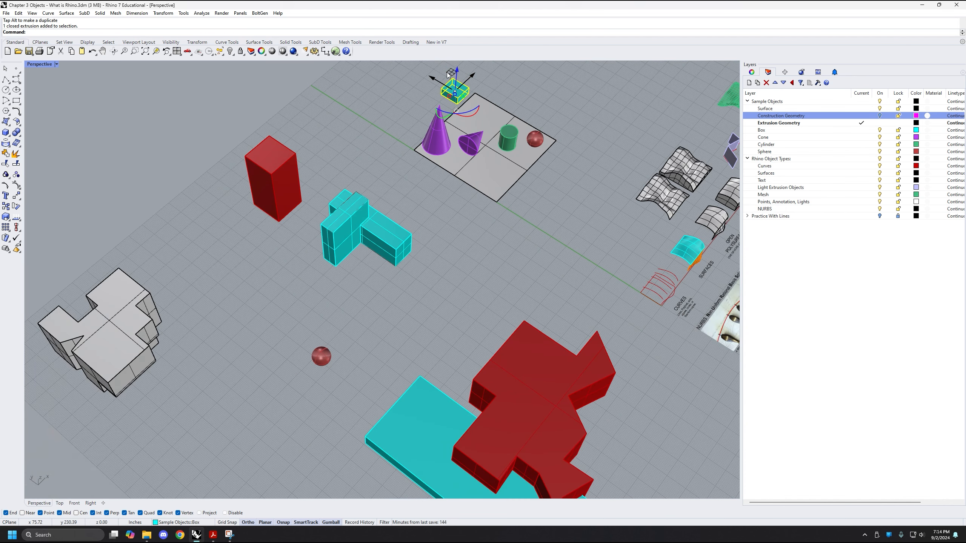
drag(454, 93, 273, 362)
scroll(294, 344, up, 2)
shift+right_drag(329, 352, 348, 315)
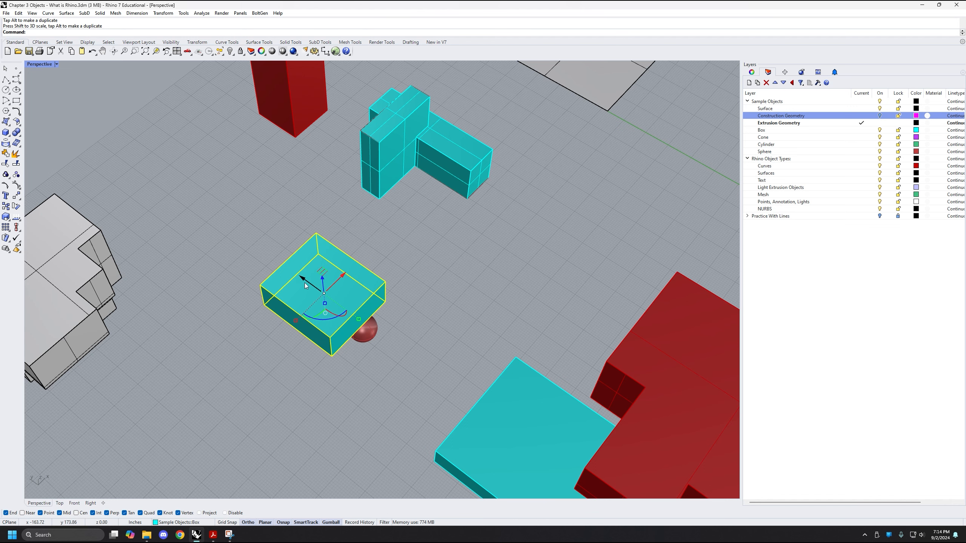
drag(304, 283, 269, 256)
Move the copied sphere onto the midpoint of the enlarged box's nearest top edge and raise it slightly
click(362, 327)
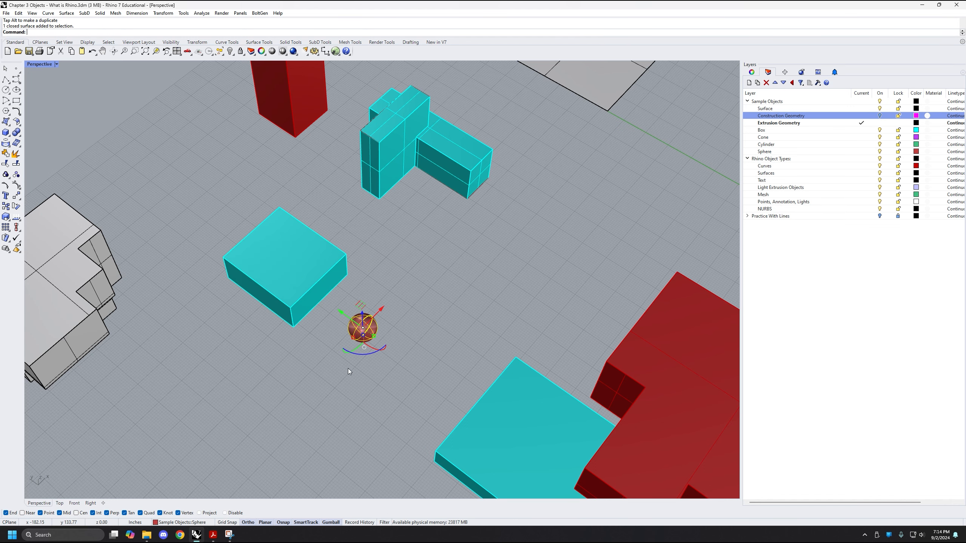
text(Mov)
key(Return)
scroll(357, 318, up, 4)
click(359, 316)
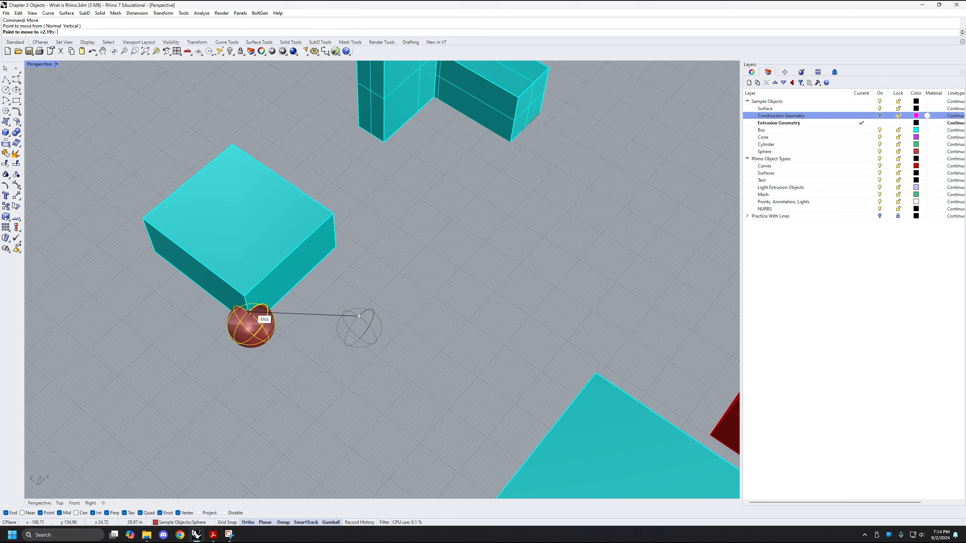
click(292, 254)
right_drag(324, 309, 323, 263)
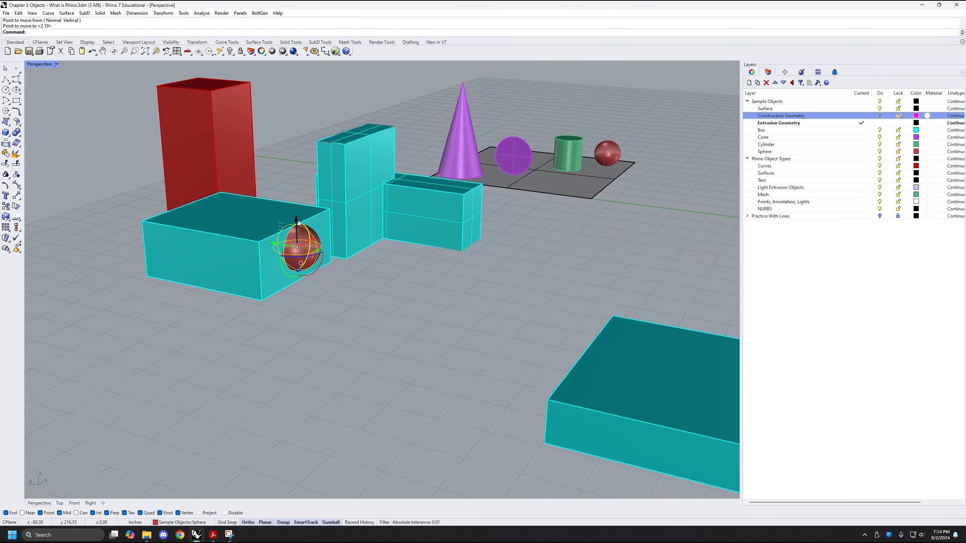
drag(300, 222, 297, 205)
Make two copies of the sphere, one on the middle of the box's top and one at an adjacent edge
right_drag(302, 208, 298, 281)
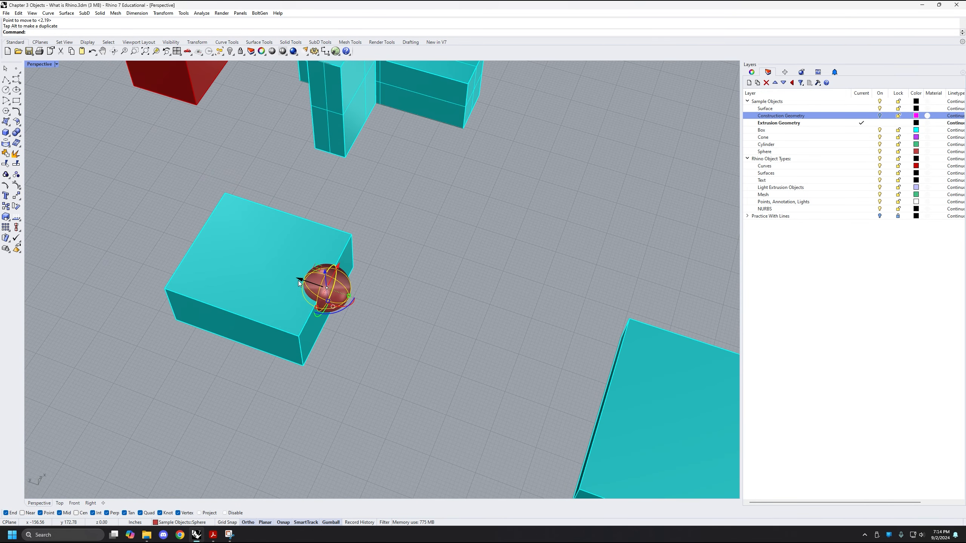
drag(300, 279, 307, 208)
key(alt)
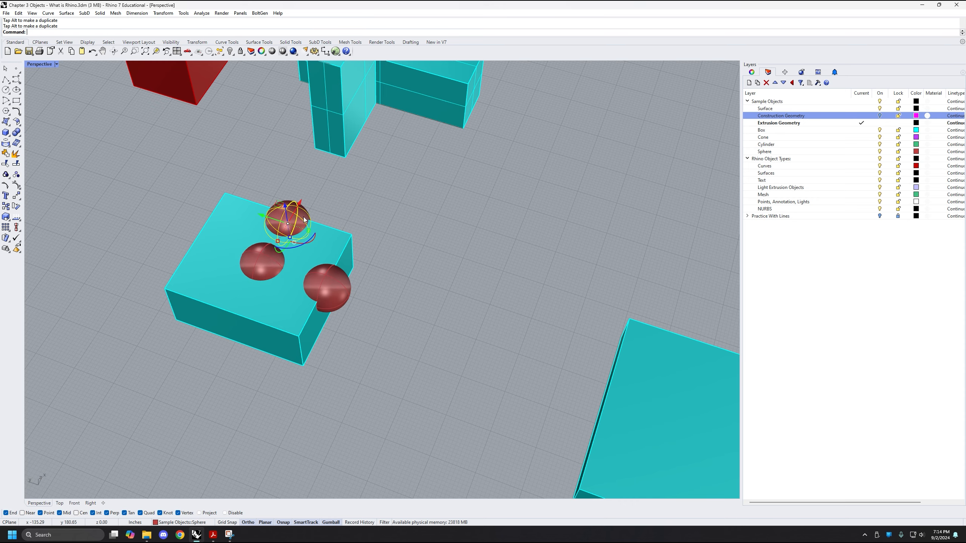
right_drag(303, 217, 300, 187)
Stretch the last sphere copy vertically into an ellipsoid and adjust its height so it passes through the box
drag(288, 198, 289, 204)
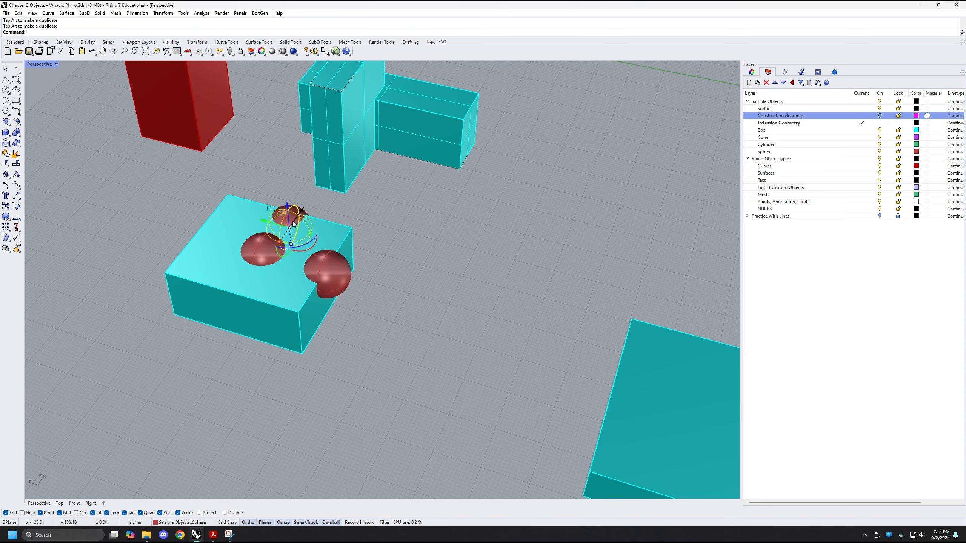
drag(290, 244, 292, 275)
right_drag(330, 234, 453, 290)
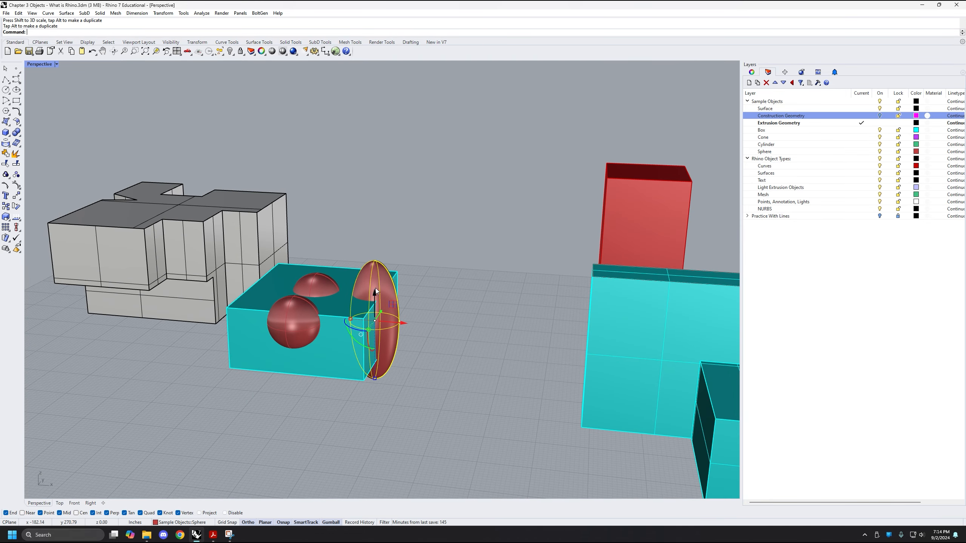
right_drag(374, 283, 393, 345)
Copy the sphere on the box's top twice to the remaining sides of the box, adjusting the last copy's height
click(369, 344)
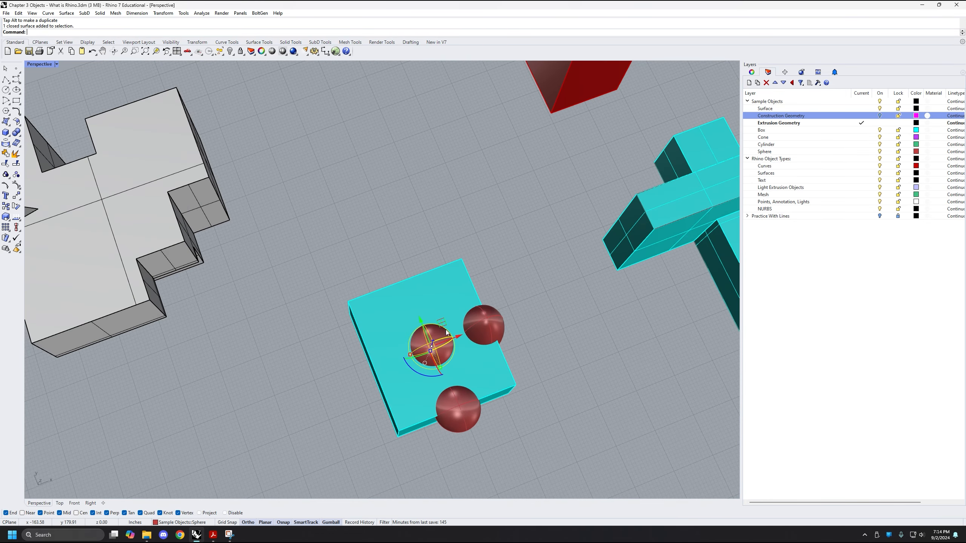
drag(445, 321, 420, 256)
key(alt)
key(alt)
right_drag(416, 318, 385, 248)
drag(383, 244, 380, 283)
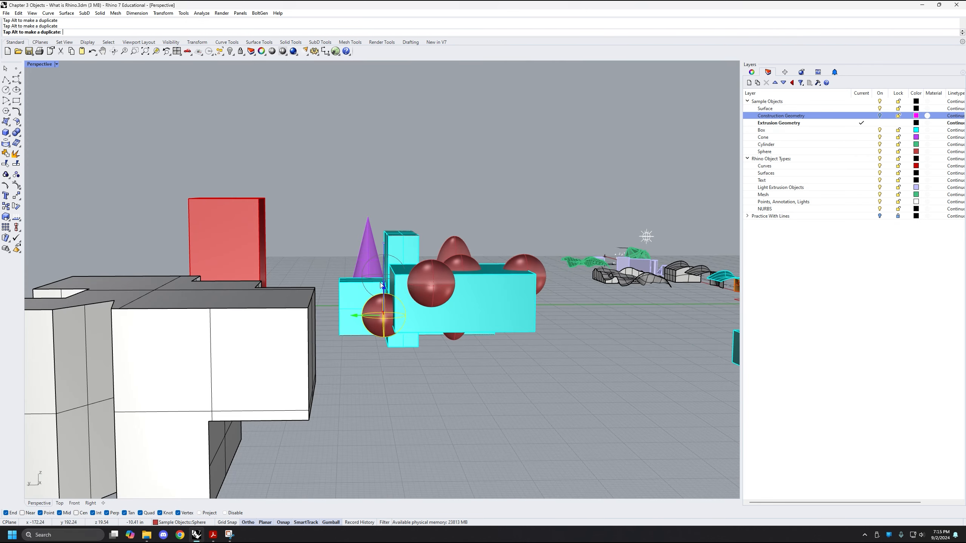
right_drag(418, 327, 359, 415)
click(364, 341)
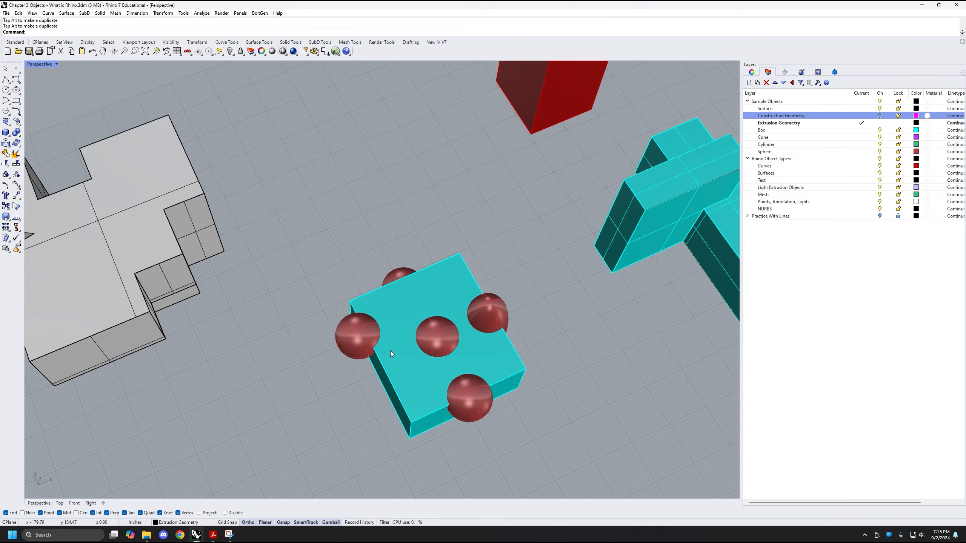
Subtract the four spheres and the ellipsoid from the enlarged cyan box with BooleanDifference, keeping the cutting objects (DeleteInput=No)
right_drag(390, 350, 427, 353)
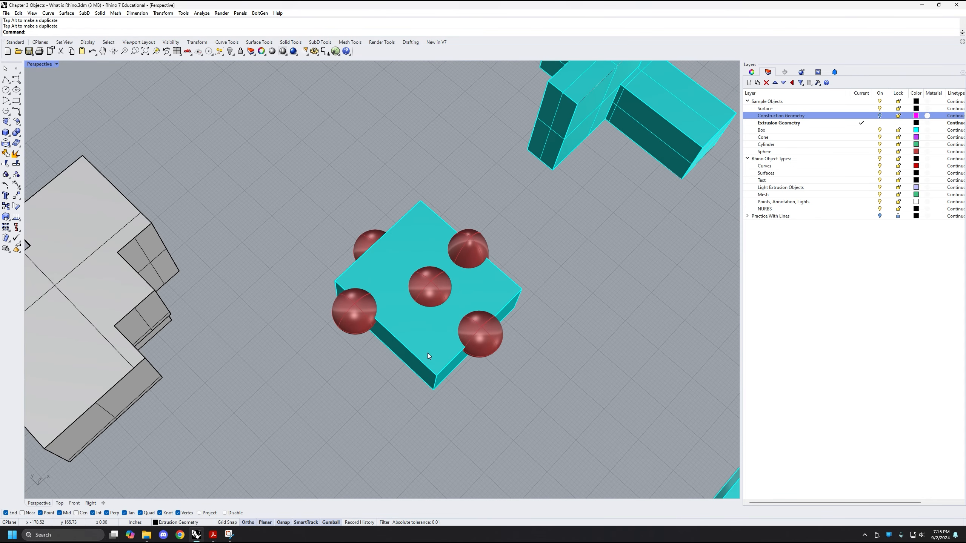
click(428, 353)
text(BooleanDifference)
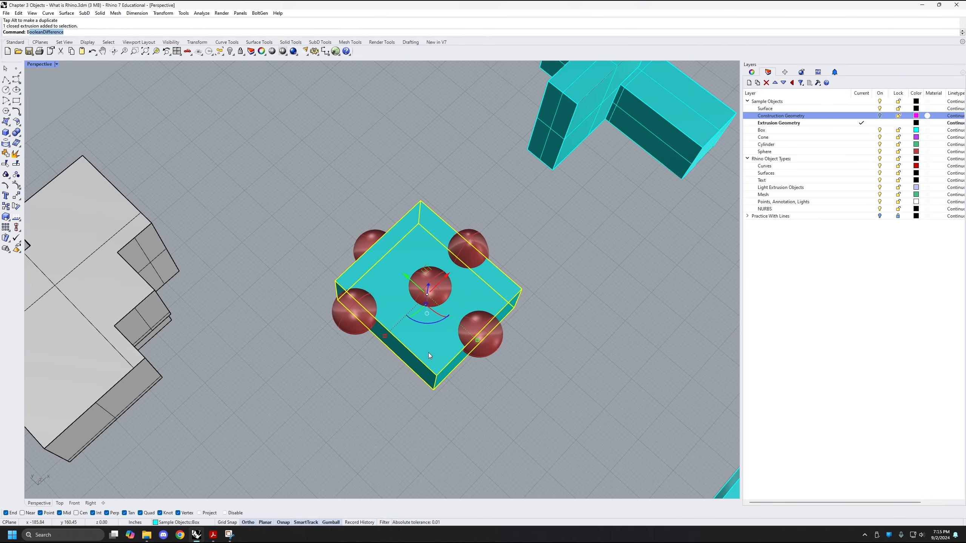
key(Return)
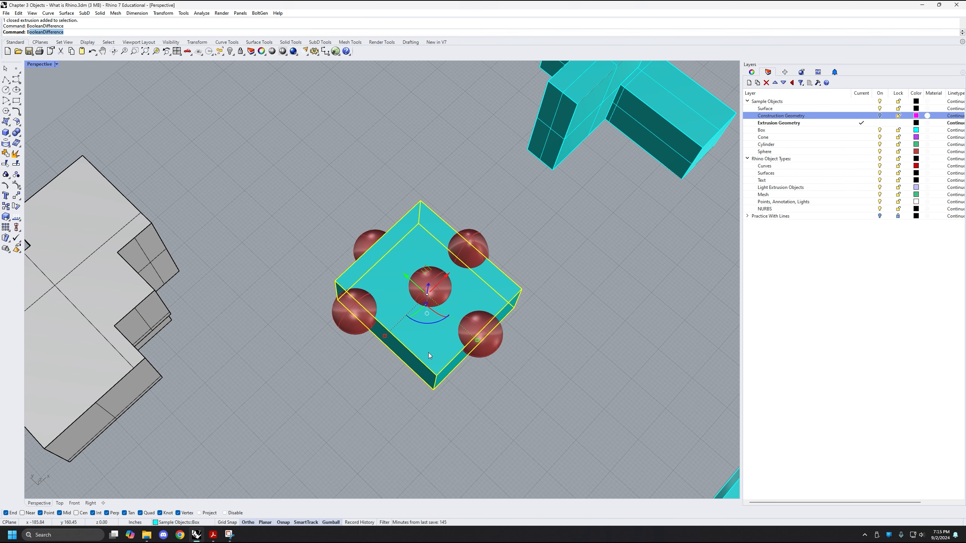
click(356, 311)
click(391, 249)
click(430, 284)
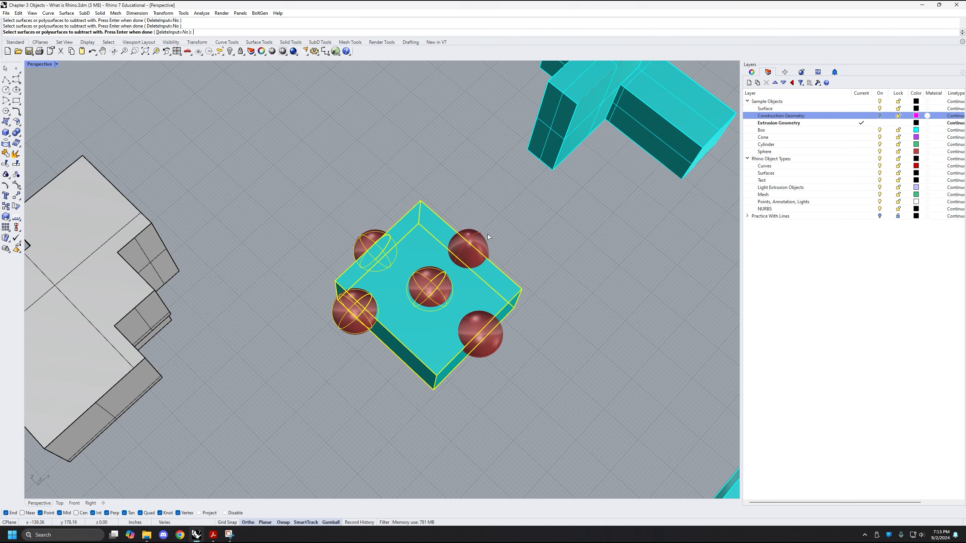
click(483, 238)
click(477, 328)
right_drag(479, 331, 509, 350)
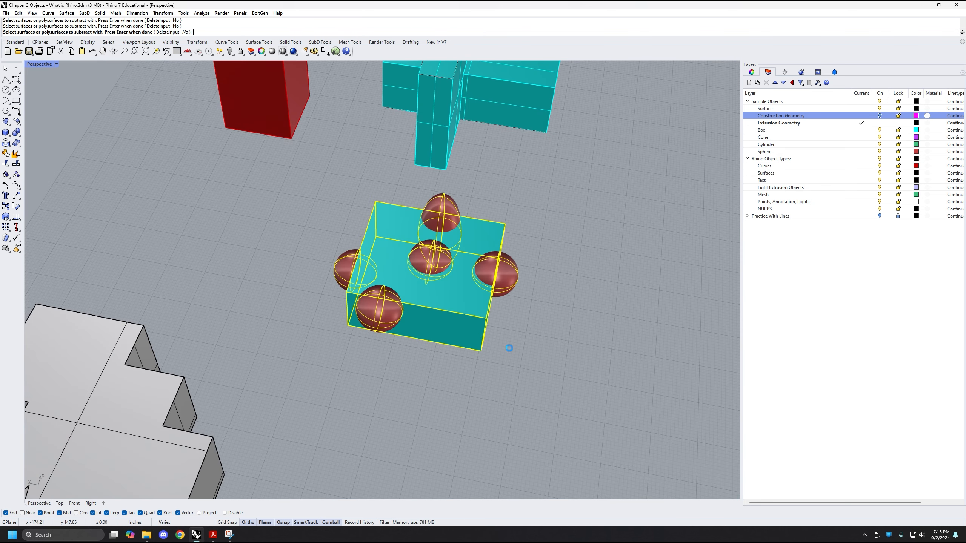
right_click(509, 348)
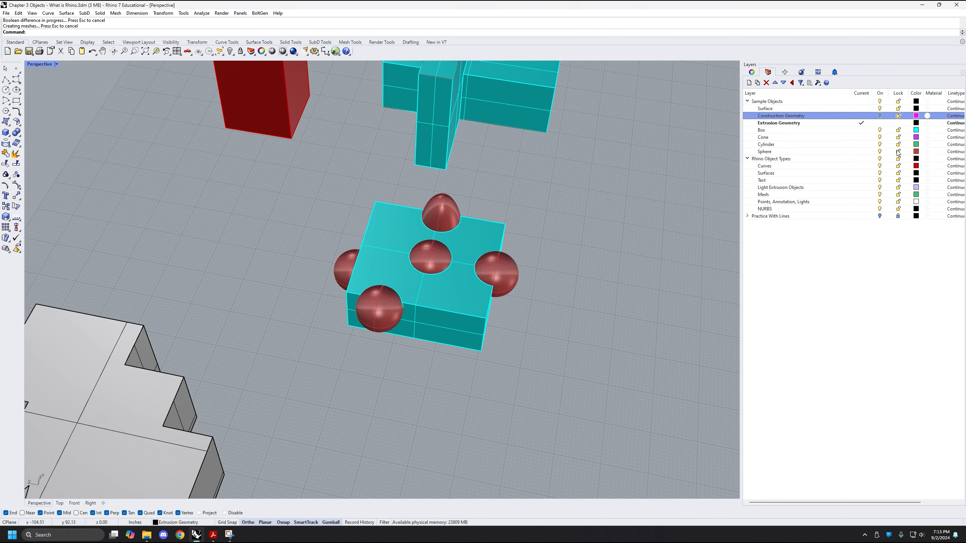
Turn off the Sphere layer and inspect the rounded cutouts in the cyan box alongside the rest of the model
click(879, 151)
right_drag(610, 307, 398, 344)
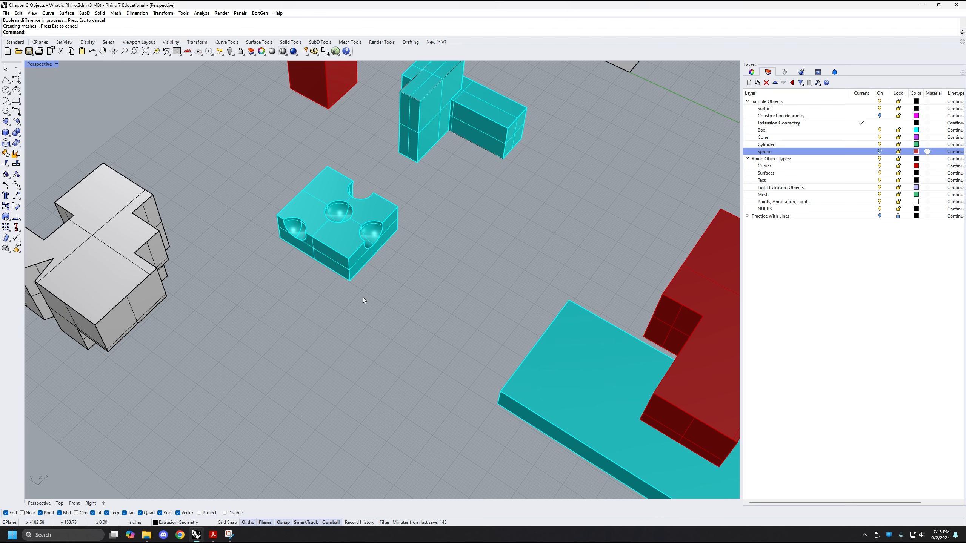
right_drag(362, 298, 343, 241)
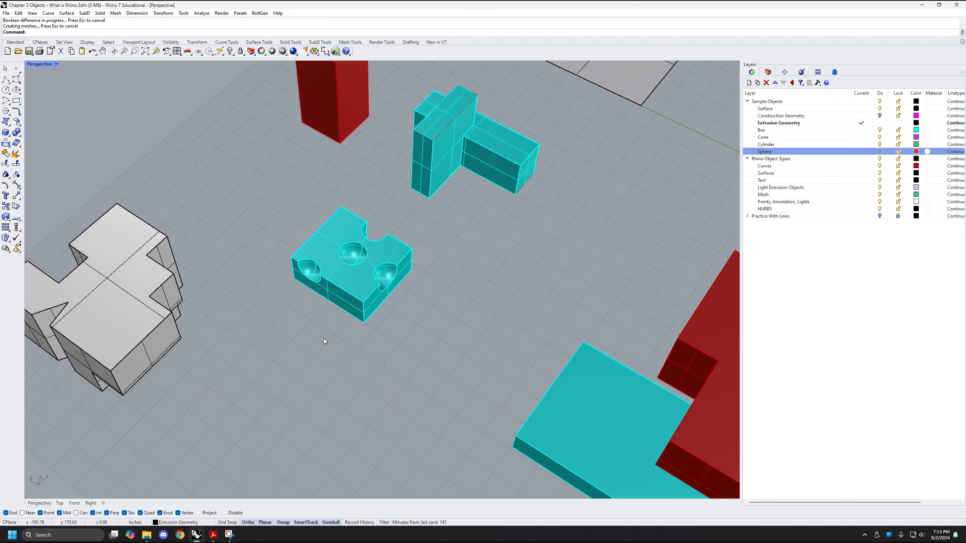
right_drag(323, 338, 412, 338)
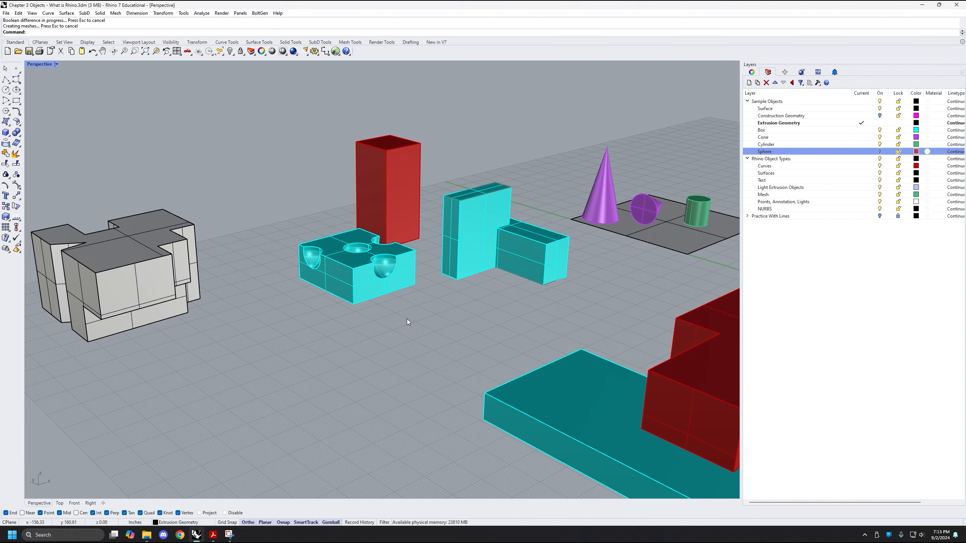
scroll(407, 318, down, 3)
right_drag(407, 319, 384, 347)
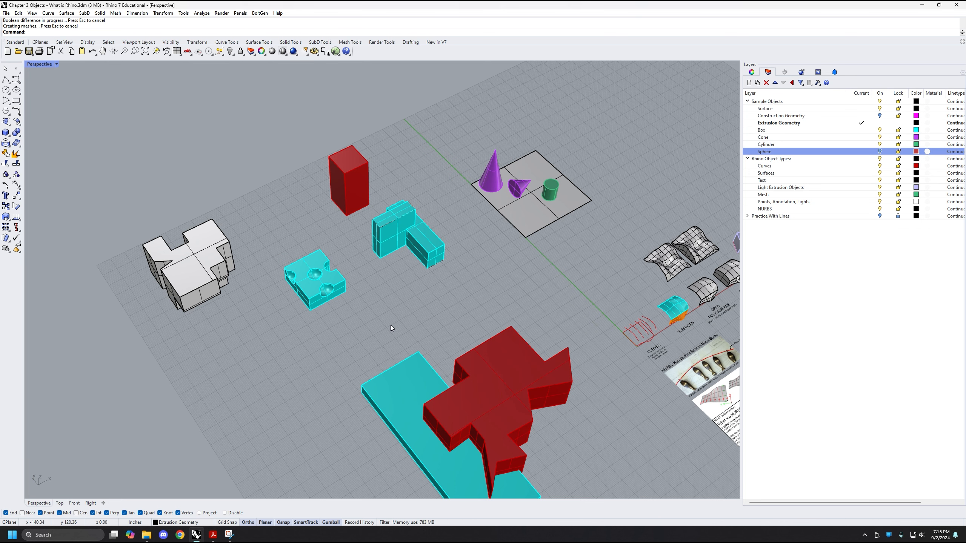
scroll(389, 285, down, 5)
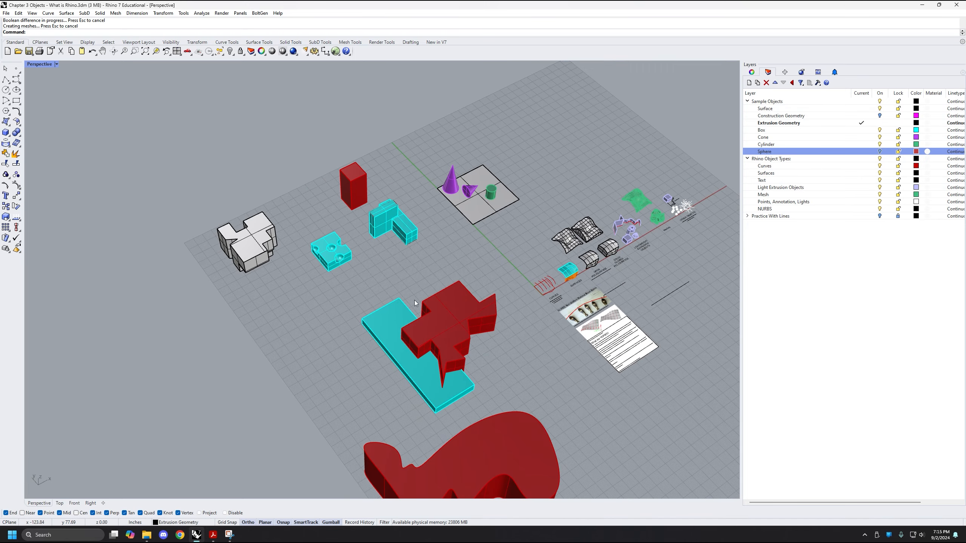
scroll(414, 302, down, 5)
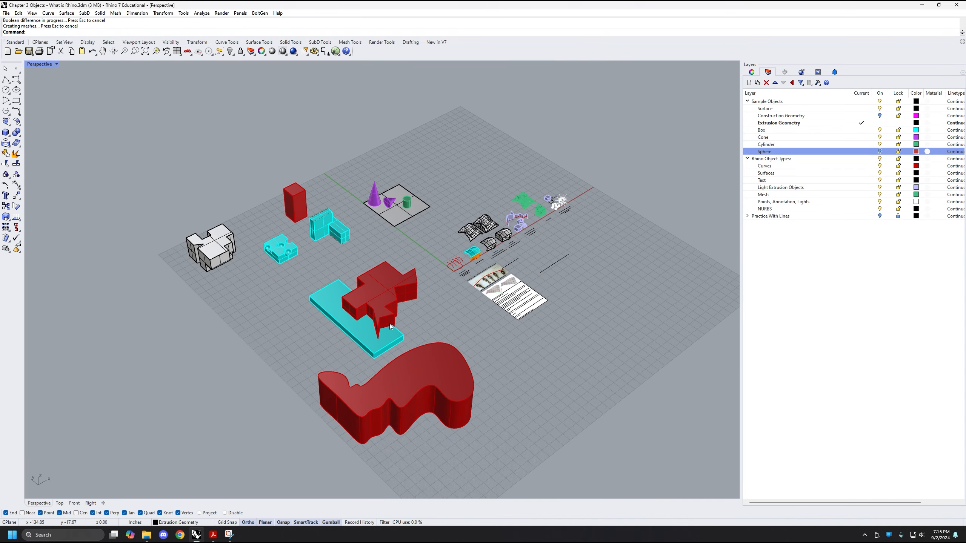